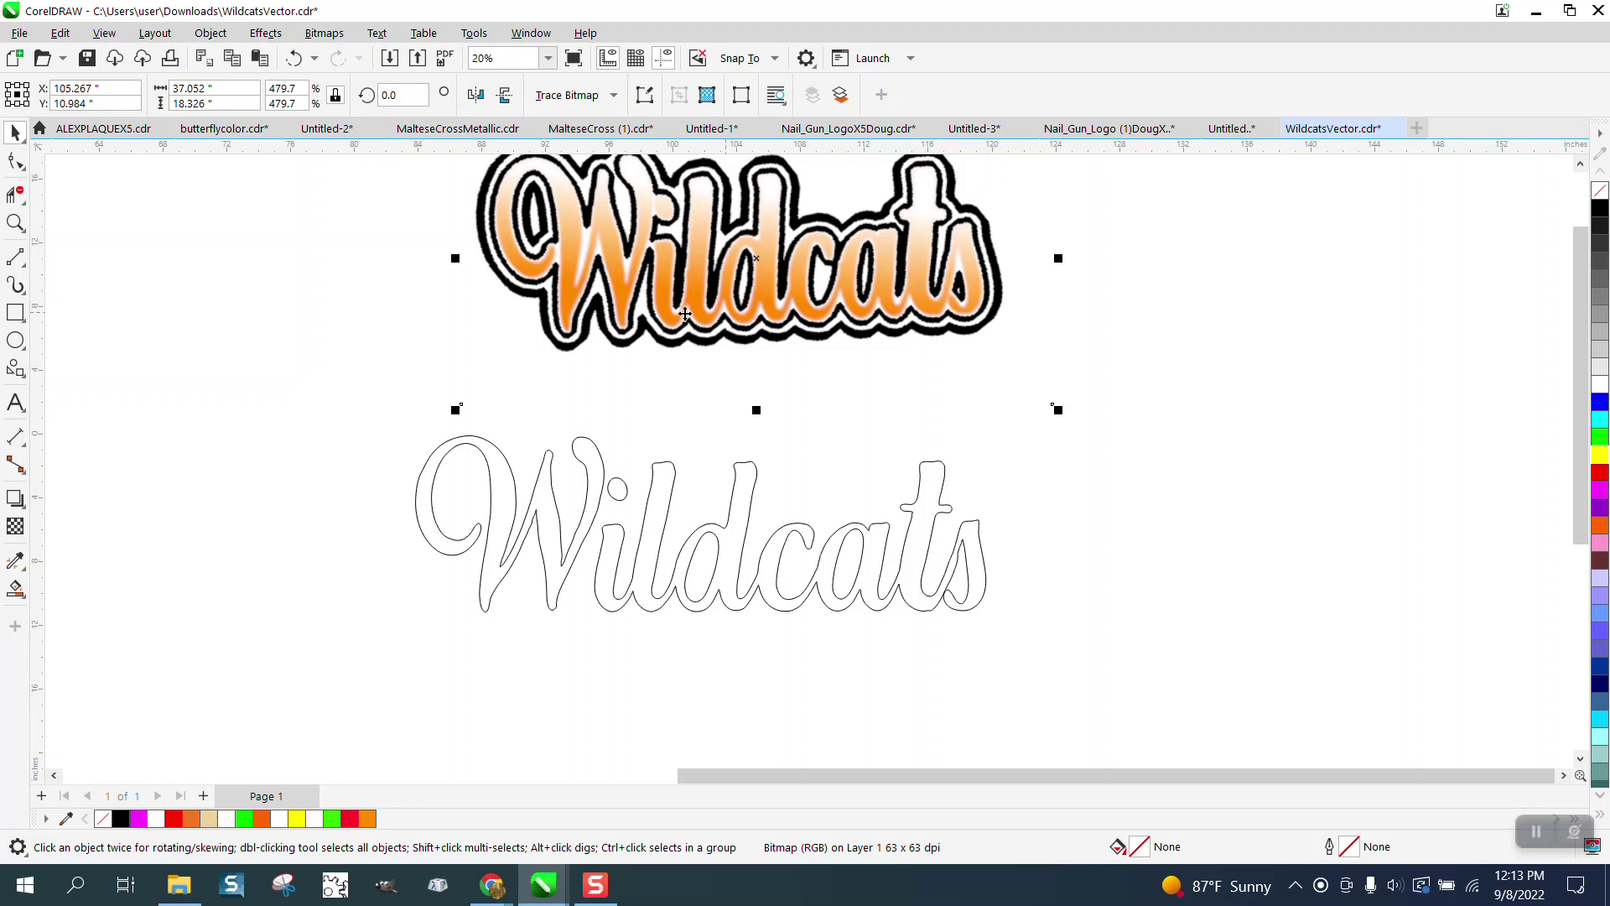
- Smart Fill every letter of the Wildcats outline lettering and the i's dot with orange #FF8901 sampled from the original logo
{"action": "left_click", "coordinate": [676, 484]}
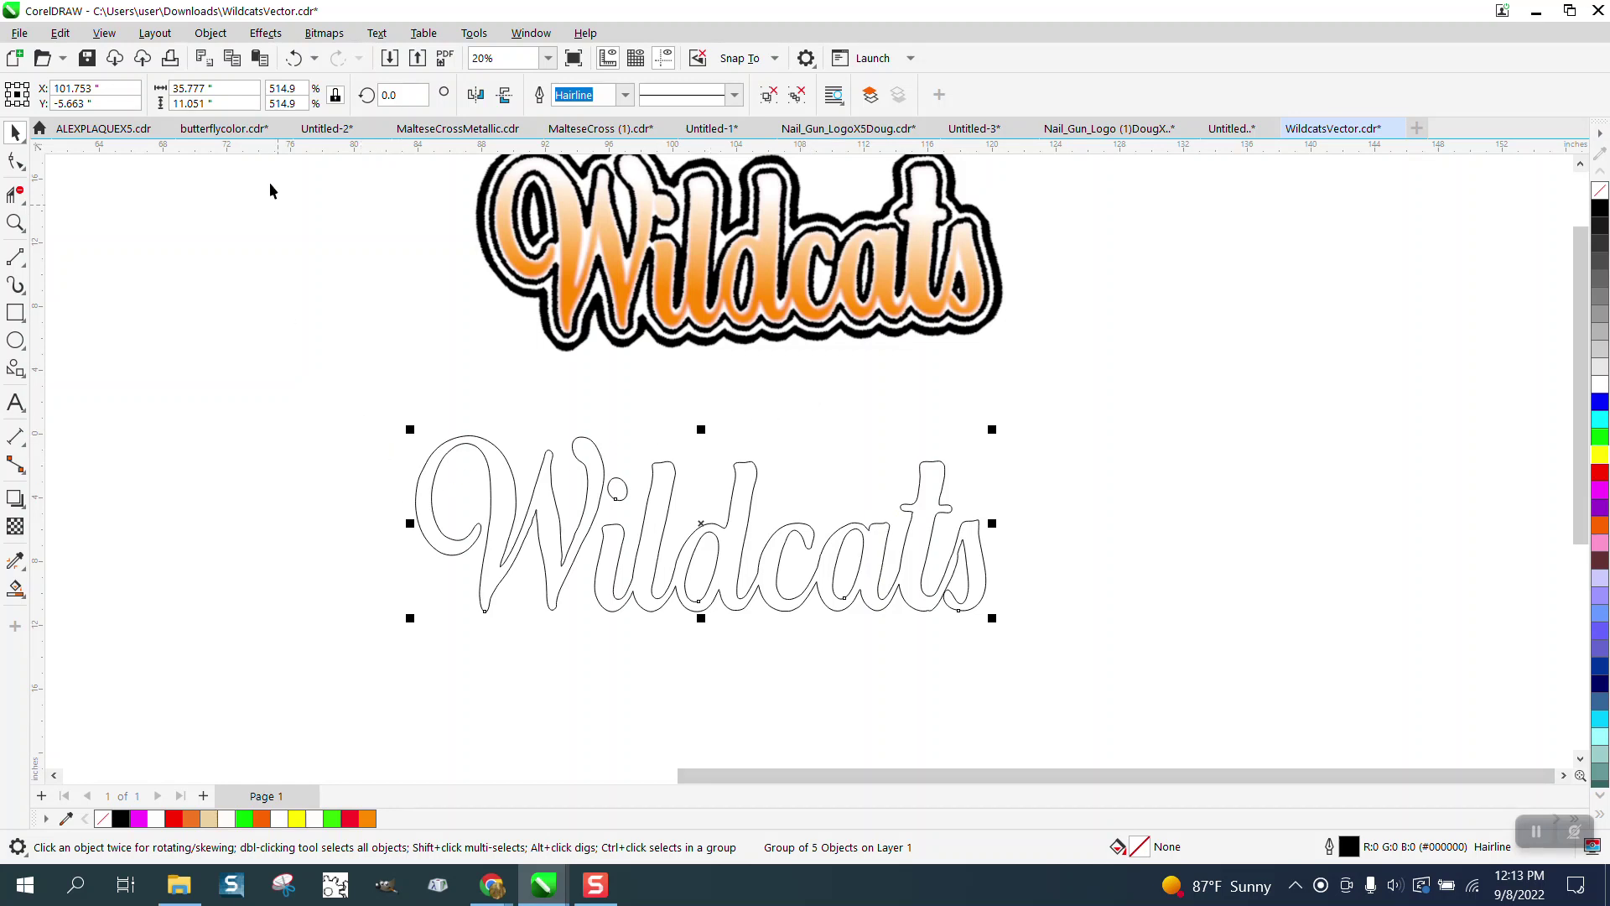
{"action": "left_click", "coordinate": [210, 33]}
{"action": "mouse_move", "coordinate": [238, 368]}
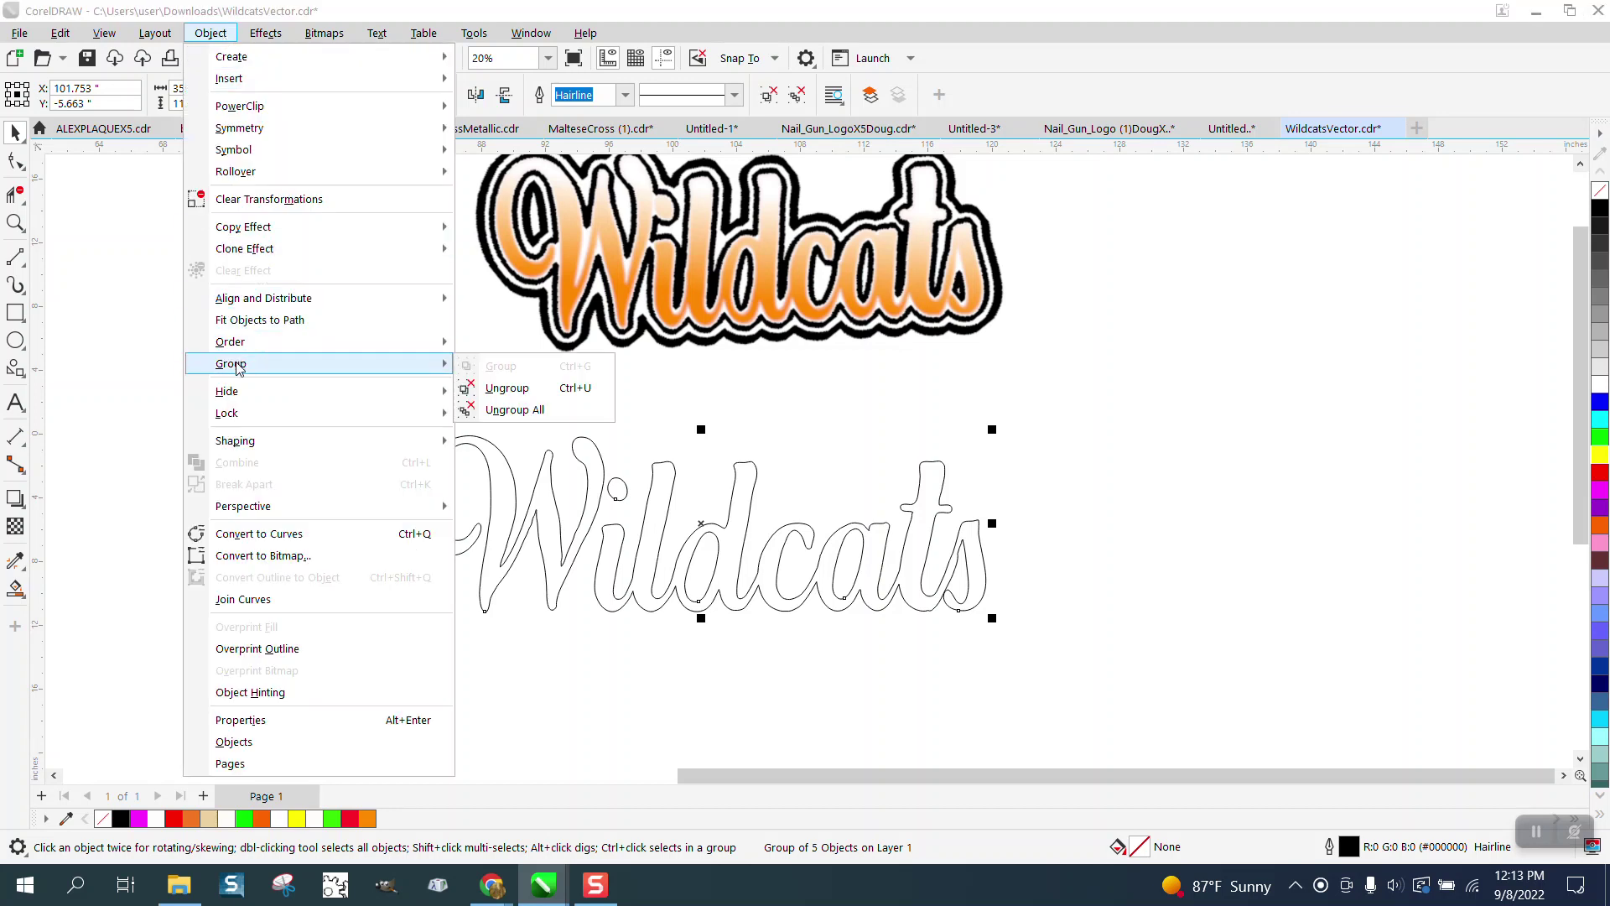
{"action": "left_click", "coordinate": [15, 591]}
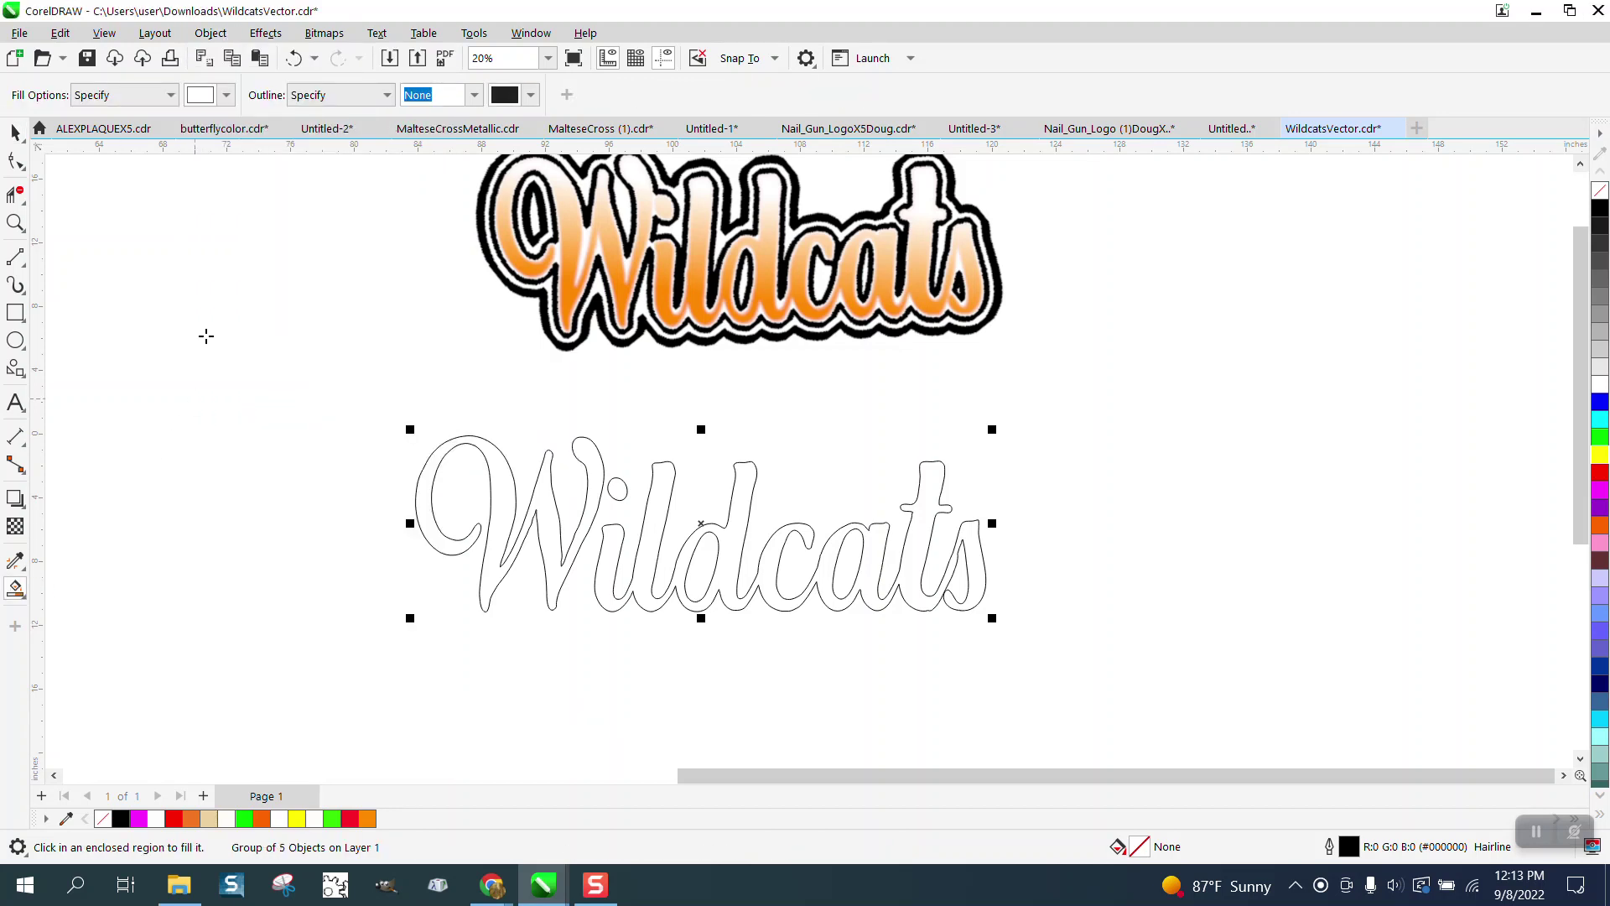
{"action": "left_click", "coordinate": [226, 95]}
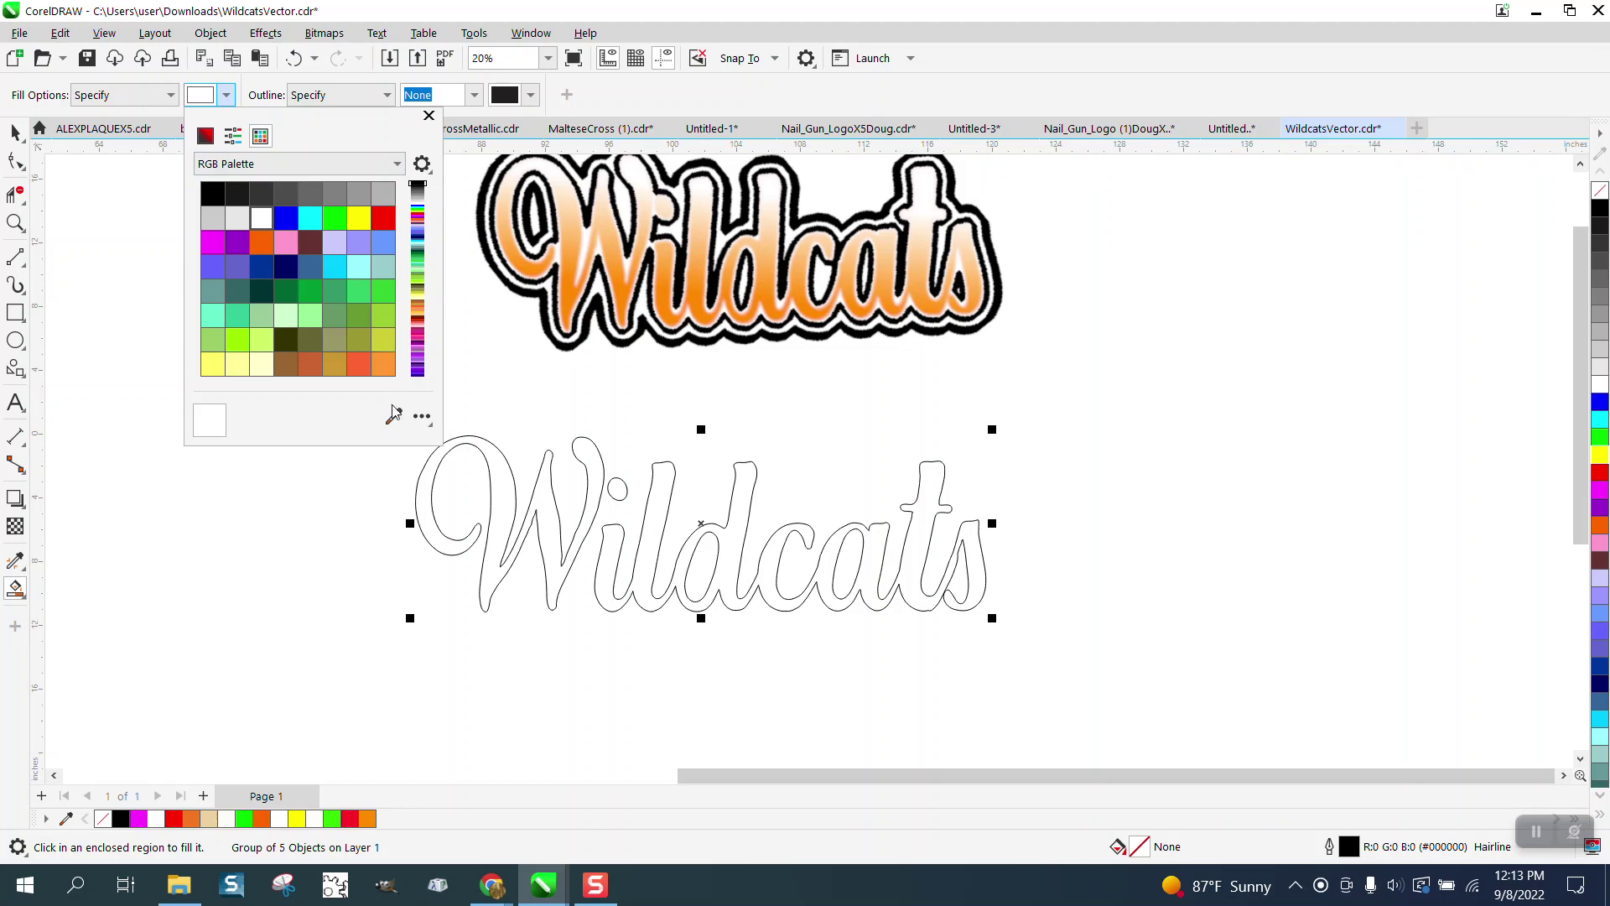
{"action": "left_click", "coordinate": [574, 312]}
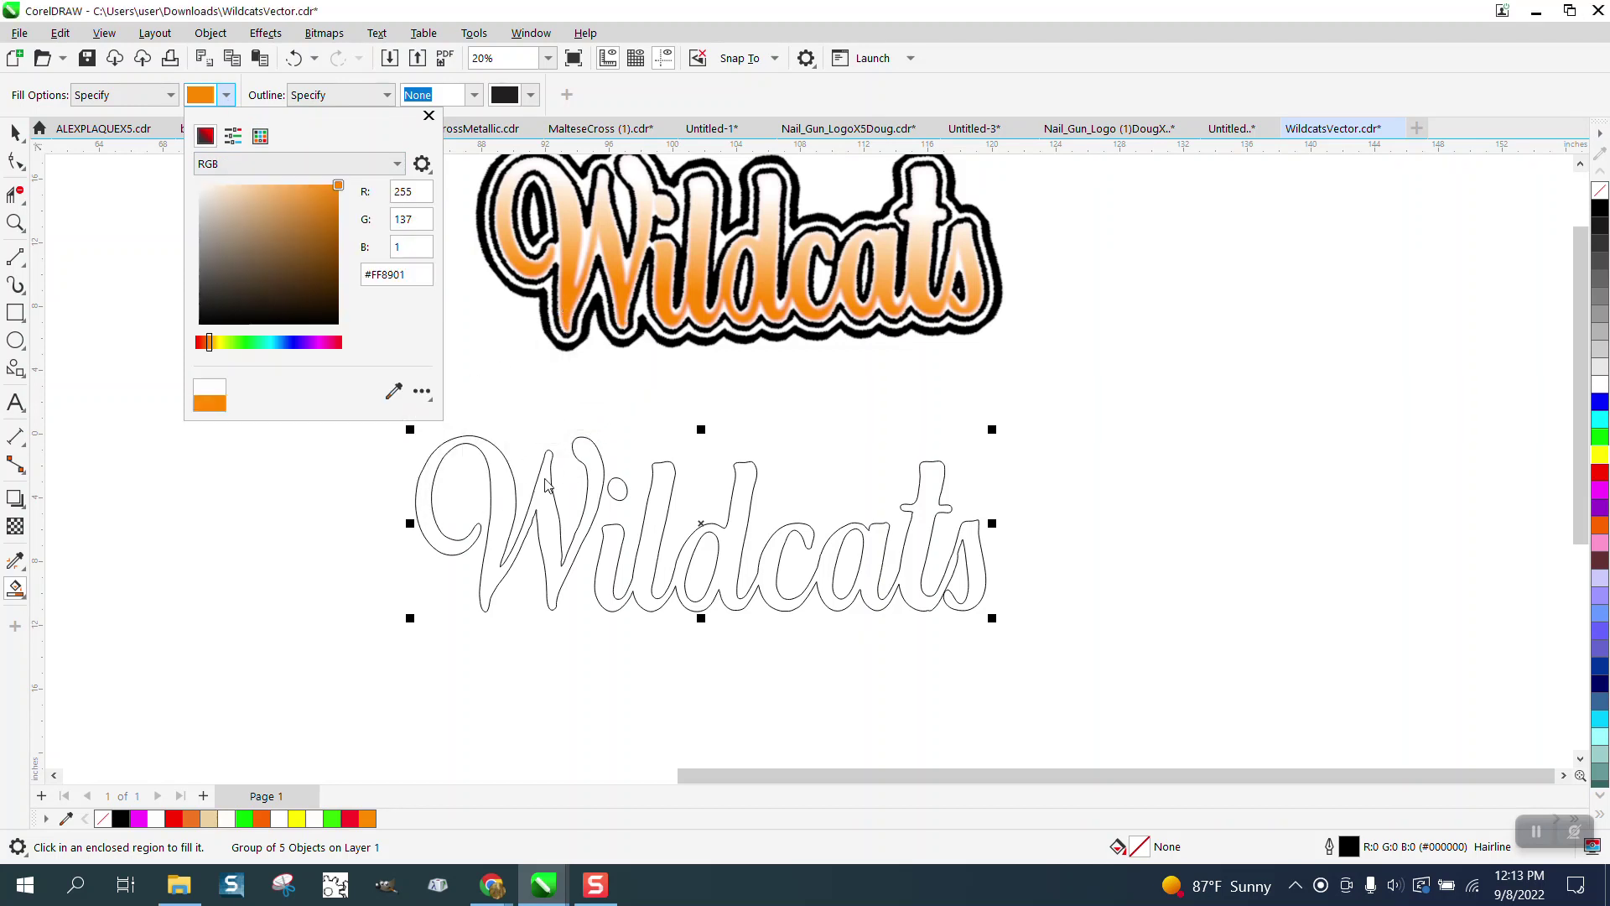
{"action": "left_click", "coordinate": [489, 580]}
{"action": "left_click", "coordinate": [489, 579]}
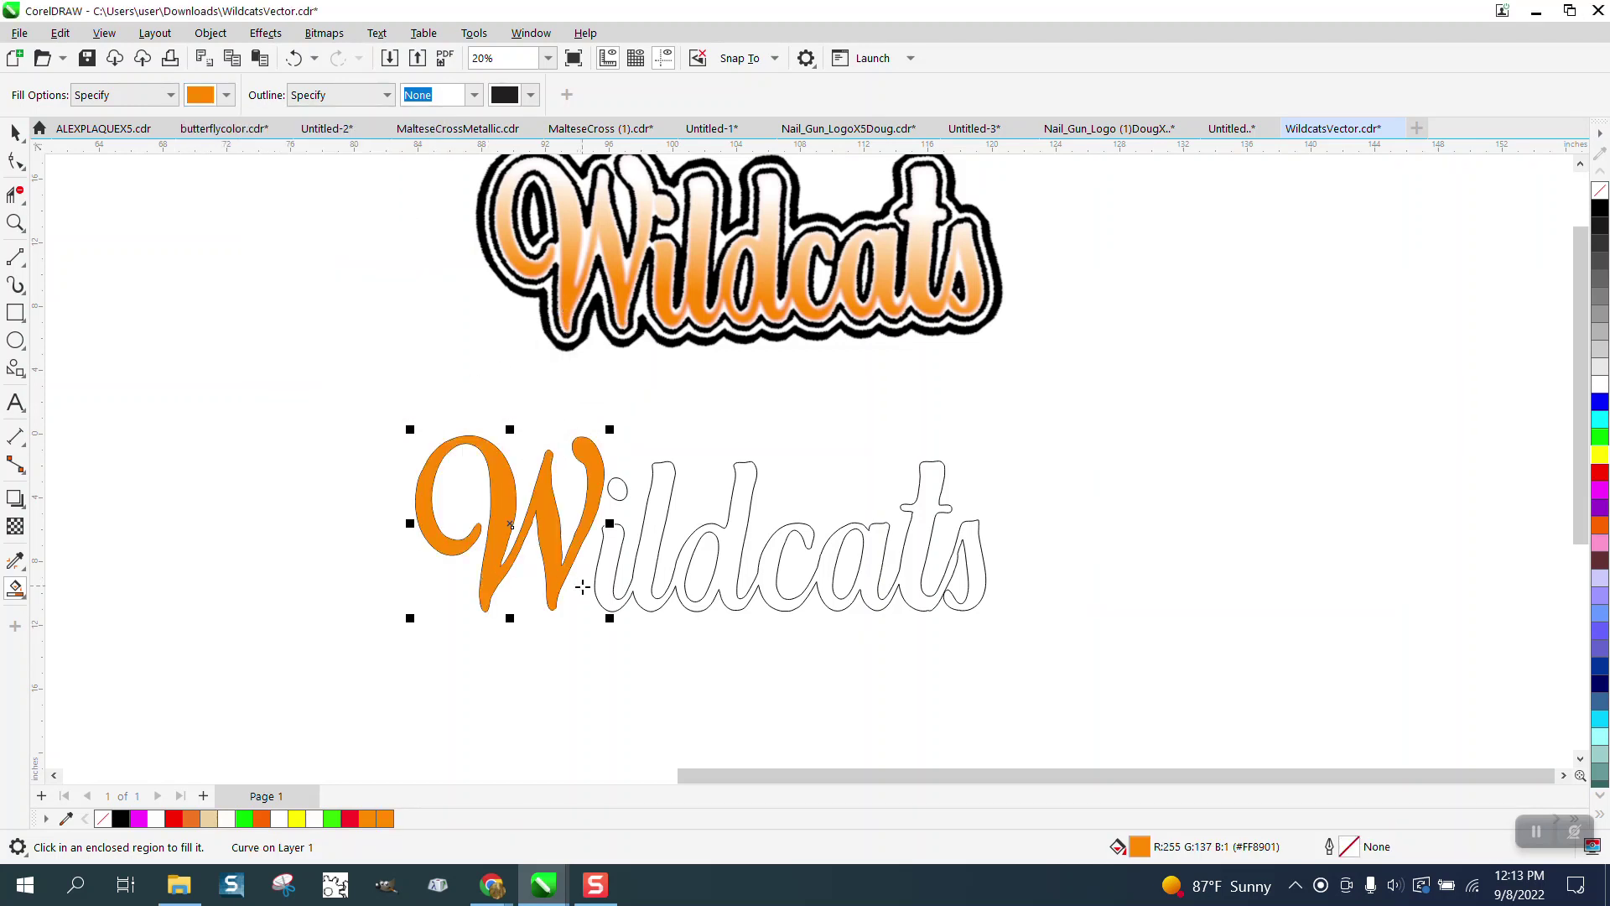
{"action": "left_click", "coordinate": [608, 587]}
{"action": "left_click", "coordinate": [625, 485]}
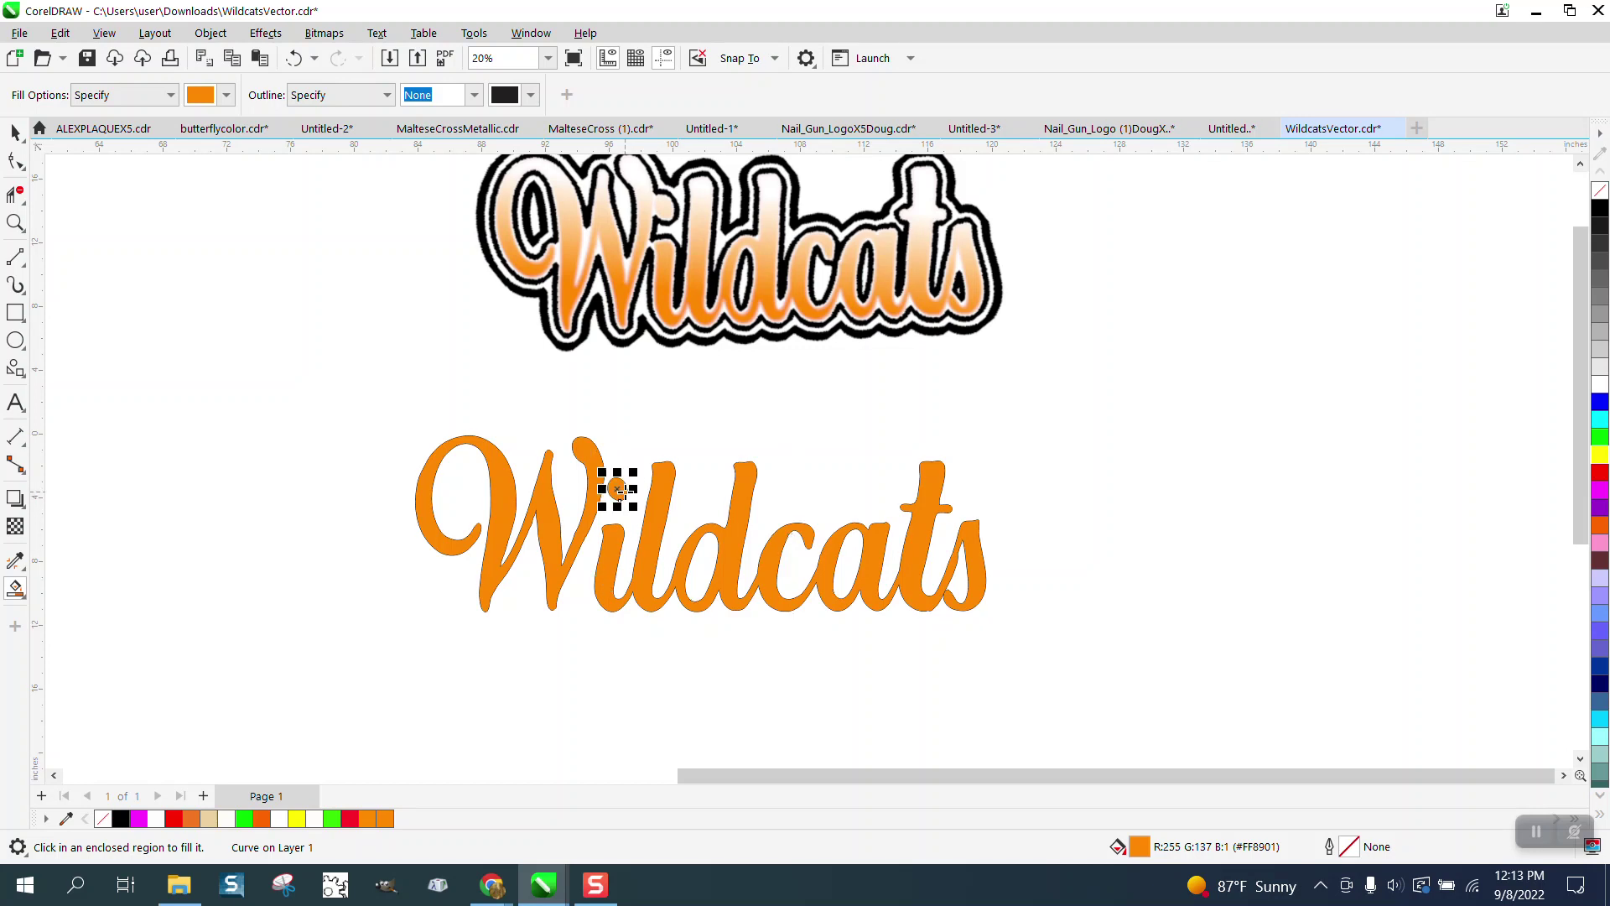
- Try to remove the outlines from the filled Wildcats lettering and group its pieces, and undo both changes
{"action": "left_click", "coordinate": [15, 132]}
{"action": "left_click_drag", "start_coordinate": [403, 378], "coordinate": [1060, 682]}
{"action": "right_click", "coordinate": [1599, 191]}
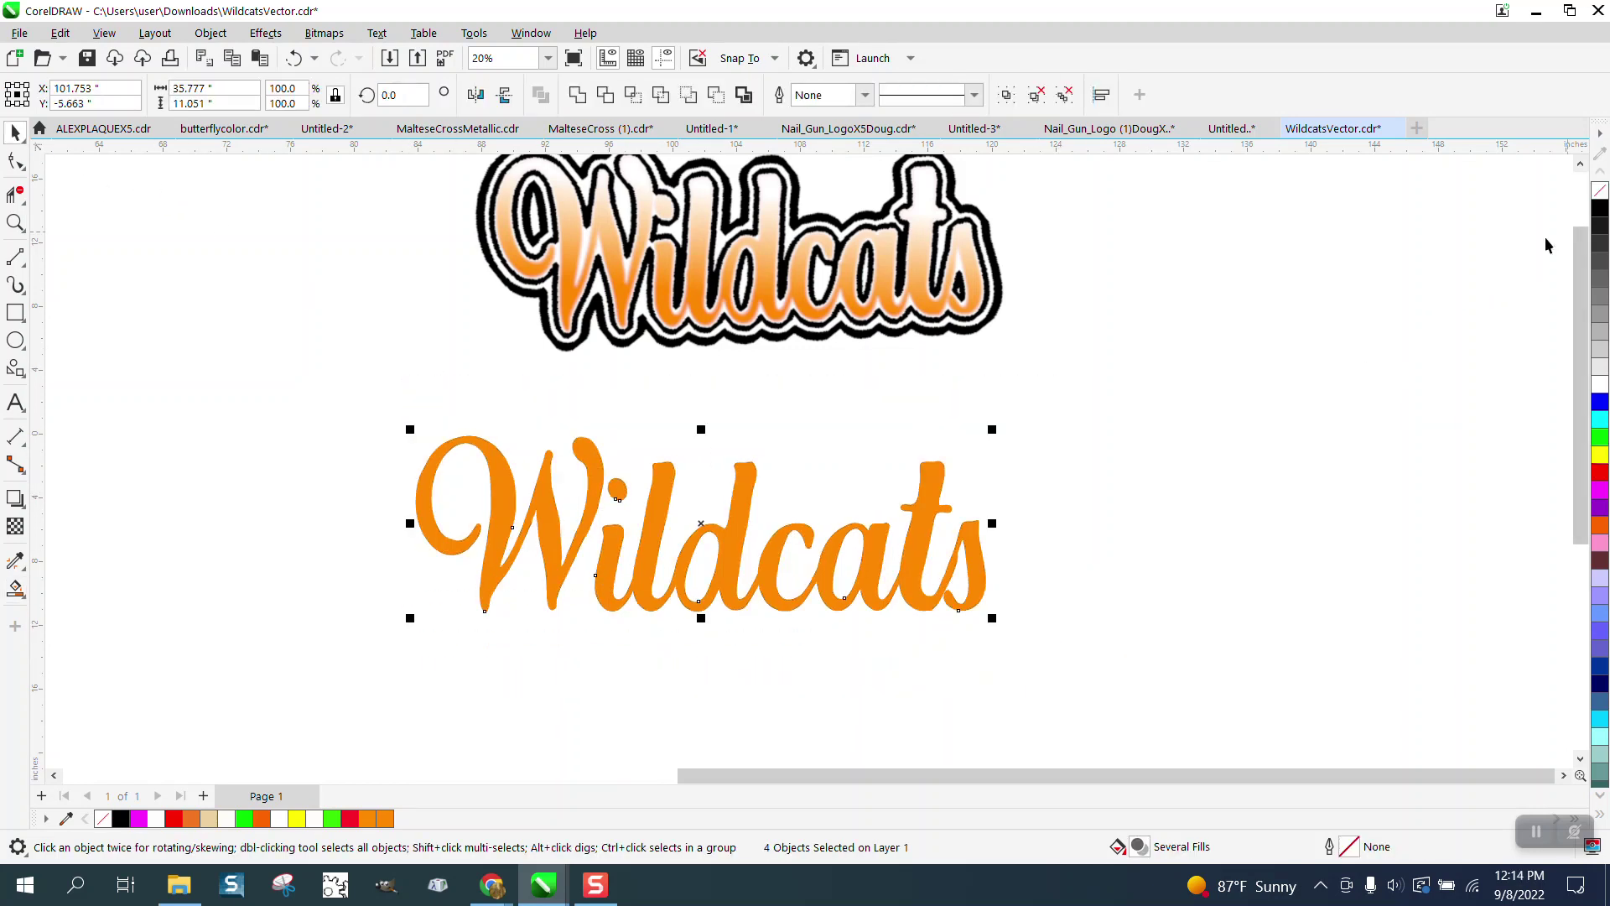
{"action": "left_click", "coordinate": [210, 33]}
{"action": "mouse_move", "coordinate": [263, 363]}
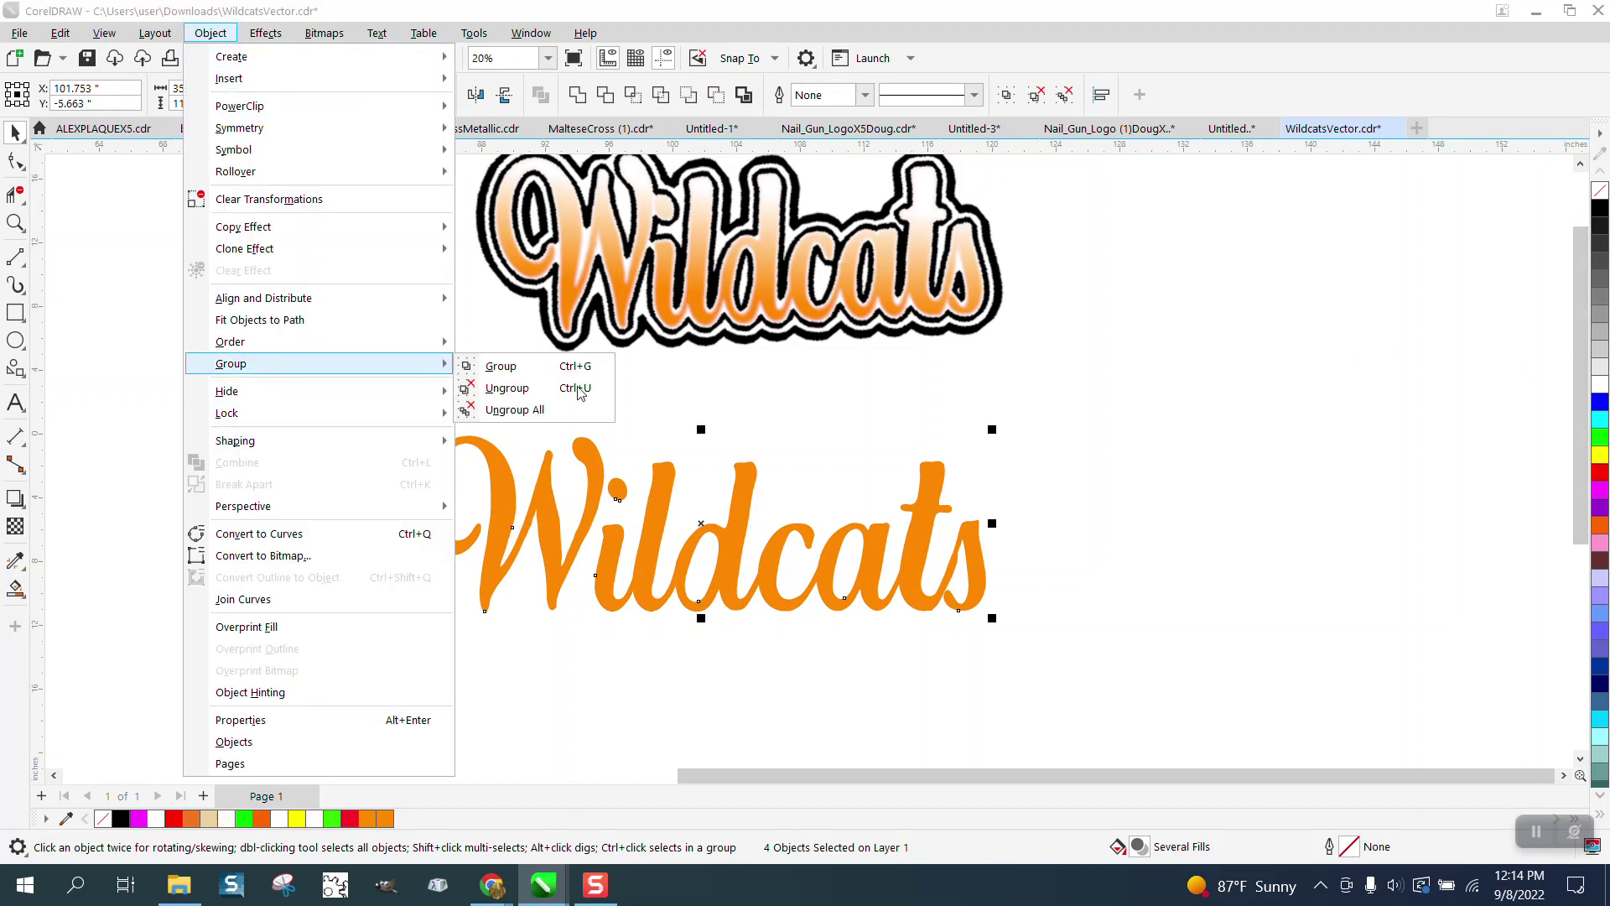
{"action": "left_click", "coordinate": [503, 365]}
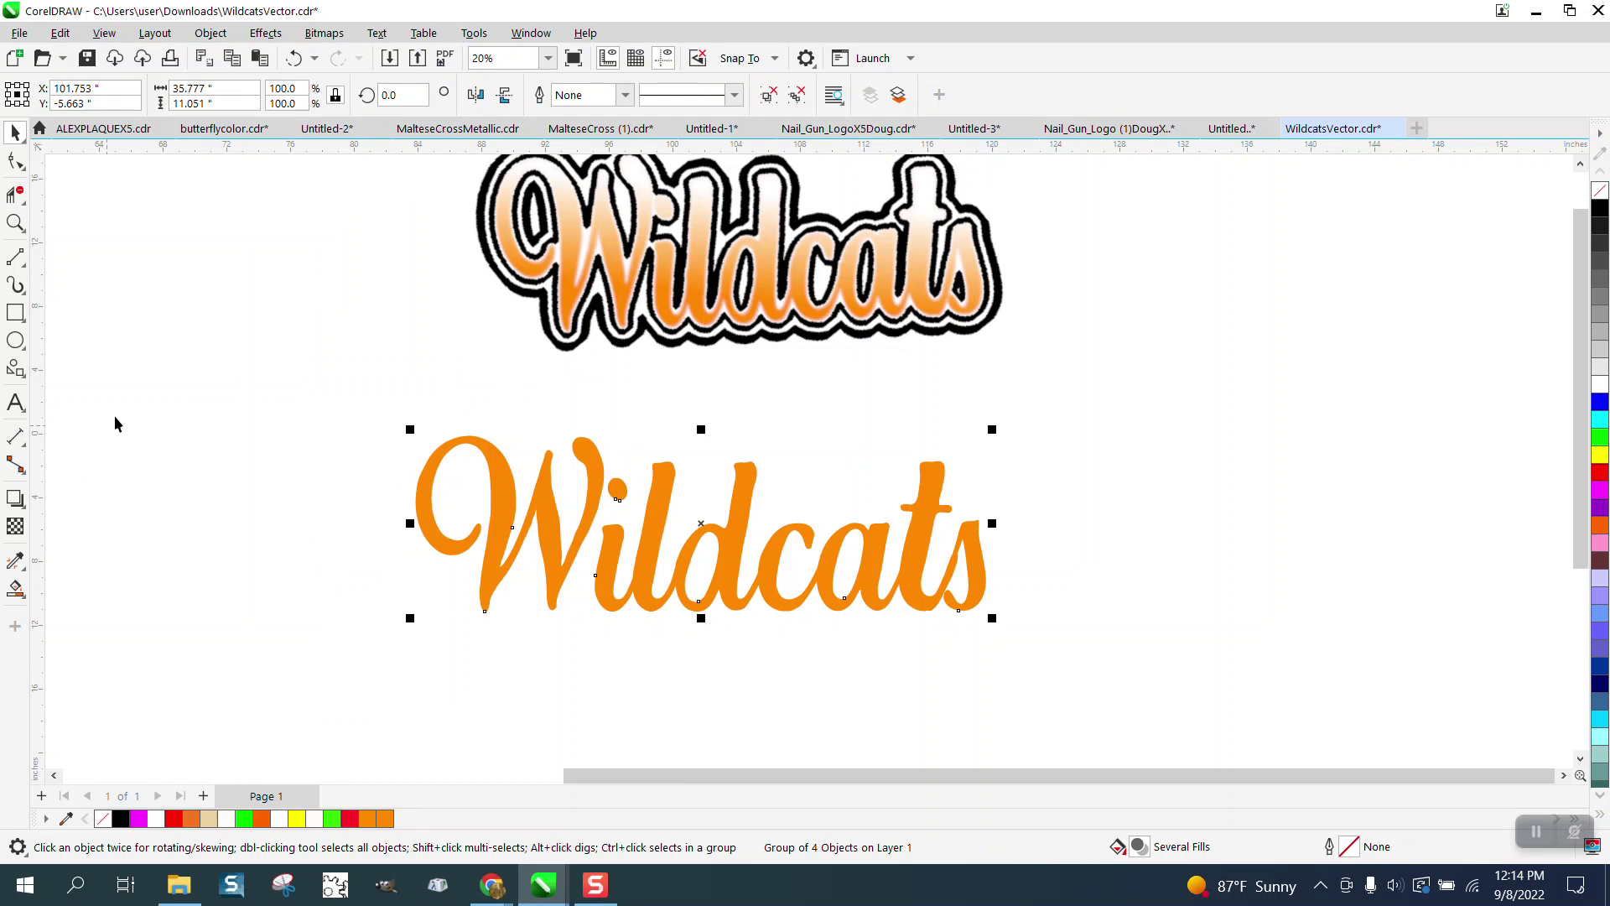
{"action": "scroll", "coordinate": [136, 386], "scroll_direction": "down", "scroll_amount": 1}
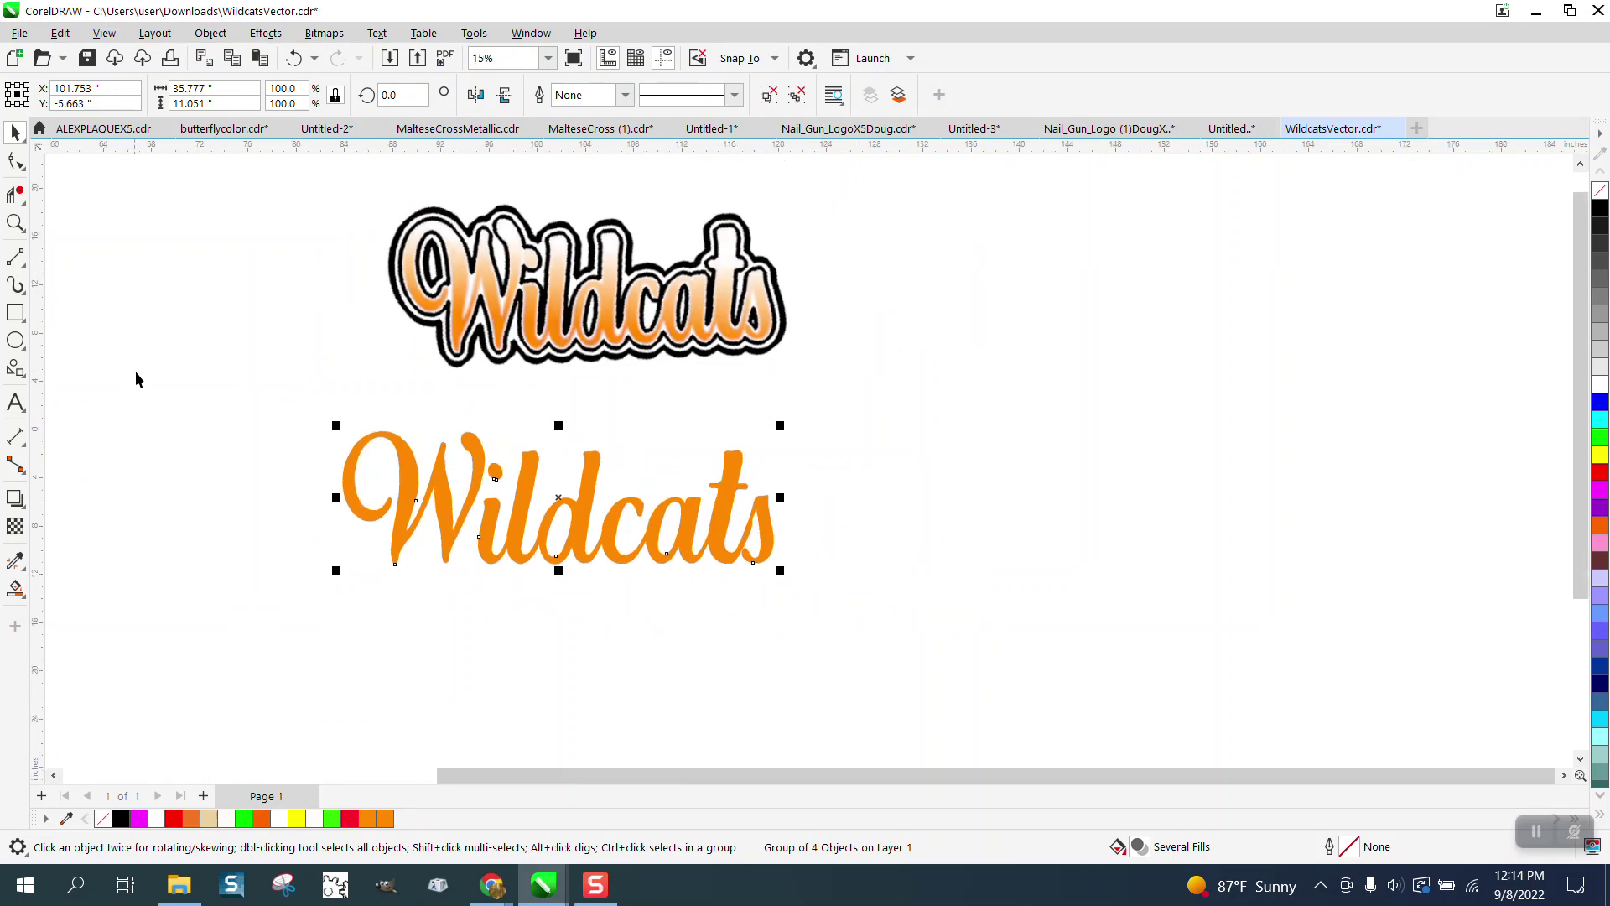
{"action": "left_click", "coordinate": [294, 60]}
- Move the orange W, the remaining orange letters and the i's dot 11 inches straight down off the outline lettering
{"action": "key", "text": "F3"}
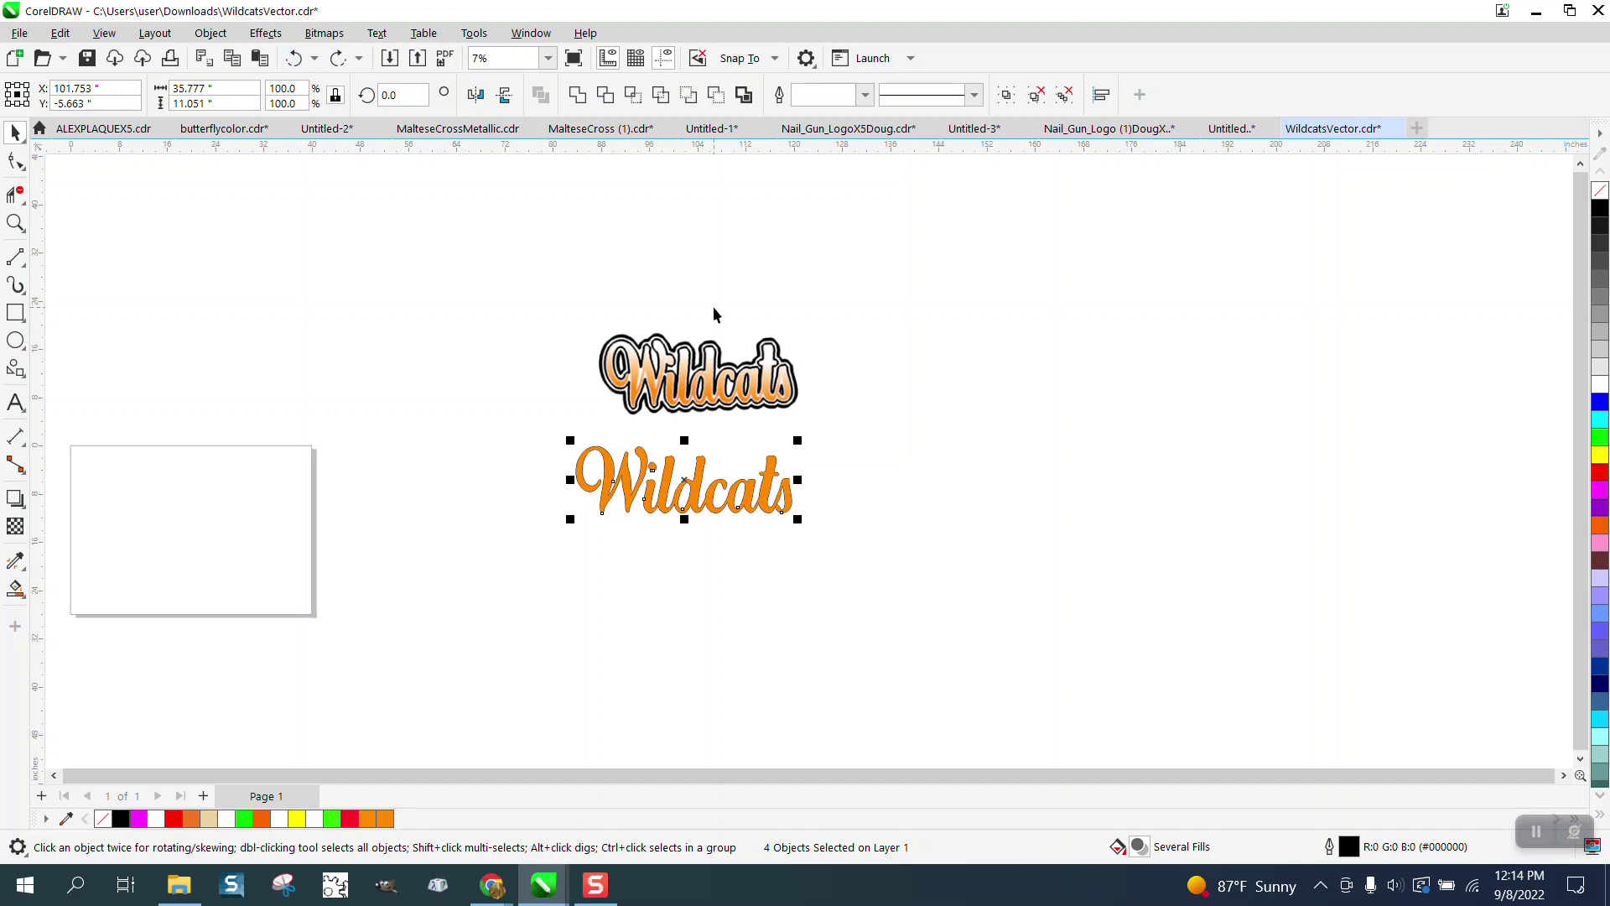
{"action": "key", "text": "Down"}
{"action": "key", "text": "Up"}
{"action": "left_click", "coordinate": [791, 606]}
{"action": "left_click", "coordinate": [633, 501], "text": "ctrl"}
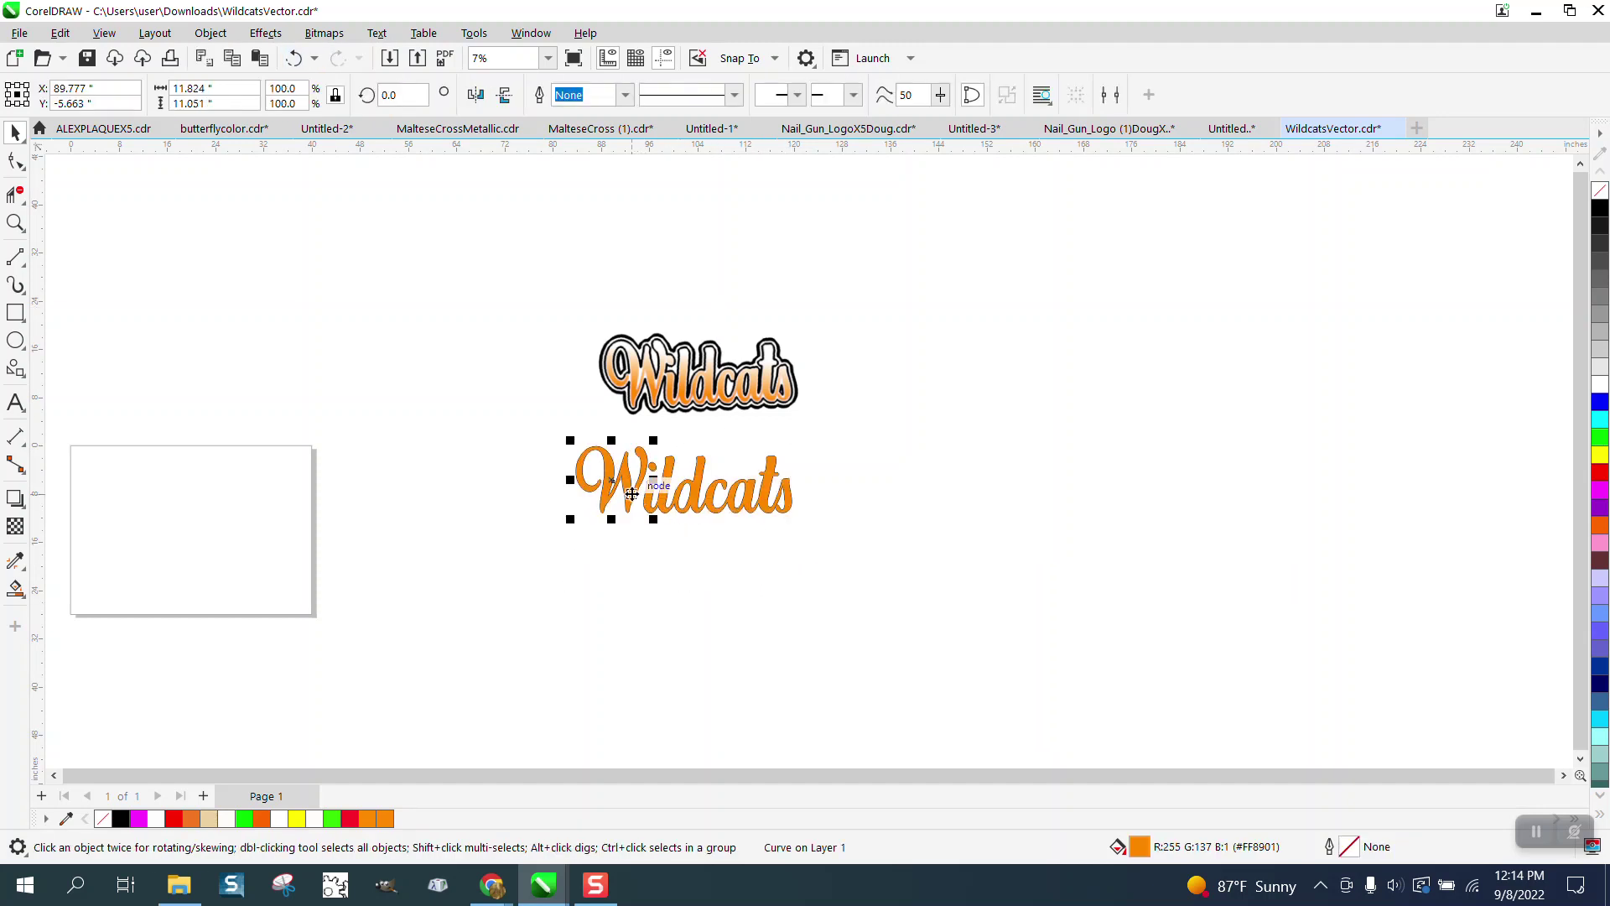
{"action": "key", "text": "Down"}
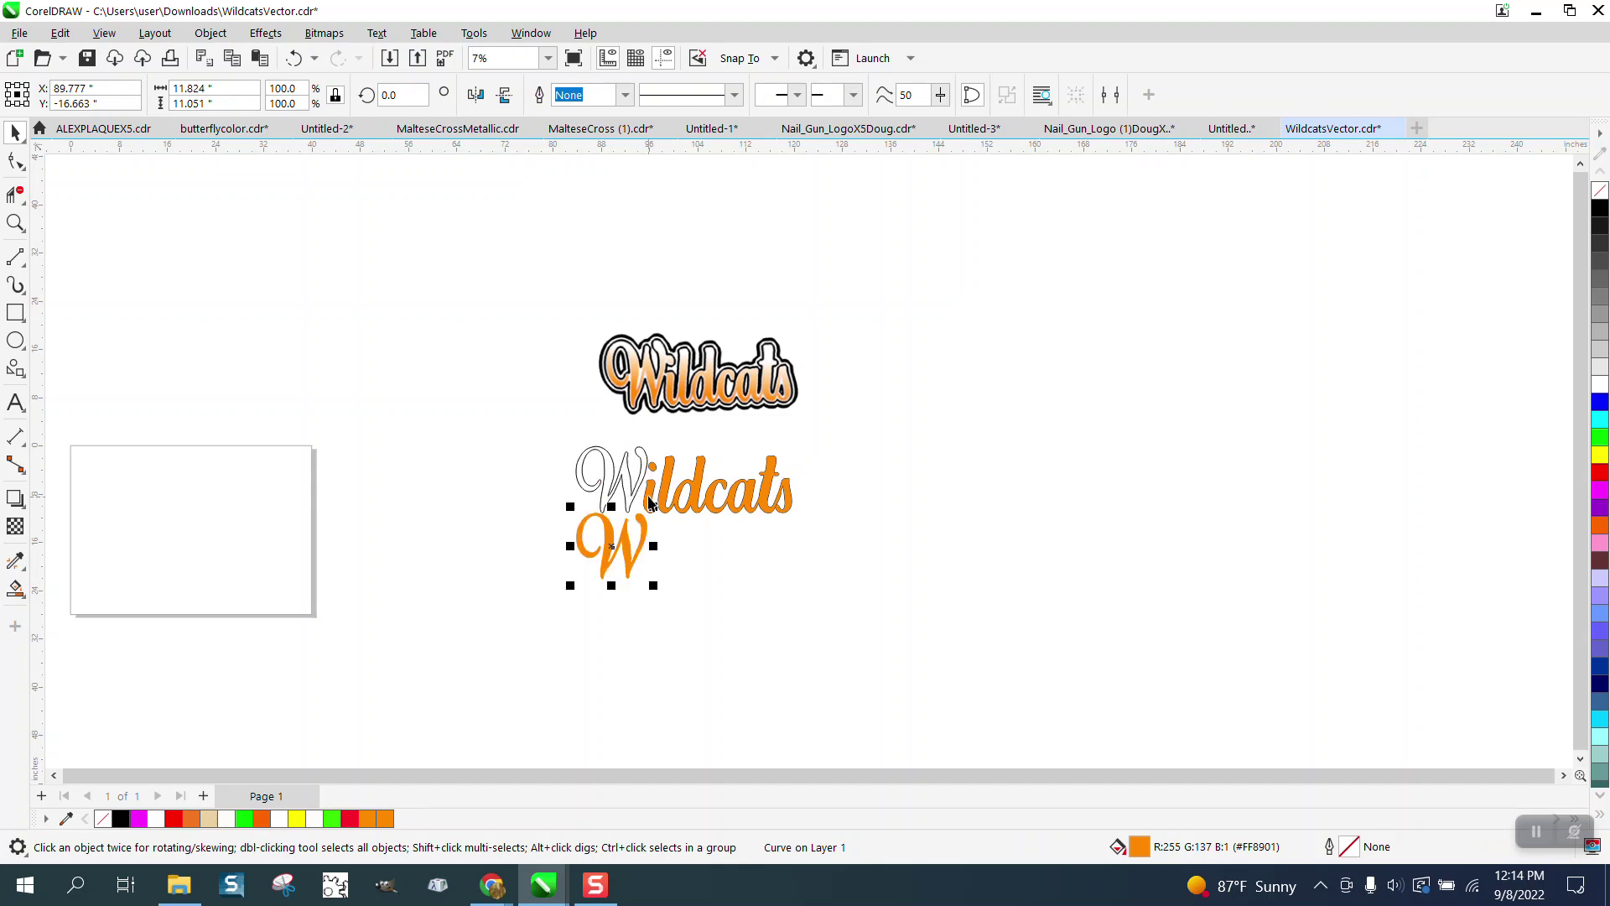
{"action": "left_click", "coordinate": [650, 501], "text": "ctrl"}
{"action": "key", "text": "Down"}
- Move the Wildcats outline group 44 inches to the right, away from the orange lettering
{"action": "left_click_drag", "start_coordinate": [554, 438], "coordinate": [551, 474]}
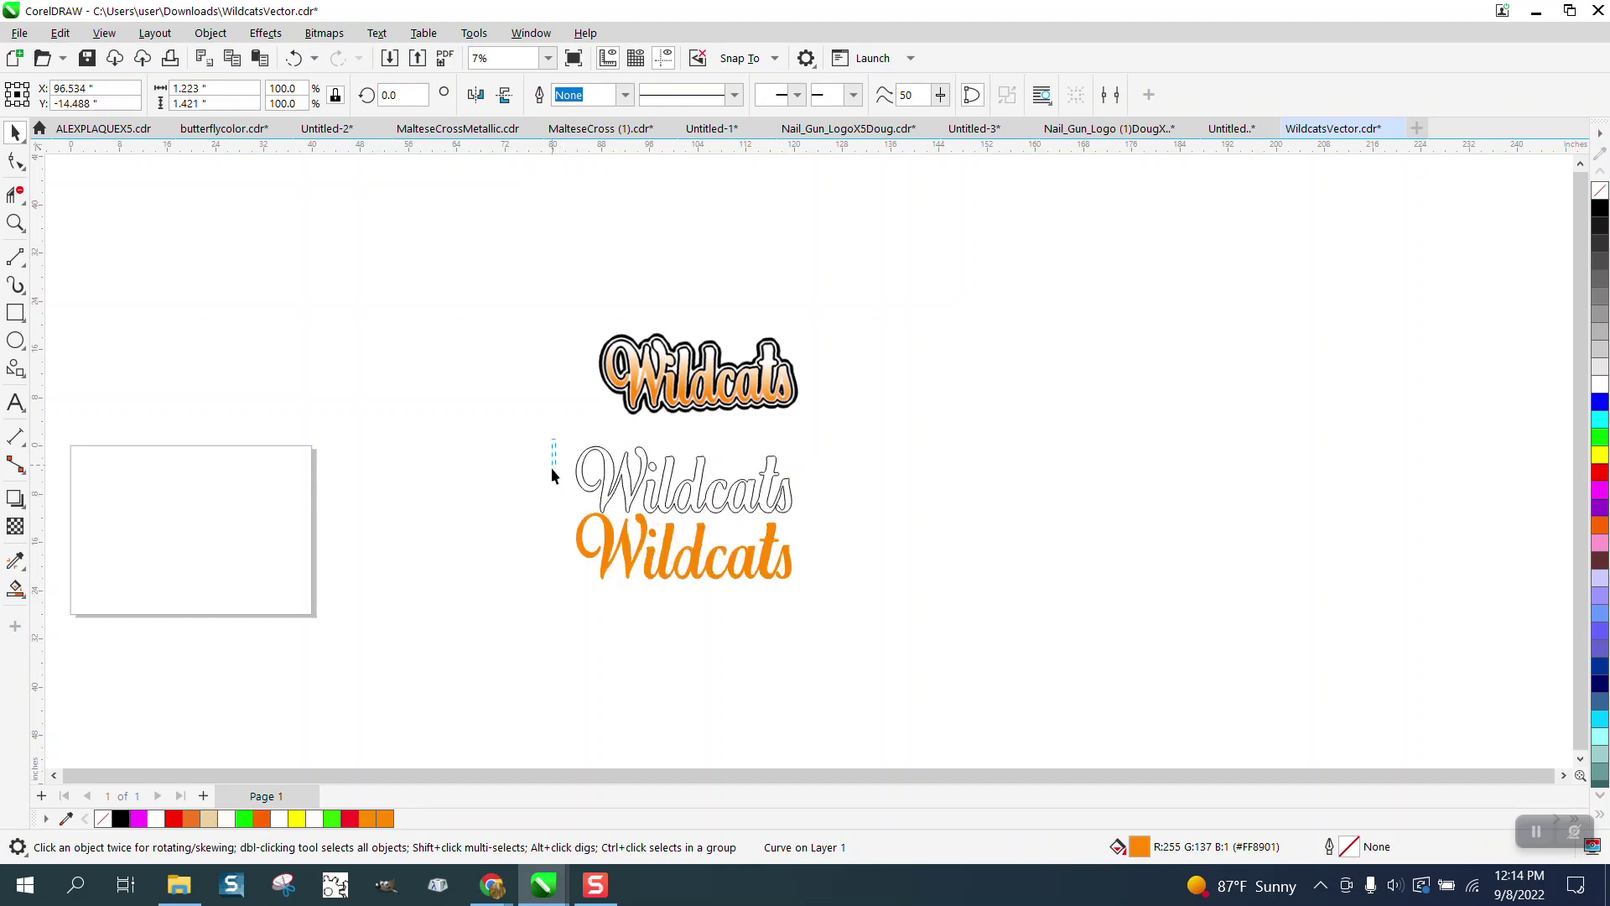
{"action": "left_click_drag", "start_coordinate": [801, 528], "coordinate": [805, 530]}
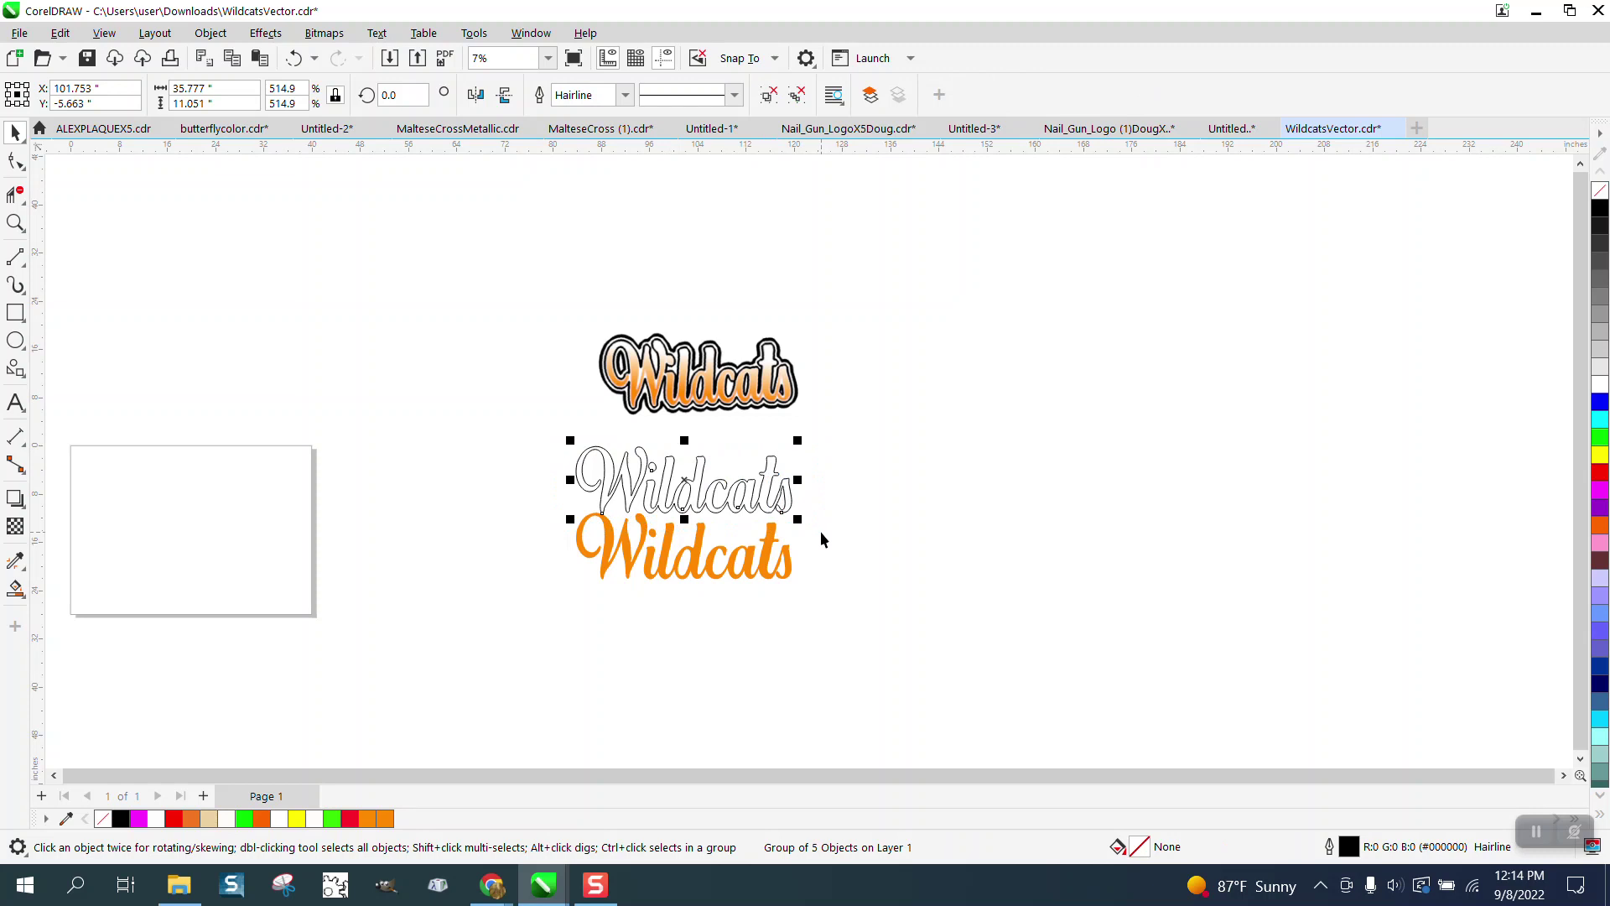
{"action": "key", "text": "Right"}
{"action": "key", "text": "Right"}
{"action": "key", "text": "Right"}
{"action": "key", "text": "Right"}
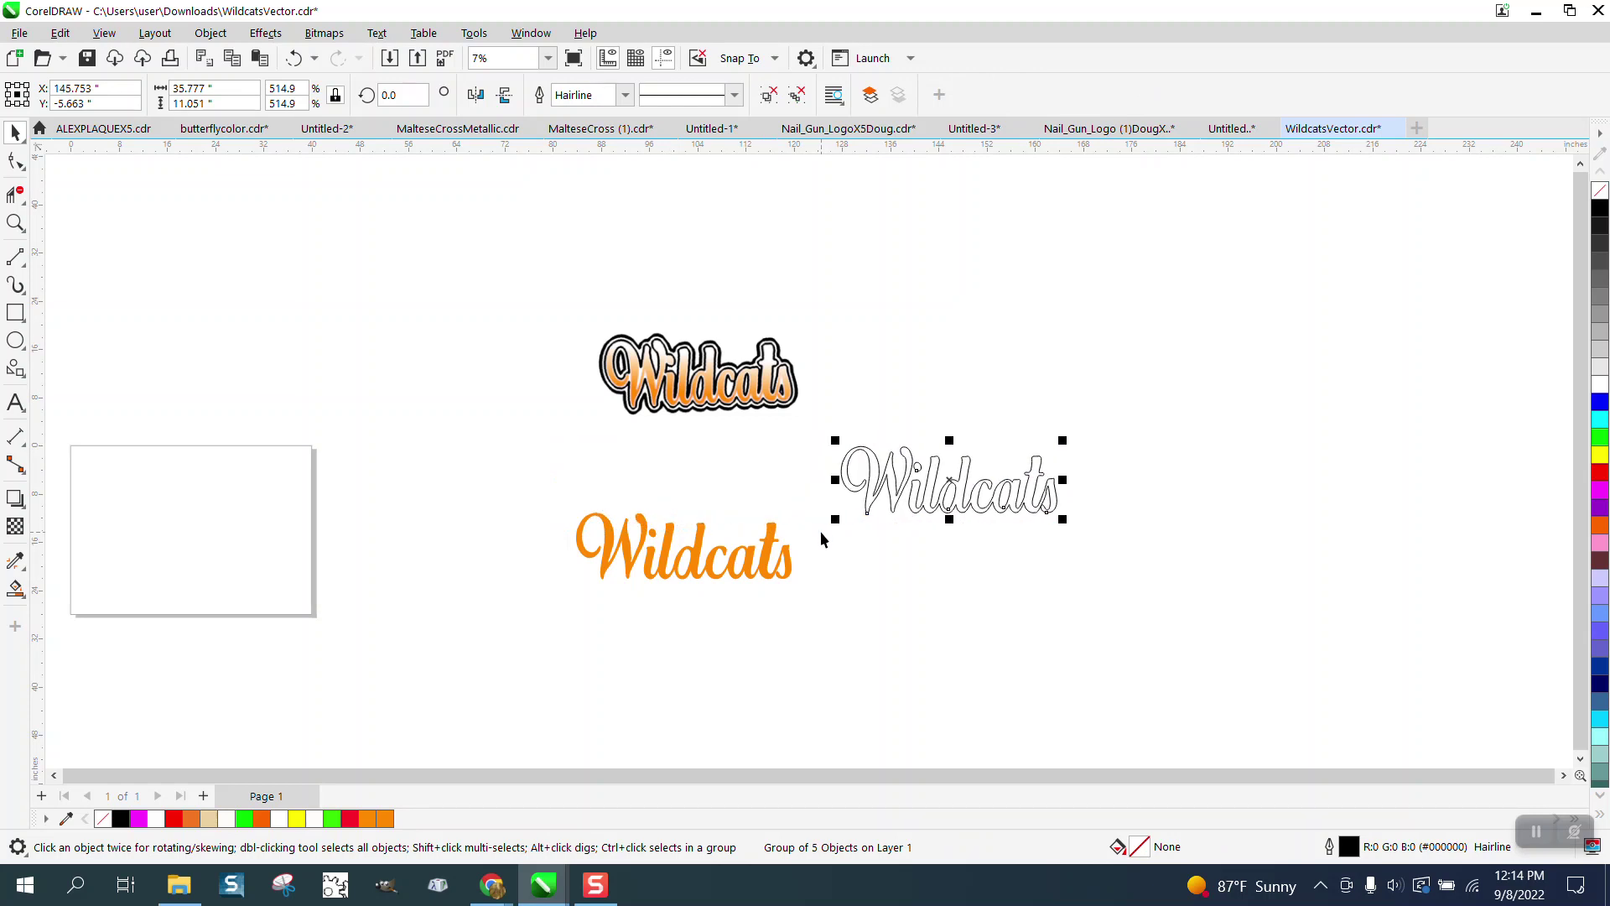
- Group the orange Wildcats fill pieces into one object
{"action": "left_click", "coordinate": [15, 222]}
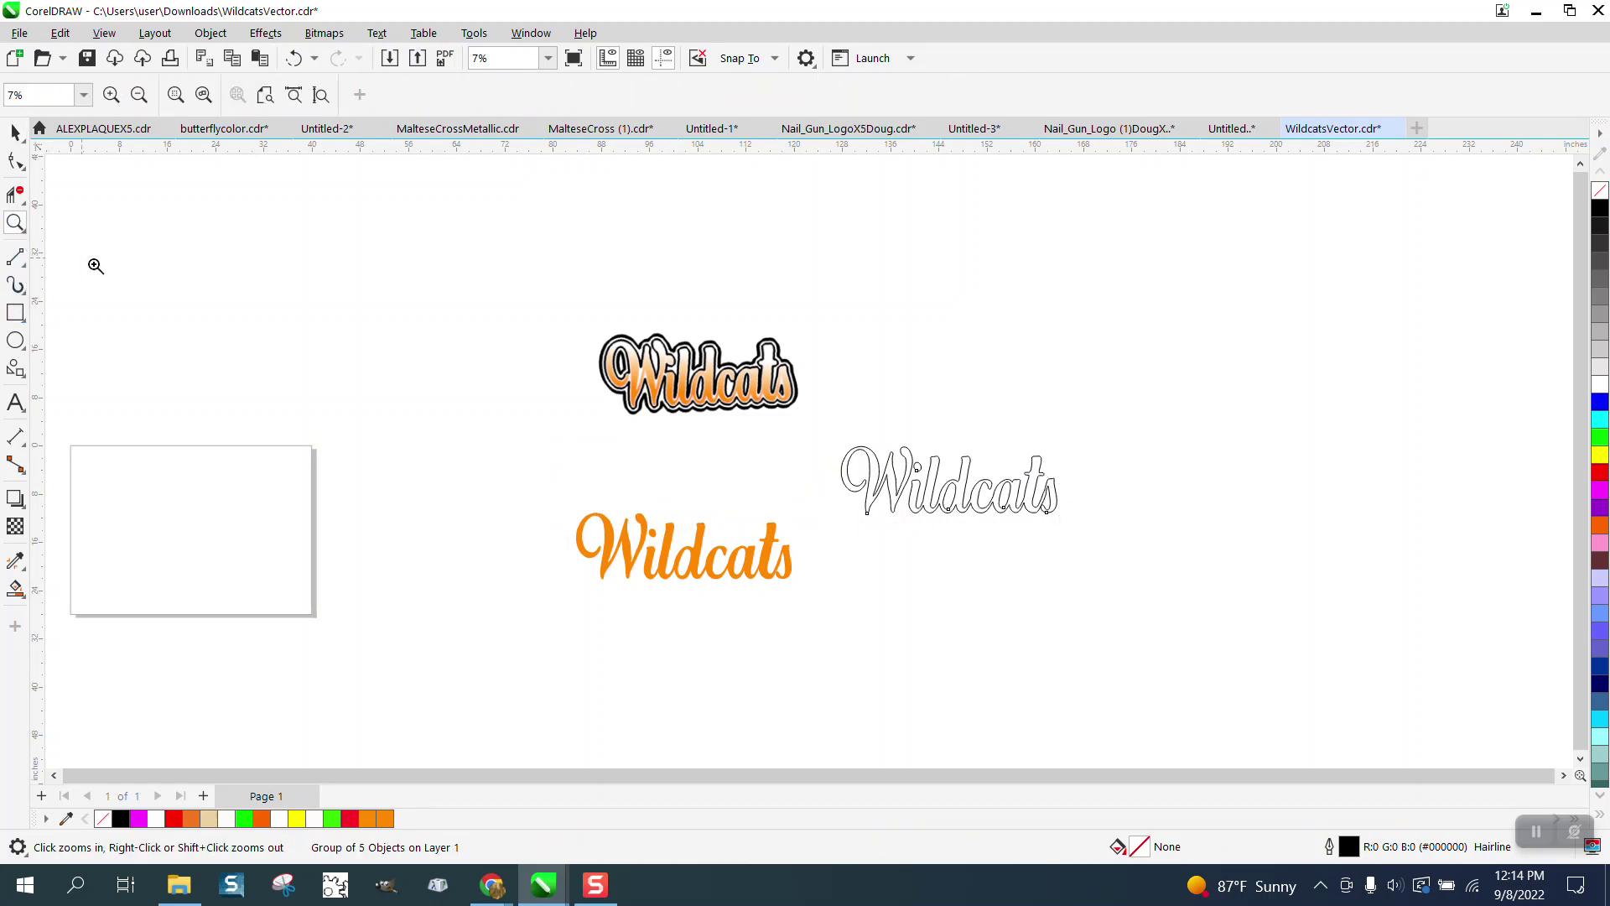
{"action": "left_click_drag", "start_coordinate": [539, 310], "coordinate": [1141, 650]}
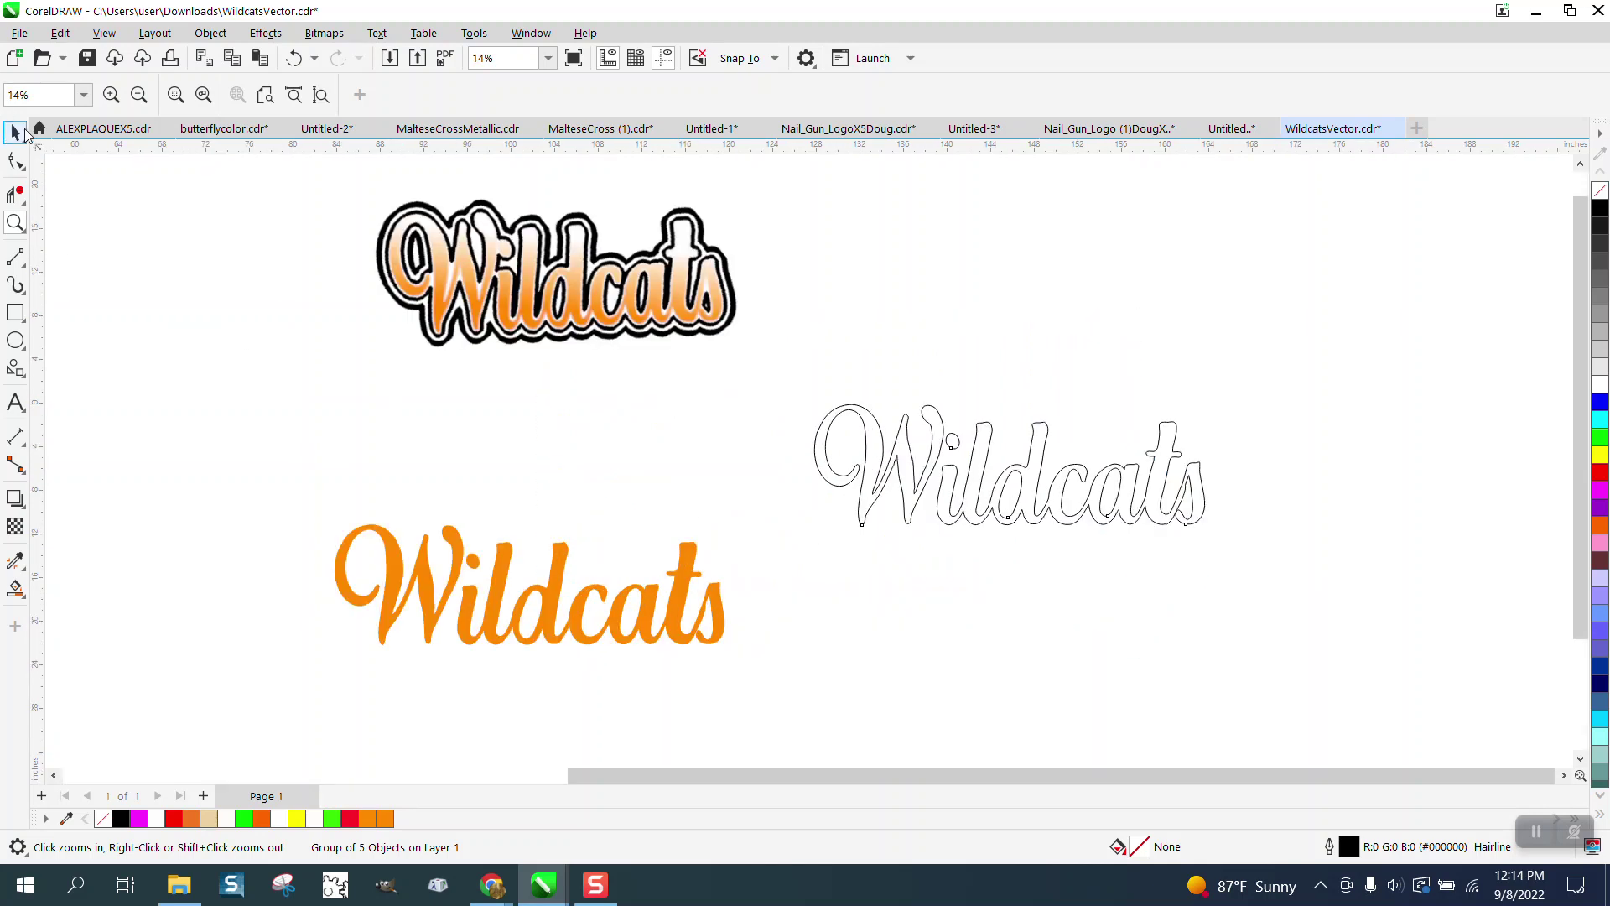
{"action": "left_click", "coordinate": [15, 132]}
{"action": "left_click_drag", "start_coordinate": [281, 449], "coordinate": [803, 681]}
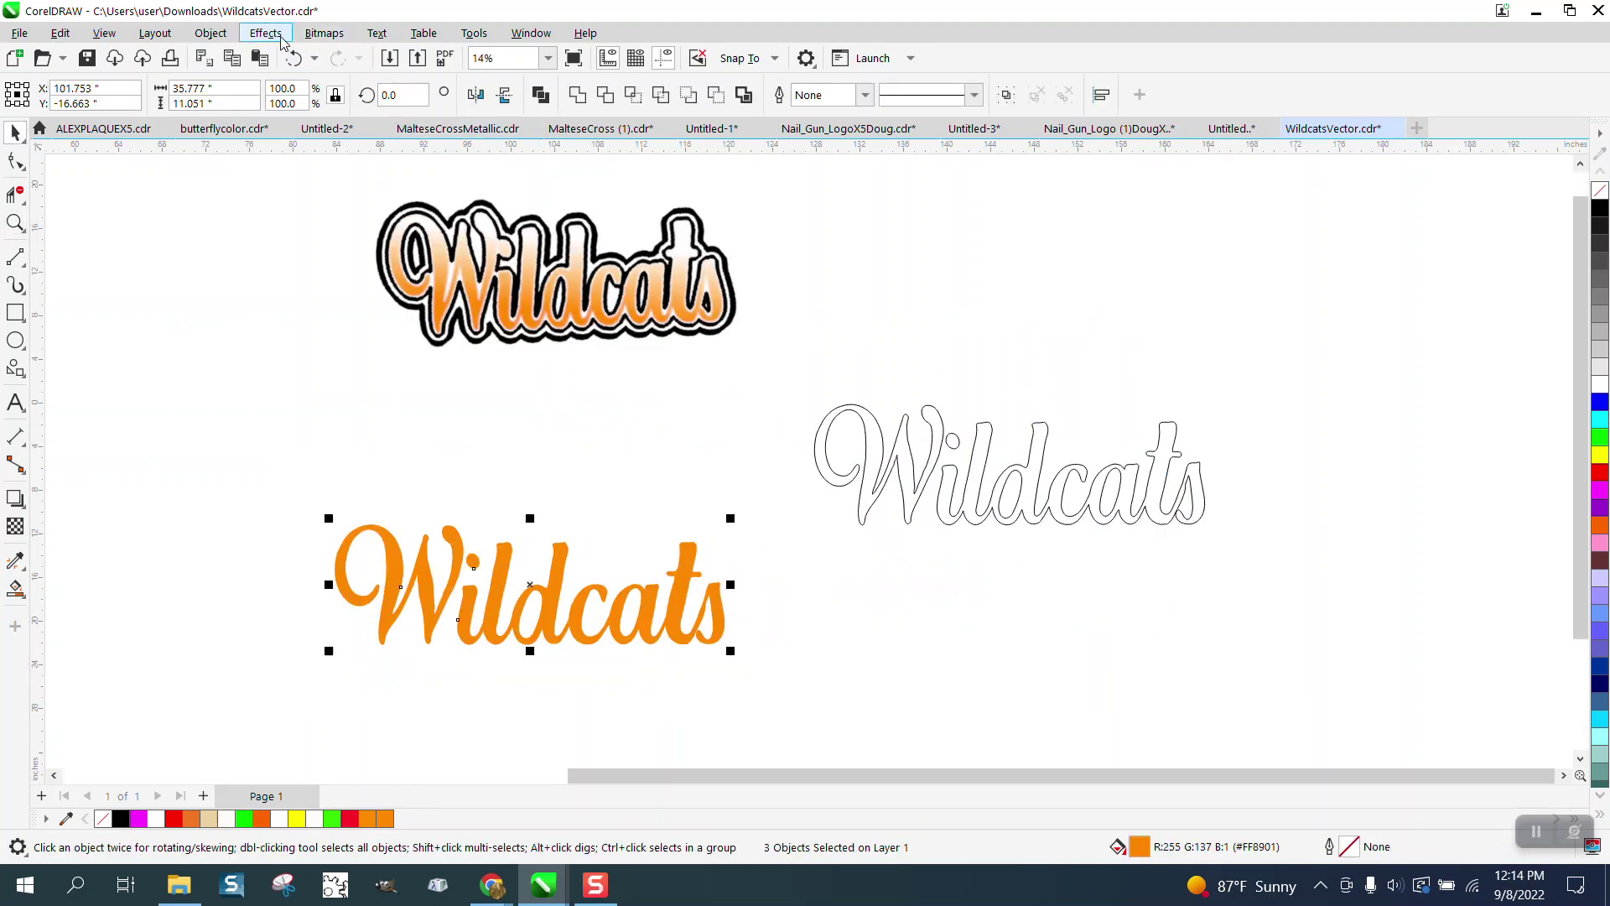
{"action": "left_click", "coordinate": [220, 35]}
{"action": "mouse_move", "coordinate": [258, 370]}
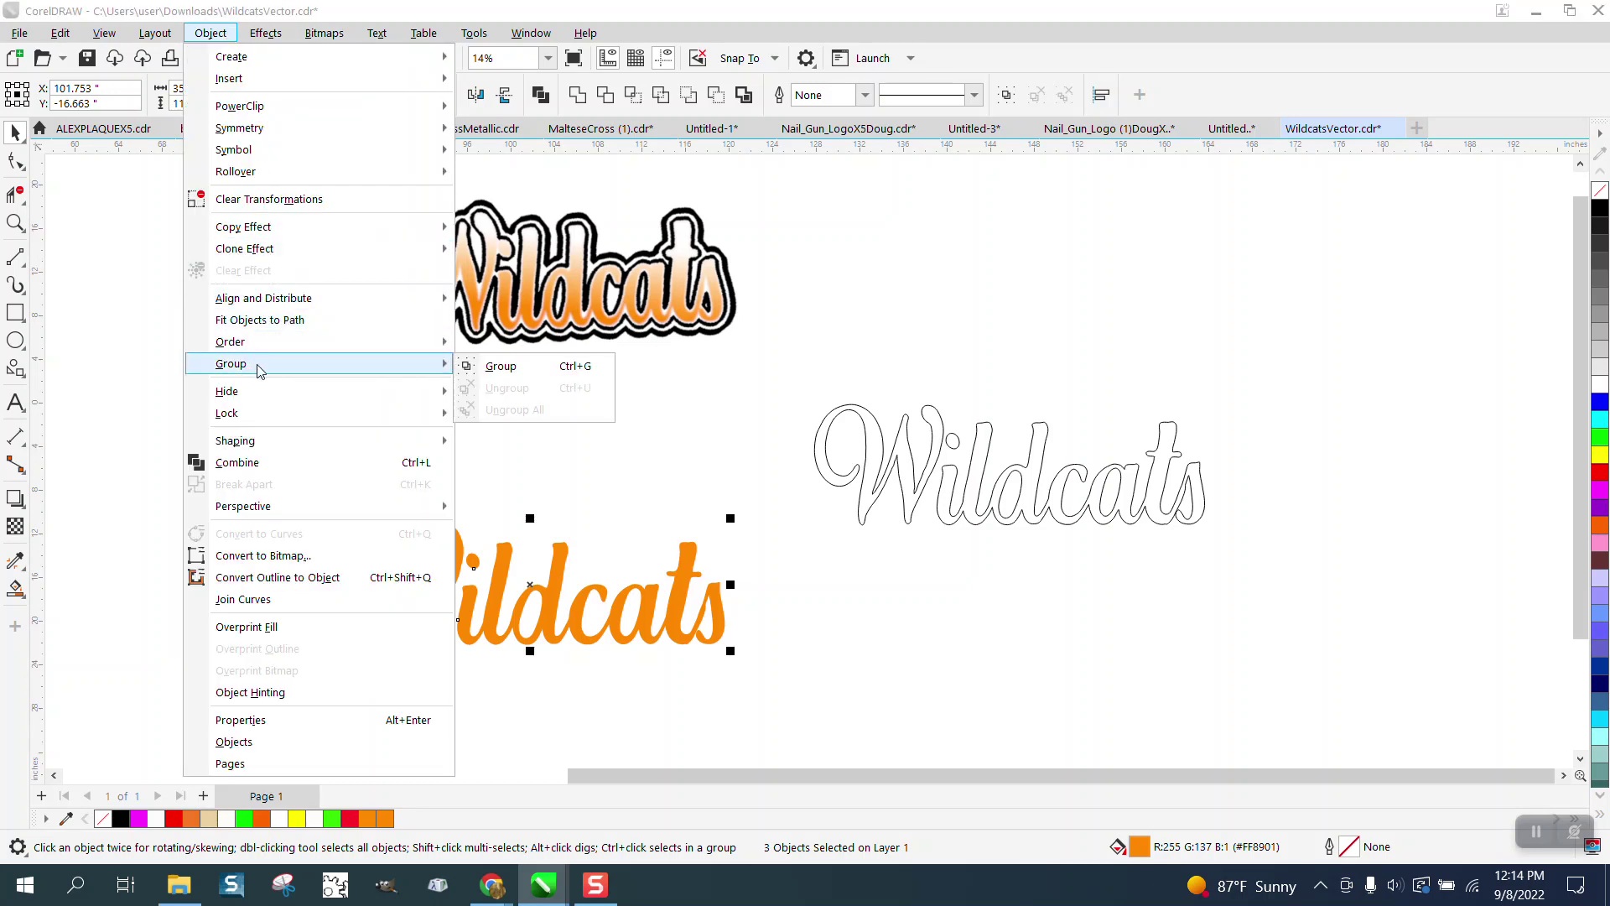
{"action": "left_click", "coordinate": [530, 377]}
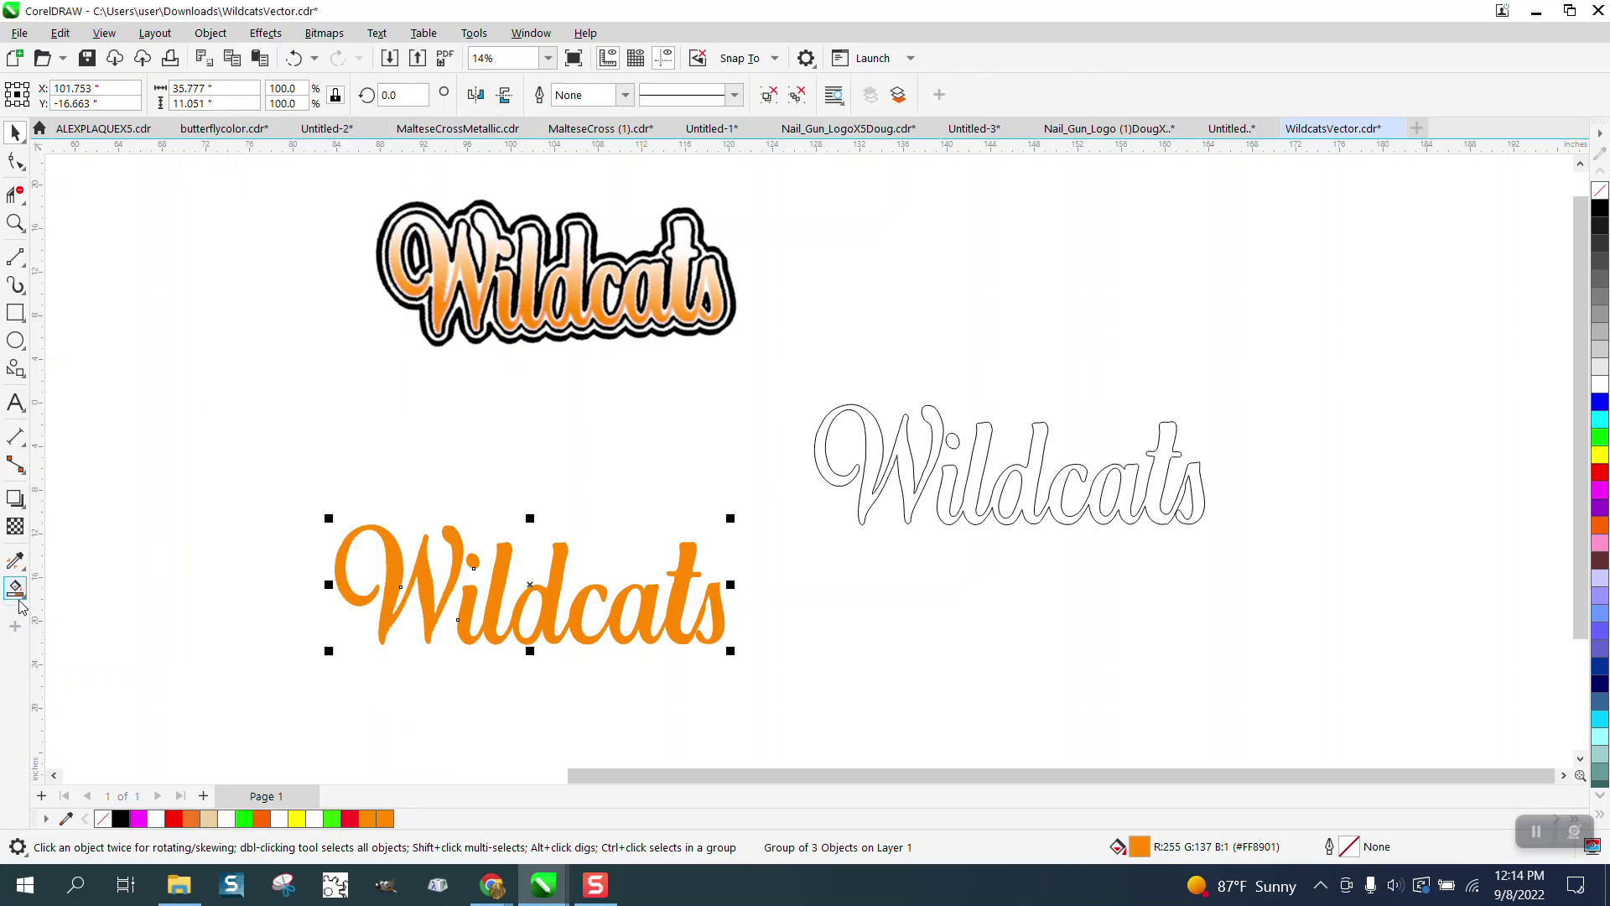
- Apply a vertical fountain fill to the orange Wildcats group with Interactive Fill, fading from orange at the base to white above the letters
{"action": "left_click", "coordinate": [25, 602]}
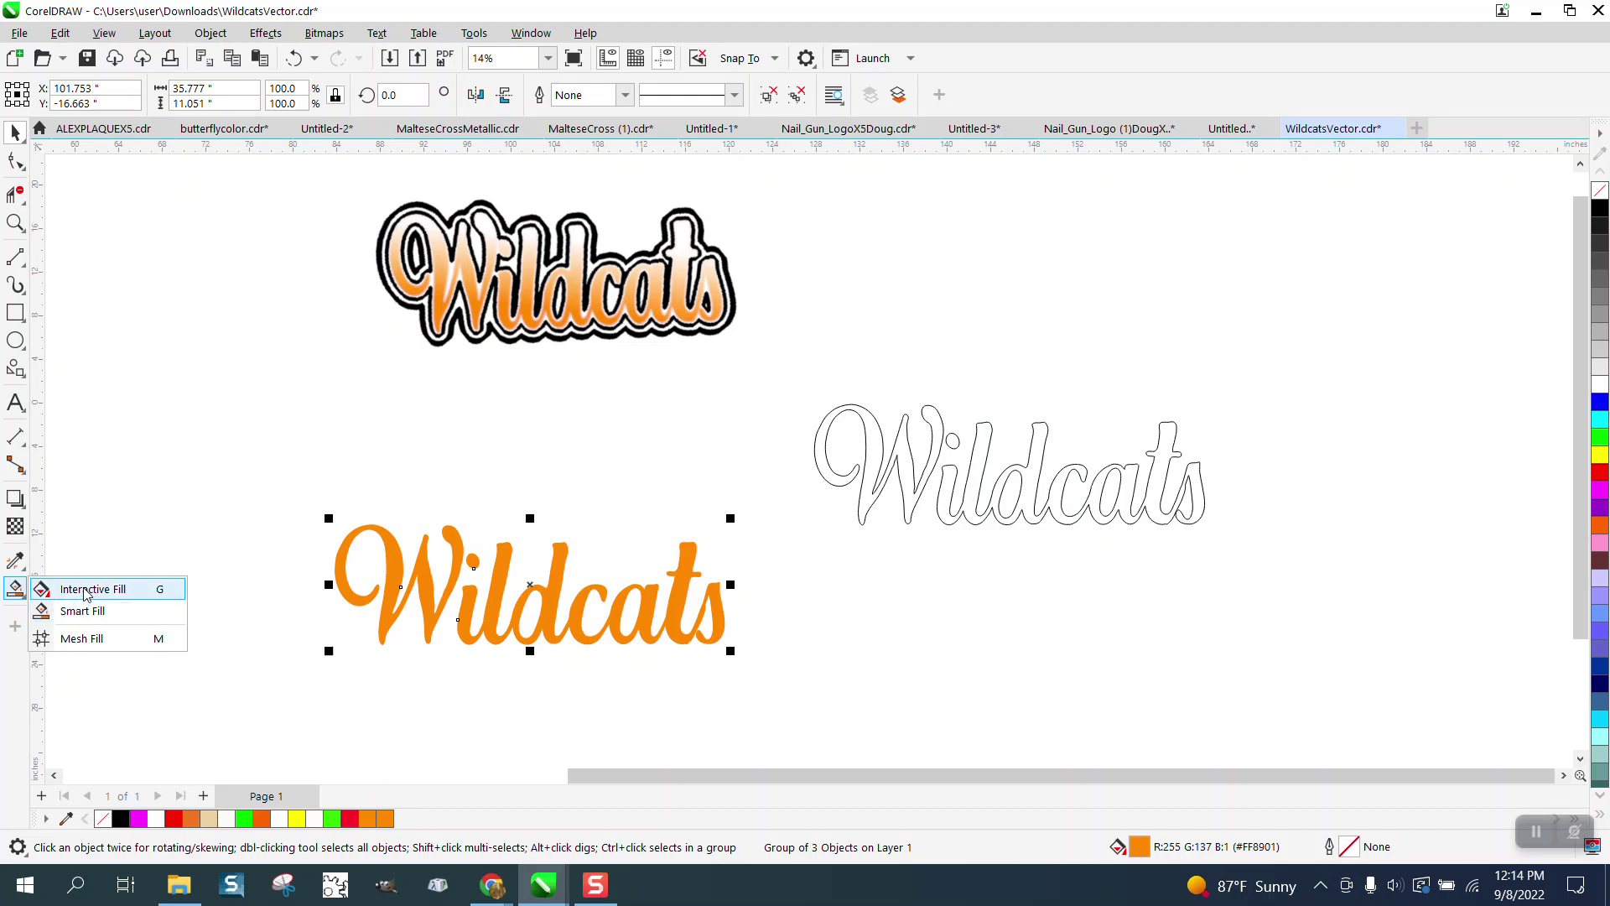
{"action": "left_click", "coordinate": [50, 587]}
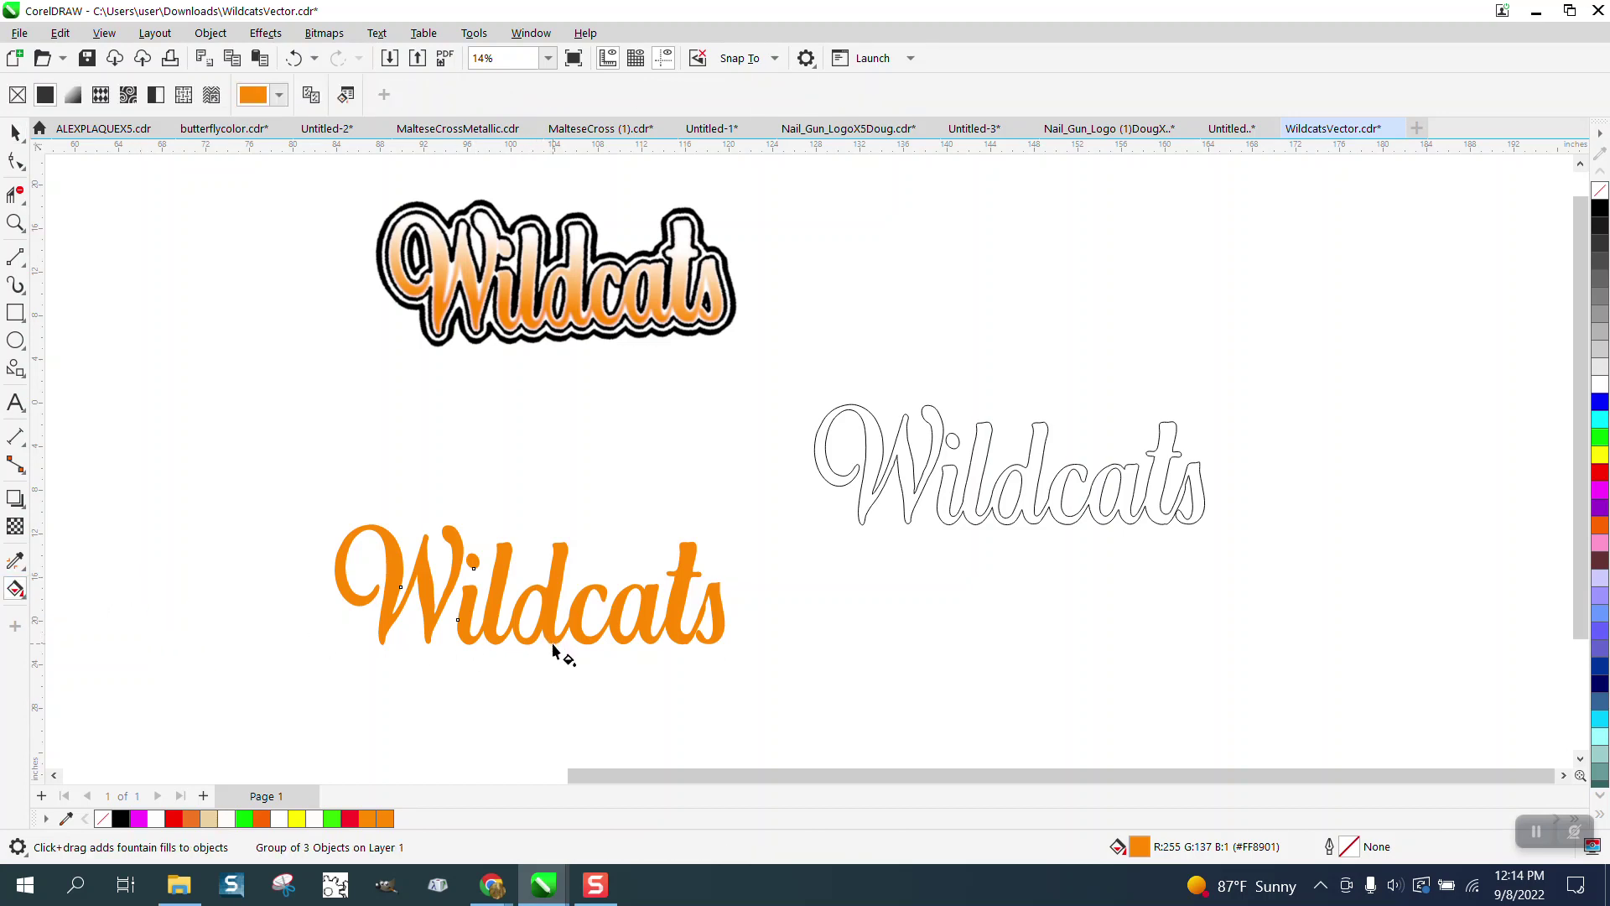
{"action": "left_click_drag", "start_coordinate": [553, 644], "coordinate": [553, 488]}
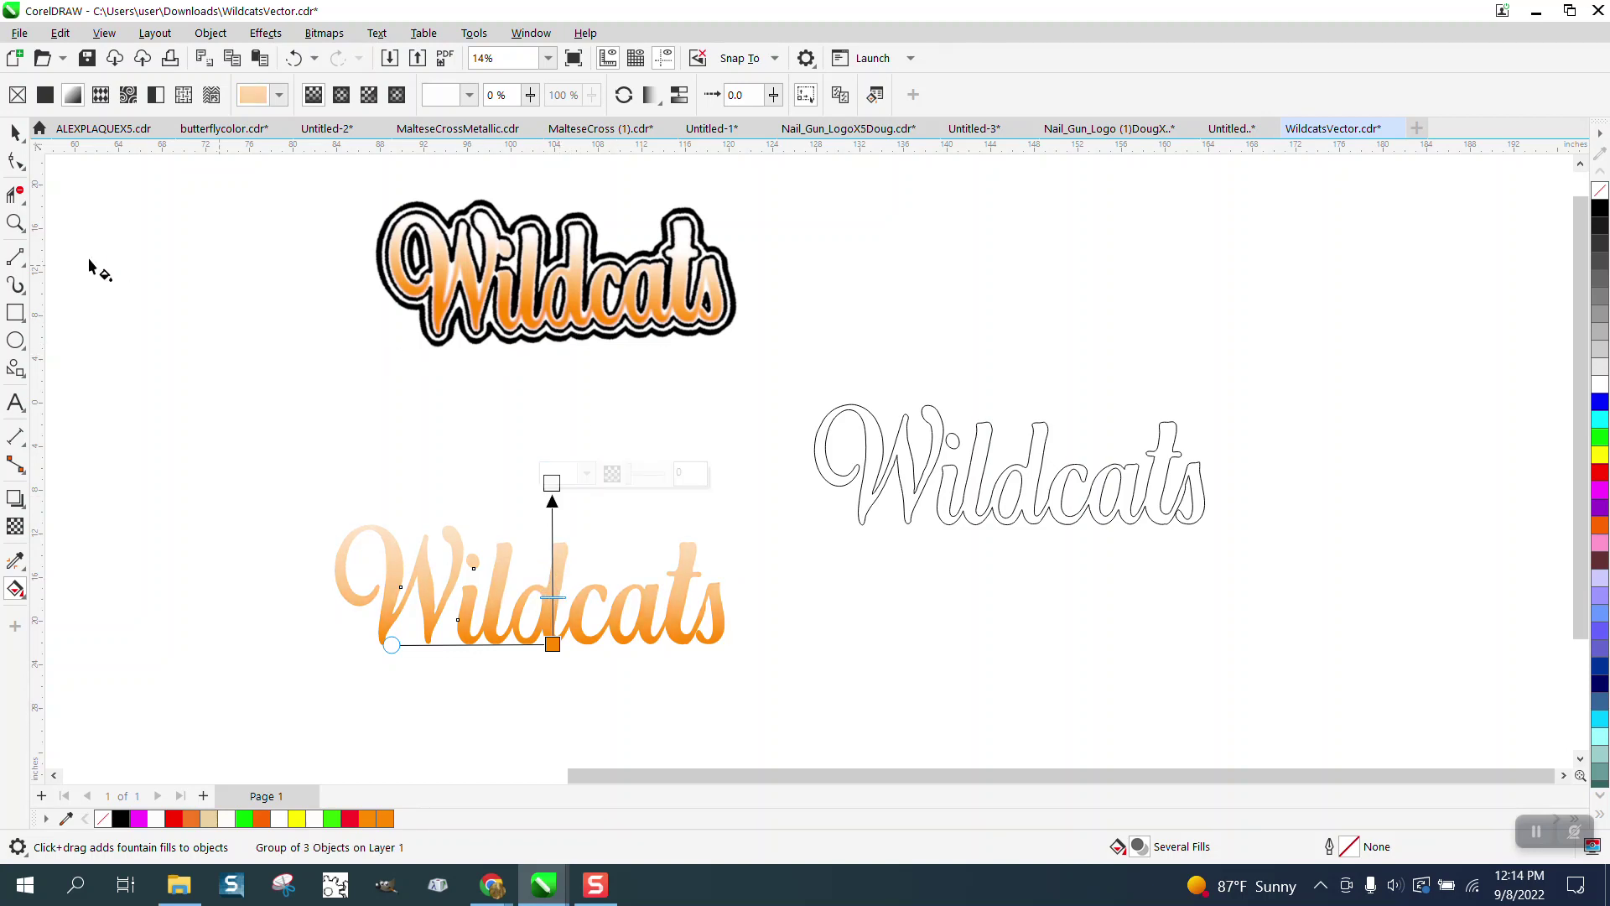
{"action": "left_click", "coordinate": [16, 133]}
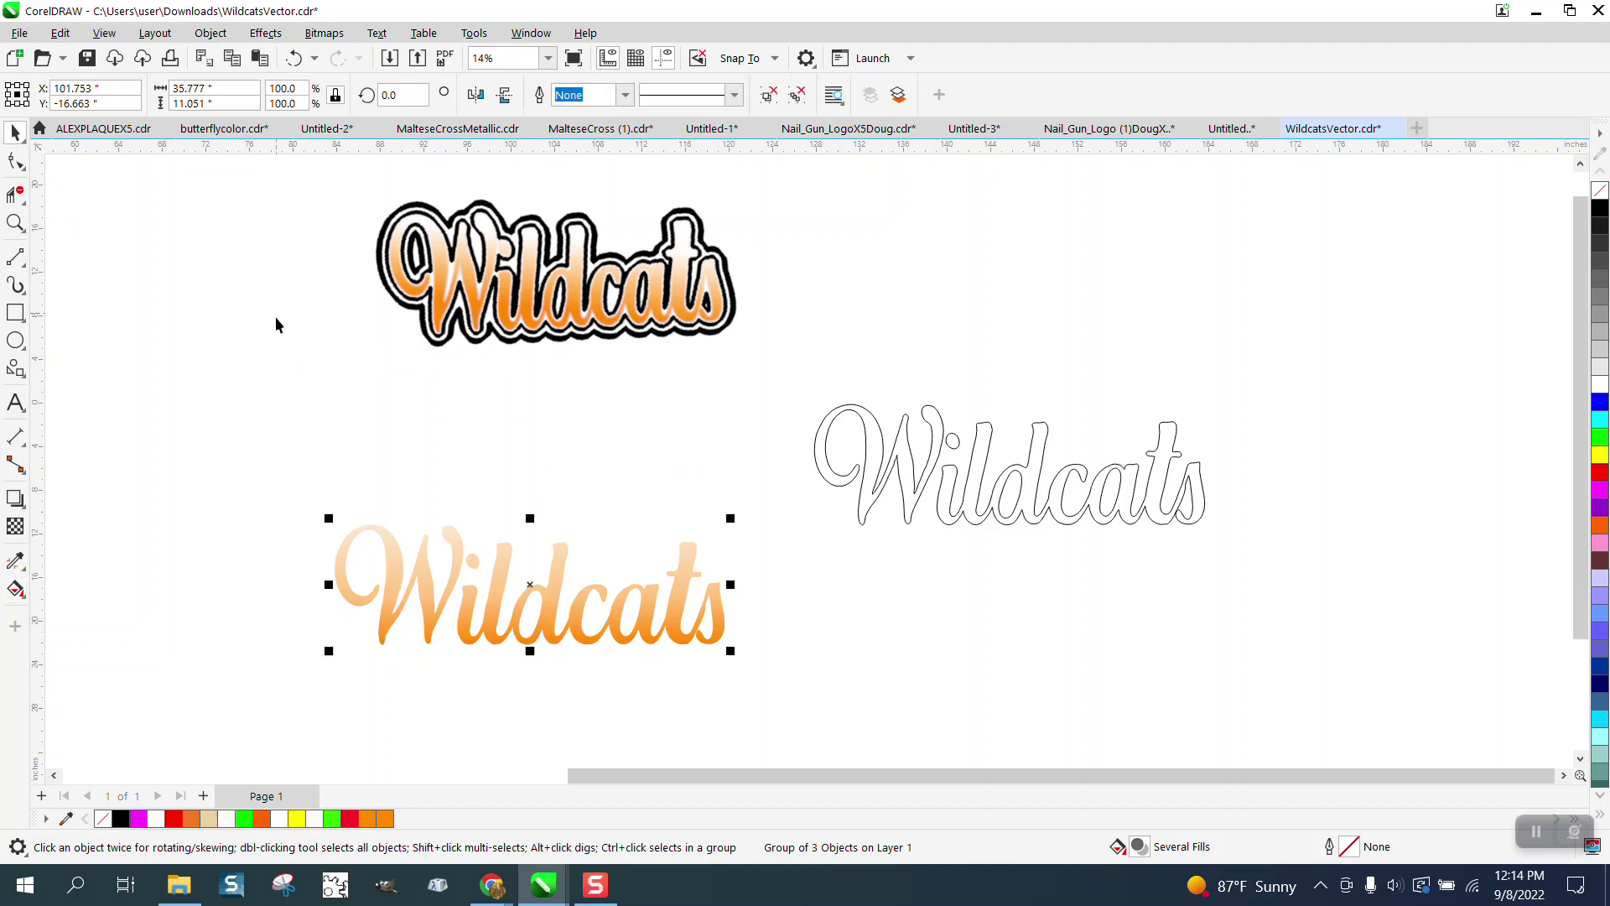
- Ungroup the Wildcats outline lettering and open the Contour effect settings
{"action": "left_click", "coordinate": [853, 483]}
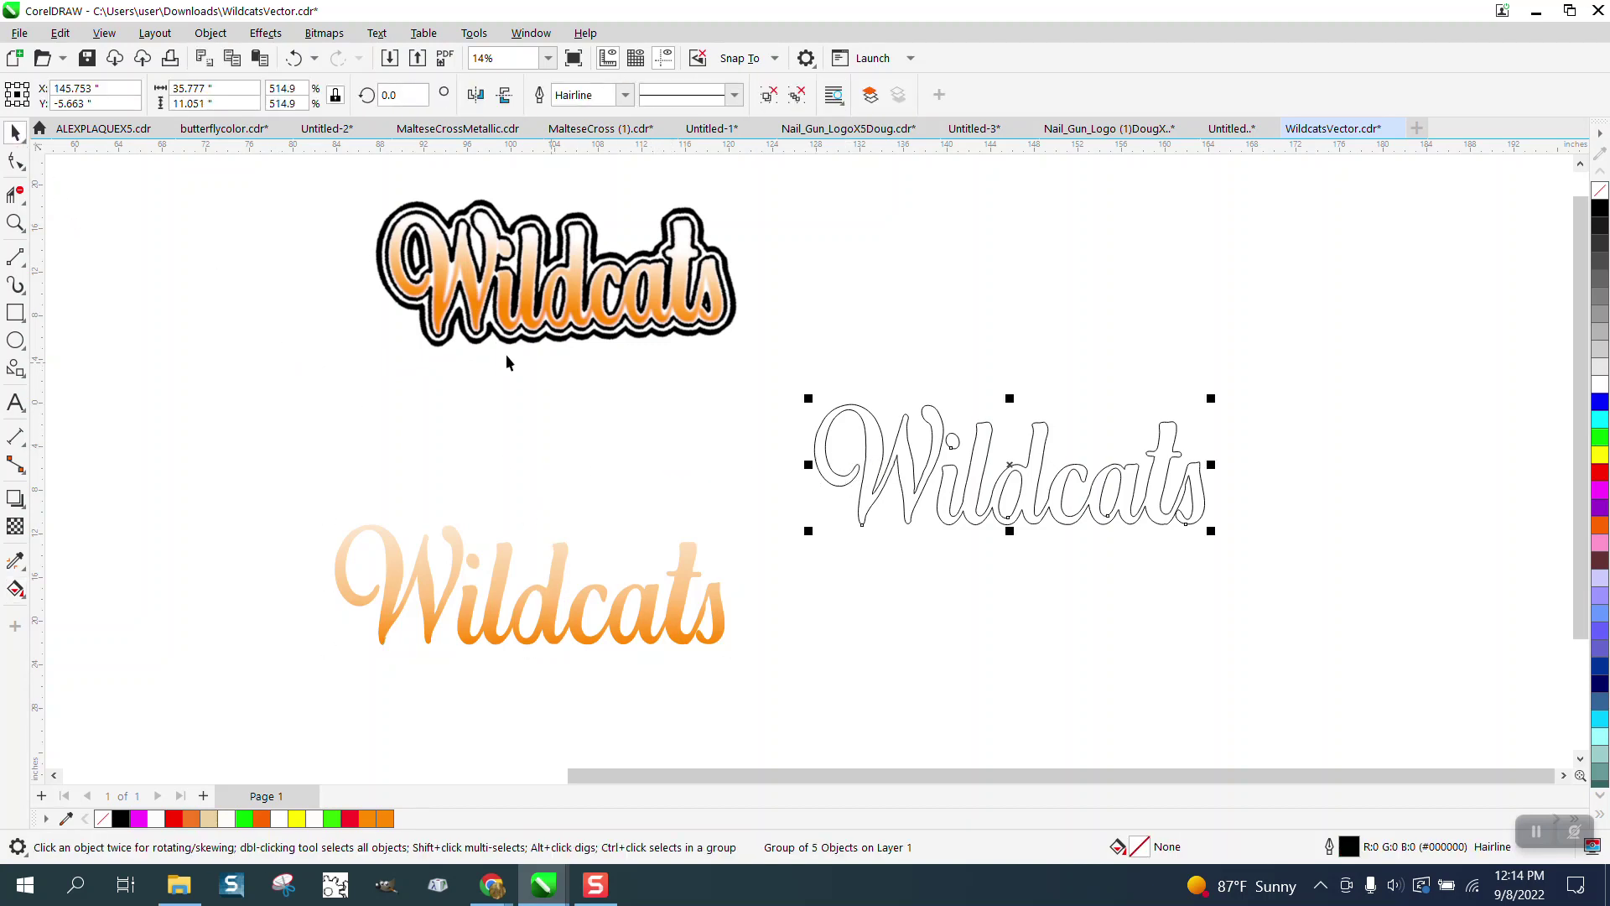
{"action": "left_click", "coordinate": [15, 223]}
{"action": "left_click_drag", "start_coordinate": [530, 218], "coordinate": [747, 383]}
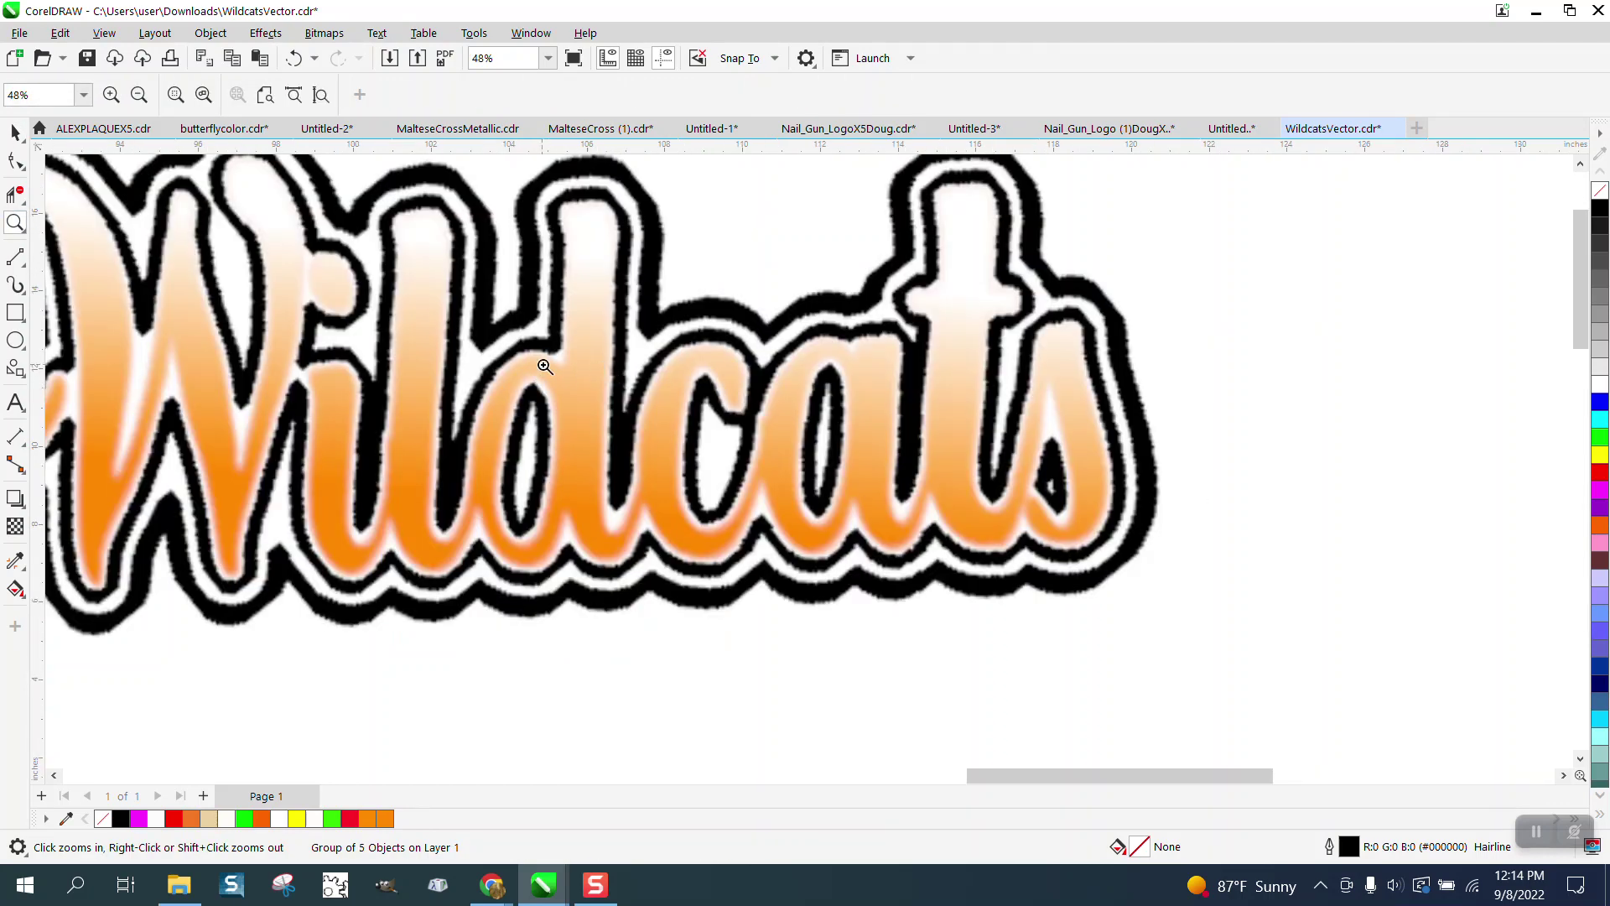
{"action": "scroll", "coordinate": [538, 328], "scroll_direction": "down", "scroll_amount": 3}
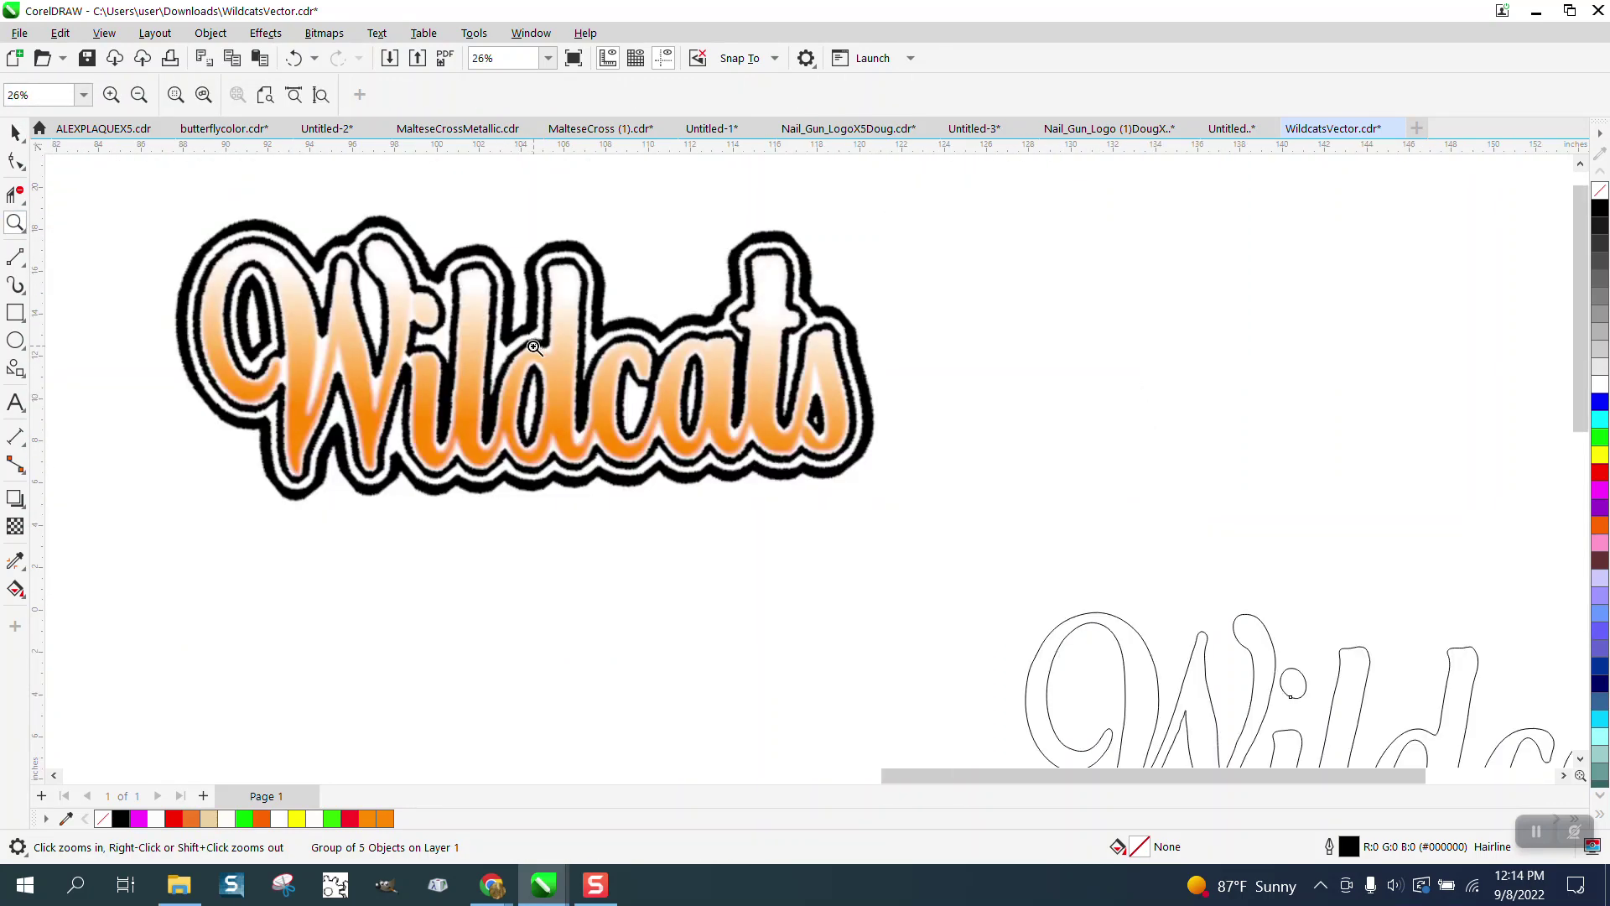
{"action": "key", "text": "space"}
{"action": "left_click_drag", "start_coordinate": [800, 445], "coordinate": [1351, 701]}
{"action": "left_click", "coordinate": [267, 34]}
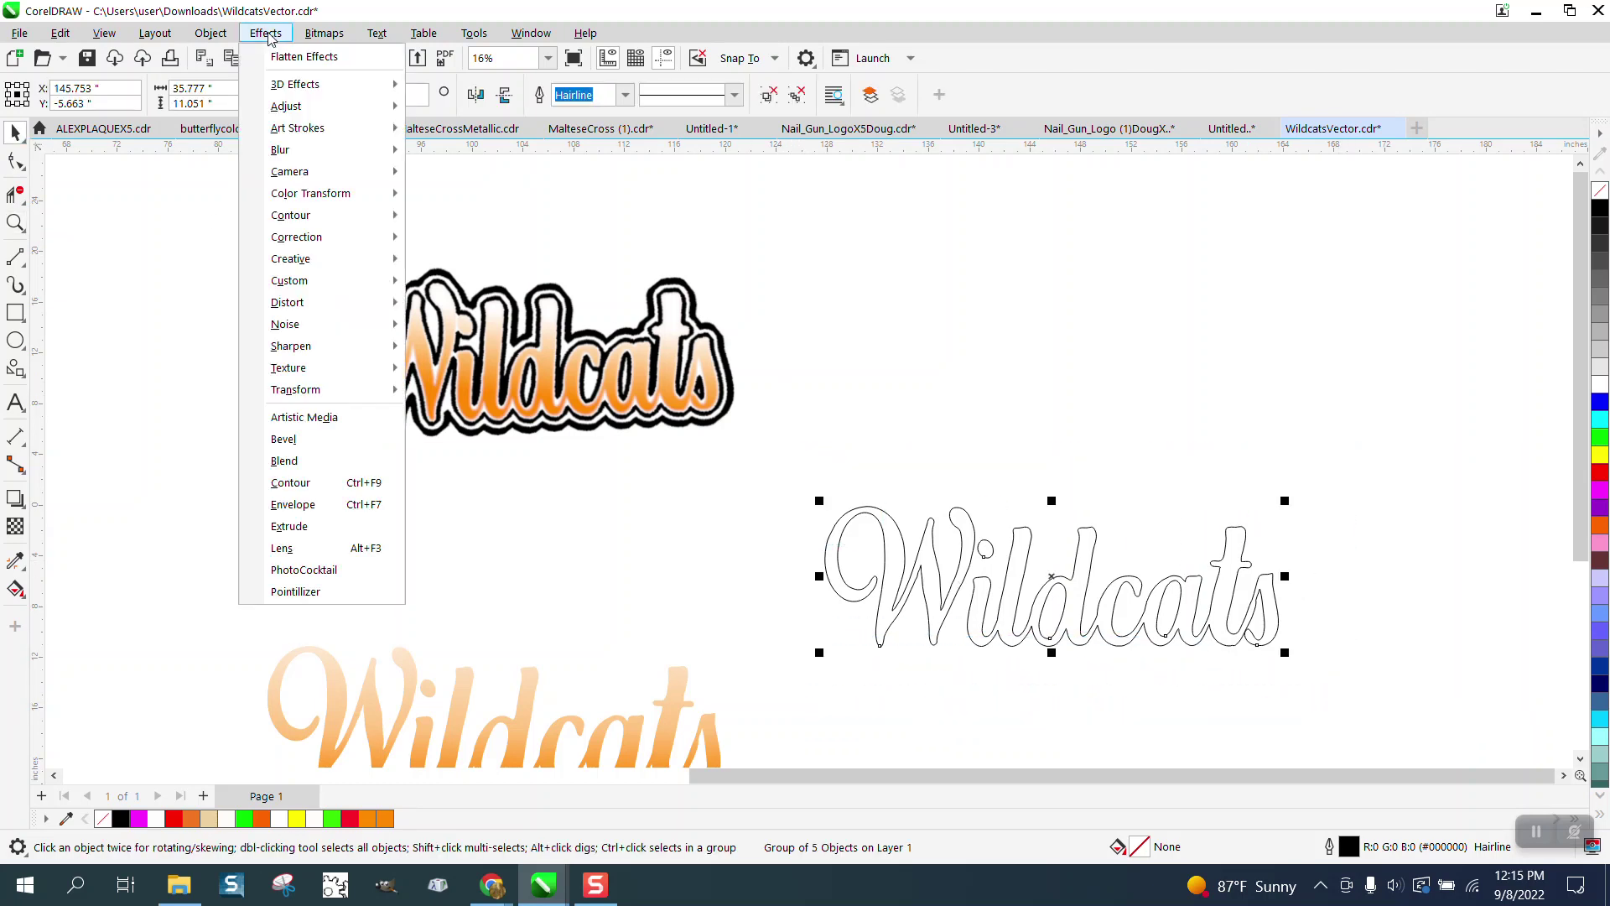
{"action": "mouse_move", "coordinate": [210, 33]}
{"action": "mouse_move", "coordinate": [247, 366]}
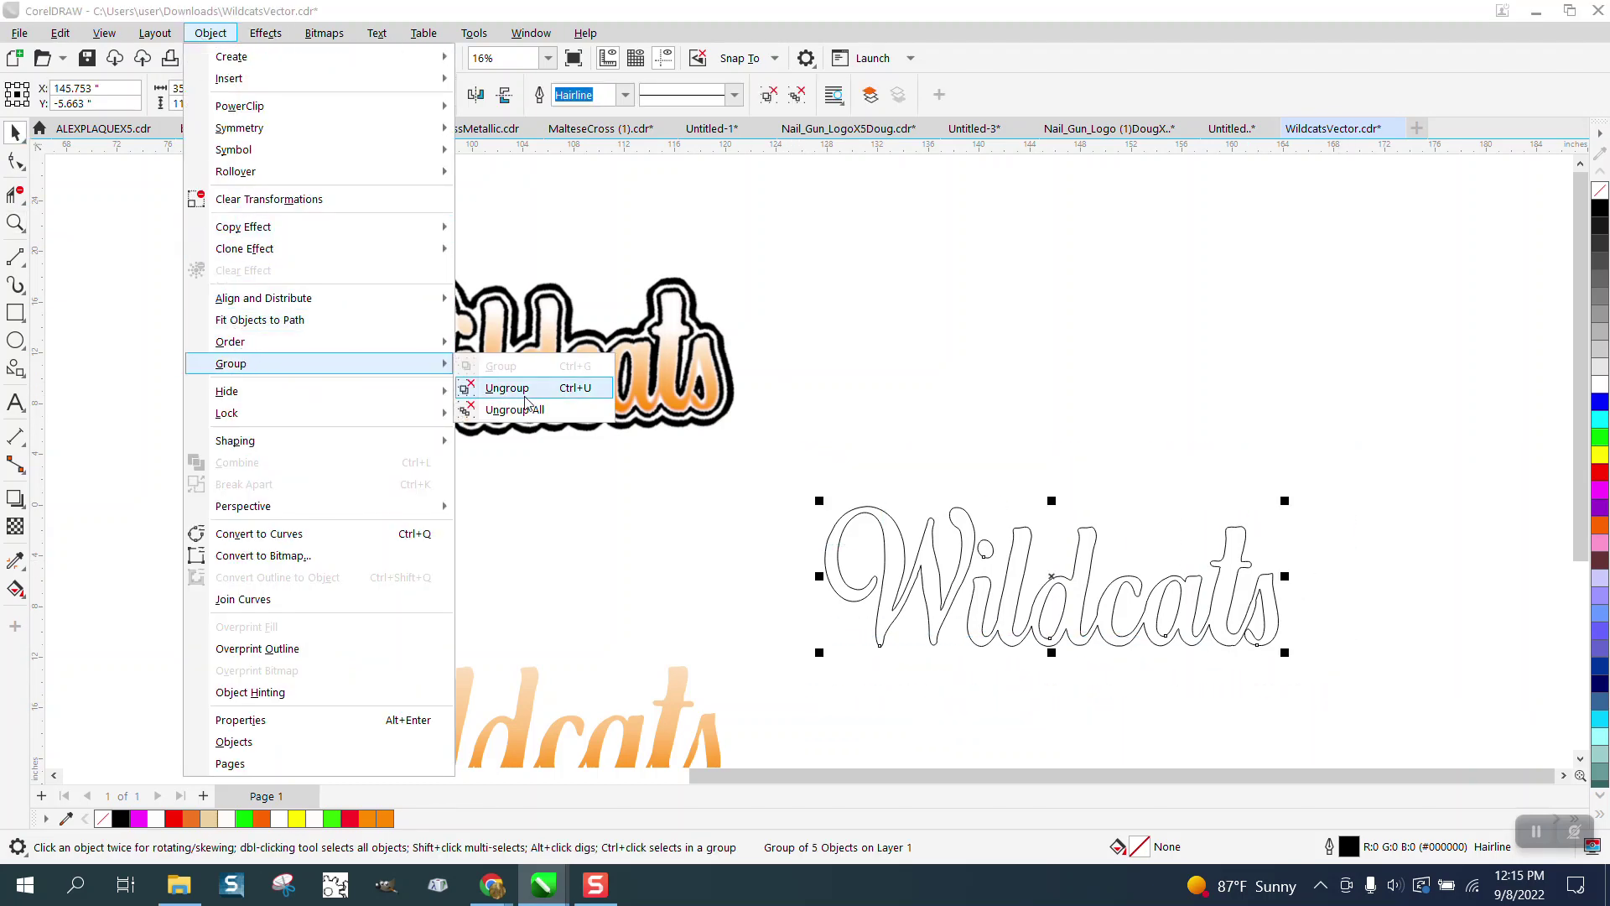
{"action": "left_click", "coordinate": [494, 386]}
{"action": "left_click", "coordinate": [265, 34]}
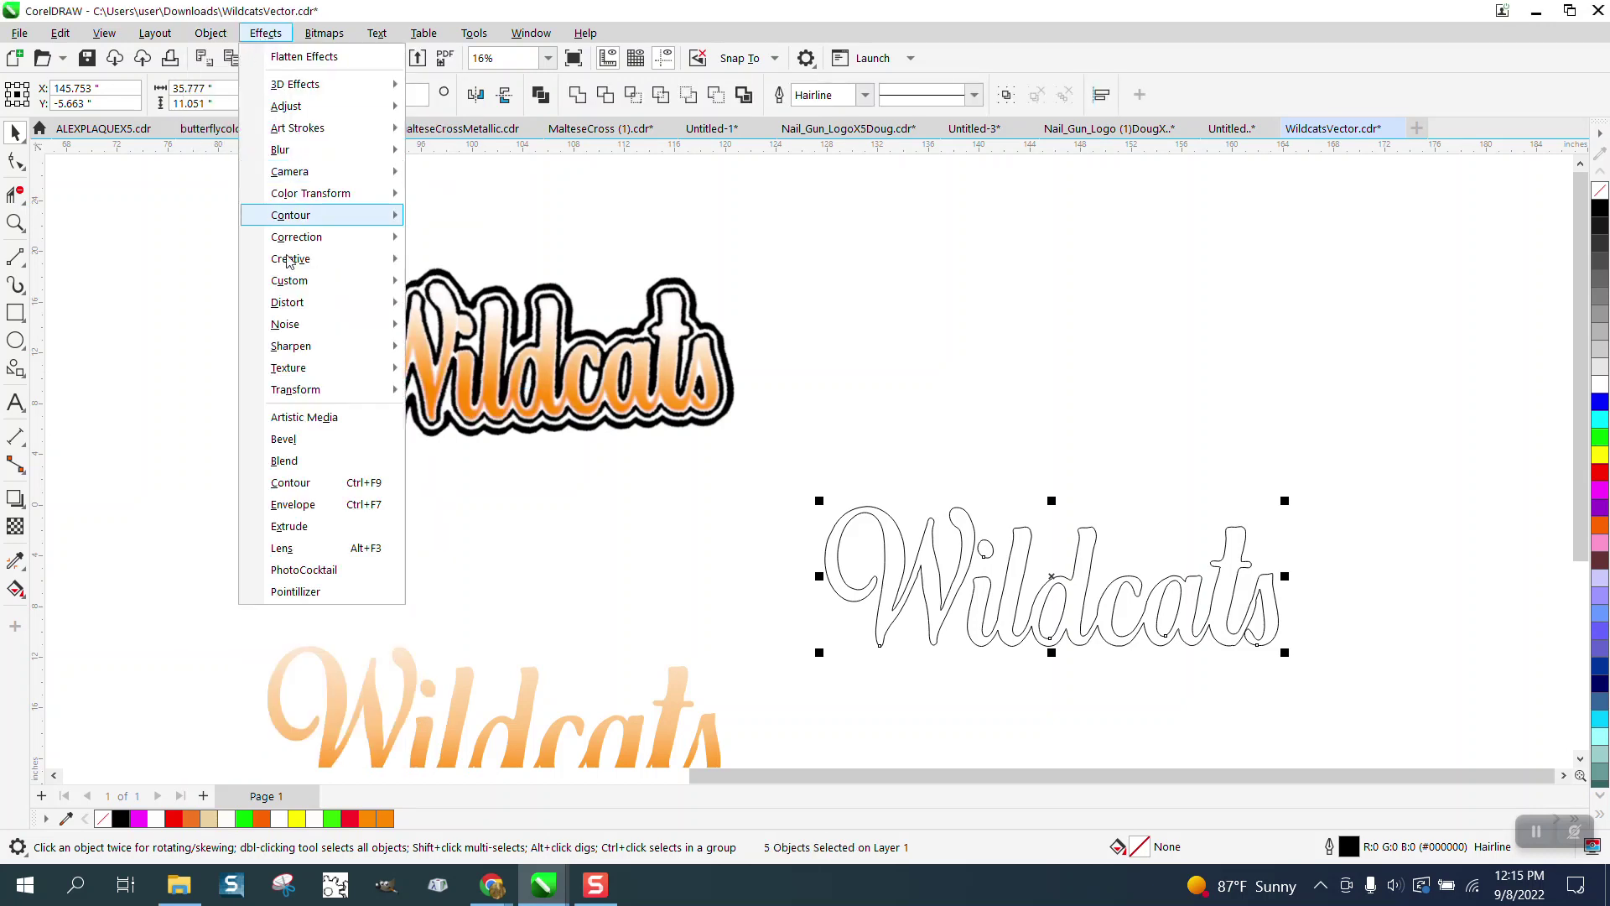
{"action": "left_click", "coordinate": [298, 485]}
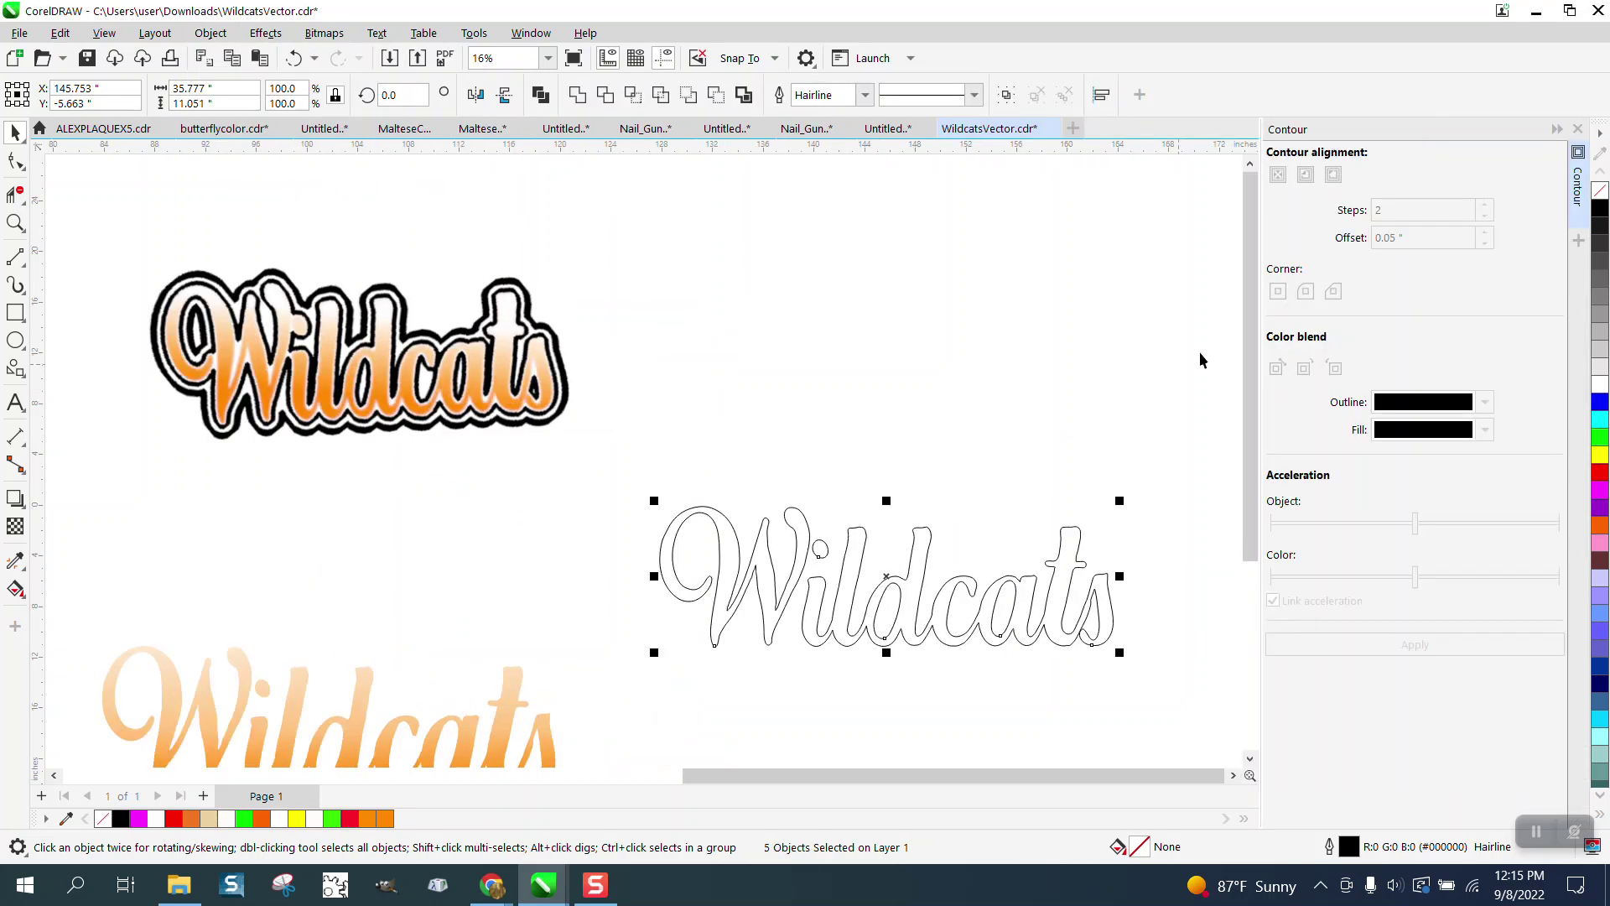
- Group the five separate Wildcats outline pieces into one object
{"action": "left_click", "coordinate": [973, 529]}
{"action": "left_click", "coordinate": [925, 562]}
{"action": "left_click_drag", "start_coordinate": [627, 458], "coordinate": [1120, 704]}
{"action": "left_click", "coordinate": [228, 35]}
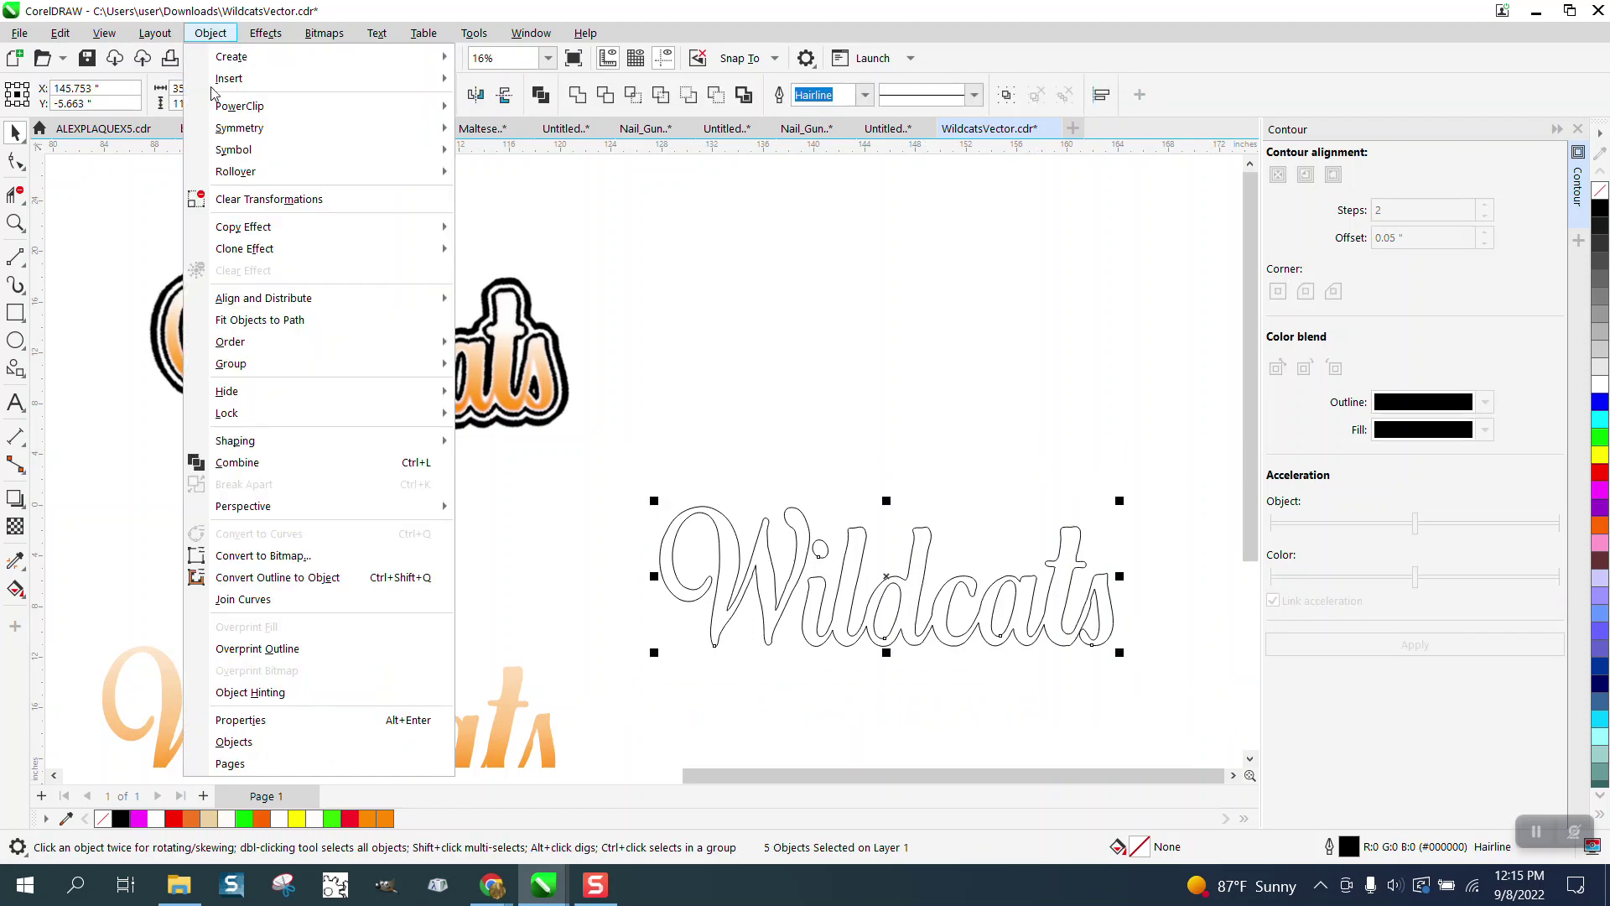
{"action": "mouse_move", "coordinate": [399, 378]}
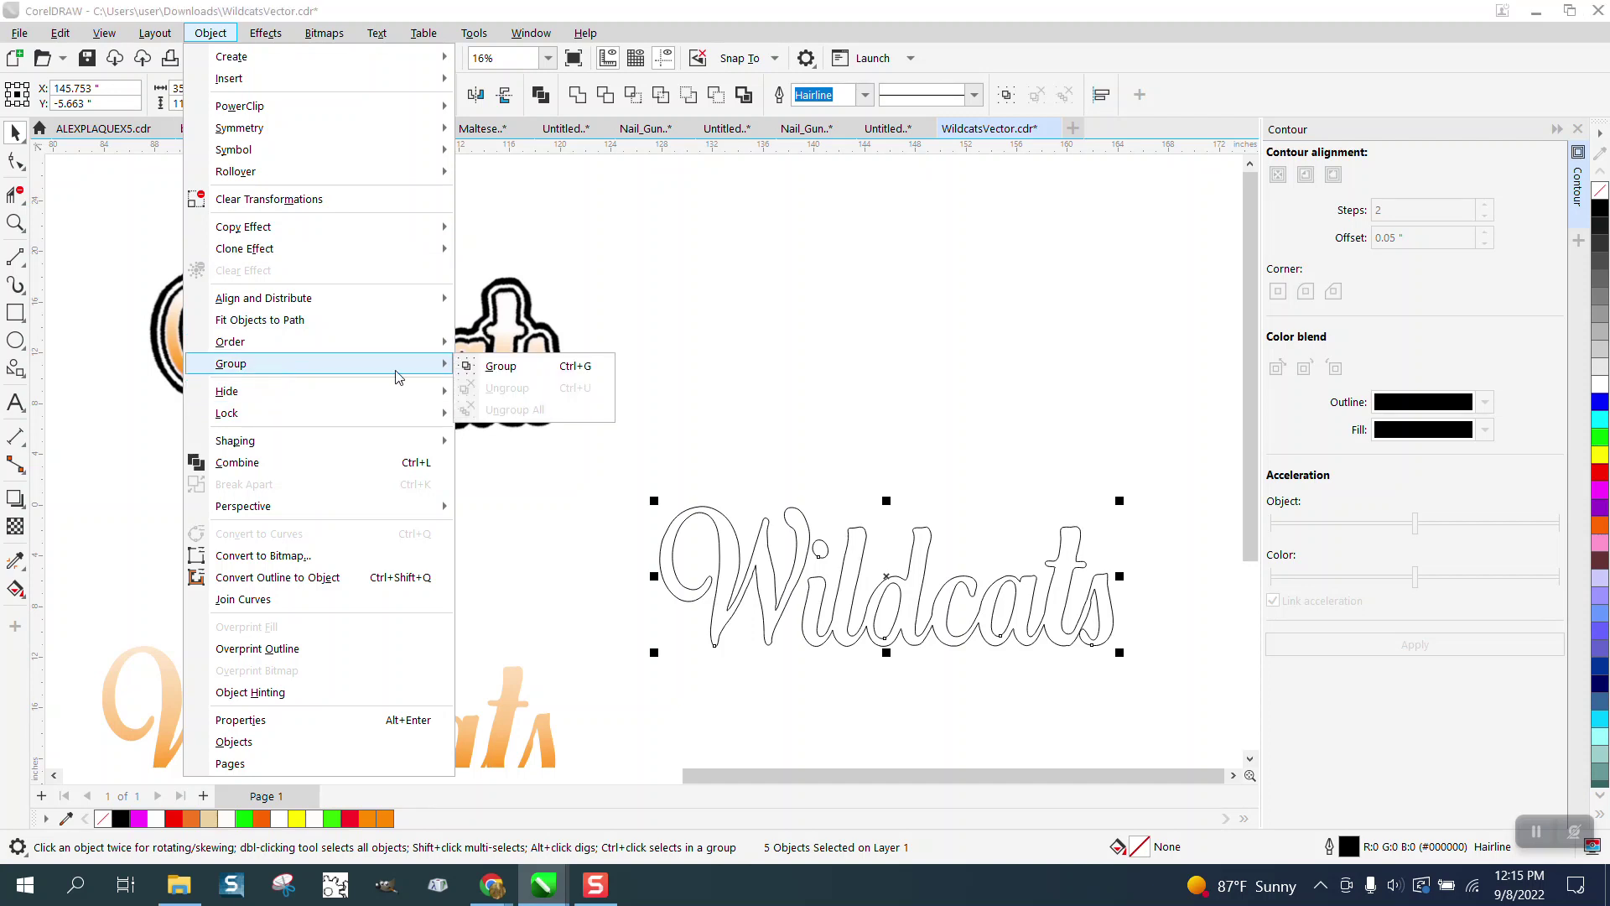
{"action": "left_click", "coordinate": [501, 365]}
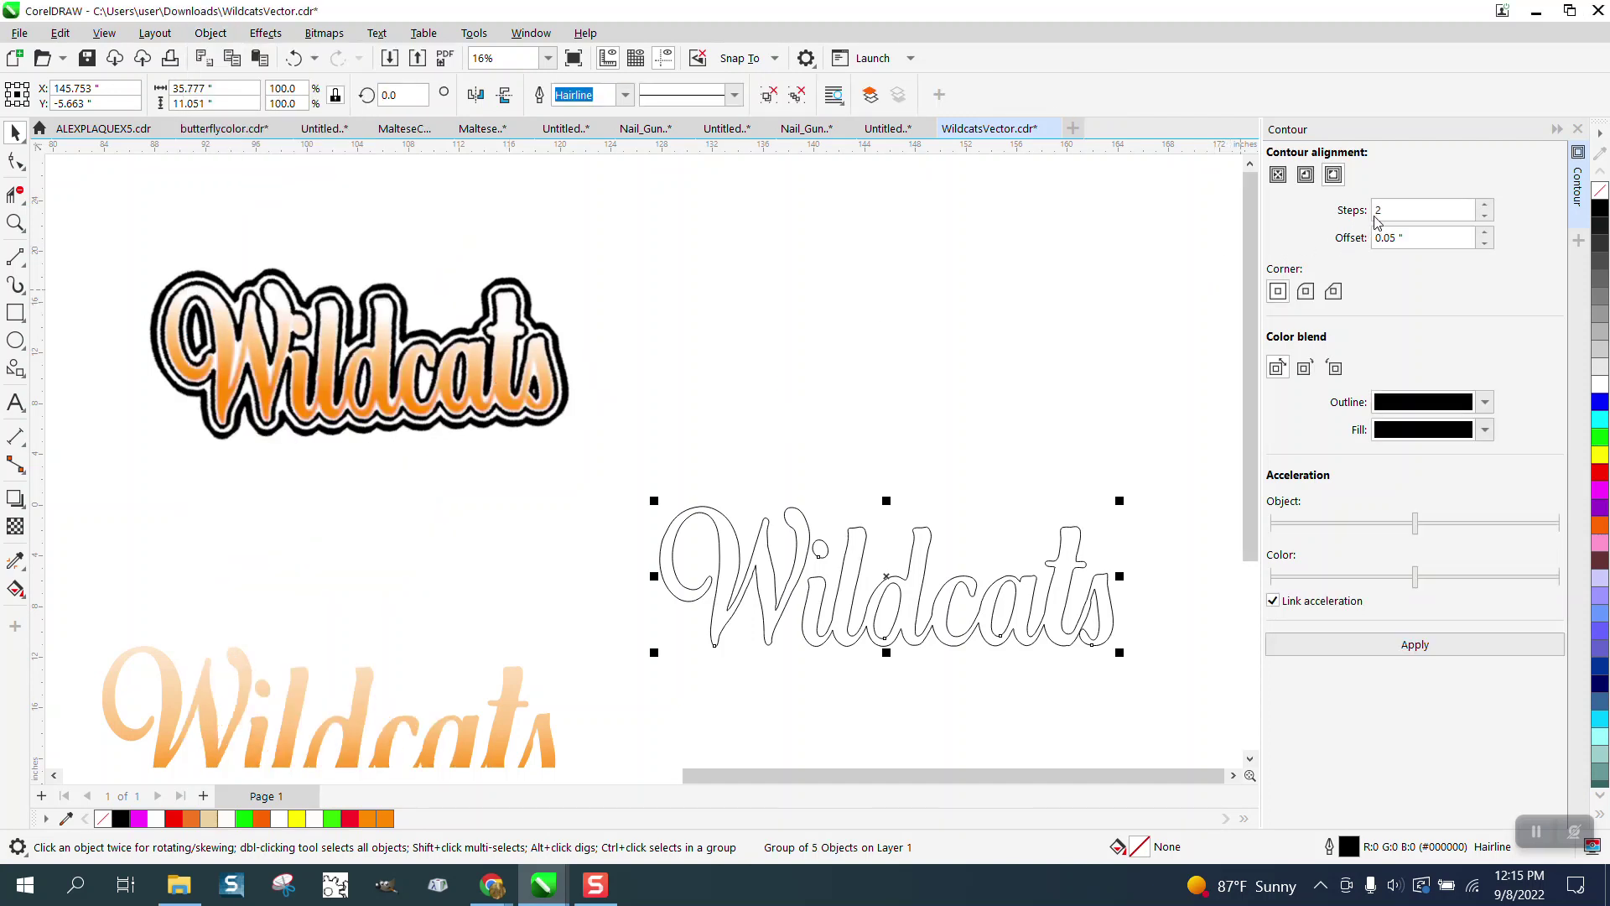
- Set the contour to 3 steps, try it on the outline group at a 0.05-inch offset, and undo the applied contour
{"action": "left_click", "coordinate": [1384, 213]}
{"action": "type", "text": "3"}
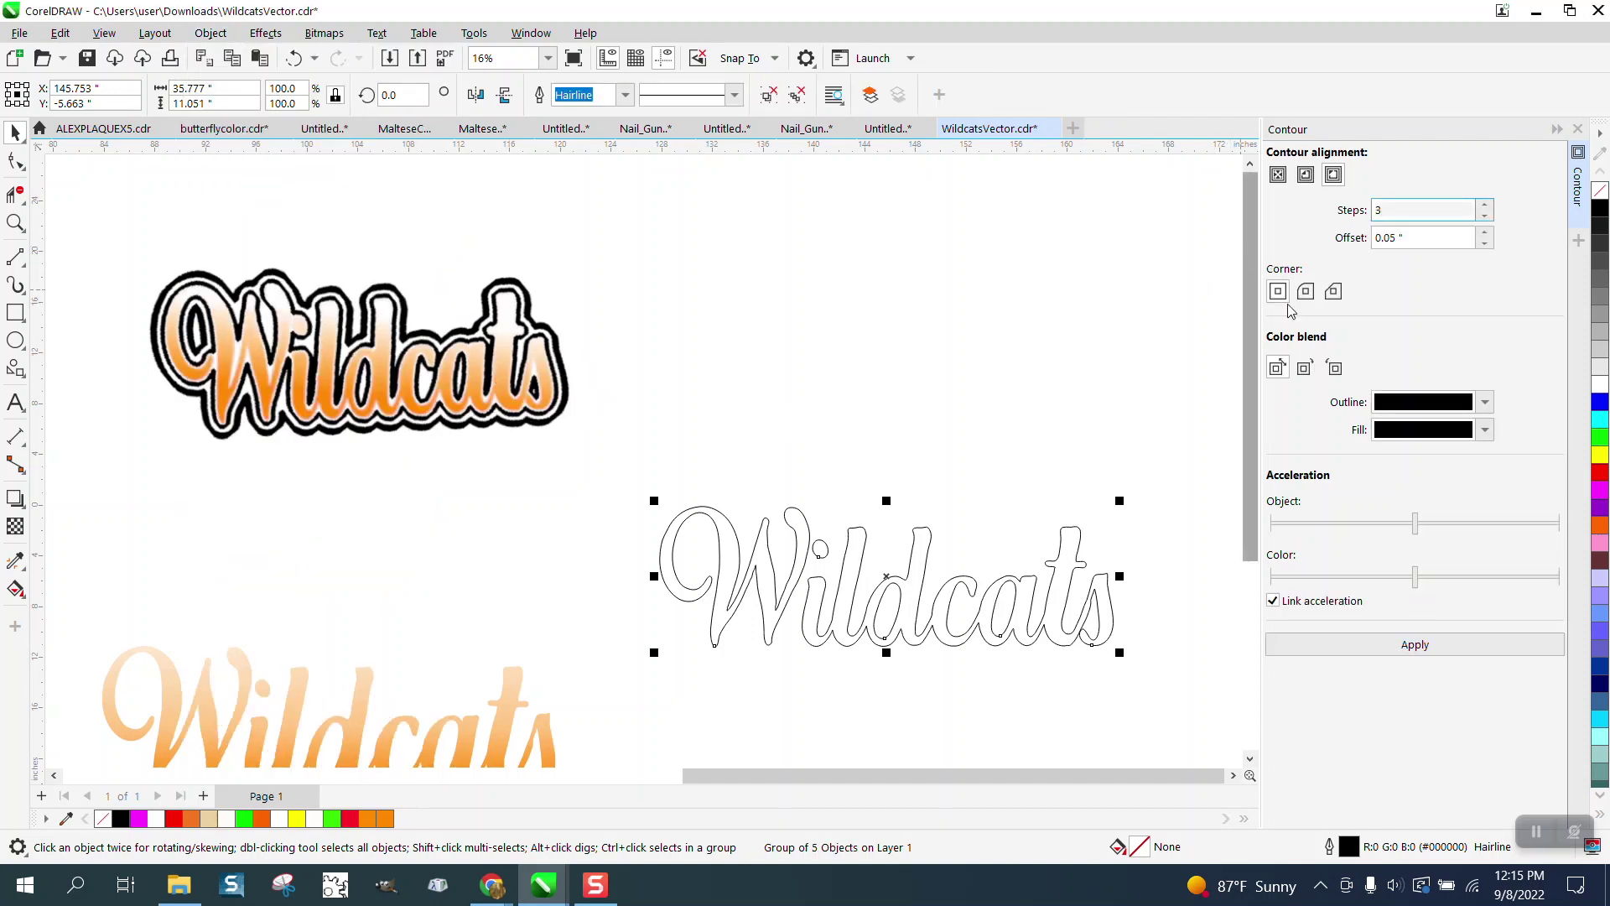
{"action": "left_click", "coordinate": [1423, 648]}
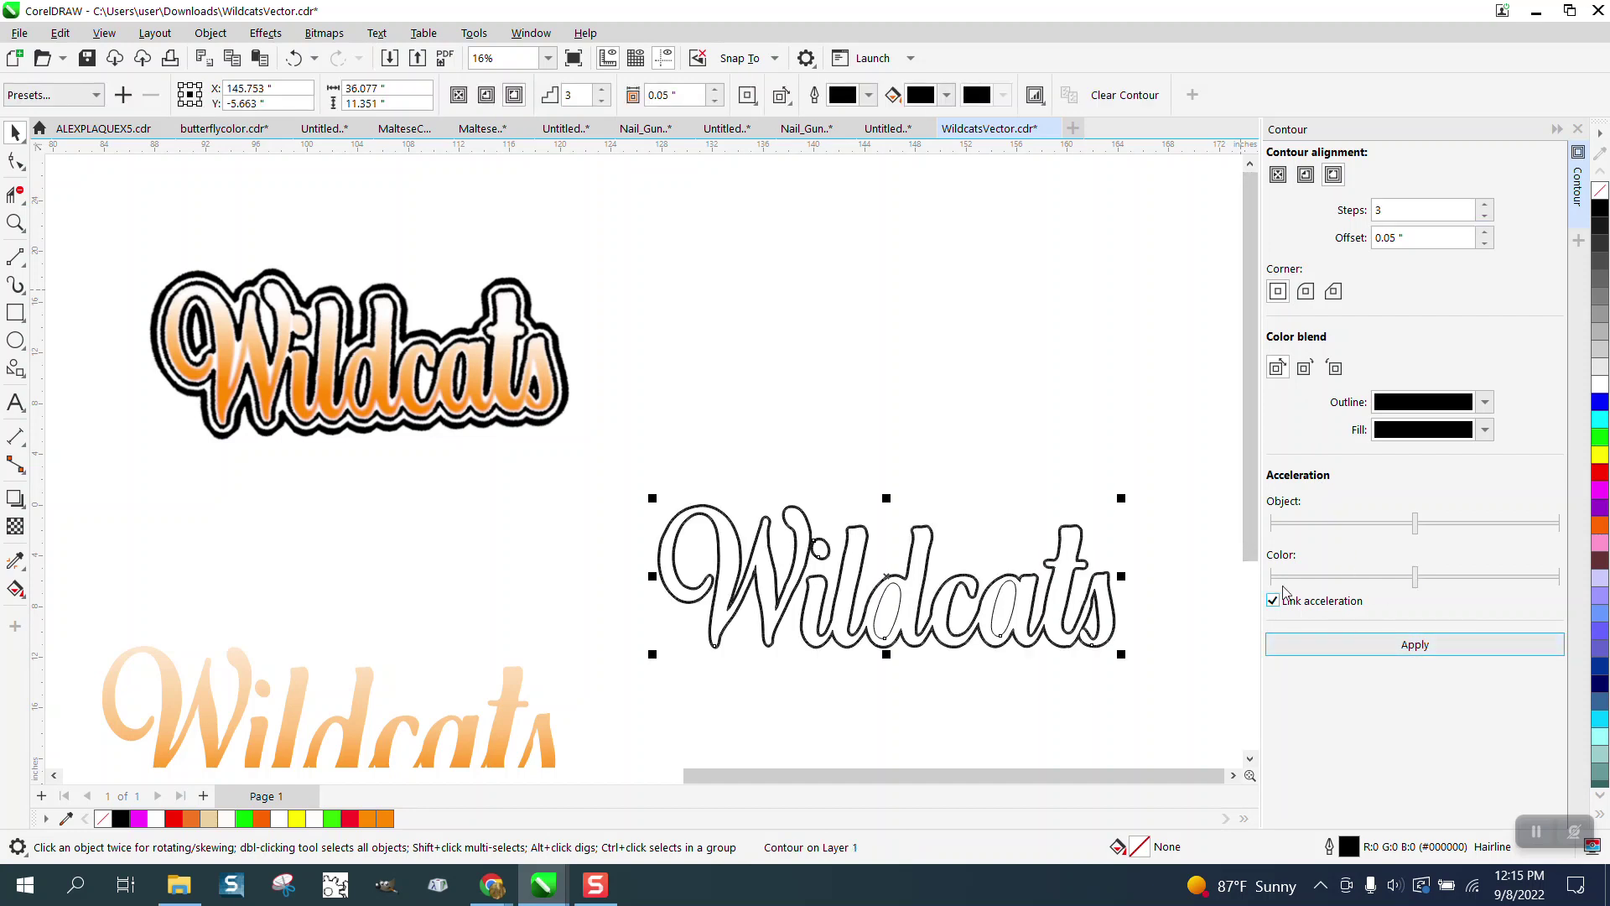
{"action": "key", "text": "ctrl+z"}
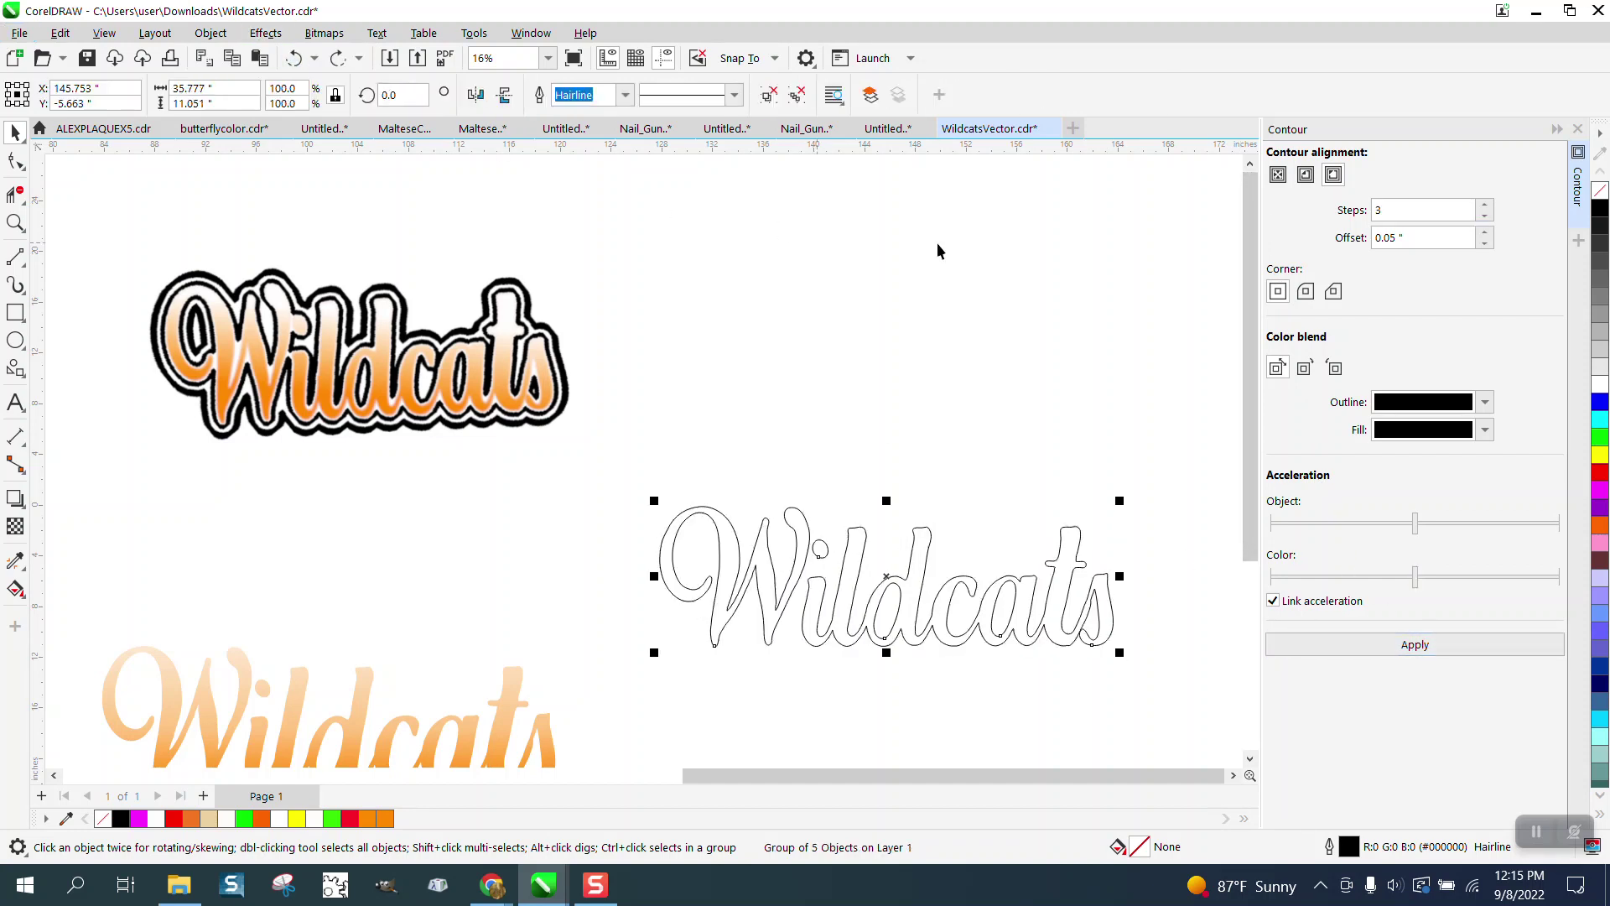
- Try a three-step outside contour with a 0.5-inch offset on the outline group and undo it
{"action": "left_click_drag", "start_coordinate": [1412, 243], "coordinate": [1318, 250]}
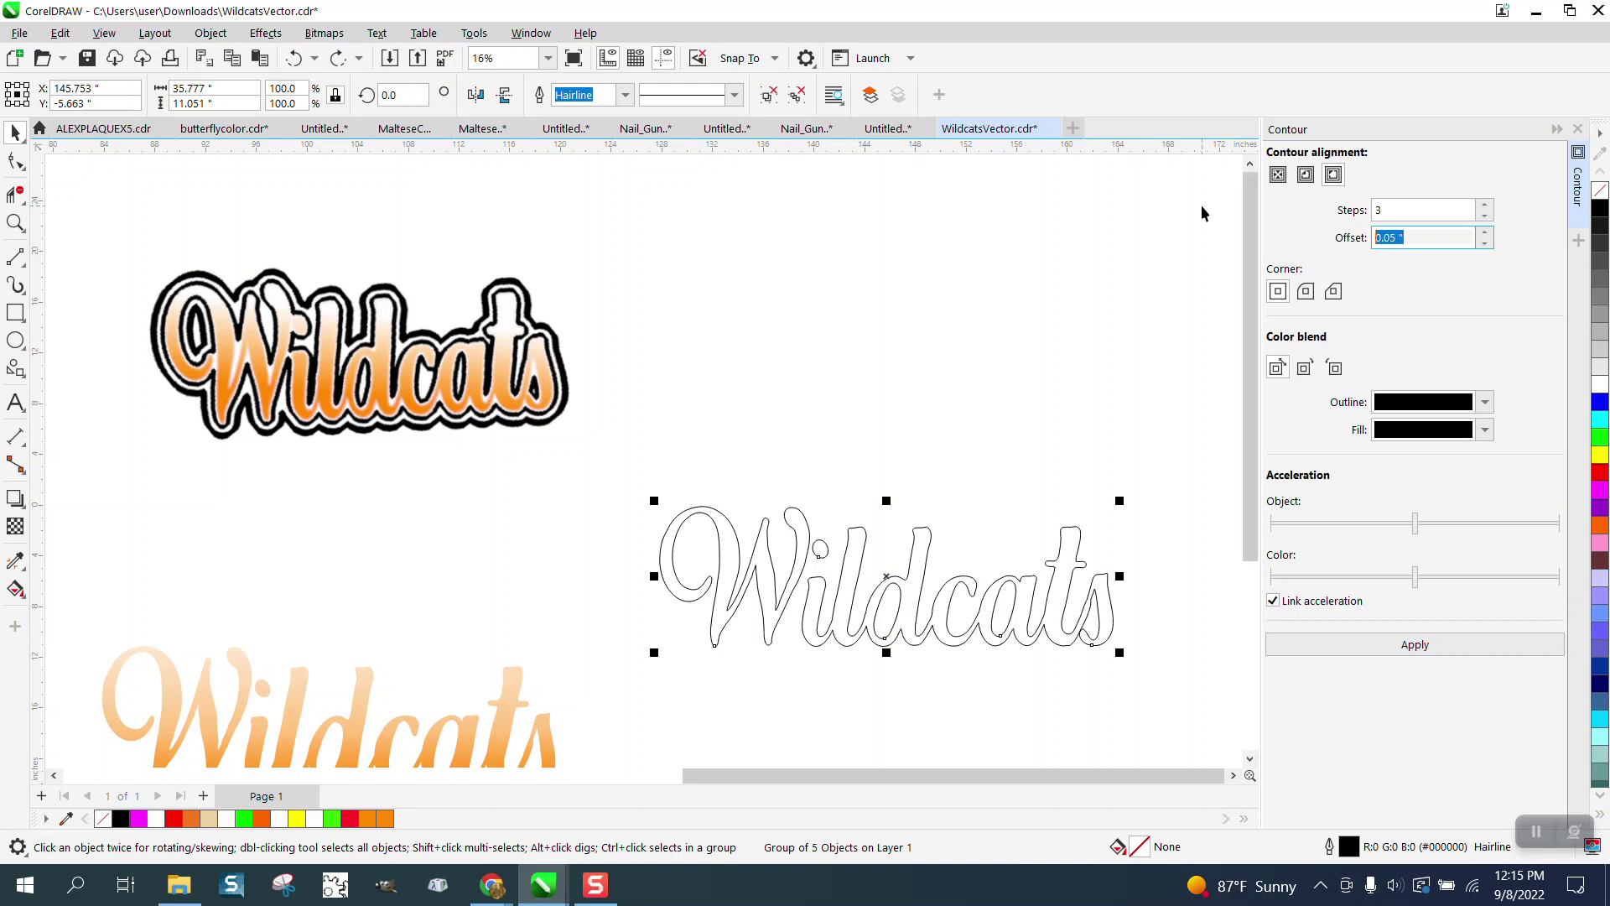
{"action": "type", "text": ".5"}
{"action": "left_click", "coordinate": [1415, 644]}
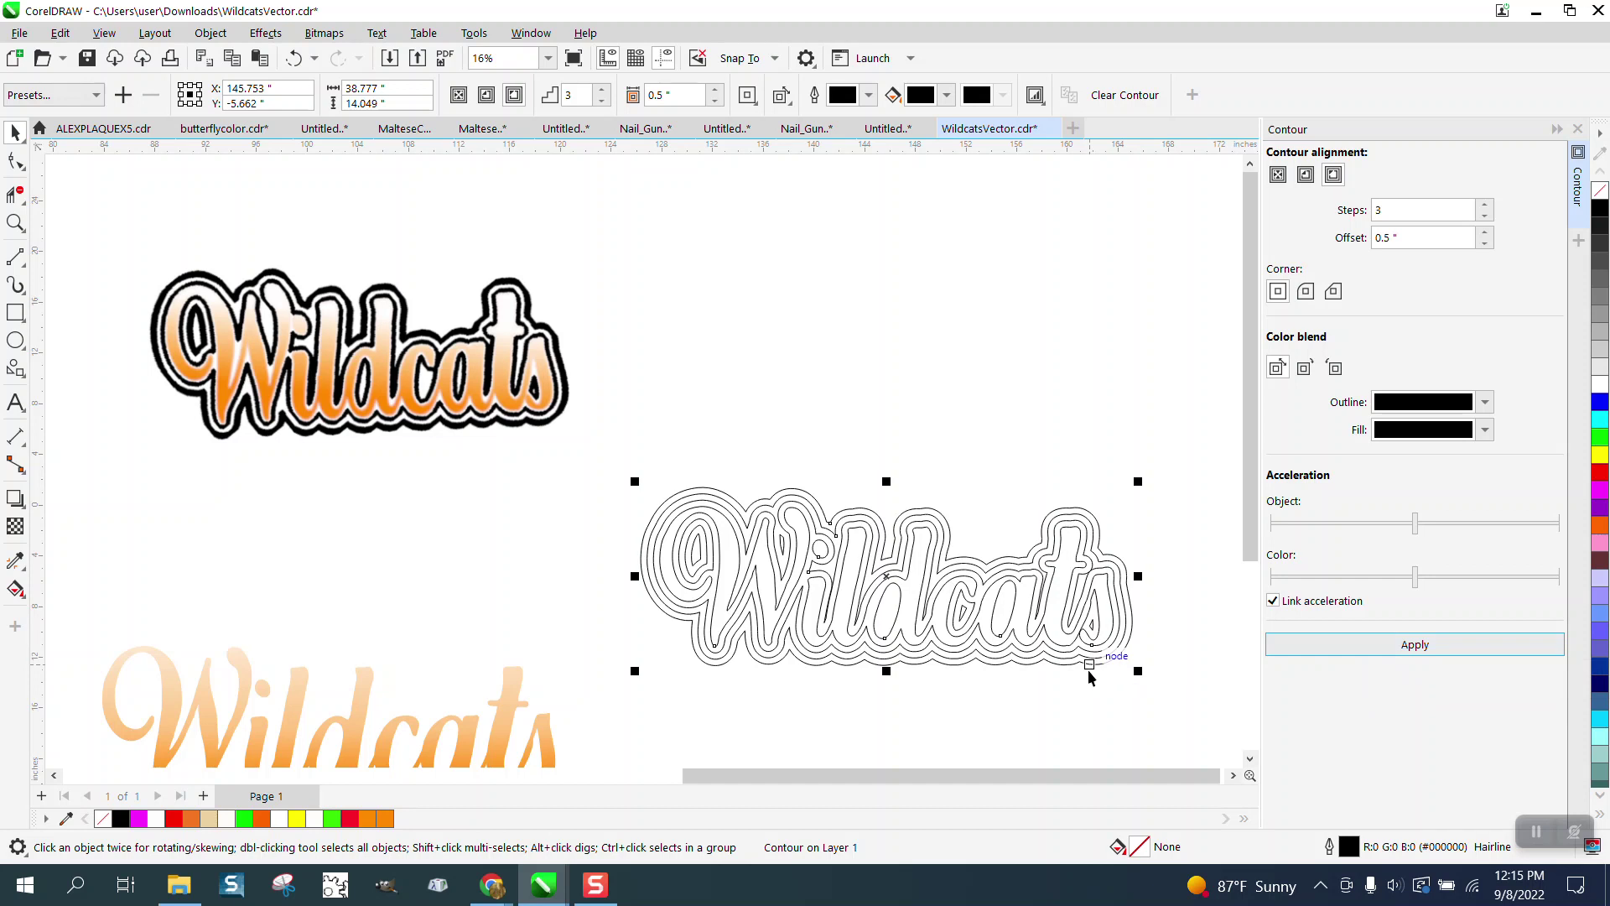
{"action": "left_click", "coordinate": [296, 66]}
- Apply a three-step outside contour with a 0.3-inch offset to the Wildcats outline group
{"action": "left_click", "coordinate": [1426, 238]}
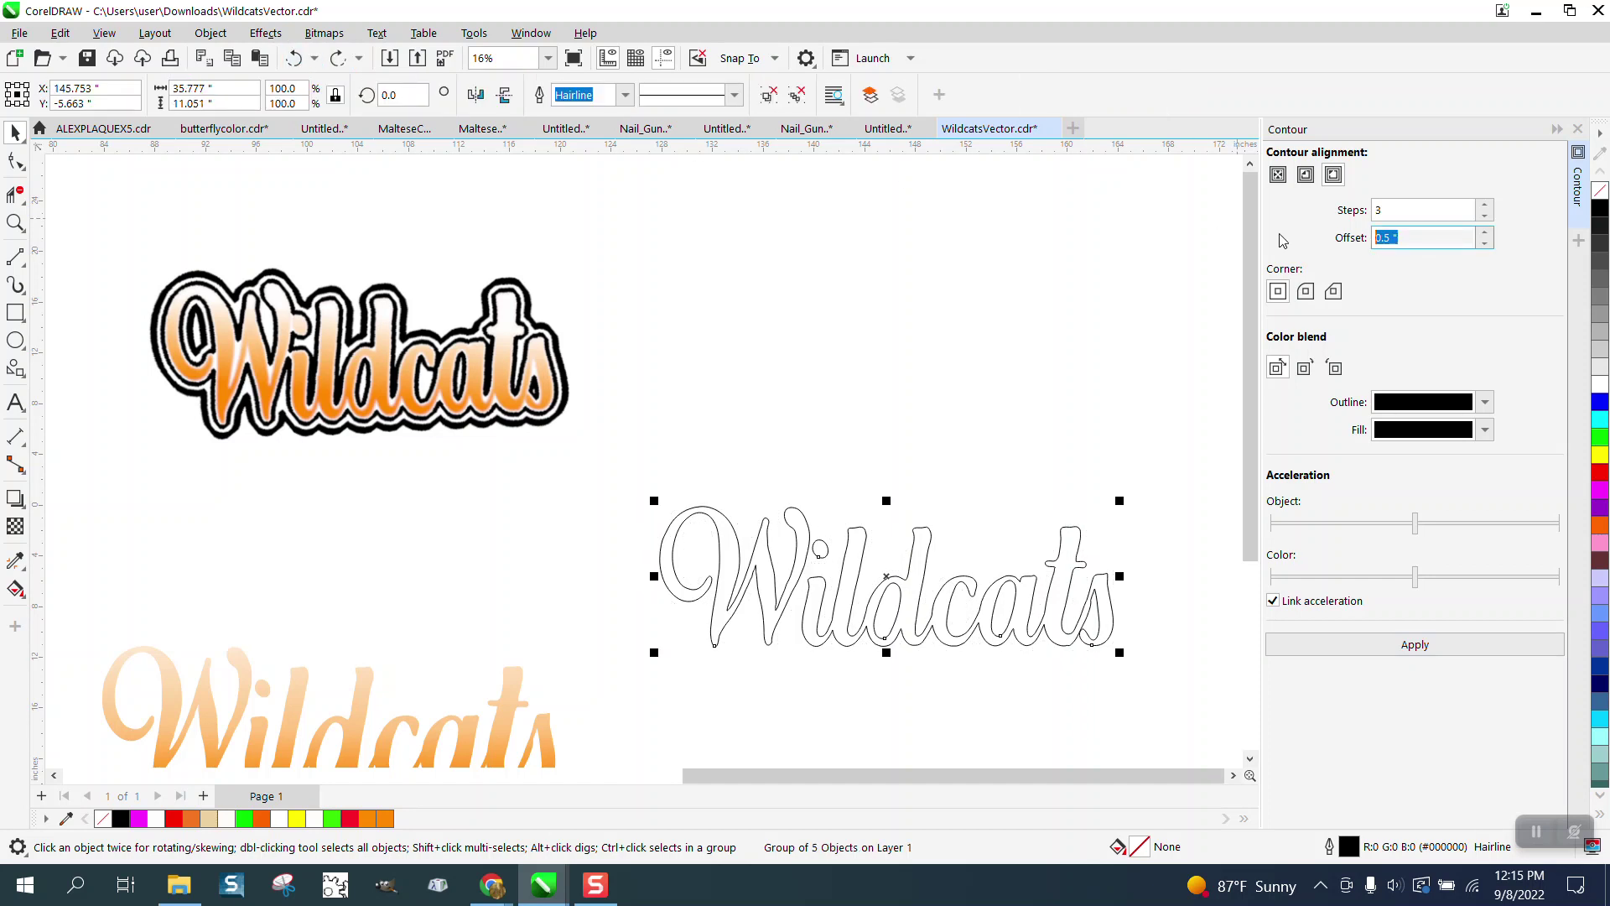
{"action": "type", "text": ".3"}
{"action": "left_click", "coordinate": [1416, 646]}
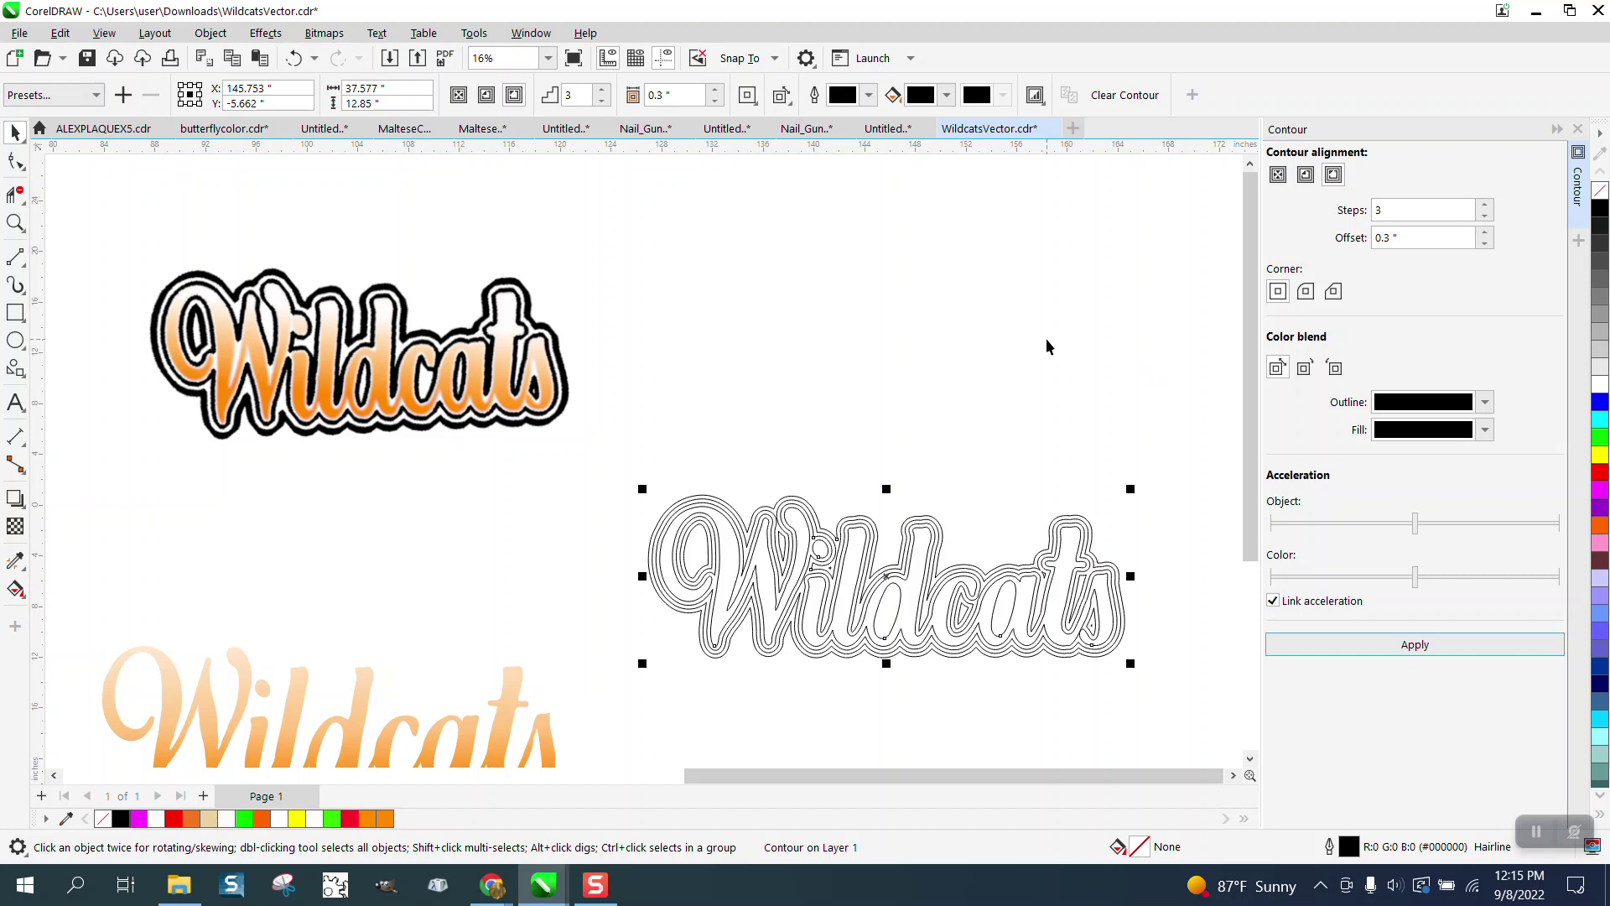
{"action": "left_click", "coordinate": [899, 476]}
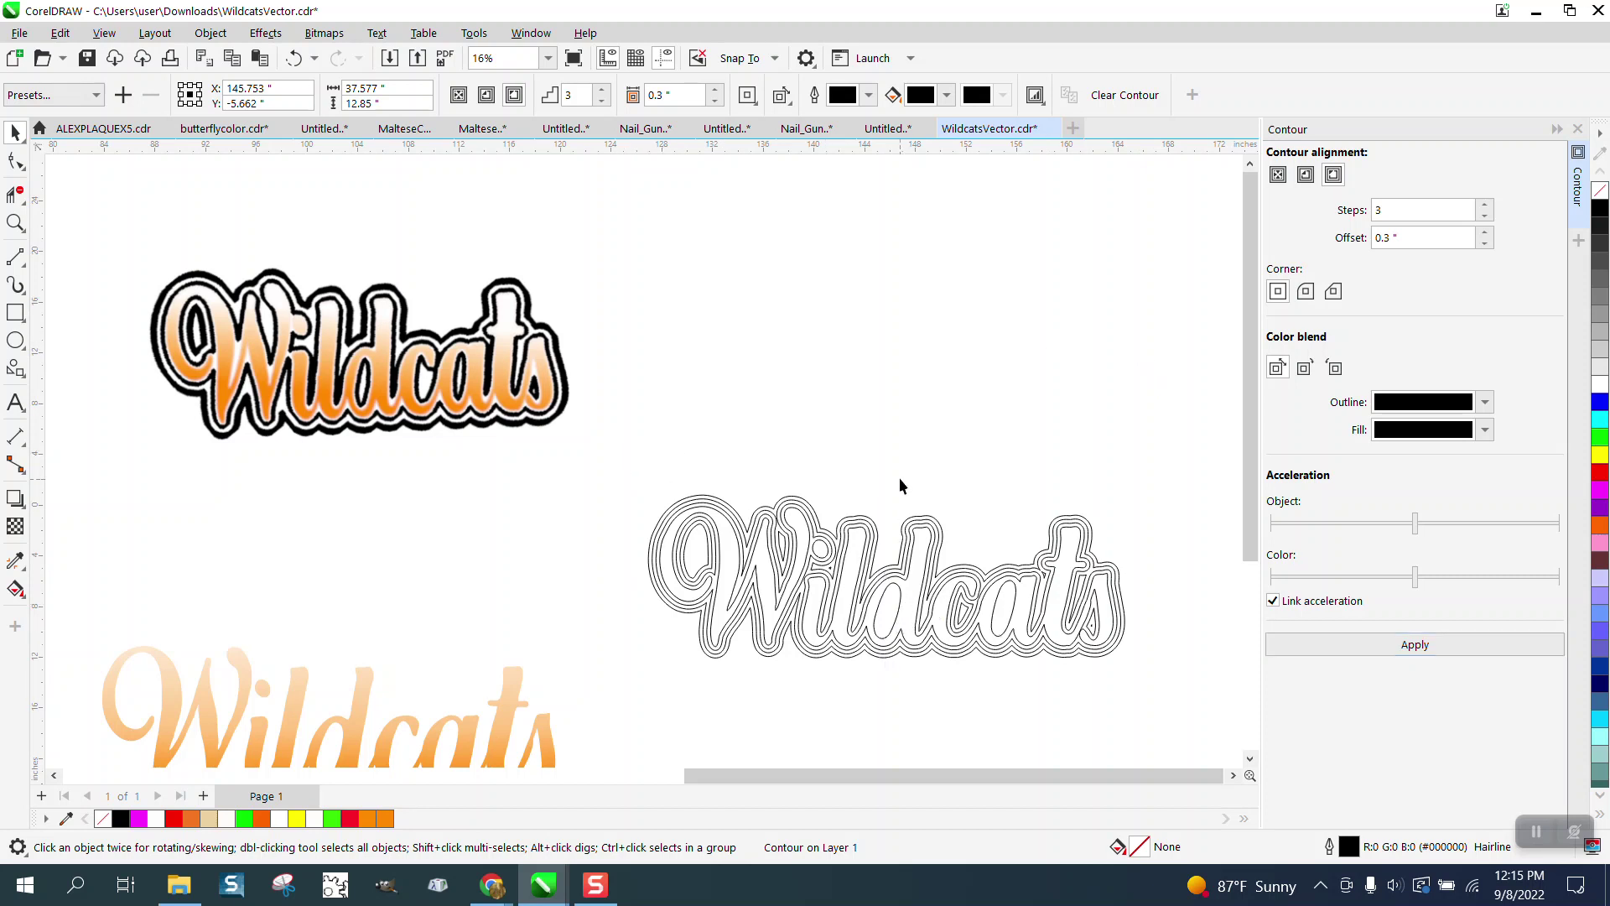
- Smart Fill the oval openings inside the letters d and a with orange, moving each new shape 11 inches up
{"action": "left_click", "coordinate": [898, 602]}
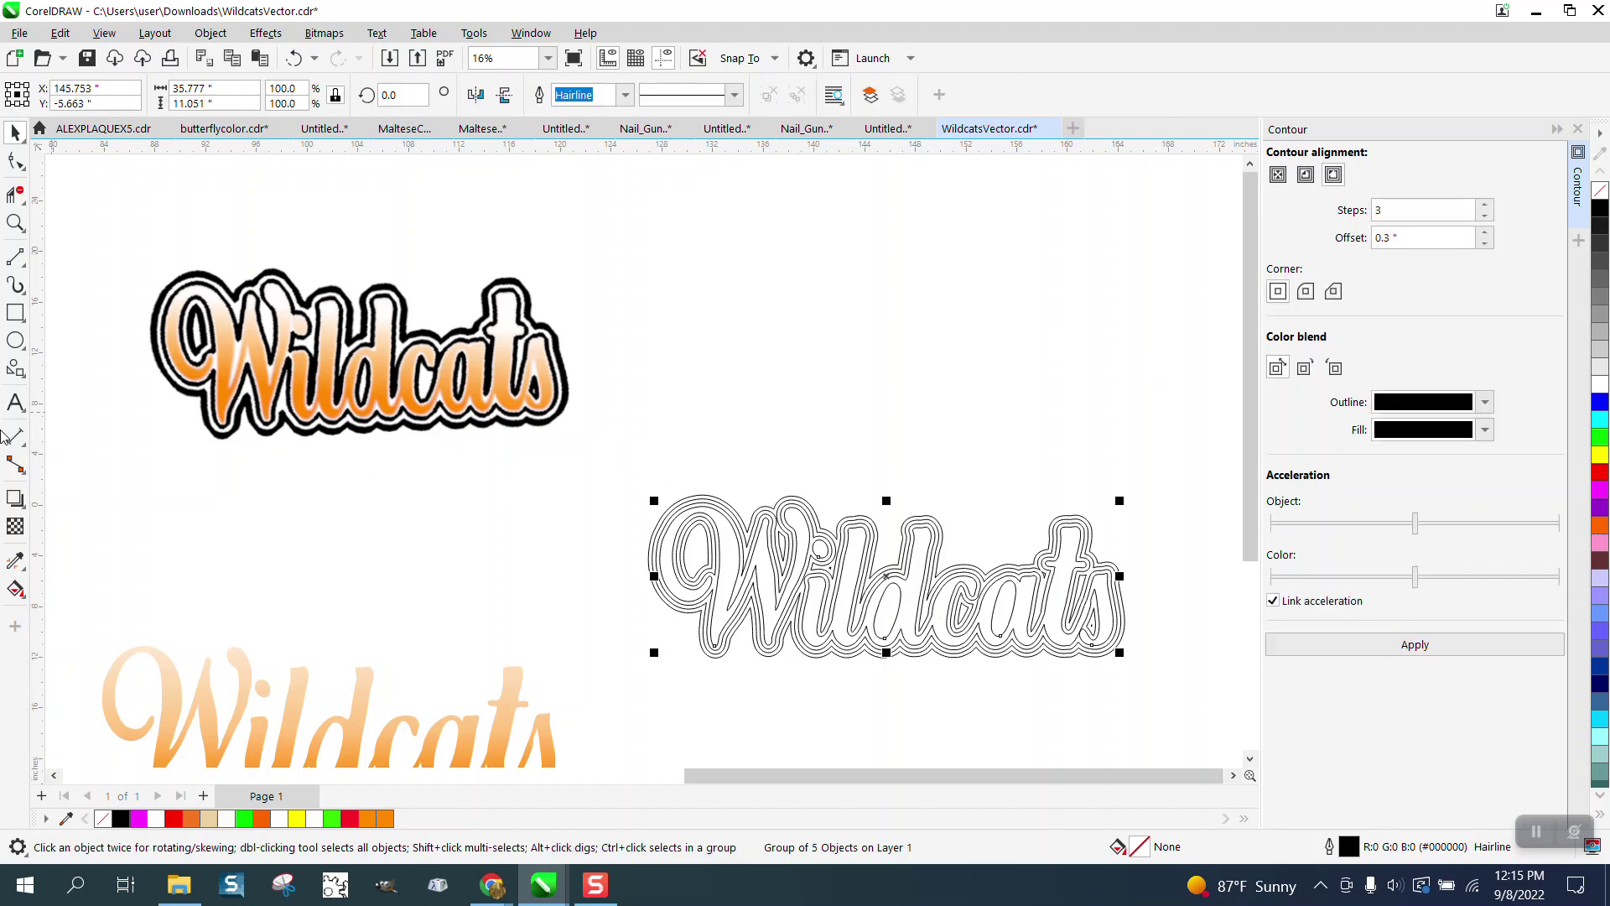
{"action": "left_click", "coordinate": [15, 589]}
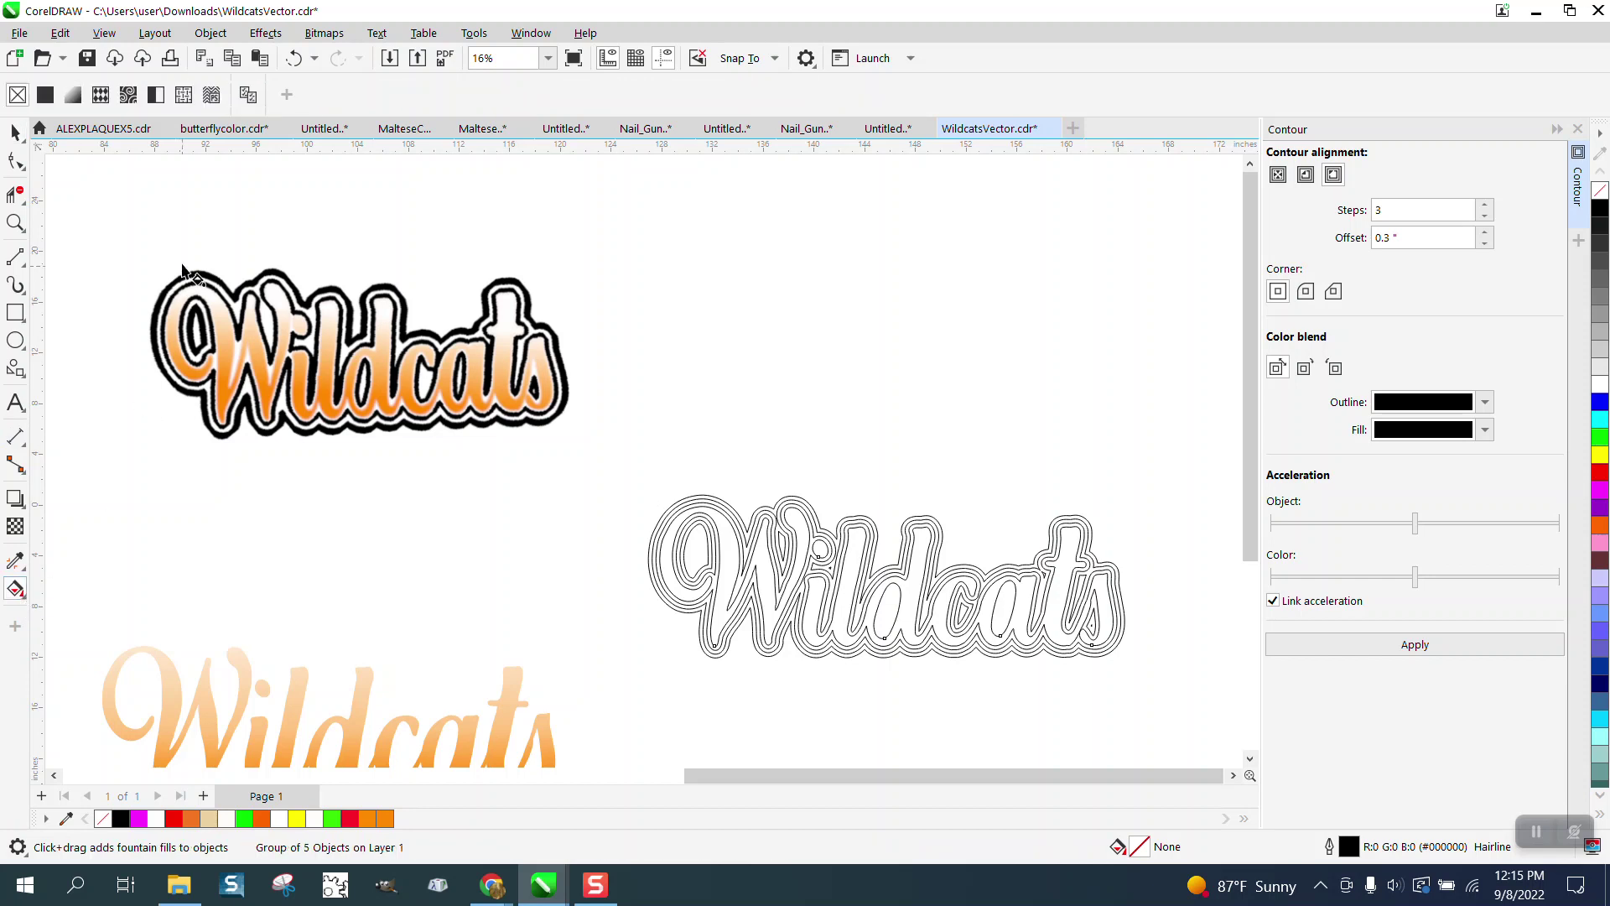
{"action": "left_click", "coordinate": [23, 594]}
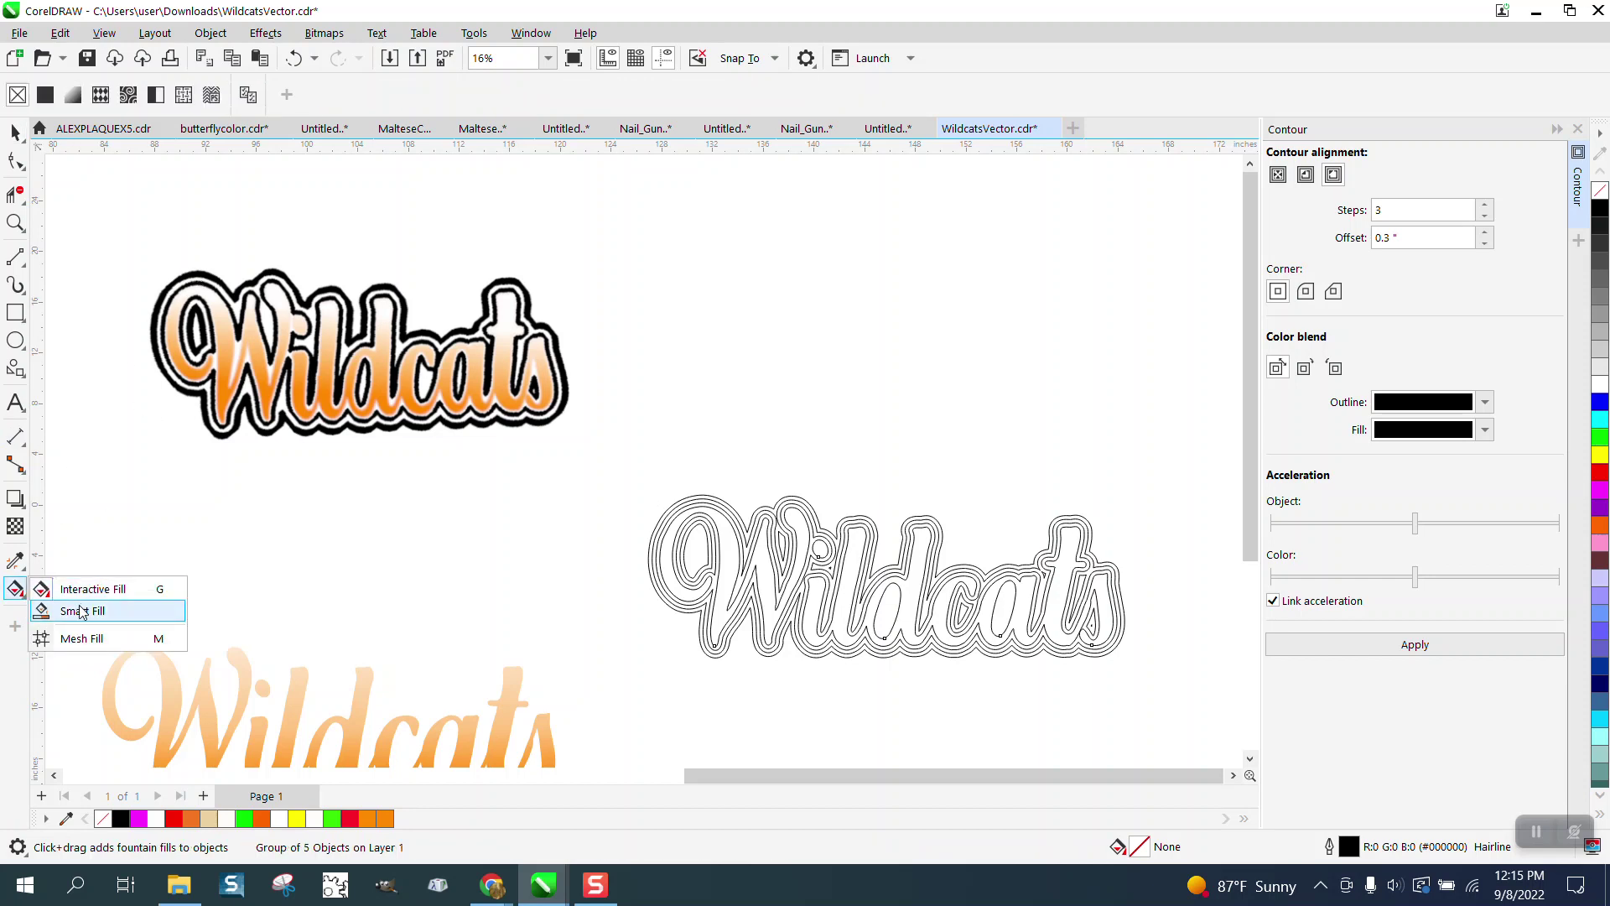
{"action": "left_click", "coordinate": [71, 578]}
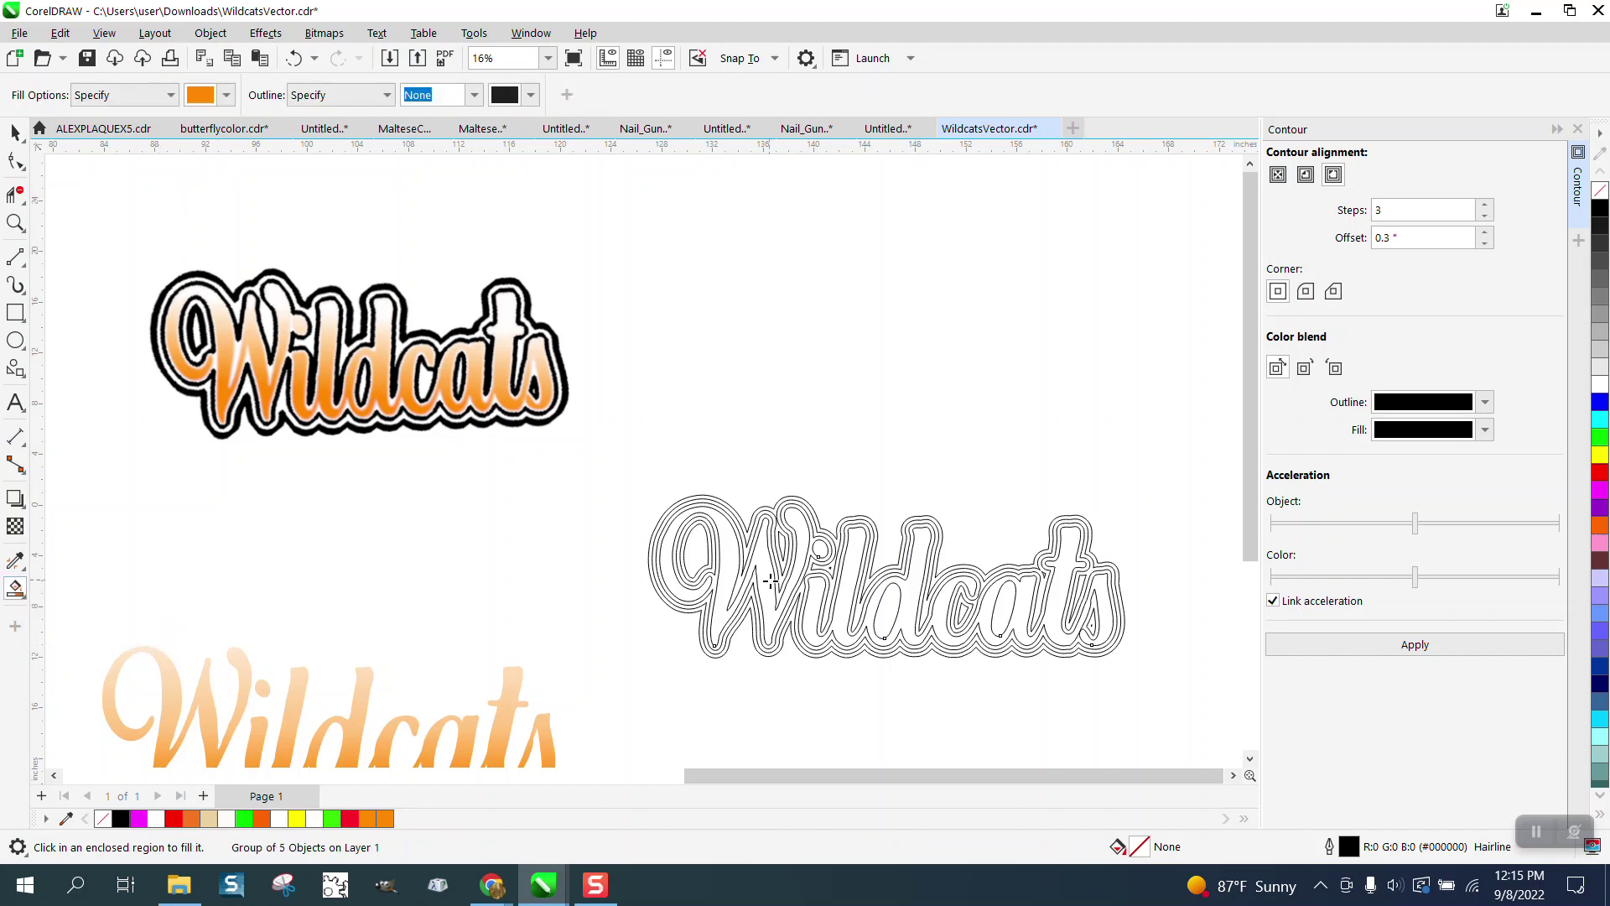
{"action": "left_click", "coordinate": [888, 617]}
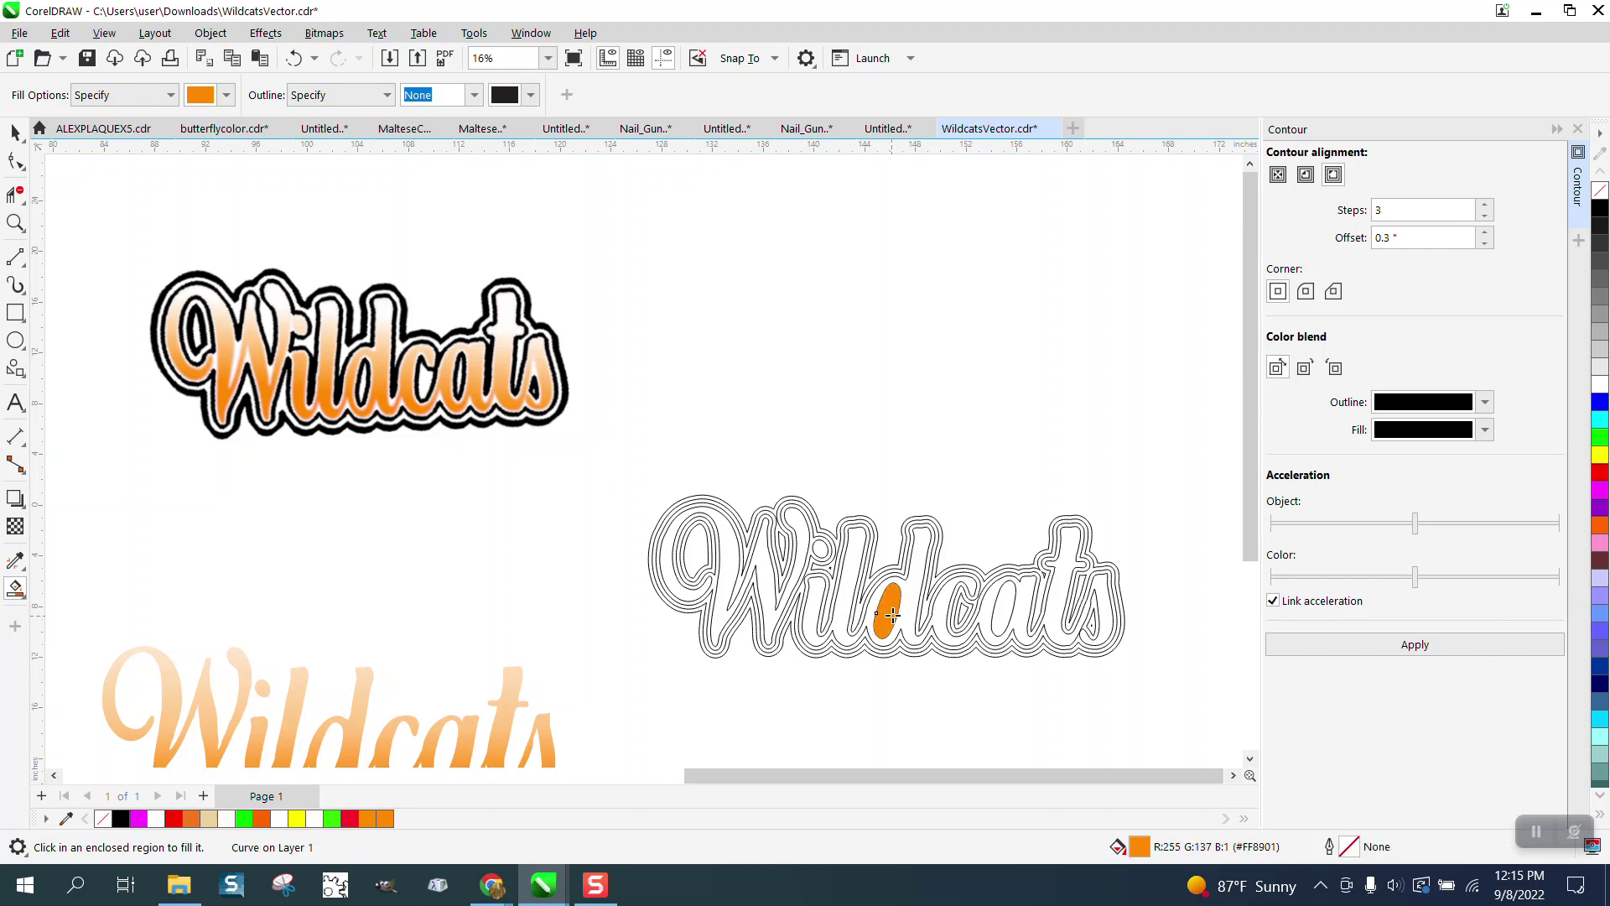
{"action": "key", "text": "Up"}
{"action": "left_click", "coordinate": [1011, 608]}
{"action": "key", "text": "Up"}
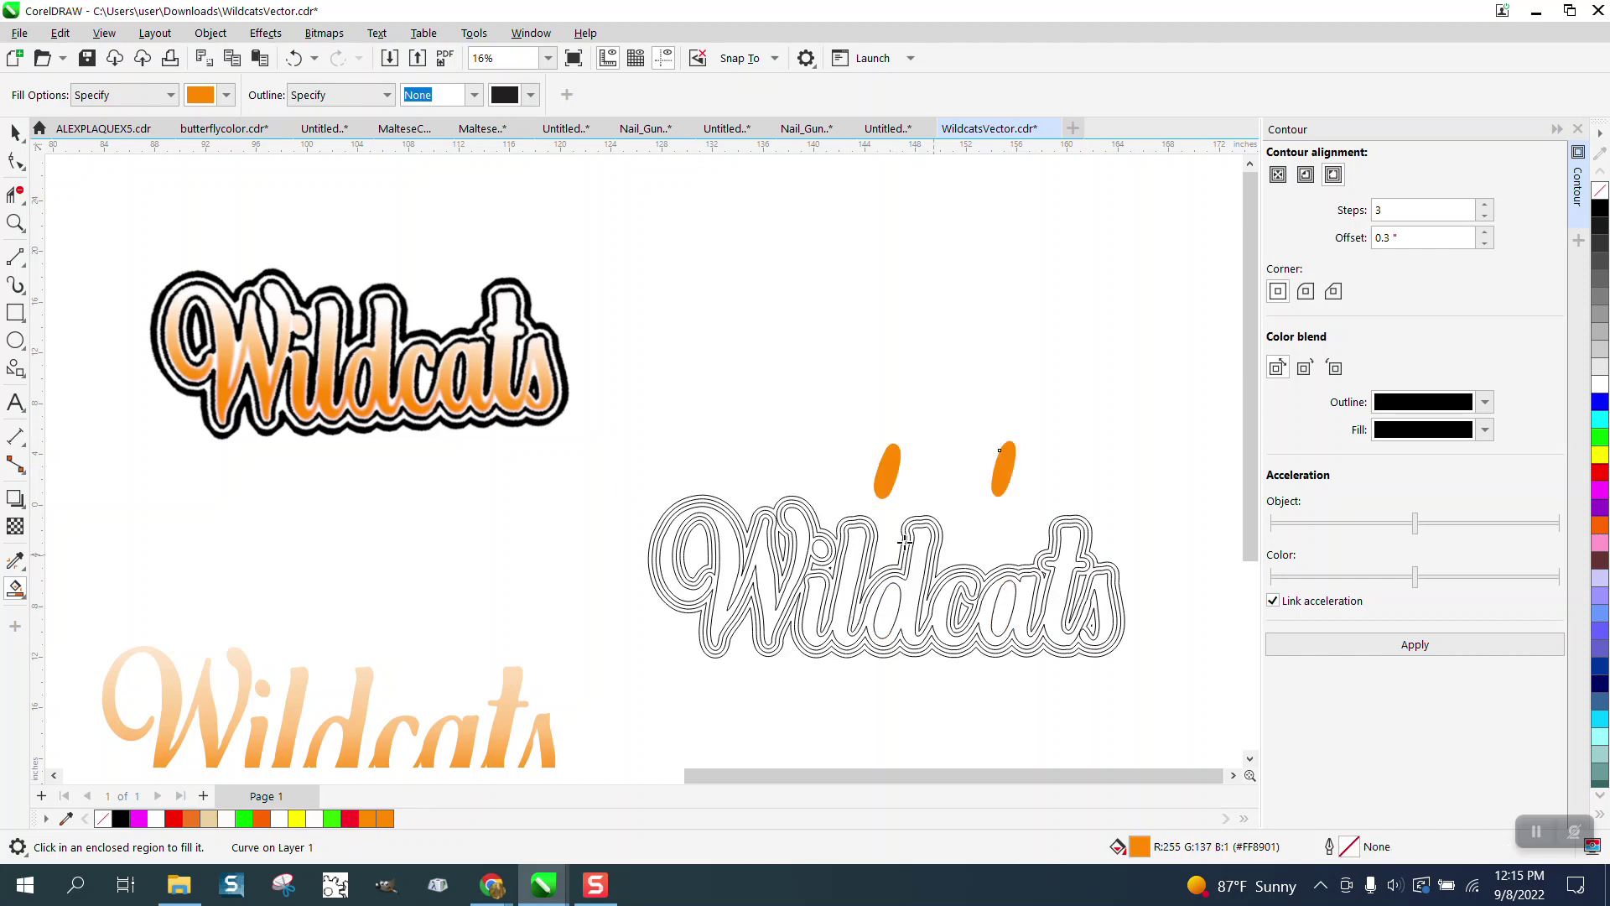
- Remove the orange fill from both oval shapes and give them a black outline
{"action": "left_click", "coordinate": [15, 133]}
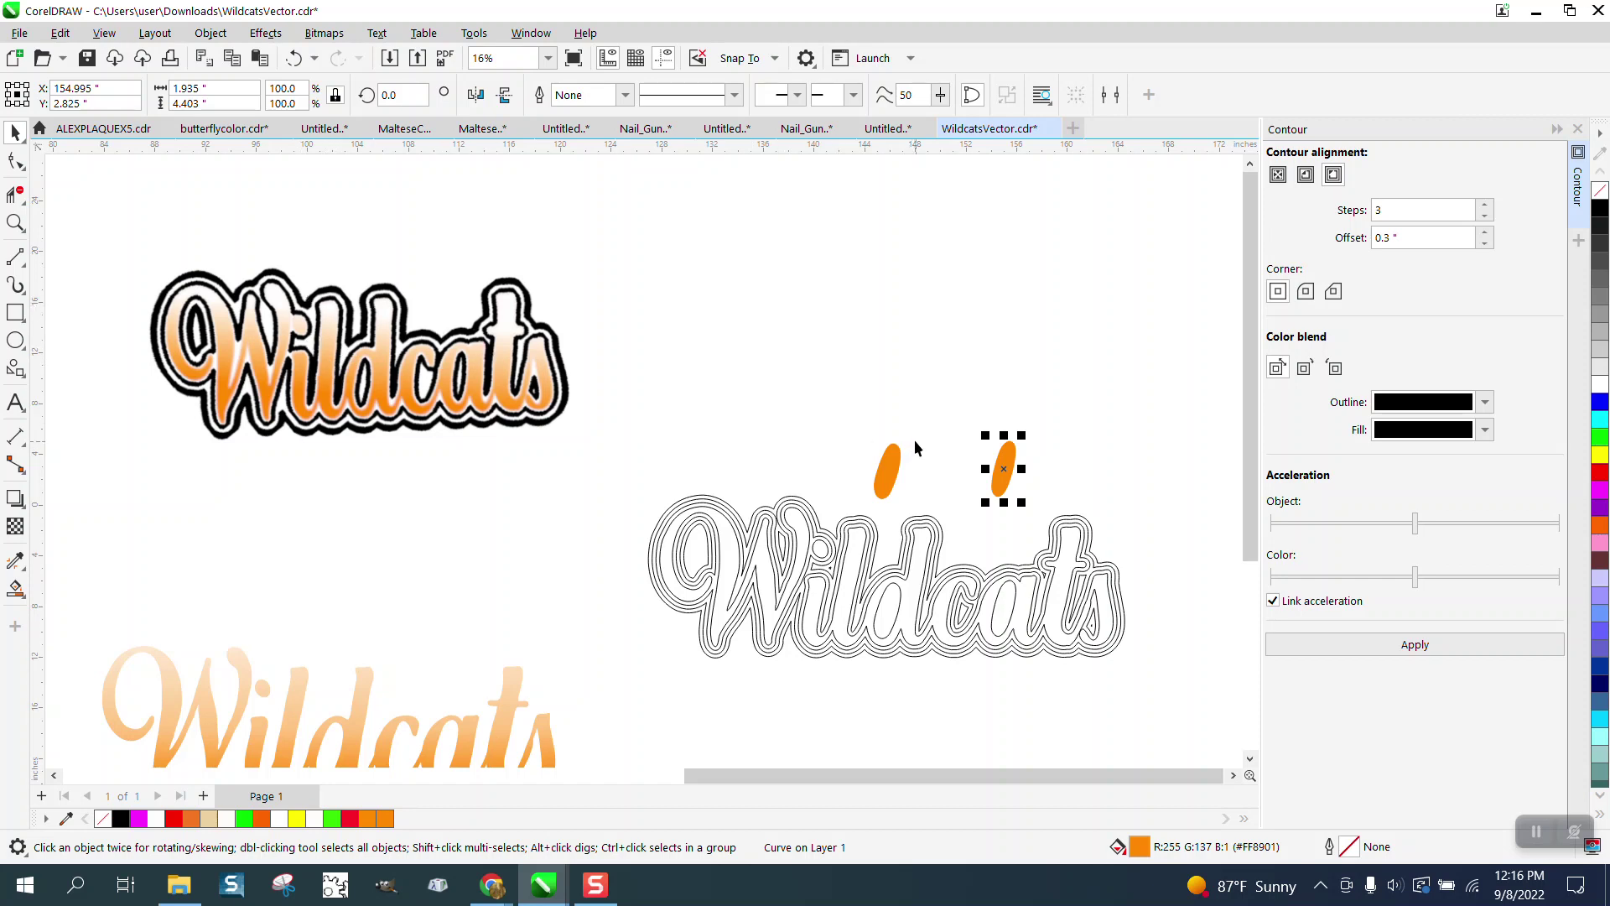
{"action": "left_click_drag", "start_coordinate": [845, 411], "coordinate": [1090, 513]}
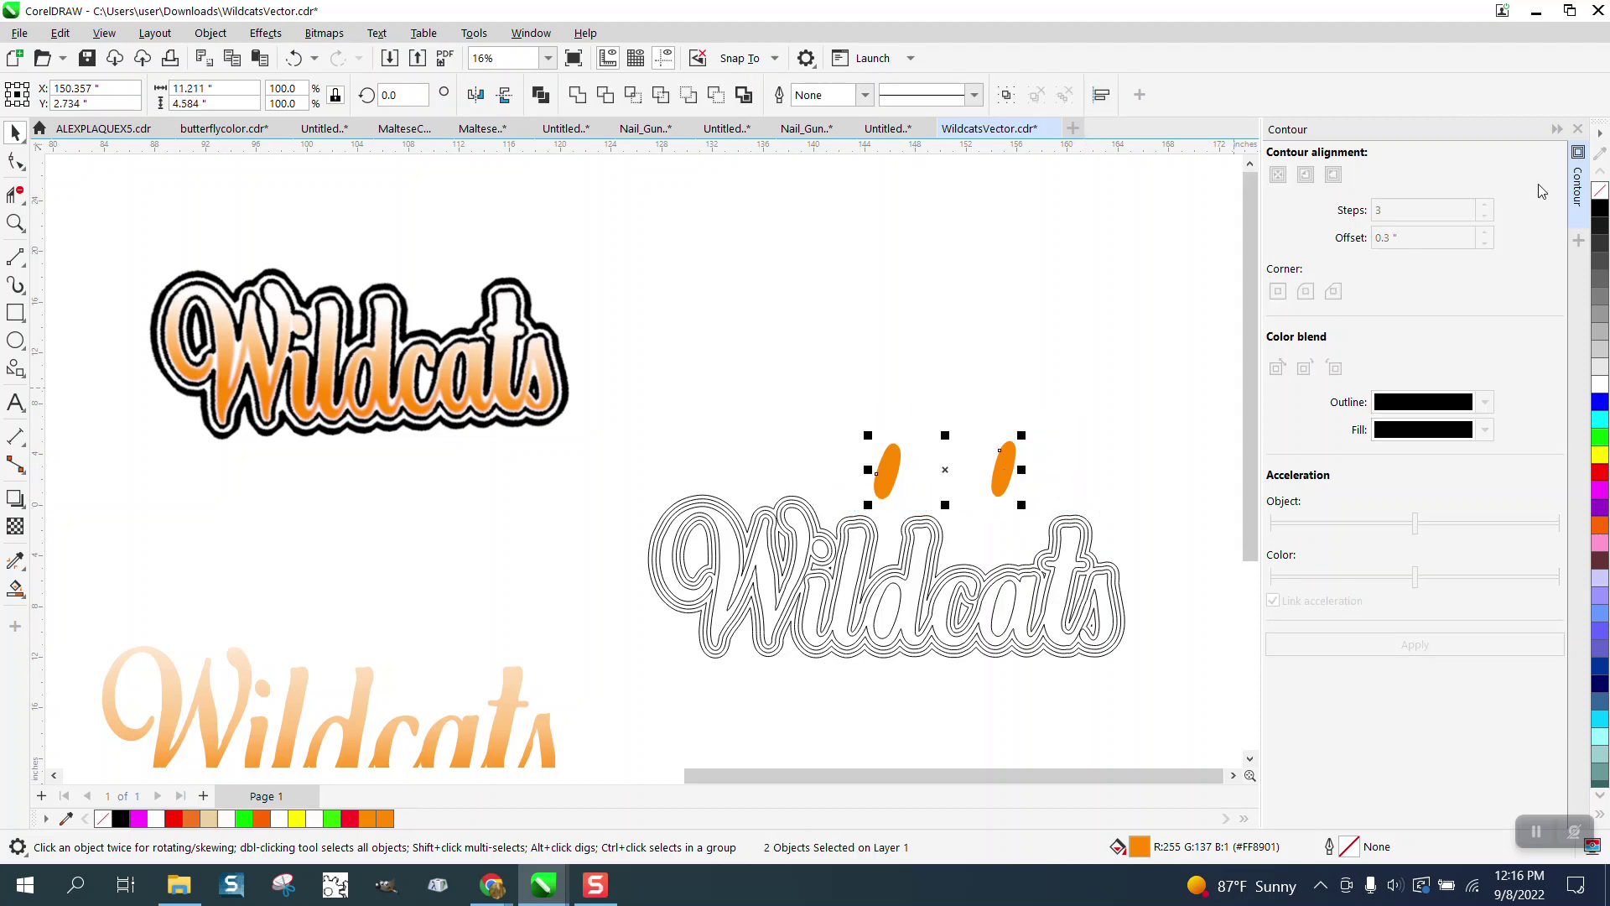
{"action": "left_click", "coordinate": [1600, 190]}
{"action": "right_click", "coordinate": [1600, 208]}
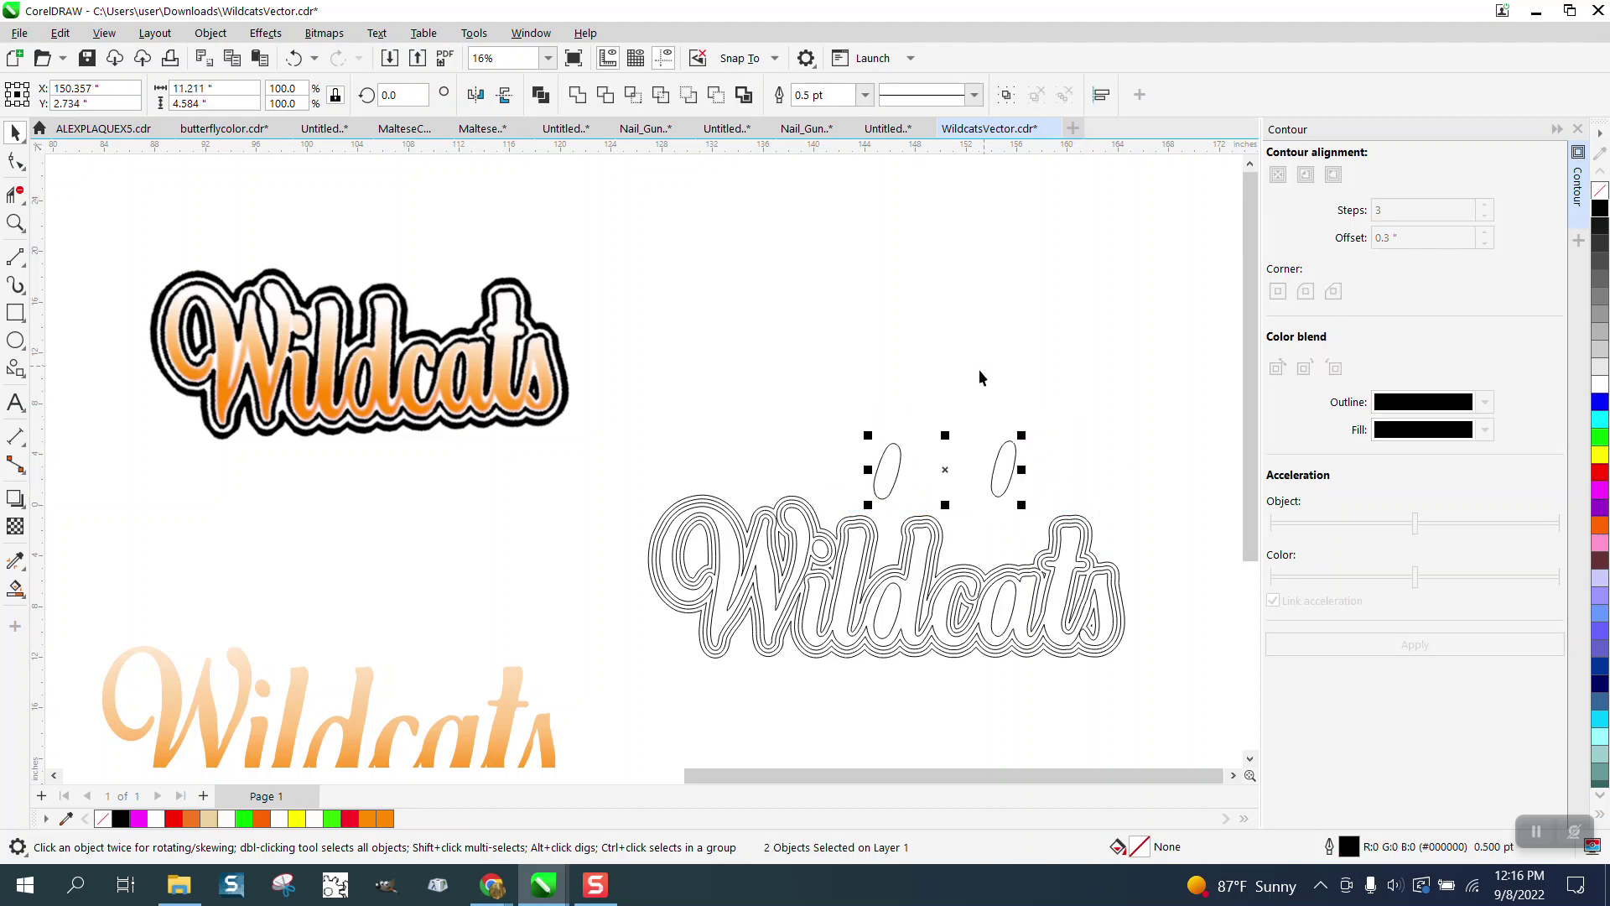
{"action": "left_click", "coordinate": [918, 421]}
- Apply a one-step inside contour with a 0.3-inch offset to each of the two ovals
{"action": "left_click", "coordinate": [889, 461]}
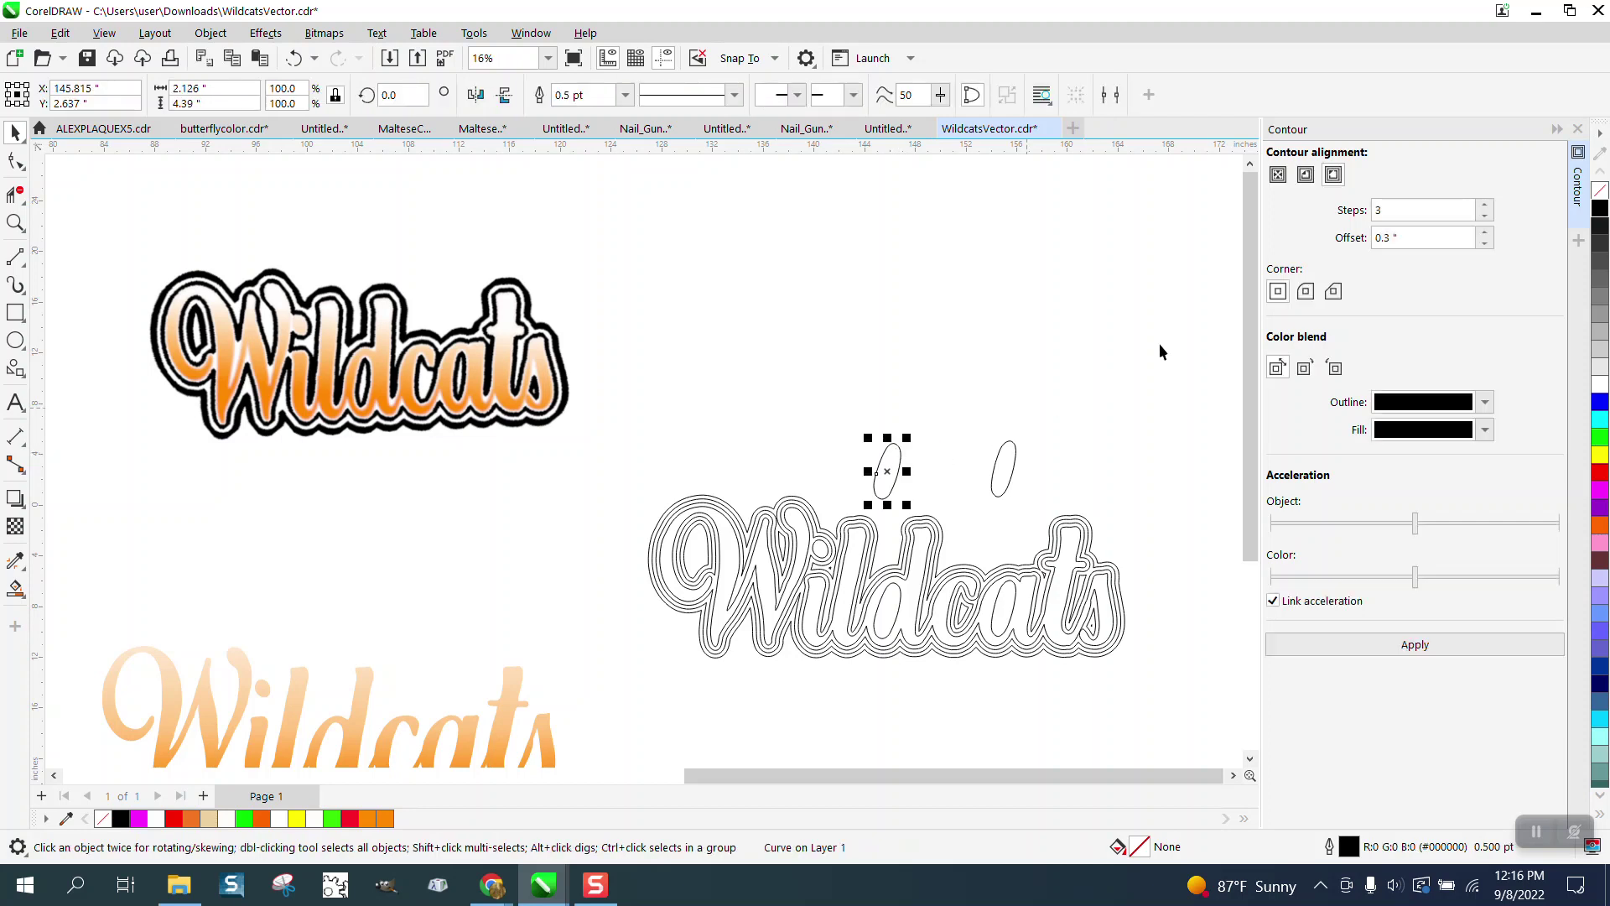
{"action": "left_click", "coordinate": [1305, 174]}
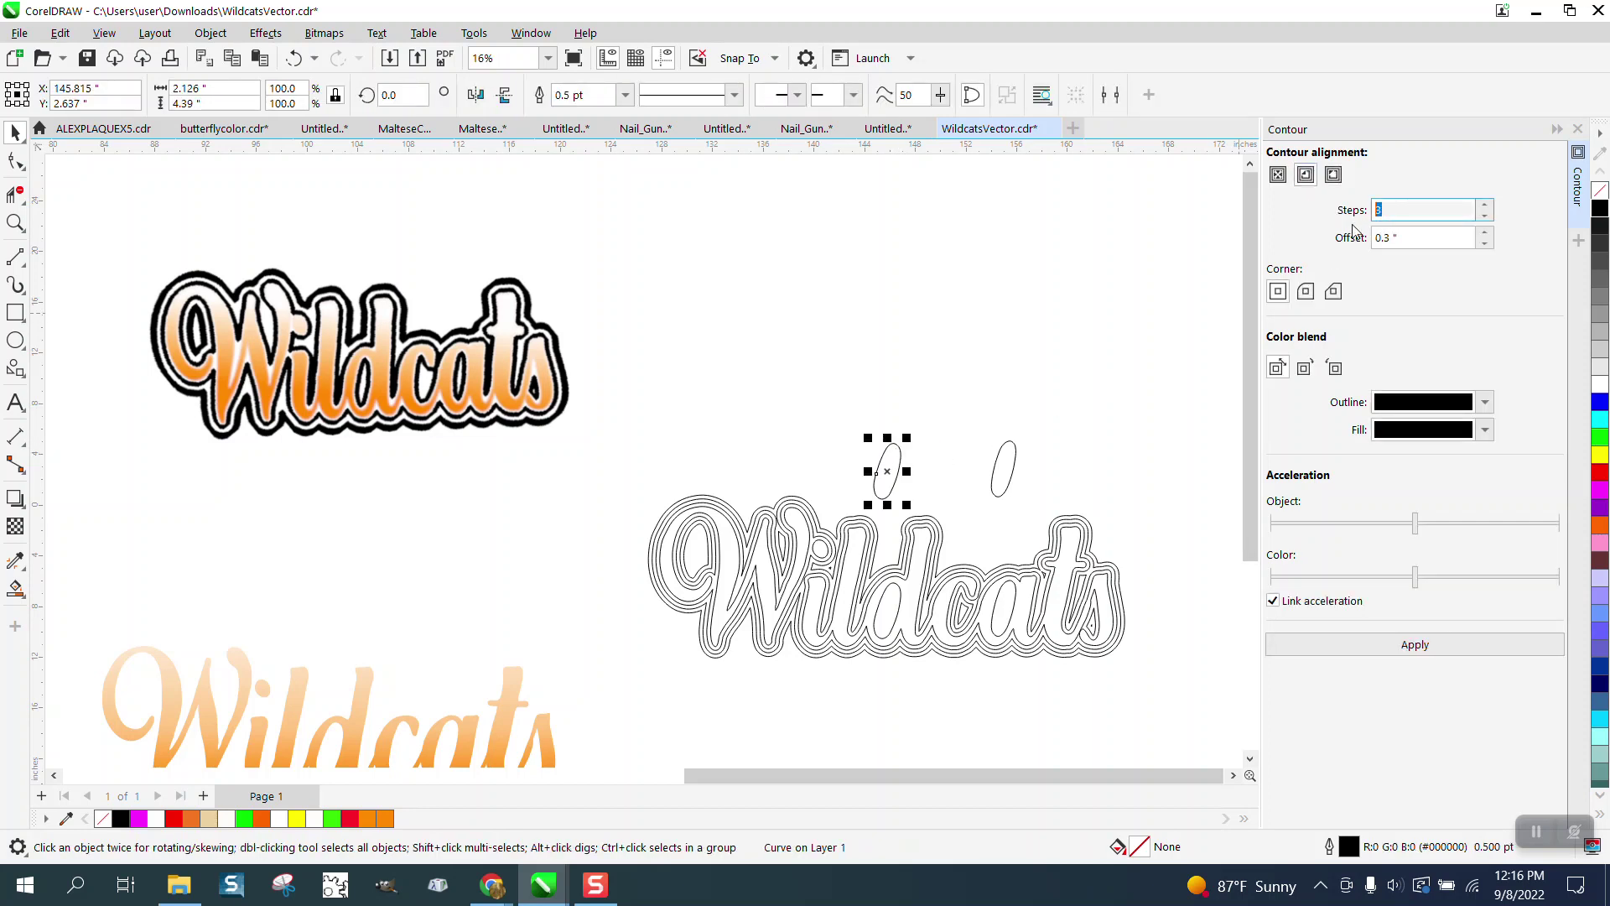
{"action": "left_click", "coordinate": [1421, 645]}
{"action": "left_click", "coordinate": [998, 456]}
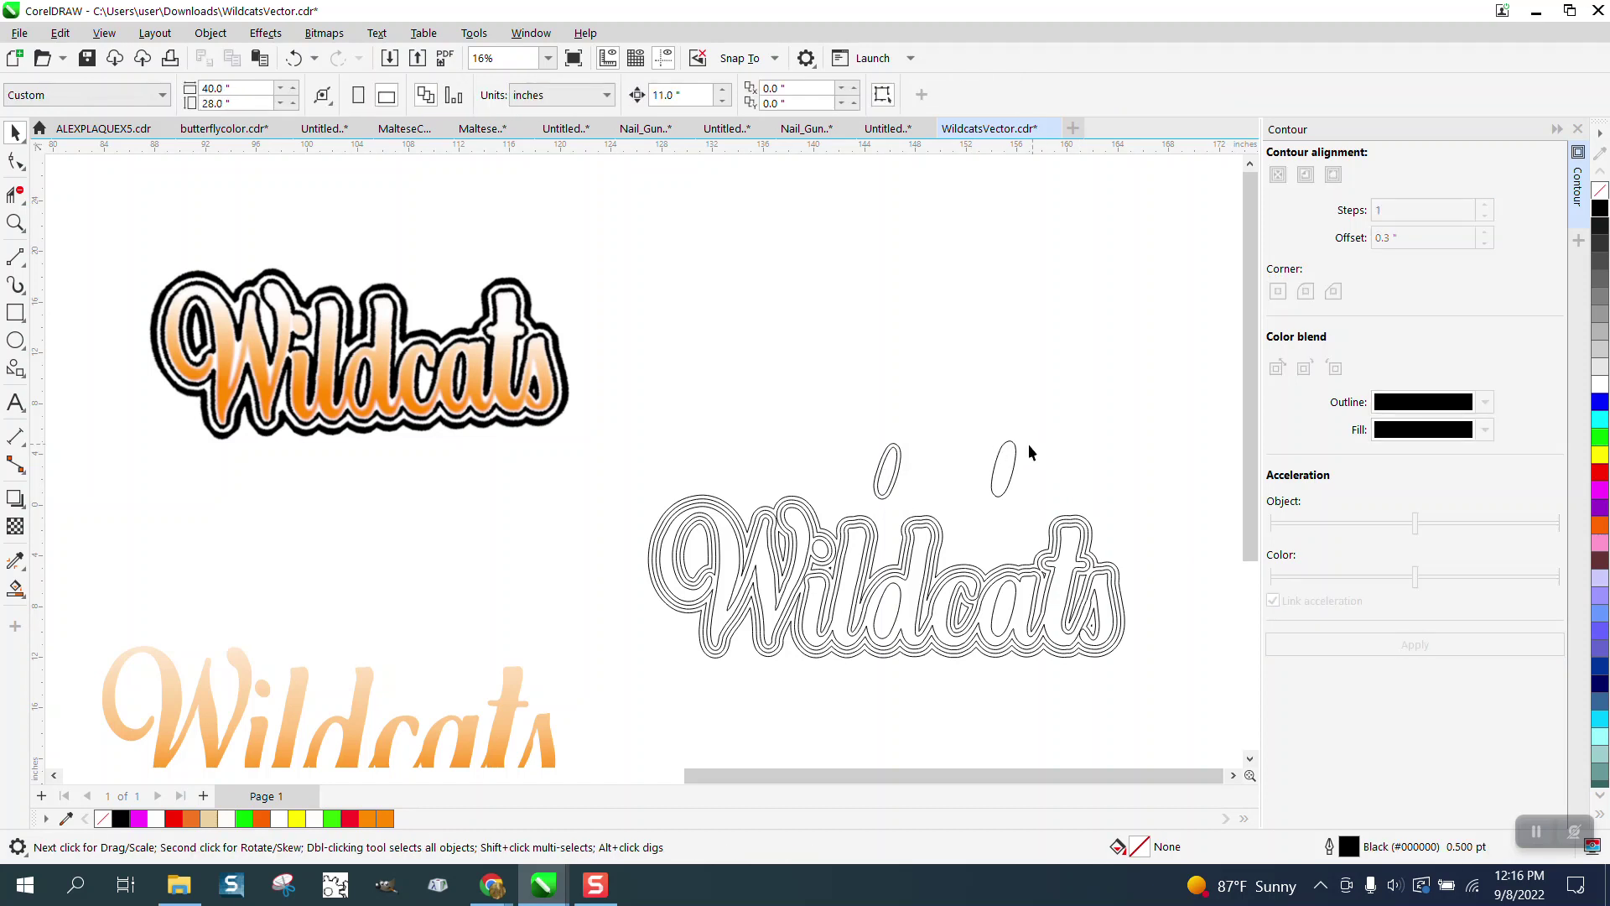
{"action": "left_click", "coordinate": [1010, 466]}
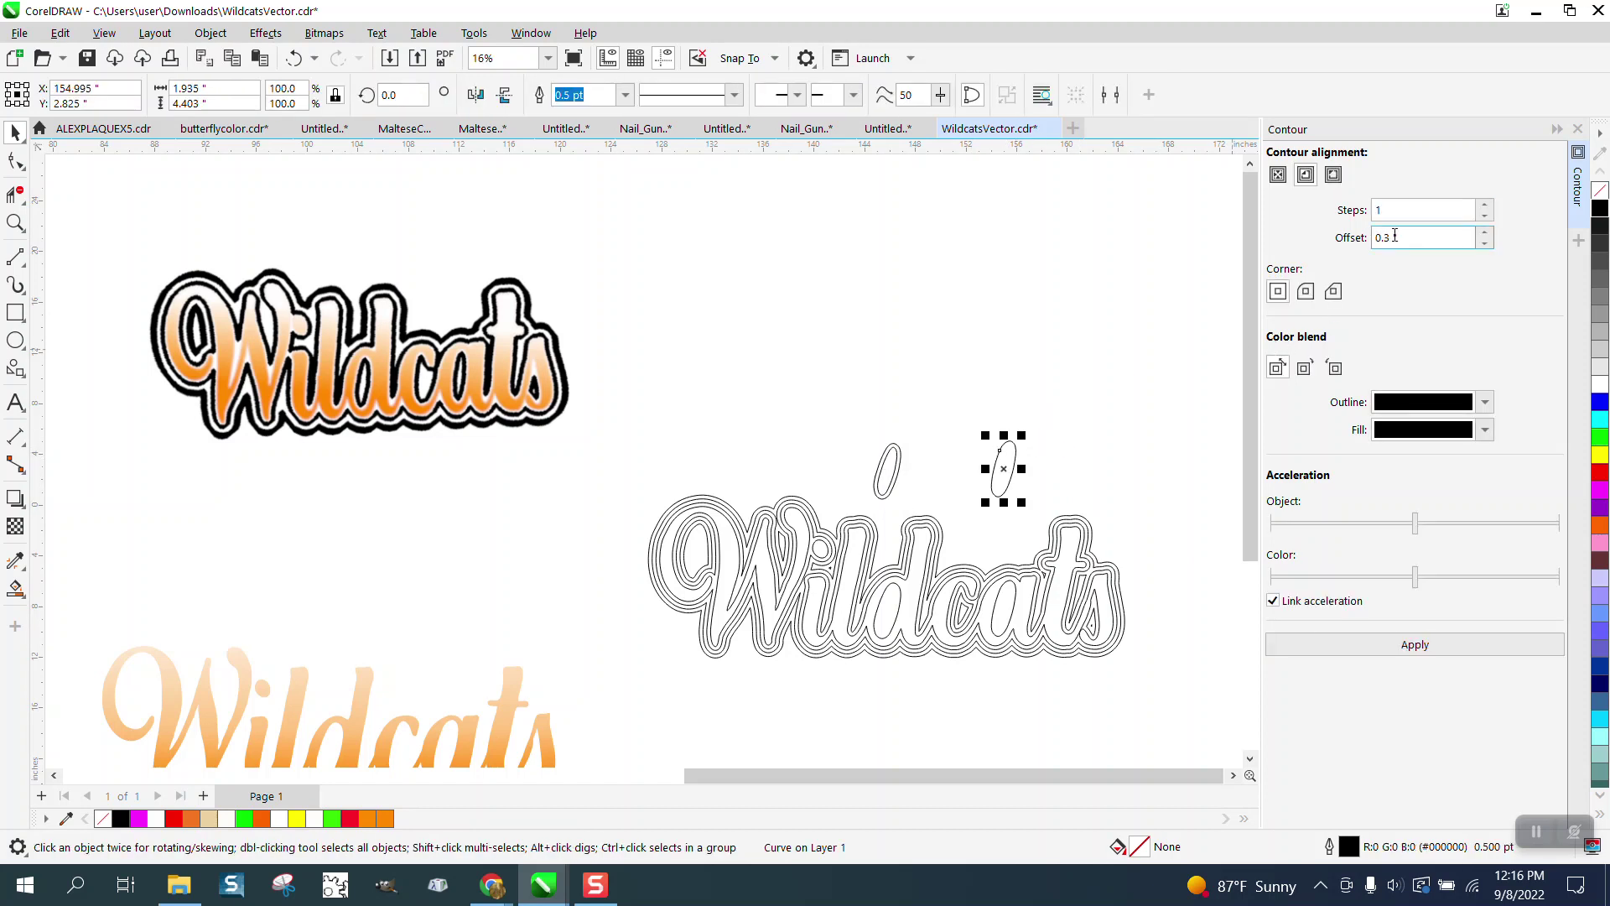
{"action": "left_click", "coordinate": [1415, 645]}
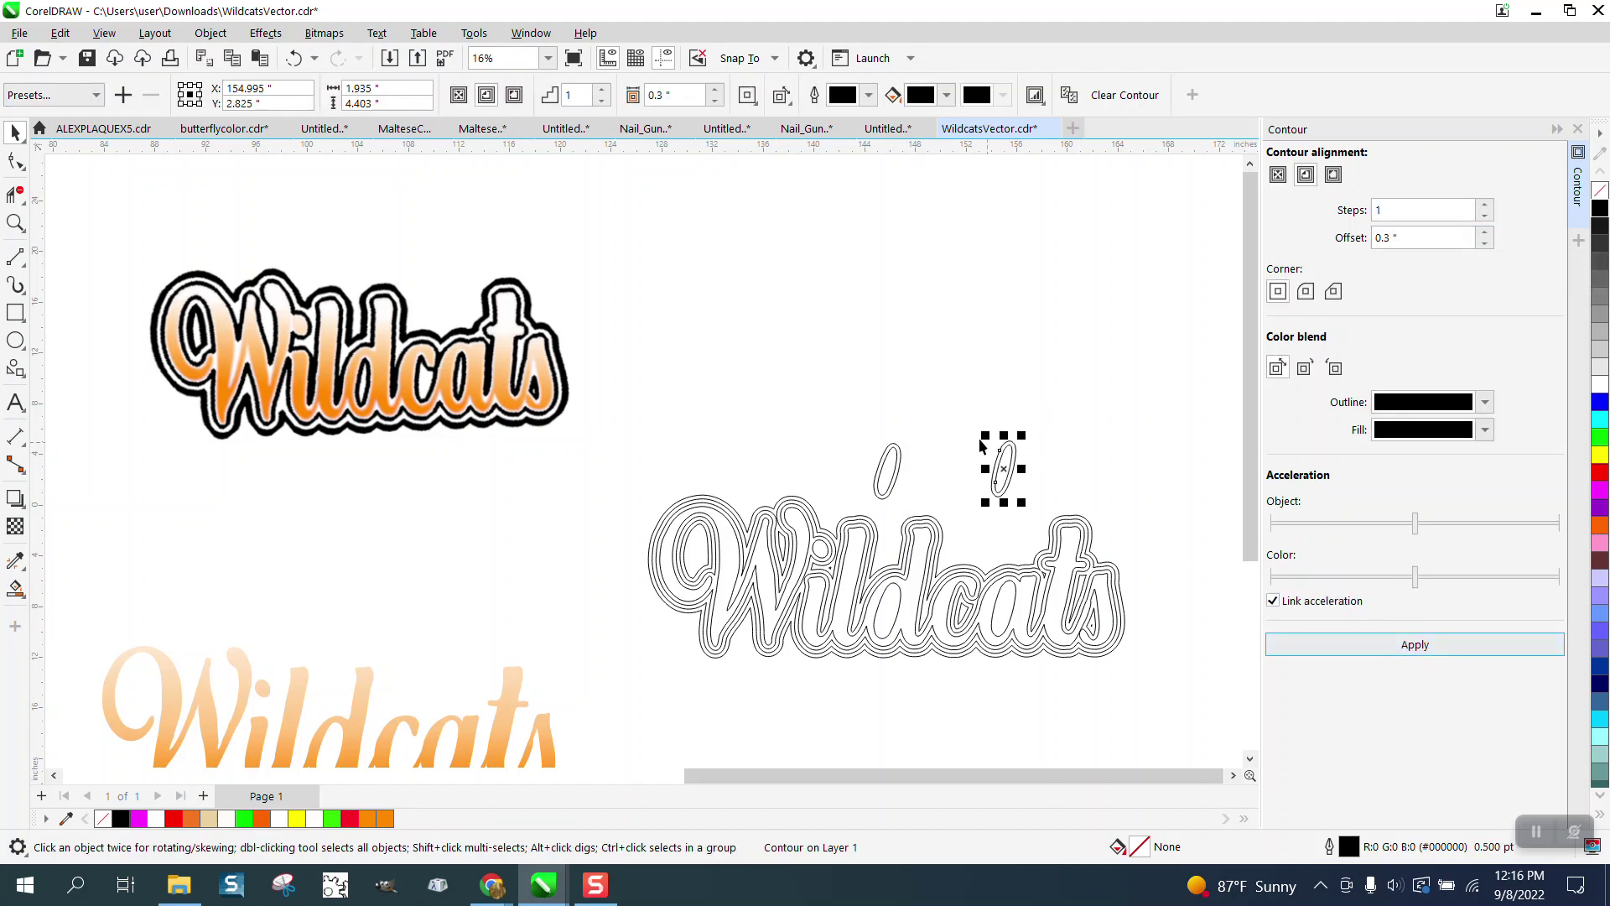
- Break apart the contours of both ovals into separate curves
{"action": "left_click_drag", "start_coordinate": [813, 398], "coordinate": [836, 441]}
{"action": "left_click_drag", "start_coordinate": [1065, 527], "coordinate": [1067, 529]}
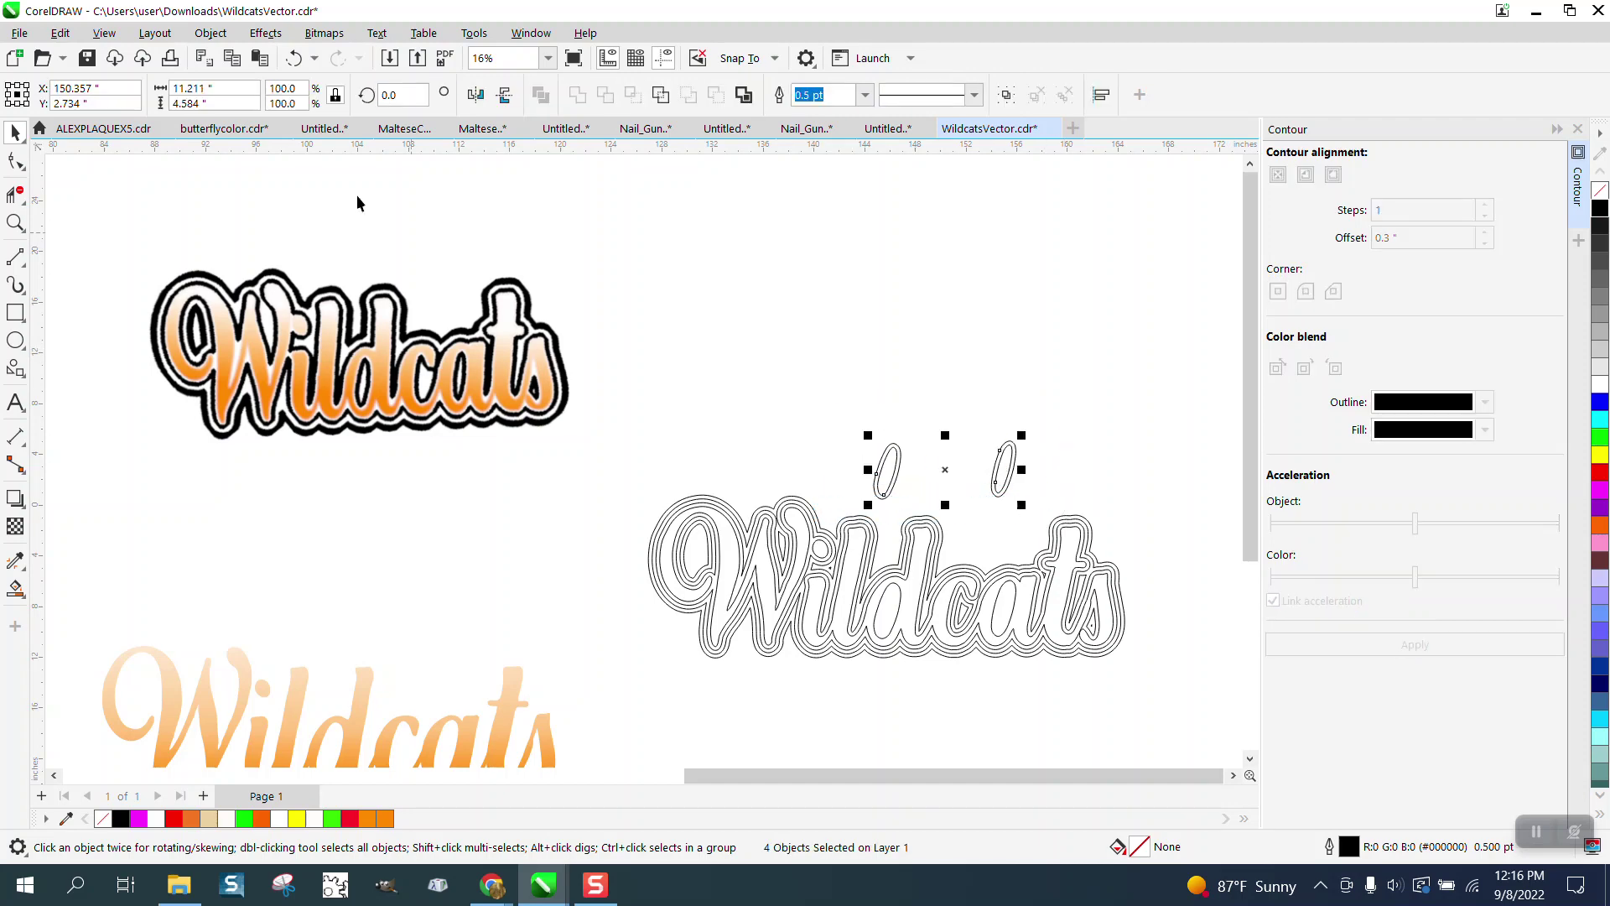
{"action": "left_click", "coordinate": [210, 32]}
{"action": "left_click", "coordinate": [323, 484]}
- Move the four oval curves 11 inches down into the openings of d and a, and check their placement up close
{"action": "left_click", "coordinate": [901, 370]}
{"action": "left_click_drag", "start_coordinate": [1031, 518], "coordinate": [1041, 508]}
{"action": "key", "text": "ctrl+z"}
{"action": "scroll", "coordinate": [787, 423], "scroll_direction": "down", "scroll_amount": 1}
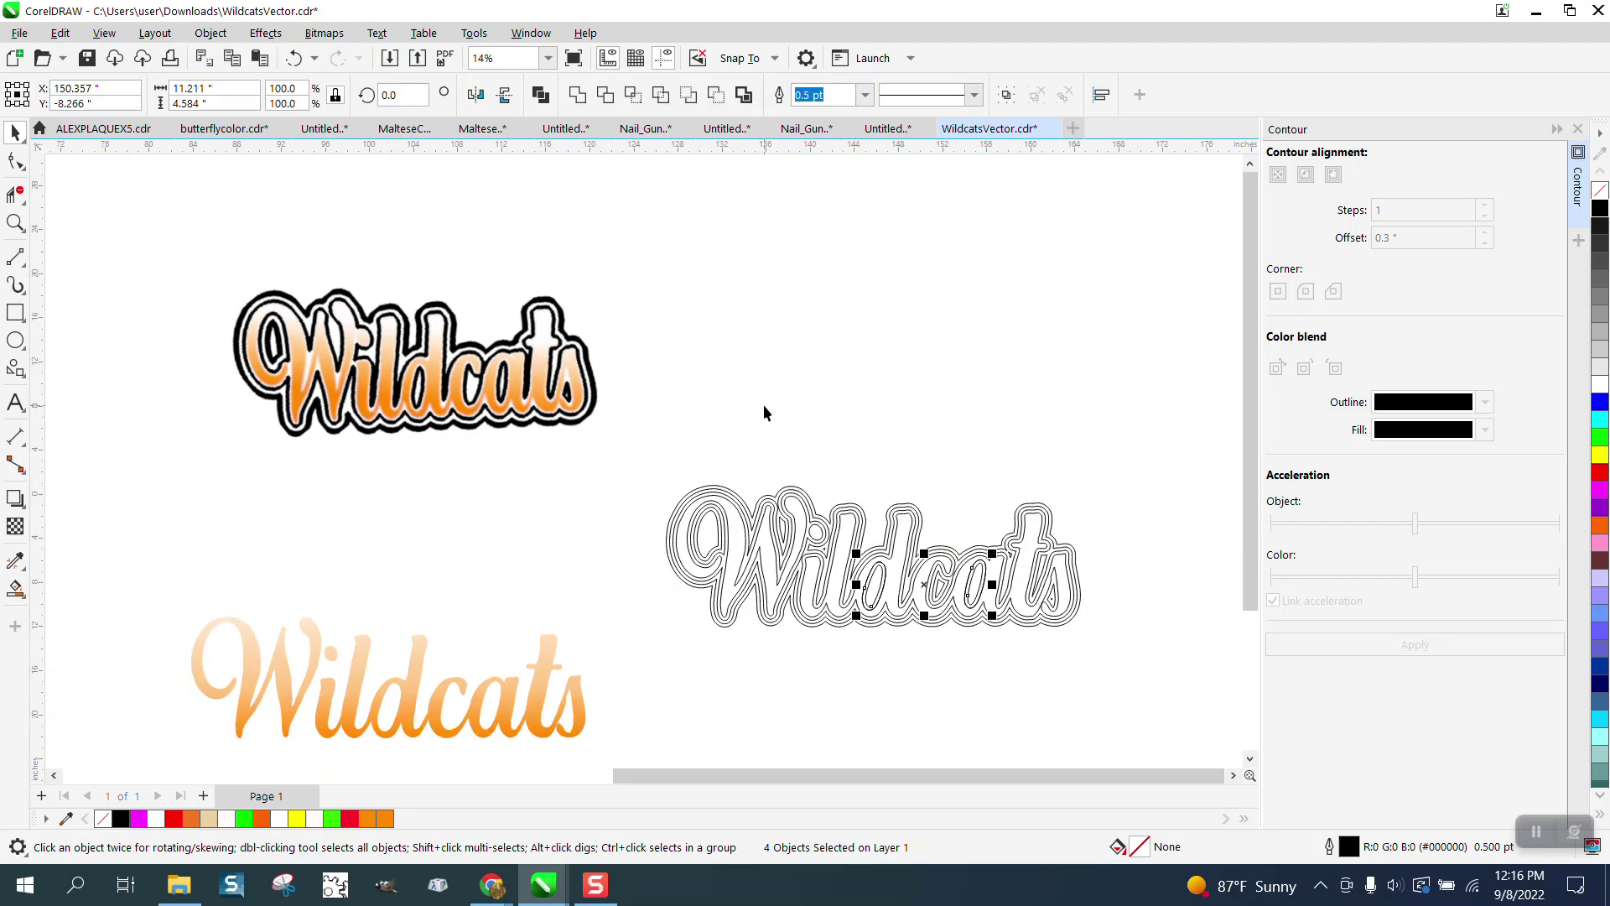
{"action": "left_click", "coordinate": [15, 223]}
{"action": "mouse_move", "coordinate": [652, 466]}
{"action": "left_mouse_down"}
{"action": "mouse_move", "coordinate": [1010, 665]}
{"action": "mouse_move", "coordinate": [1134, 690]}
{"action": "left_mouse_up"}
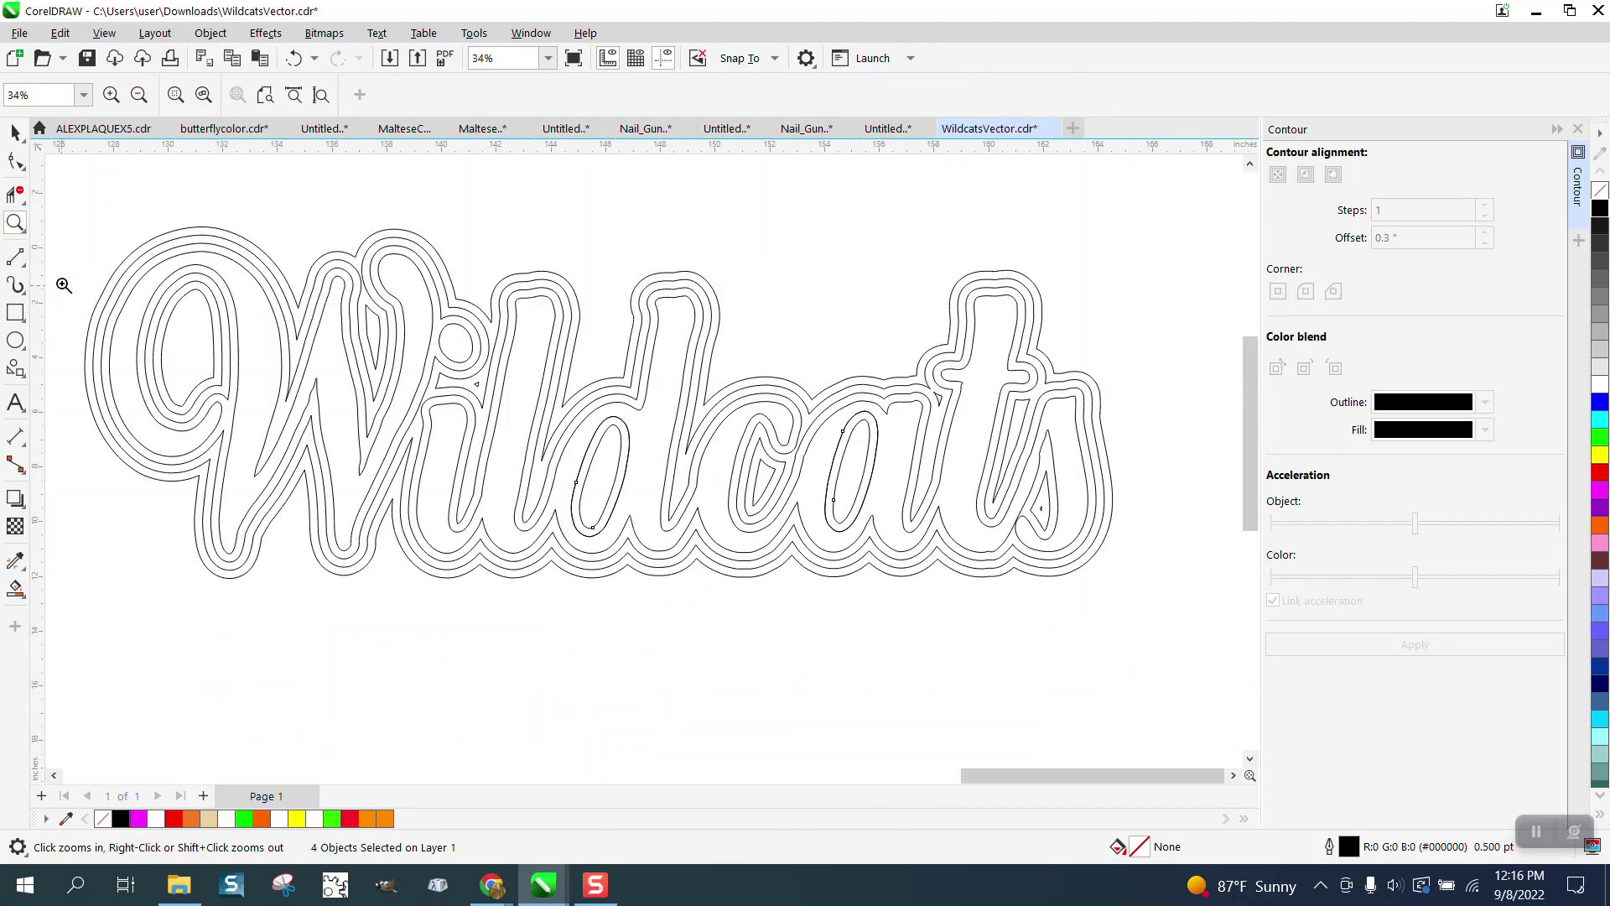
{"action": "left_click", "coordinate": [15, 132]}
{"action": "scroll", "coordinate": [553, 382], "scroll_direction": "down", "scroll_amount": 3}
{"action": "scroll", "coordinate": [614, 481], "scroll_direction": "down", "scroll_amount": 2}
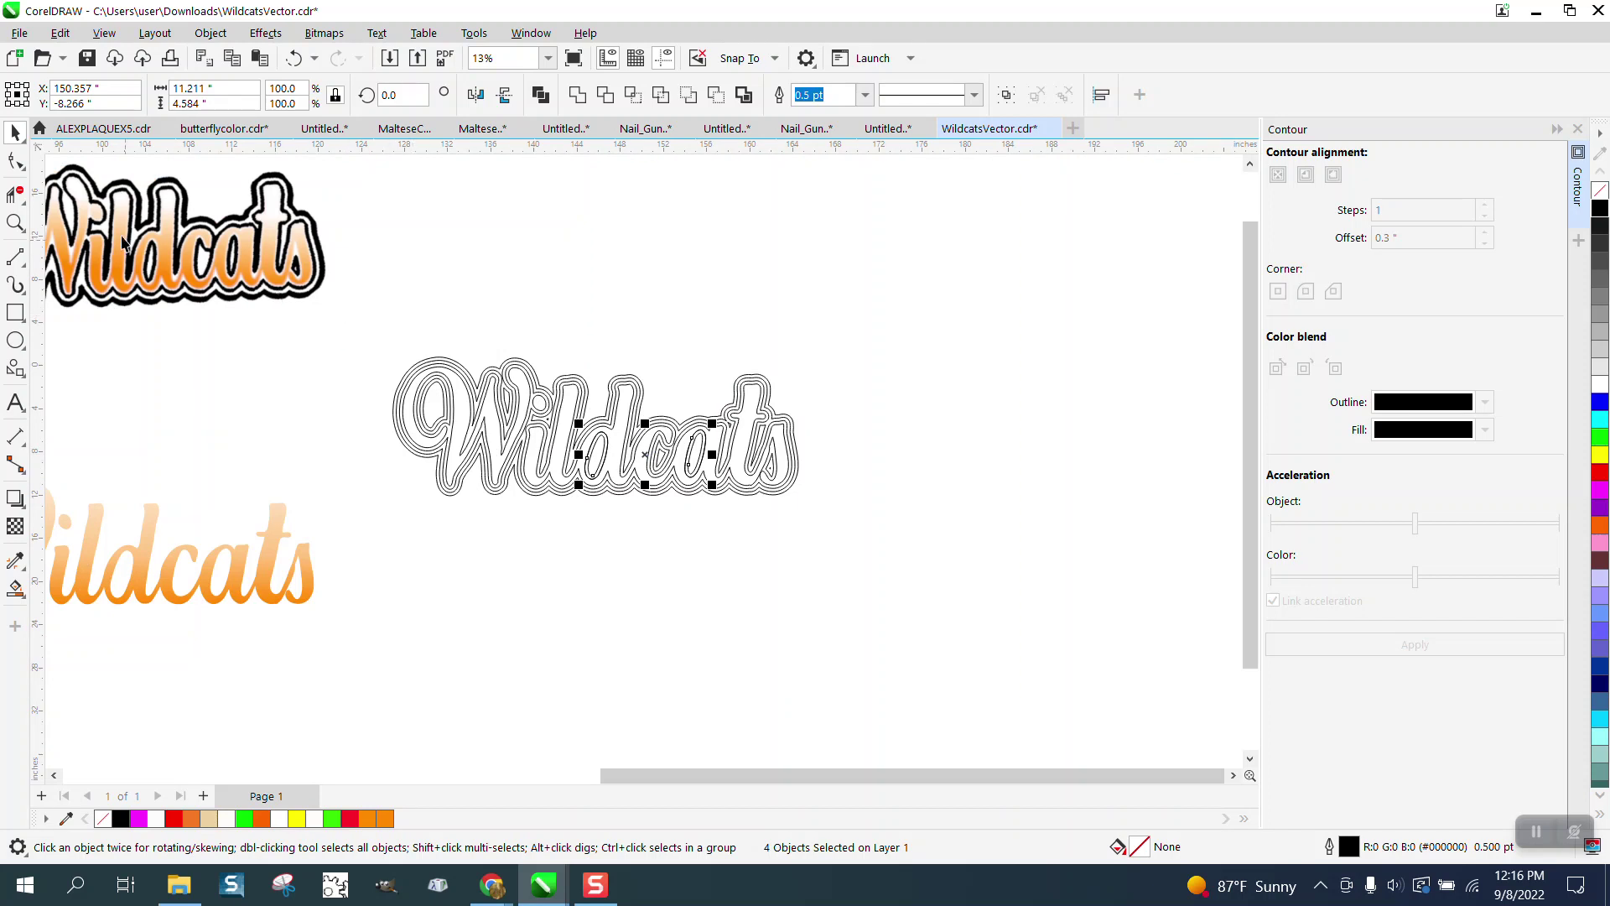
- Break the three-step contour apart from the Wildcats lettering, keeping it in its original position
{"action": "left_click", "coordinate": [454, 305]}
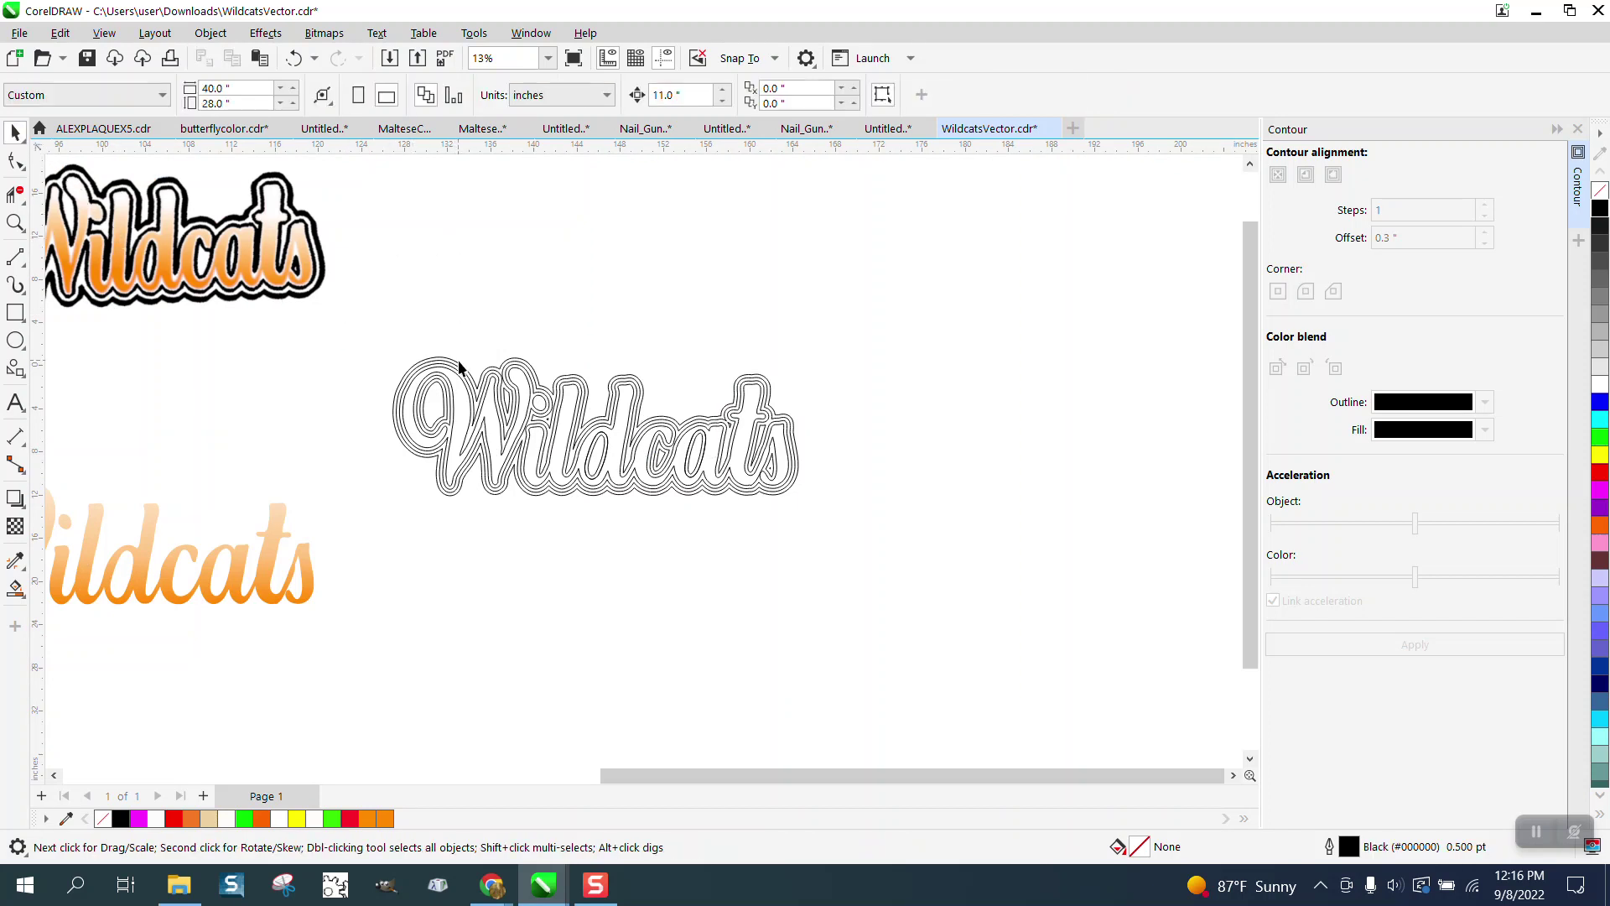
{"action": "left_click_drag", "start_coordinate": [459, 362], "coordinate": [460, 289]}
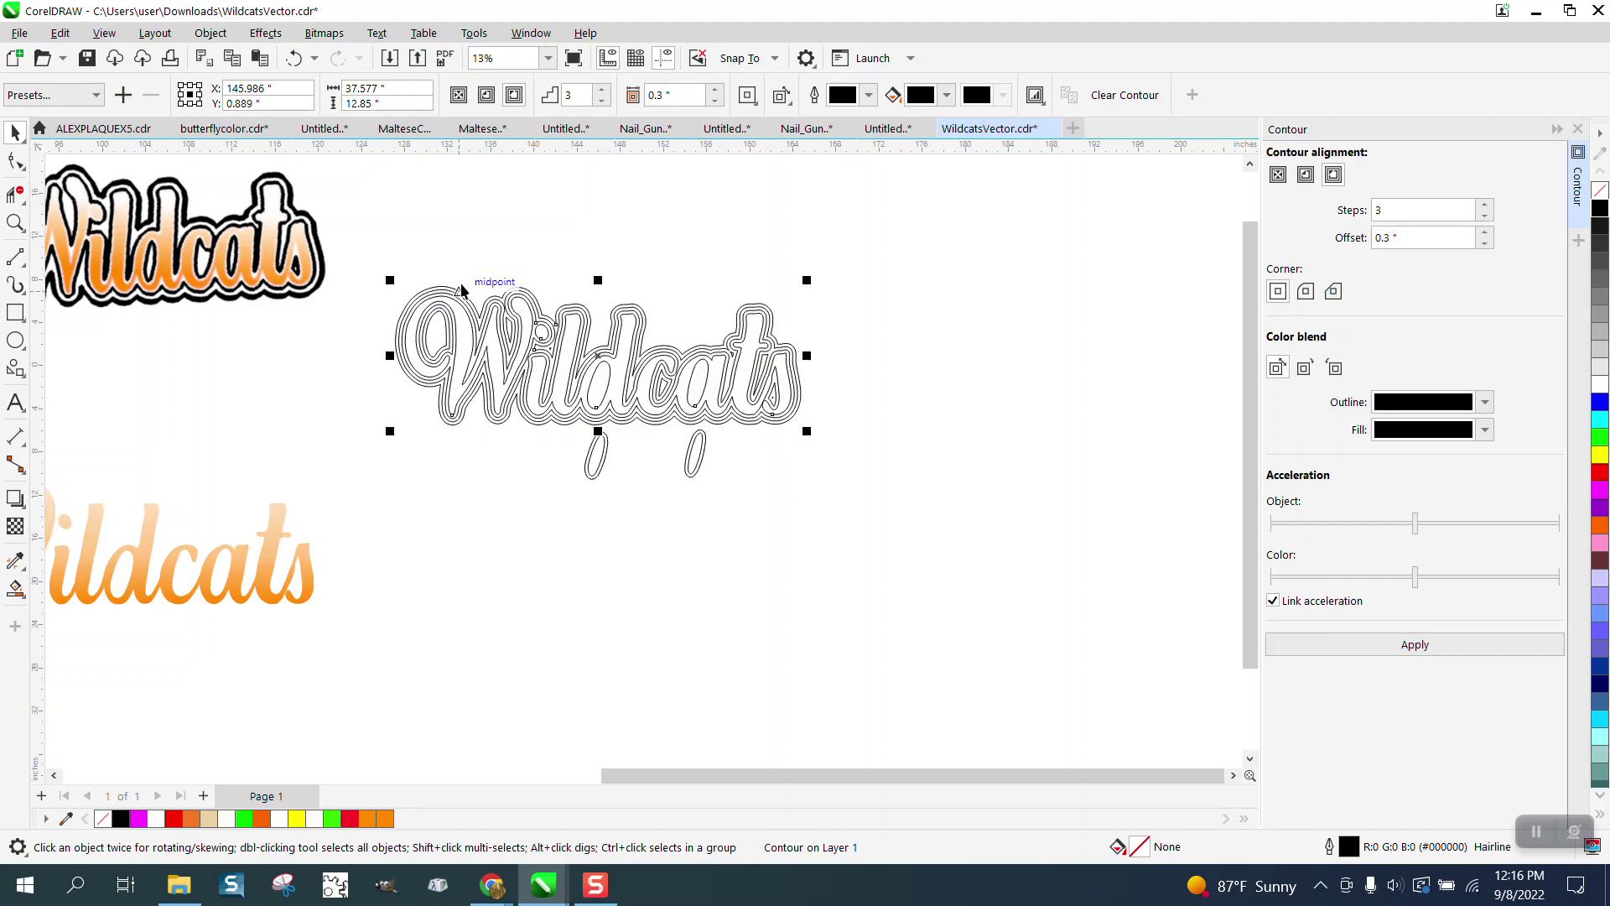
{"action": "left_click", "coordinate": [292, 58]}
{"action": "left_click", "coordinate": [210, 33]}
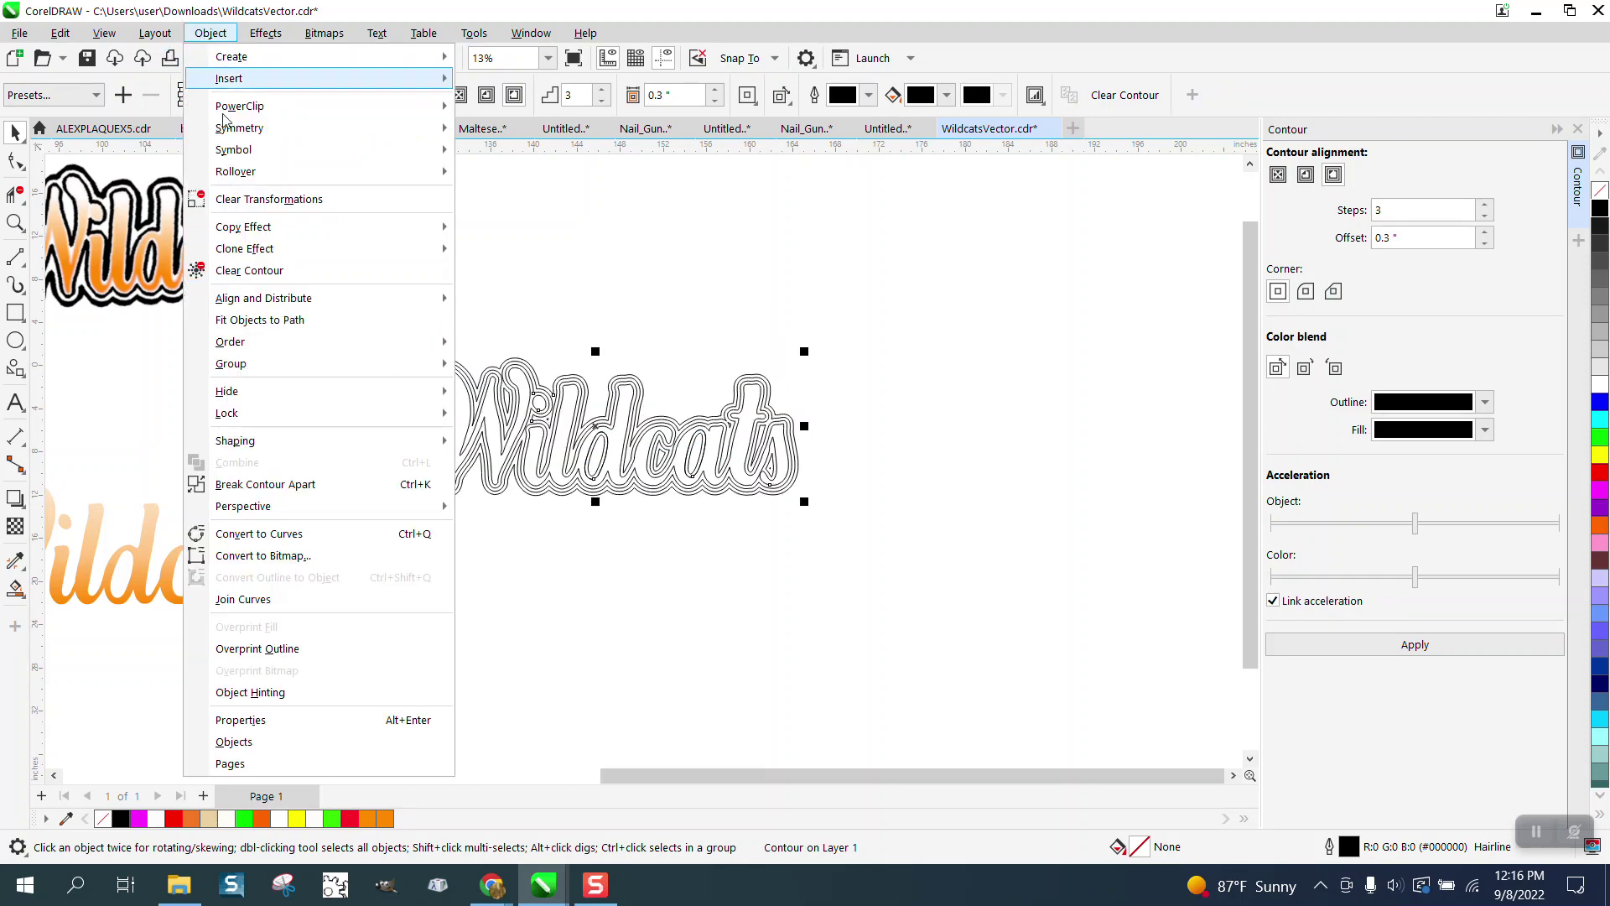
{"action": "left_click", "coordinate": [266, 484]}
- Move the group of three contour outlines 11 inches up, away from the original Wildcats lettering
{"action": "left_click", "coordinate": [456, 364]}
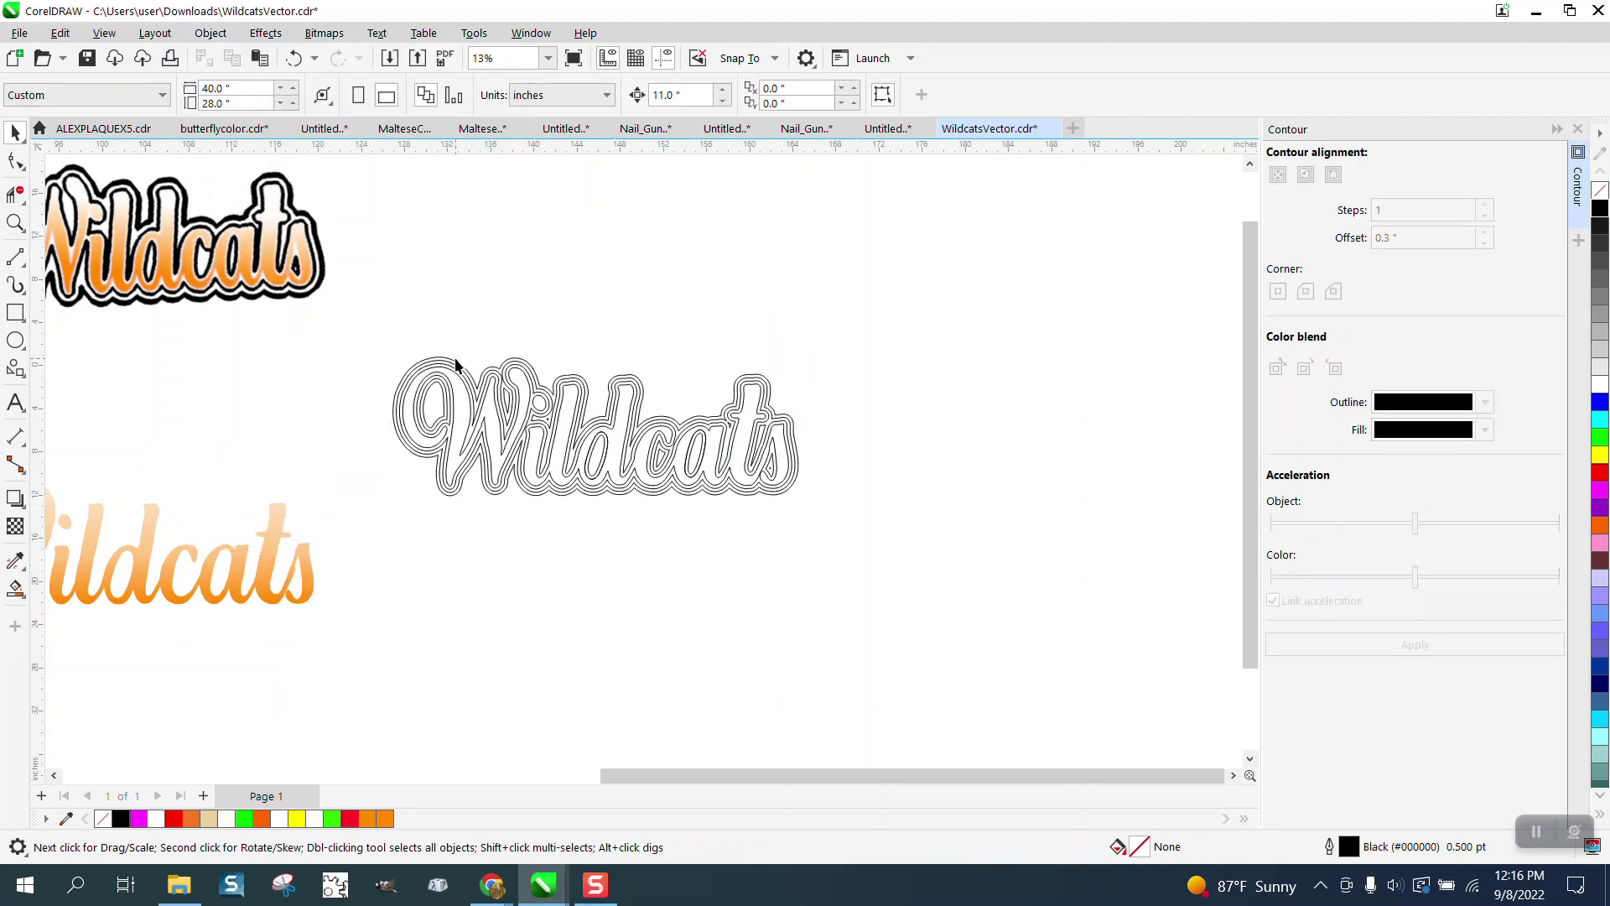
{"action": "left_click", "coordinate": [455, 363]}
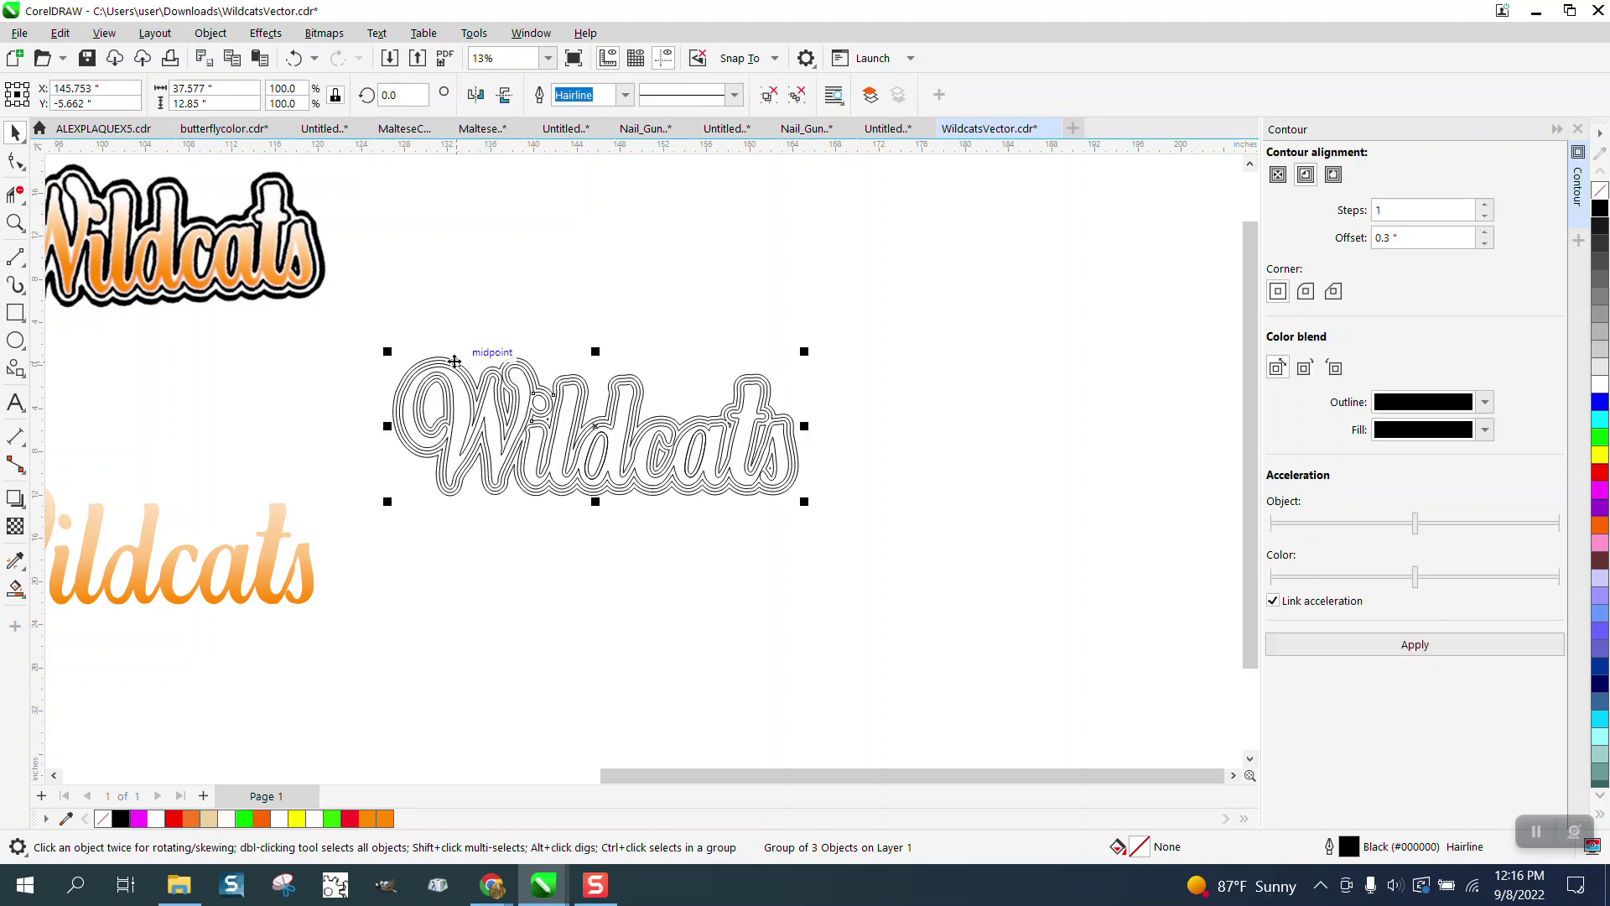
{"action": "left_click_drag", "start_coordinate": [458, 363], "coordinate": [459, 244]}
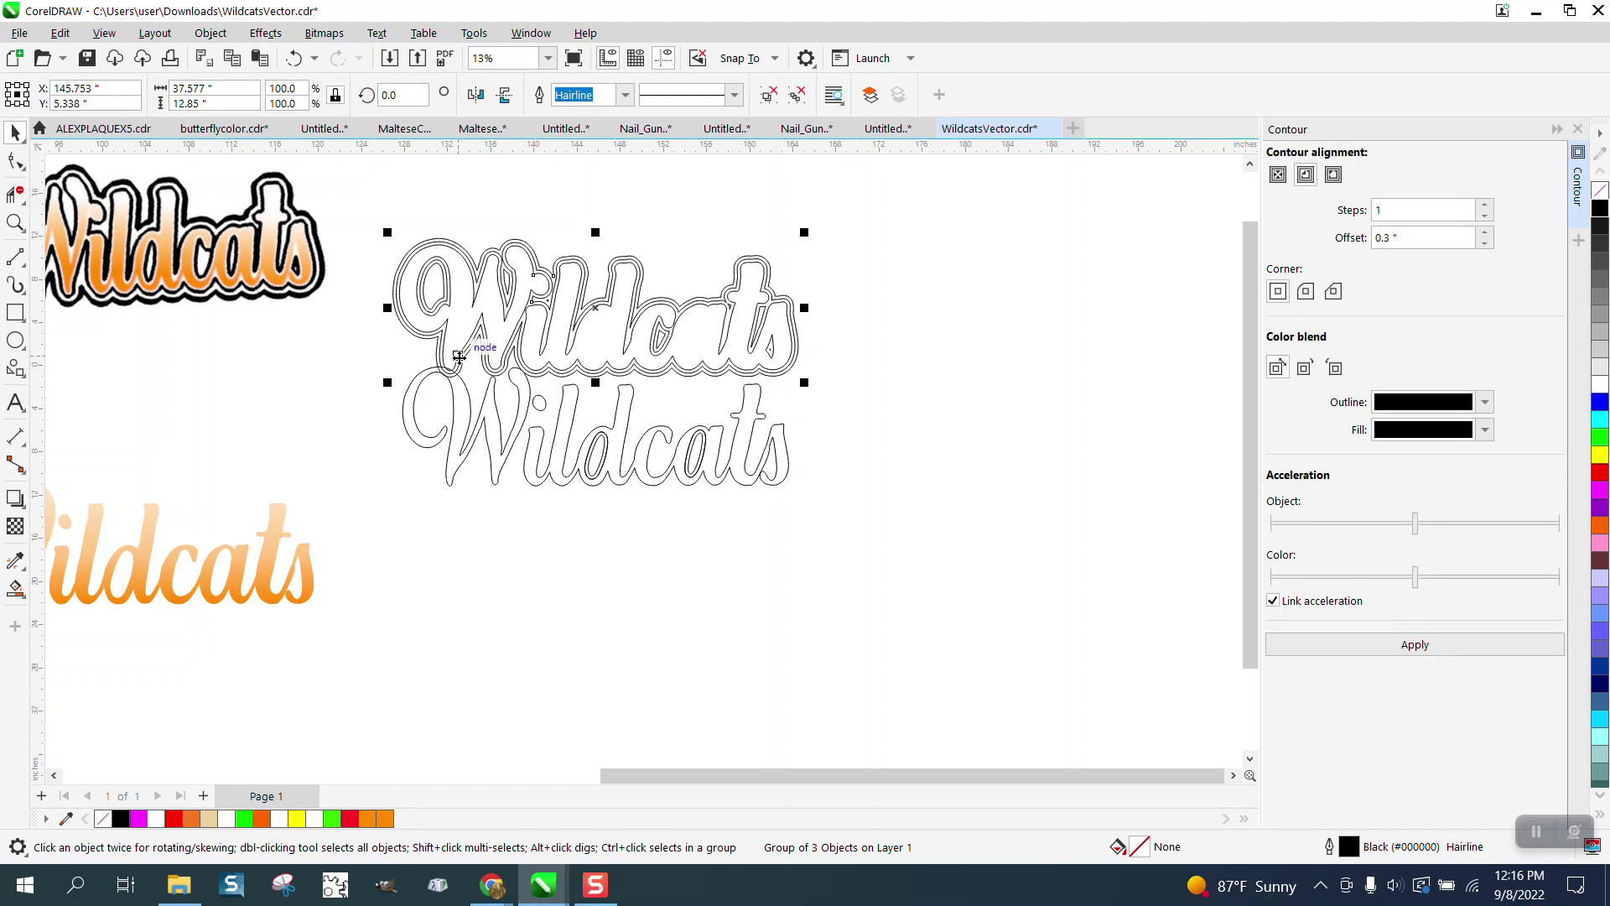
- Ungroup the three contour outlines above the original Wildcats lettering
{"action": "left_click", "coordinate": [210, 33]}
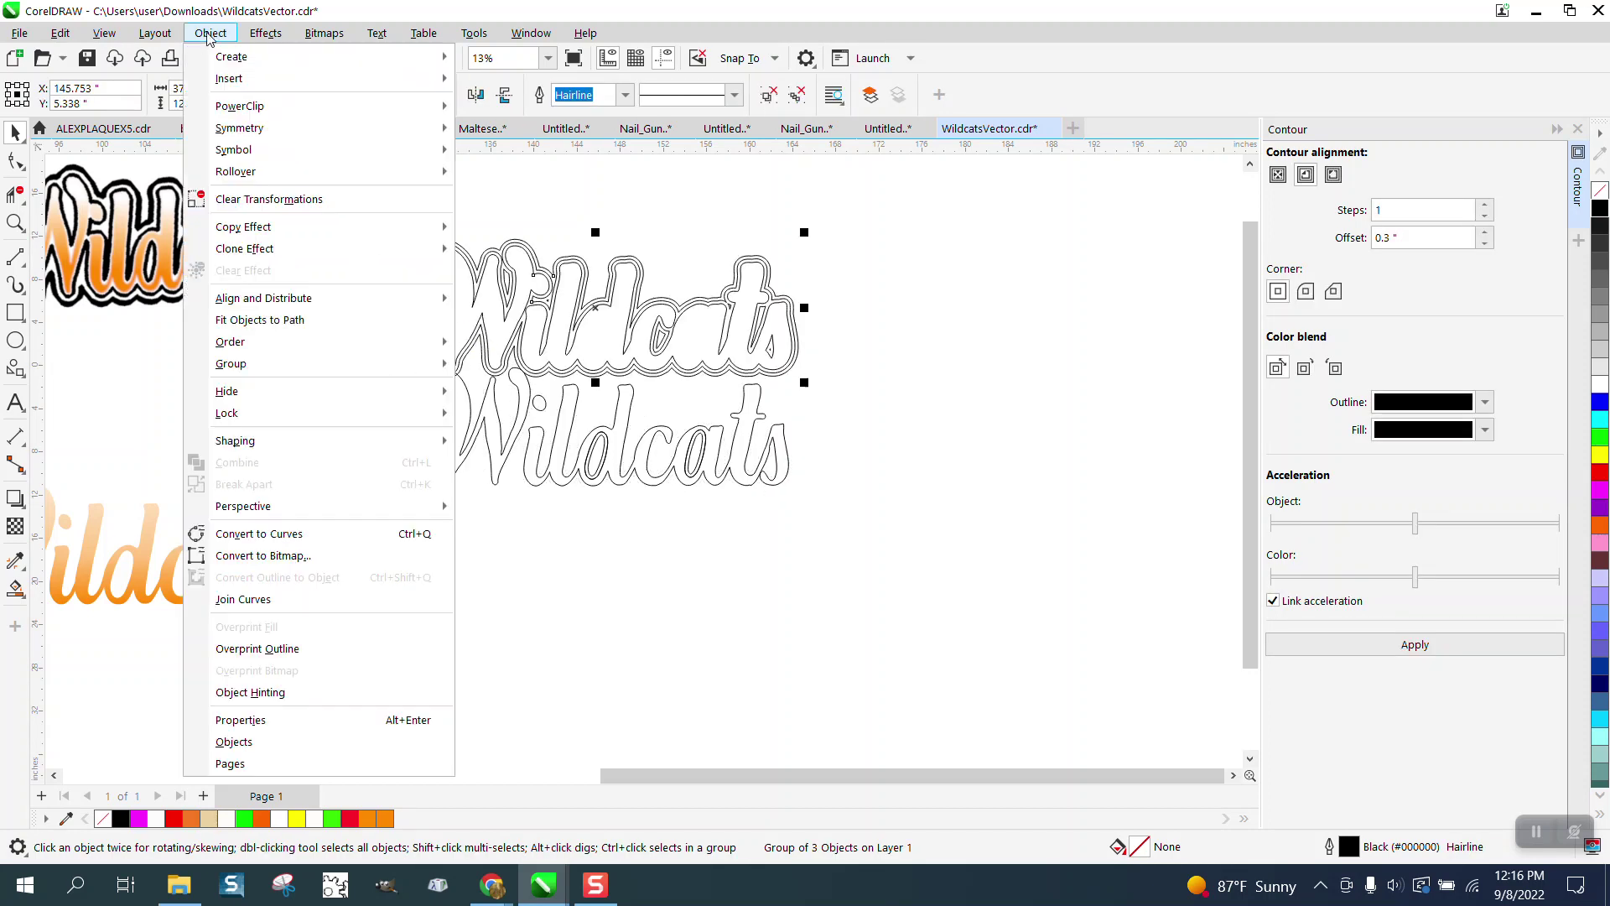
{"action": "left_click", "coordinate": [159, 467]}
{"action": "left_click_drag", "start_coordinate": [375, 249], "coordinate": [928, 438]}
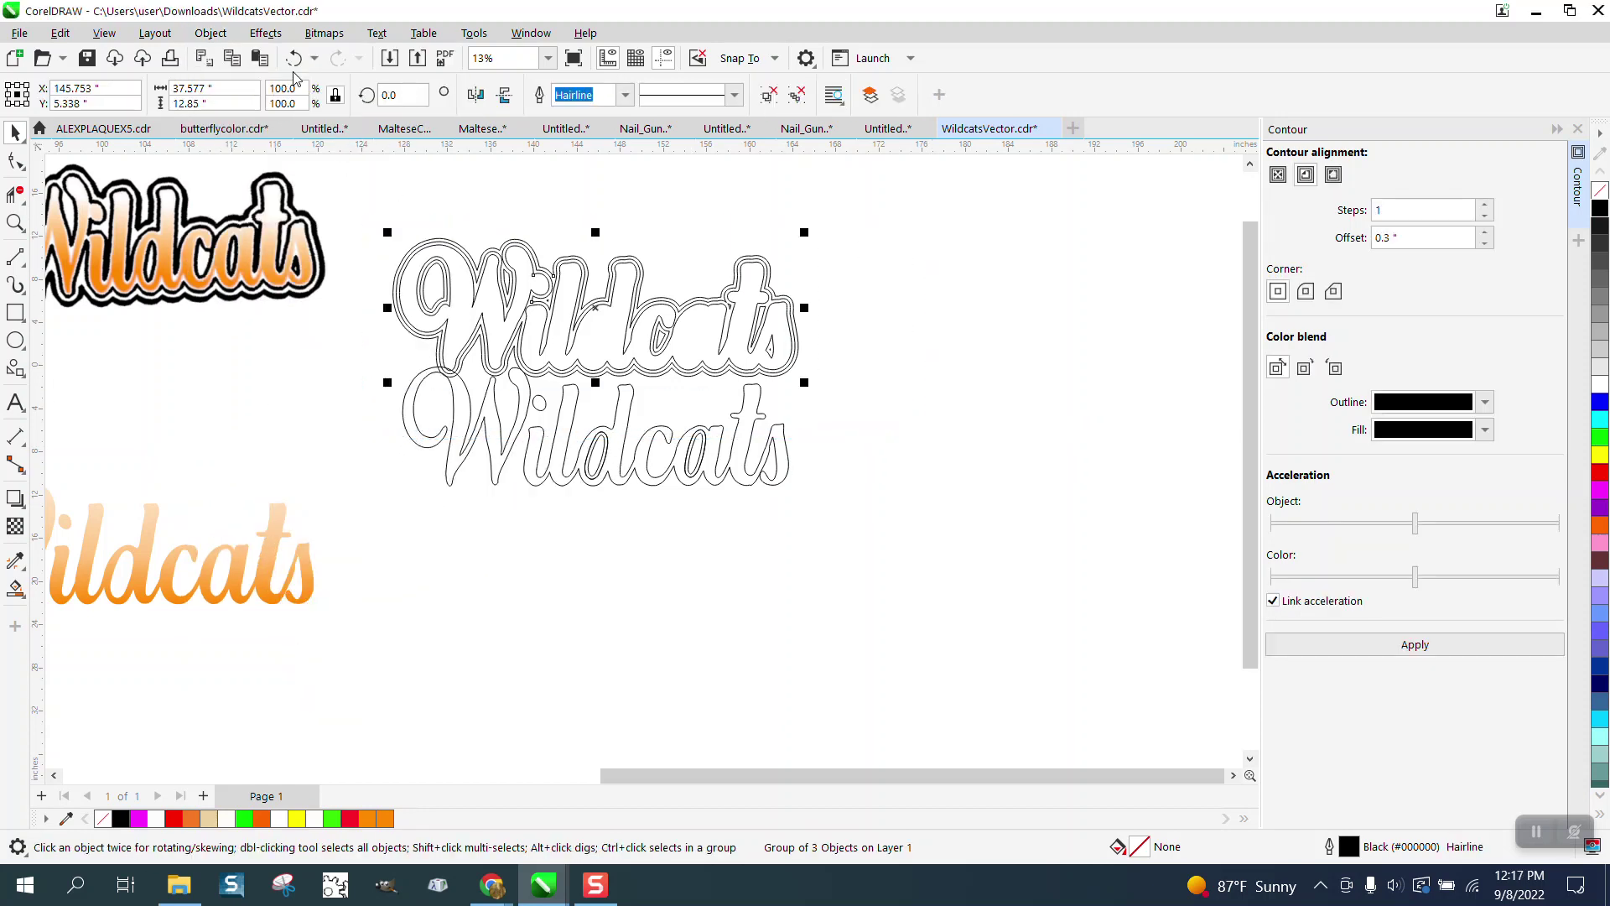
{"action": "left_click", "coordinate": [209, 34]}
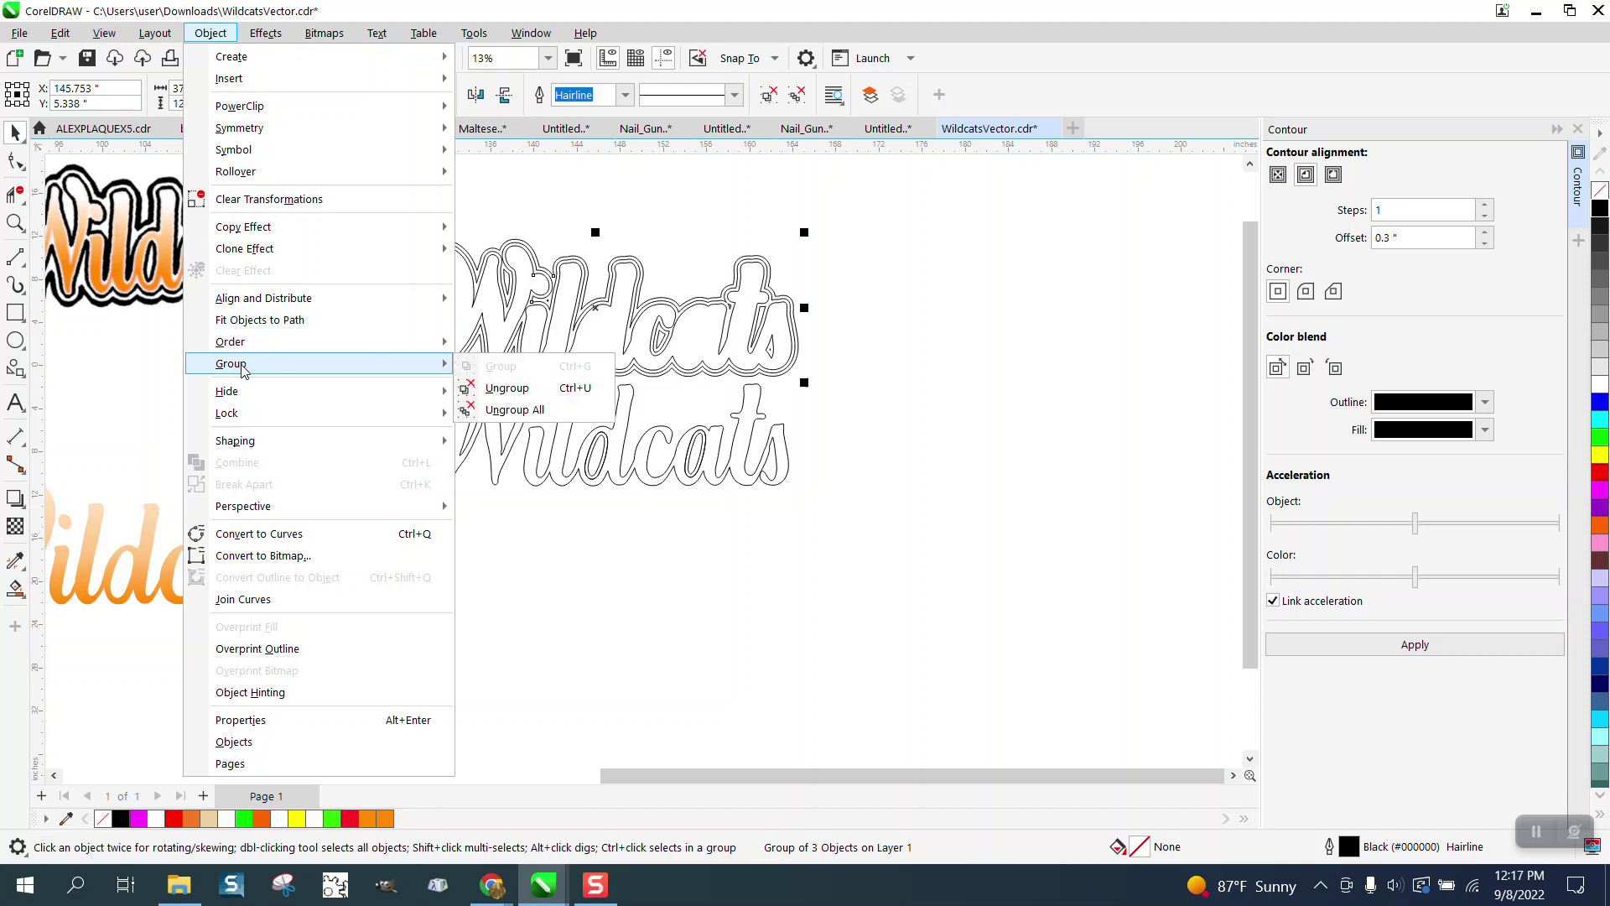
{"action": "left_click", "coordinate": [470, 385]}
{"action": "left_click", "coordinate": [257, 371]}
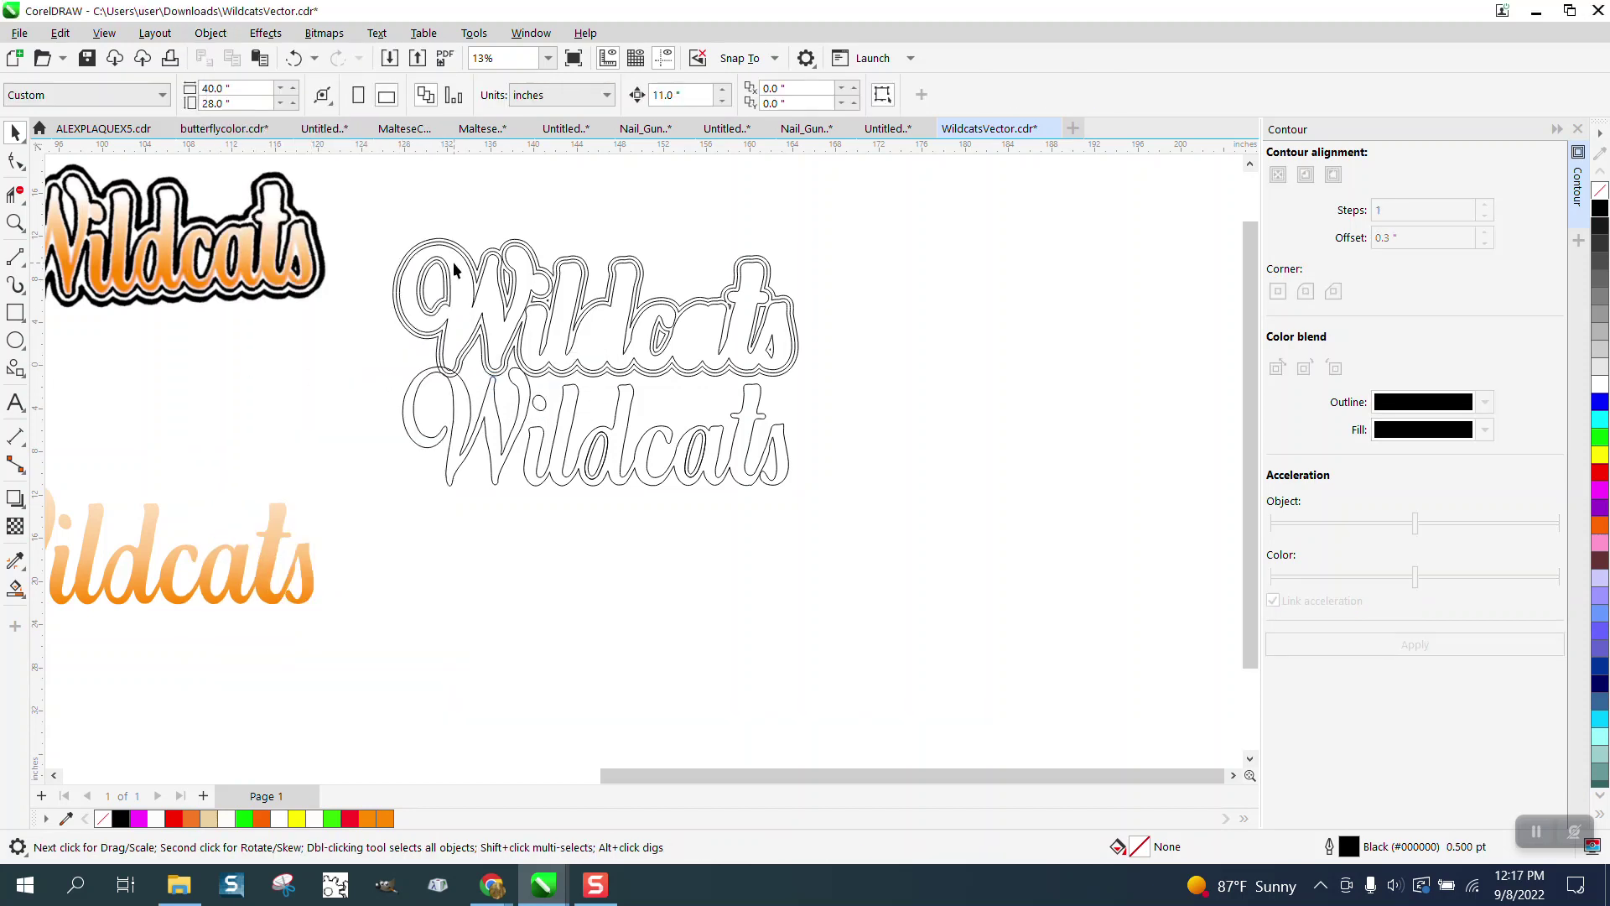
- Move the outermost contour 11 inches up and the other two contours 11 inches down onto the original lettering
{"action": "left_click", "coordinate": [459, 249]}
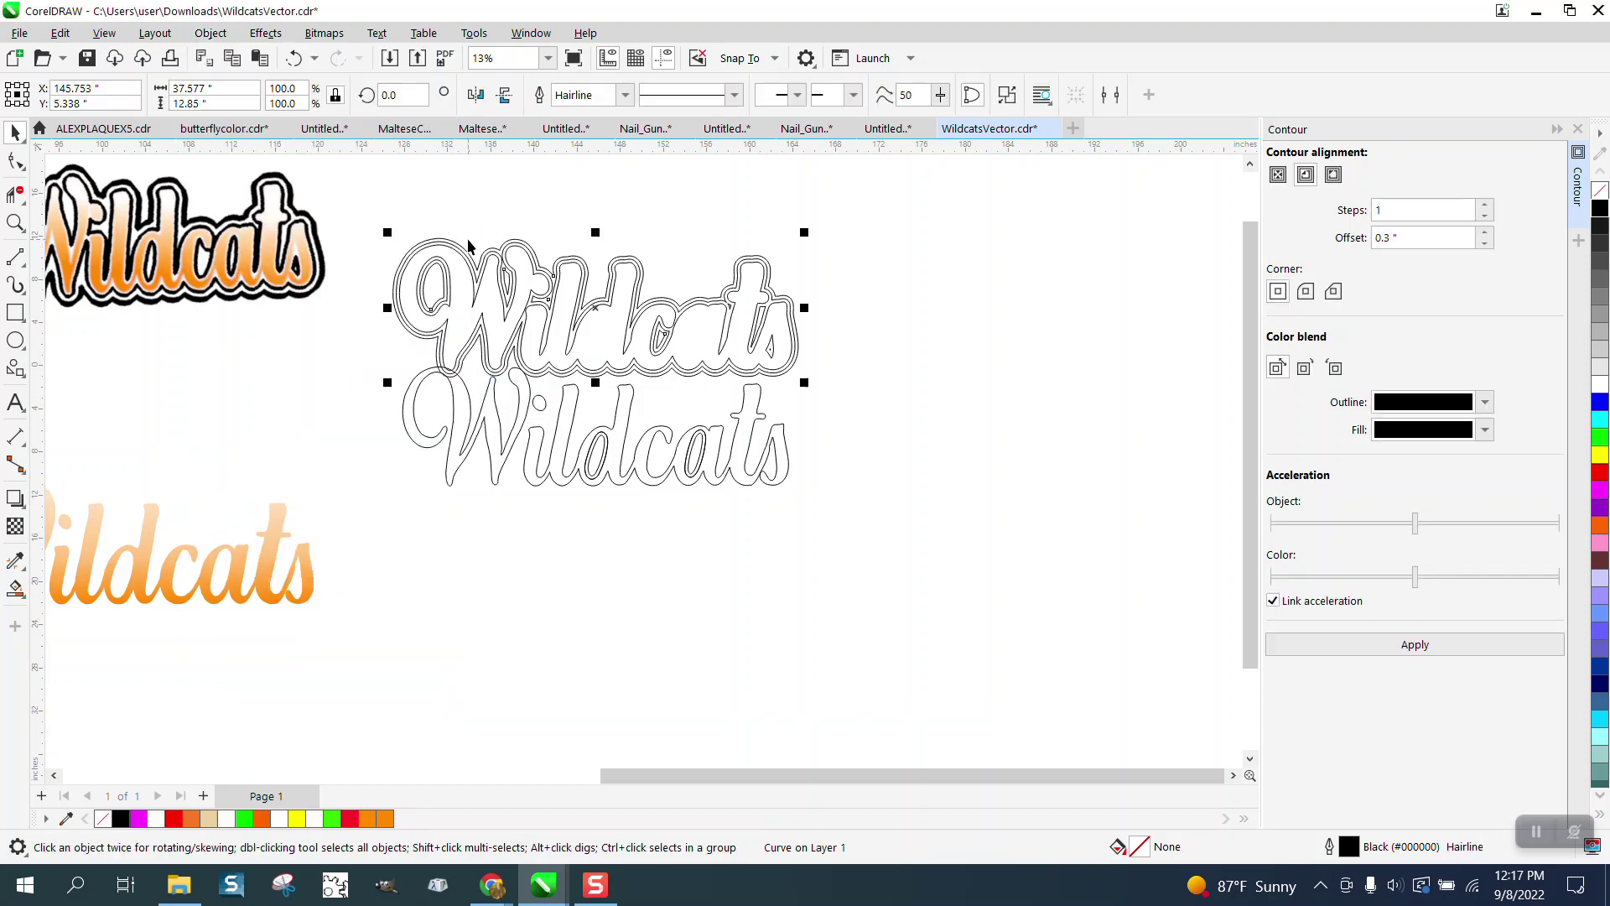
{"action": "left_click_drag", "start_coordinate": [470, 245], "coordinate": [468, 245]}
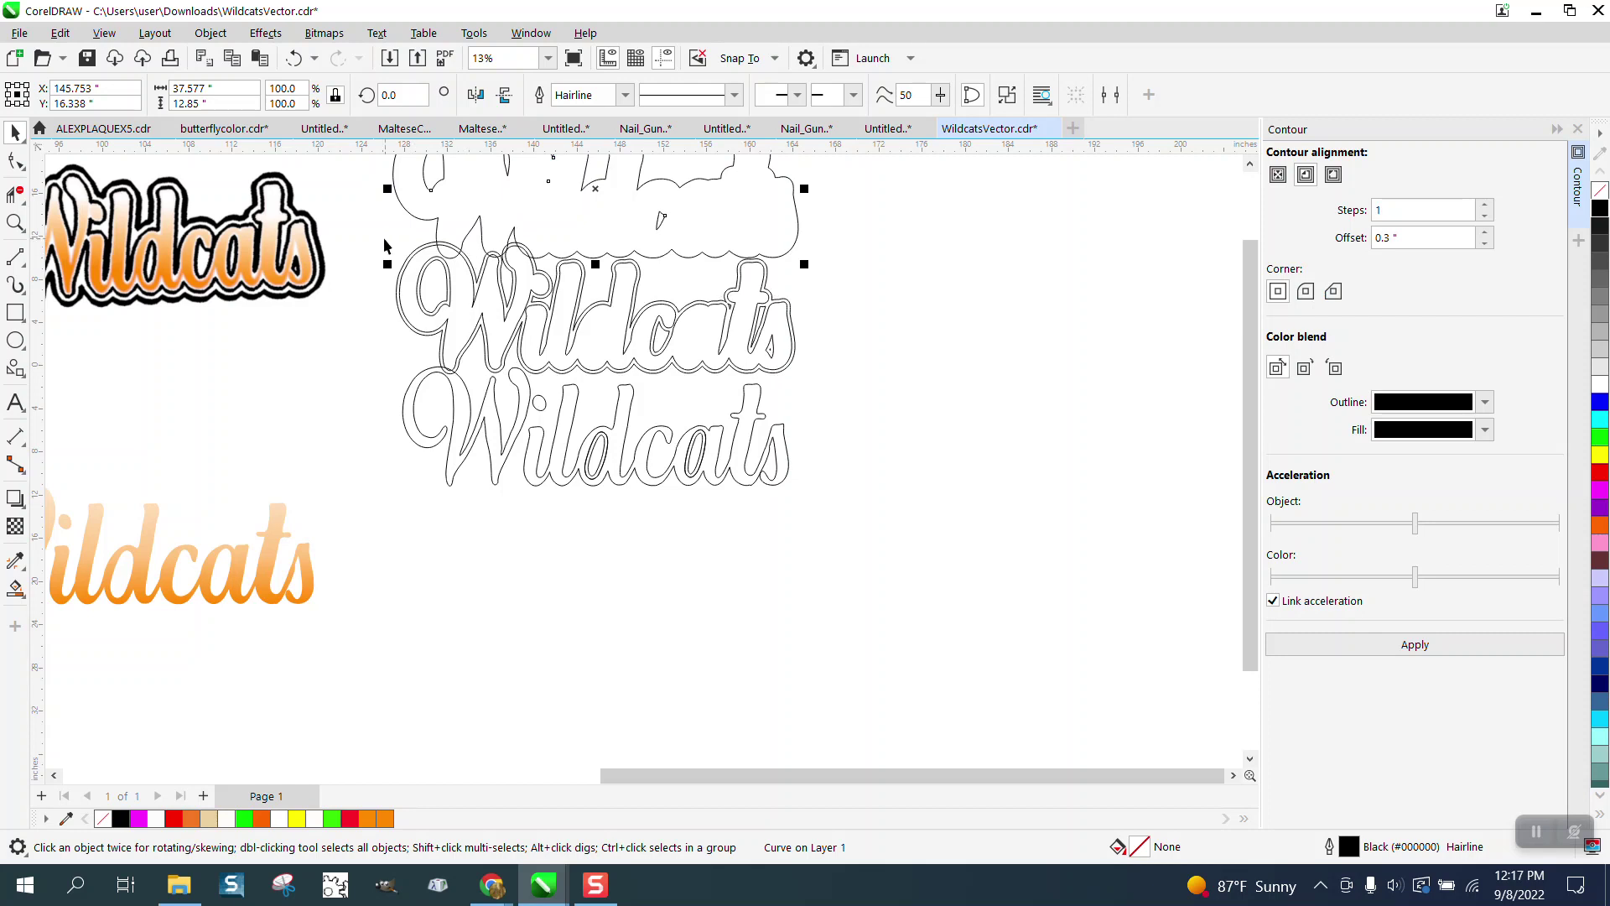
{"action": "left_click_drag", "start_coordinate": [595, 334], "coordinate": [818, 379]}
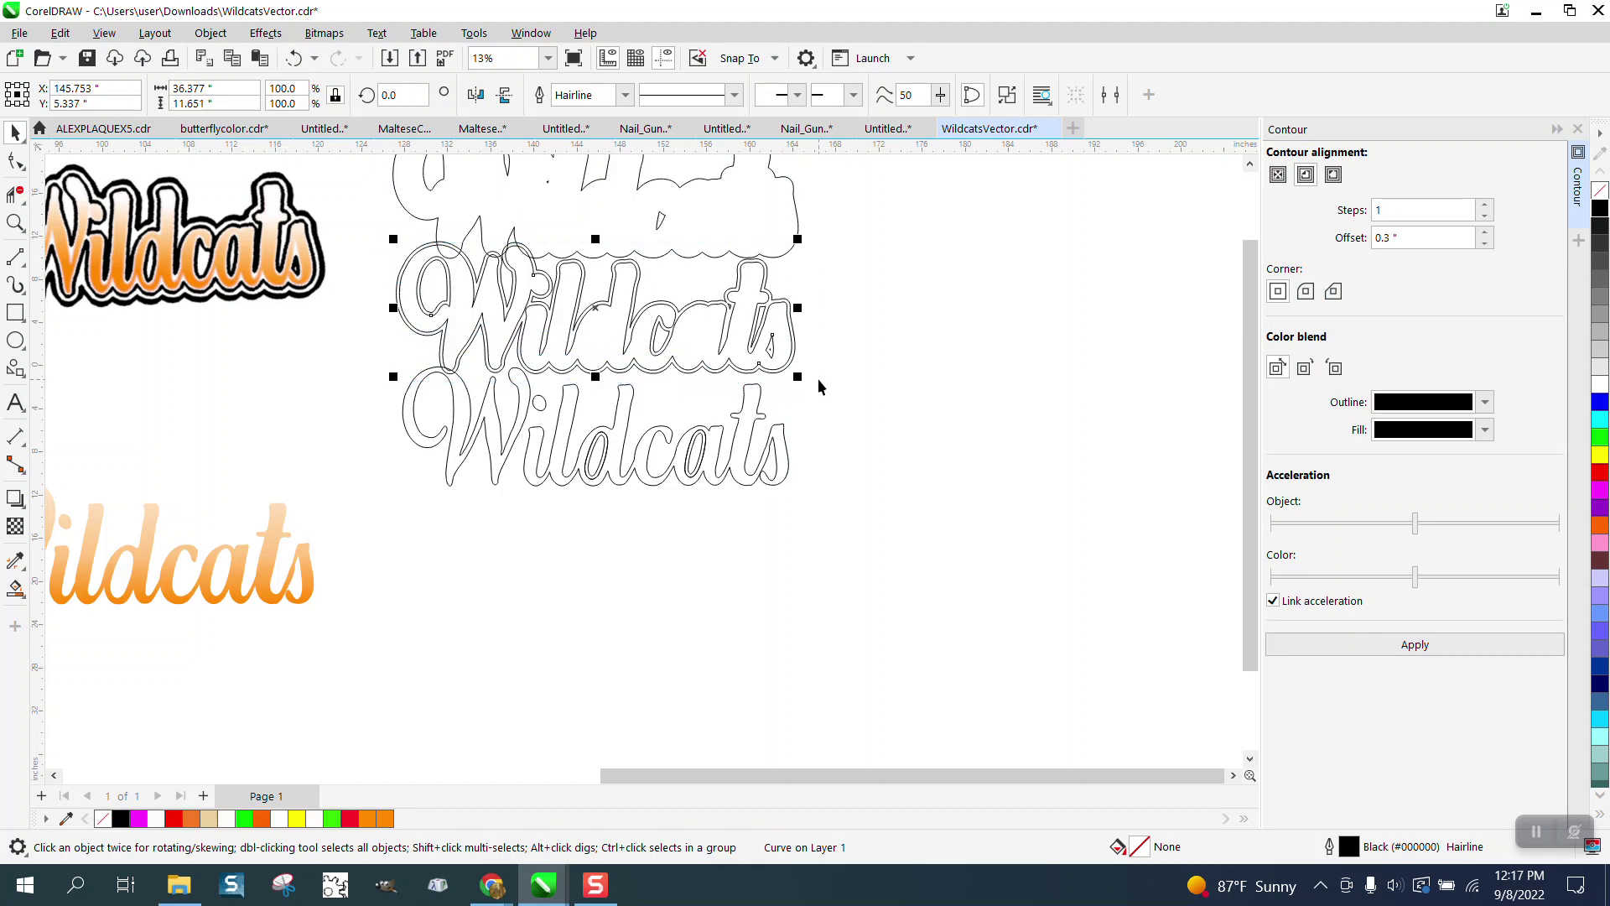
{"action": "key", "text": "ctrl+z"}
{"action": "left_click", "coordinate": [793, 342]}
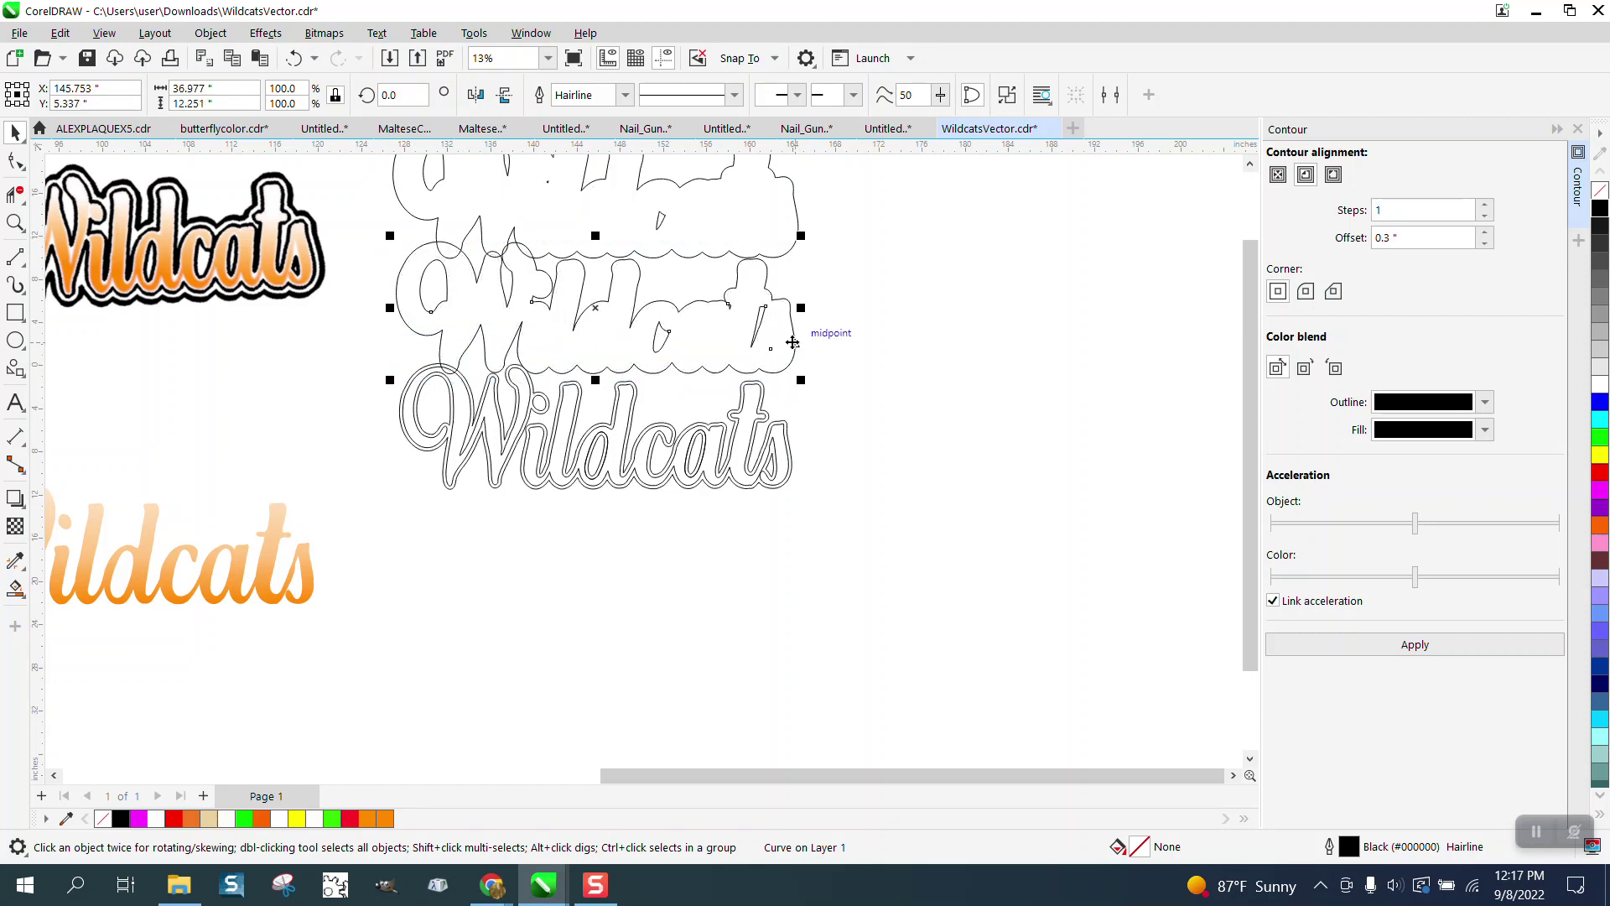
{"action": "key", "text": "ctrl+z"}
- Break the outermost contour apart into separate curves
{"action": "left_click", "coordinate": [668, 225]}
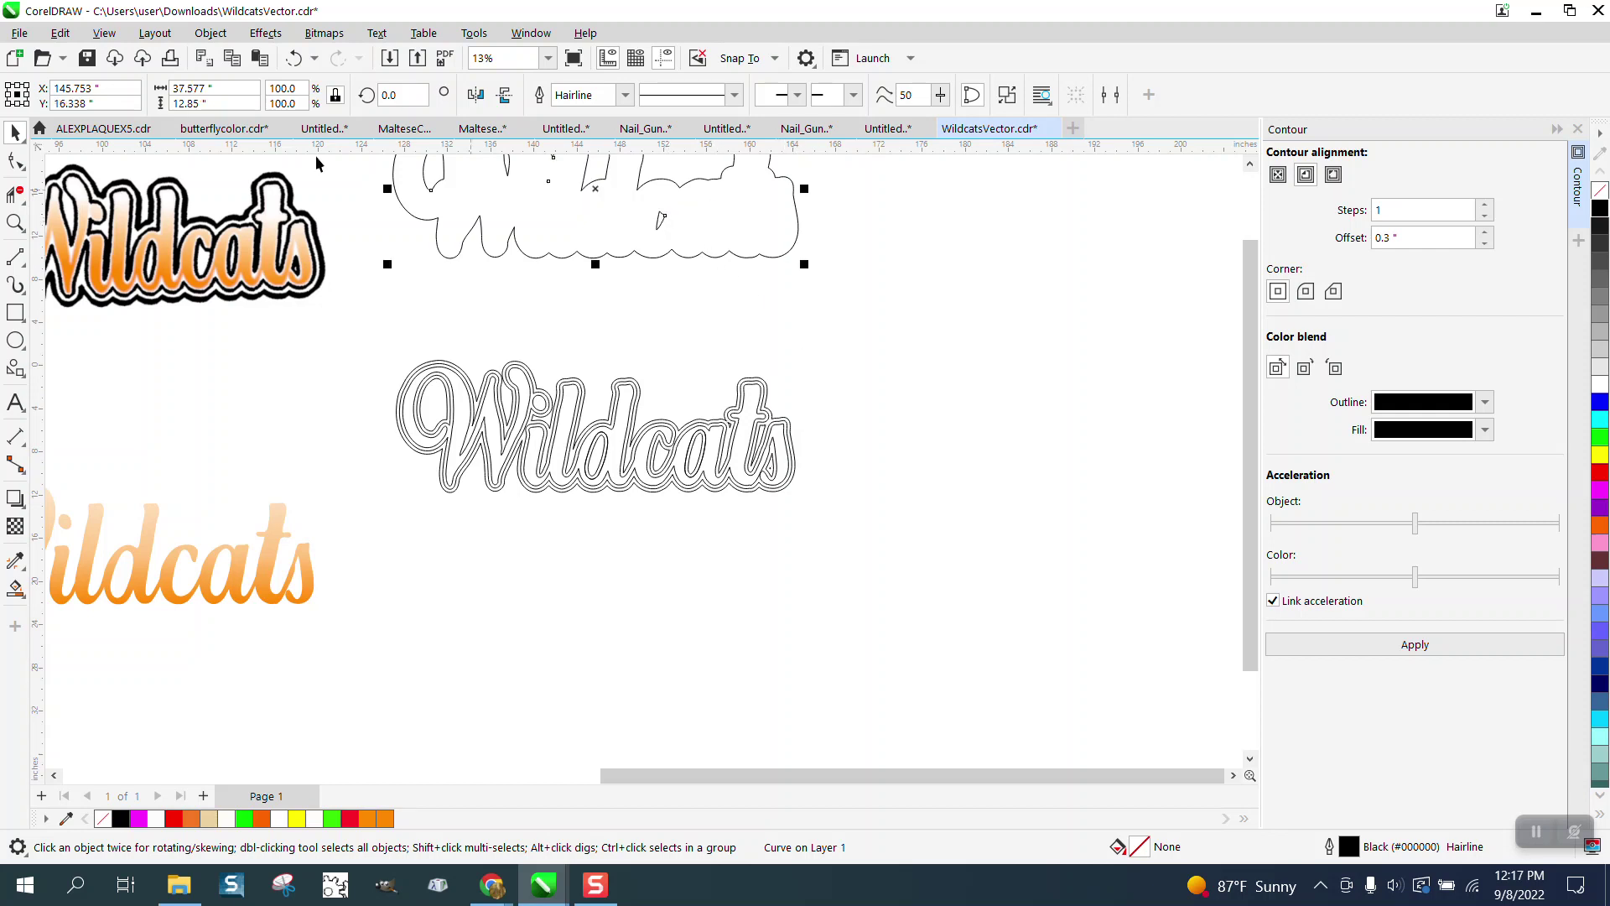
{"action": "left_click", "coordinate": [211, 33]}
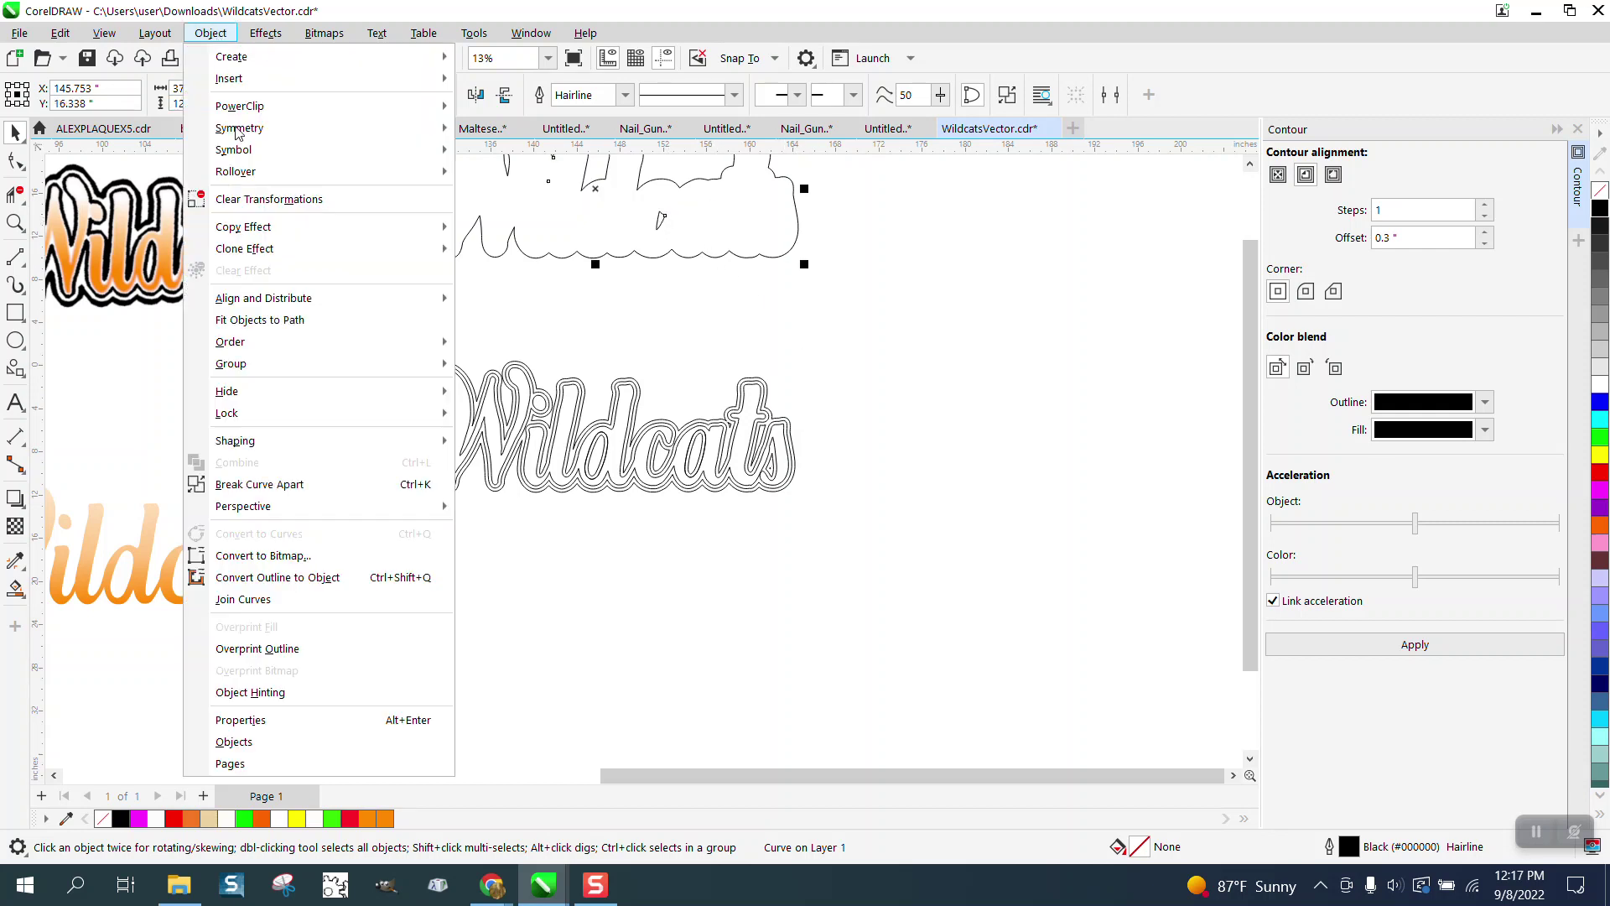
{"action": "left_click", "coordinate": [294, 484]}
{"action": "left_click", "coordinate": [702, 310]}
- Delete the small stray shapes inside the outermost contour, keeping the oval opening of the W
{"action": "left_click", "coordinate": [660, 227]}
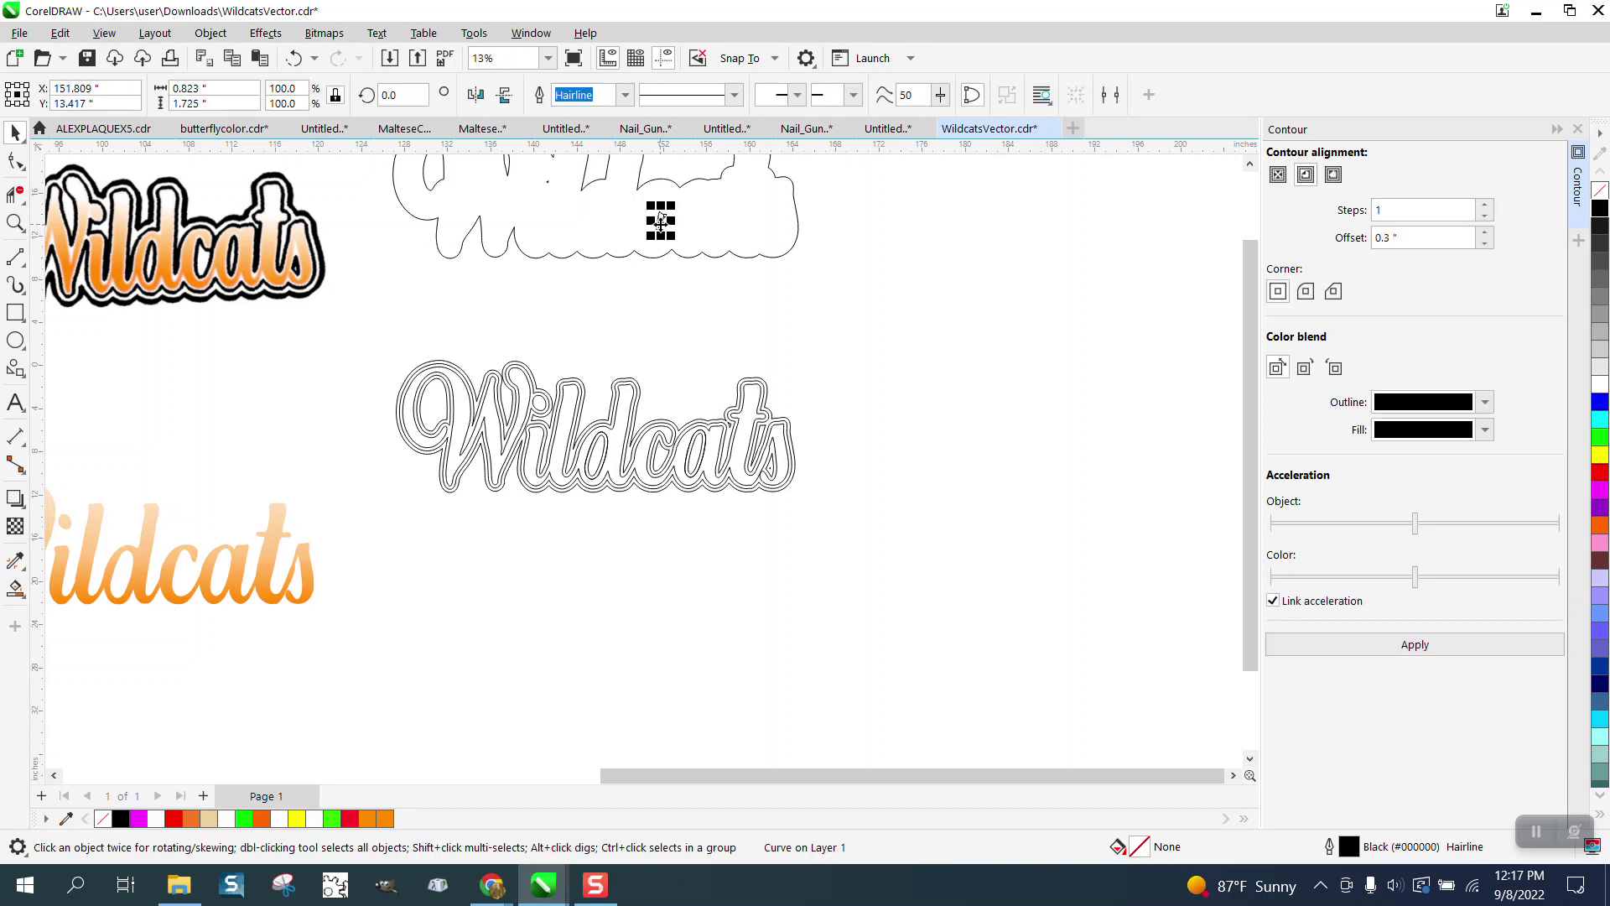
{"action": "left_click", "coordinate": [686, 275]}
{"action": "scroll", "coordinate": [576, 213], "scroll_direction": "down", "scroll_amount": 1}
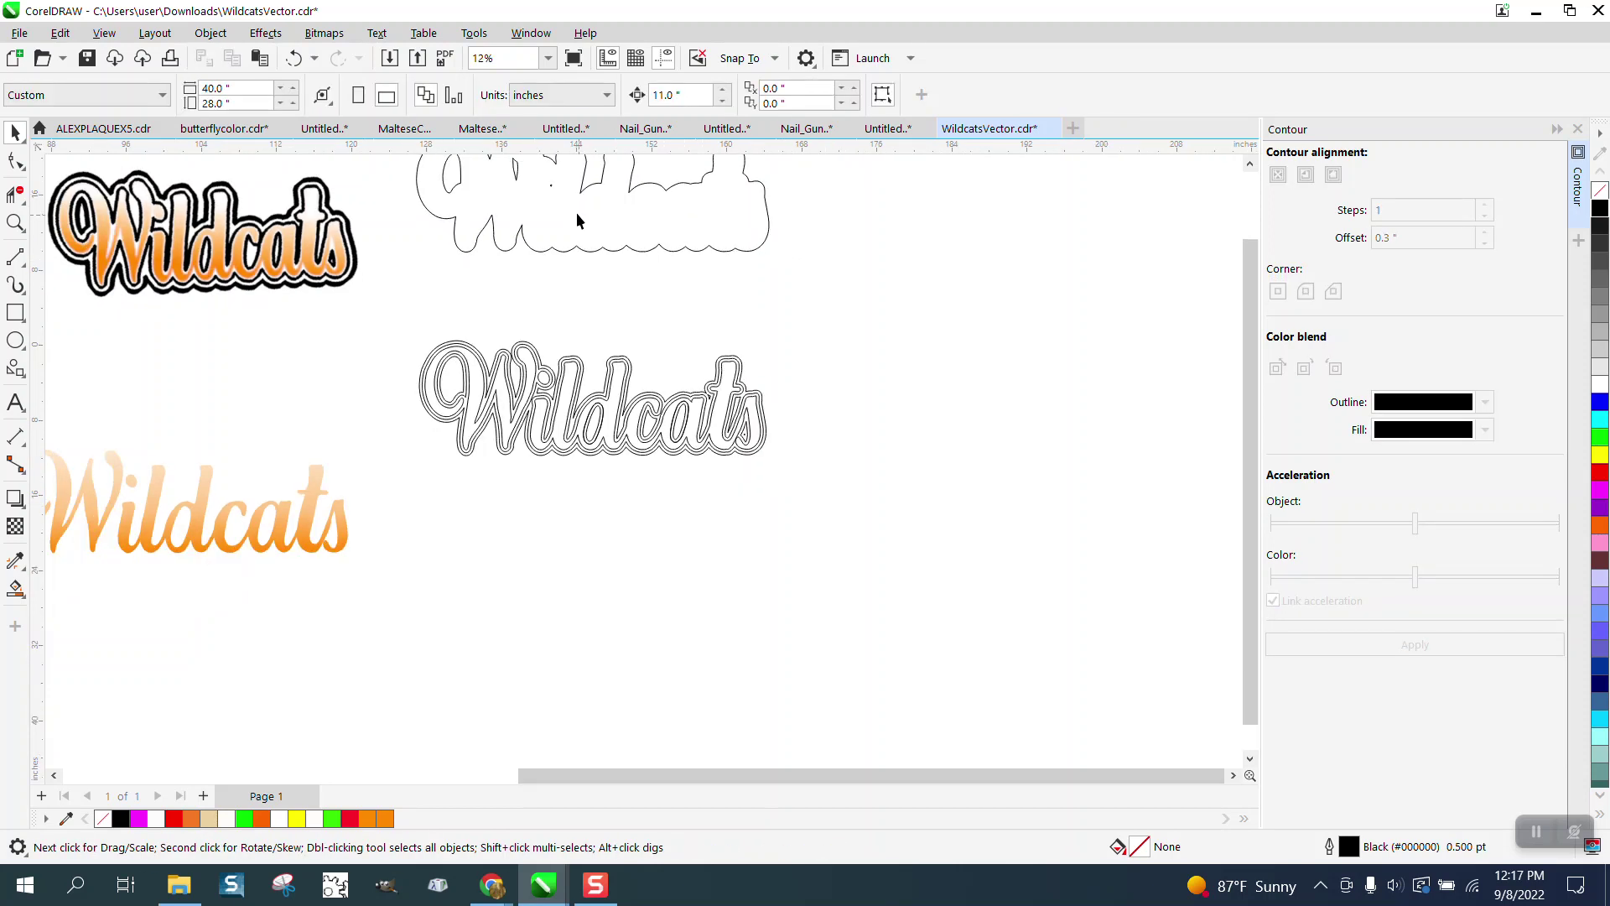
{"action": "left_click", "coordinate": [557, 203]}
{"action": "scroll", "coordinate": [579, 233], "scroll_direction": "down", "scroll_amount": 2}
{"action": "left_click", "coordinate": [579, 233]}
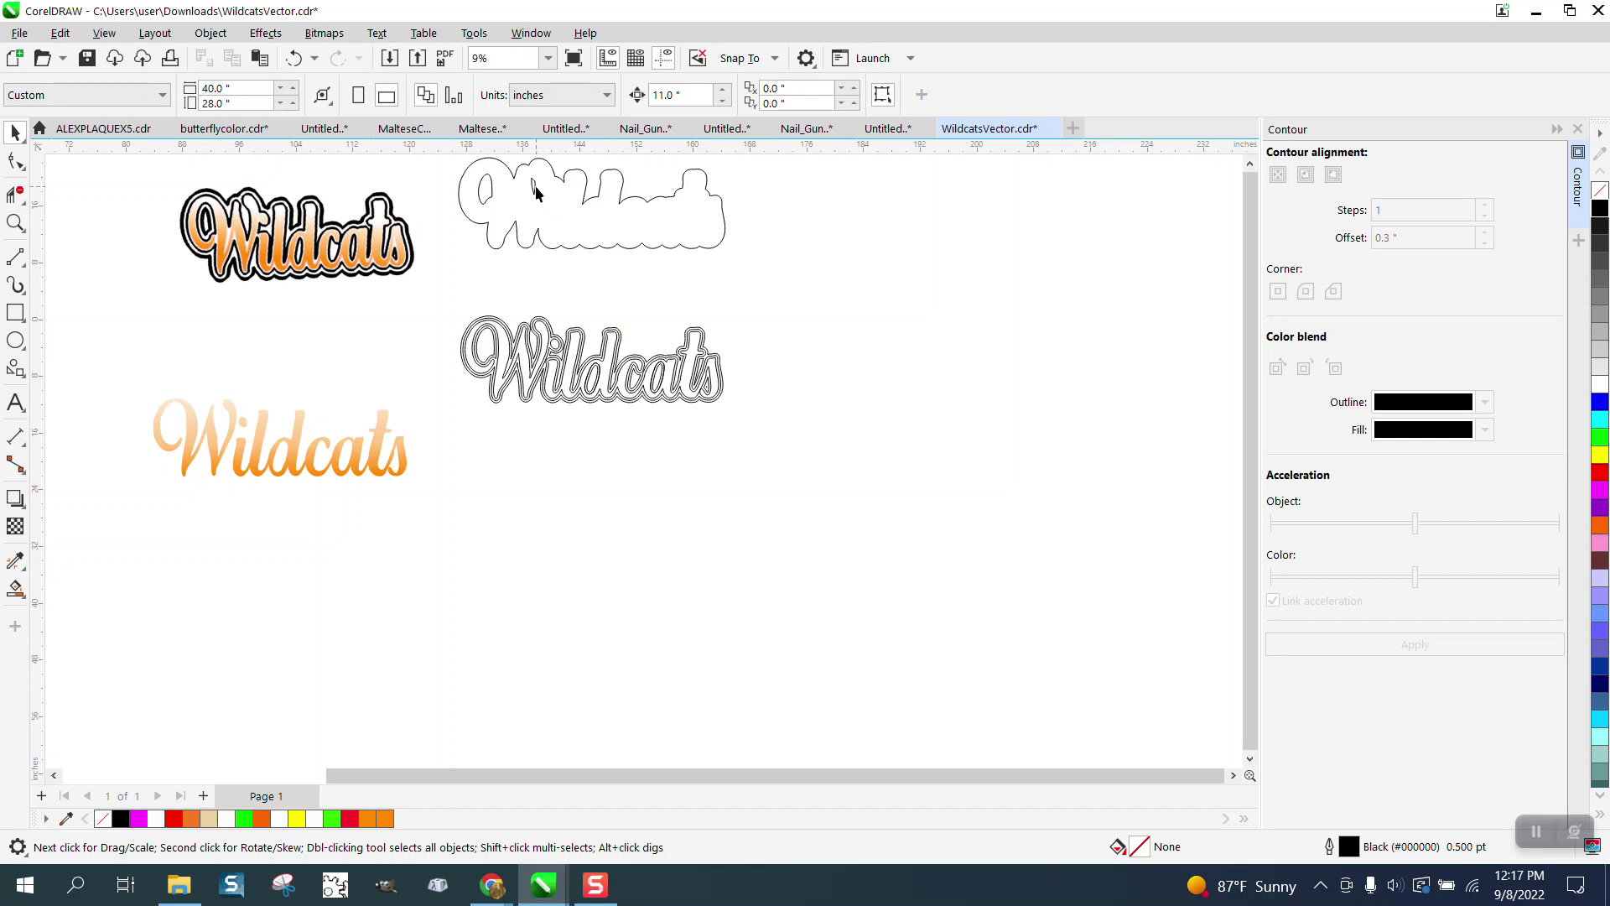
{"action": "left_click", "coordinate": [535, 187]}
{"action": "left_click", "coordinate": [560, 223]}
- Draw a rectangle about 105 by 46 inches over both sets of outlines and fill it with yellow
{"action": "scroll", "coordinate": [763, 395], "scroll_direction": "down", "scroll_amount": 1}
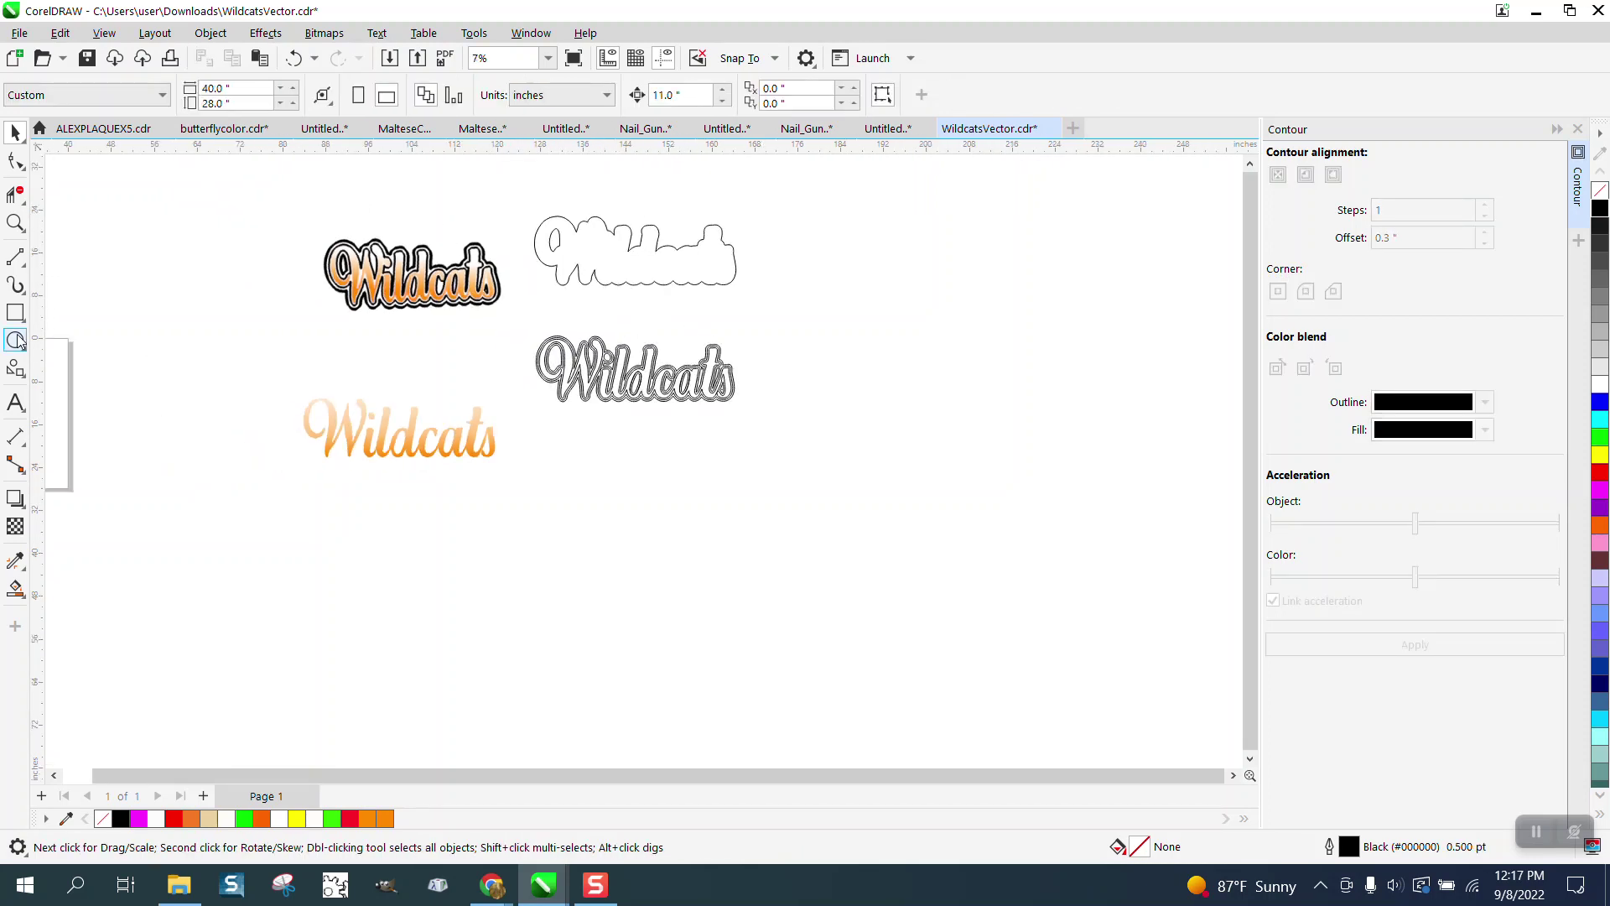
{"action": "left_click", "coordinate": [16, 312]}
{"action": "mouse_move", "coordinate": [511, 196]}
{"action": "left_mouse_down"}
{"action": "mouse_move", "coordinate": [707, 380]}
{"action": "mouse_move", "coordinate": [1075, 443]}
{"action": "left_mouse_up"}
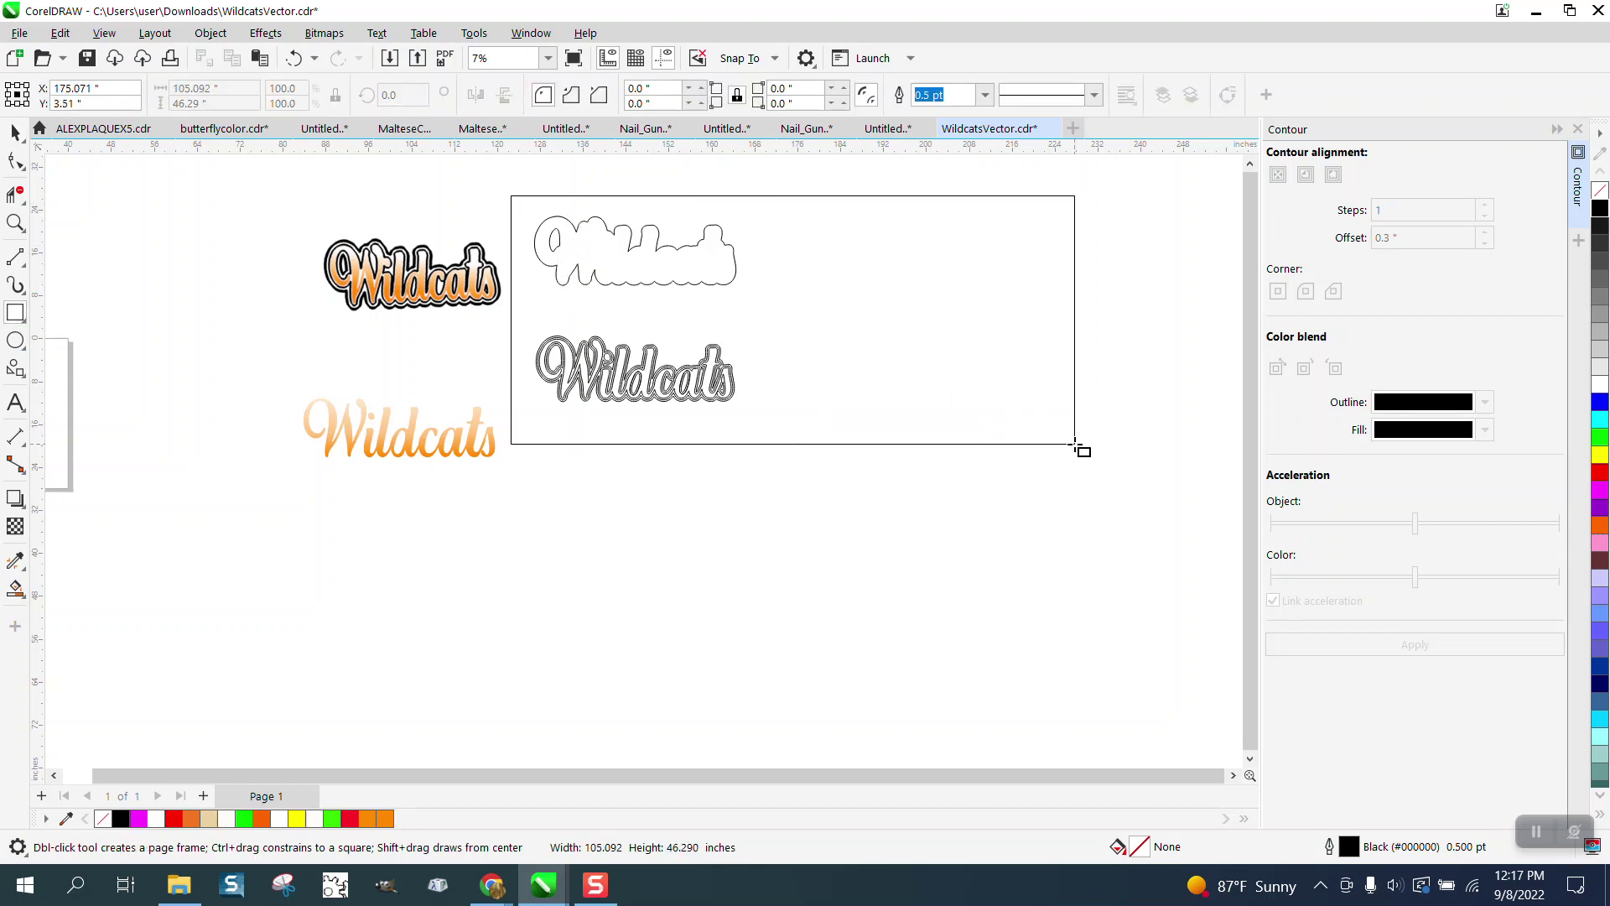
{"action": "left_click", "coordinate": [1598, 457]}
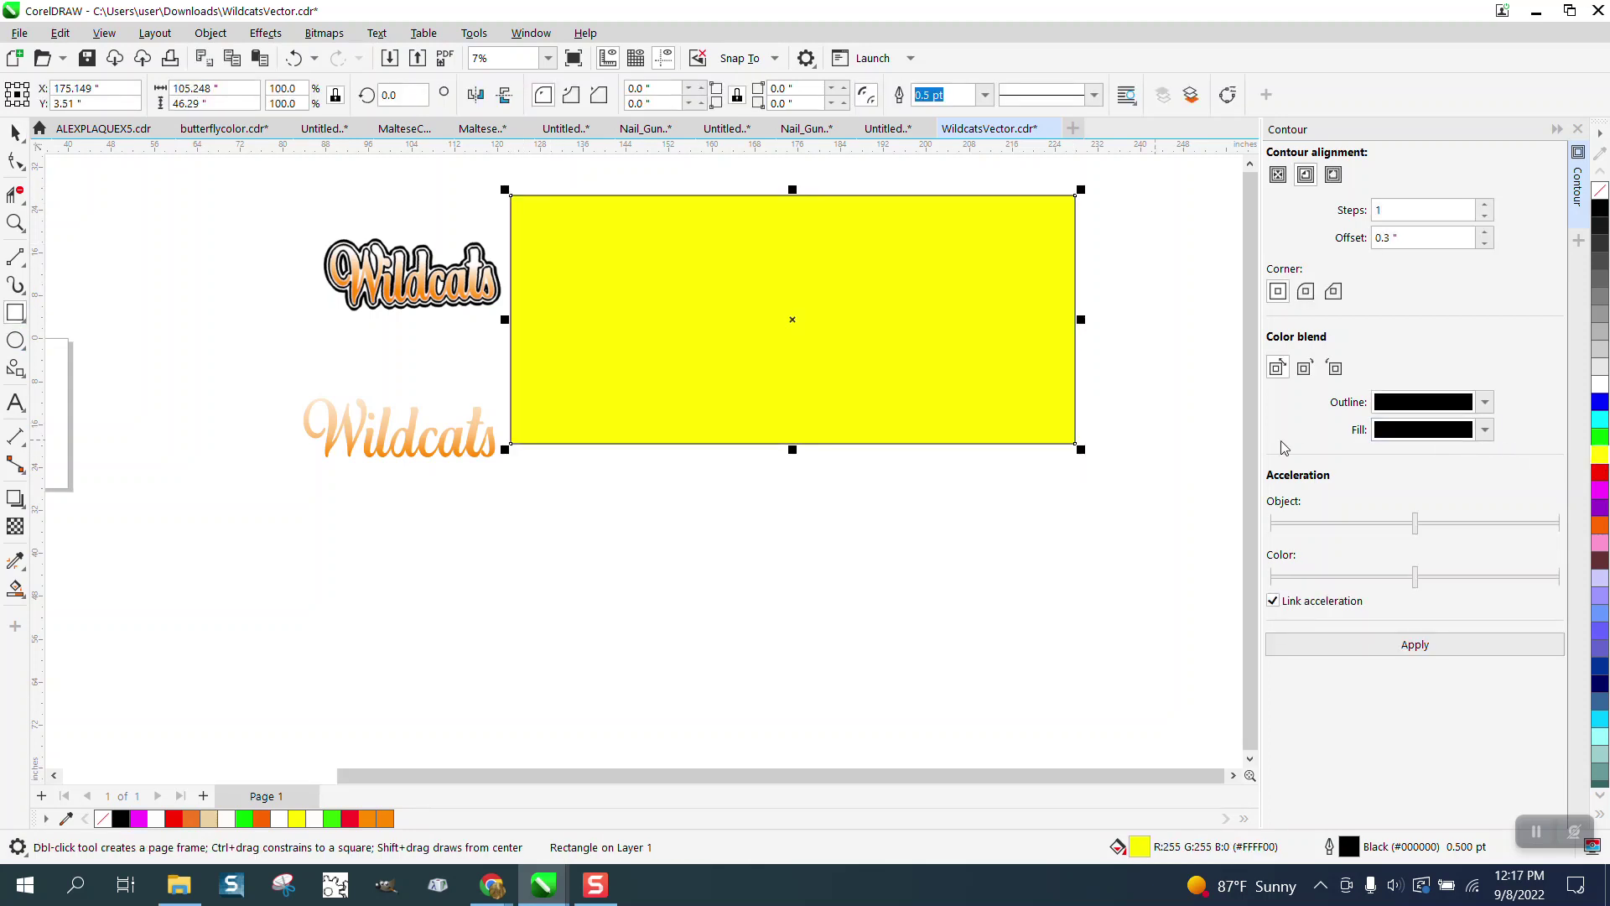
- Send the yellow rectangle to the back of the page behind the outlines
{"action": "left_click", "coordinate": [211, 33]}
{"action": "mouse_move", "coordinate": [402, 342]}
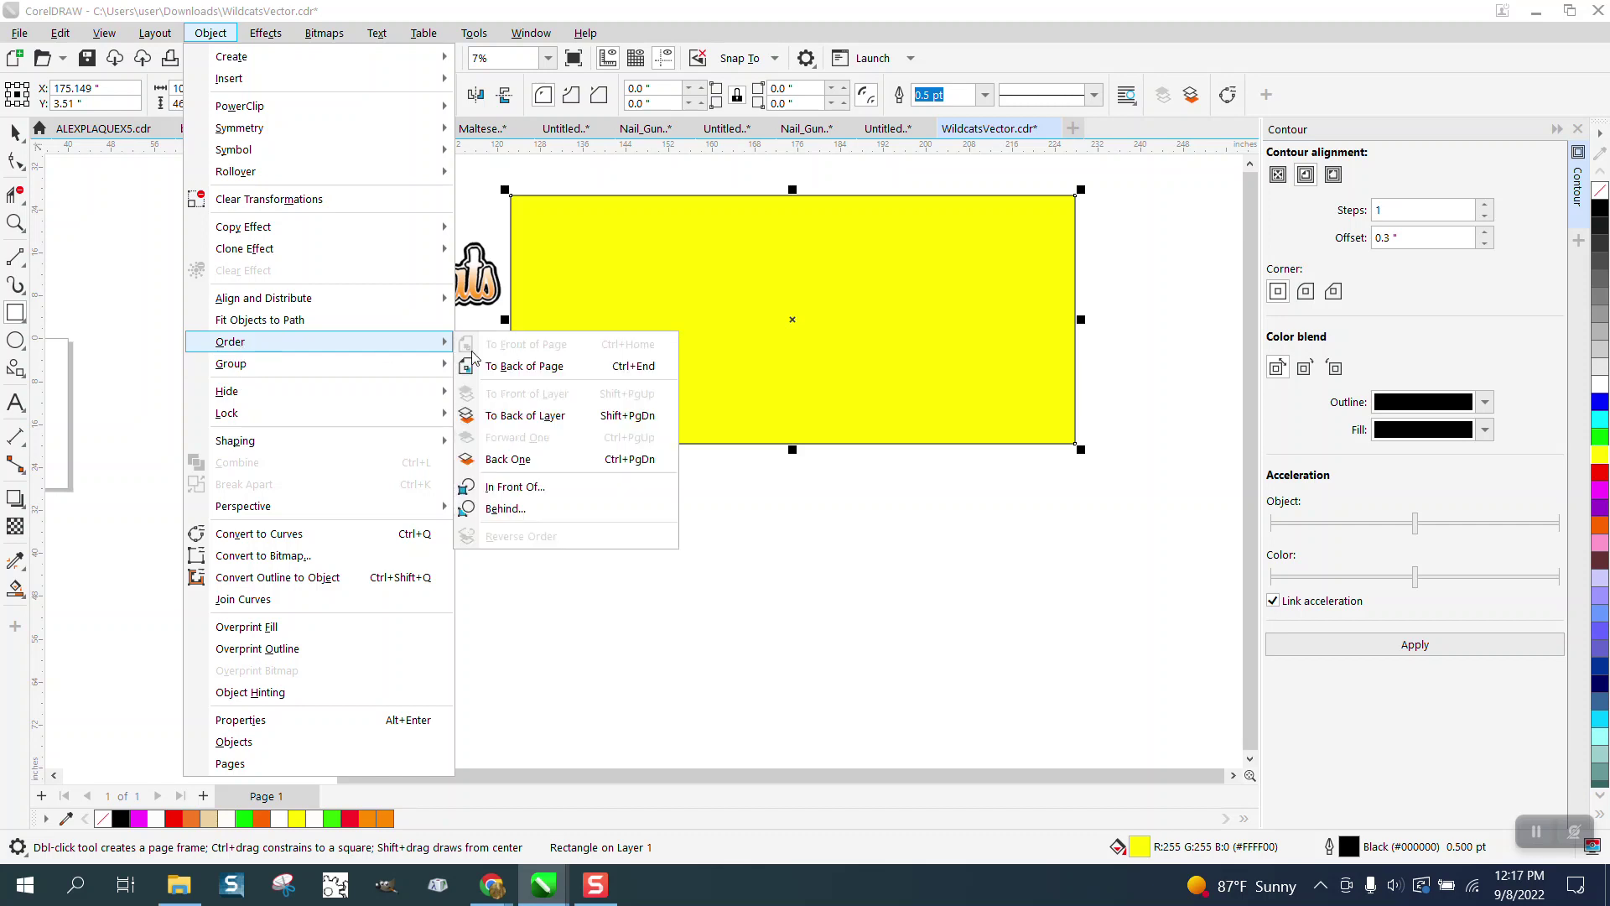
{"action": "left_click", "coordinate": [545, 364]}
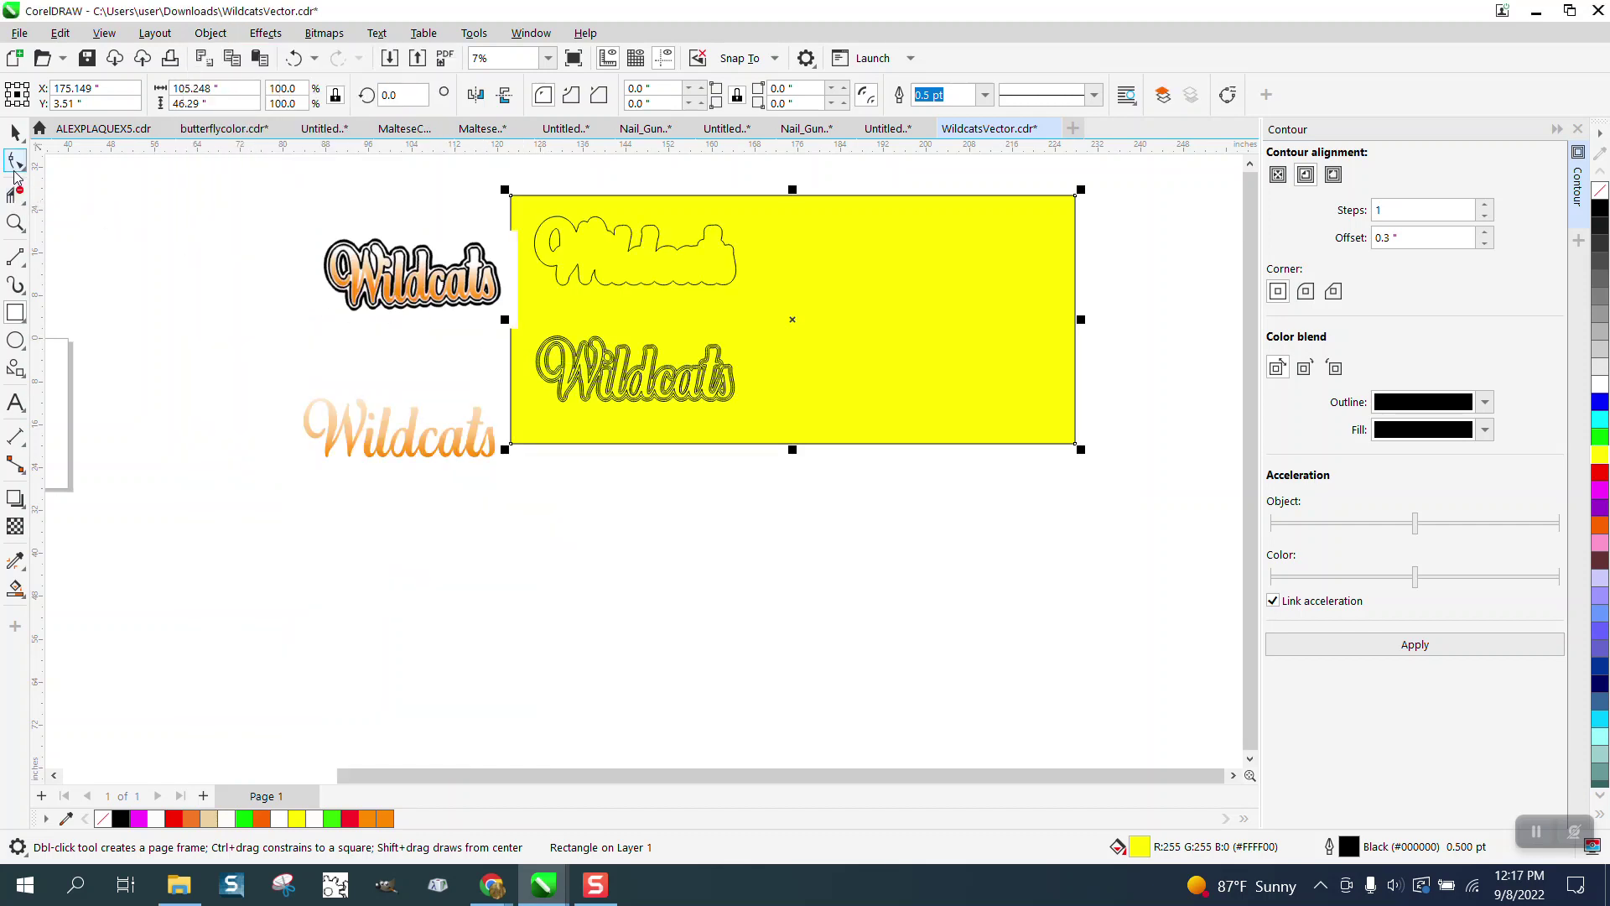
{"action": "left_click", "coordinate": [17, 133]}
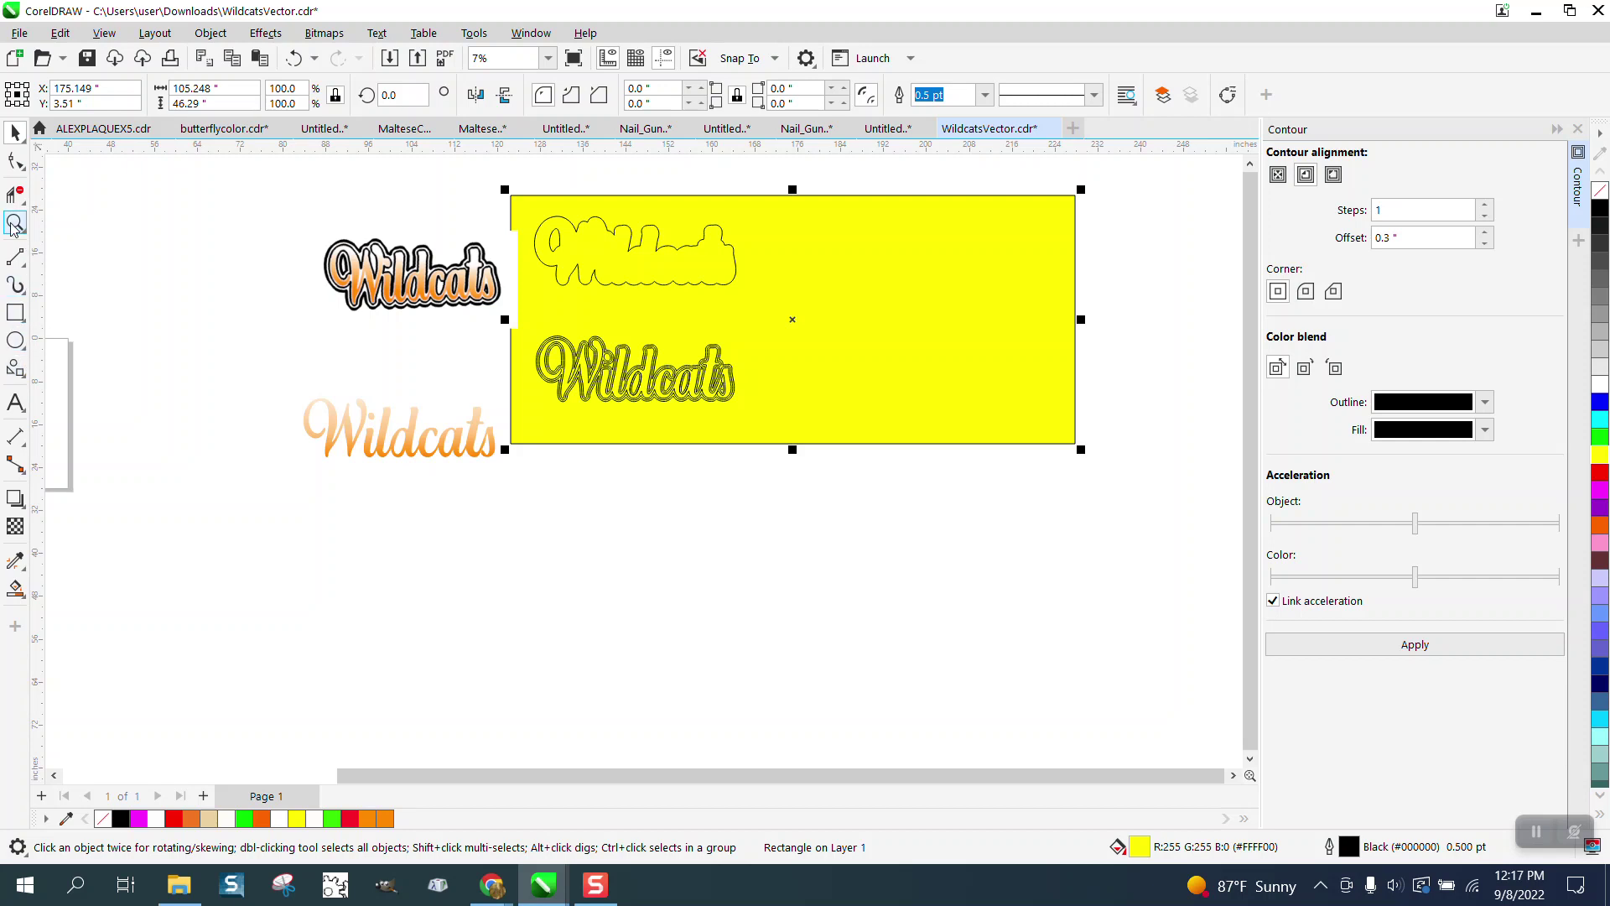
- Smart-fill the outermost contour's area with white and no outline, and move the filled copy 44 inches to the right
{"action": "left_click", "coordinate": [14, 593]}
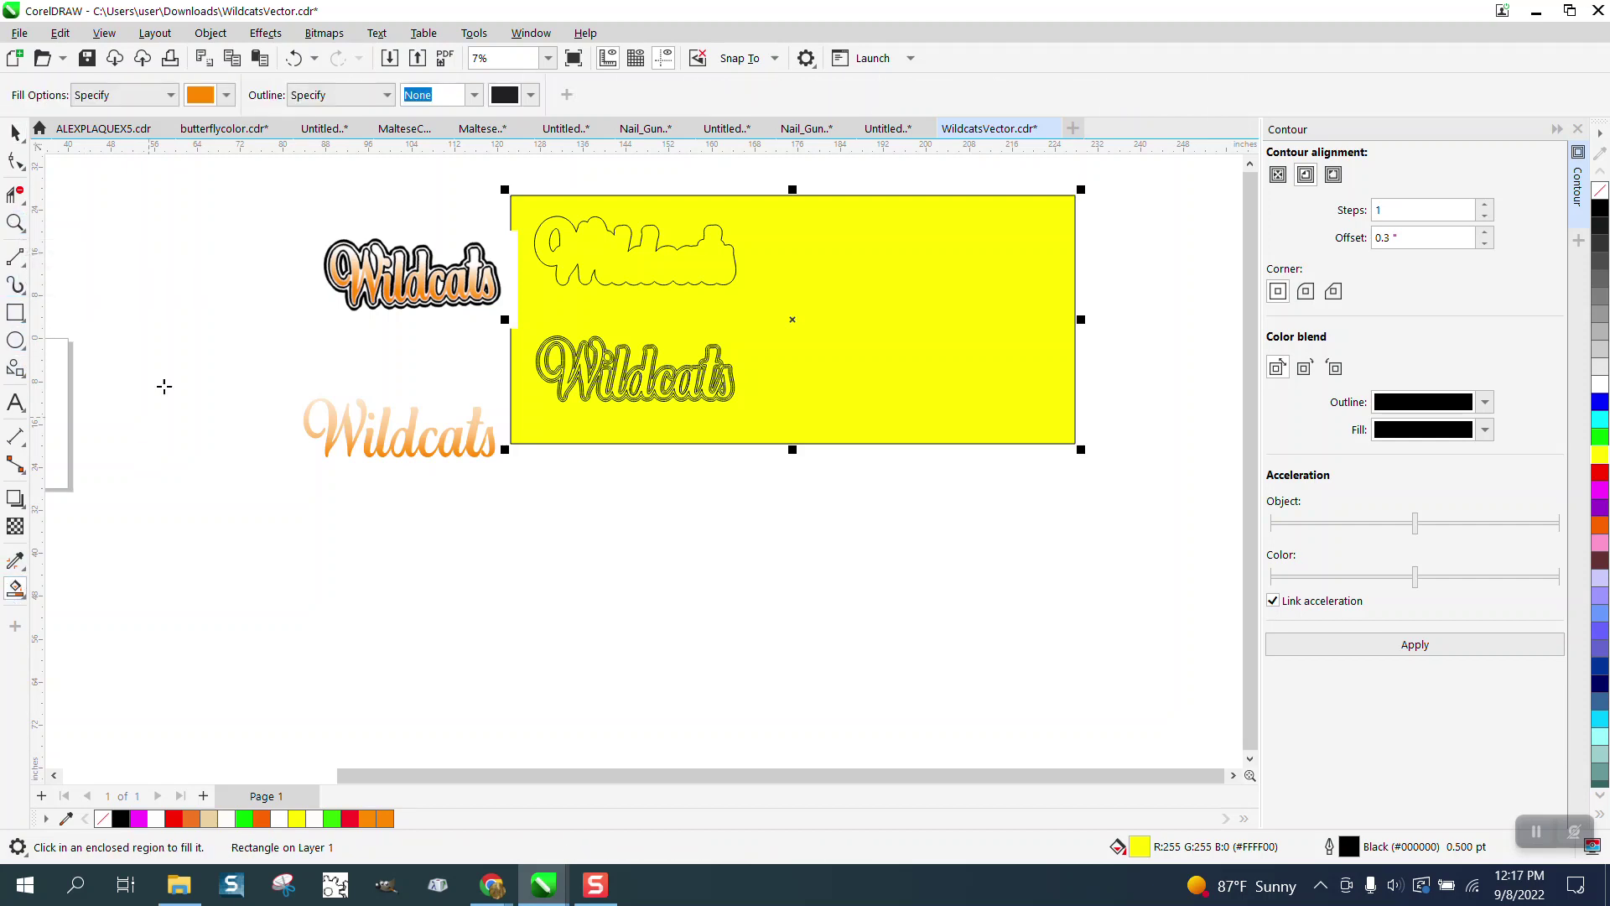
{"action": "left_click", "coordinate": [15, 222]}
{"action": "left_click_drag", "start_coordinate": [505, 215], "coordinate": [935, 493]}
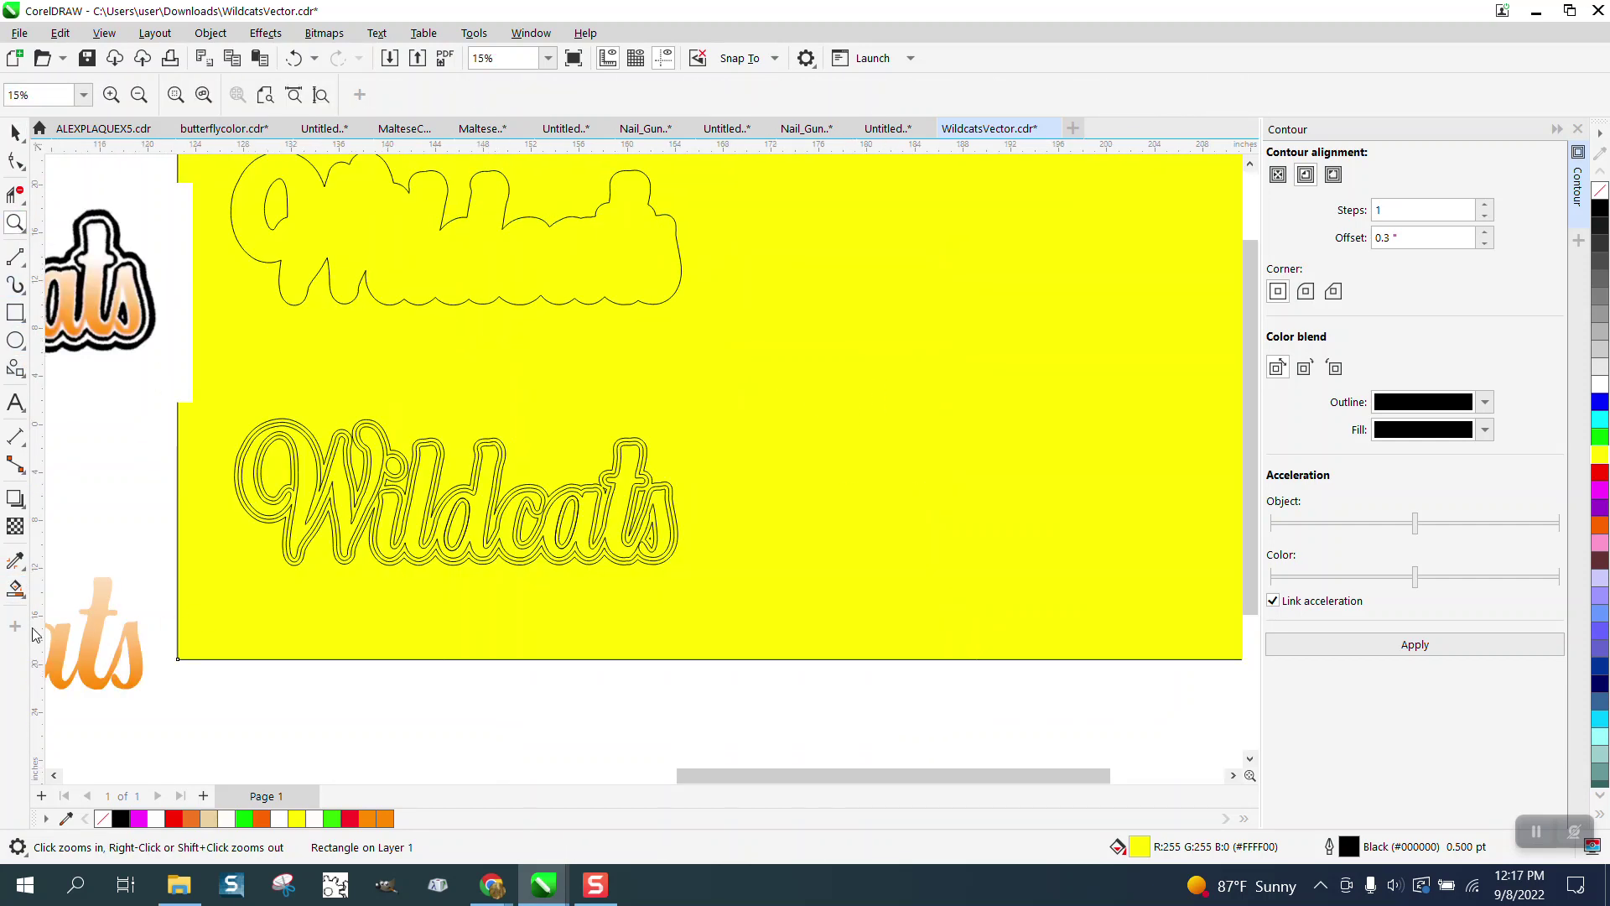
{"action": "left_click", "coordinate": [15, 589]}
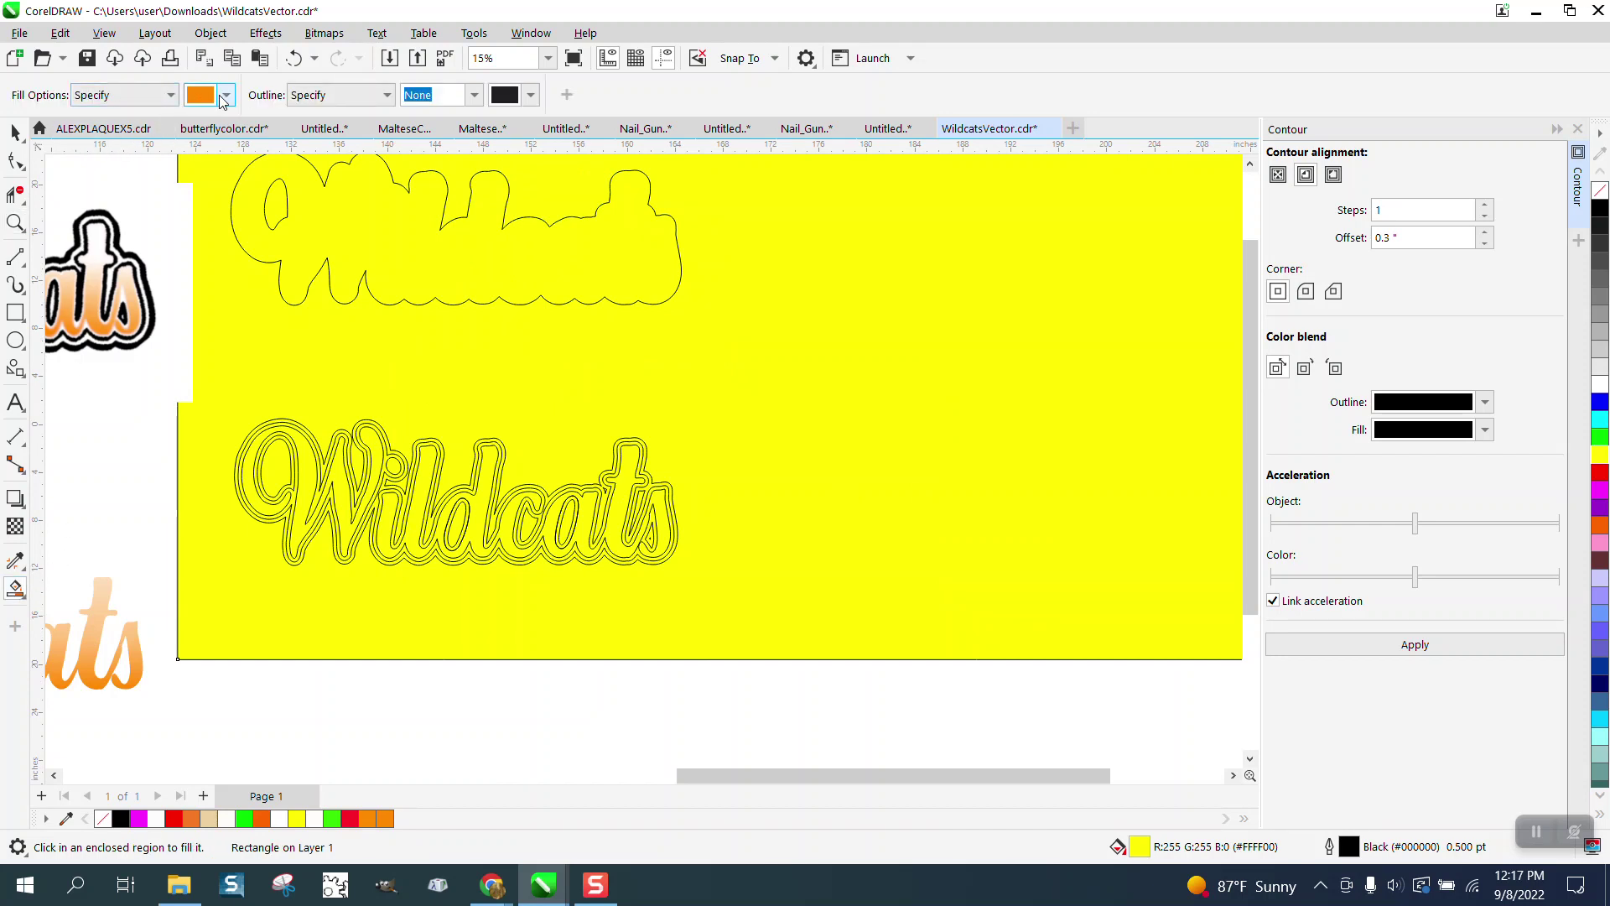
{"action": "left_click", "coordinate": [225, 96]}
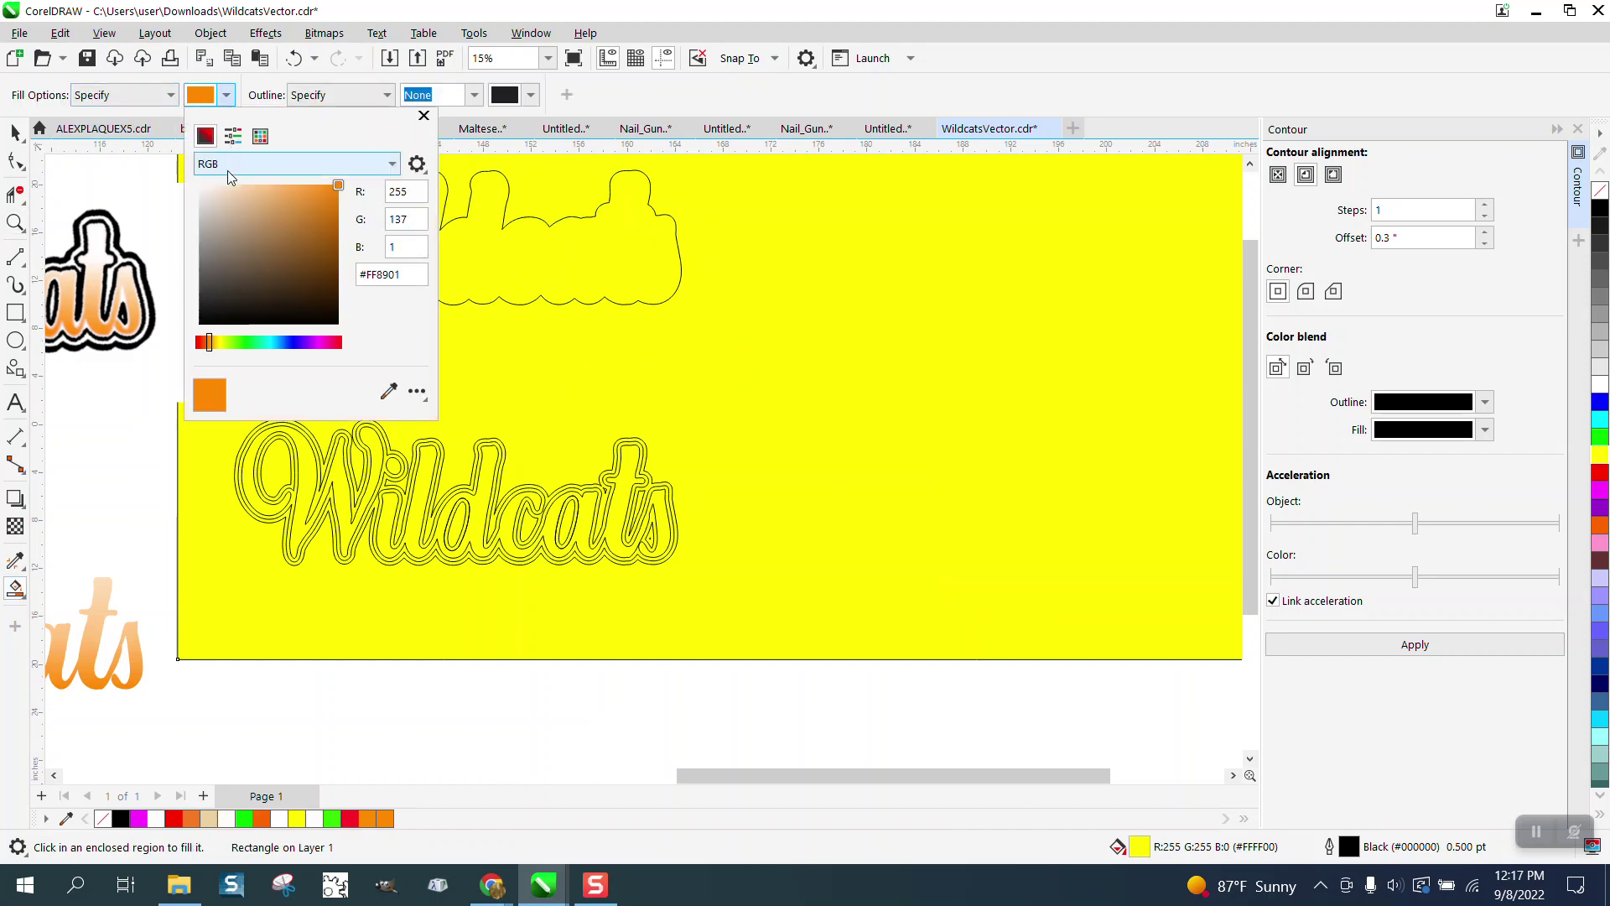
{"action": "left_click", "coordinate": [263, 139]}
{"action": "left_click", "coordinate": [382, 365]}
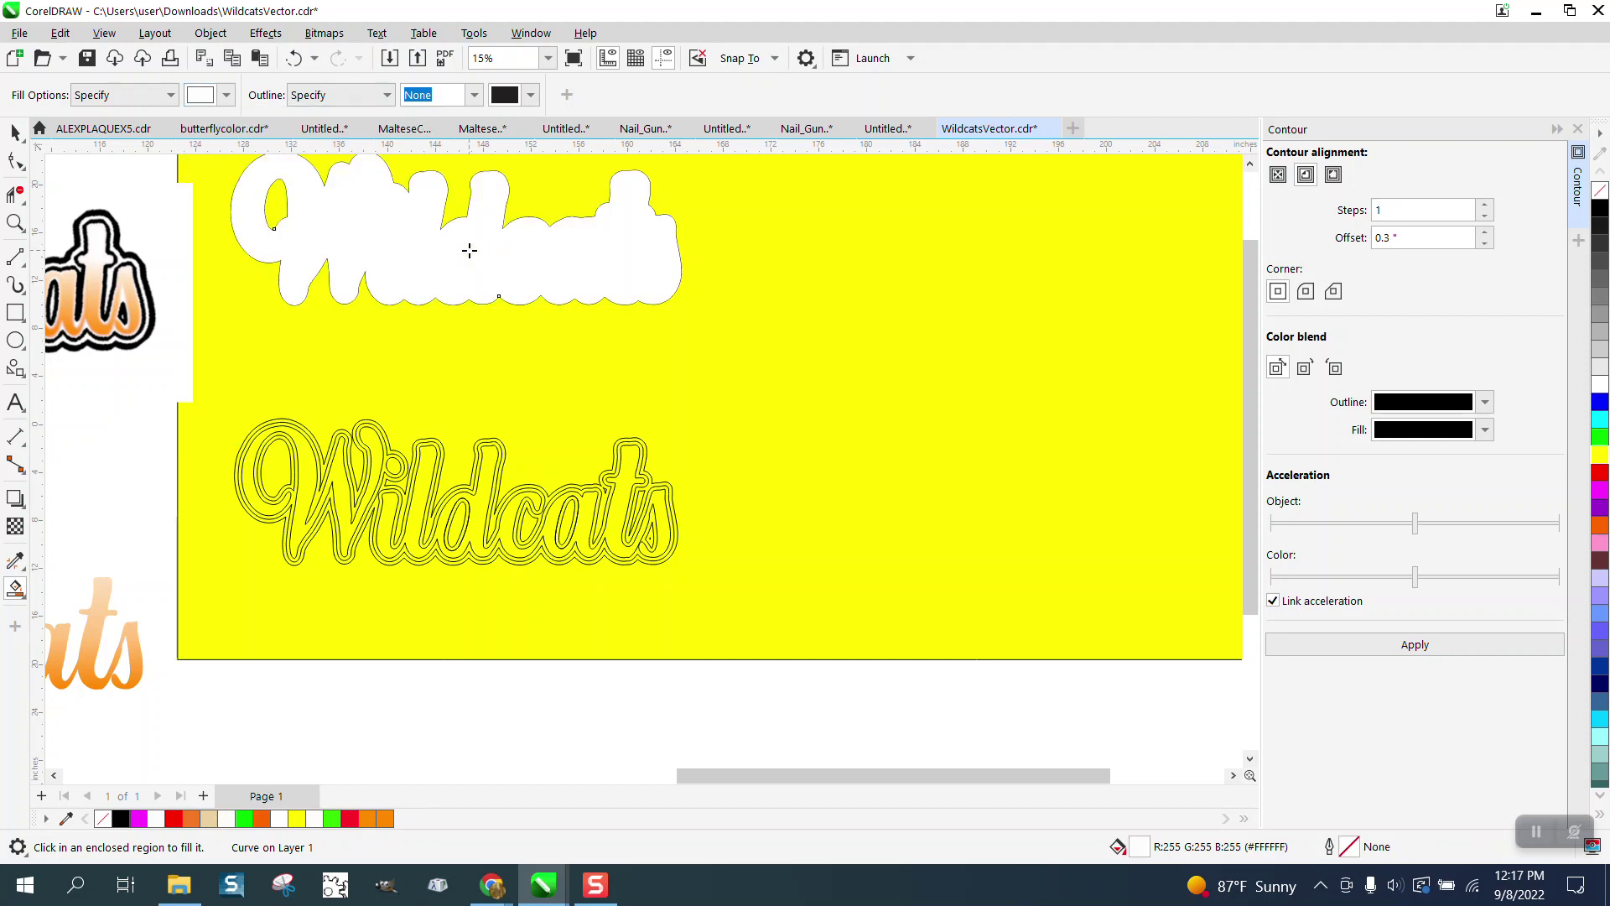
{"action": "key", "text": "Right"}
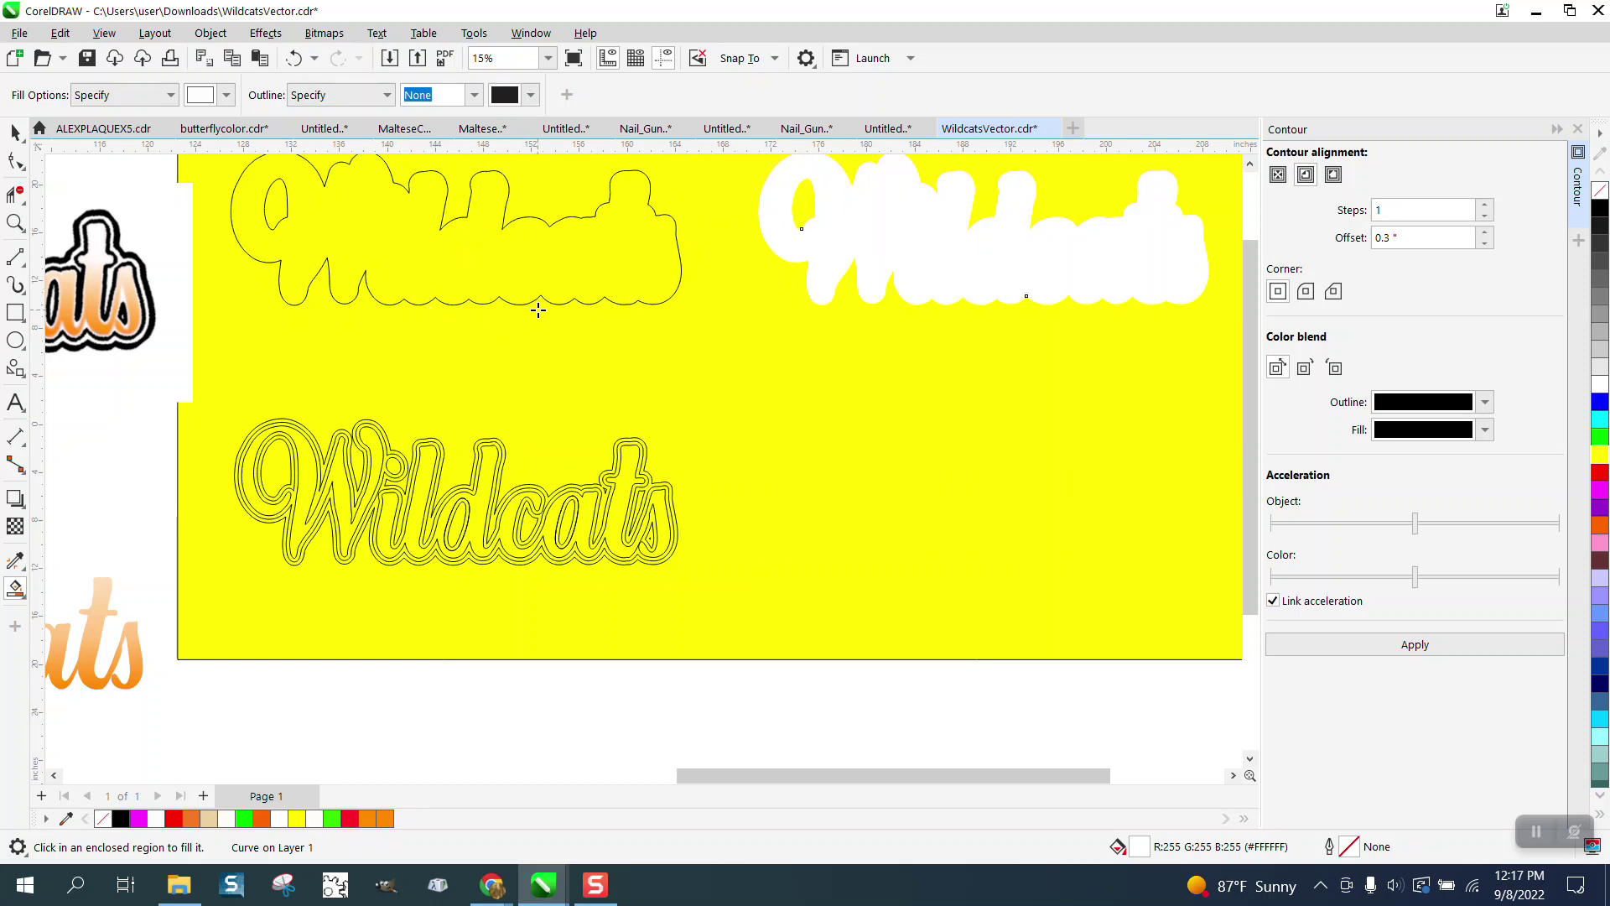
- Move the outermost outline and its oval opening 22 inches down around the nested Wildcats outlines
{"action": "left_click", "coordinate": [15, 132]}
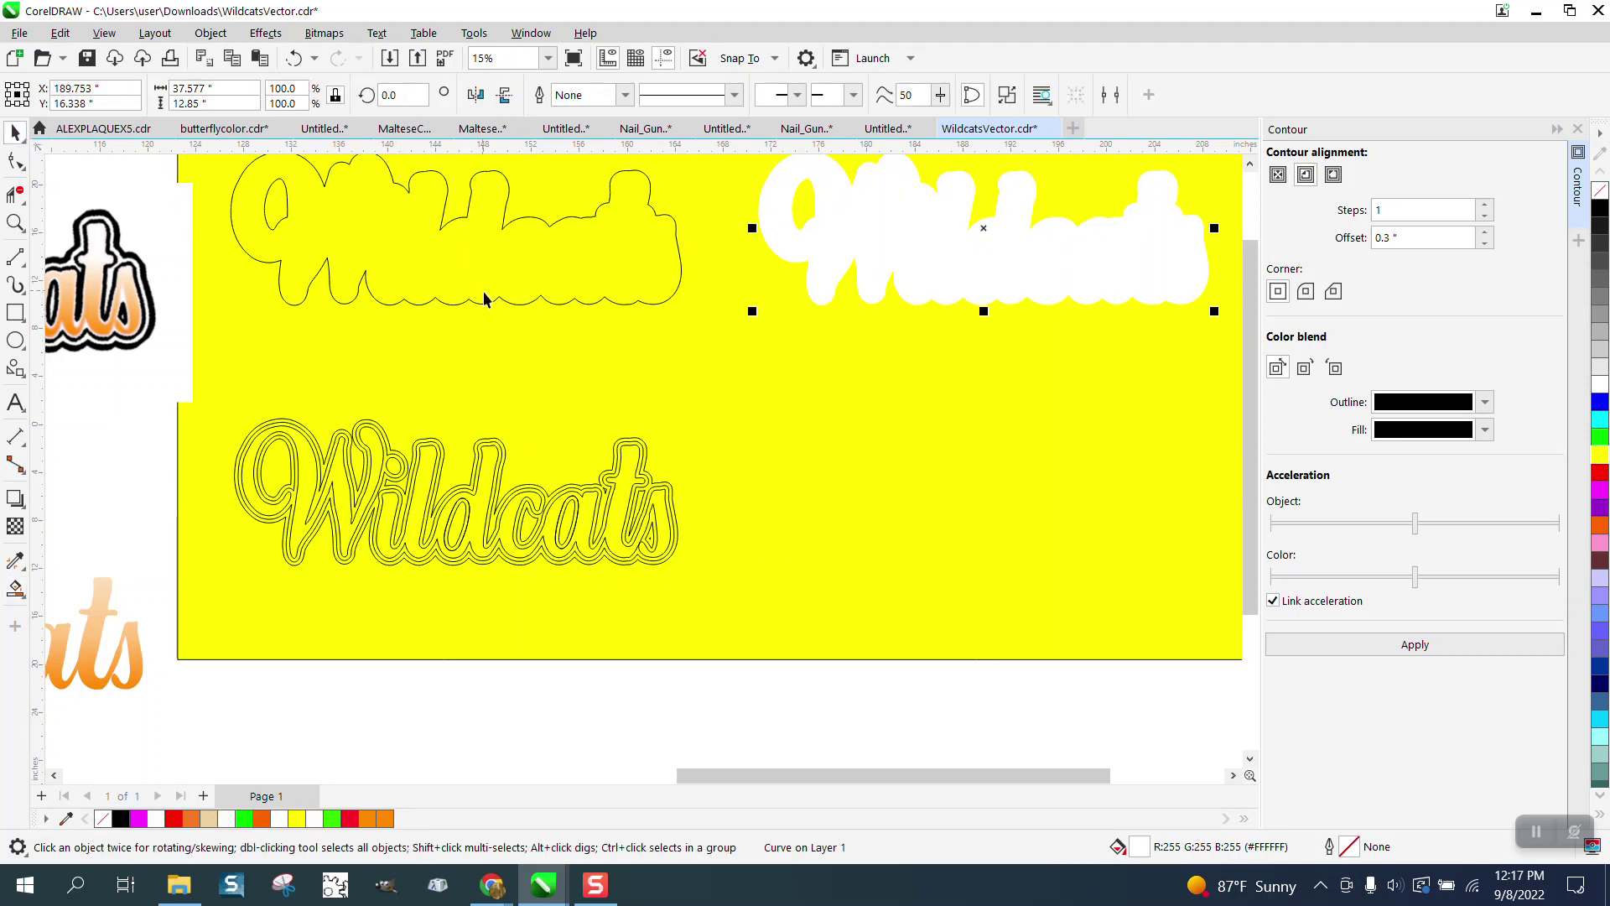
{"action": "left_click", "coordinate": [492, 302]}
{"action": "key", "text": "Down"}
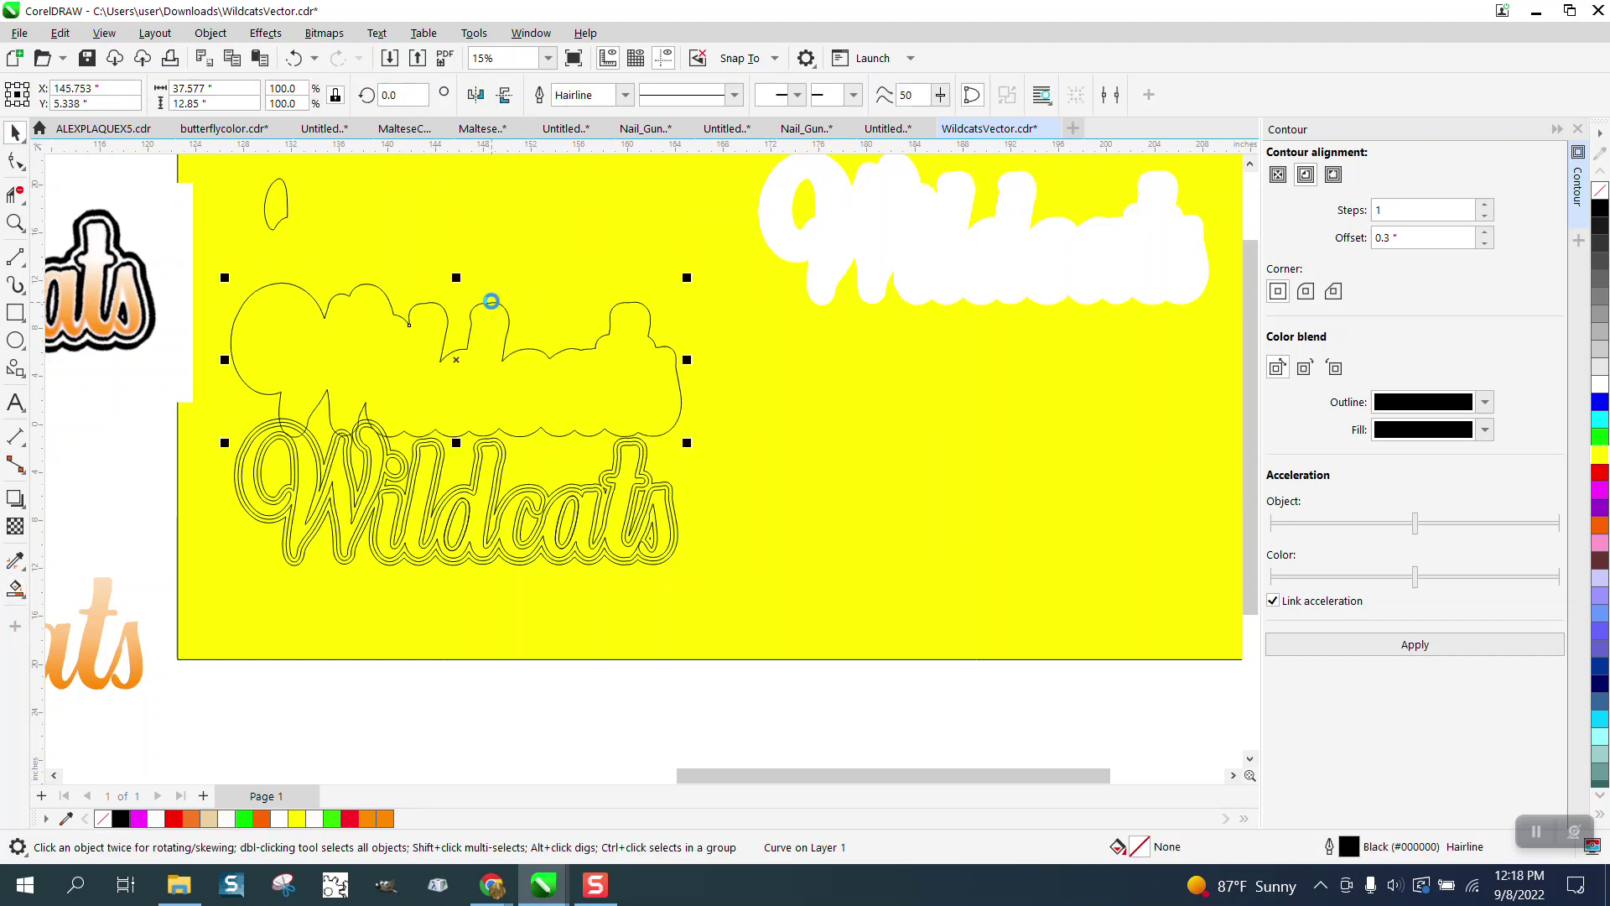
{"action": "key", "text": "Down"}
{"action": "left_click", "coordinate": [284, 219]}
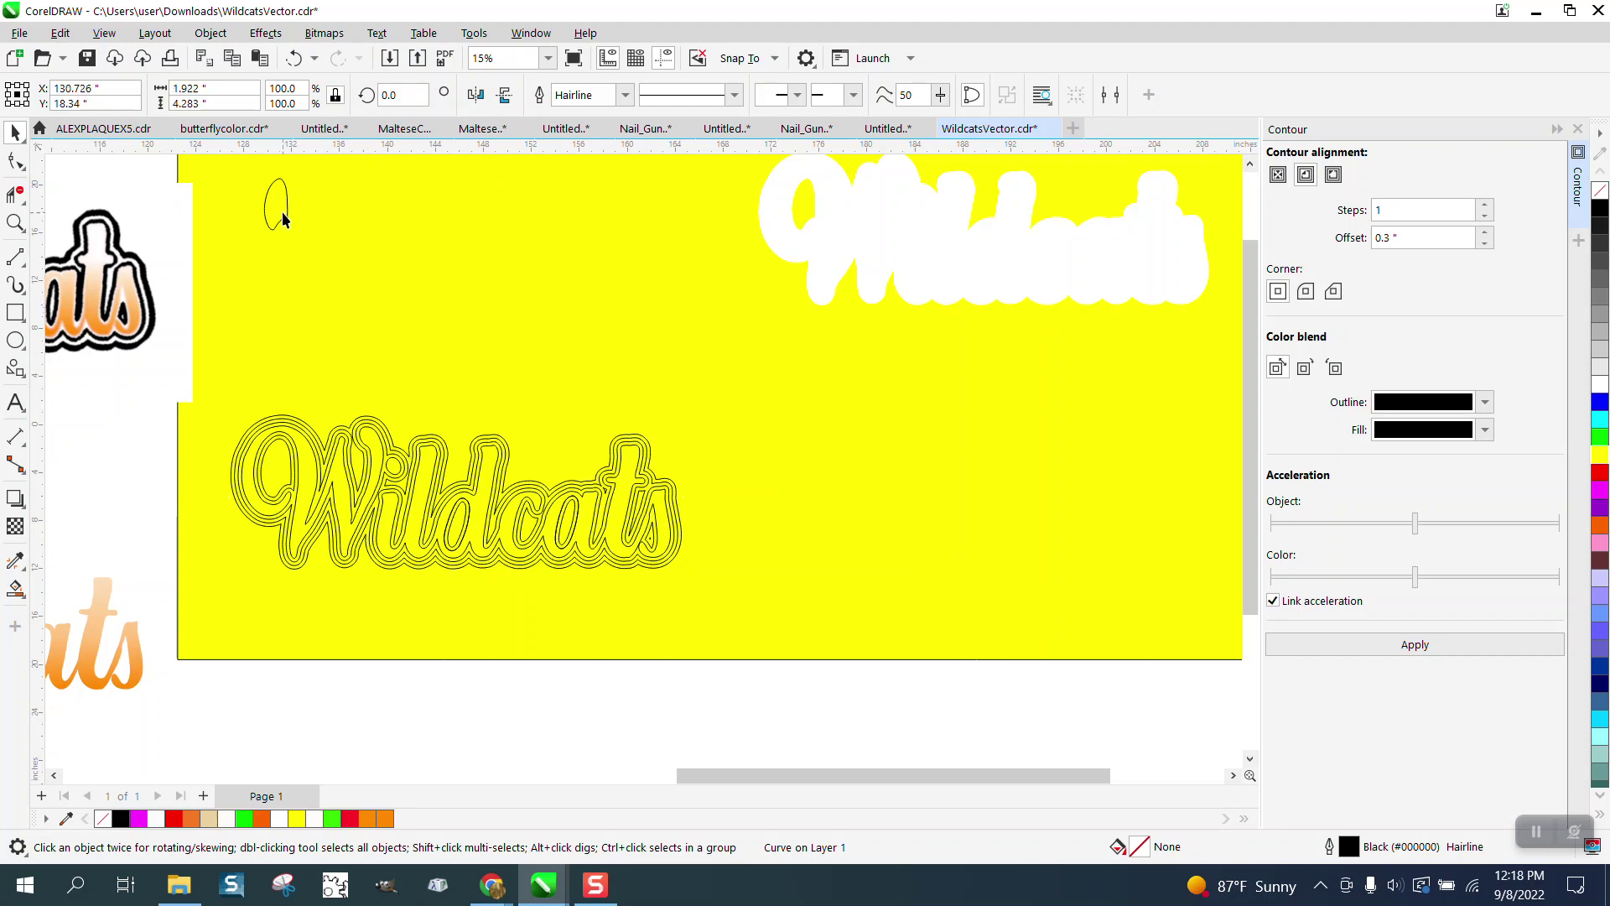
{"action": "key", "text": "Down"}
{"action": "key", "text": "Down"}
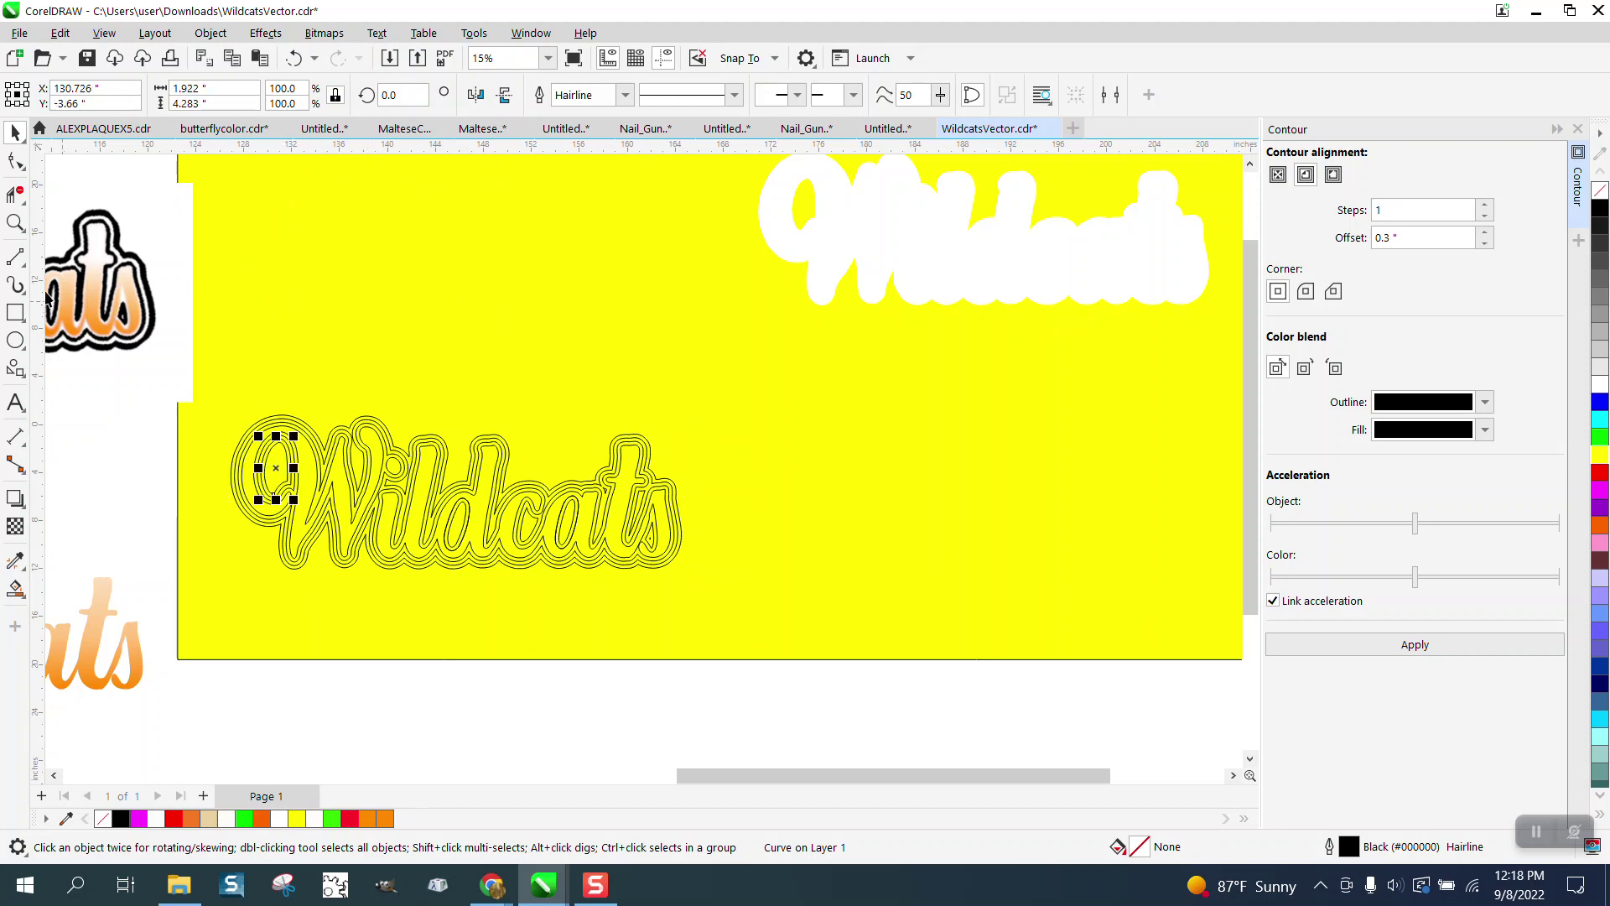
- Smart-fill the band between the two outermost Wildcats outlines with black and no outline
{"action": "left_click", "coordinate": [15, 222]}
{"action": "left_click_drag", "start_coordinate": [180, 384], "coordinate": [813, 603]}
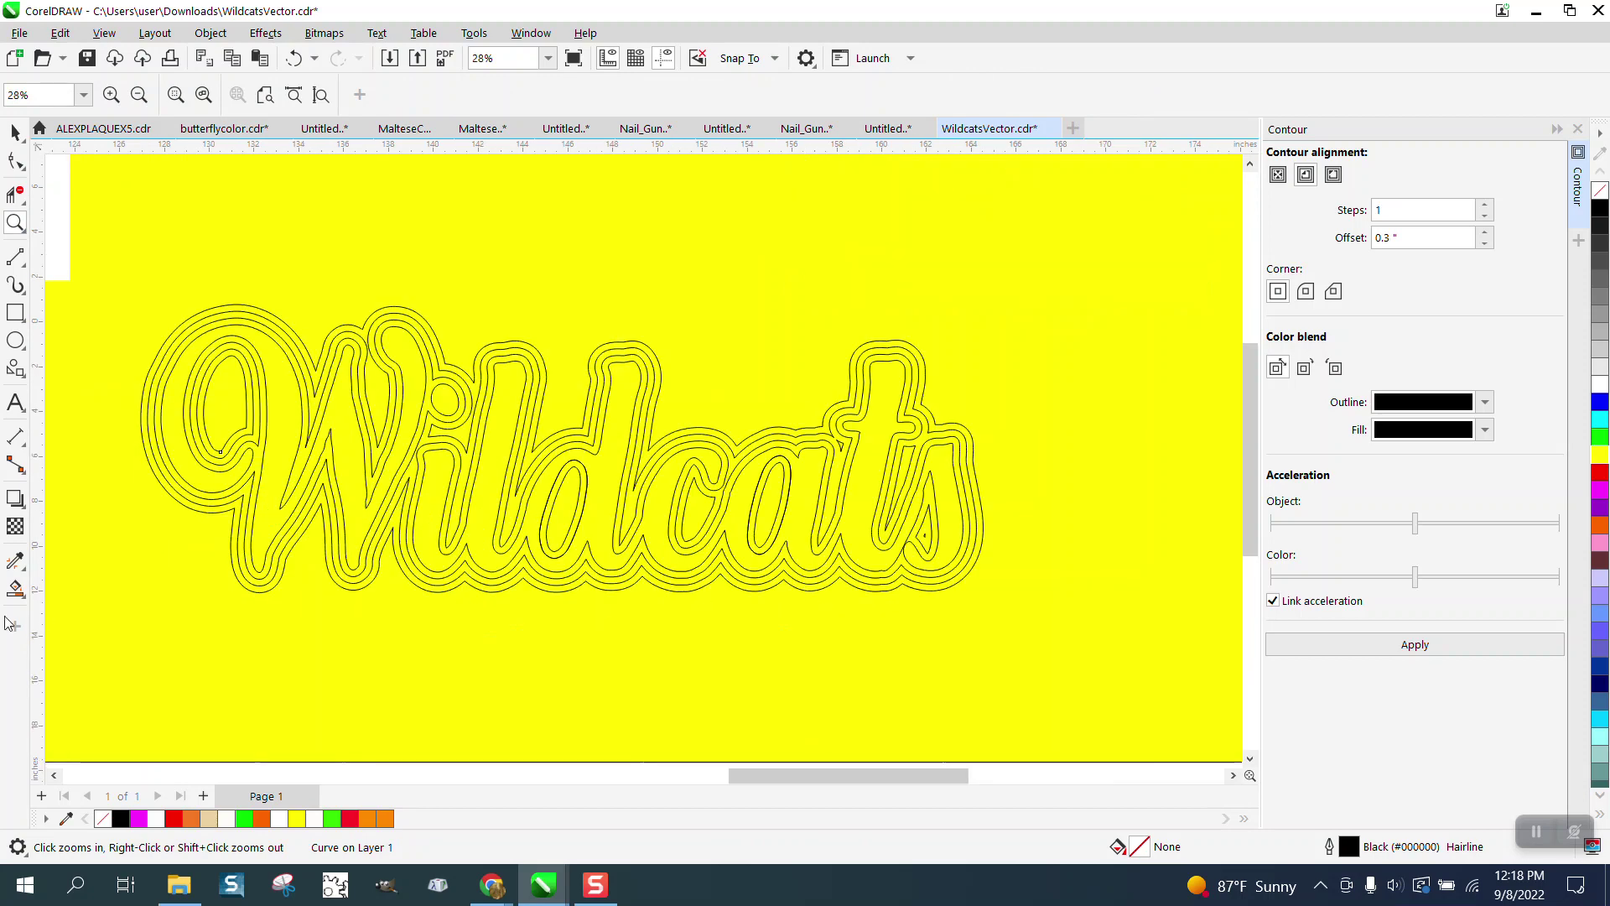
{"action": "left_click", "coordinate": [15, 589]}
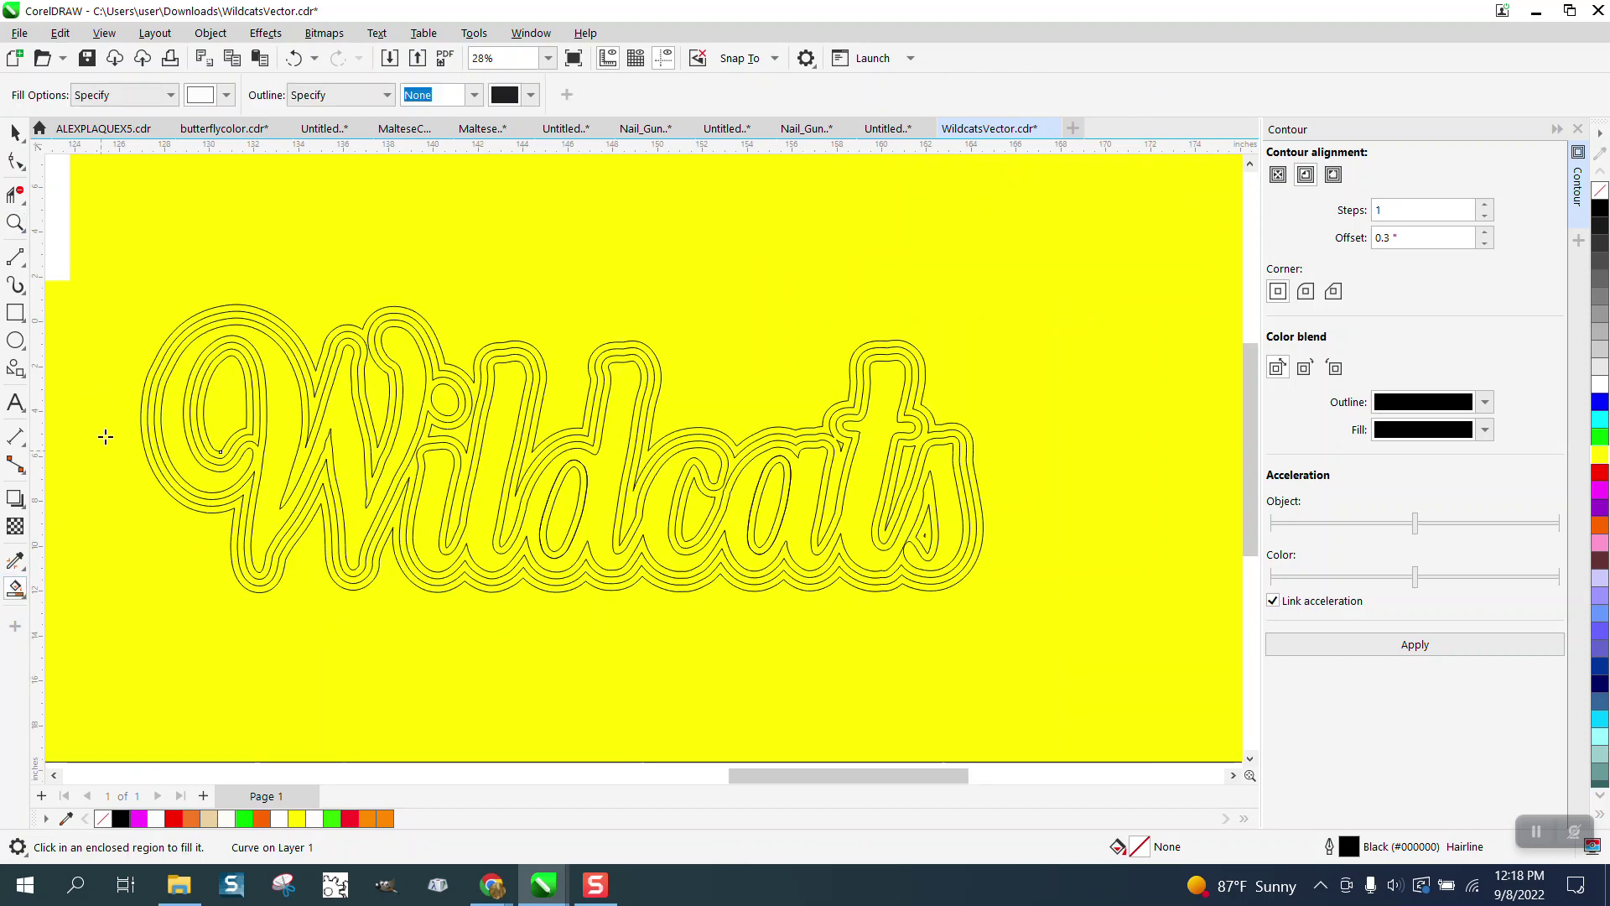
{"action": "left_click", "coordinate": [228, 97]}
{"action": "left_click", "coordinate": [212, 194]}
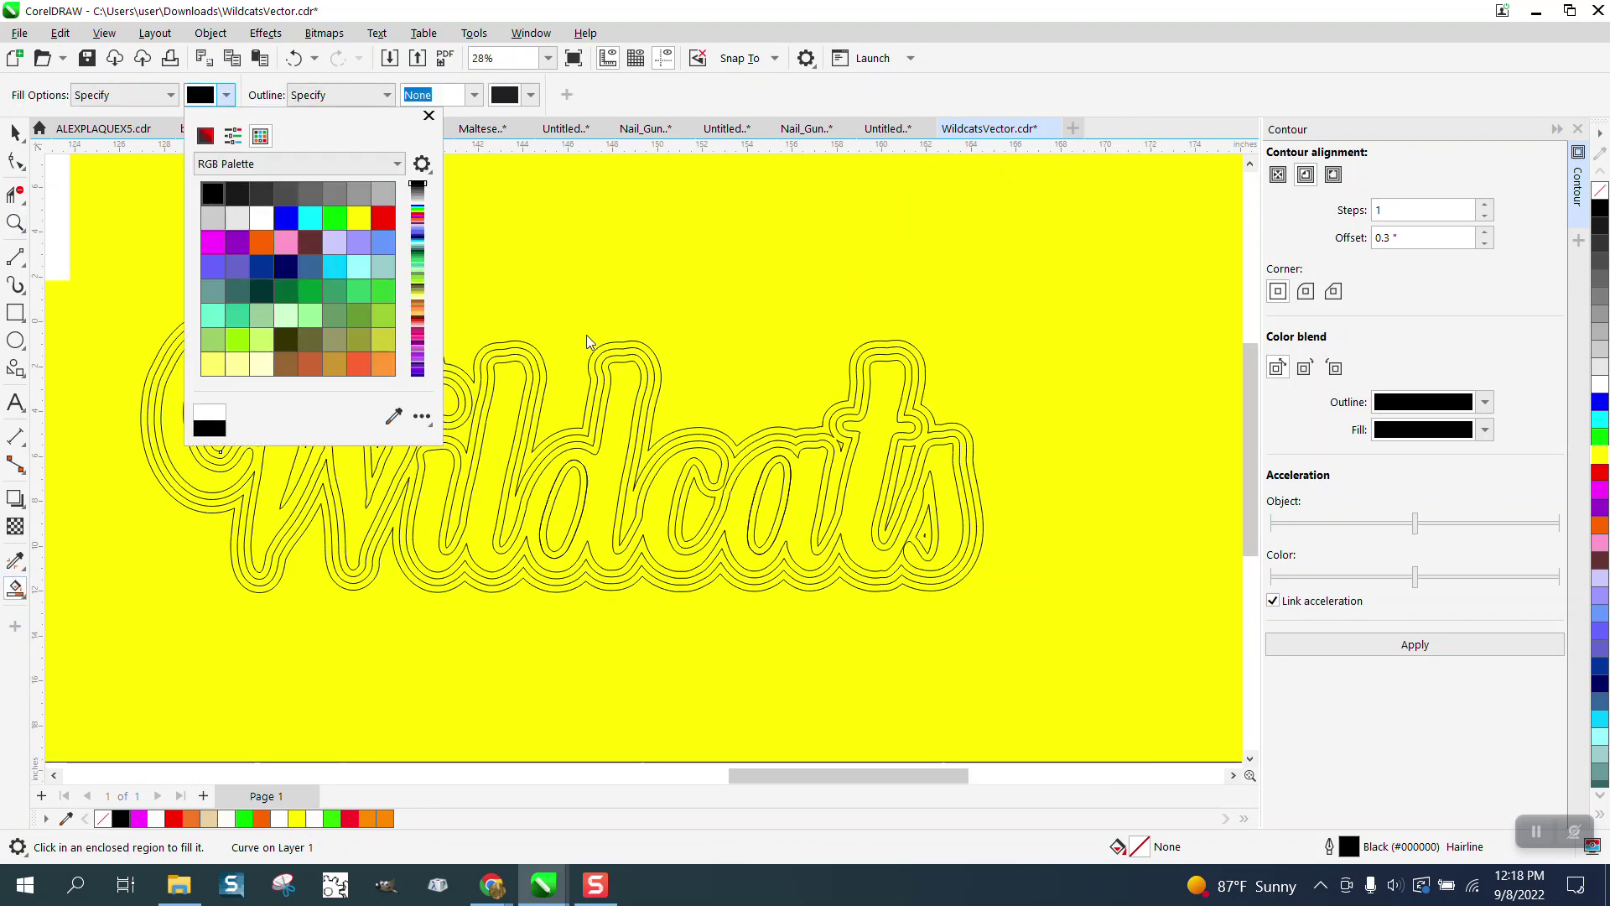
{"action": "left_click", "coordinate": [557, 324]}
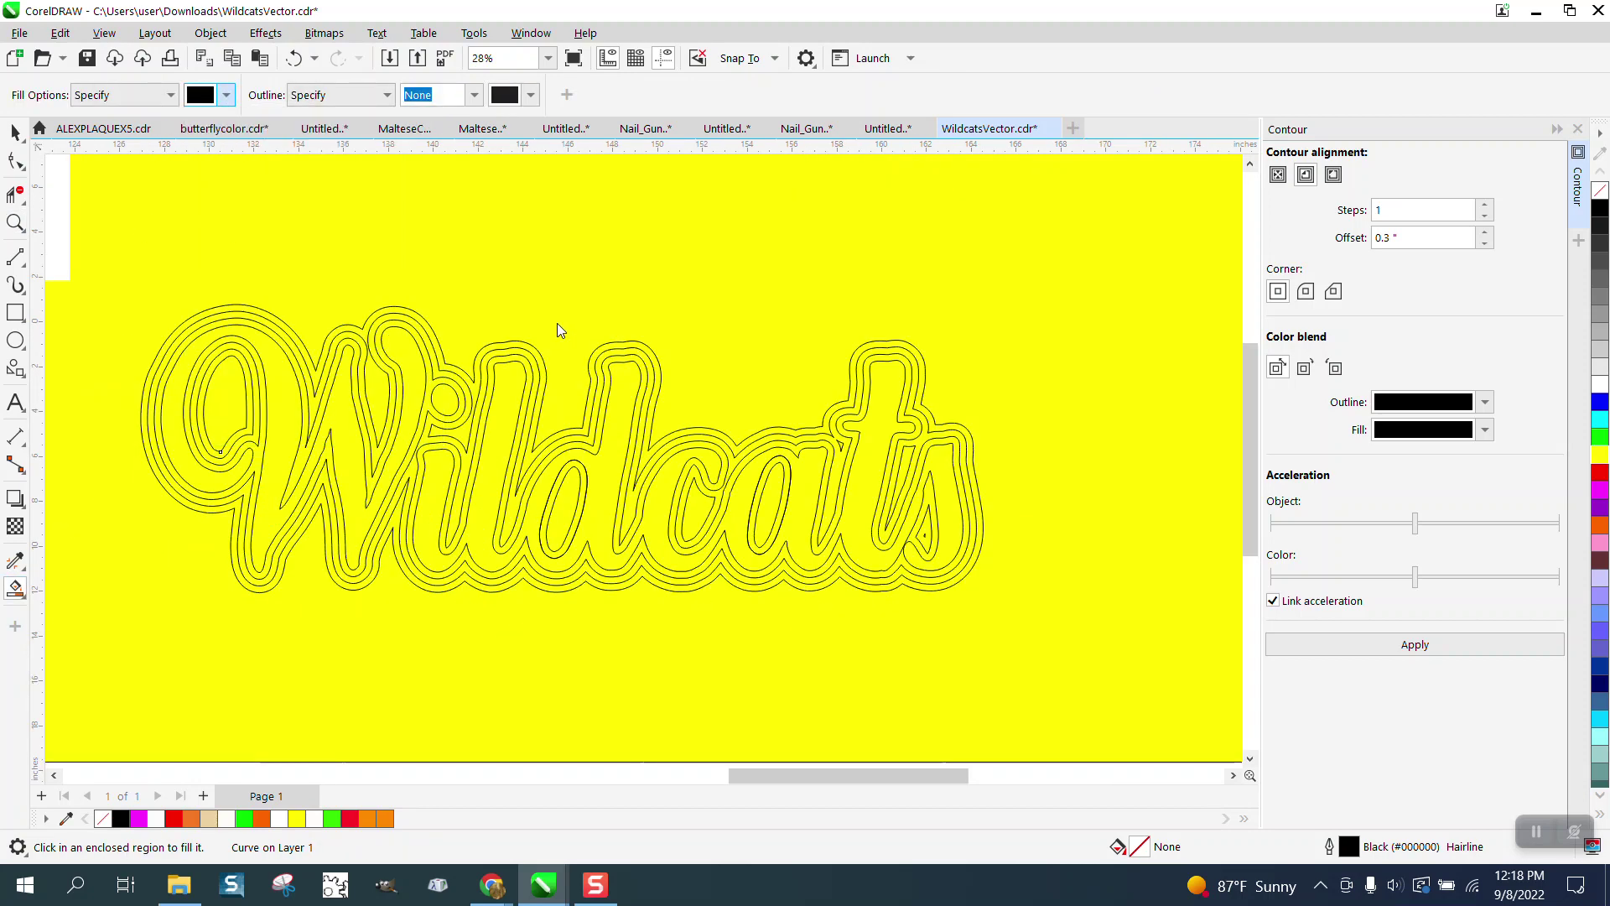
{"action": "left_click", "coordinate": [538, 368]}
{"action": "left_click", "coordinate": [538, 362]}
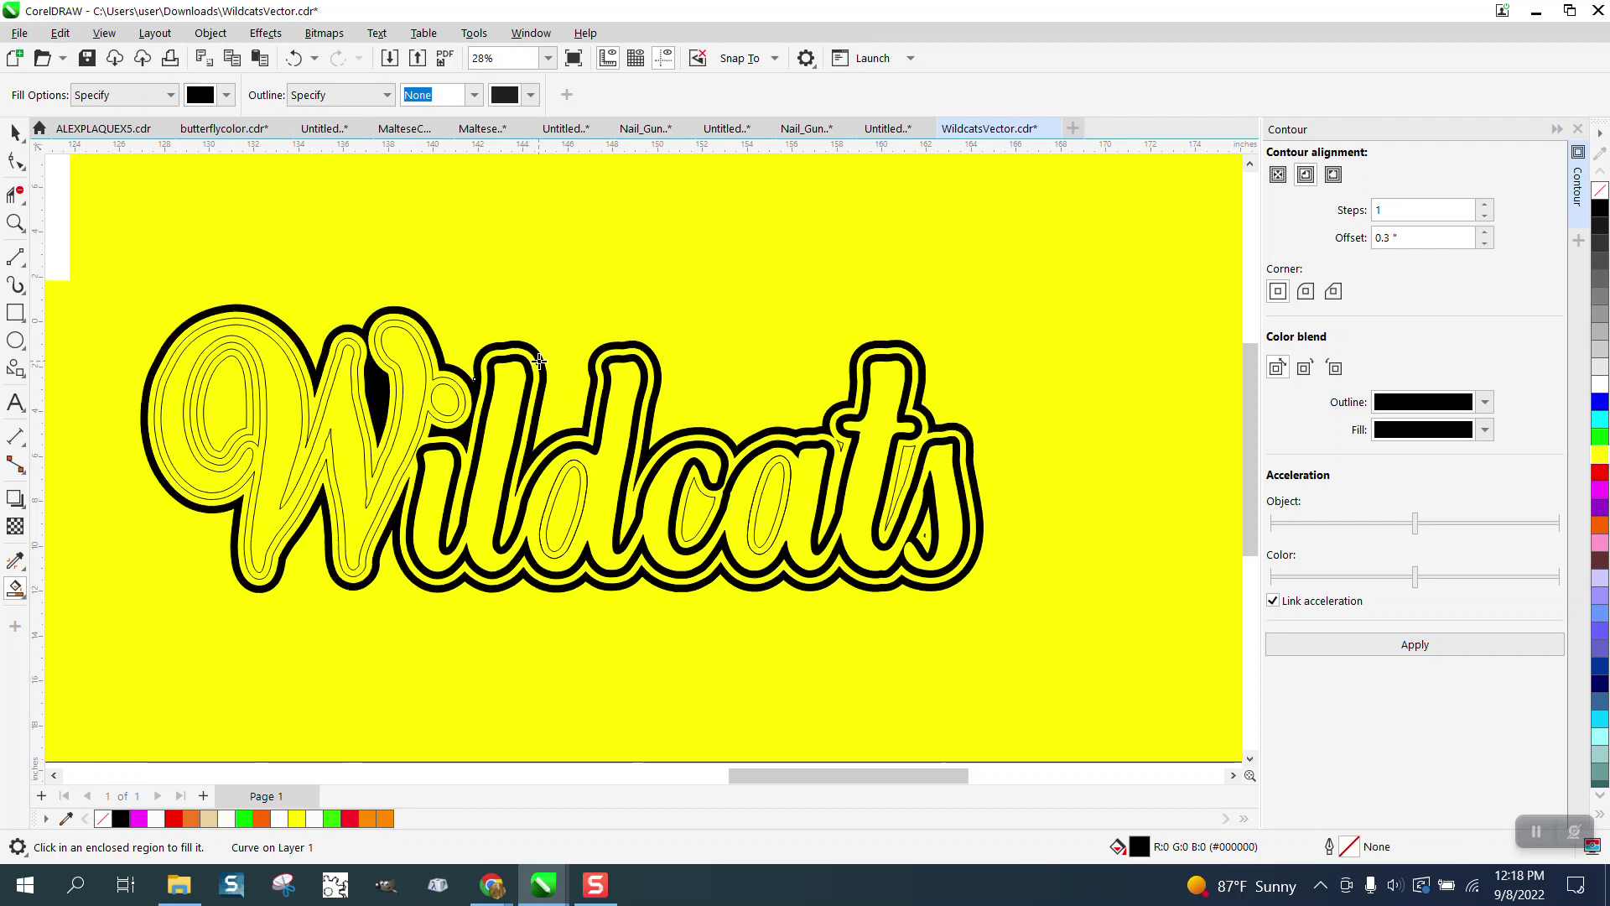
{"action": "scroll", "coordinate": [545, 424], "scroll_direction": "down", "scroll_amount": 4}
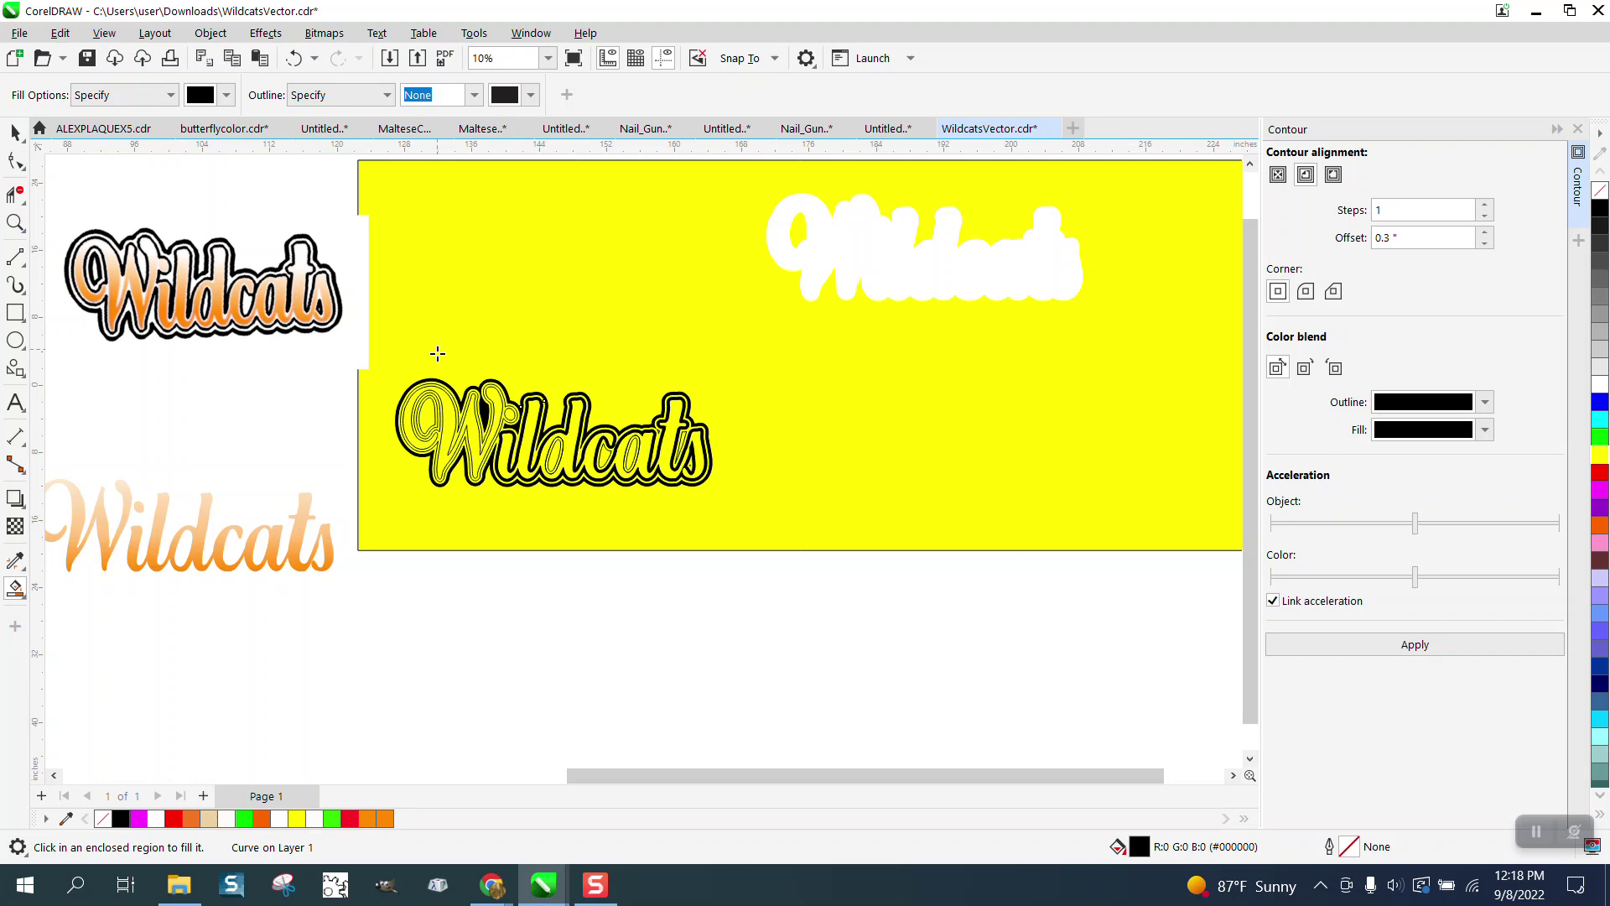
{"action": "left_click", "coordinate": [437, 353]}
{"action": "left_click", "coordinate": [293, 58]}
{"action": "left_click", "coordinate": [16, 223]}
{"action": "left_click_drag", "start_coordinate": [436, 365], "coordinate": [671, 495]}
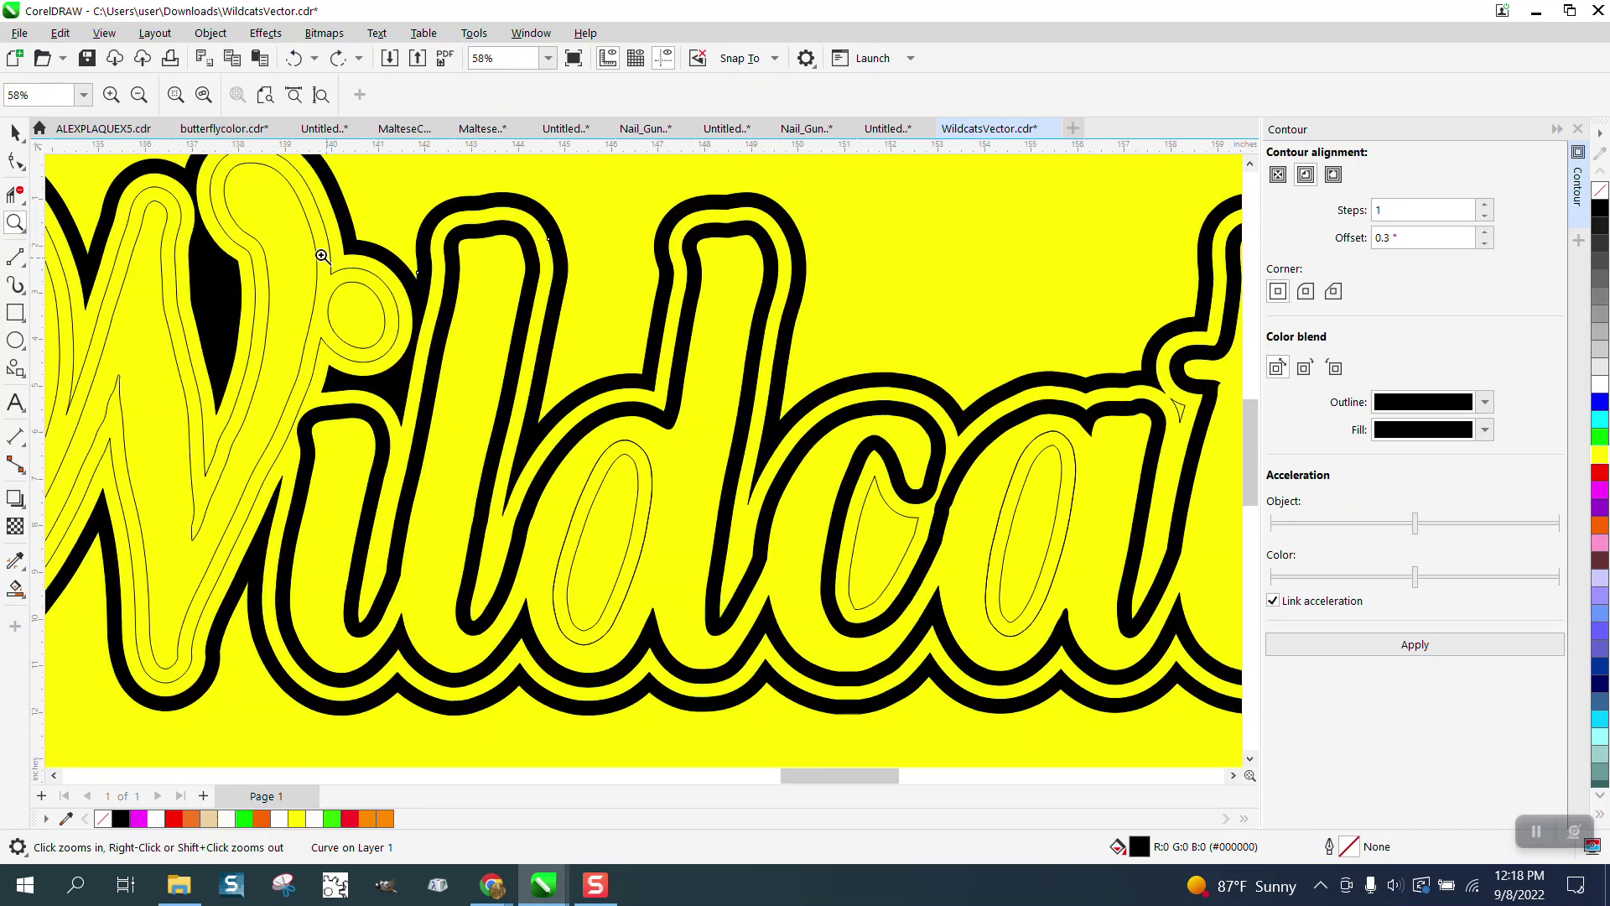
{"action": "scroll", "coordinate": [214, 254], "scroll_direction": "down", "scroll_amount": 1}
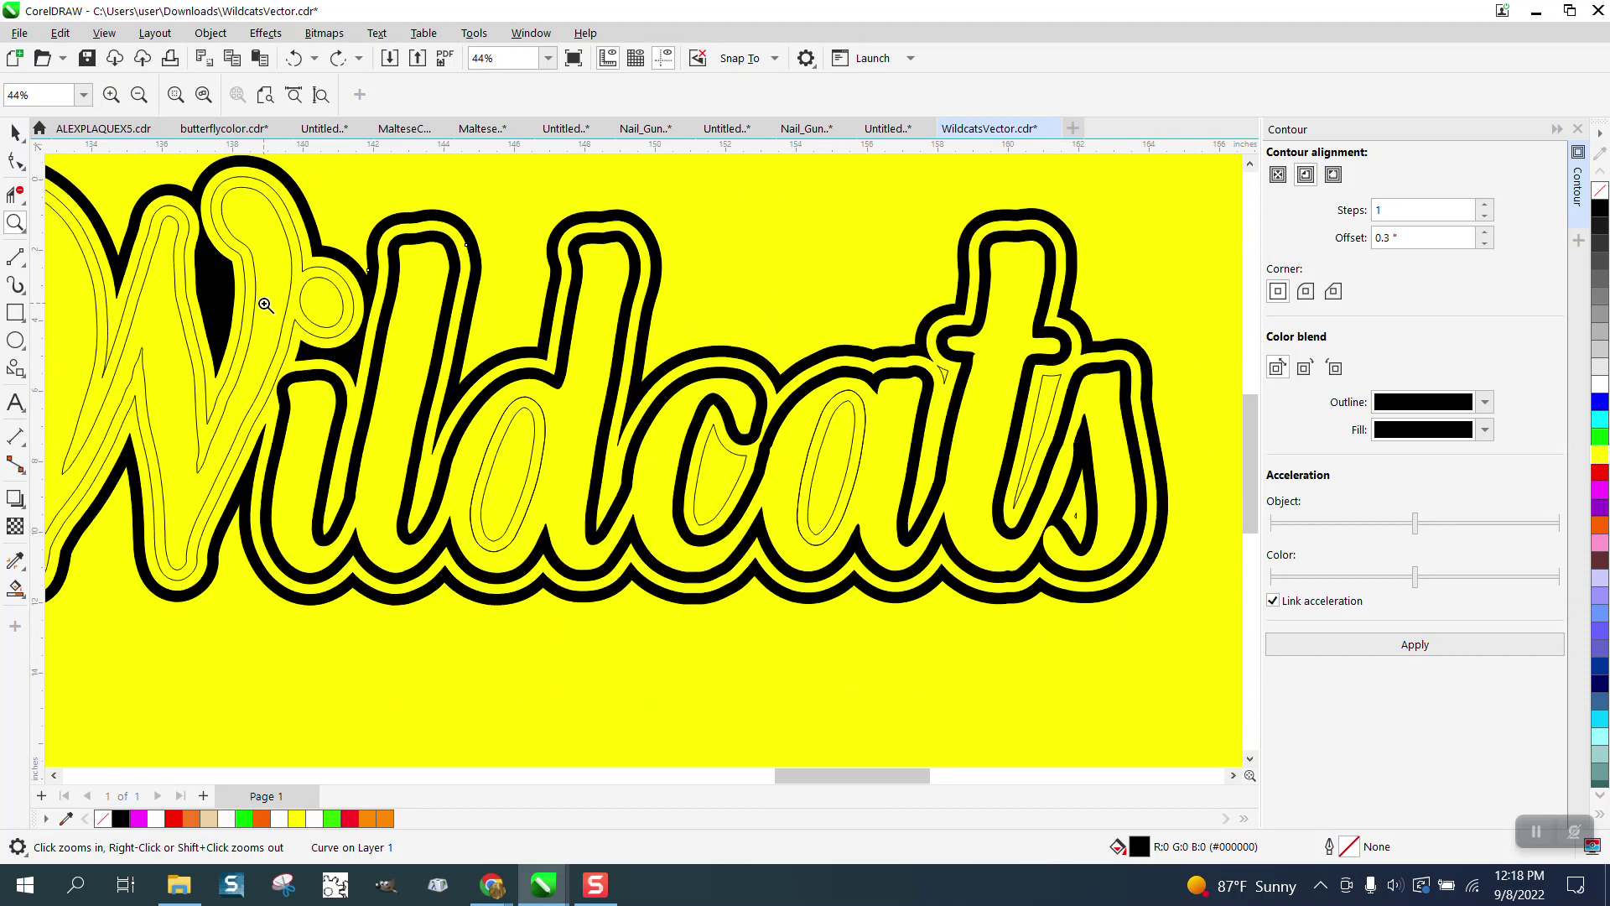
{"action": "scroll", "coordinate": [265, 304], "scroll_direction": "down", "scroll_amount": 3}
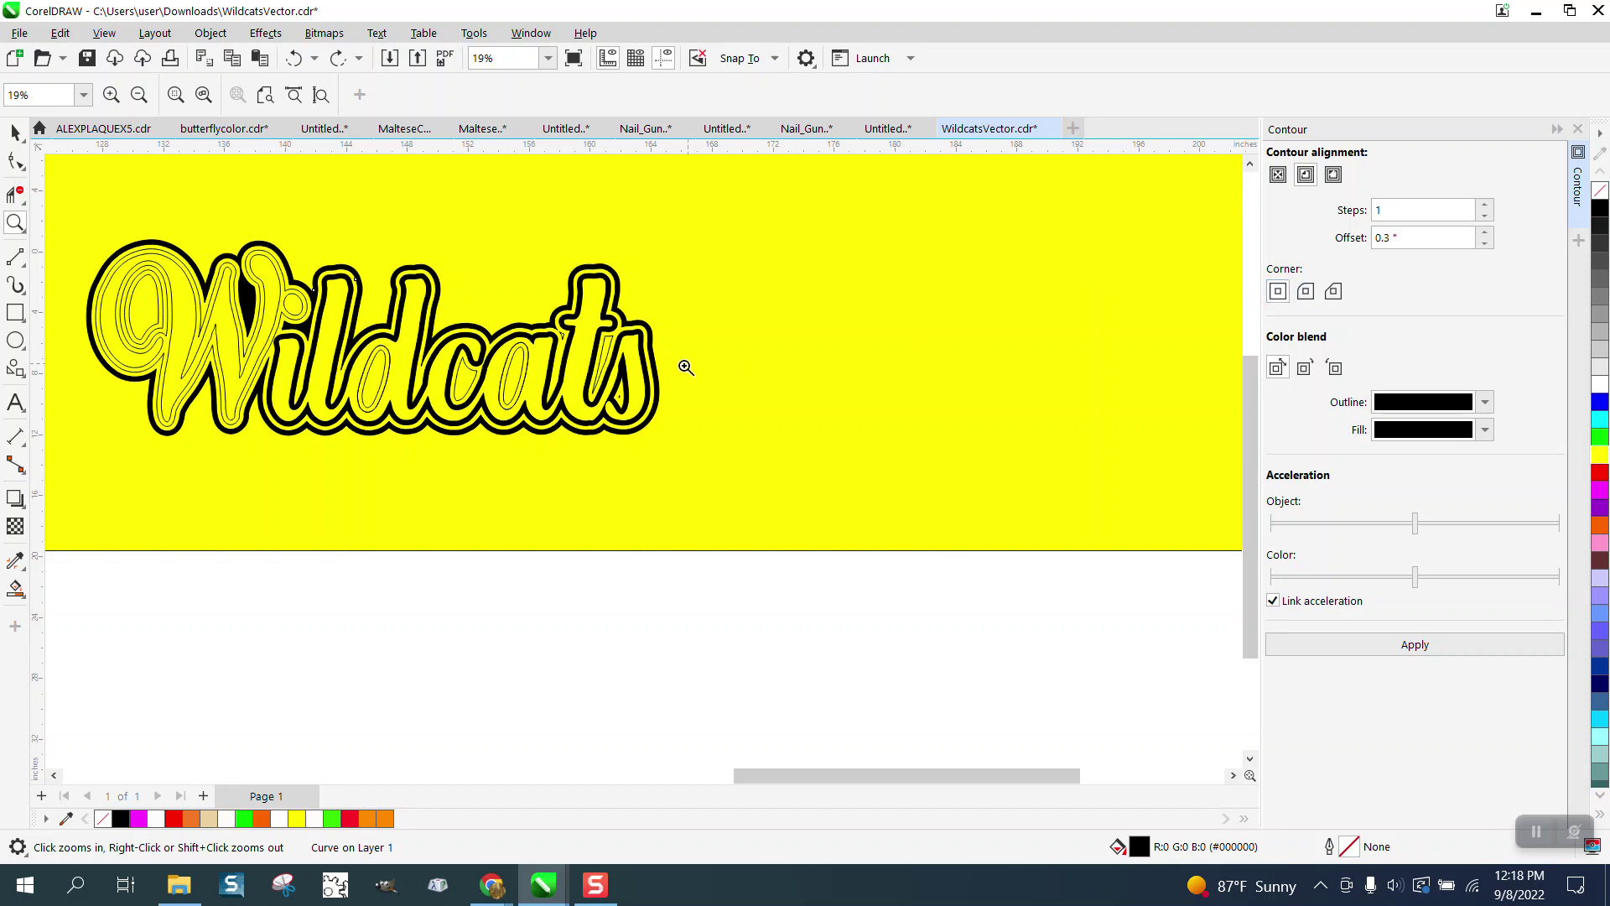
- Smart-fill the ring-shaped bands inside the letters a, d and the loop of the W with black and no outline
{"action": "left_click", "coordinate": [15, 132]}
{"action": "left_click", "coordinate": [15, 589]}
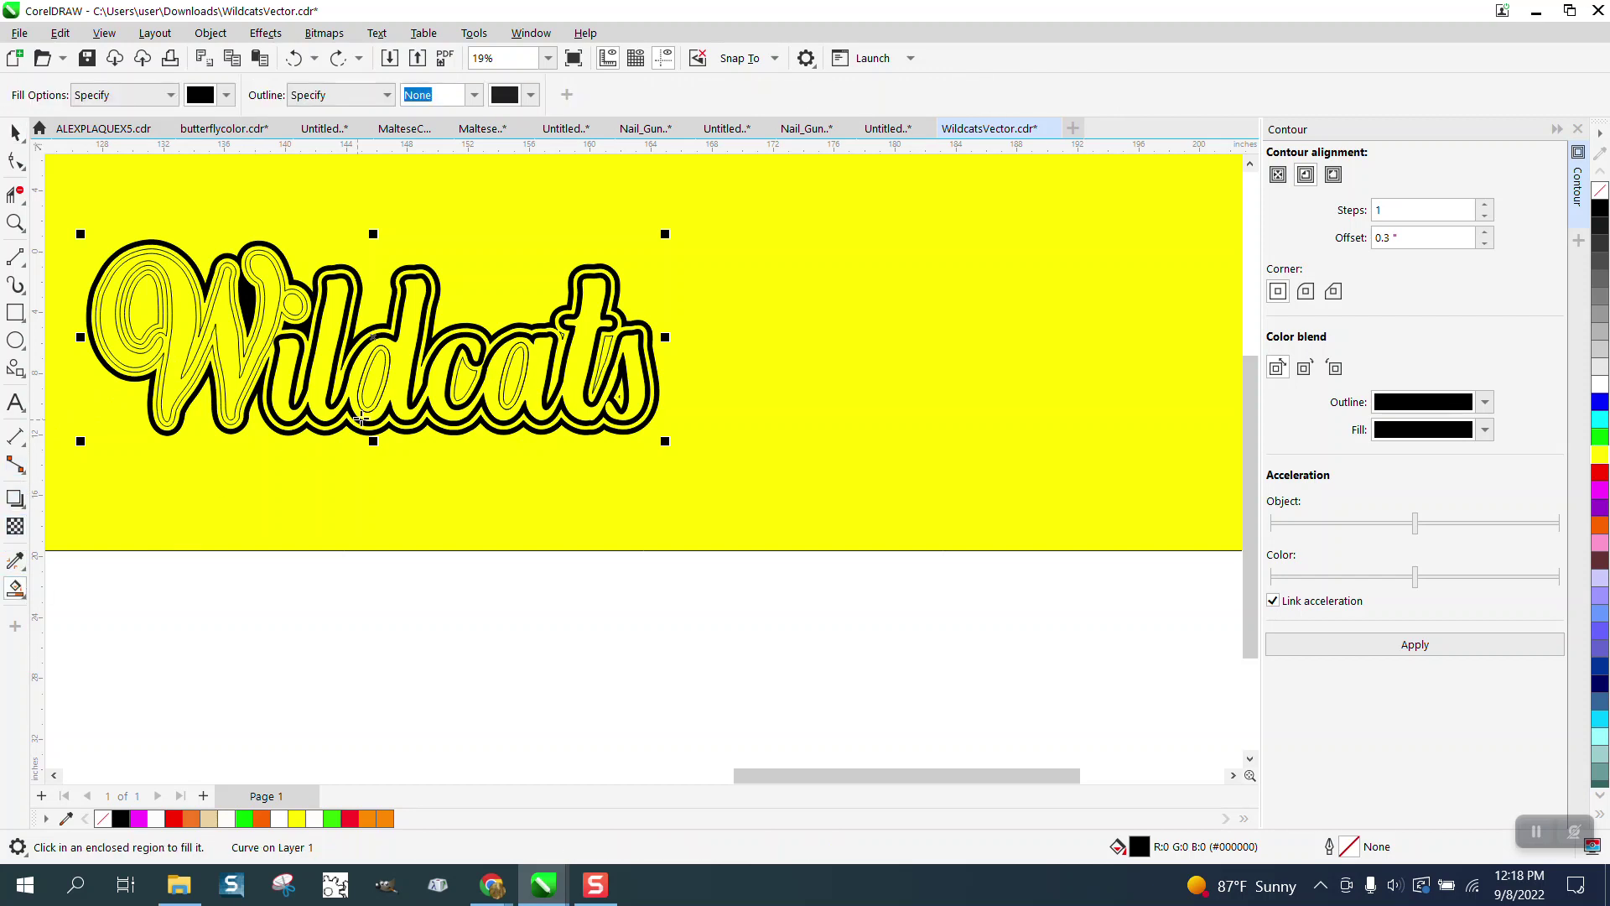
{"action": "left_click", "coordinate": [524, 359]}
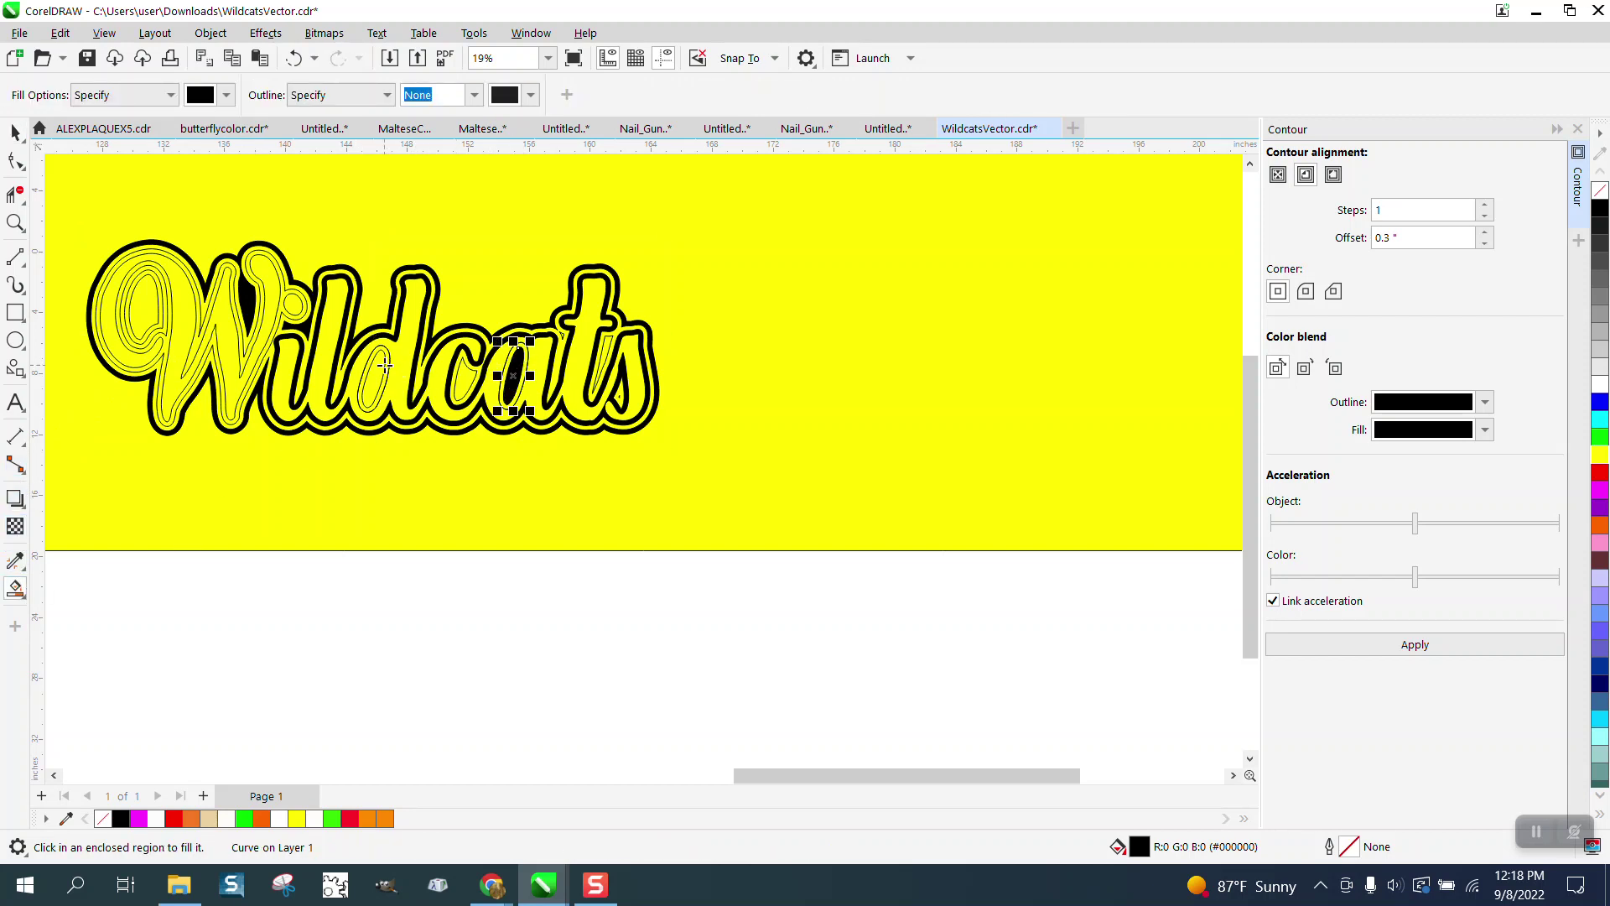
{"action": "left_click", "coordinate": [294, 57]}
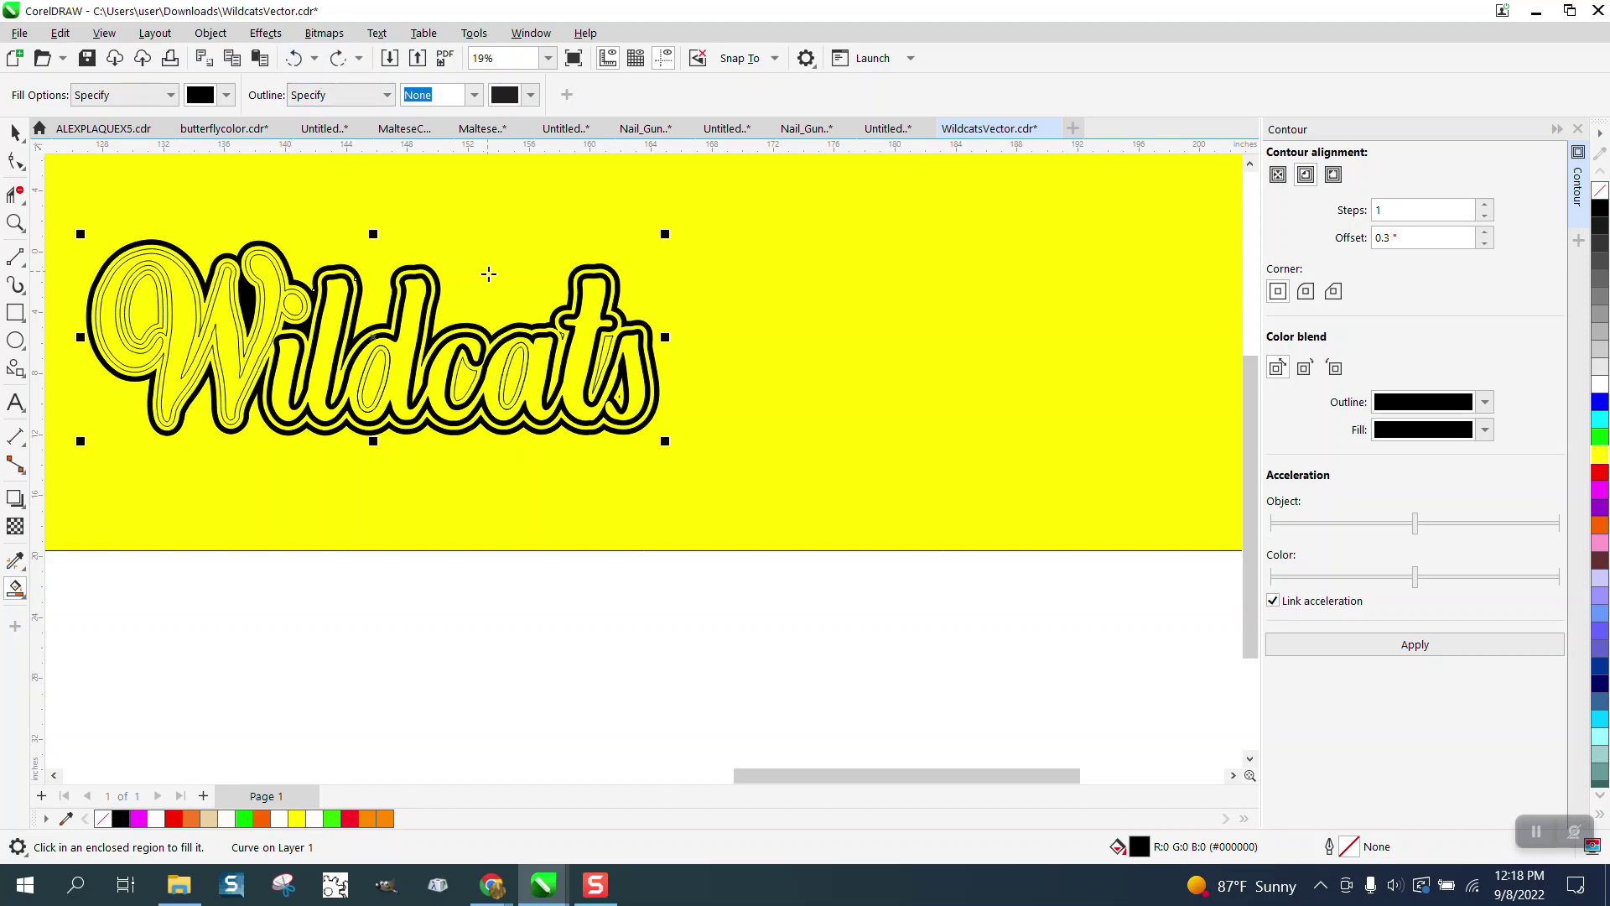
{"action": "left_click", "coordinate": [525, 350]}
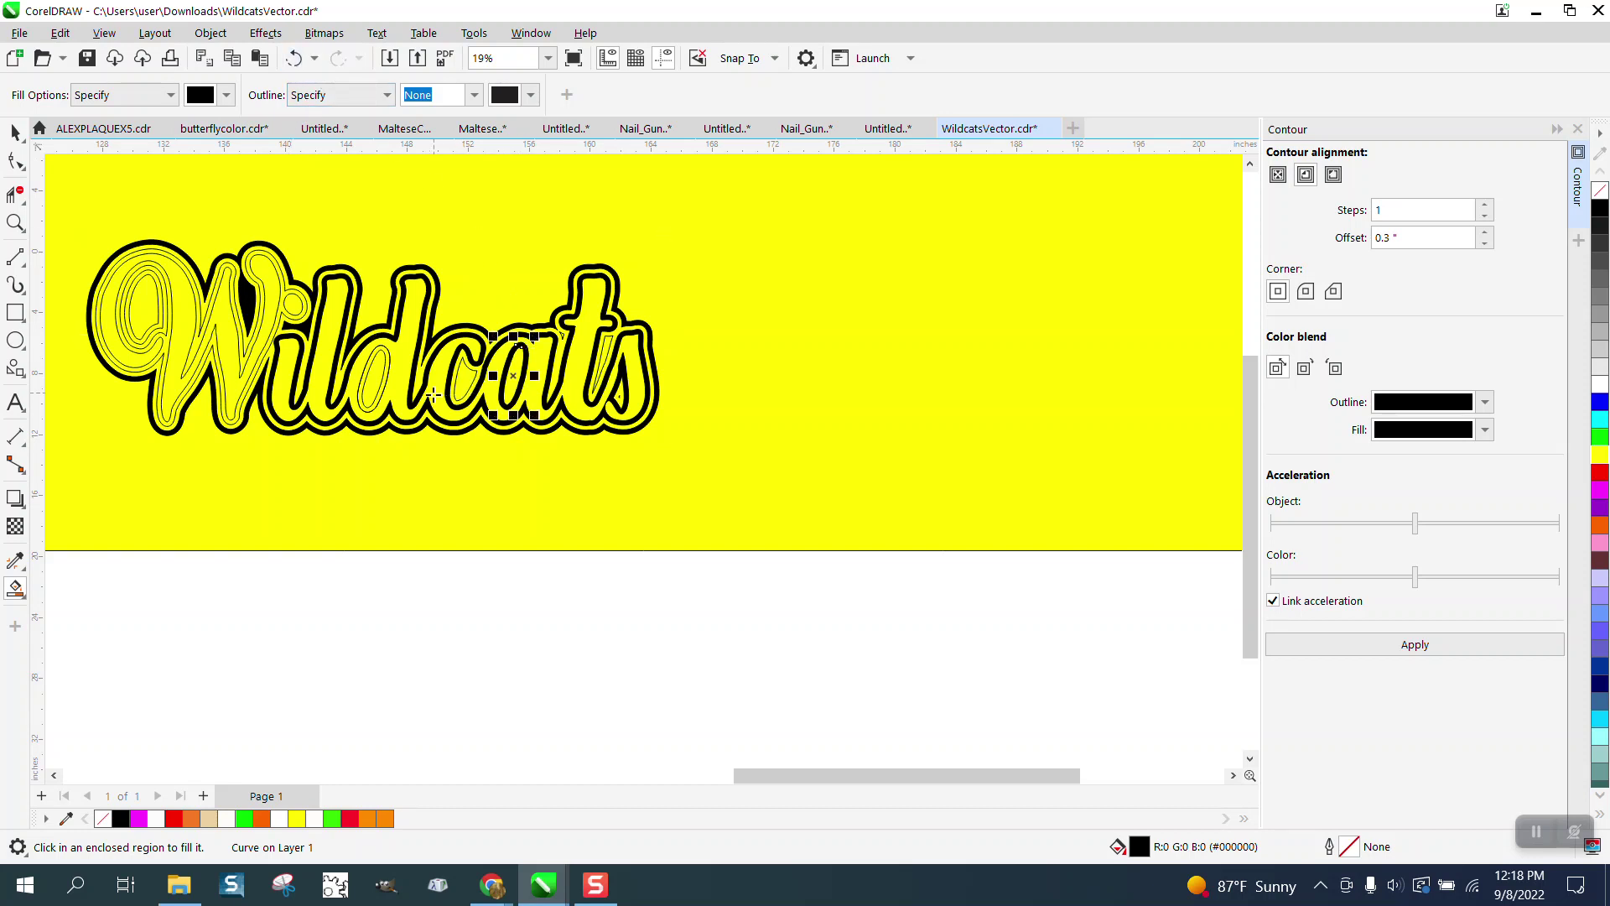
{"action": "left_click", "coordinate": [379, 389]}
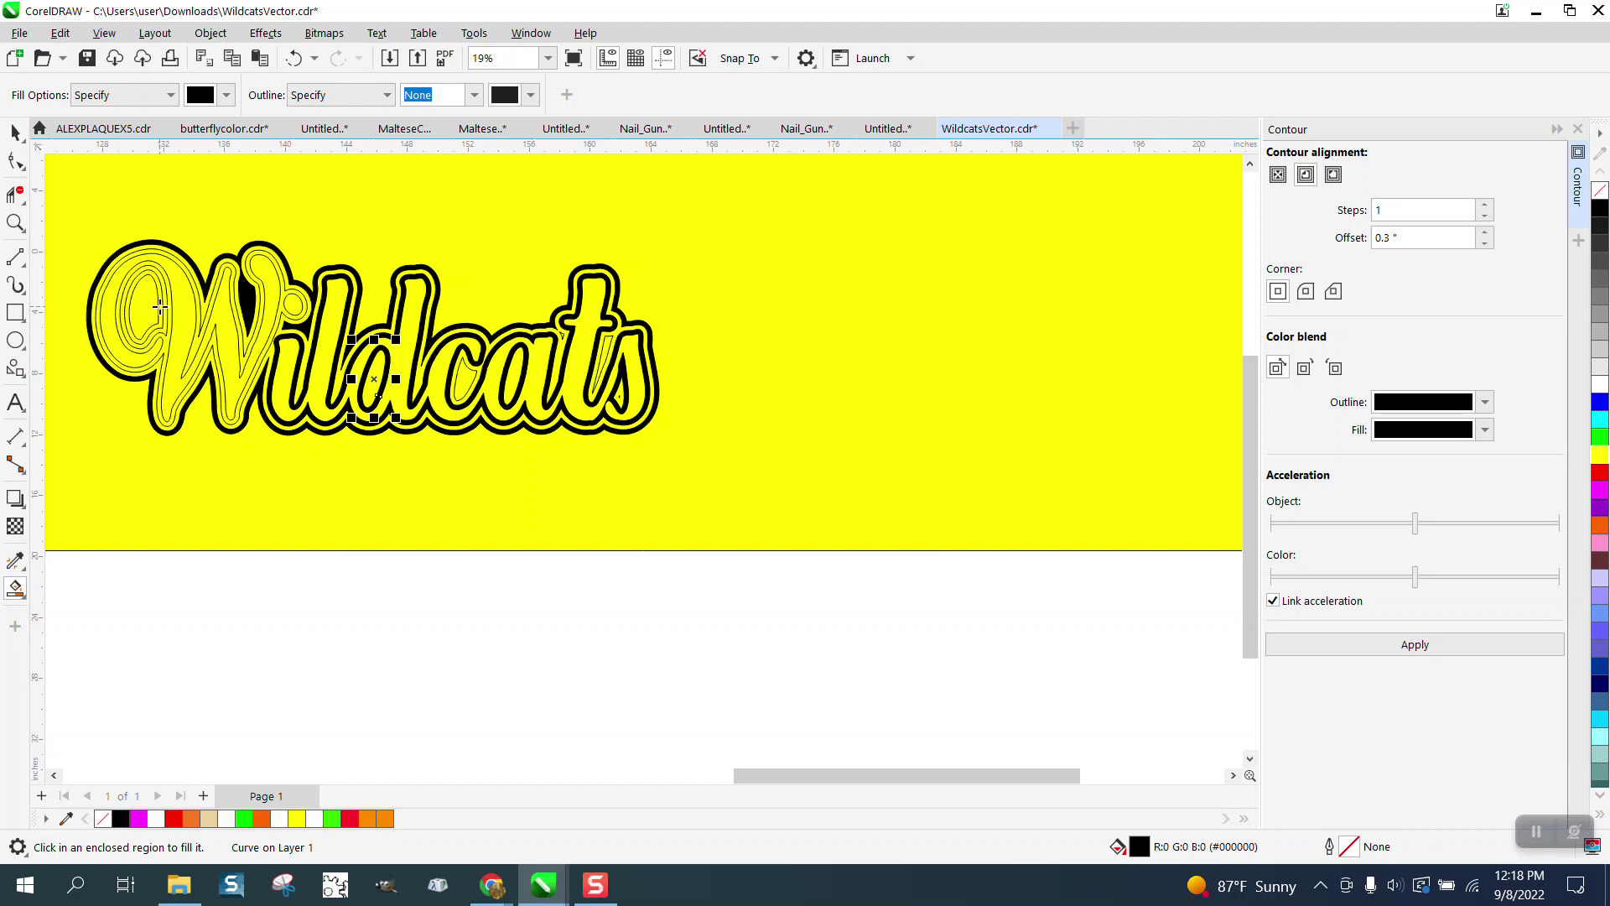
{"action": "left_click", "coordinate": [160, 307]}
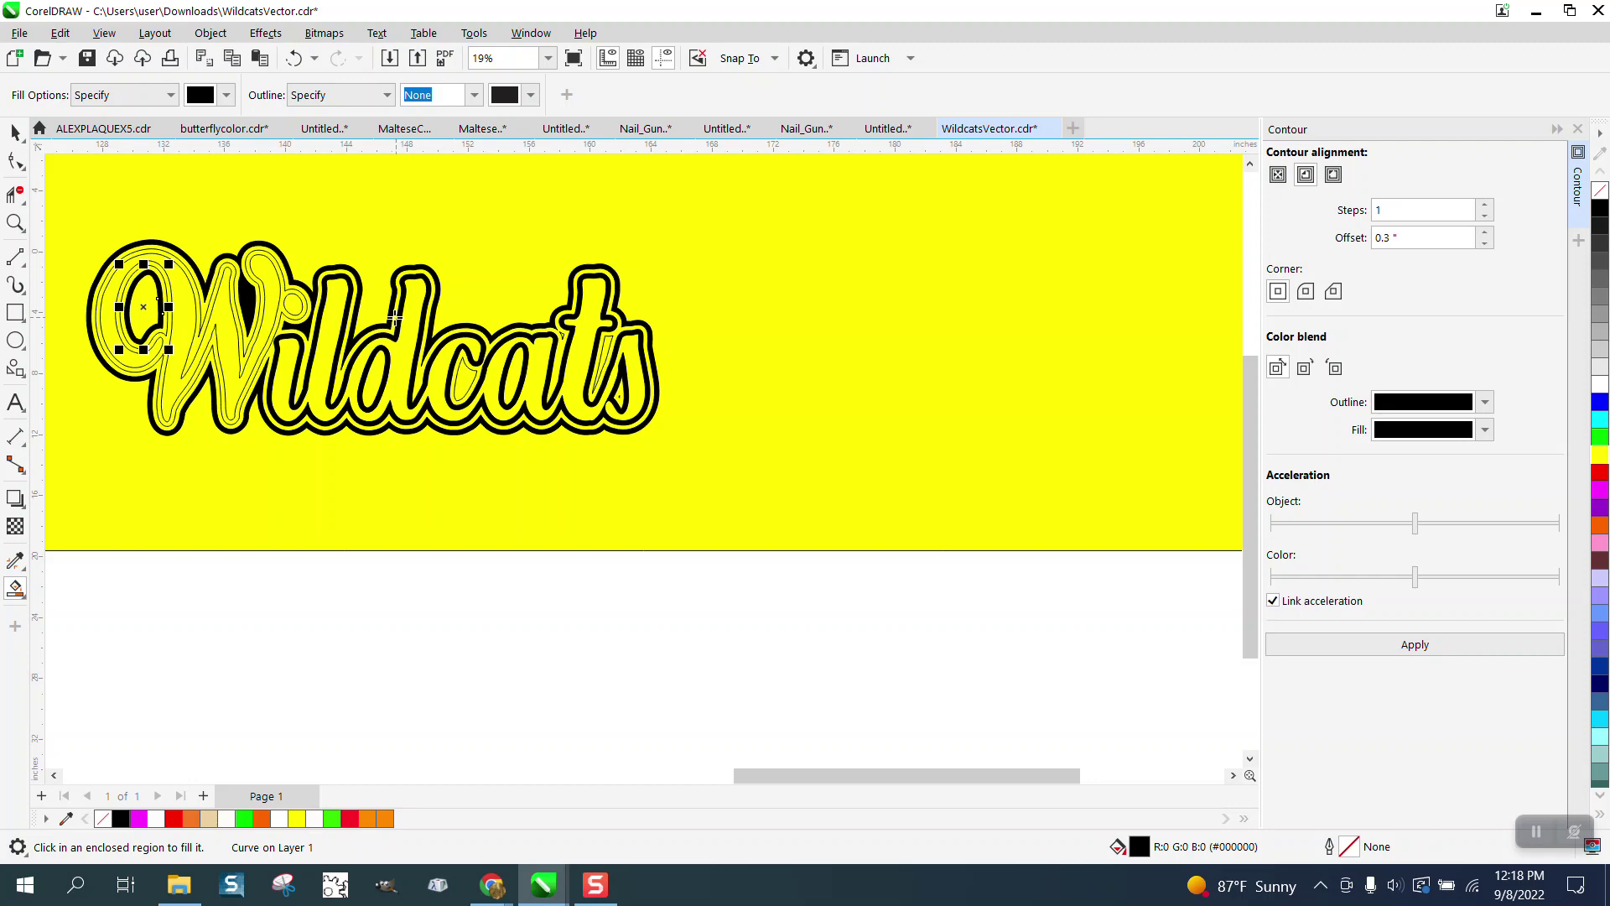
- Move the orange gradient lettering group 44 inches right and 11 inches up onto the black Wildcats outlines
{"action": "scroll", "coordinate": [396, 317], "scroll_direction": "down", "scroll_amount": 2}
{"action": "left_click", "coordinate": [16, 132]}
{"action": "scroll", "coordinate": [358, 494], "scroll_direction": "down", "scroll_amount": 1}
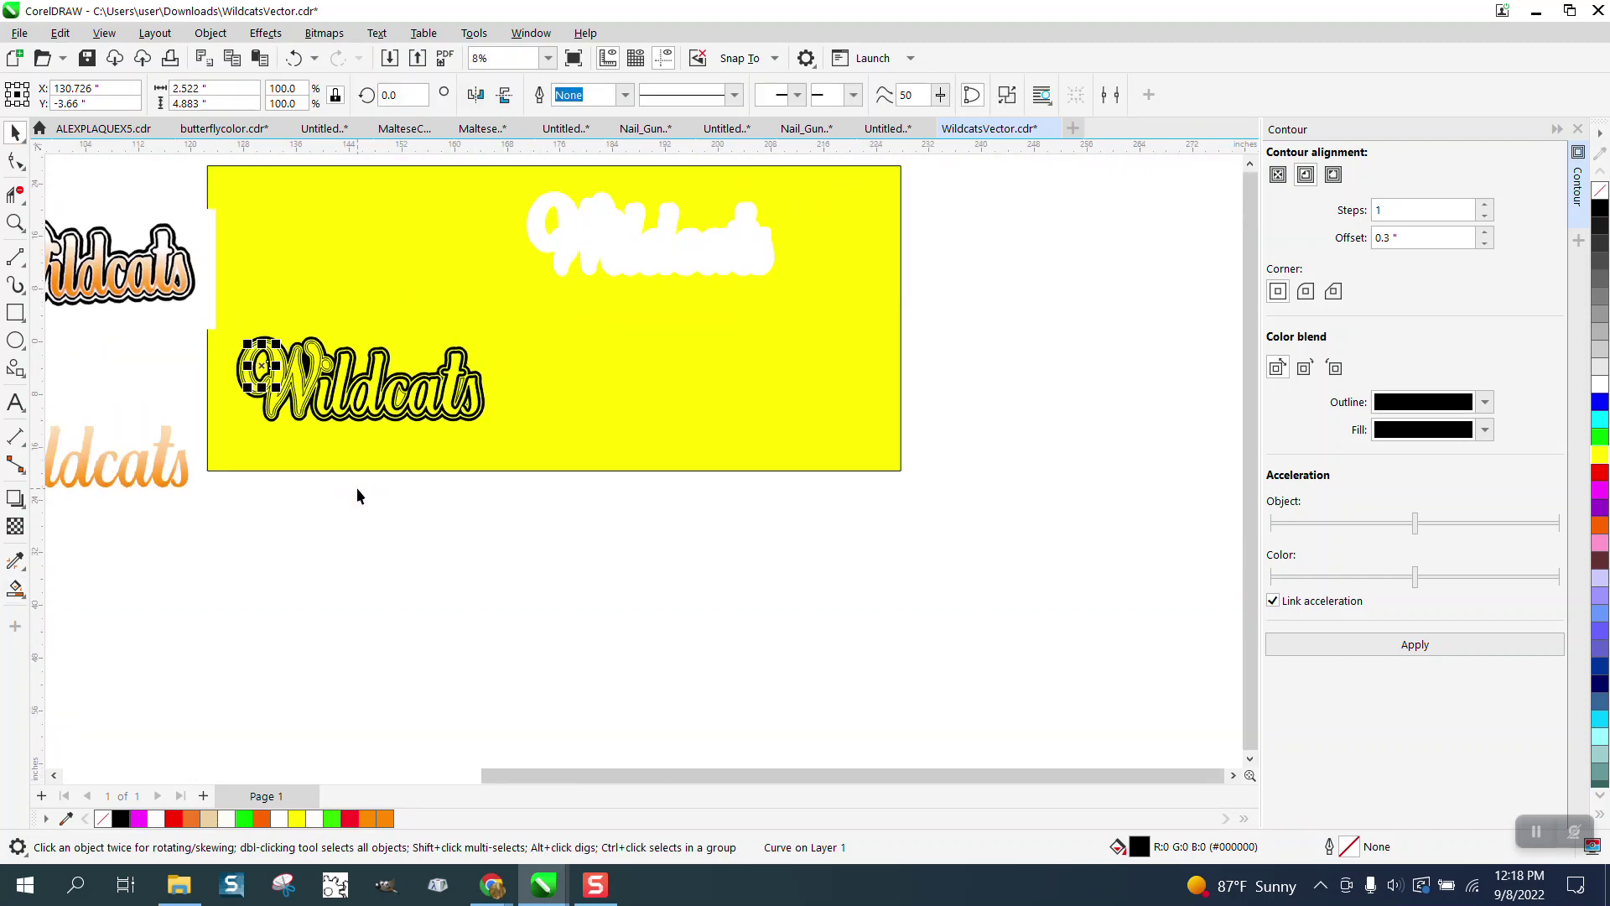
{"action": "left_click", "coordinate": [151, 480]}
{"action": "key", "text": "Right"}
{"action": "key", "text": "Right"}
{"action": "key", "text": "Right"}
{"action": "key", "text": "Right"}
{"action": "key", "text": "Right"}
{"action": "key", "text": "Right"}
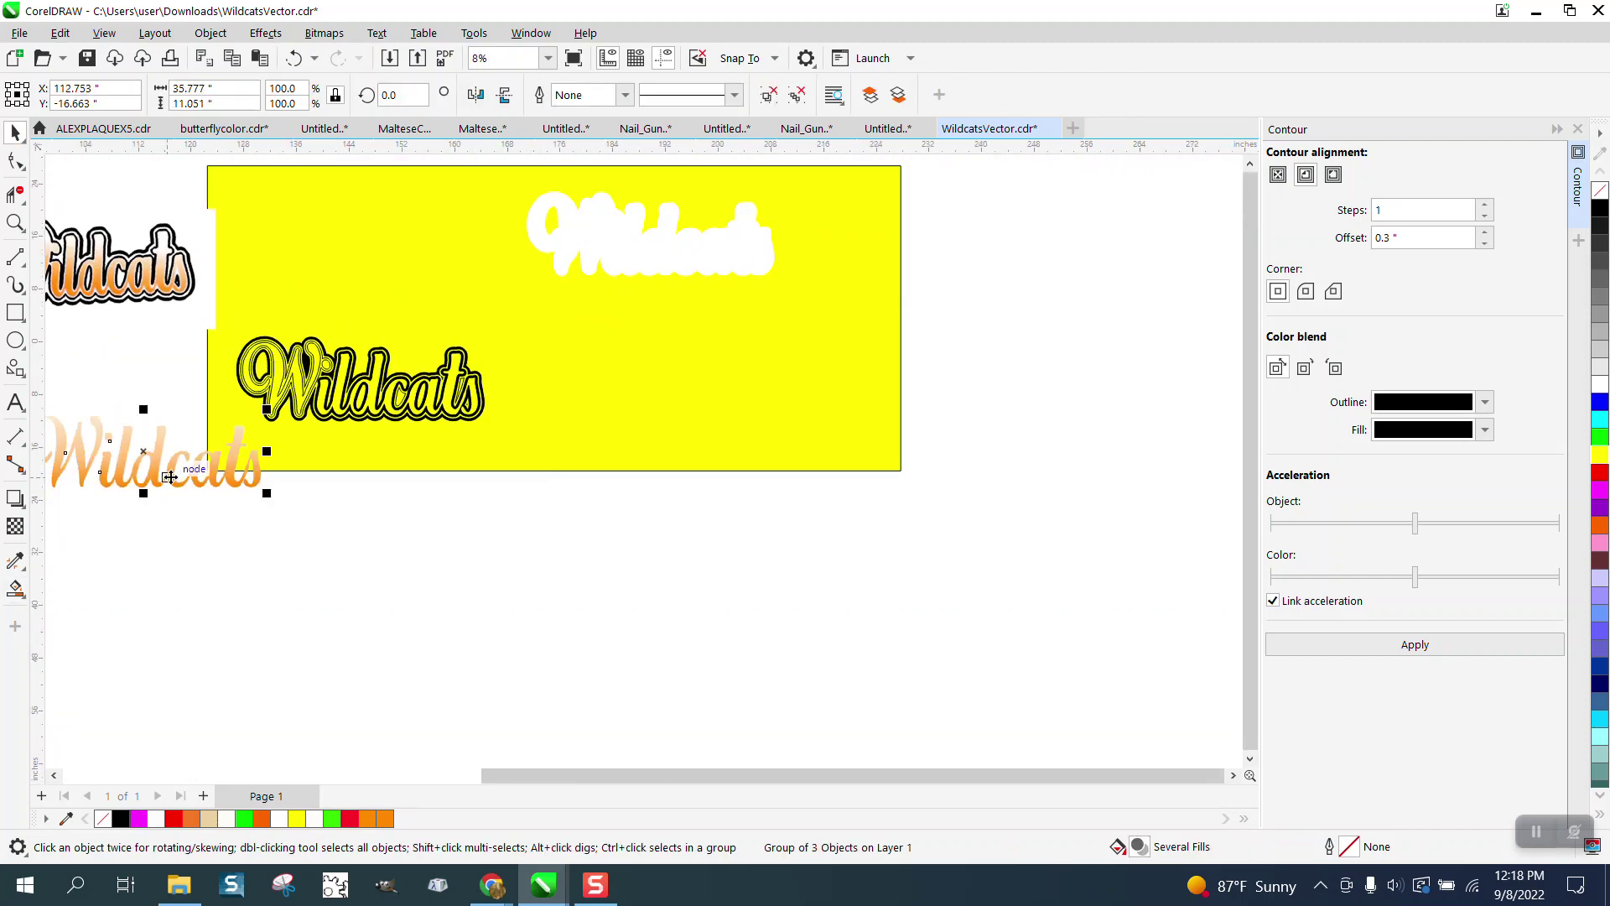
{"action": "key", "text": "Right"}
{"action": "key", "text": "Right"}
{"action": "key", "text": "Right"}
{"action": "key", "text": "Right"}
{"action": "key", "text": "Right"}
{"action": "key", "text": "Right"}
{"action": "key", "text": "Right"}
{"action": "key", "text": "Right"}
{"action": "key", "text": "Right"}
{"action": "key", "text": "Right"}
{"action": "key", "text": "Right"}
{"action": "key", "text": "Up"}
{"action": "key", "text": "Up"}
{"action": "key", "text": "Up"}
{"action": "key", "text": "Up"}
{"action": "key", "text": "Up"}
{"action": "key", "text": "Up"}
{"action": "key", "text": "Up"}
{"action": "key", "text": "Up"}
{"action": "key", "text": "Up"}
{"action": "key", "text": "Up"}
{"action": "key", "text": "Up"}
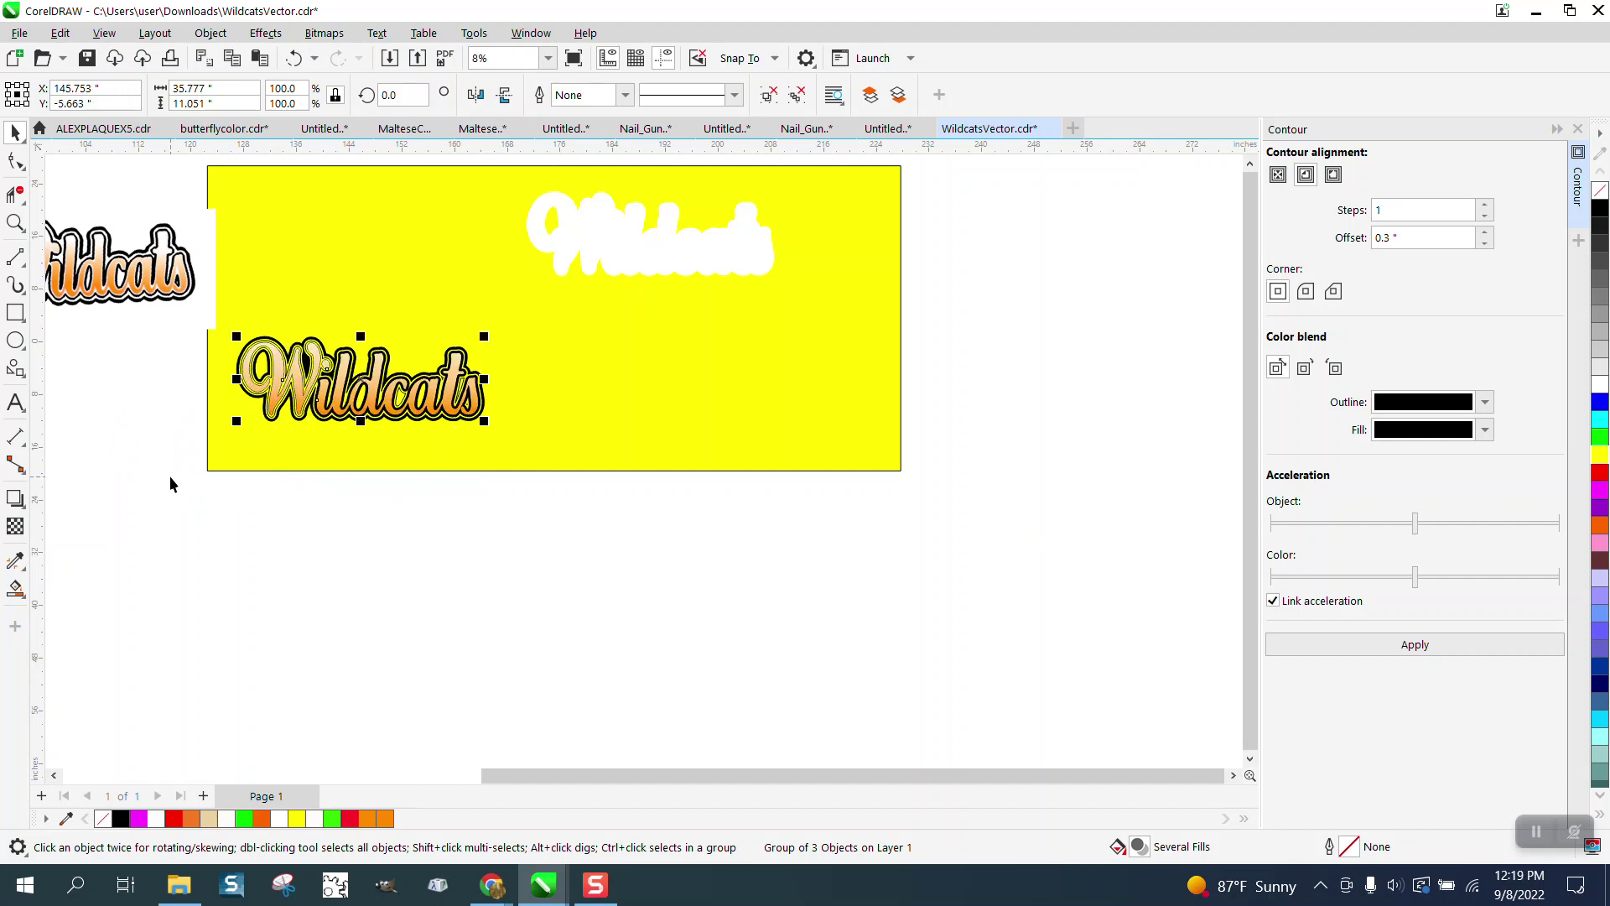
- Select the assembled Wildcats lettering with all its outlines and ungroup everything, leaving nothing selected
{"action": "left_click", "coordinate": [16, 222]}
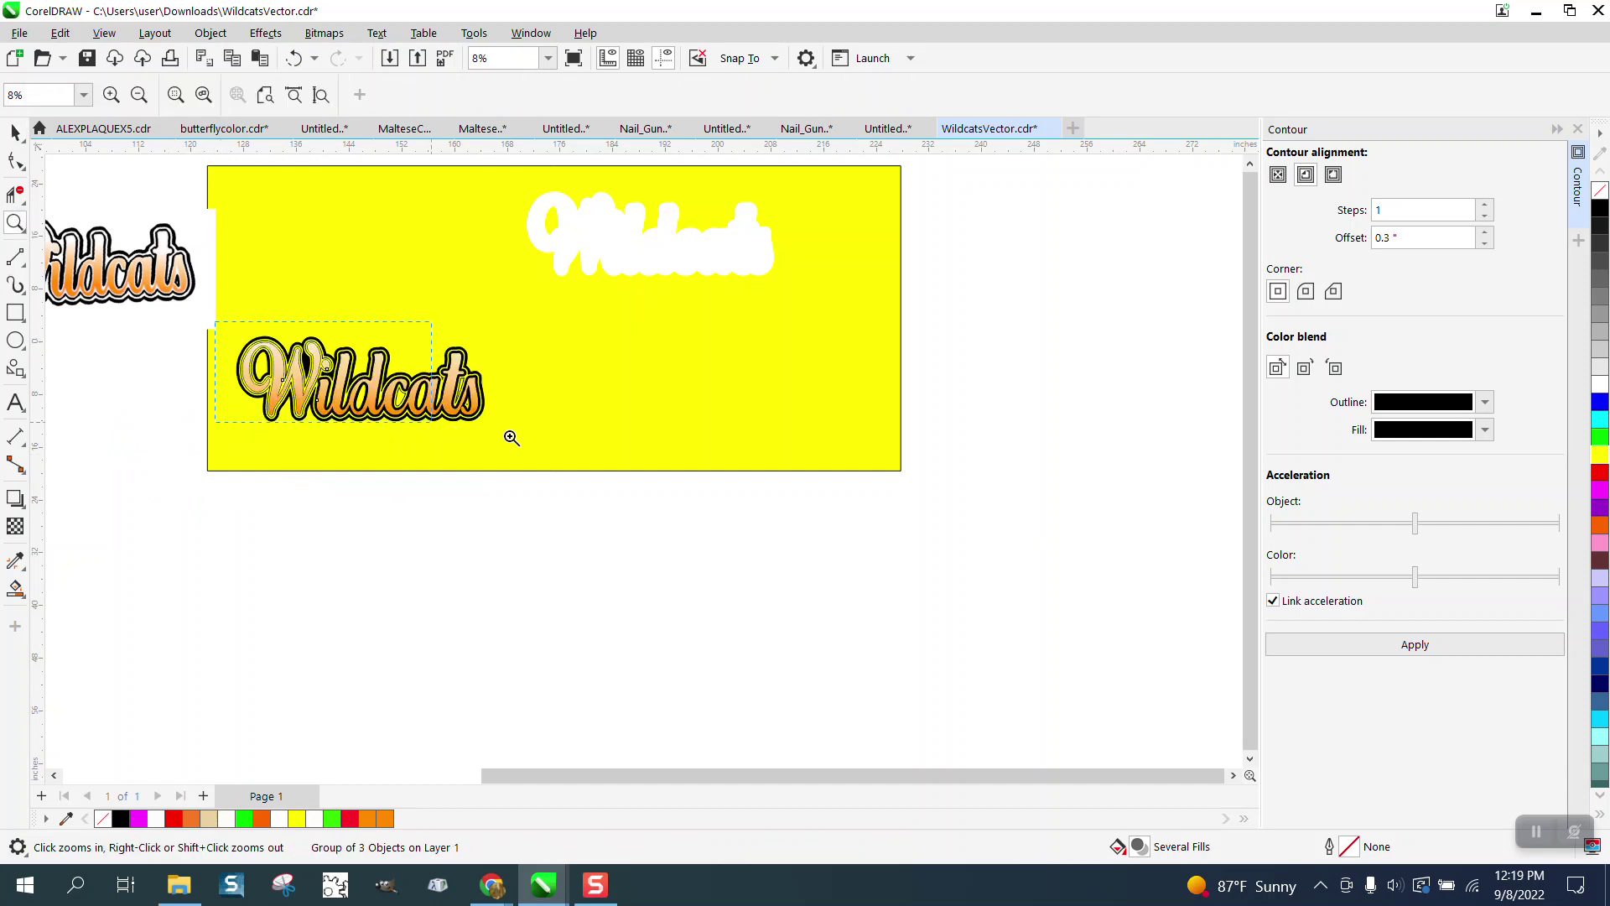
{"action": "left_click", "coordinate": [511, 437]}
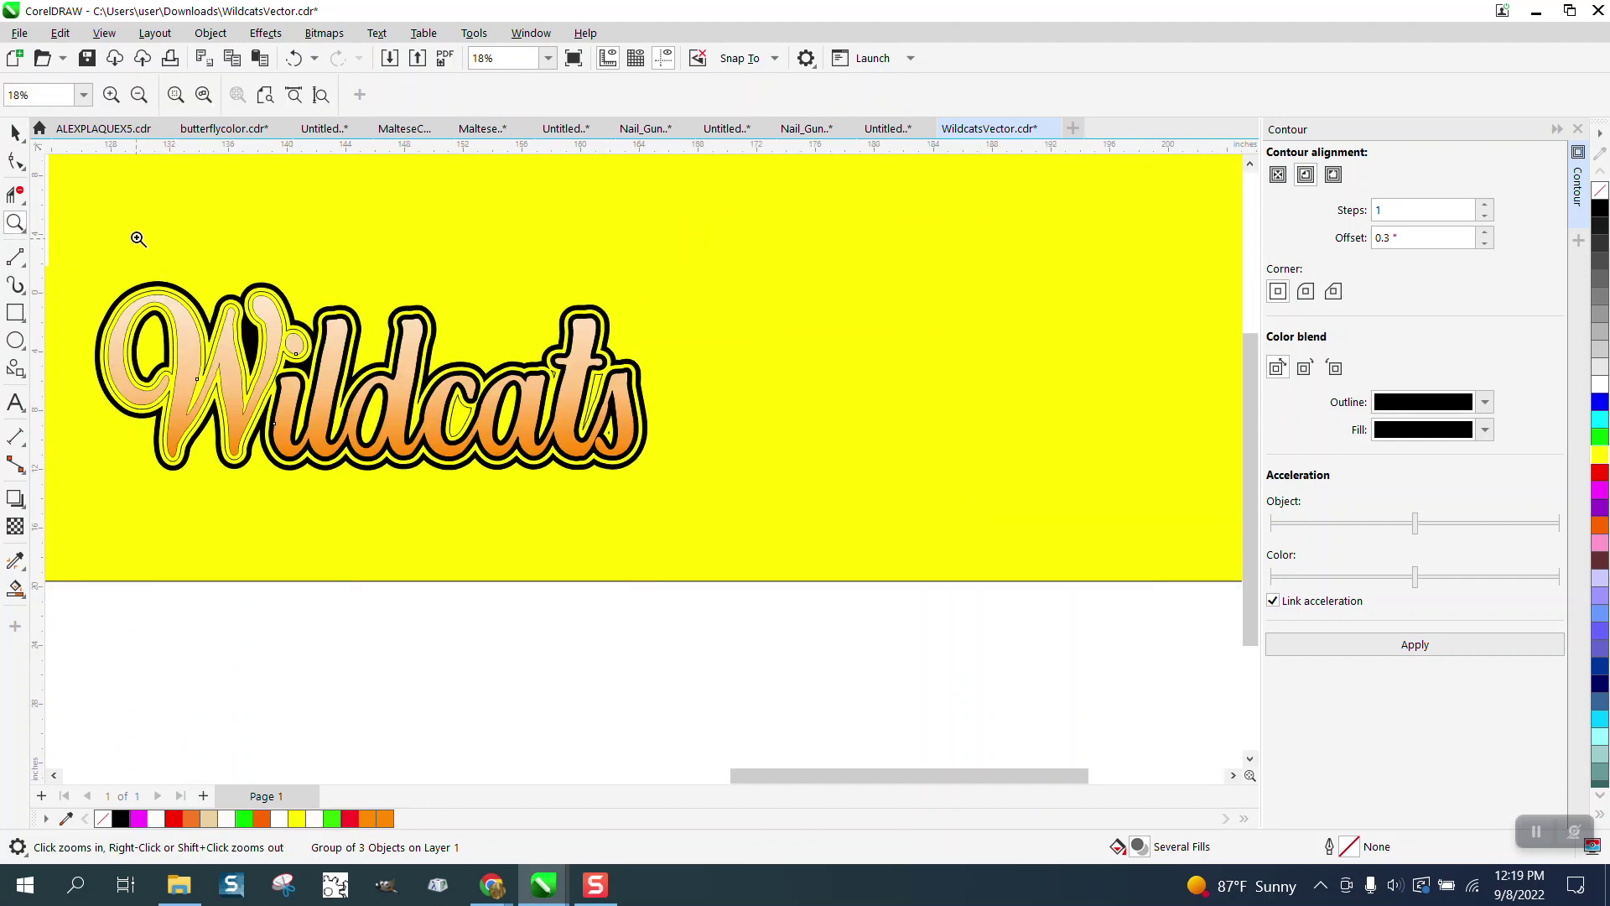
{"action": "left_click", "coordinate": [15, 132]}
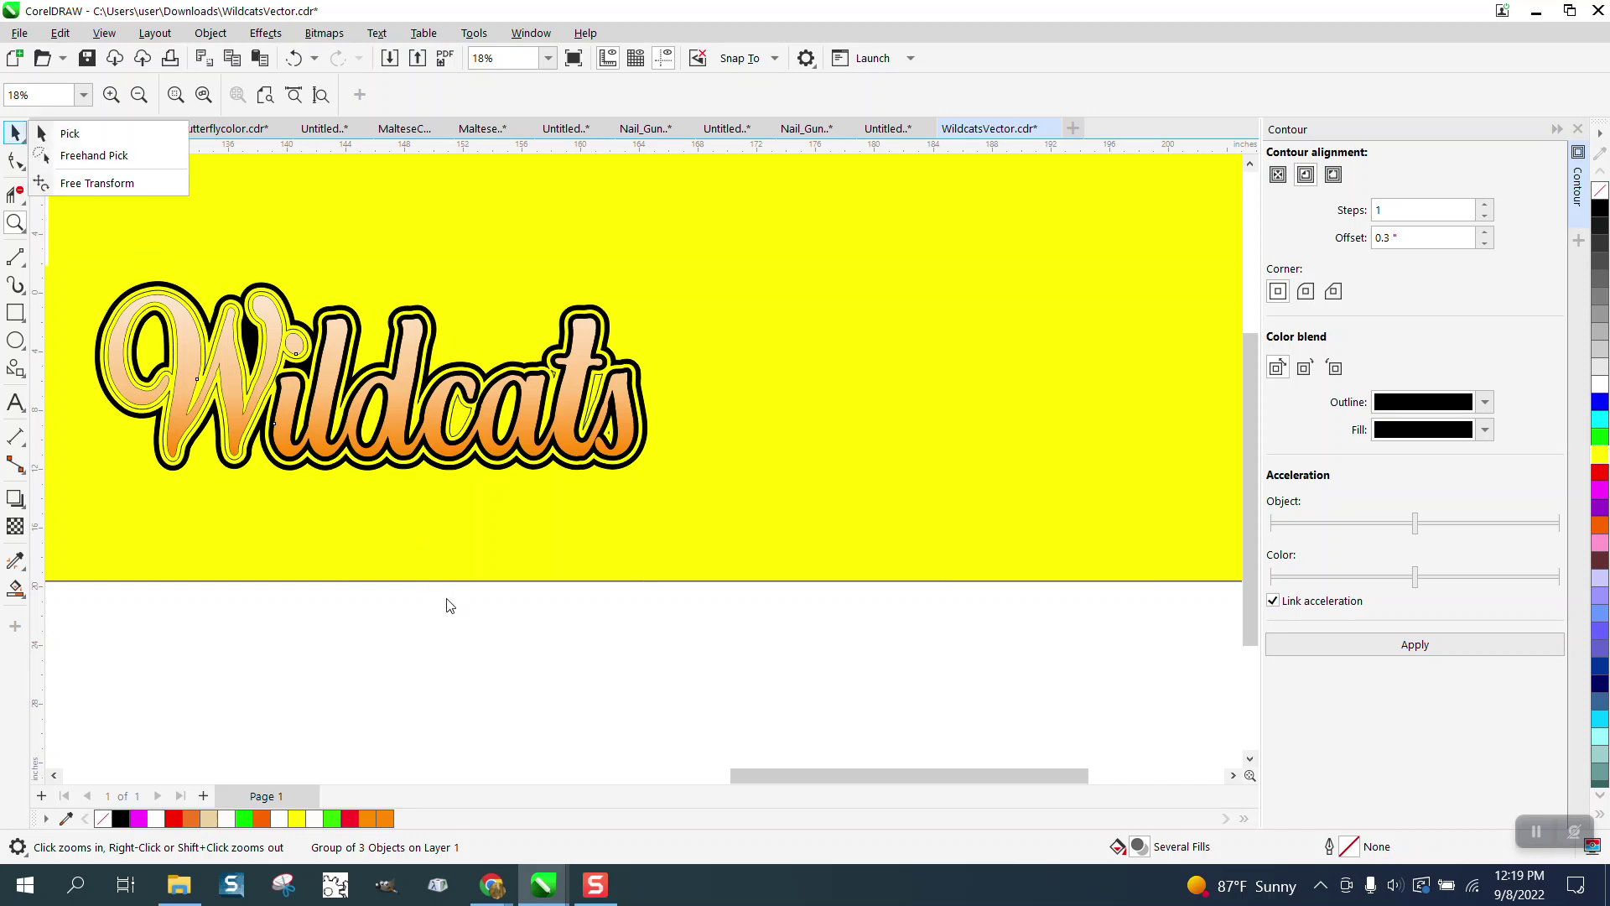
{"action": "left_click", "coordinate": [456, 658]}
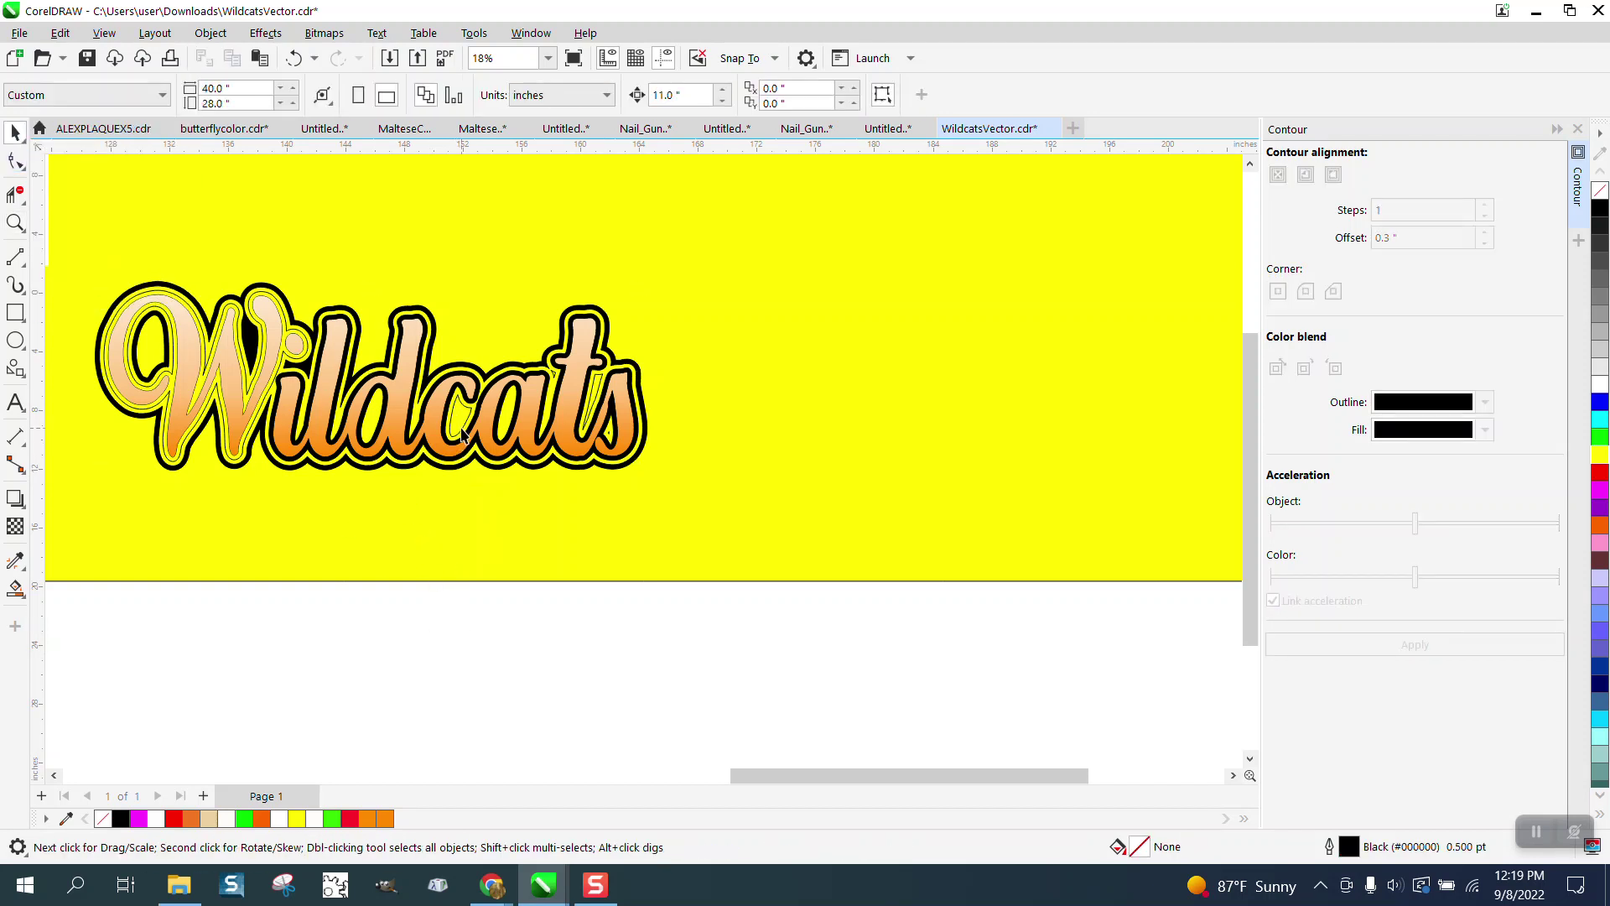
{"action": "left_click", "coordinate": [461, 432]}
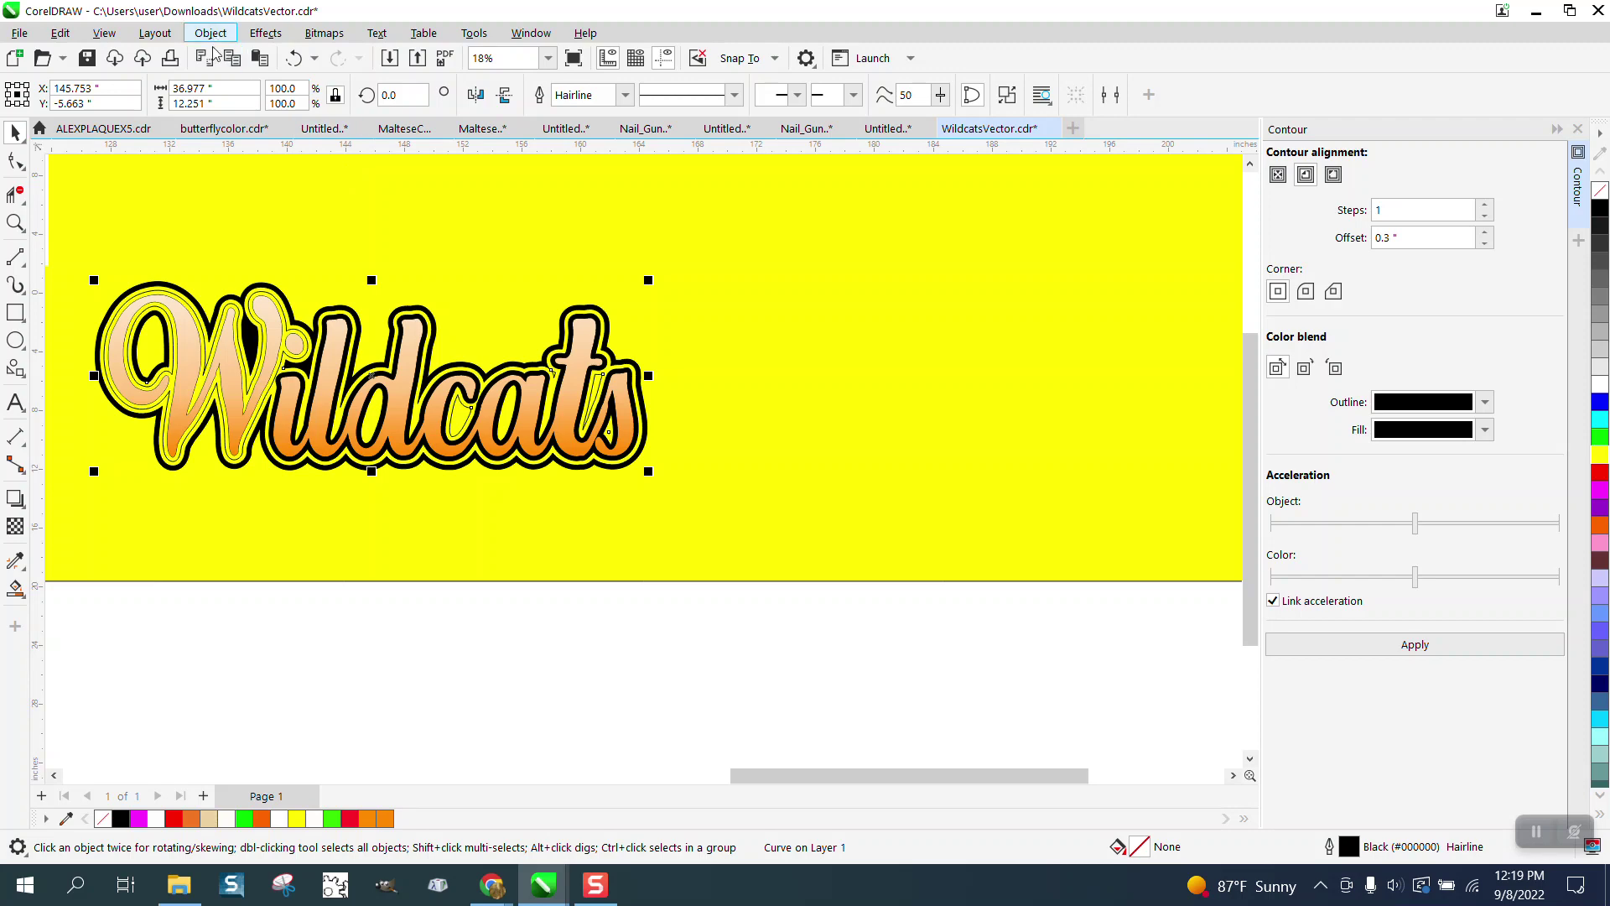
{"action": "scroll", "coordinate": [775, 513], "scroll_direction": "down", "scroll_amount": 1}
{"action": "left_click_drag", "start_coordinate": [201, 363], "coordinate": [163, 492]}
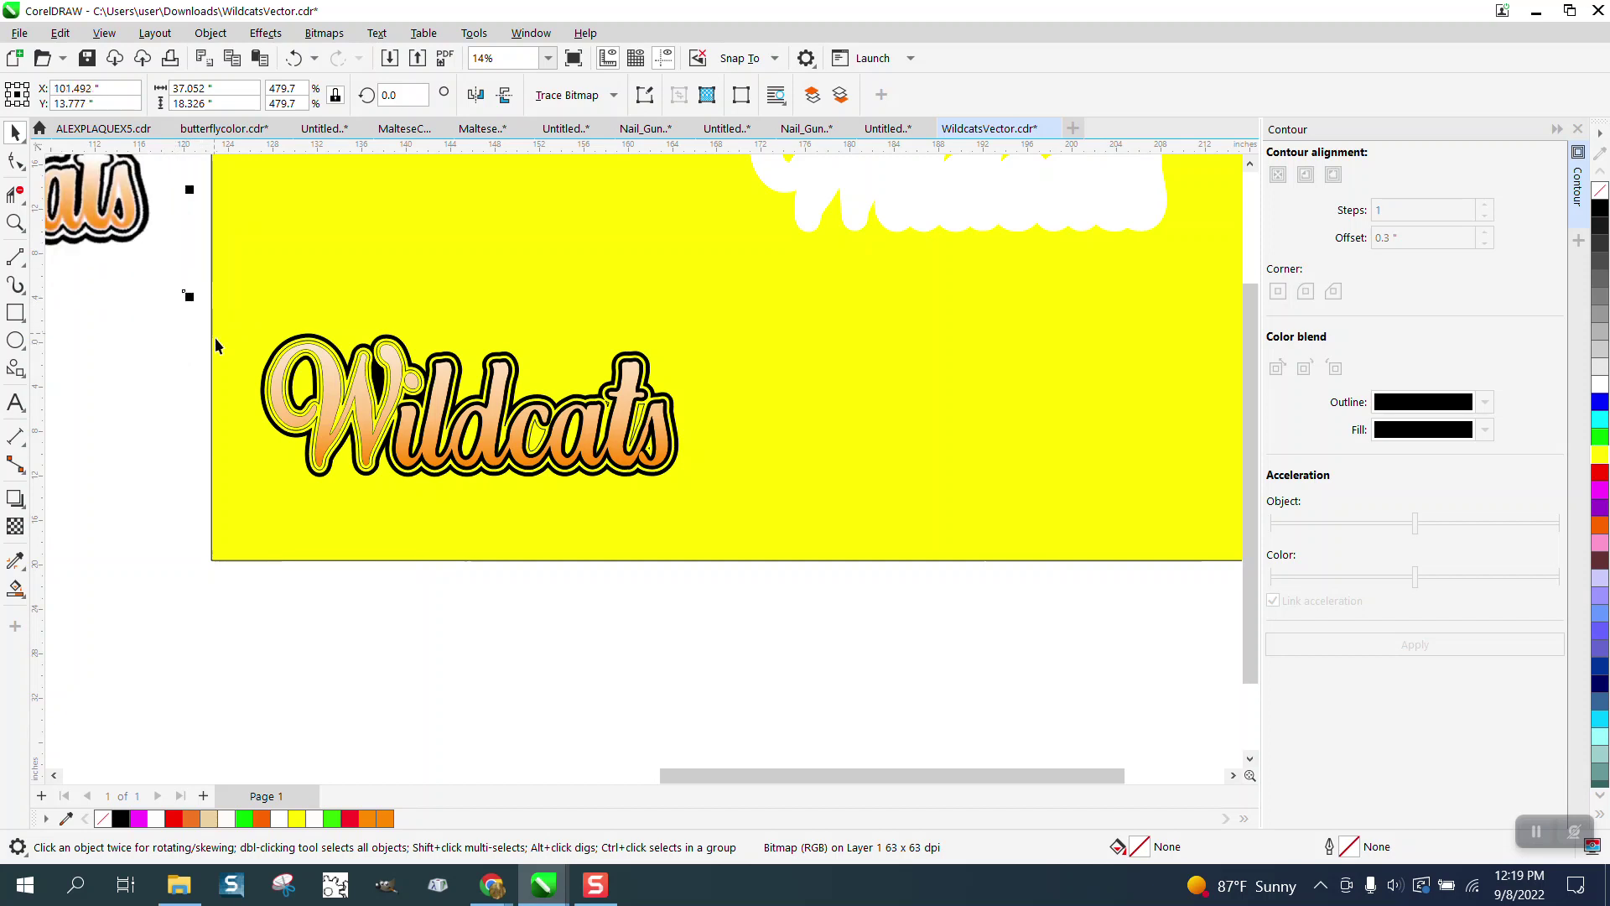
{"action": "left_click_drag", "start_coordinate": [185, 306], "coordinate": [861, 522]}
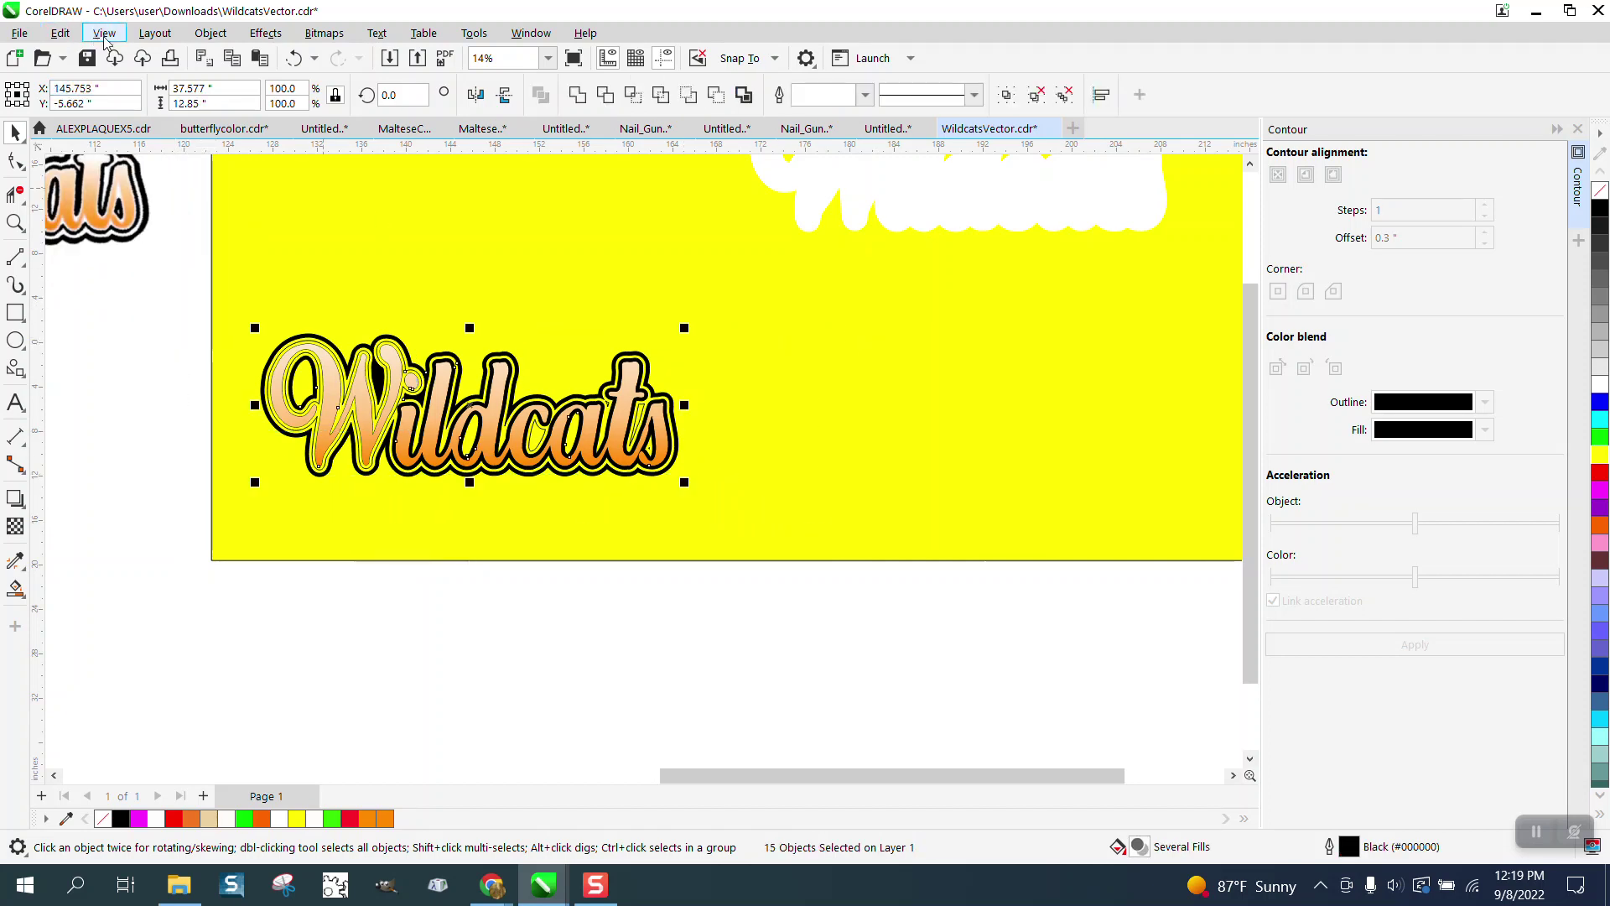
{"action": "left_click", "coordinate": [211, 33]}
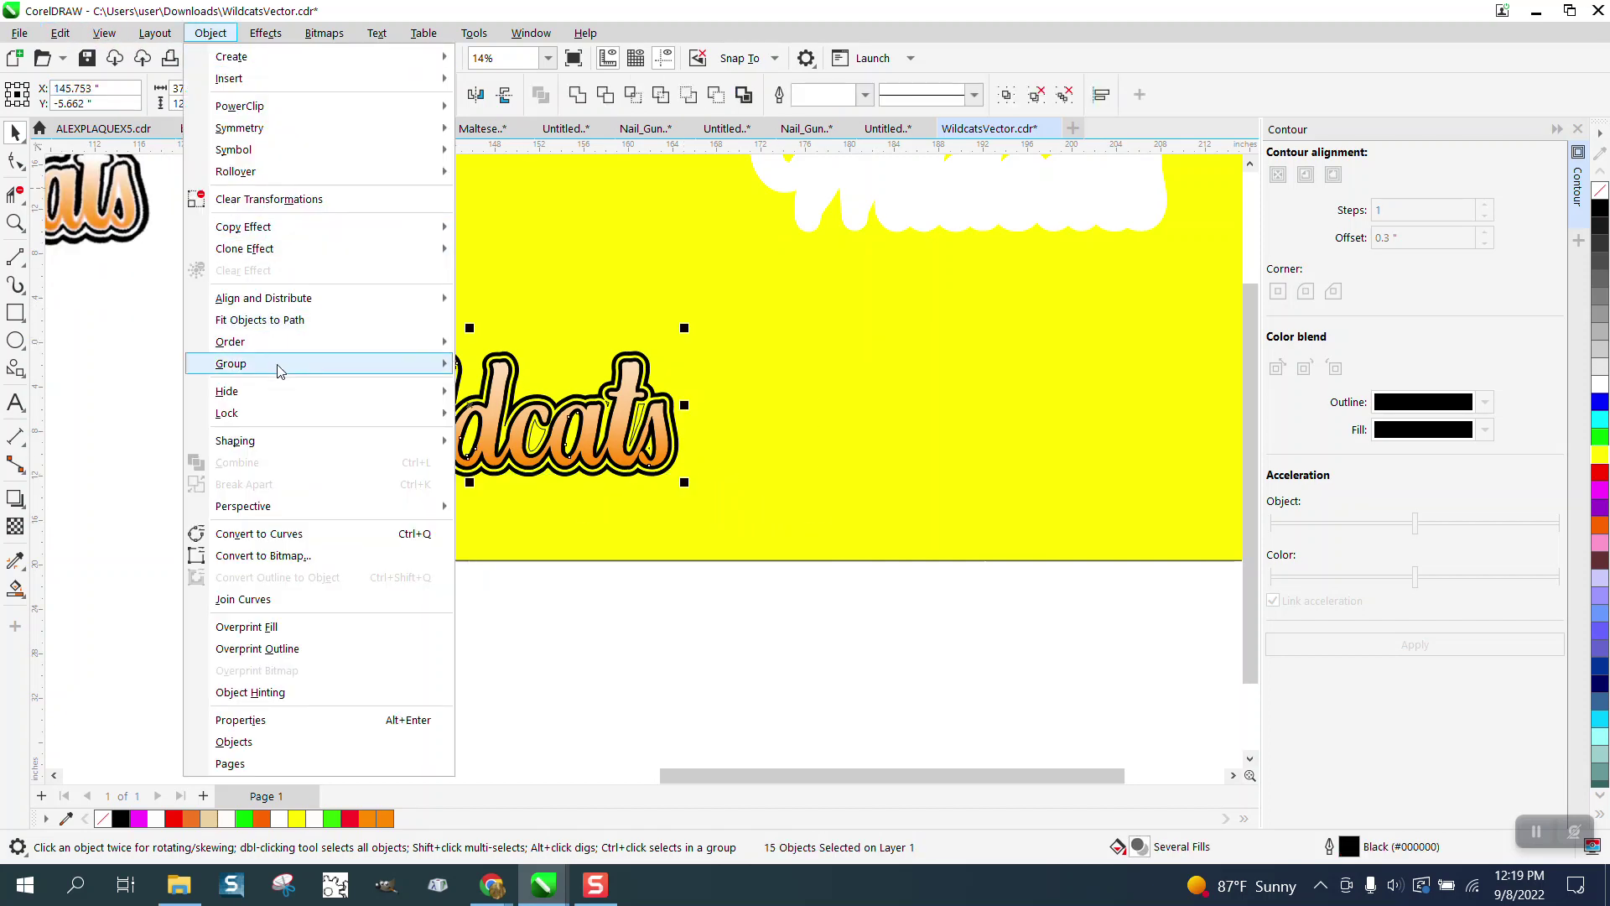
{"action": "mouse_move", "coordinate": [285, 365]}
{"action": "left_click", "coordinate": [513, 410]}
{"action": "left_click", "coordinate": [515, 617]}
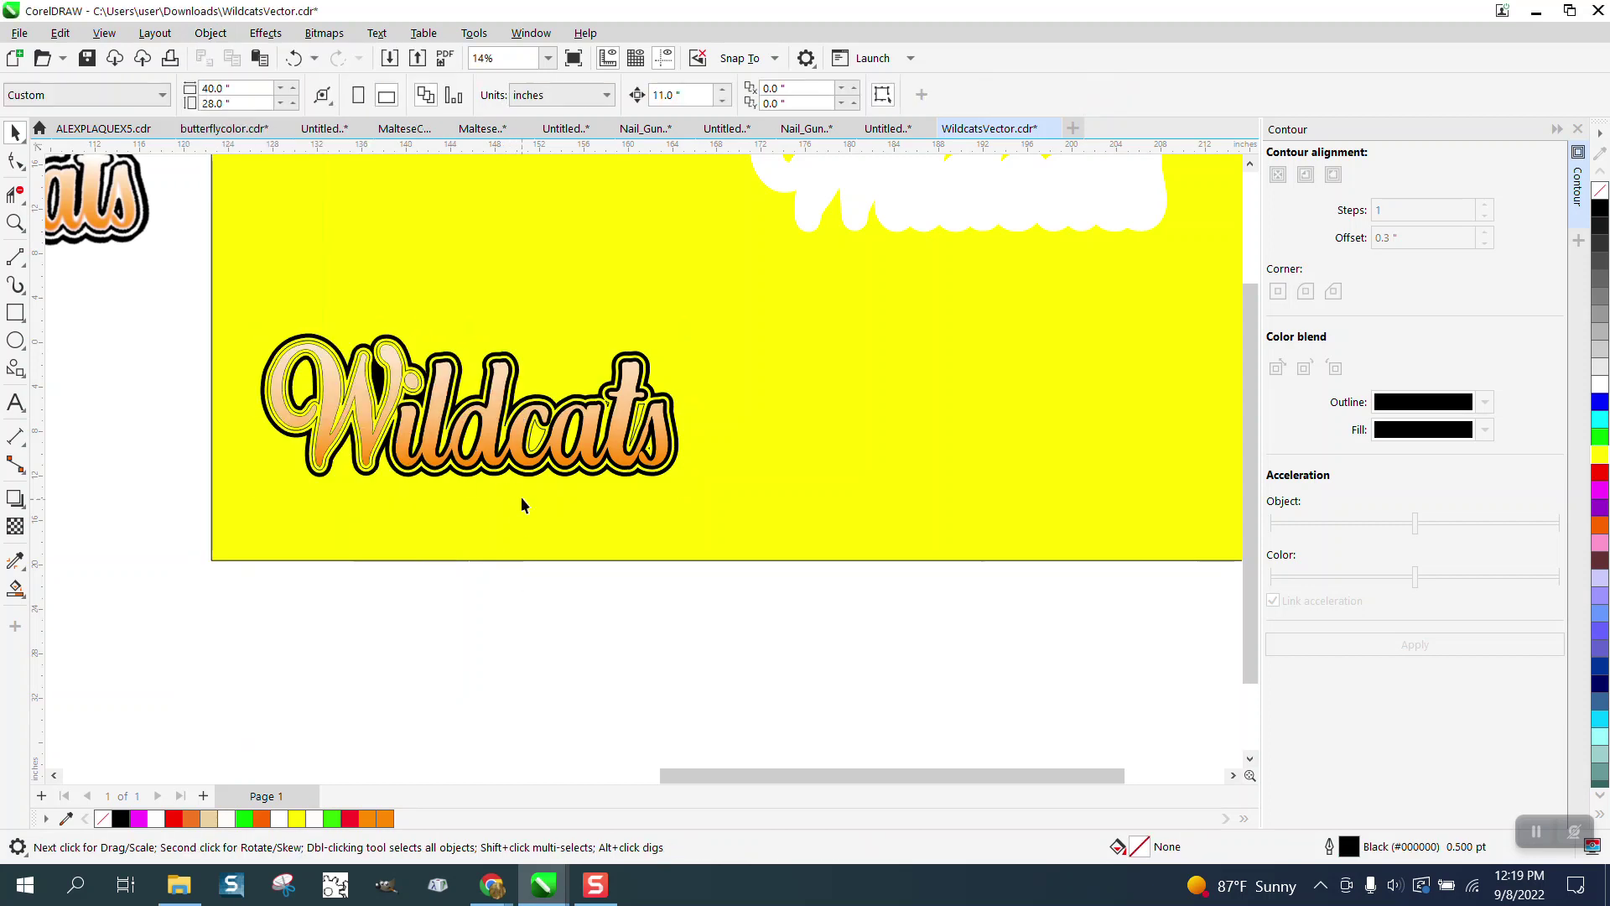
- Delete the leftover hairline segments inside the c and between the t and s with Virtual Segment Delete
{"action": "left_click", "coordinate": [541, 433]}
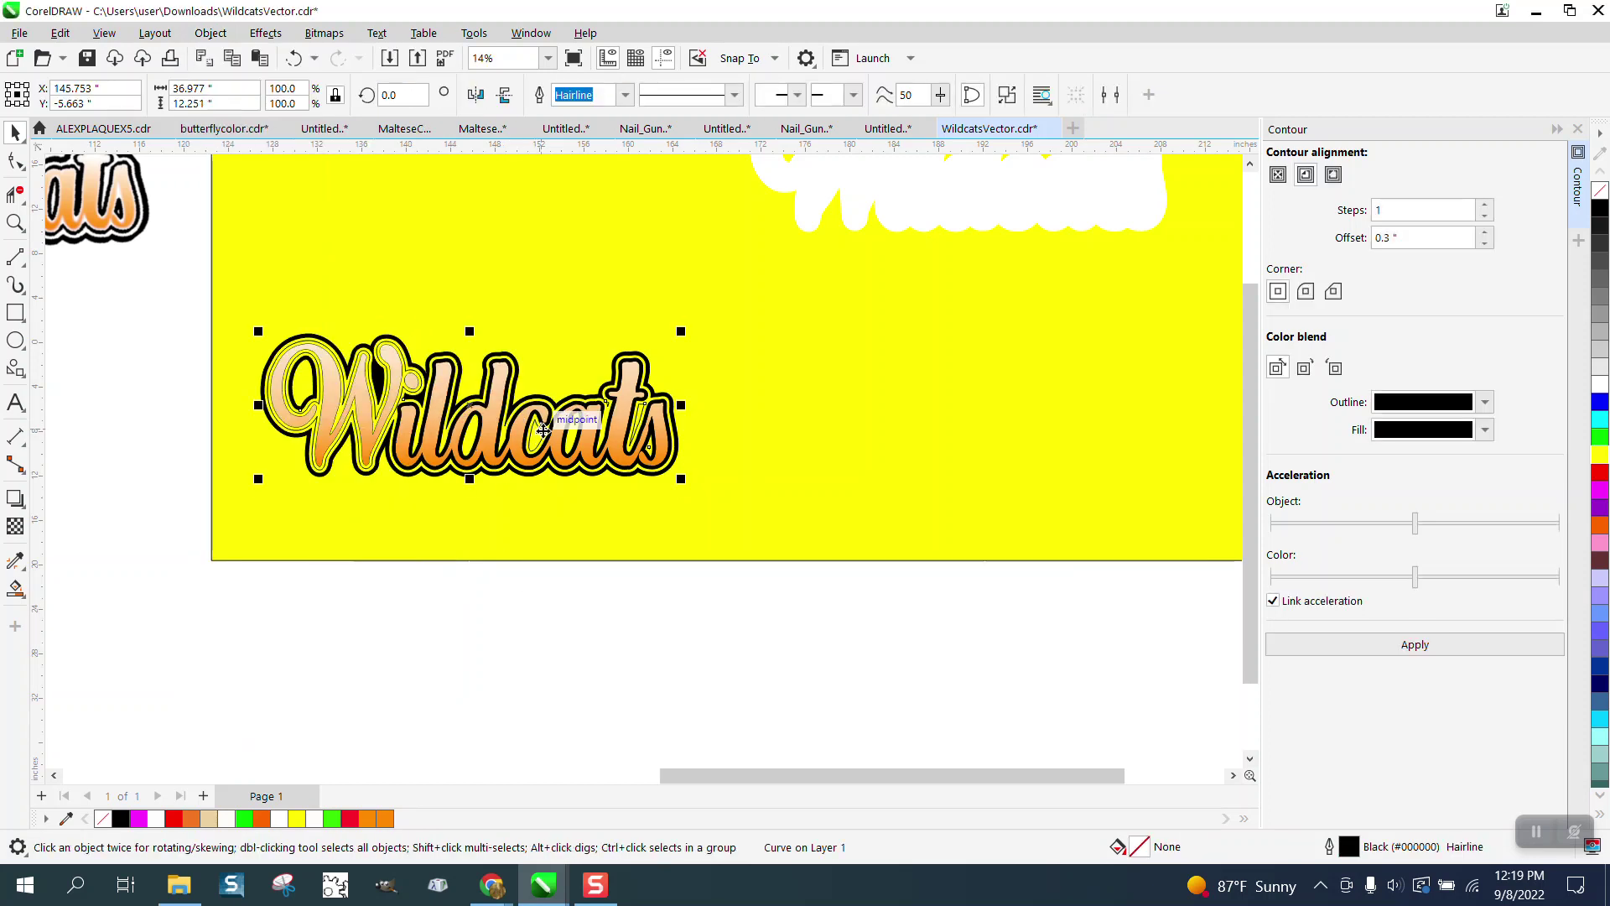
{"action": "left_click", "coordinate": [15, 222]}
{"action": "left_click_drag", "start_coordinate": [443, 340], "coordinate": [730, 514]}
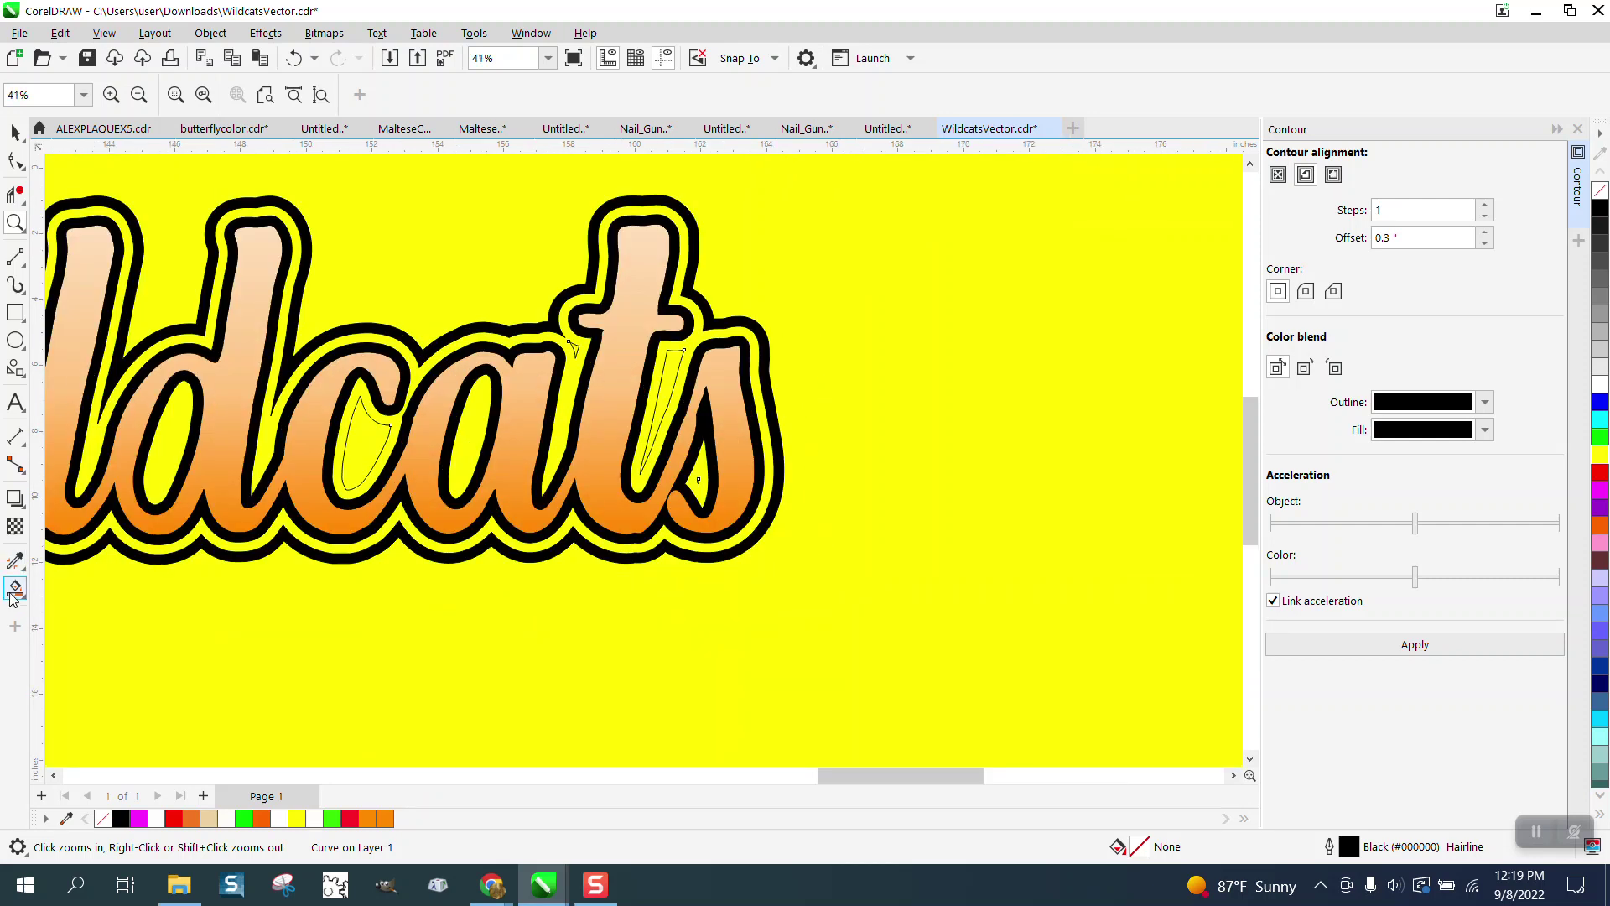
{"action": "left_click", "coordinate": [15, 196]}
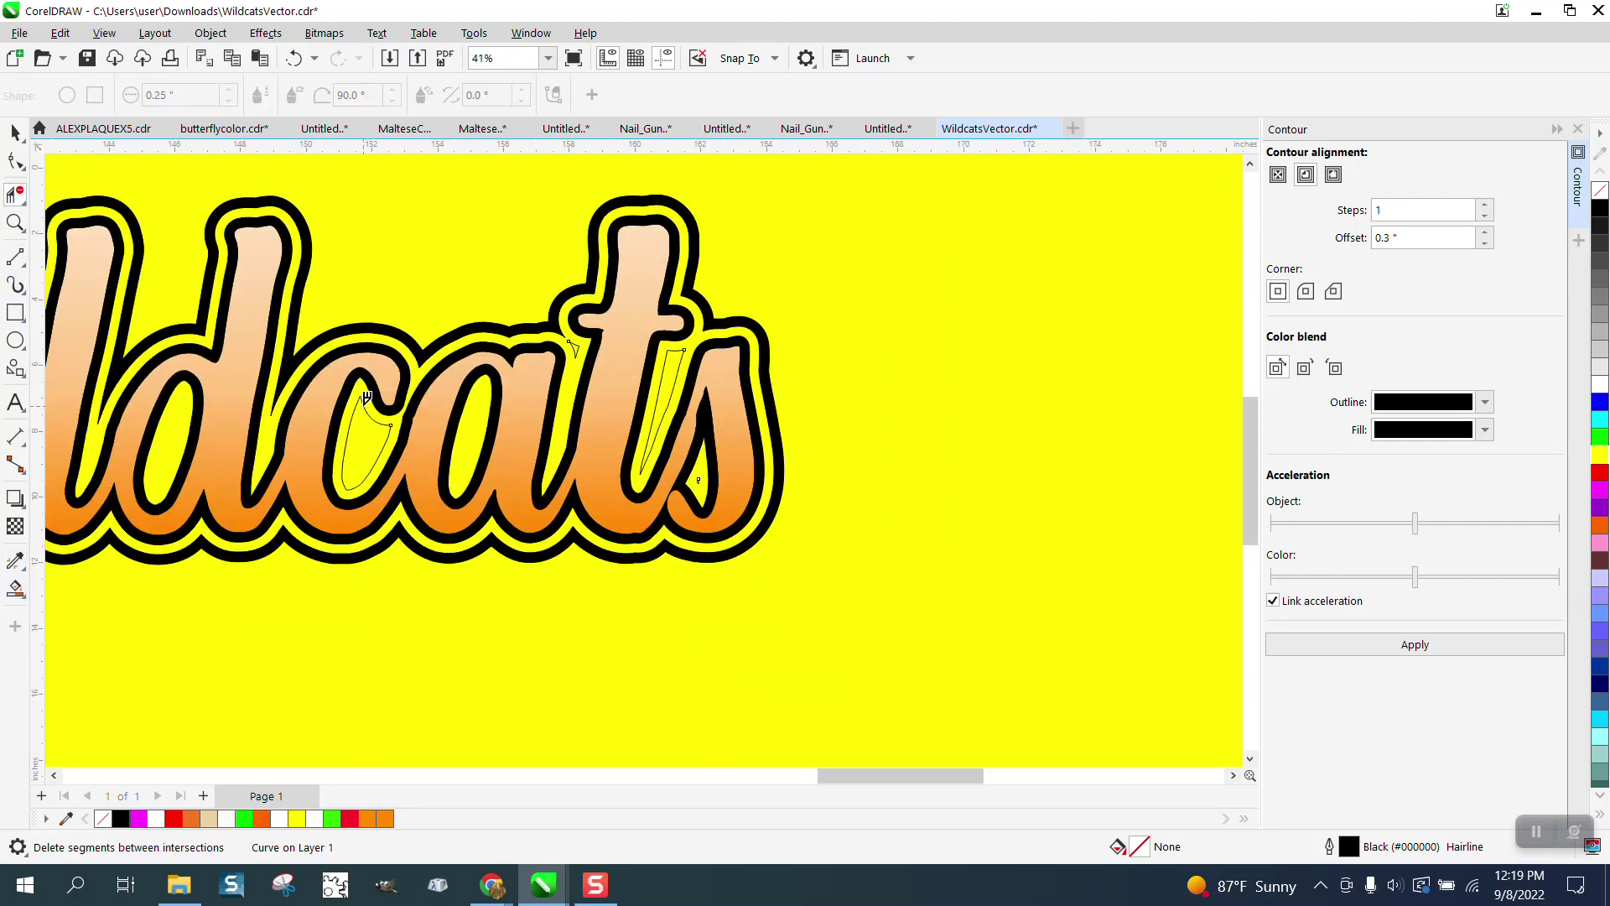
{"action": "left_click", "coordinate": [367, 397]}
{"action": "left_click", "coordinate": [679, 367]}
{"action": "scroll", "coordinate": [705, 394], "scroll_direction": "down", "scroll_amount": 3}
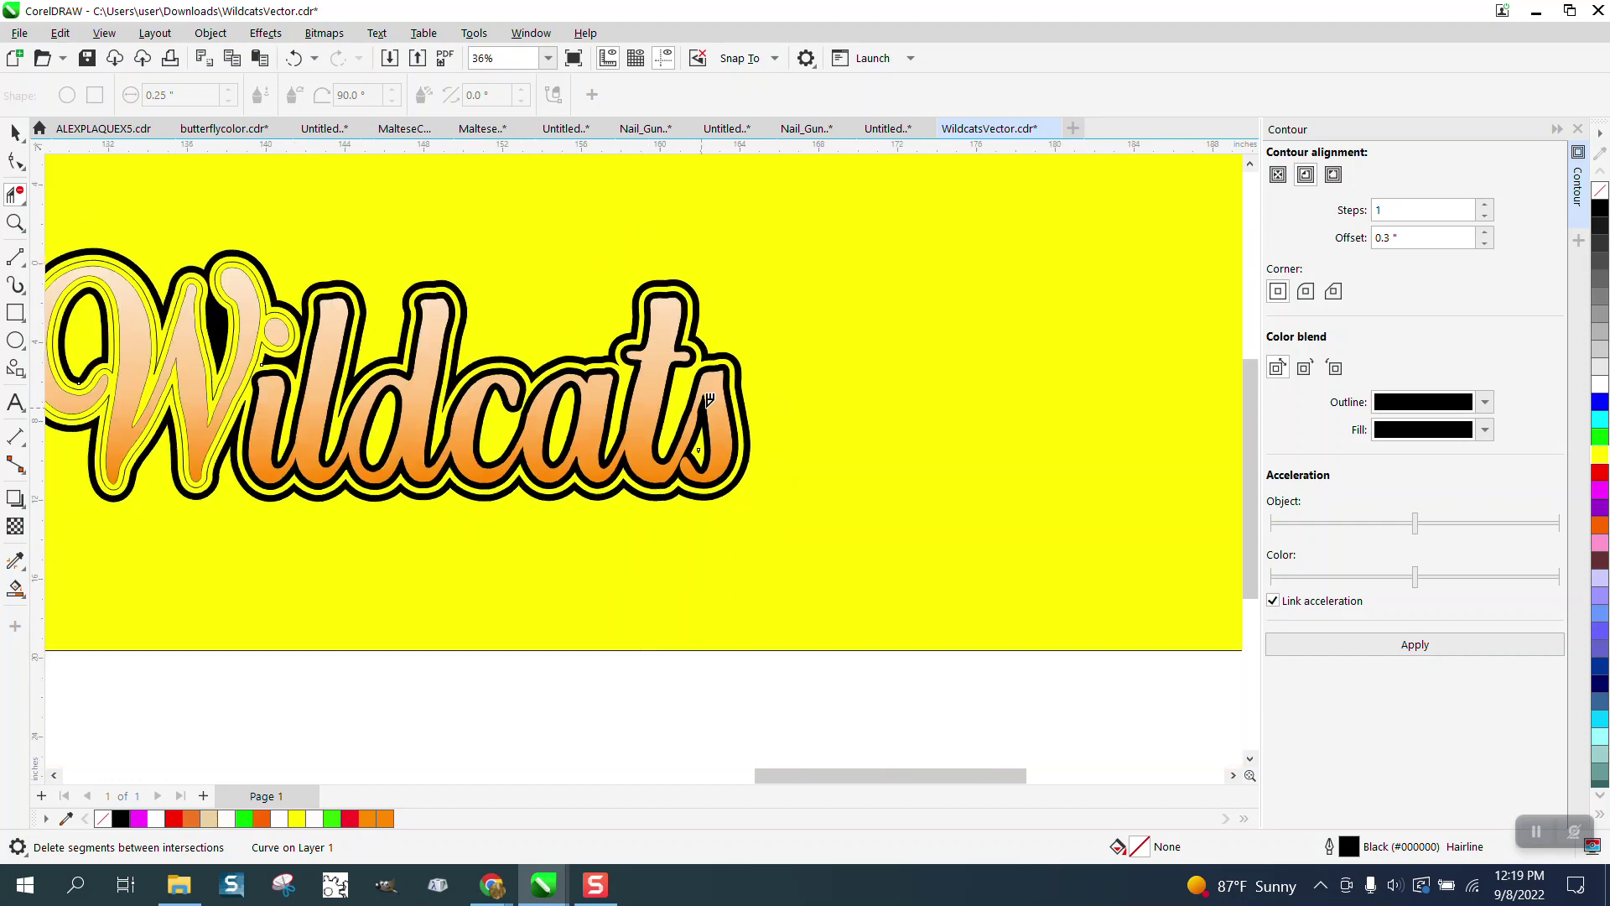
{"action": "scroll", "coordinate": [277, 344], "scroll_direction": "down", "scroll_amount": 1}
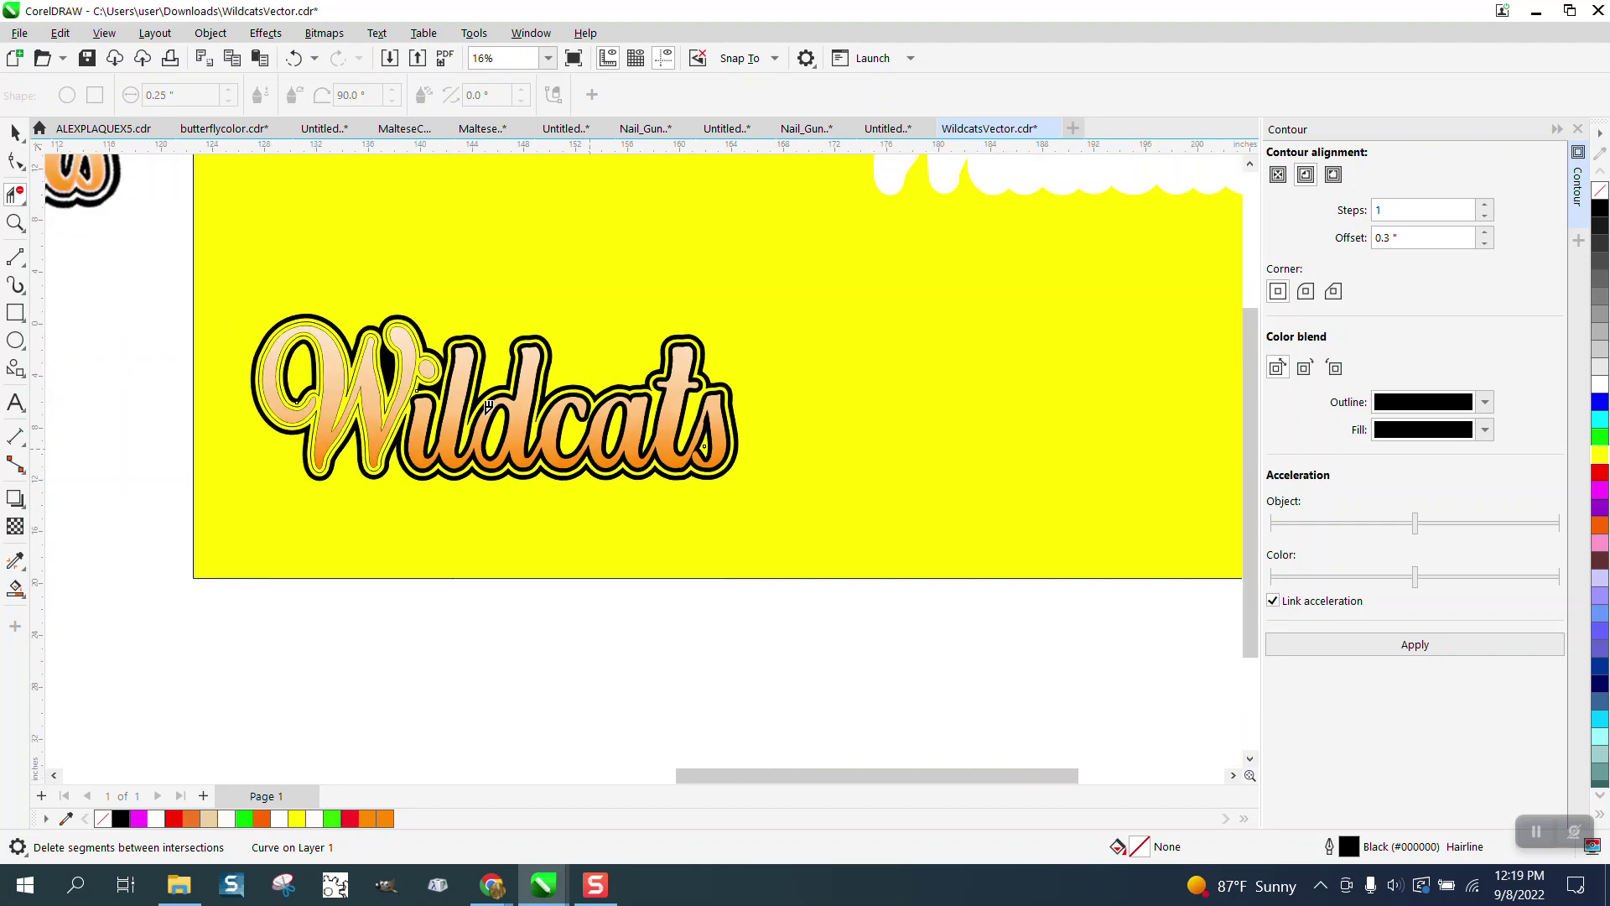
- Send the white Wildcats silhouette to the back of the page
{"action": "scroll", "coordinate": [277, 344], "scroll_direction": "down", "scroll_amount": 1}
{"action": "key", "text": "space"}
{"action": "left_click", "coordinate": [854, 188]}
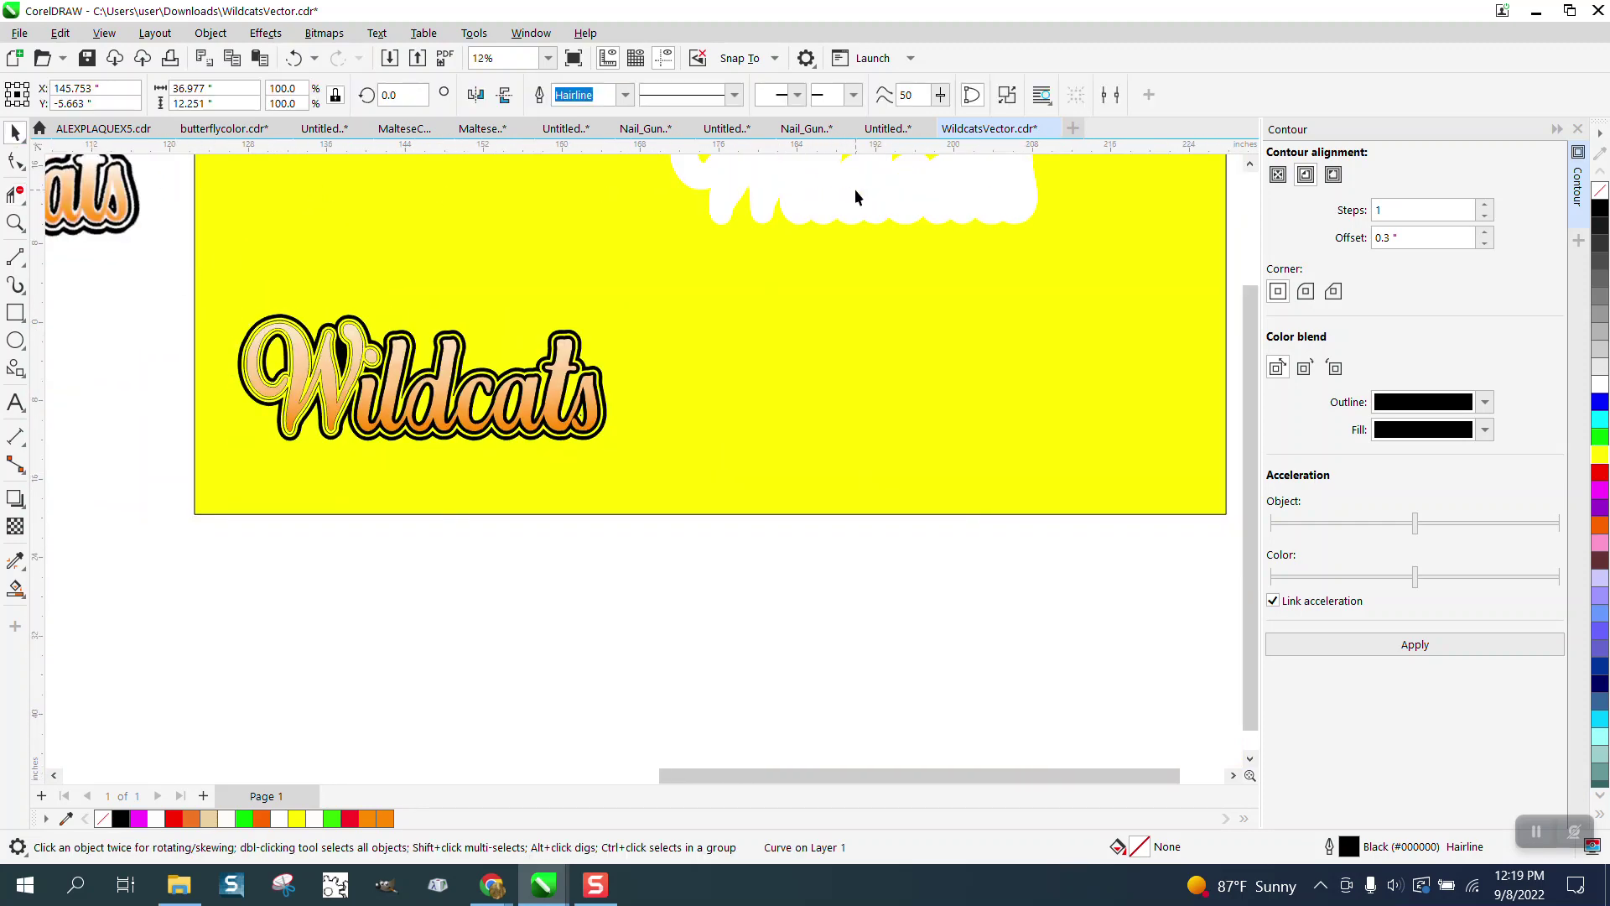
{"action": "left_click", "coordinate": [210, 33]}
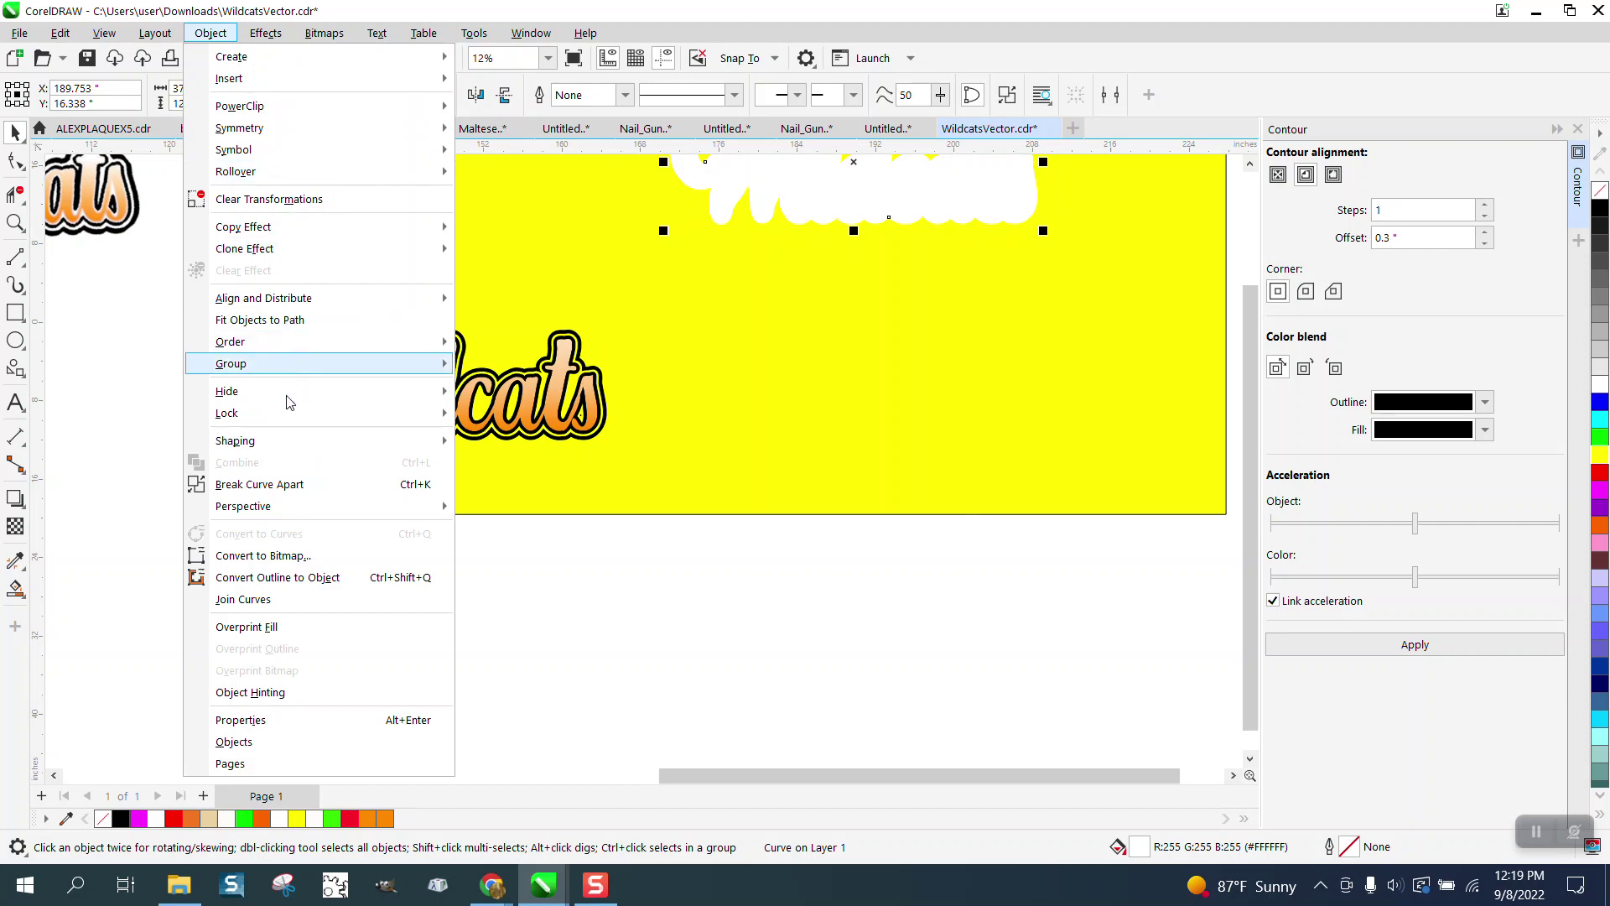
{"action": "mouse_move", "coordinate": [239, 365]}
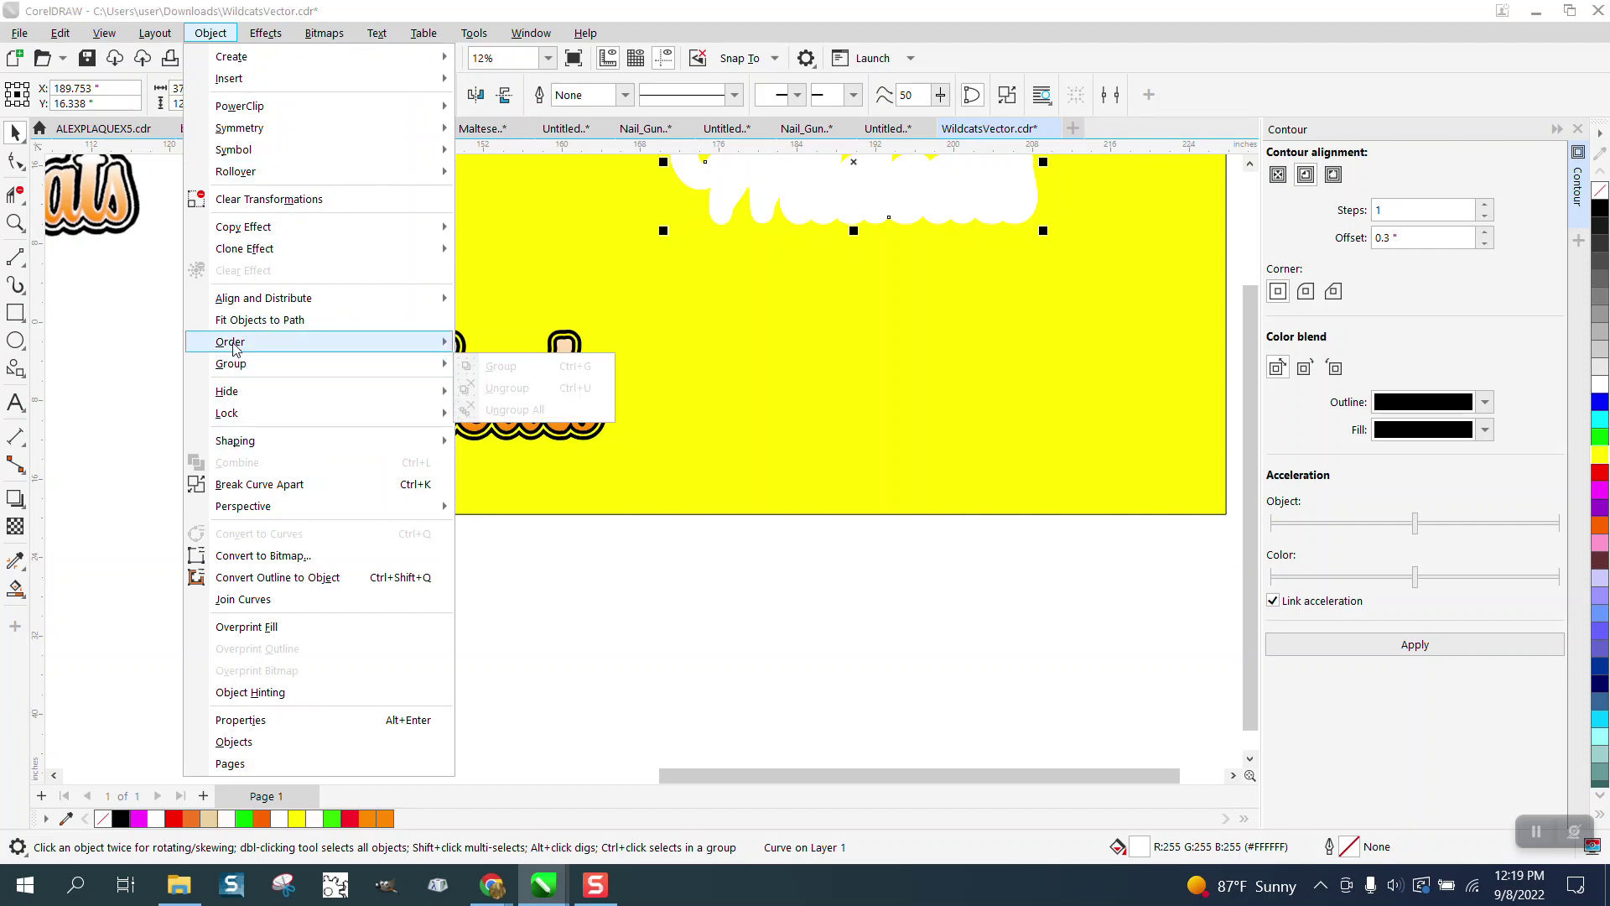
{"action": "mouse_move", "coordinate": [412, 345]}
{"action": "left_click", "coordinate": [511, 366]}
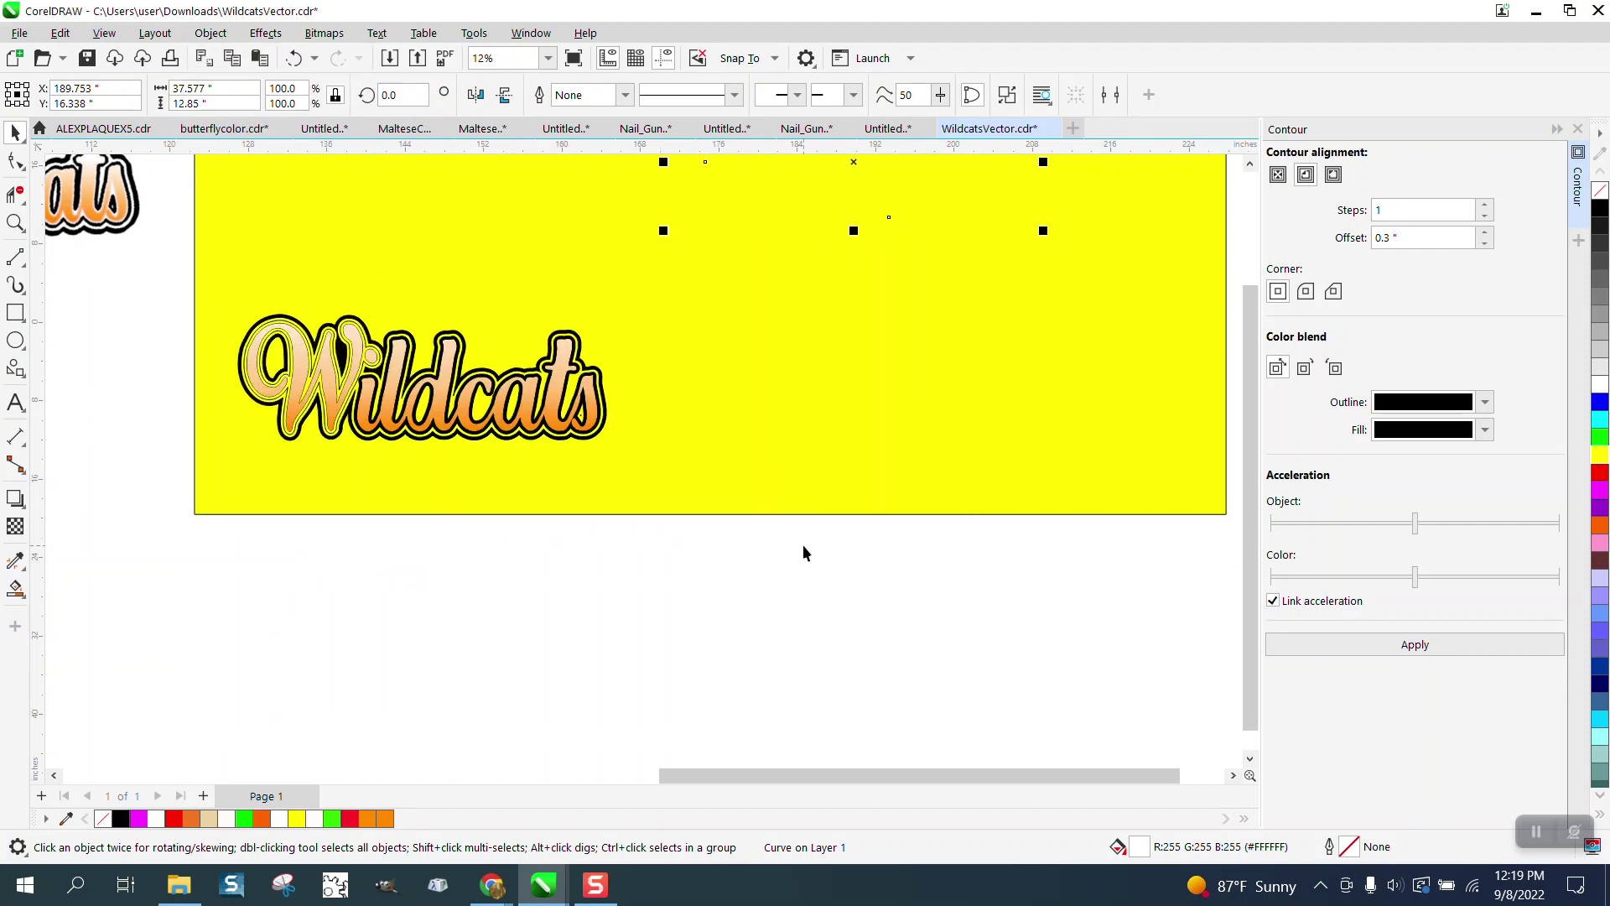
- Send the yellow rectangle to the back of the page behind the white silhouette, and clear the selection
{"action": "left_click", "coordinate": [851, 472]}
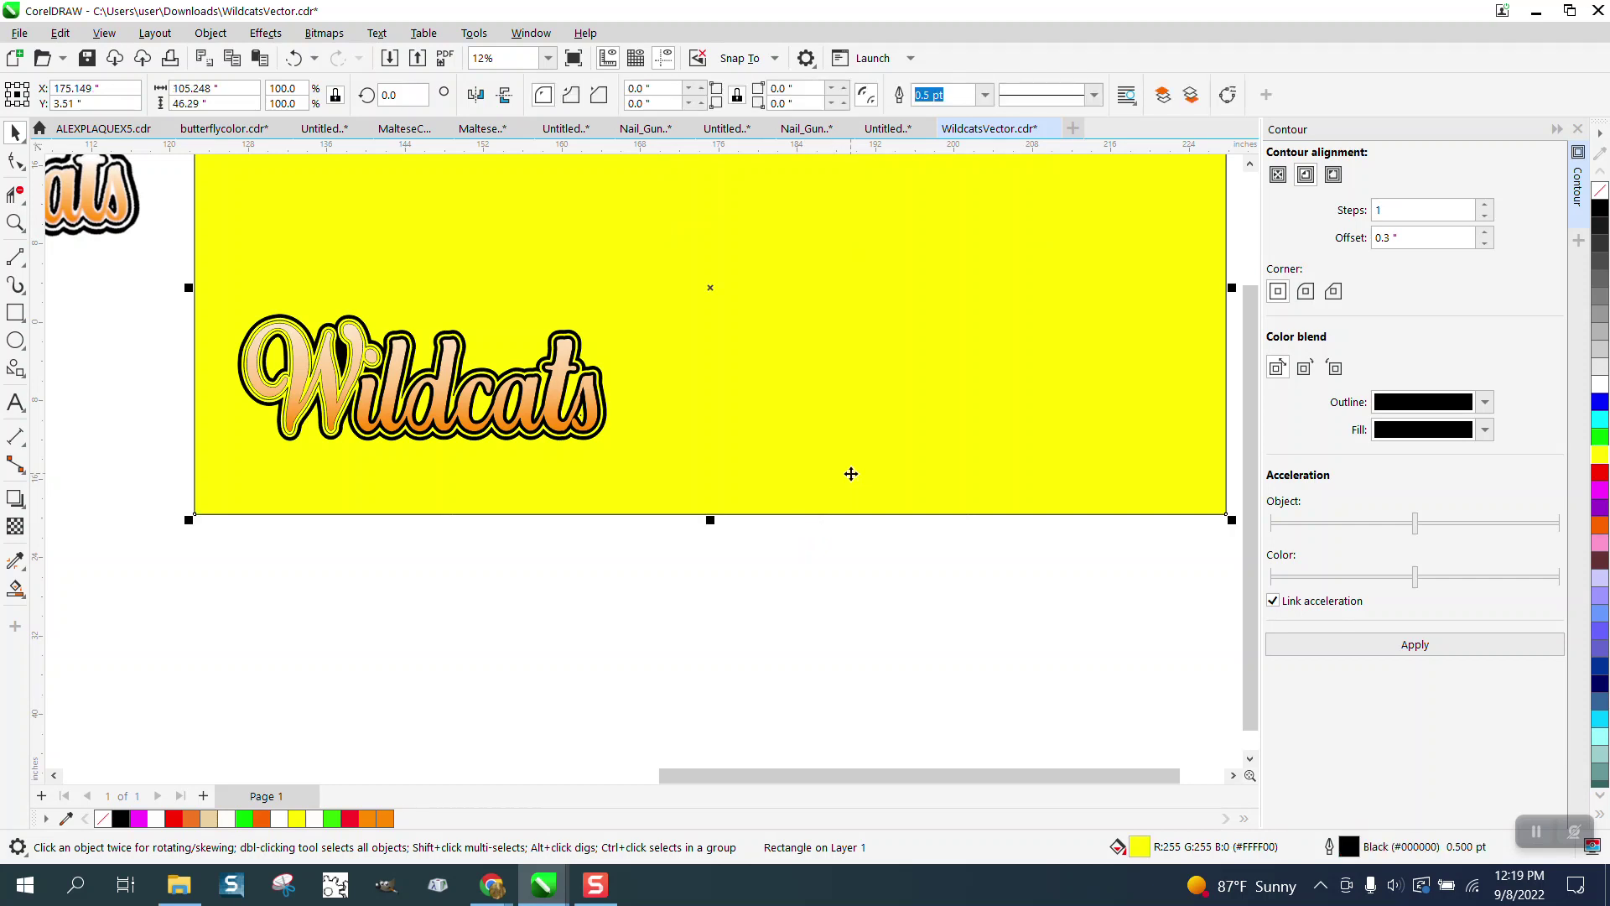
{"action": "left_click", "coordinate": [211, 32]}
{"action": "mouse_move", "coordinate": [237, 366]}
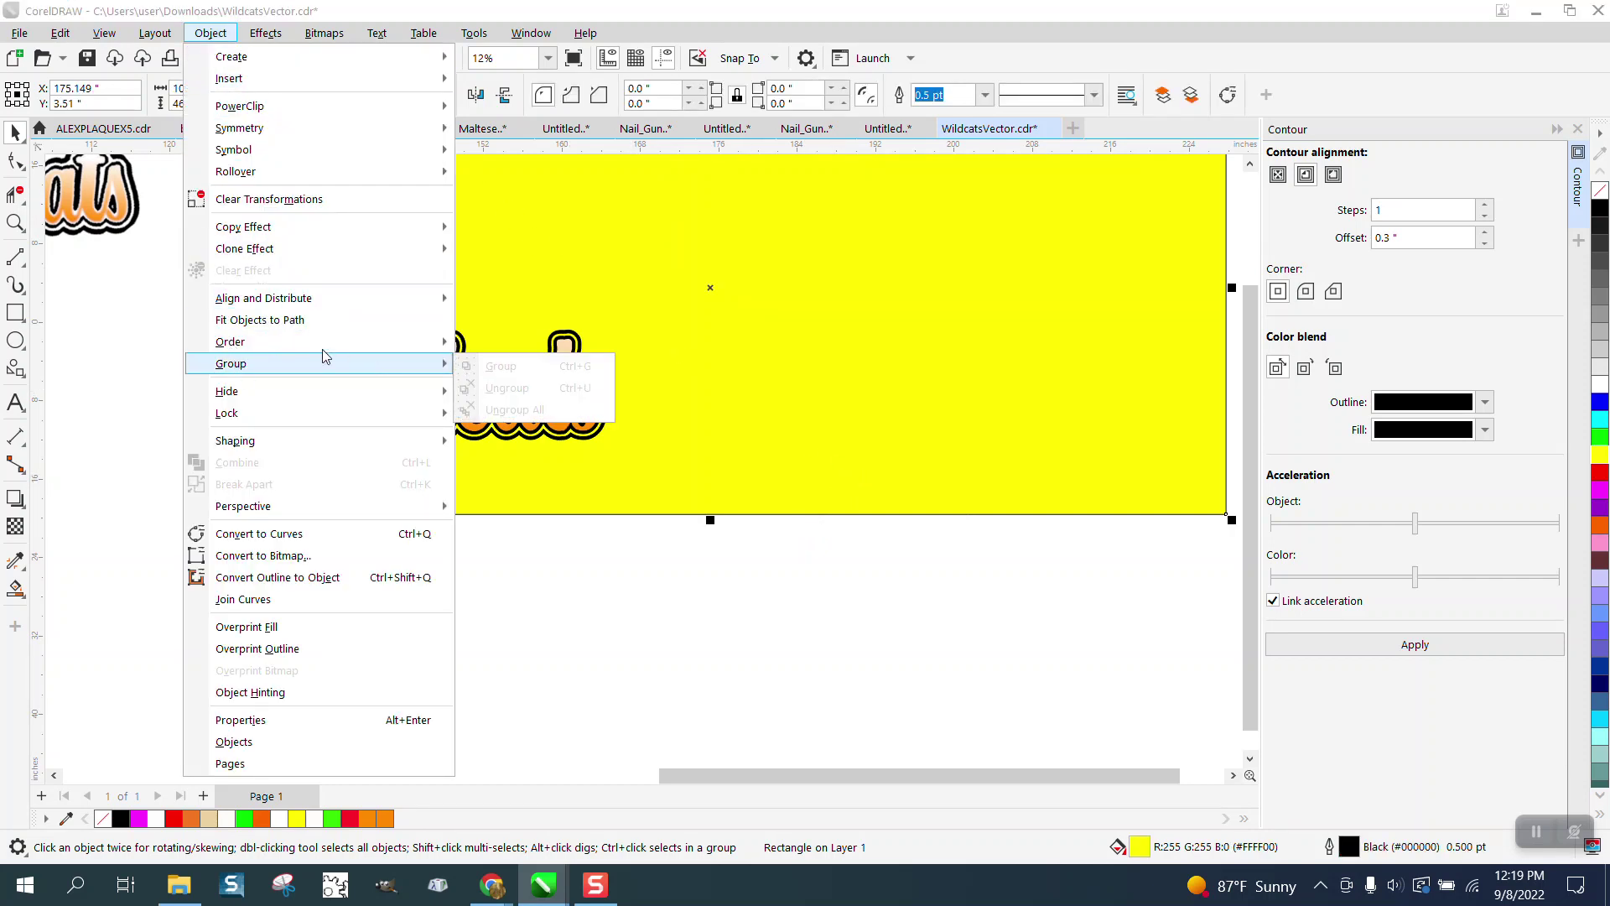
{"action": "mouse_move", "coordinate": [288, 344]}
{"action": "left_click", "coordinate": [512, 366]}
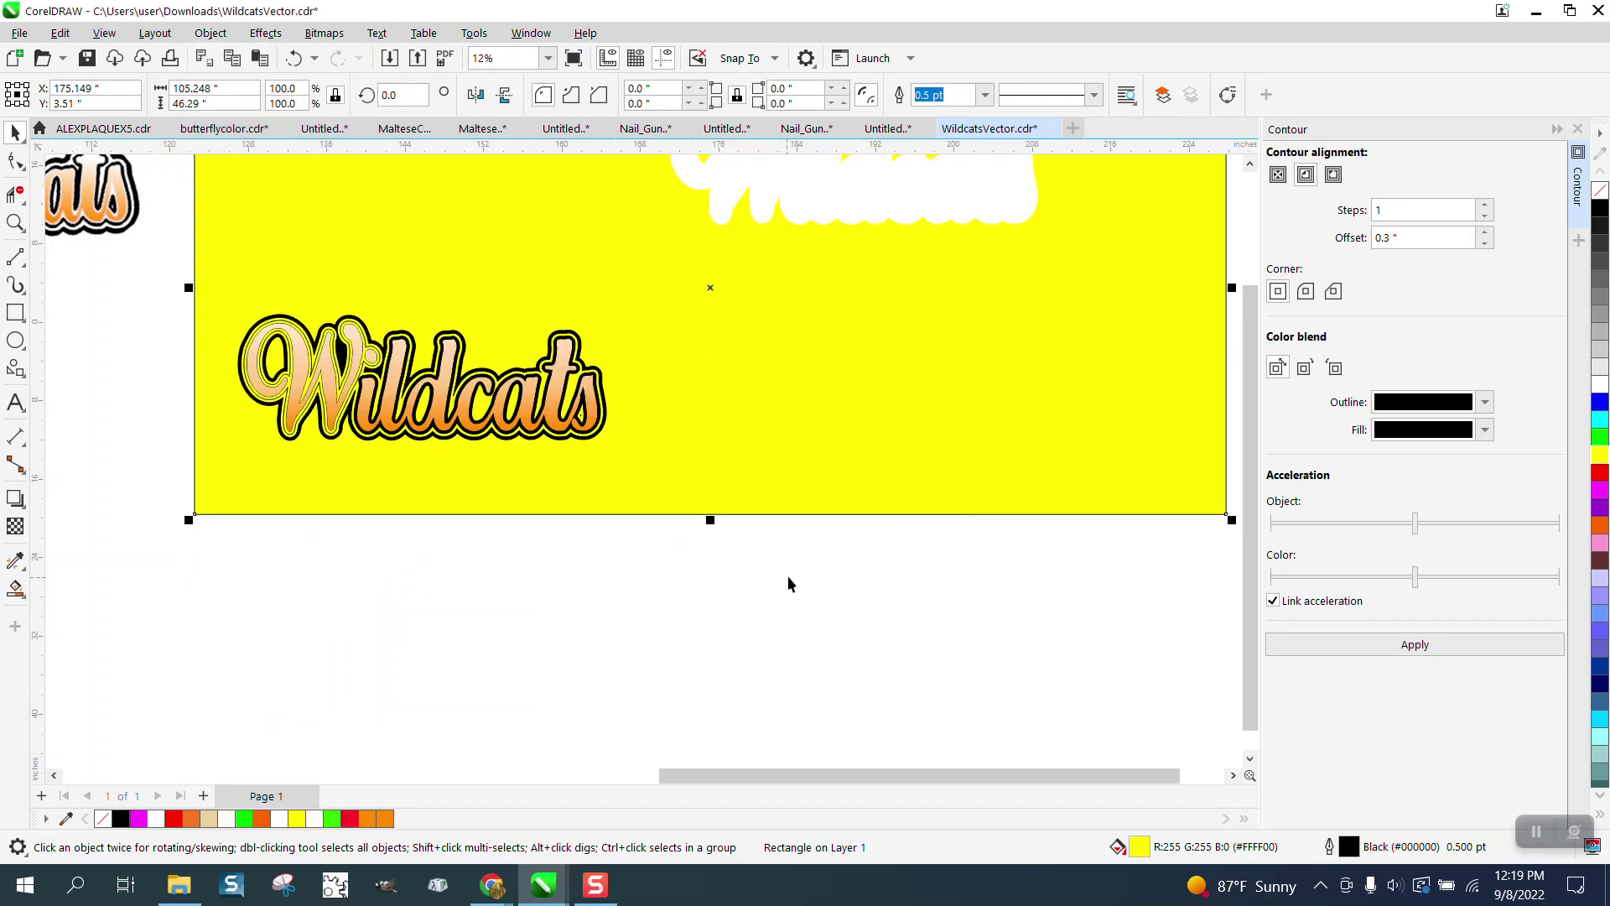
{"action": "key", "text": "Escape"}
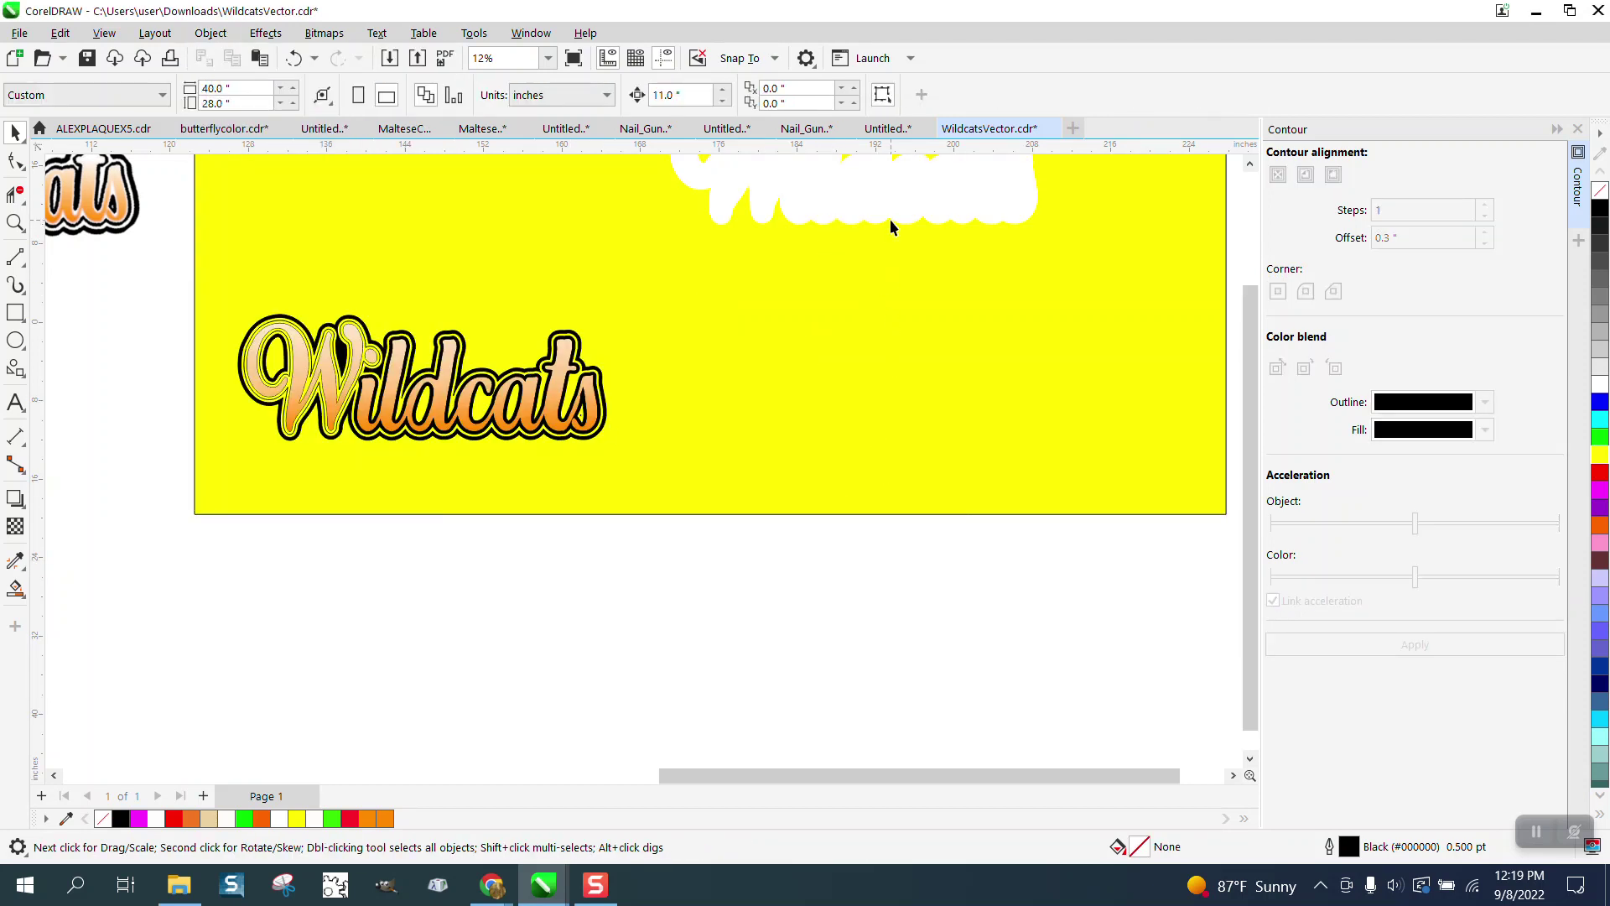
- Move the white silhouette down and across until it sits directly behind the Wildcats lettering on the yellow rectangle
{"action": "left_click", "coordinate": [893, 229]}
{"action": "key", "text": "Down"}
{"action": "key", "text": "Down"}
{"action": "key", "text": "Down"}
{"action": "key", "text": "Down"}
{"action": "key", "text": "Down"}
{"action": "key", "text": "Down"}
{"action": "key", "text": "Down"}
{"action": "key", "text": "Down"}
{"action": "key", "text": "Down"}
{"action": "key", "text": "Down"}
{"action": "key", "text": "Down"}
{"action": "key", "text": "Down"}
{"action": "key", "text": "Down"}
{"action": "key", "text": "Down"}
{"action": "key", "text": "Down"}
{"action": "key", "text": "Down"}
{"action": "key", "text": "Down"}
{"action": "key", "text": "Down"}
{"action": "key", "text": "Down"}
{"action": "key", "text": "Down"}
{"action": "key", "text": "Left"}
{"action": "key", "text": "Left"}
{"action": "key", "text": "Left"}
{"action": "key", "text": "Left"}
{"action": "key", "text": "Left"}
{"action": "key", "text": "Left"}
{"action": "key", "text": "Left"}
{"action": "key", "text": "Left"}
{"action": "key", "text": "Left"}
{"action": "key", "text": "Left"}
{"action": "key", "text": "Left"}
{"action": "key", "text": "Left"}
{"action": "key", "text": "Left"}
{"action": "key", "text": "Left"}
{"action": "key", "text": "Left"}
{"action": "key", "text": "Left"}
{"action": "key", "text": "Left"}
{"action": "key", "text": "Left"}
{"action": "key", "text": "Left"}
{"action": "key", "text": "Left"}
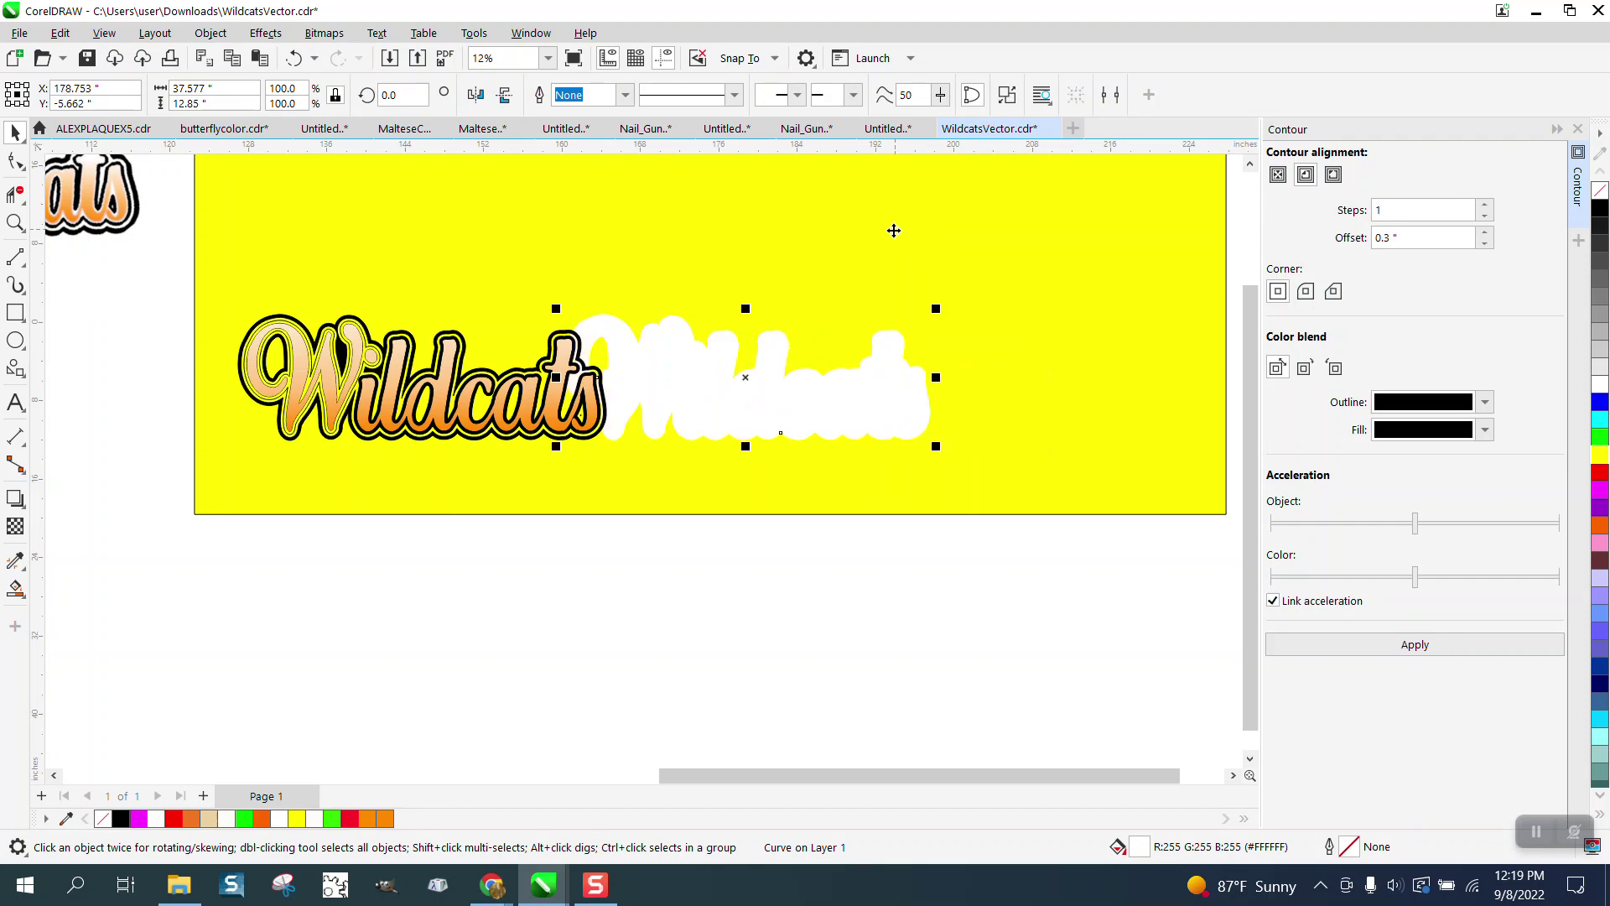
{"action": "key", "text": "Left"}
{"action": "key", "text": "Left"}
{"action": "key", "text": "Left"}
{"action": "key", "text": "Left"}
{"action": "key", "text": "Left"}
{"action": "key", "text": "Left"}
{"action": "key", "text": "Left"}
{"action": "key", "text": "Left"}
{"action": "key", "text": "Left"}
{"action": "key", "text": "Left"}
{"action": "key", "text": "Left"}
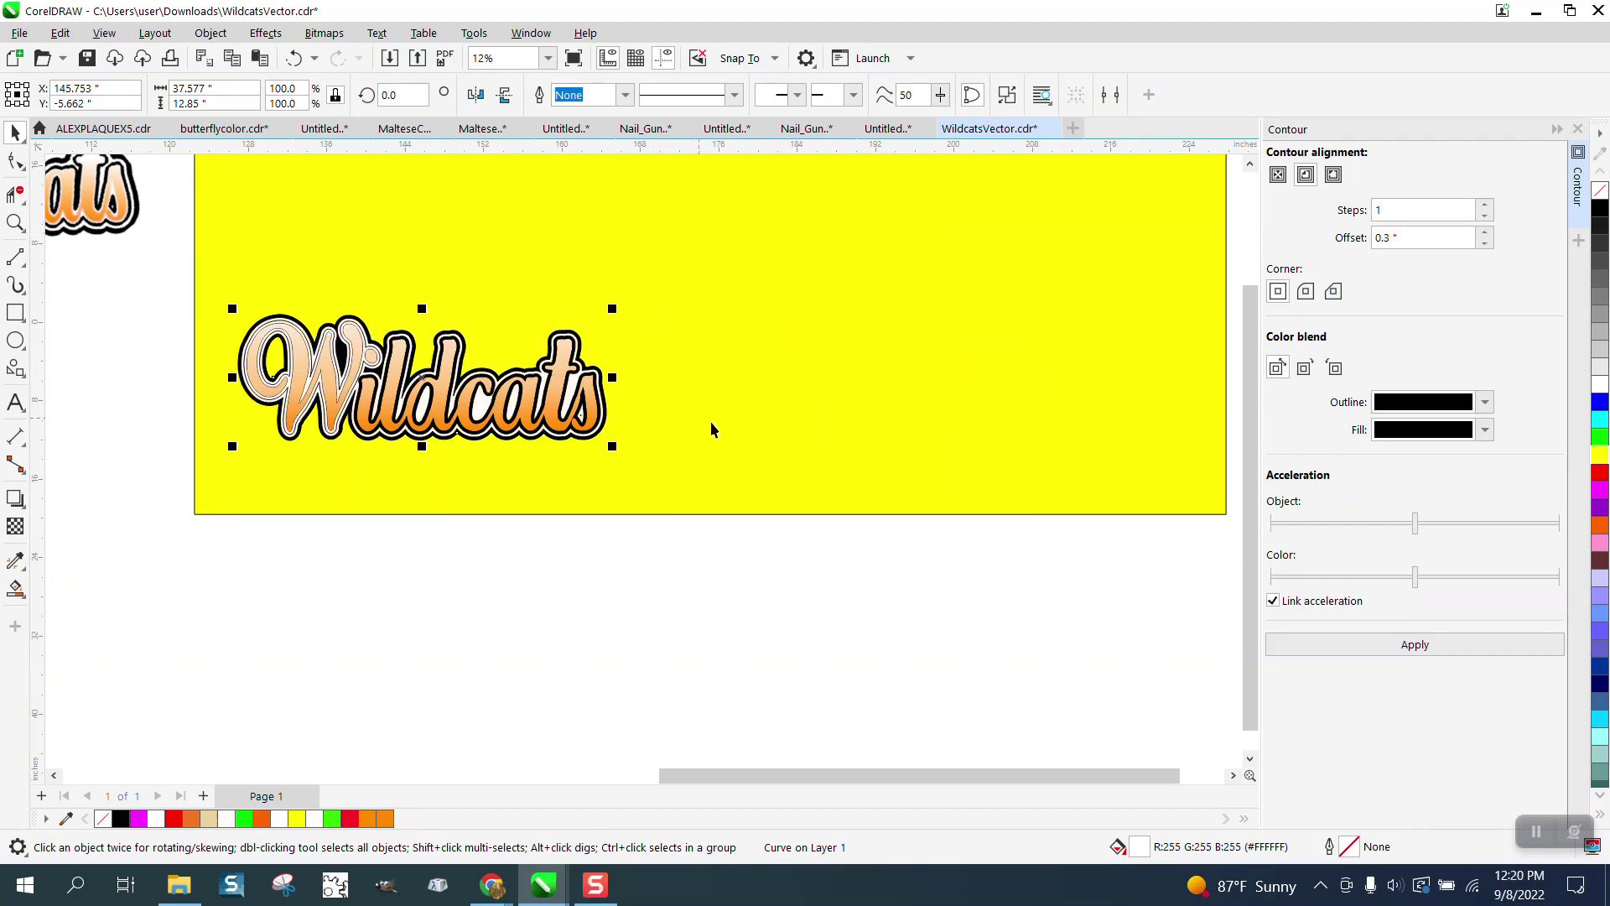
{"action": "scroll", "coordinate": [711, 424], "scroll_direction": "down", "scroll_amount": 1}
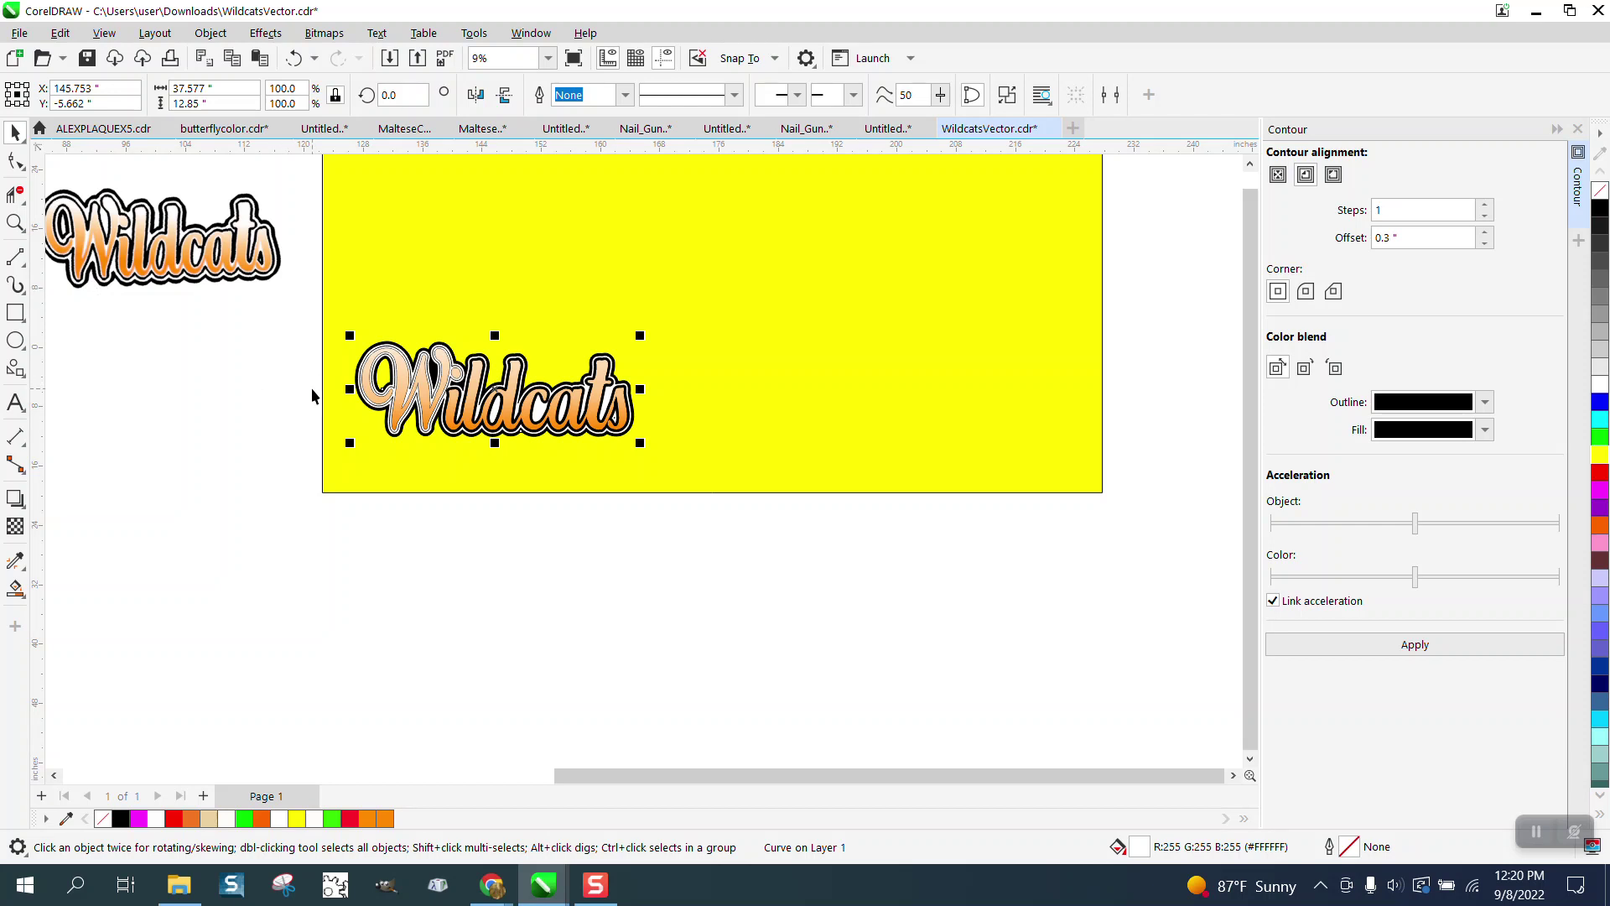
{"action": "left_click", "coordinate": [17, 194]}
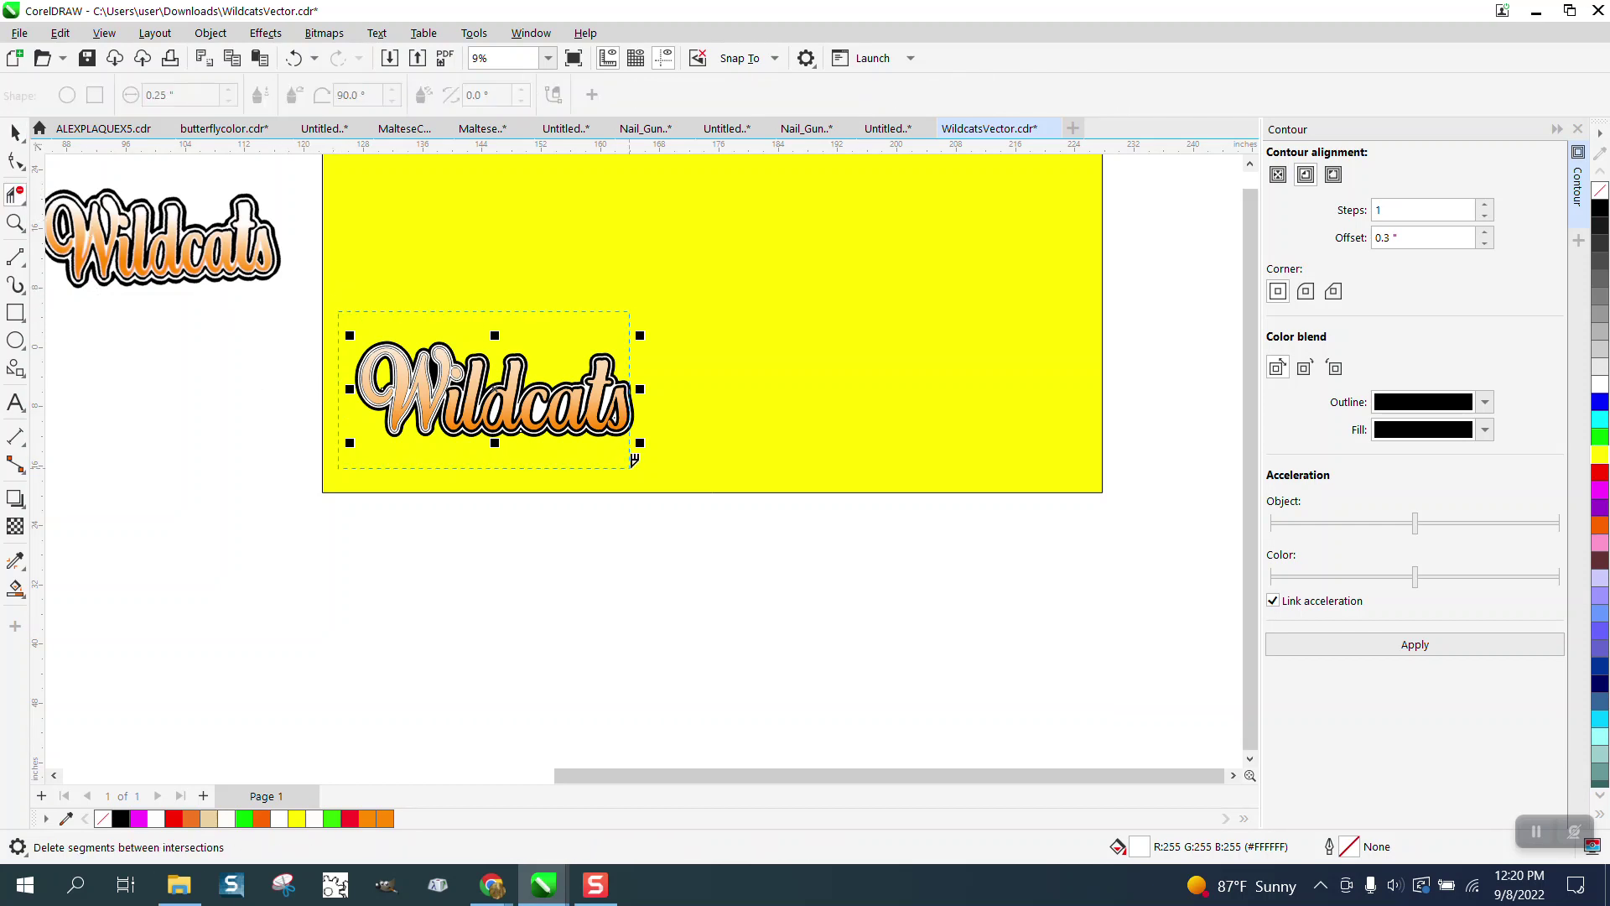
{"action": "left_click", "coordinate": [322, 415]}
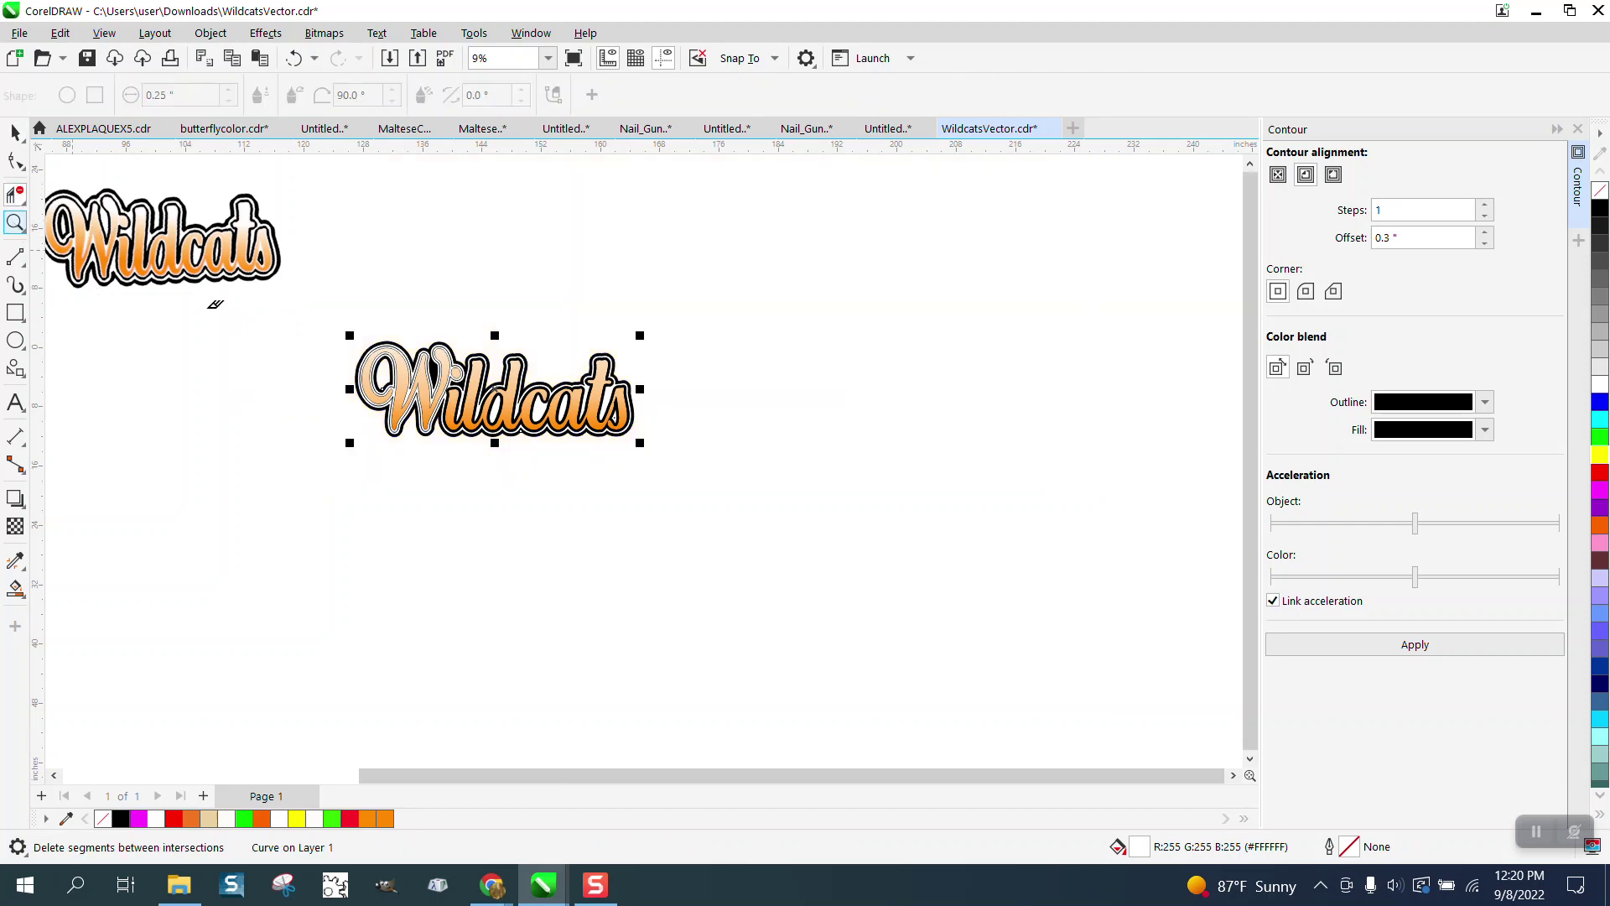
{"action": "left_click", "coordinate": [15, 222]}
{"action": "left_click", "coordinate": [67, 218]}
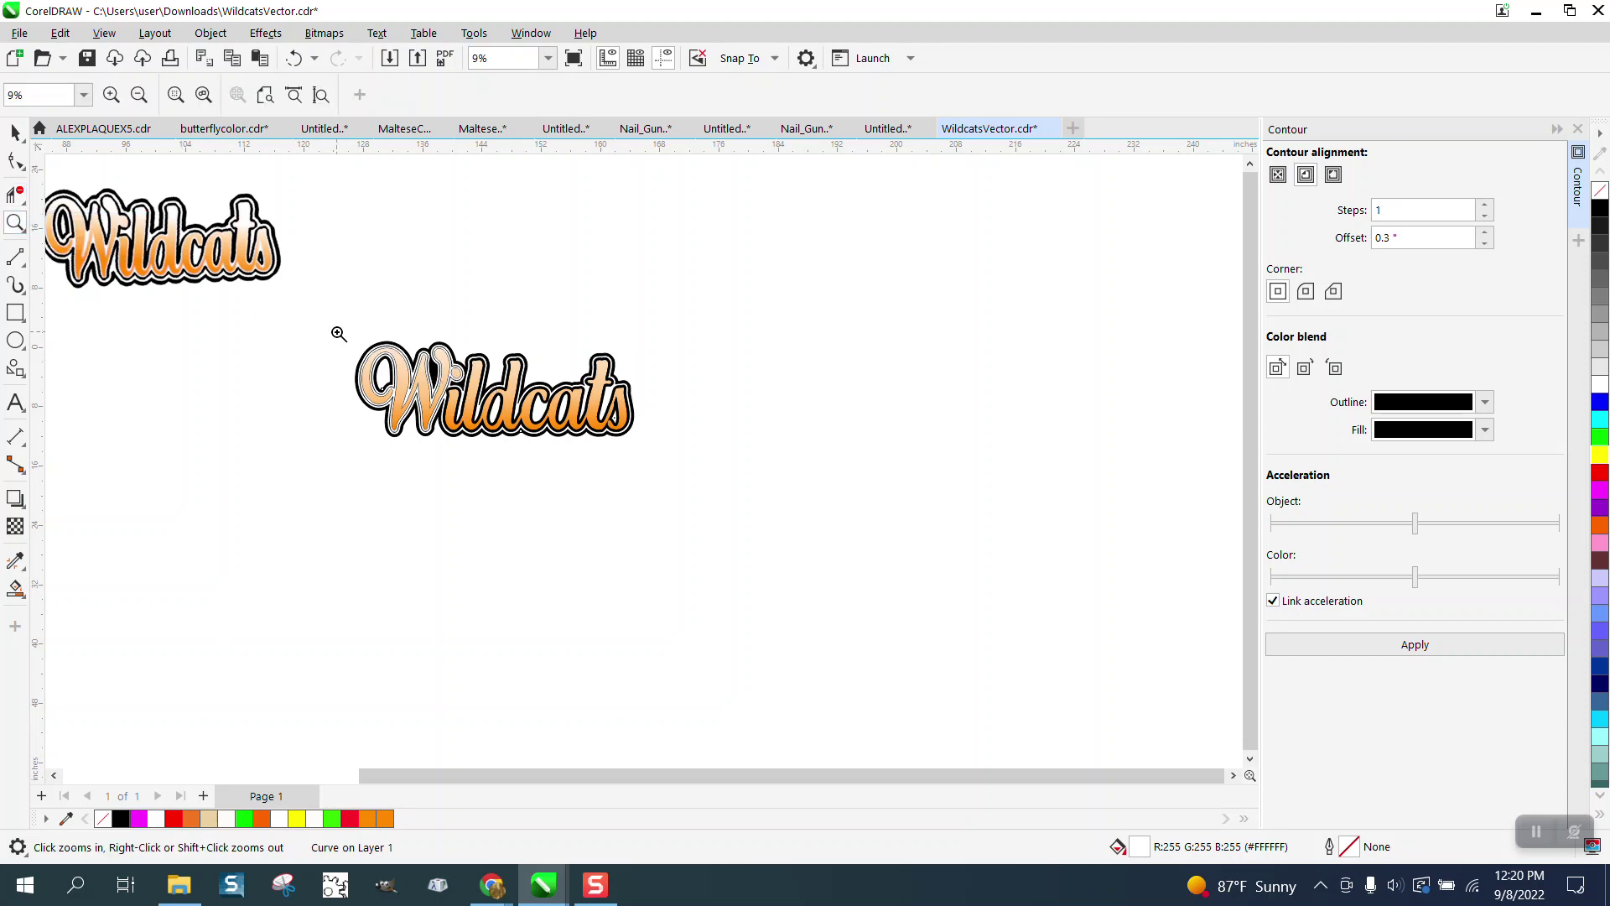
{"action": "left_click_drag", "start_coordinate": [339, 333], "coordinate": [992, 550]}
{"action": "right_click", "coordinate": [930, 549]}
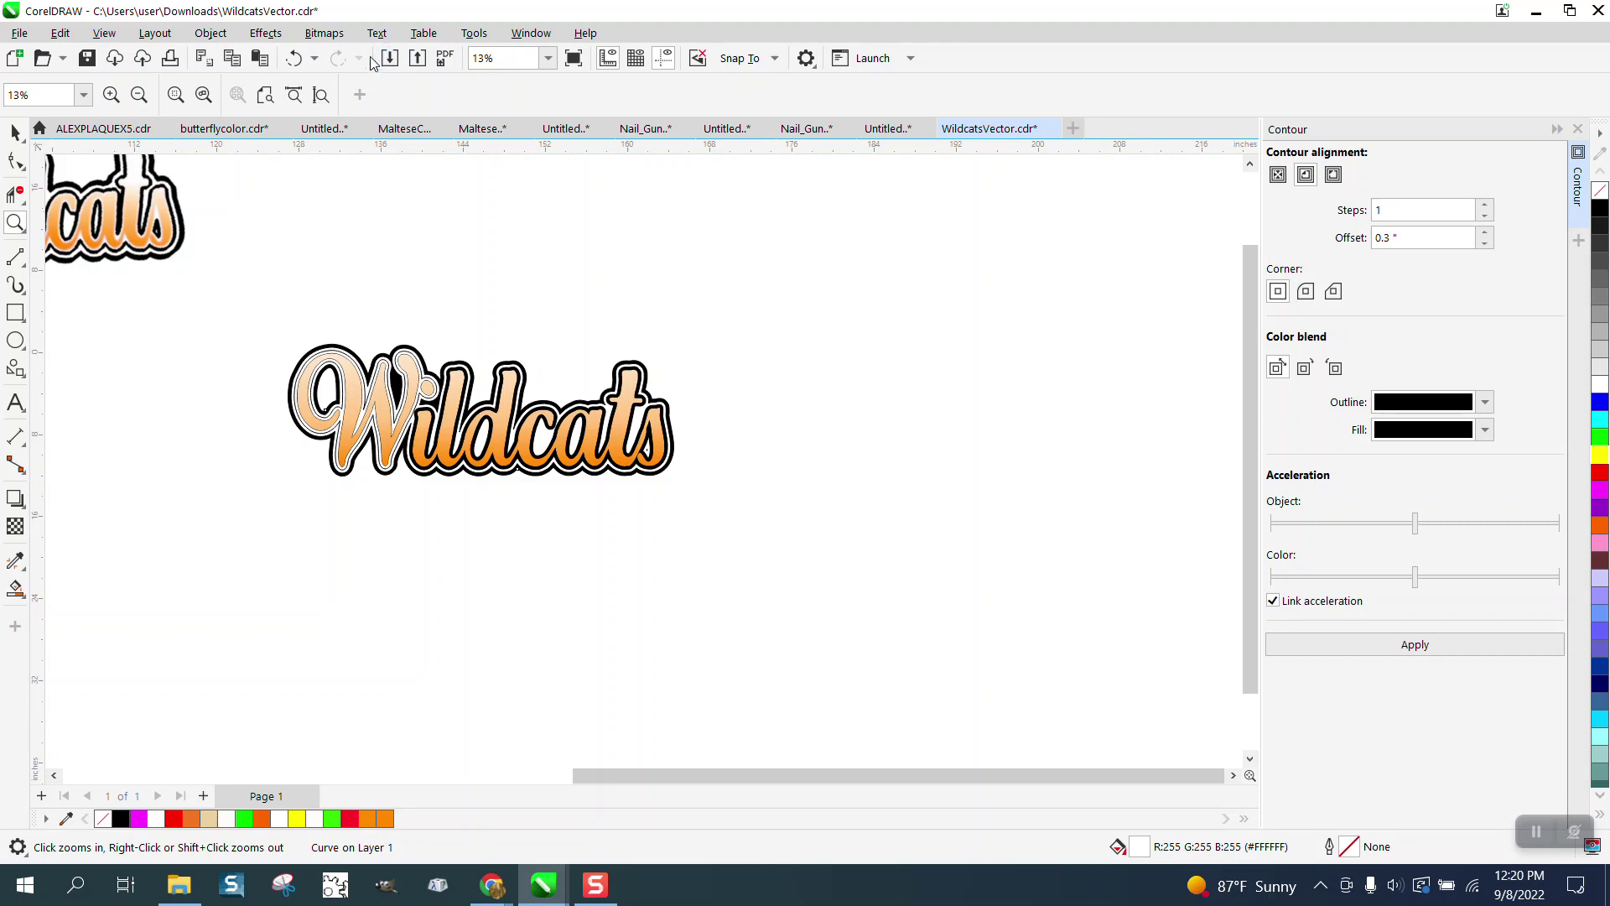
{"action": "left_click", "coordinate": [300, 59]}
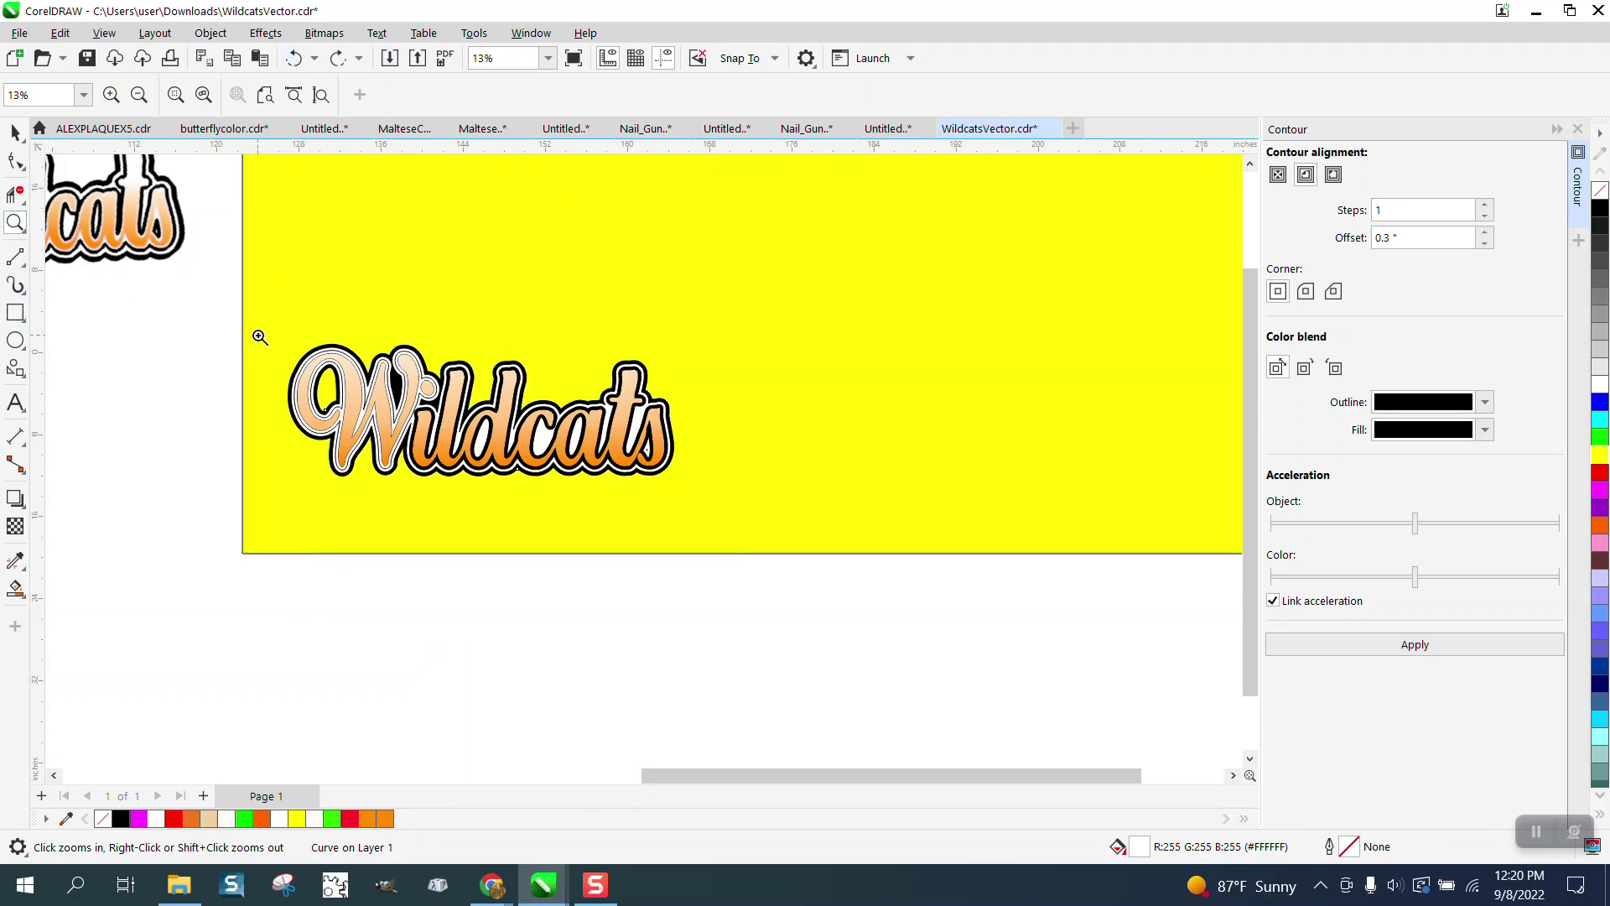
- Fill the thin empty band around the W with black and no outline using Smart Fill
{"action": "left_click_drag", "start_coordinate": [237, 325], "coordinate": [851, 555]}
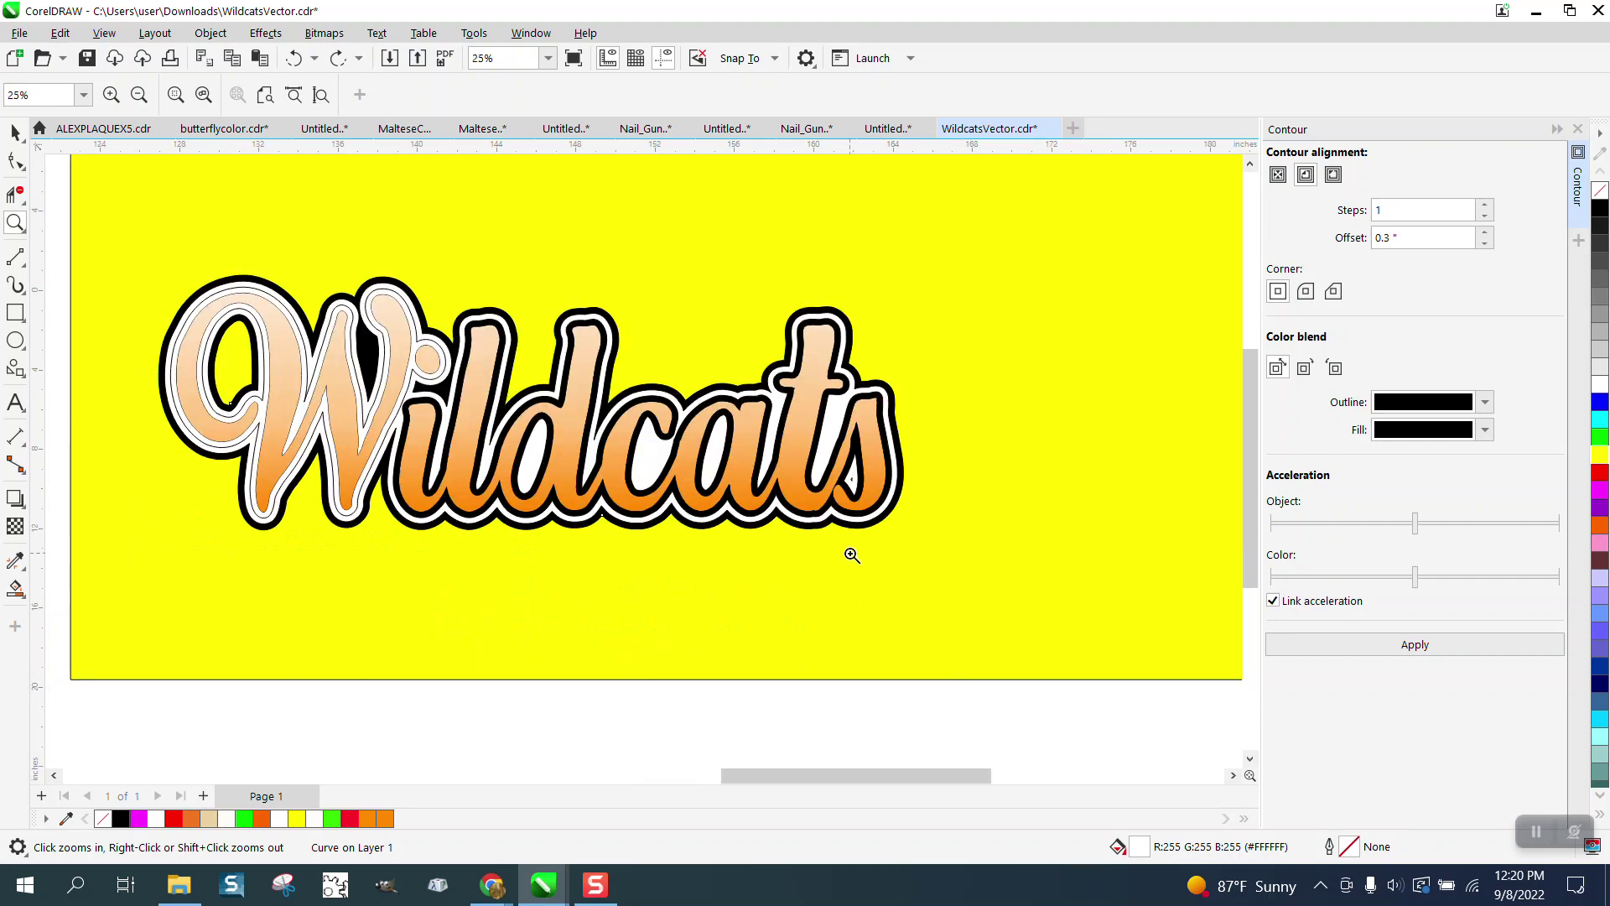
{"action": "left_click", "coordinate": [15, 588]}
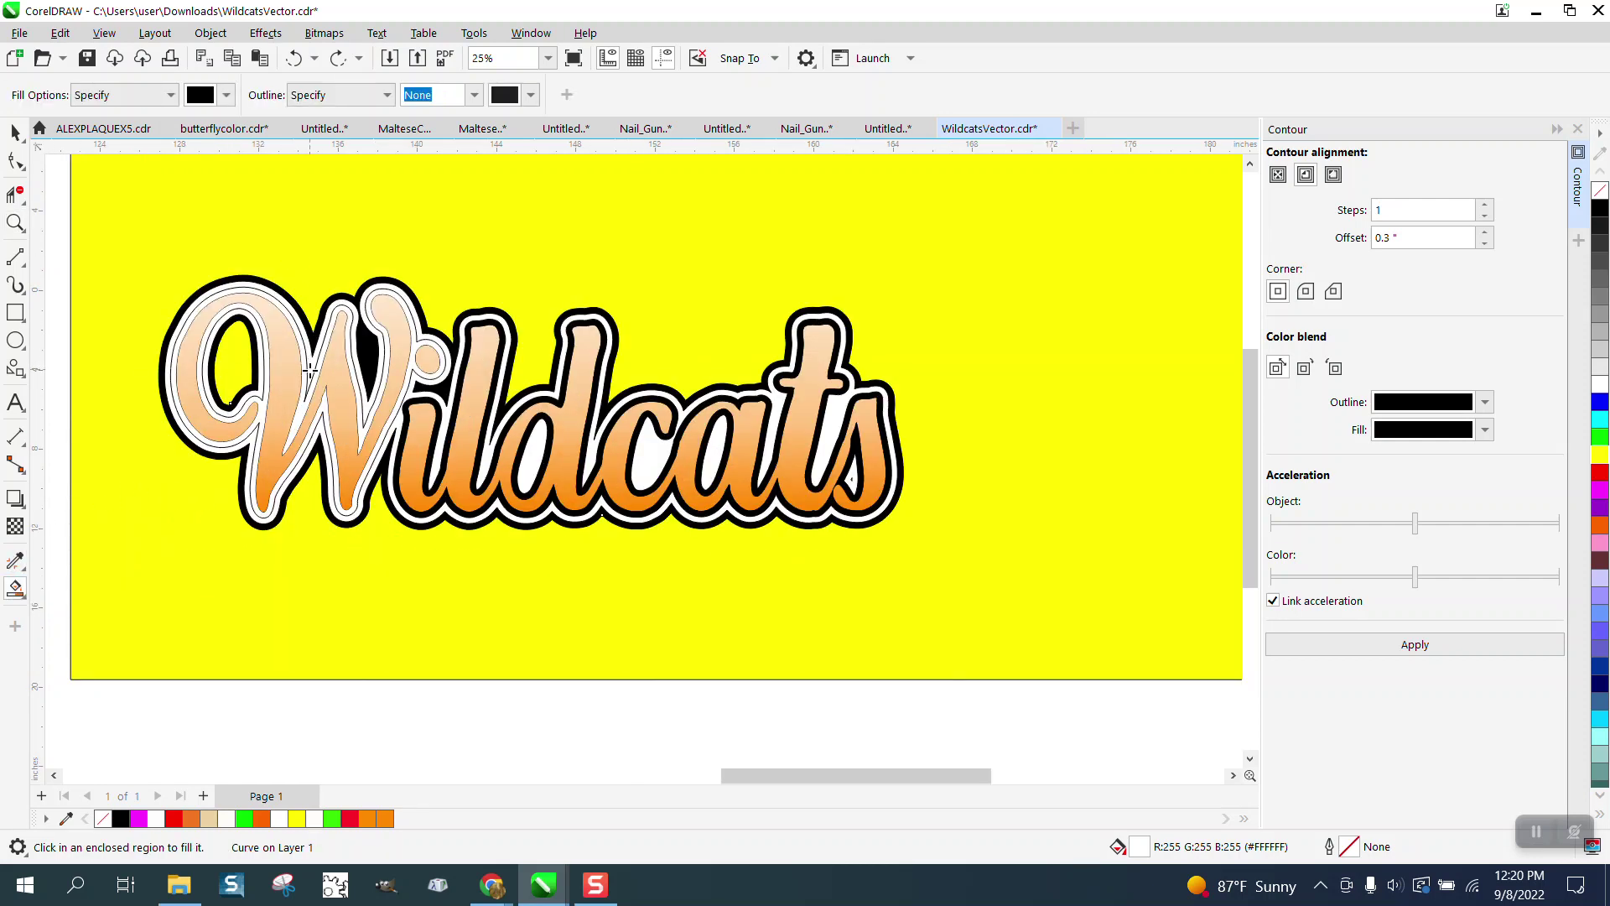
{"action": "left_click", "coordinate": [302, 405]}
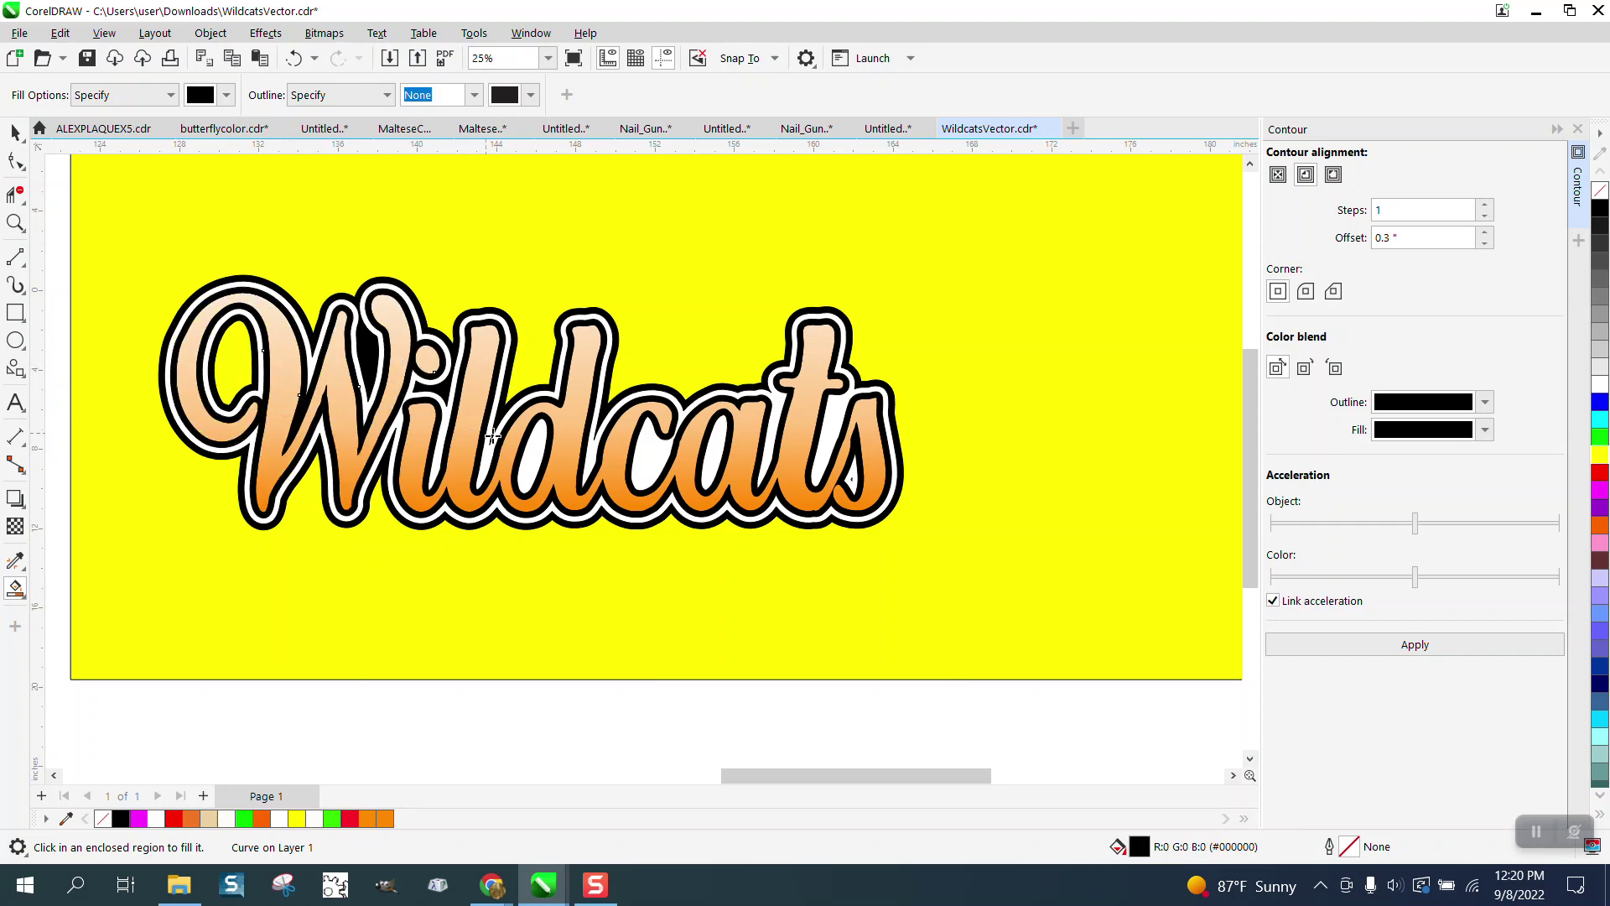
{"action": "scroll", "coordinate": [704, 466], "scroll_direction": "down", "scroll_amount": 2}
{"action": "scroll", "coordinate": [752, 485], "scroll_direction": "down", "scroll_amount": 2}
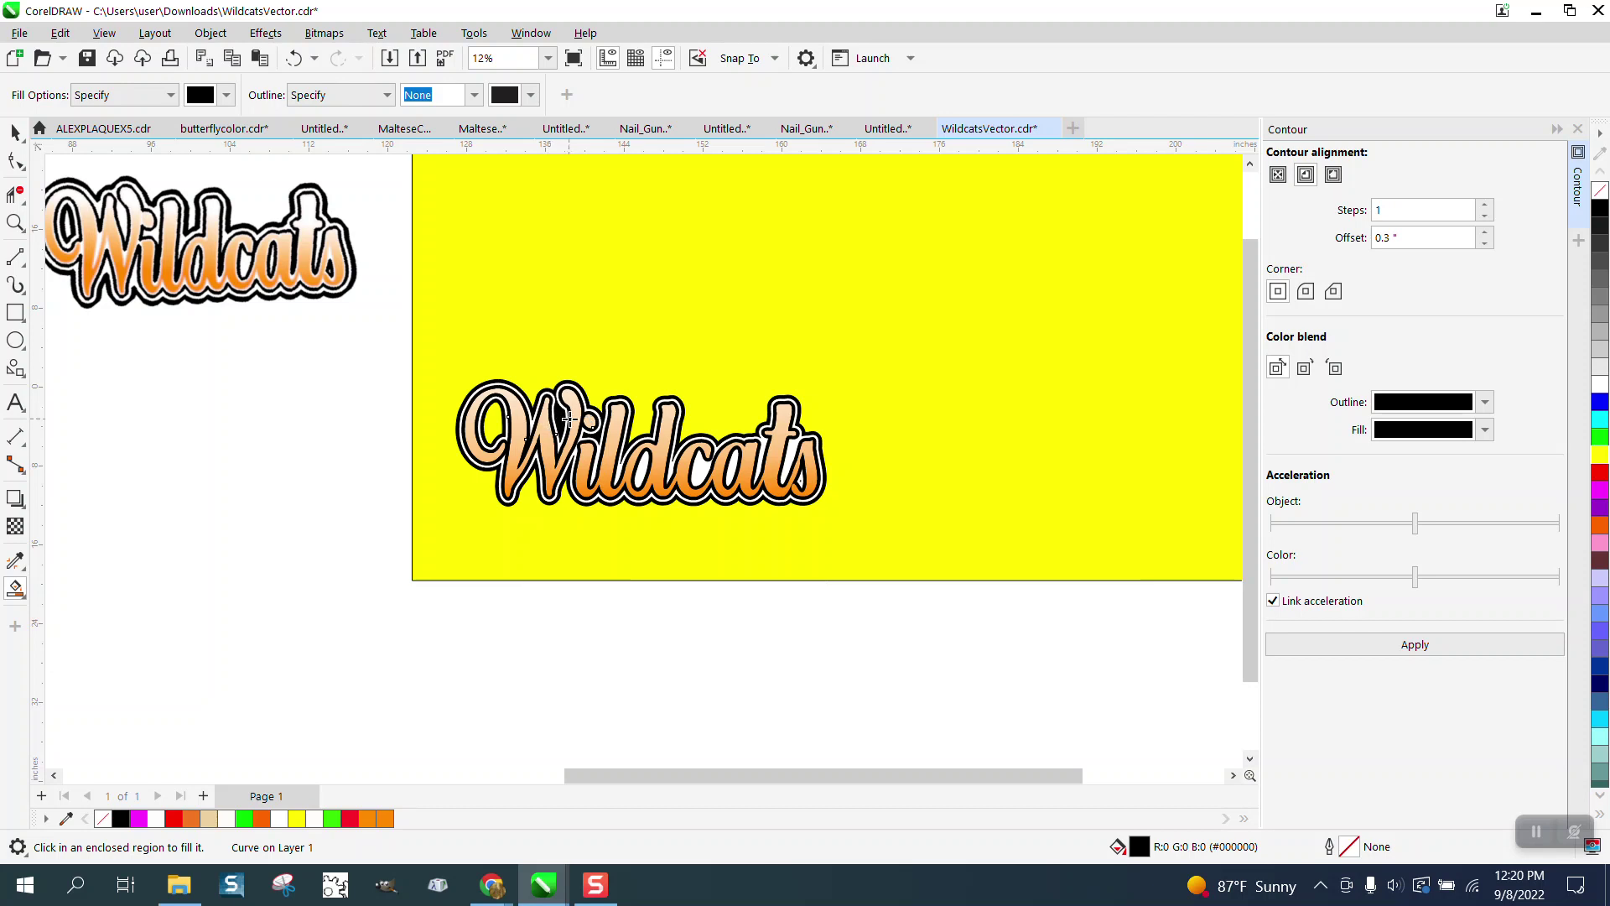
{"action": "left_click", "coordinate": [16, 222]}
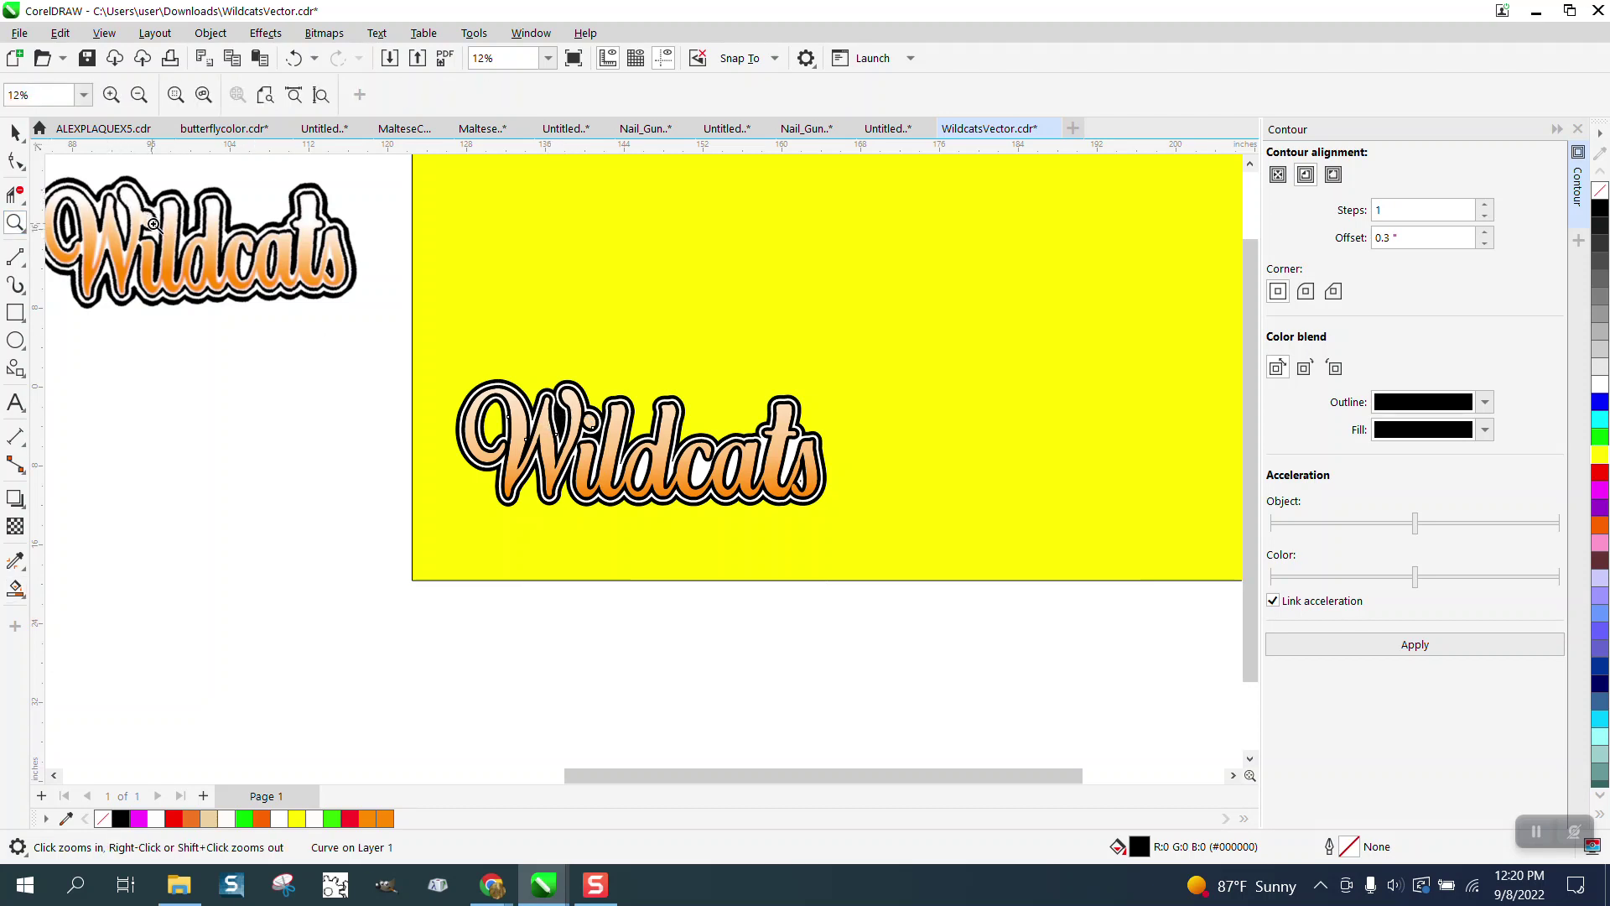
{"action": "left_click_drag", "start_coordinate": [514, 359], "coordinate": [749, 527]}
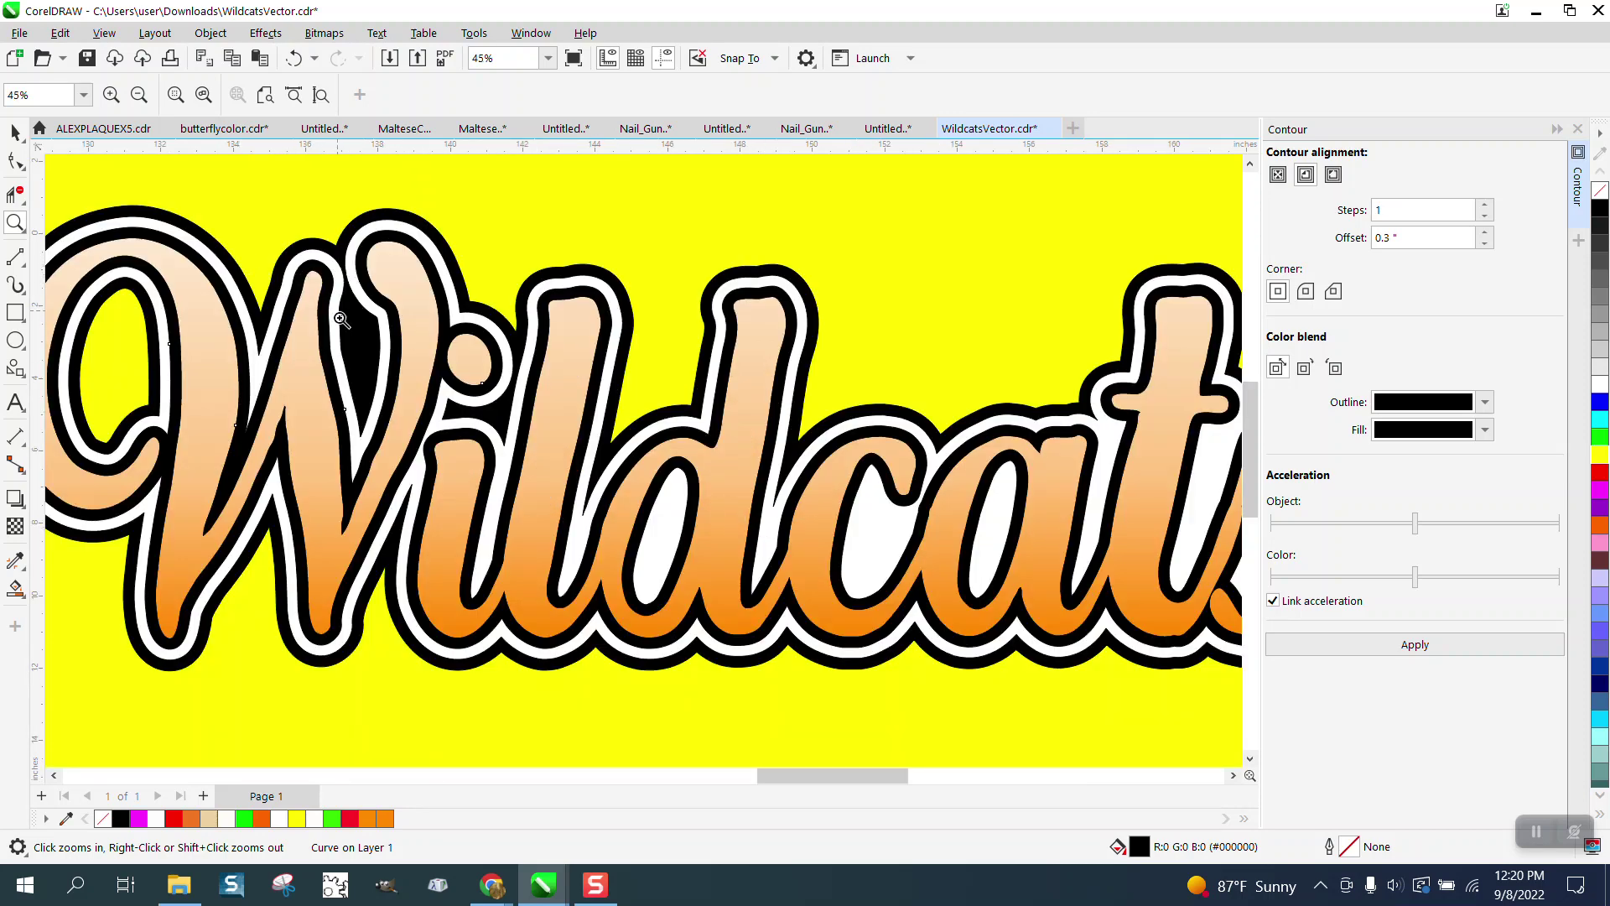
{"action": "scroll", "coordinate": [364, 360], "scroll_direction": "down", "scroll_amount": 1}
{"action": "scroll", "coordinate": [362, 358], "scroll_direction": "down", "scroll_amount": 3}
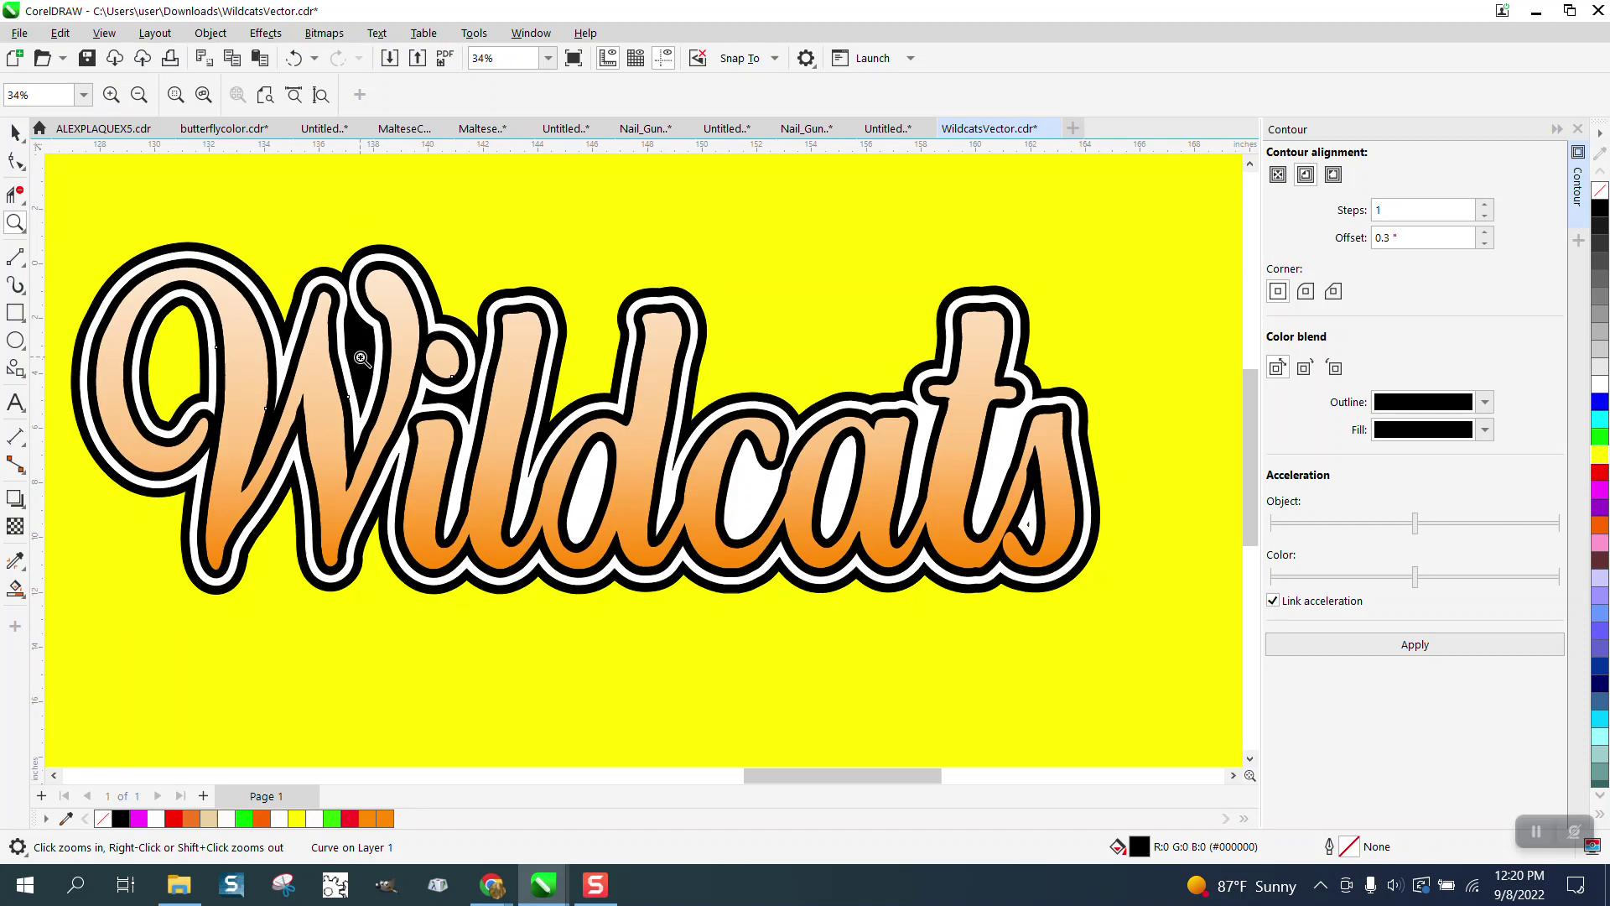
- Select the orange gradient ildcats letters together with the orange W and group the two objects
{"action": "left_click", "coordinate": [15, 132]}
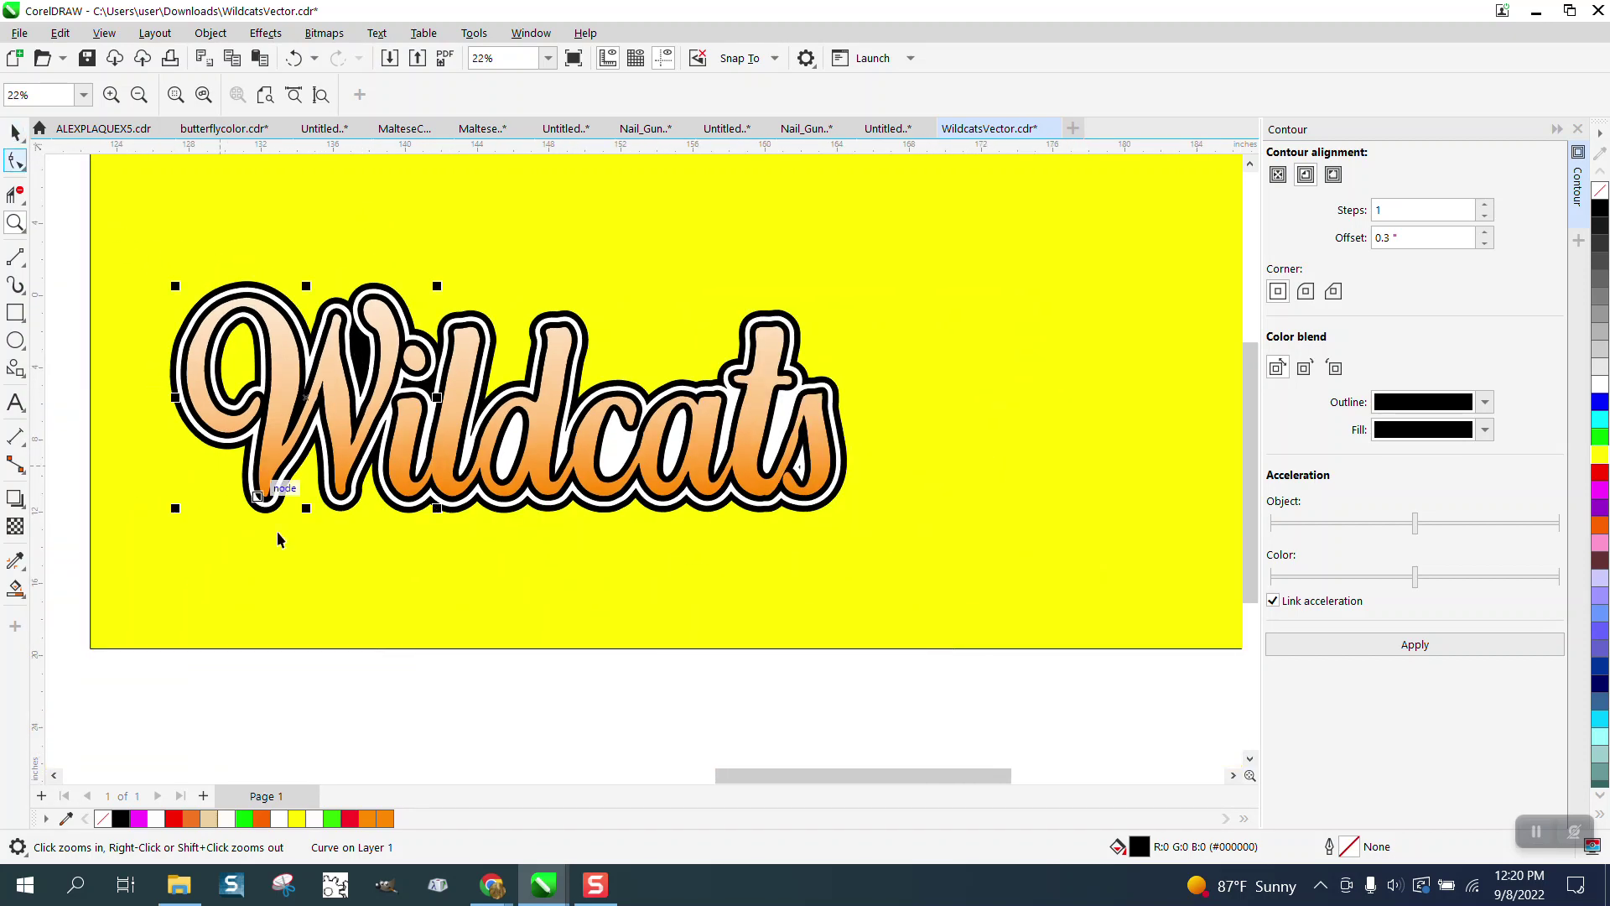
{"action": "left_click", "coordinate": [340, 650]}
{"action": "left_click", "coordinate": [405, 478]}
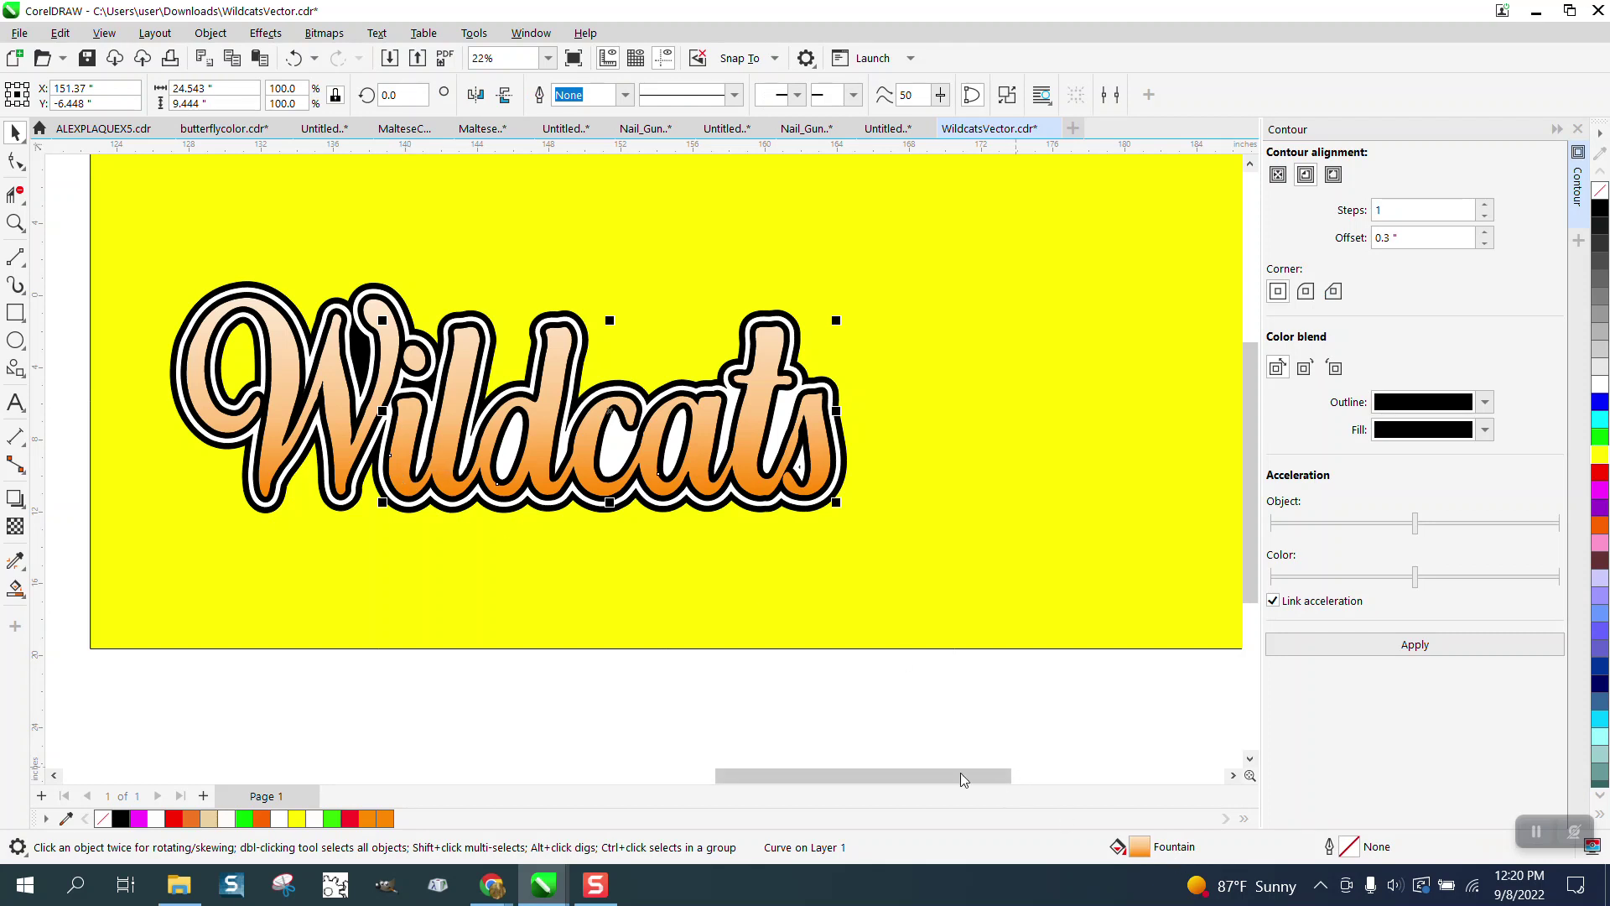
{"action": "left_click", "coordinate": [341, 426], "text": "shift"}
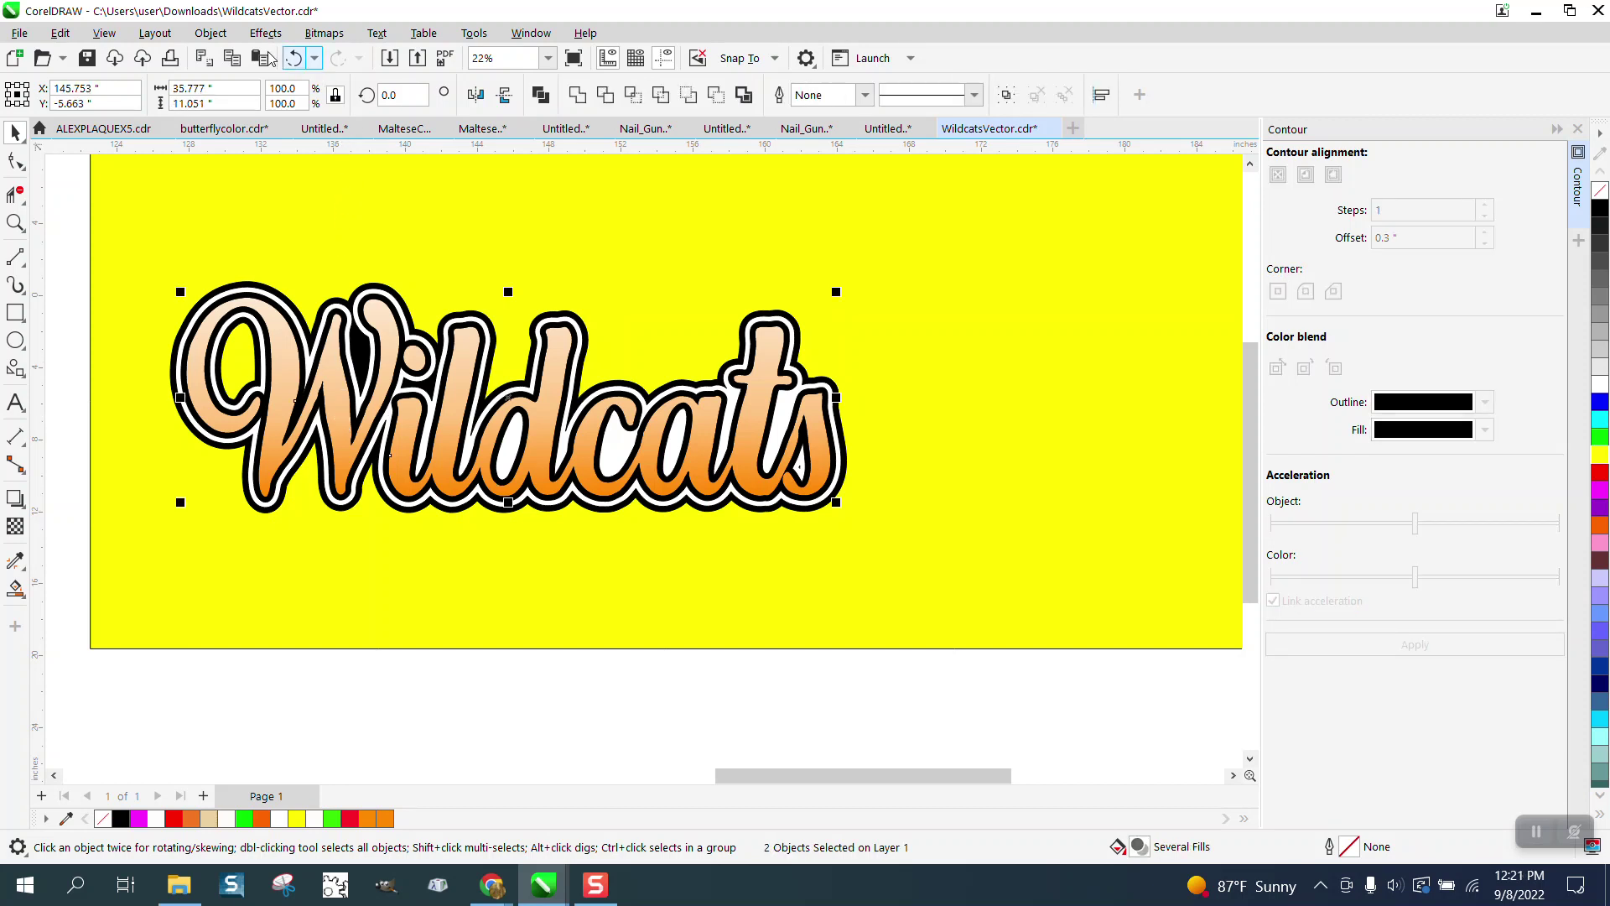
{"action": "left_click", "coordinate": [211, 33]}
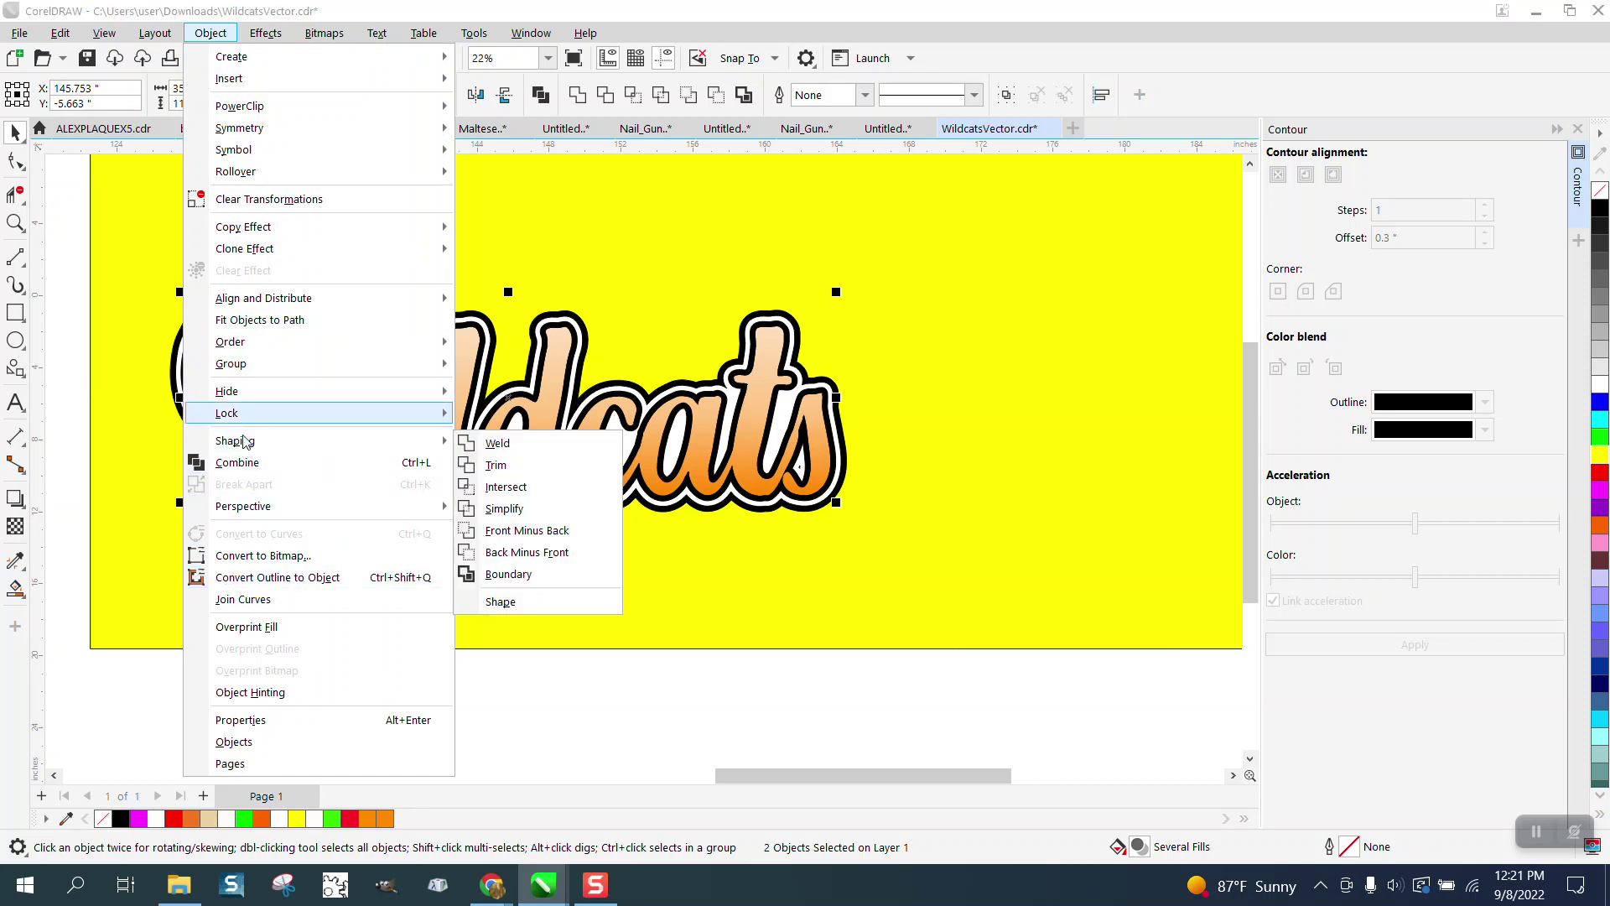
{"action": "mouse_move", "coordinate": [421, 367]}
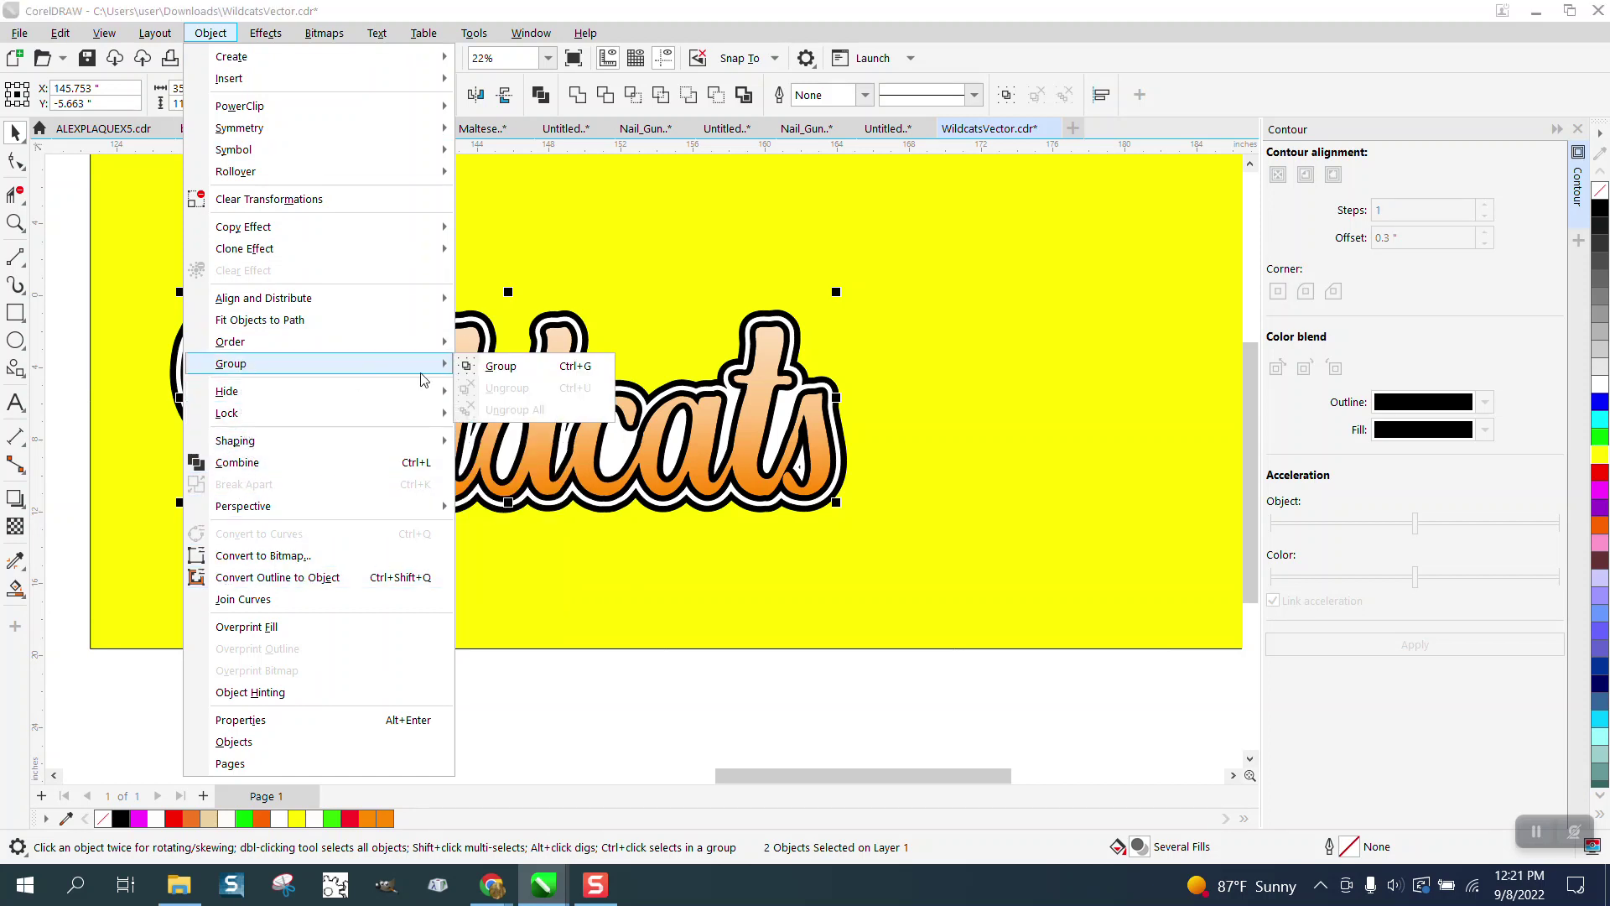
{"action": "left_click", "coordinate": [501, 367]}
- Adjust the grouped lettering's fountain fill by tilting its white end slightly and raising the midpoint so orange reaches higher
{"action": "left_click", "coordinate": [16, 590]}
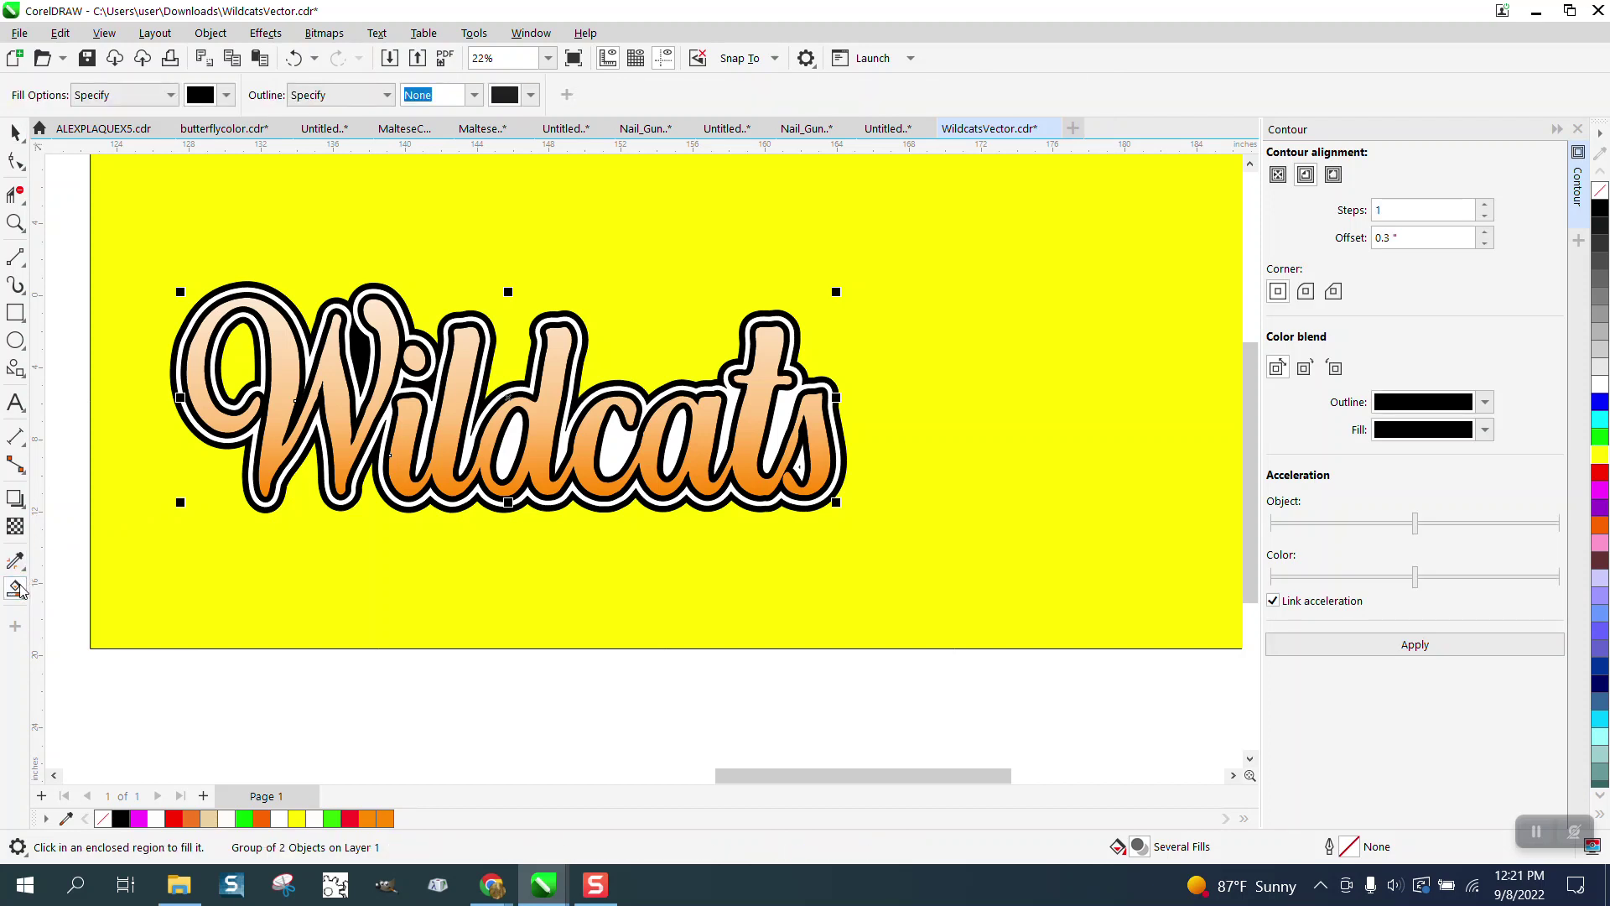
{"action": "left_click", "coordinate": [28, 600]}
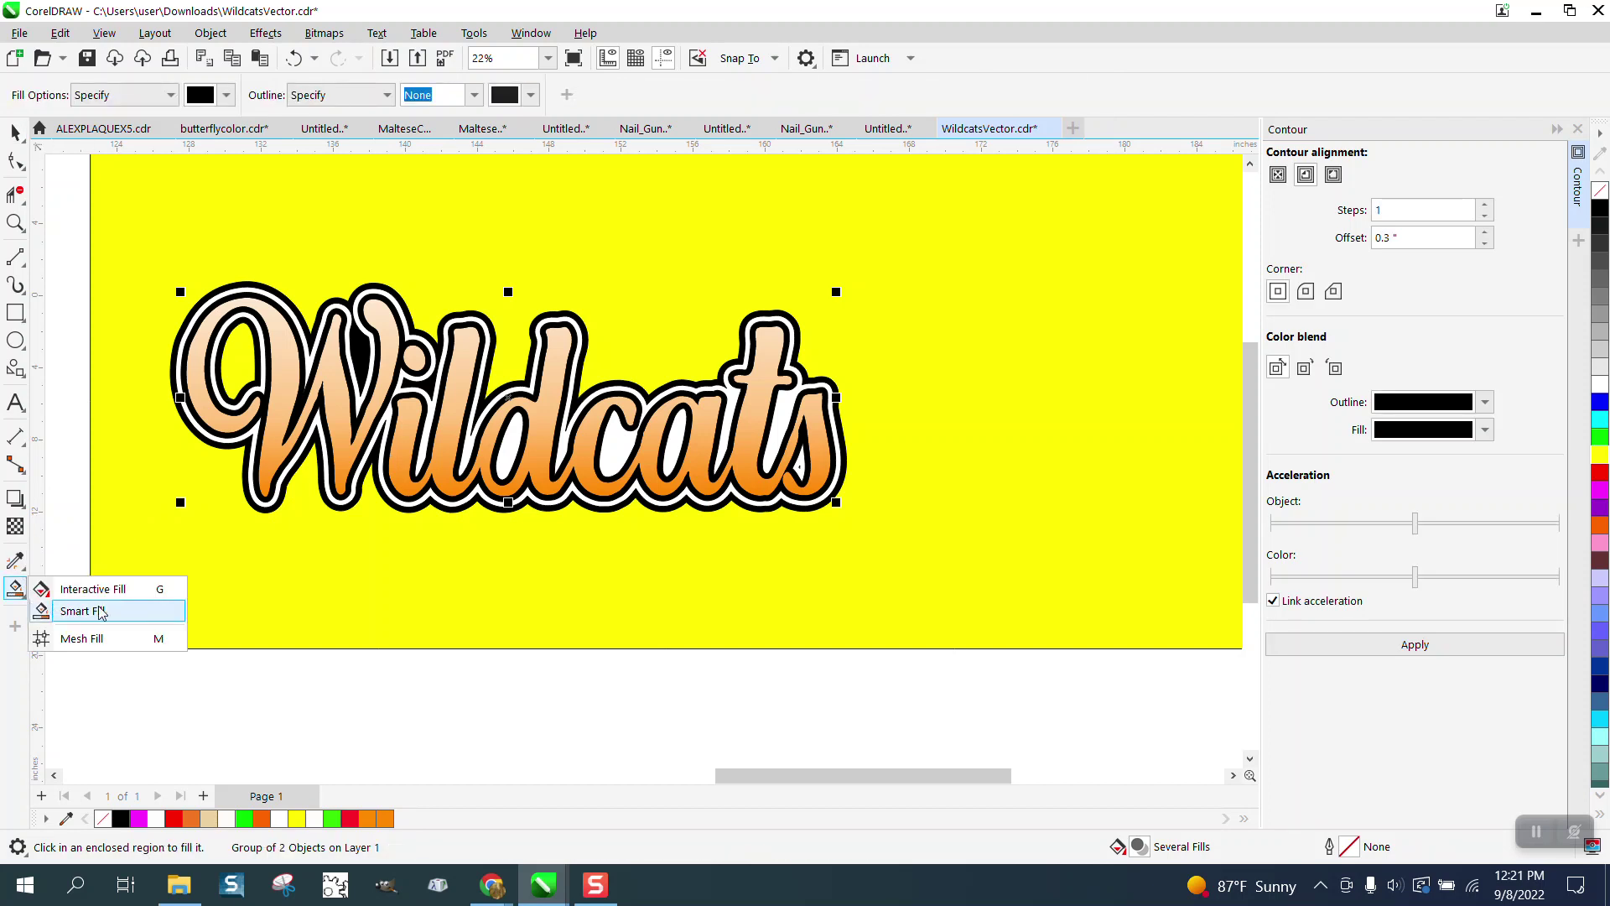
{"action": "left_click", "coordinate": [75, 583]}
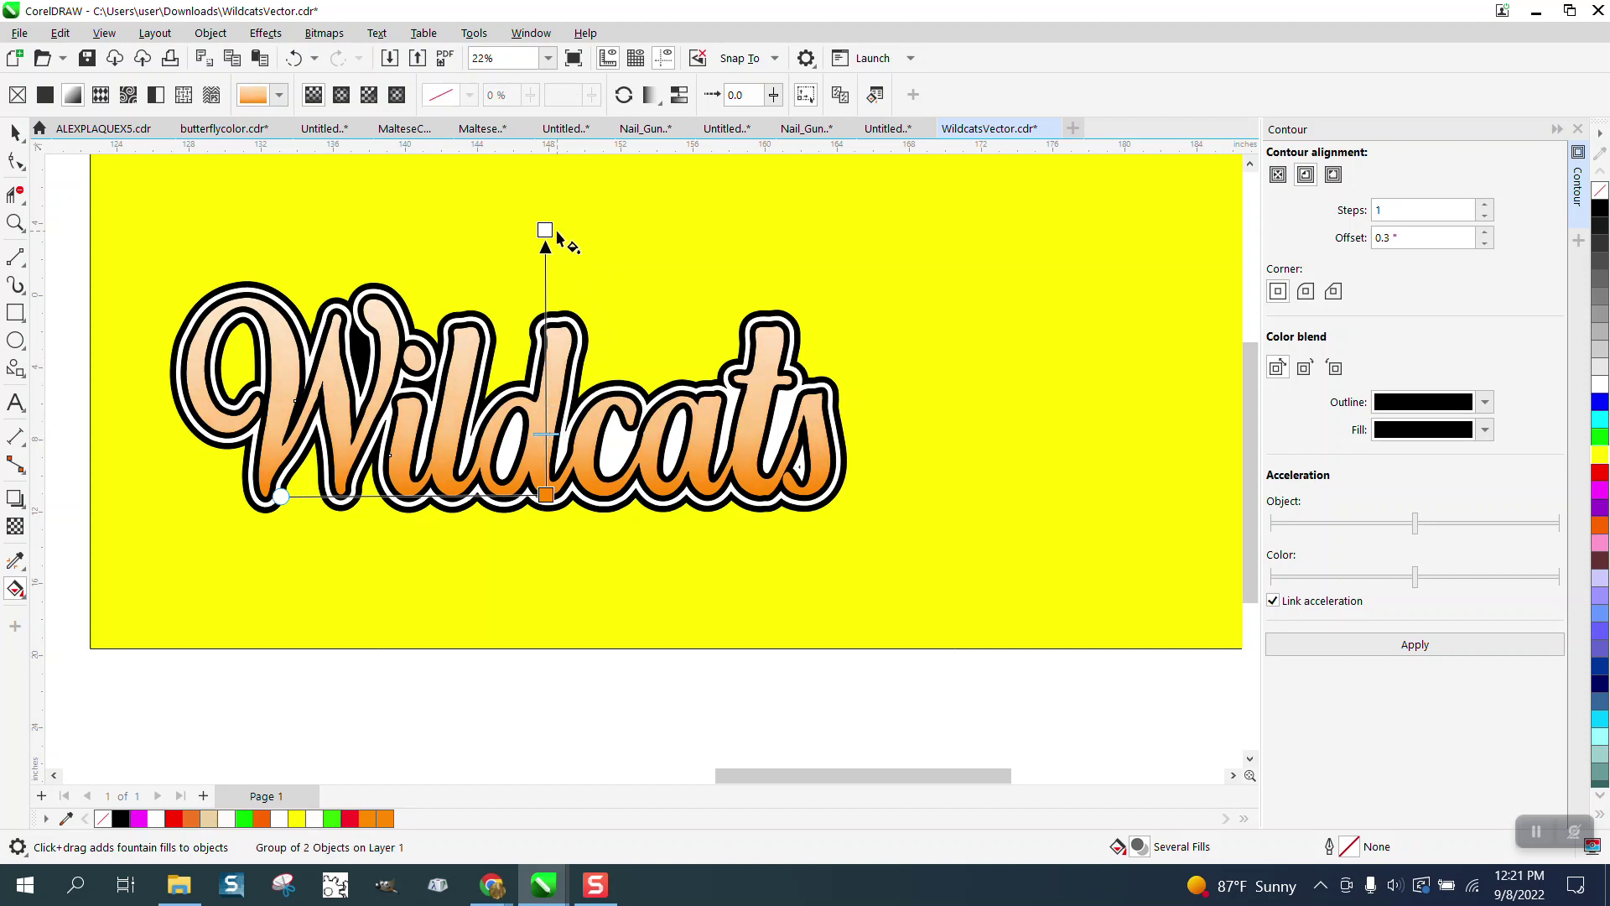
{"action": "left_click_drag", "start_coordinate": [546, 228], "coordinate": [559, 229]}
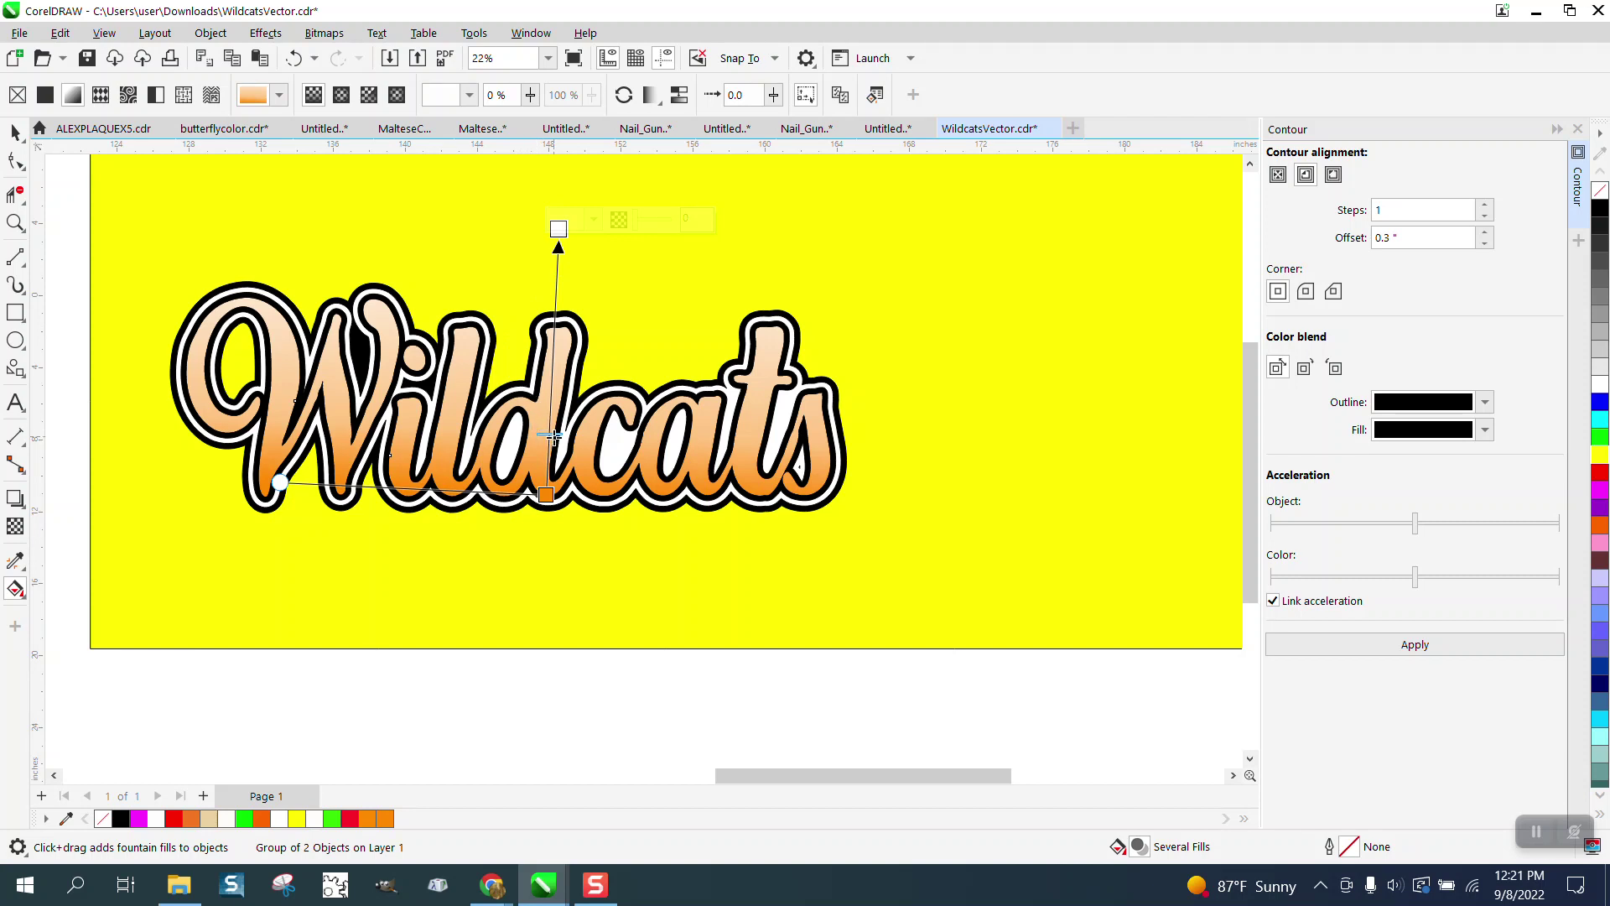
{"action": "left_click_drag", "start_coordinate": [554, 434], "coordinate": [551, 378]}
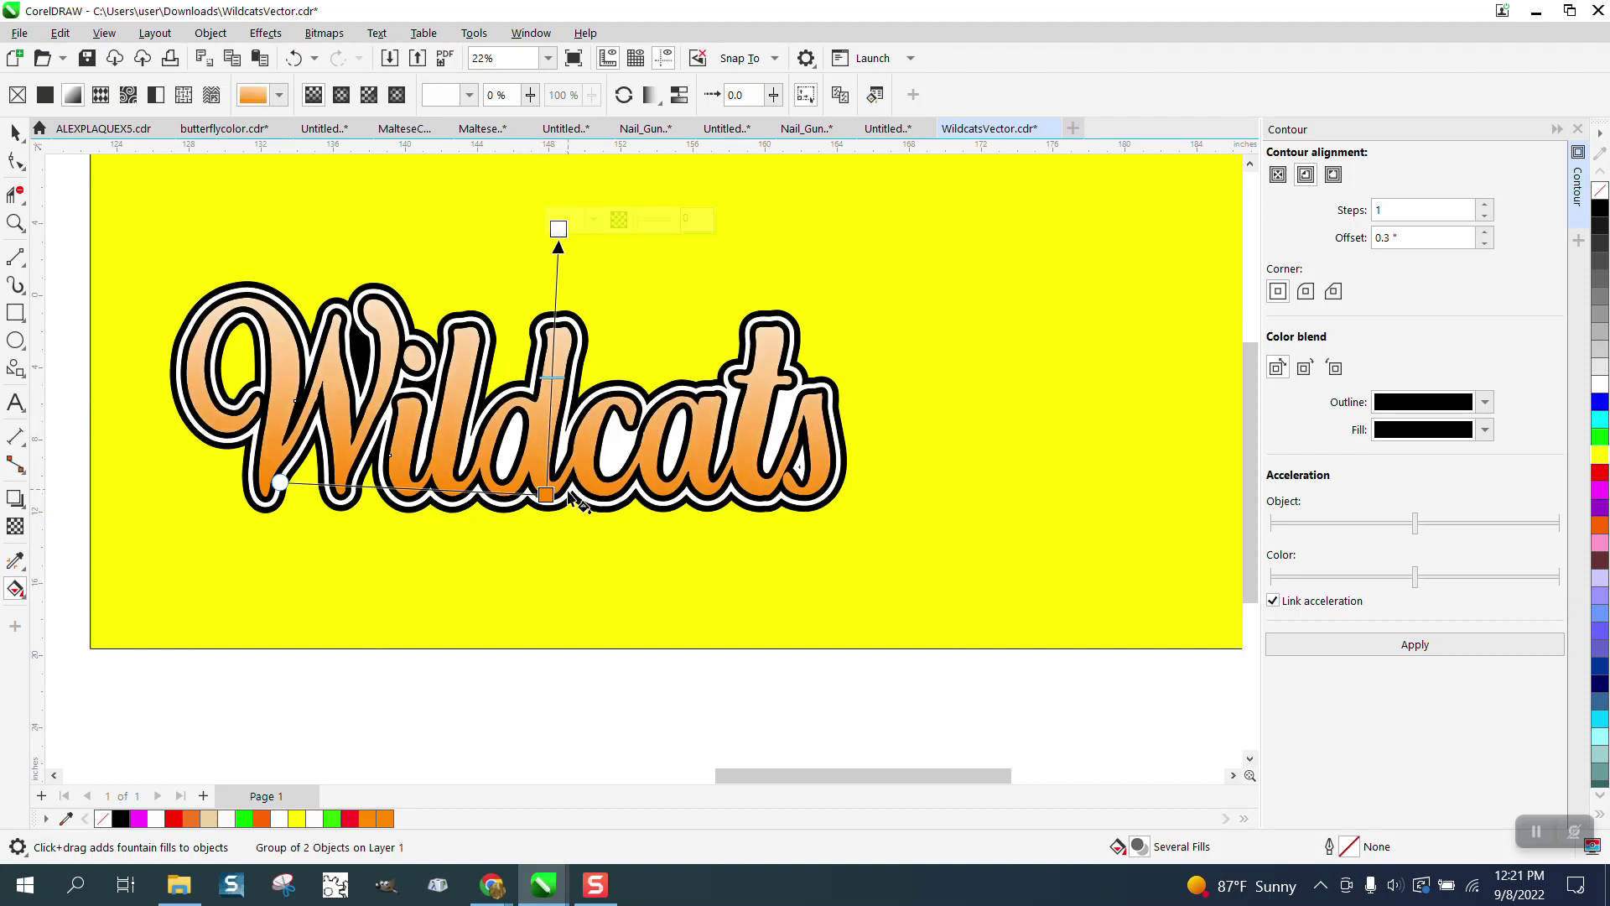
{"action": "left_click", "coordinate": [15, 133]}
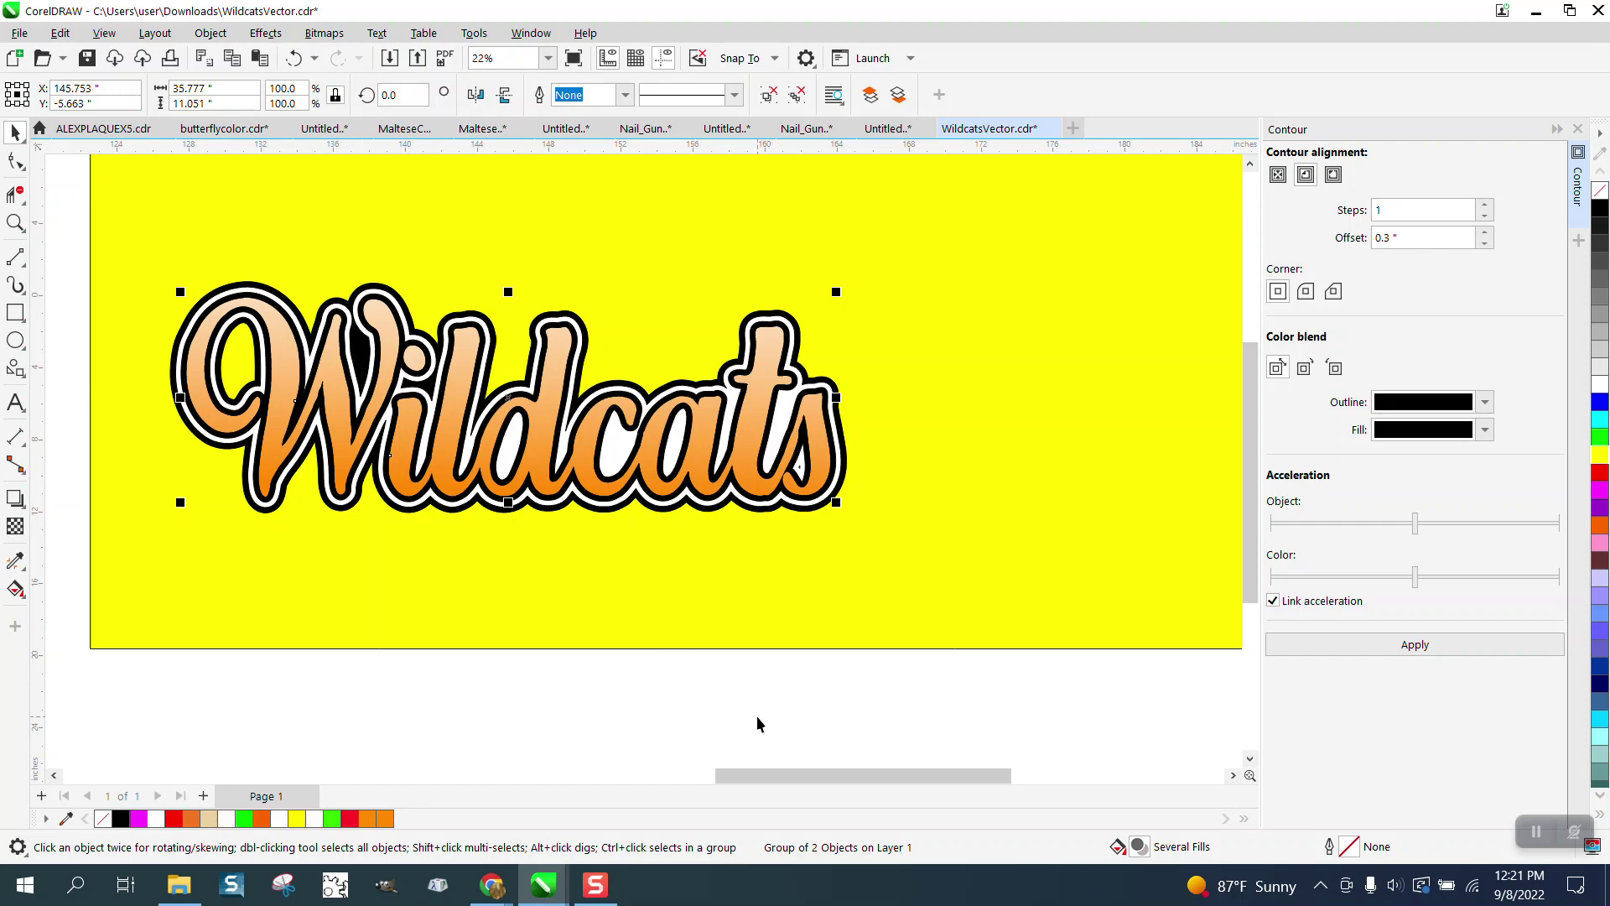
- Examine the Wildcats lettering and its contour bands against the yellow background
{"action": "scroll", "coordinate": [757, 707], "scroll_direction": "down", "scroll_amount": 3}
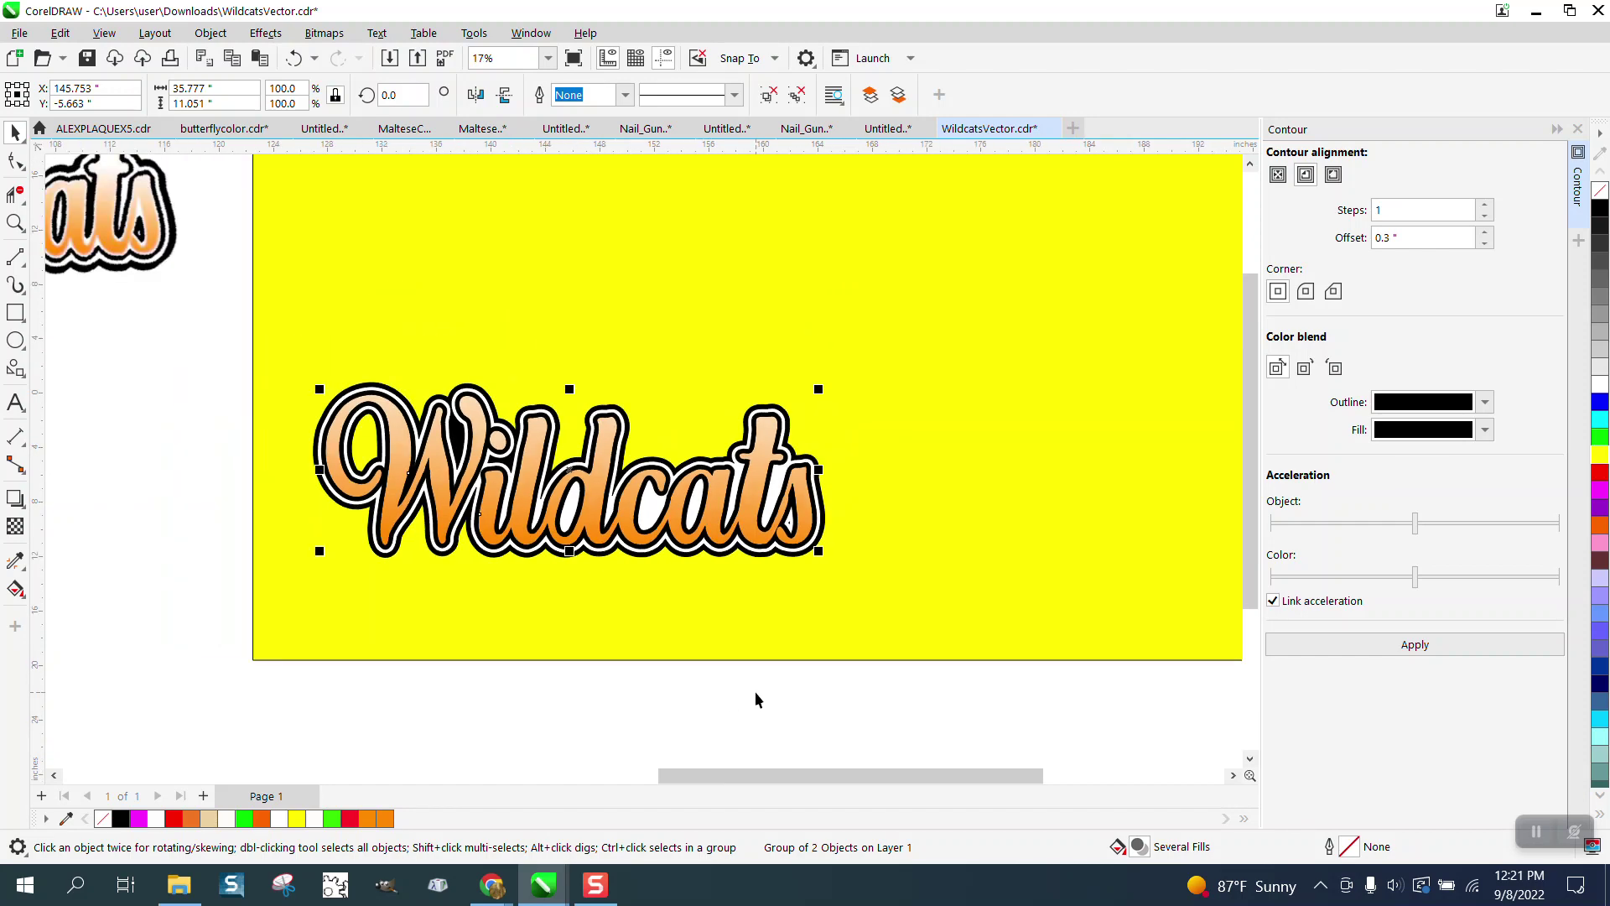
{"action": "left_click", "coordinate": [15, 222]}
{"action": "left_click_drag", "start_coordinate": [312, 411], "coordinate": [961, 615]}
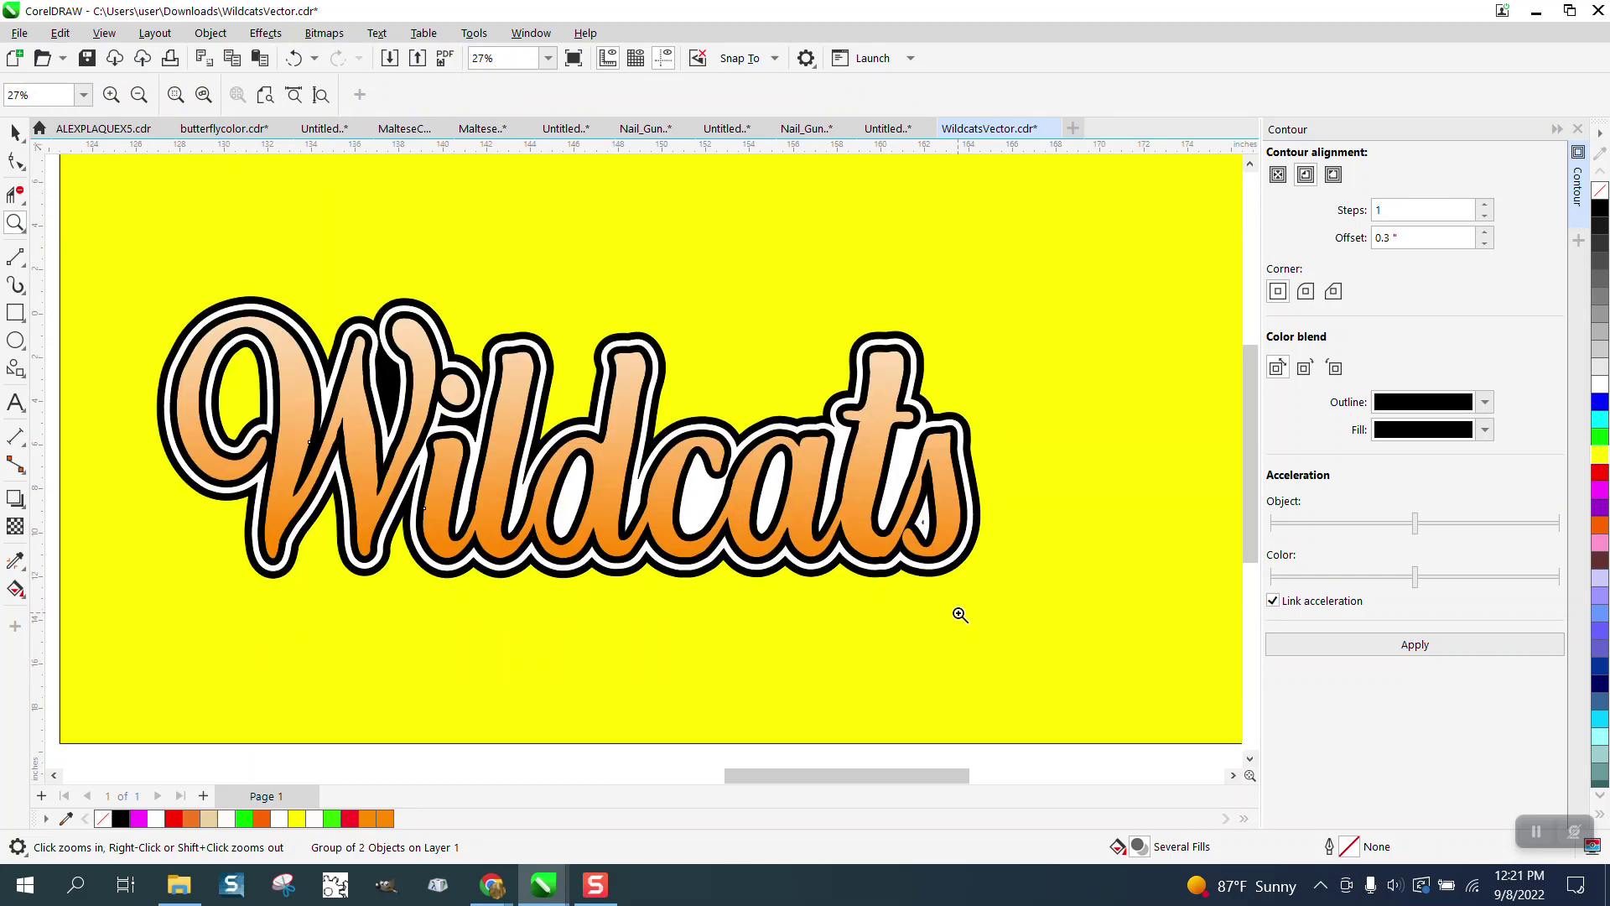
{"action": "left_click", "coordinate": [15, 132]}
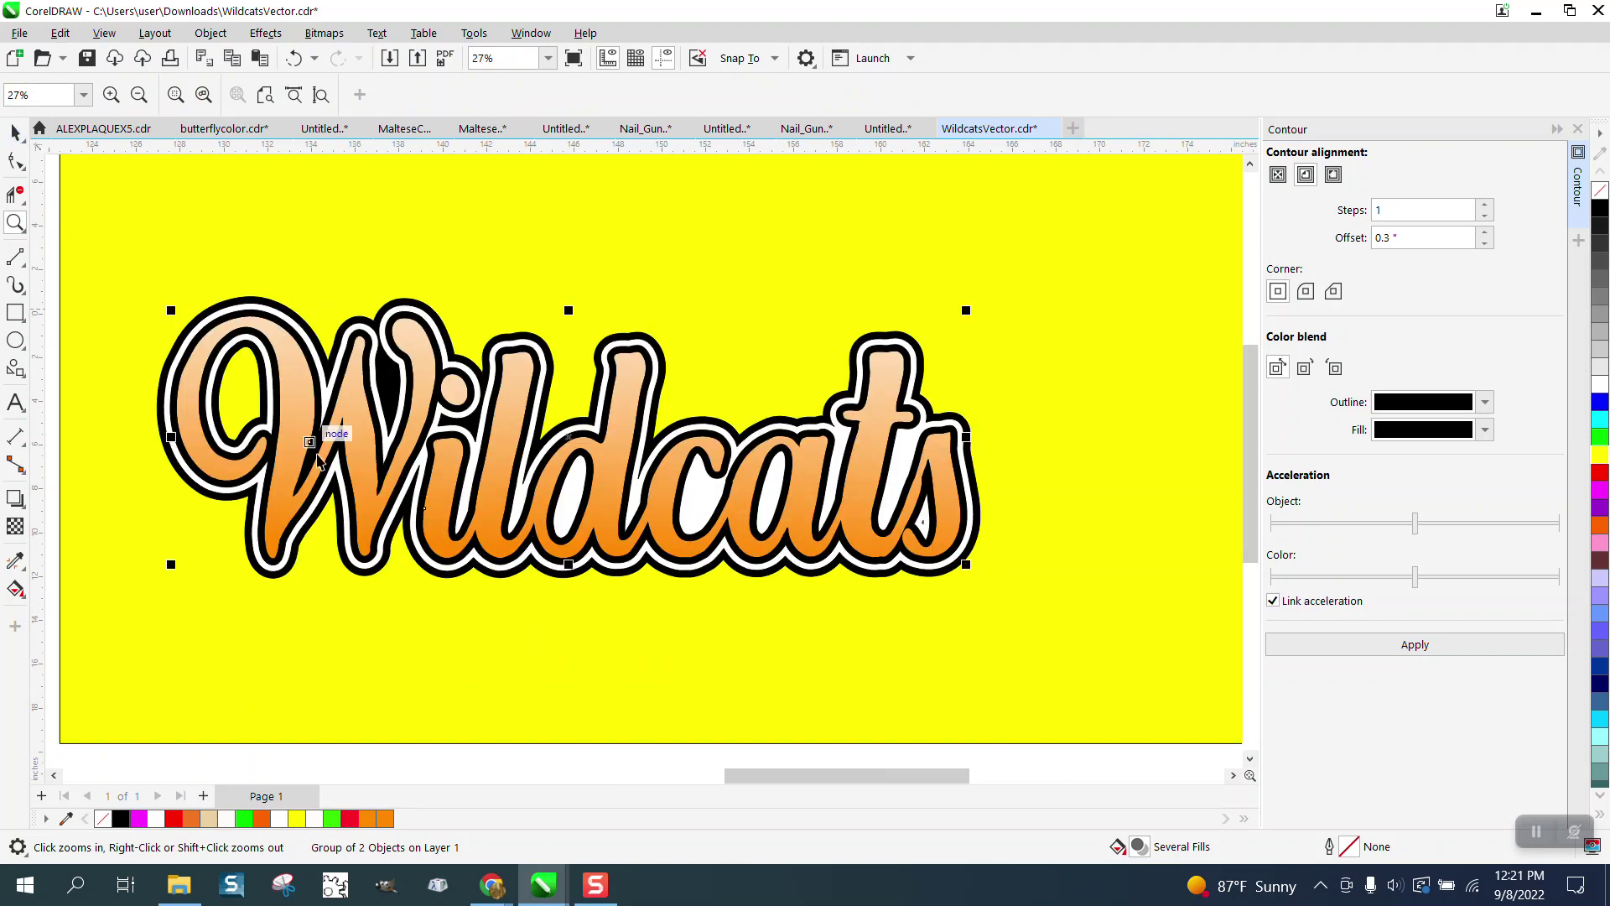
{"action": "scroll", "coordinate": [319, 457], "scroll_direction": "down", "scroll_amount": 2}
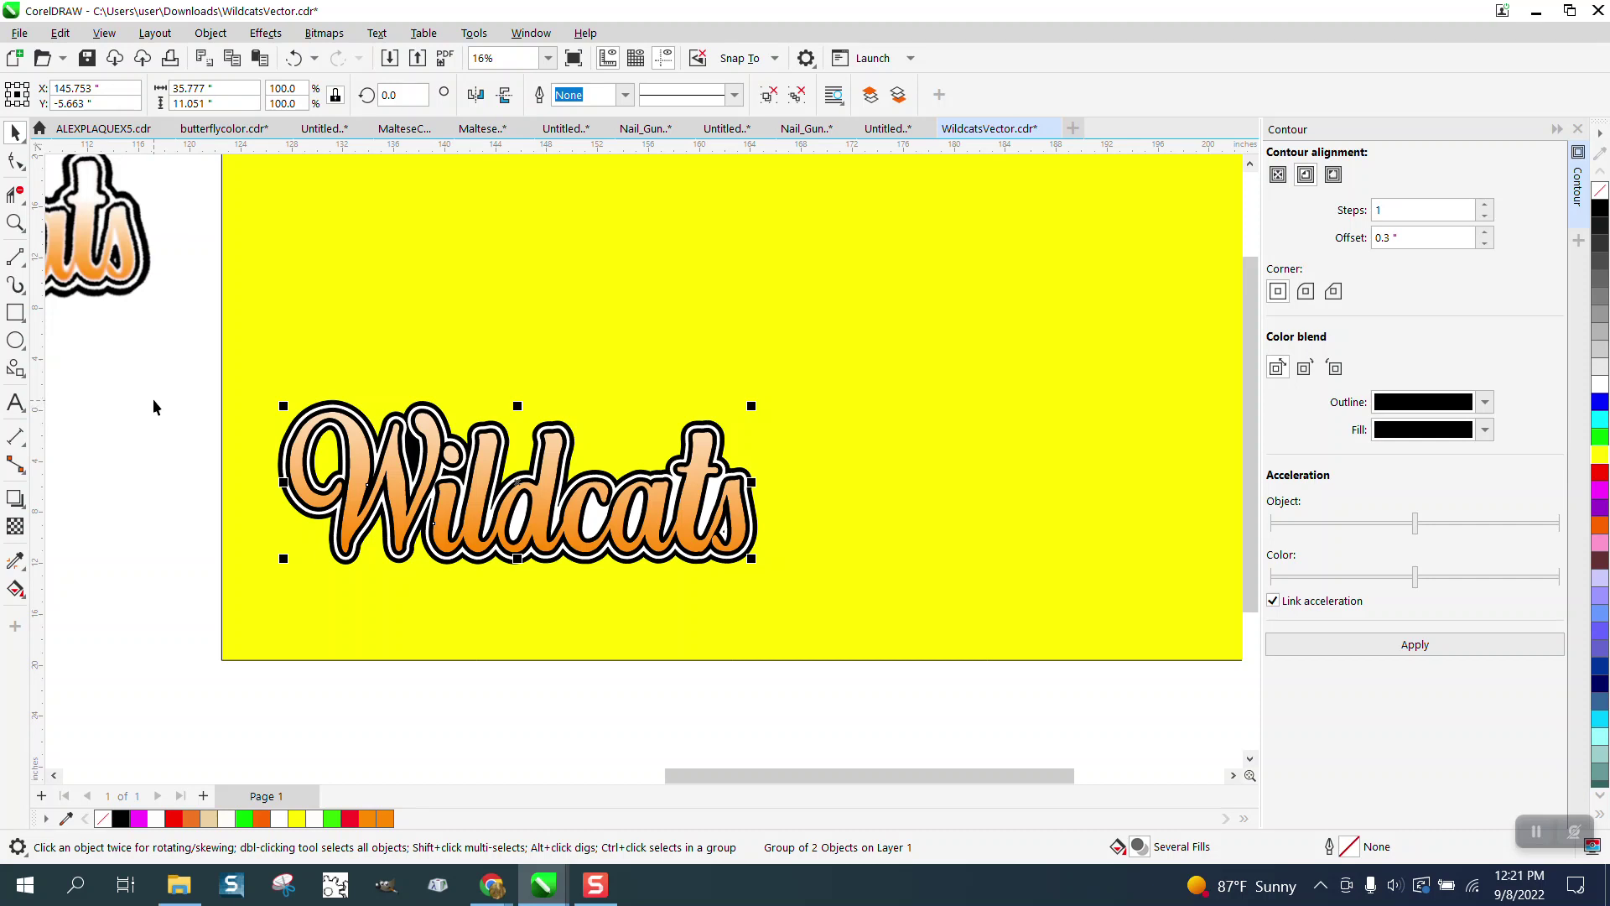
{"action": "left_click_drag", "start_coordinate": [151, 379], "coordinate": [914, 625]}
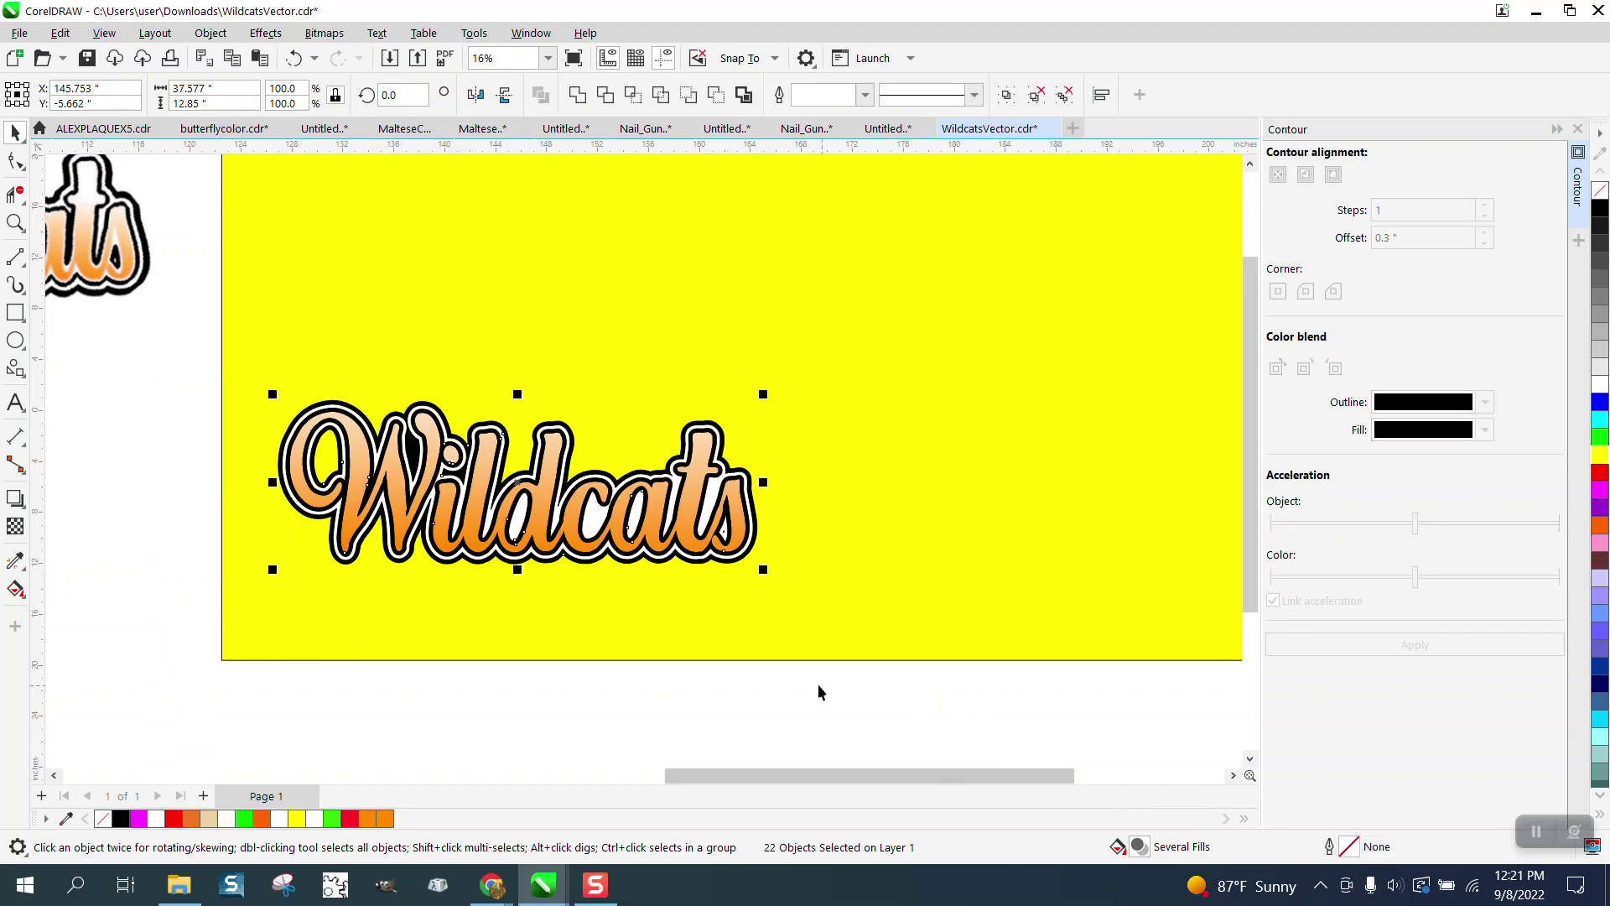
{"action": "left_click", "coordinate": [441, 675]}
- Delete the original Wildcats artwork beside the yellow rectangle
{"action": "scroll", "coordinate": [369, 641], "scroll_direction": "down", "scroll_amount": 2}
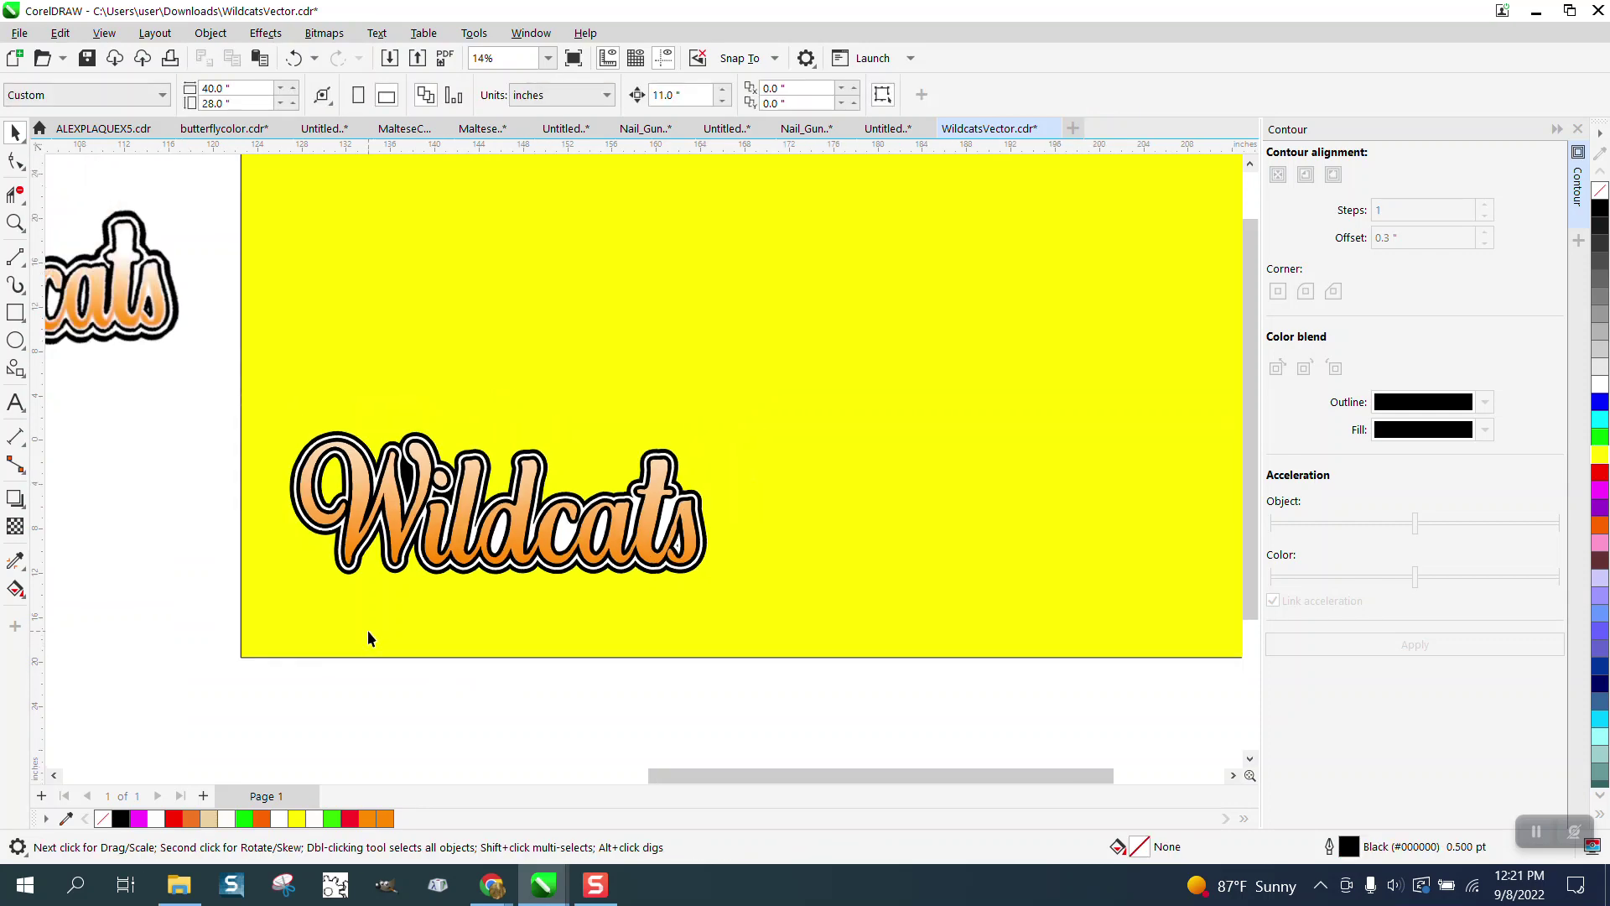
{"action": "scroll", "coordinate": [367, 627], "scroll_direction": "down", "scroll_amount": 2}
{"action": "scroll", "coordinate": [601, 622], "scroll_direction": "down", "scroll_amount": 3}
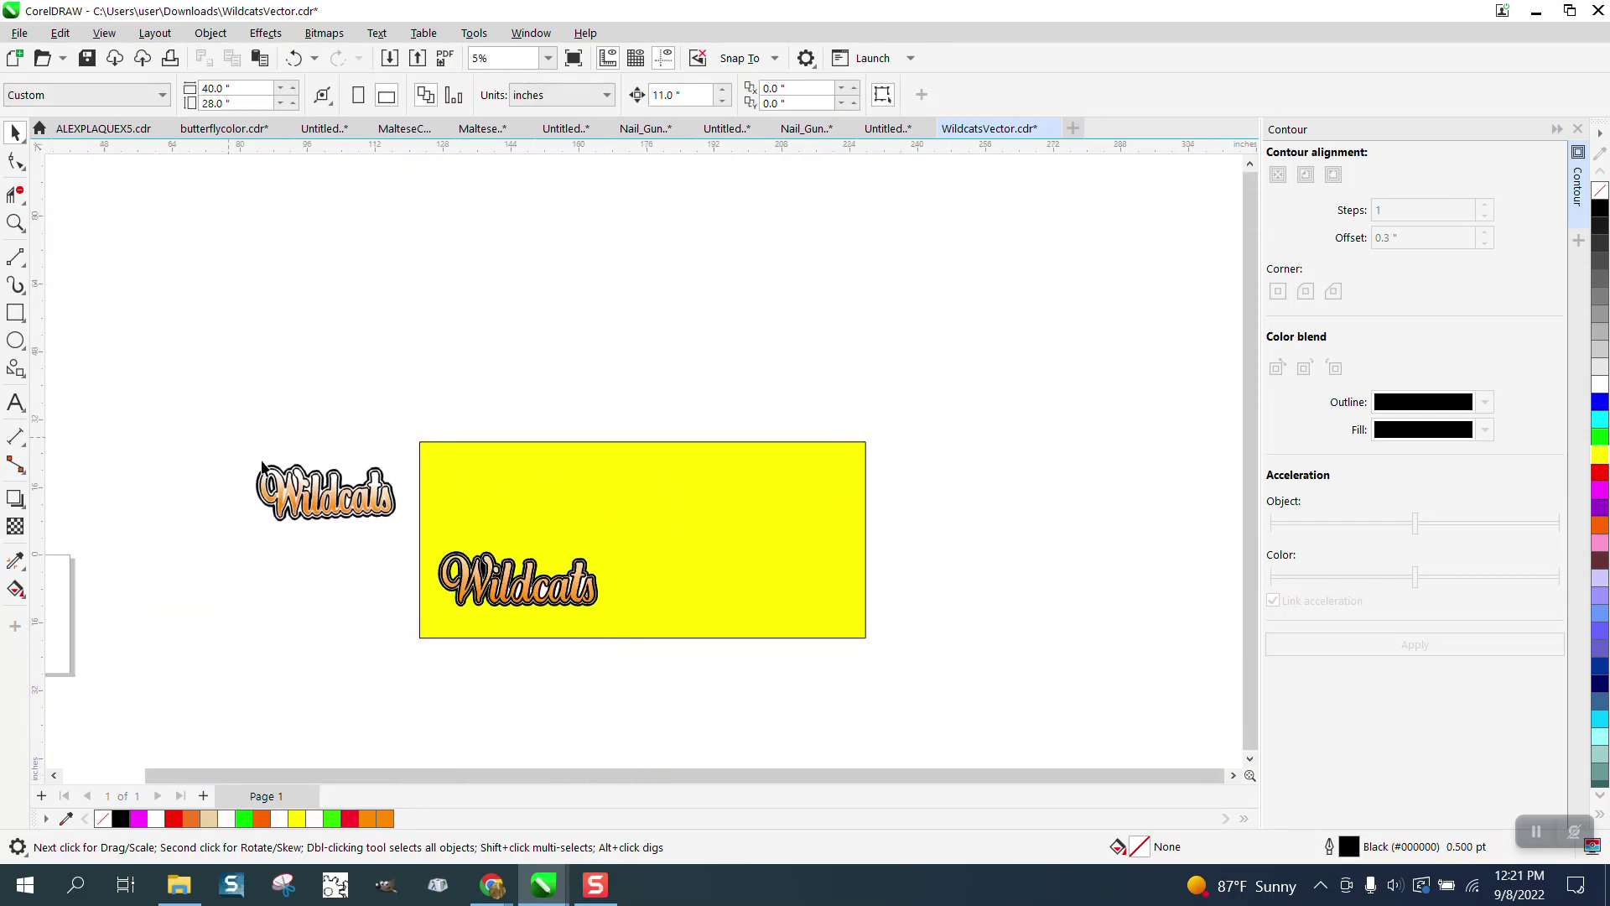
{"action": "left_click_drag", "start_coordinate": [416, 555], "coordinate": [424, 556]}
{"action": "key", "text": "Delete"}
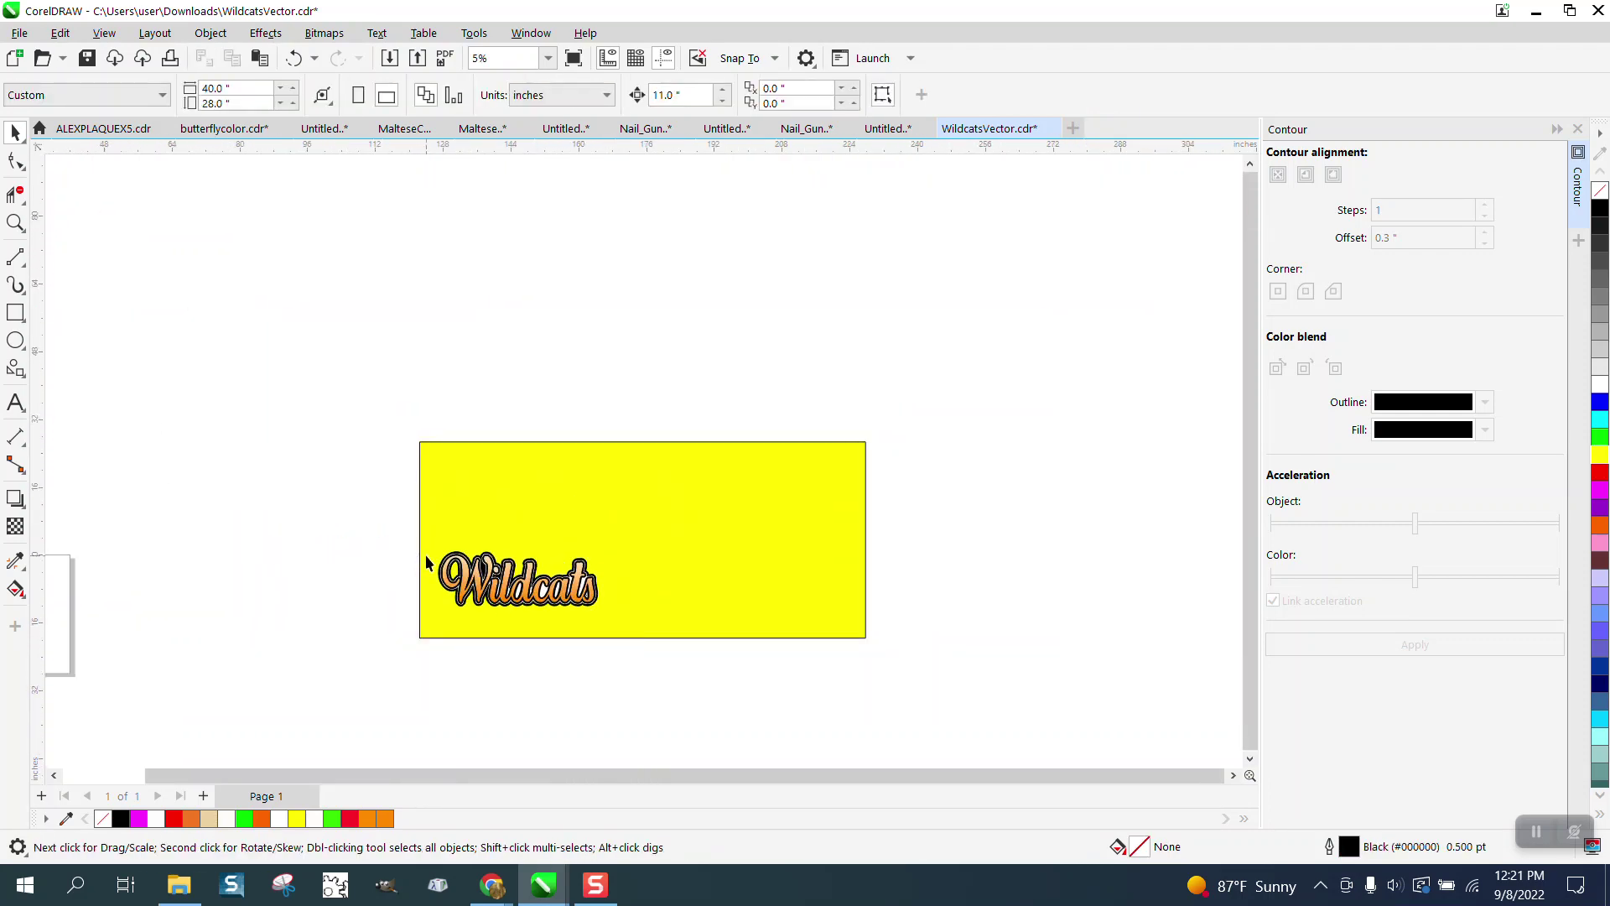
- Move the grouped orange gradient Wildcats lettering straight up 22 inches, off its contour bands
{"action": "scroll", "coordinate": [426, 555], "scroll_direction": "down", "scroll_amount": 1}
{"action": "left_click", "coordinate": [500, 511]}
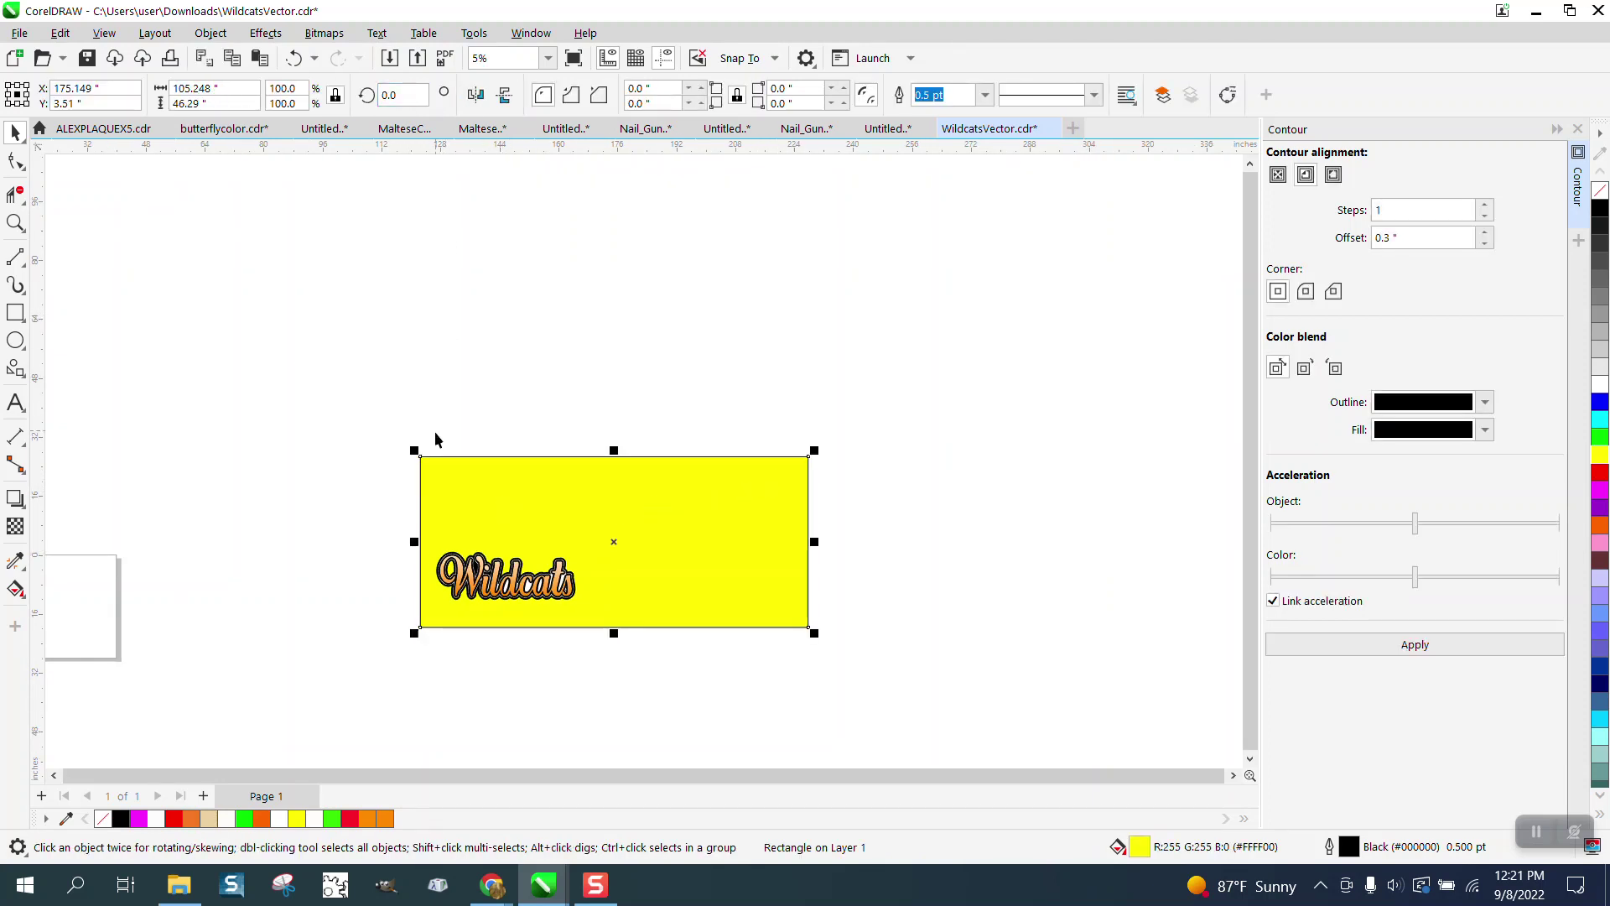
{"action": "left_click_drag", "start_coordinate": [389, 504], "coordinate": [646, 632]}
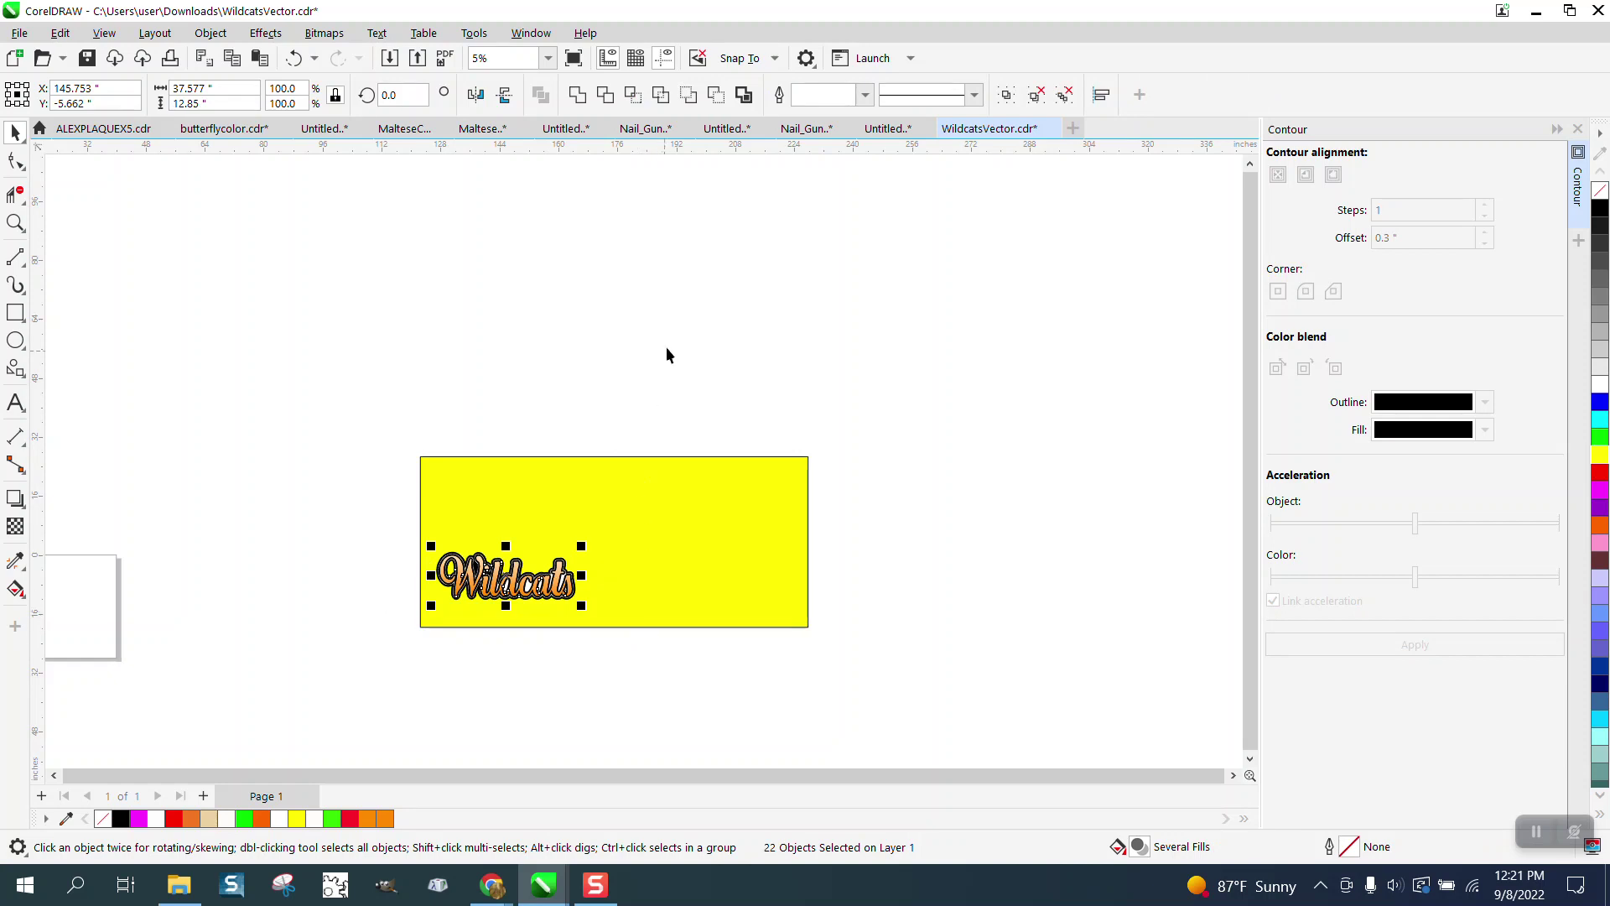
{"action": "left_click", "coordinate": [719, 349]}
{"action": "left_click", "coordinate": [15, 222]}
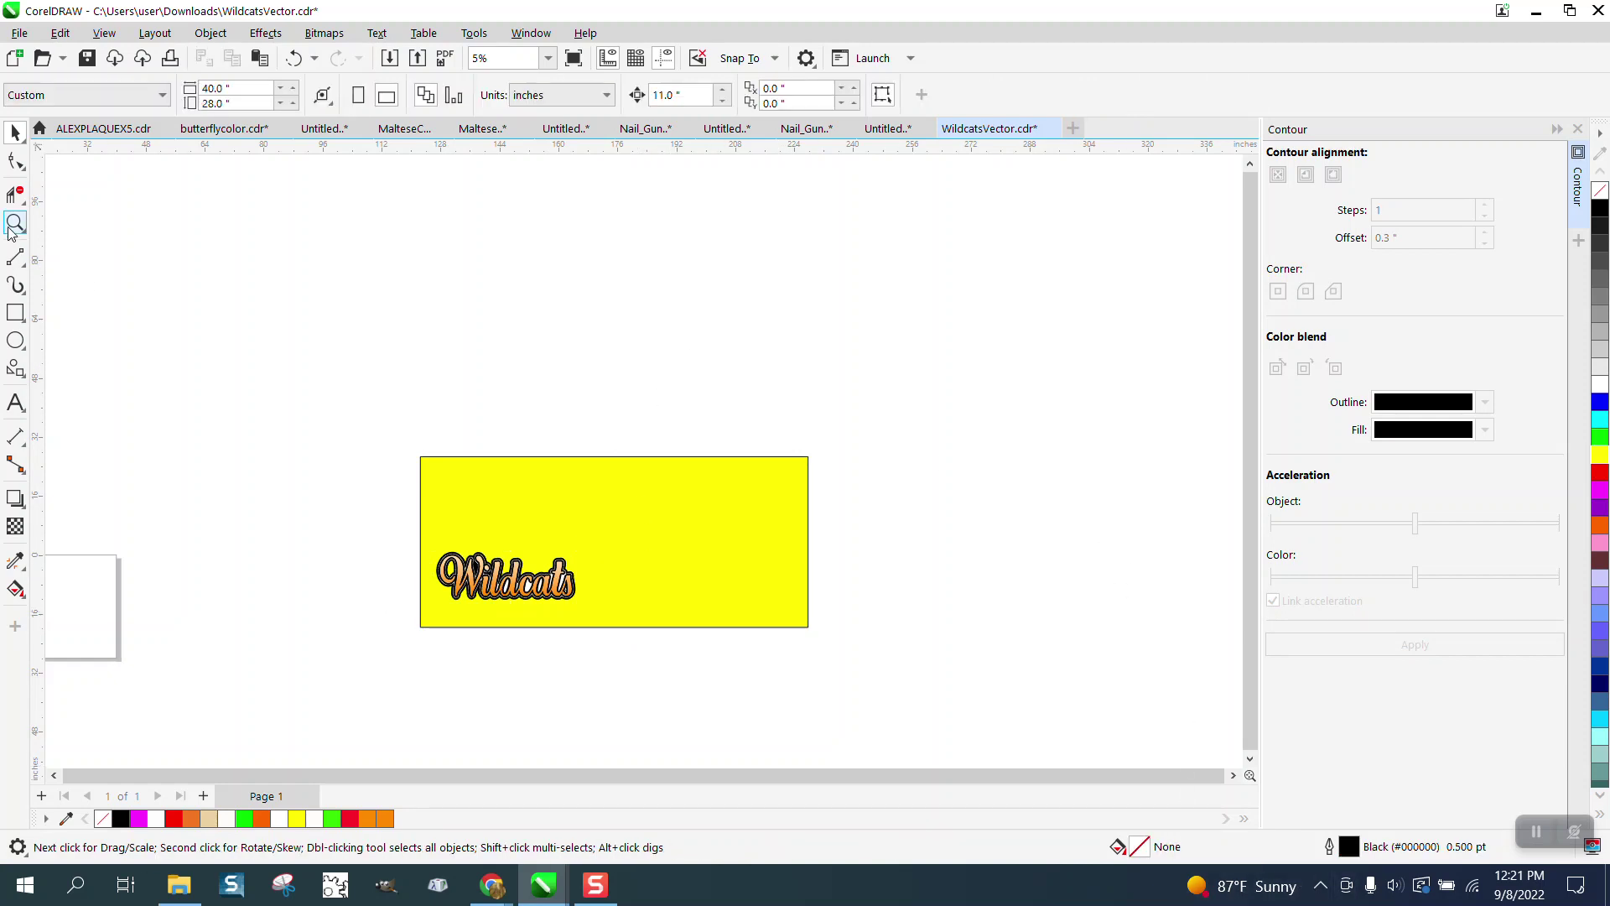
{"action": "left_click_drag", "start_coordinate": [335, 490], "coordinate": [893, 709]}
{"action": "key", "text": "space"}
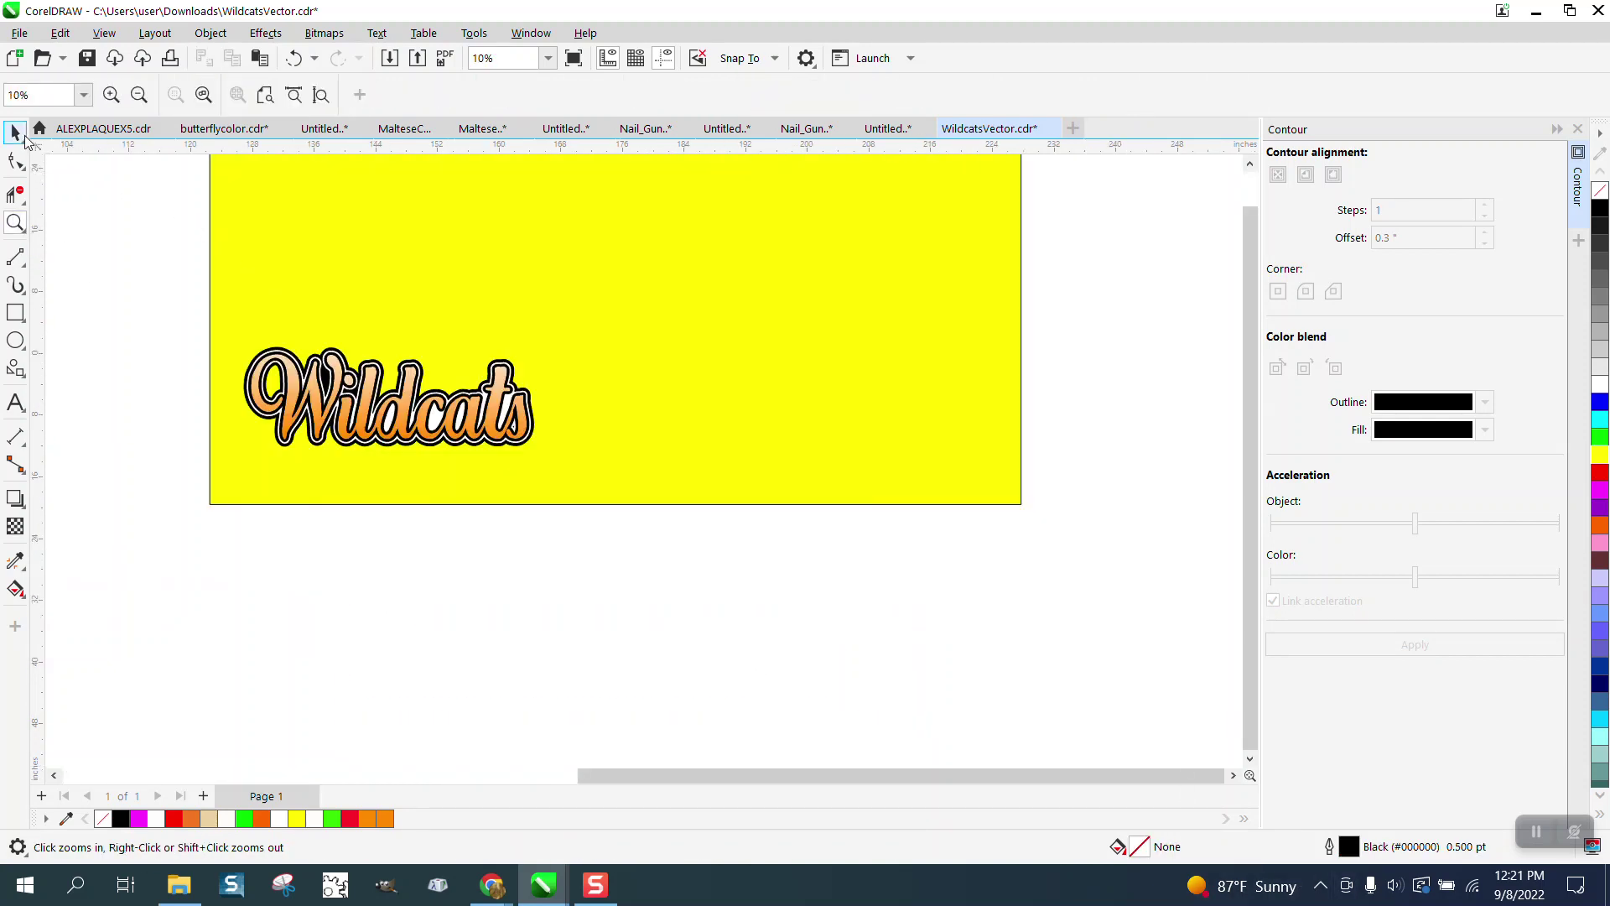
{"action": "left_click", "coordinate": [374, 377]}
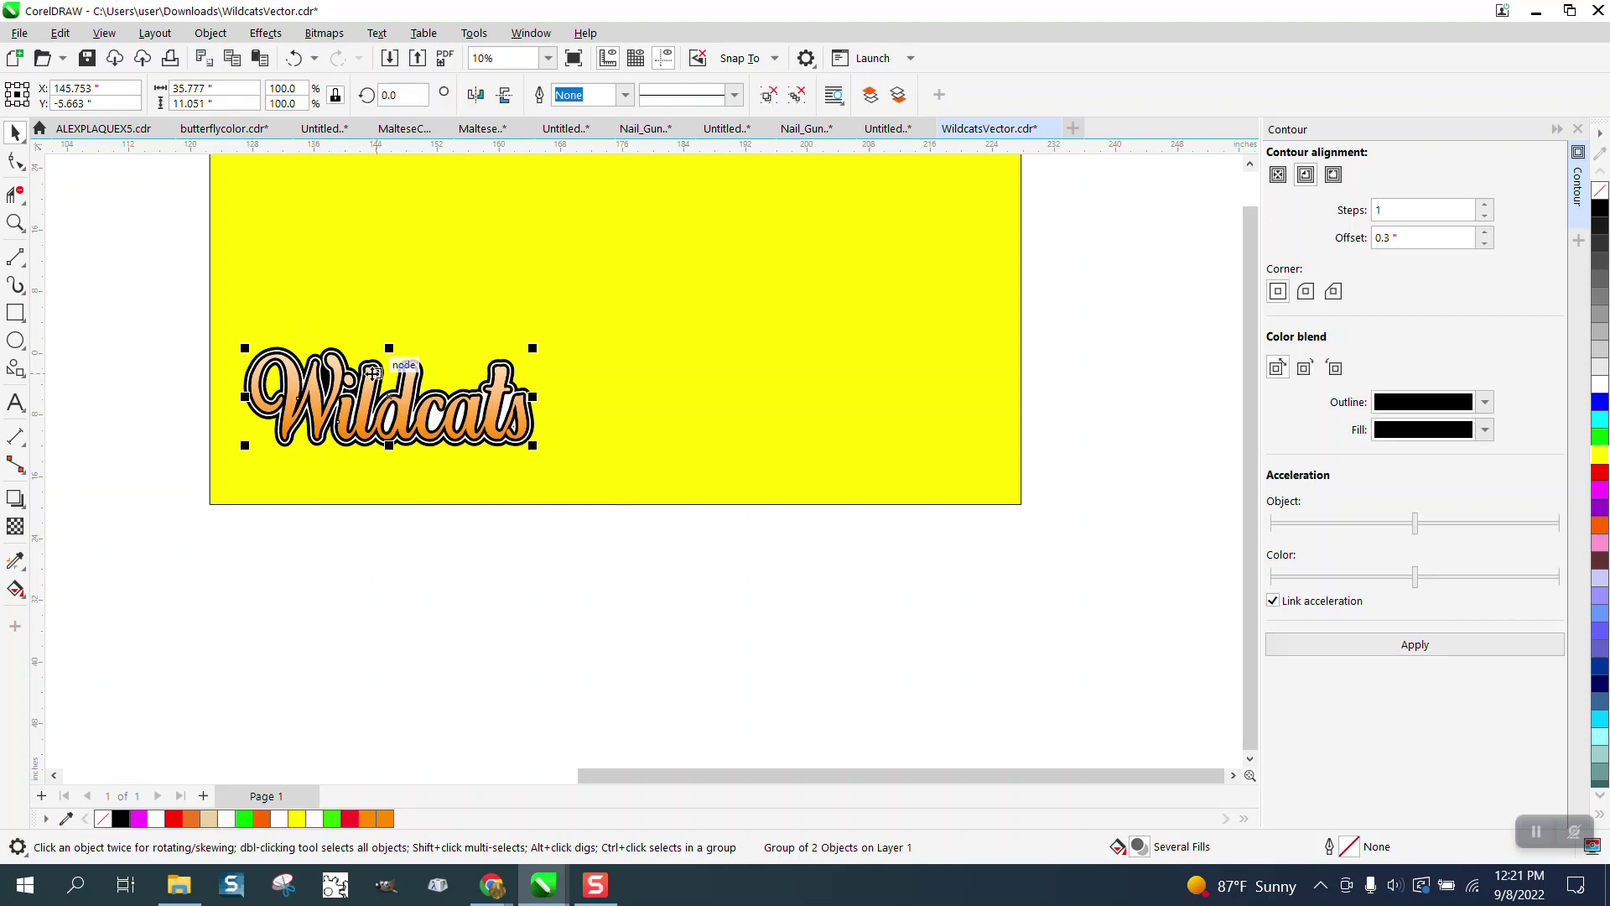
{"action": "key", "text": "shift+Up"}
{"action": "key", "text": "shift+Up"}
{"action": "key", "text": "shift+Up"}
{"action": "key", "text": "shift+Up"}
{"action": "key", "text": "shift+Up"}
{"action": "key", "text": "shift+Up"}
{"action": "key", "text": "shift+Up"}
{"action": "key", "text": "shift+Up"}
{"action": "key", "text": "shift+Up"}
{"action": "key", "text": "shift+Up"}
{"action": "key", "text": "shift+Up"}
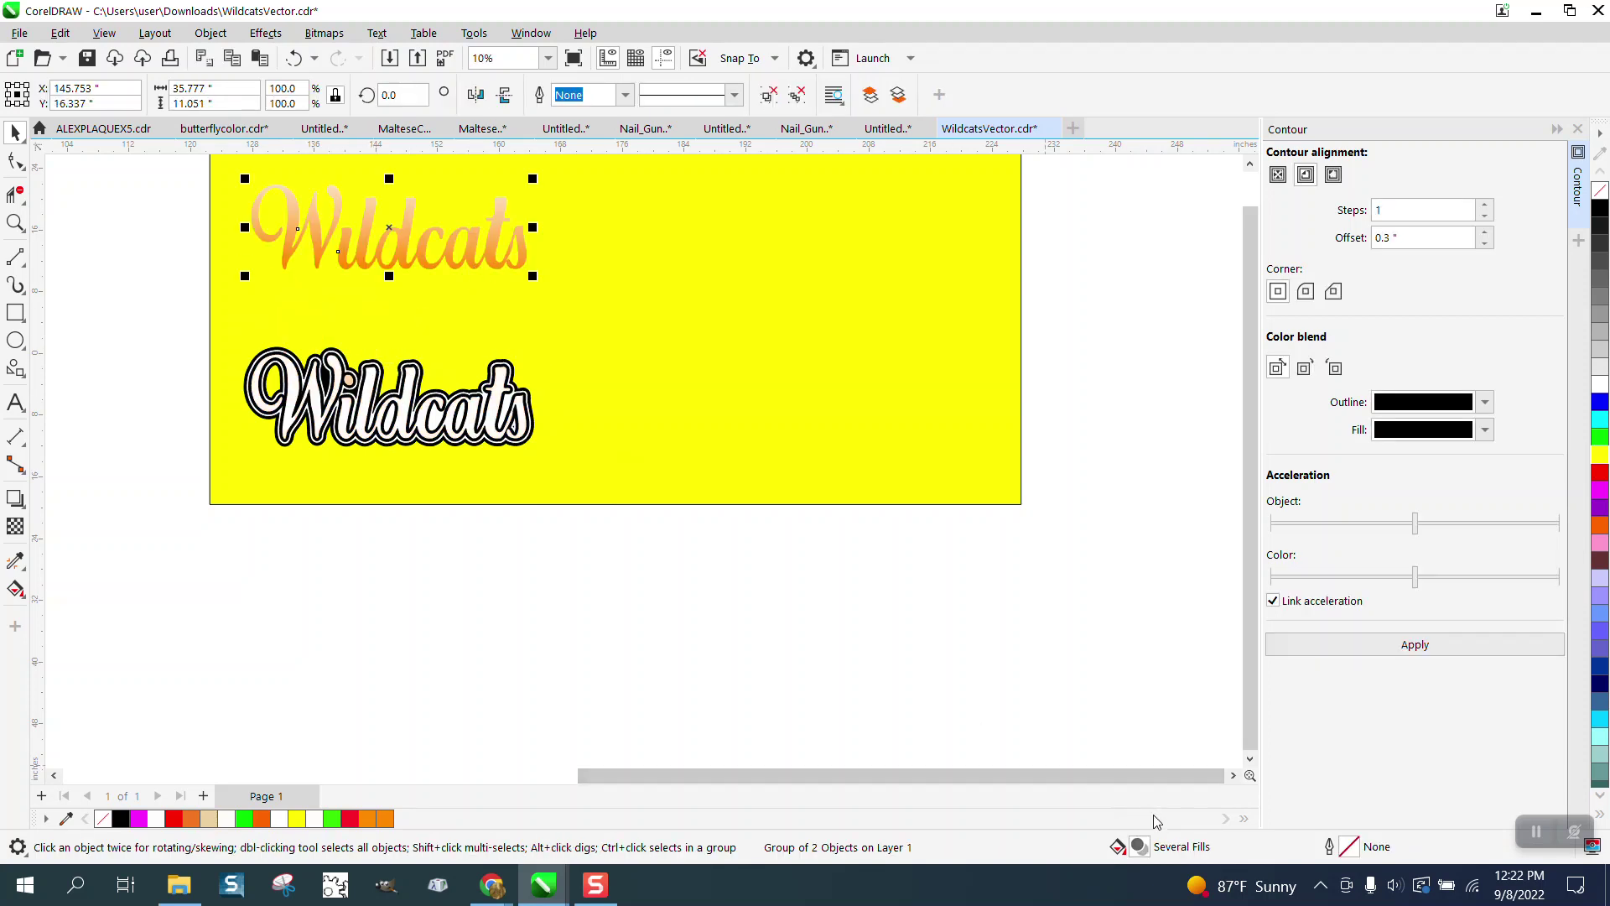
- Move the black ildcats contour band straight down 11 inches, out of the stacked outlines
{"action": "left_click", "coordinate": [507, 415]}
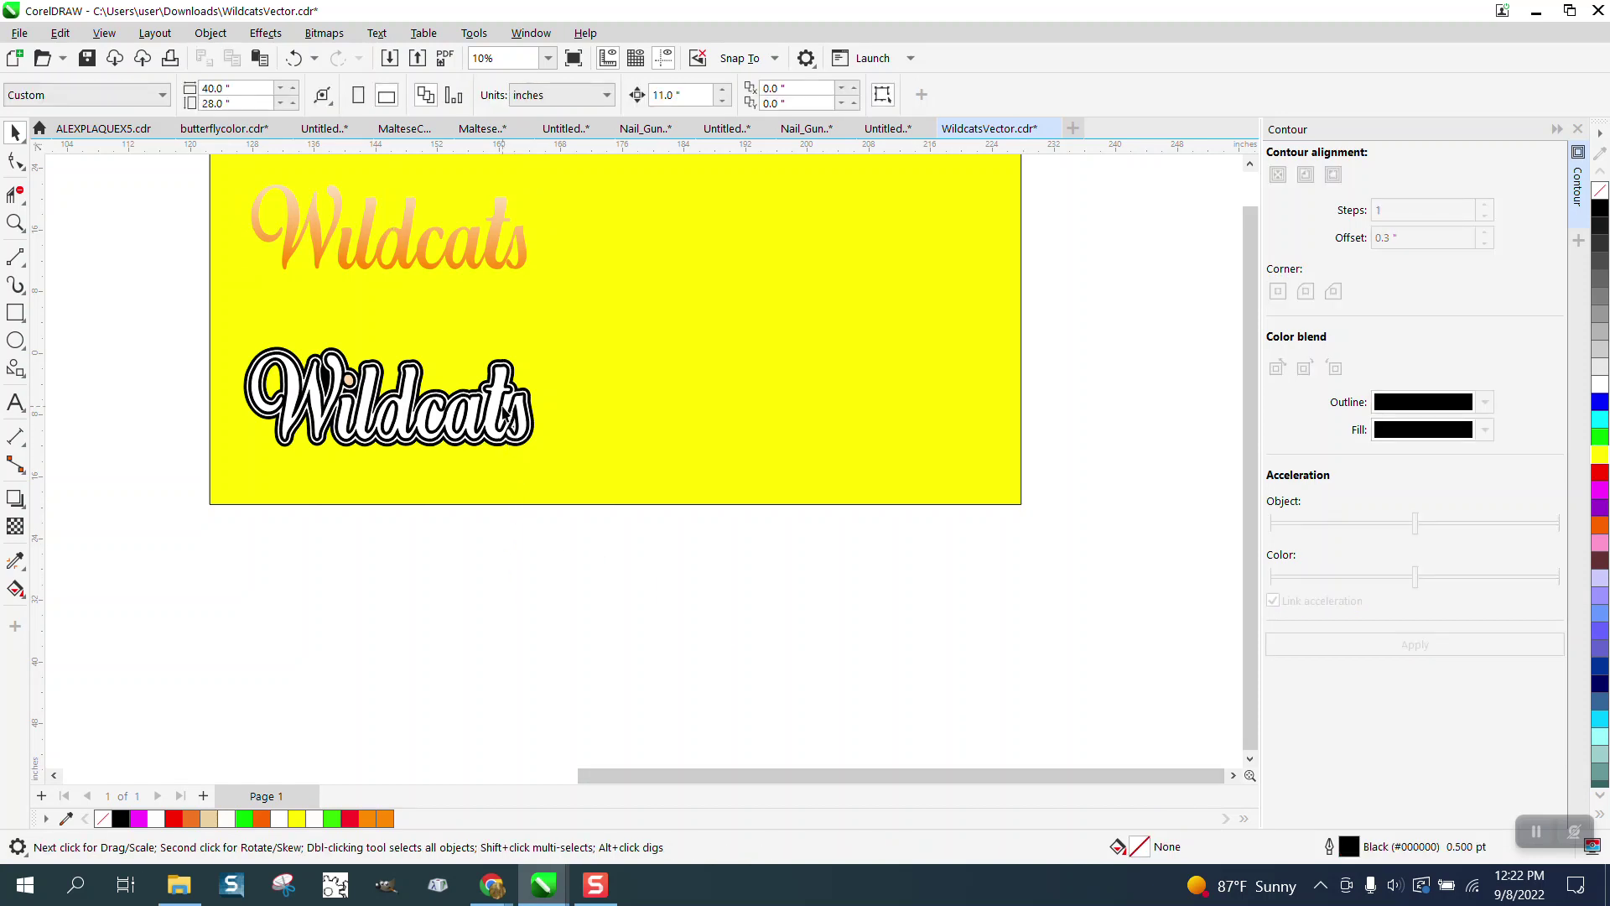
{"action": "left_click", "coordinate": [509, 413]}
{"action": "key", "text": "Down"}
{"action": "key", "text": "Down"}
{"action": "key", "text": "Down"}
{"action": "key", "text": "Down"}
{"action": "key", "text": "Down"}
{"action": "key", "text": "Down"}
{"action": "key", "text": "Down"}
{"action": "key", "text": "Down"}
{"action": "key", "text": "Down"}
{"action": "key", "text": "Down"}
{"action": "key", "text": "Down"}
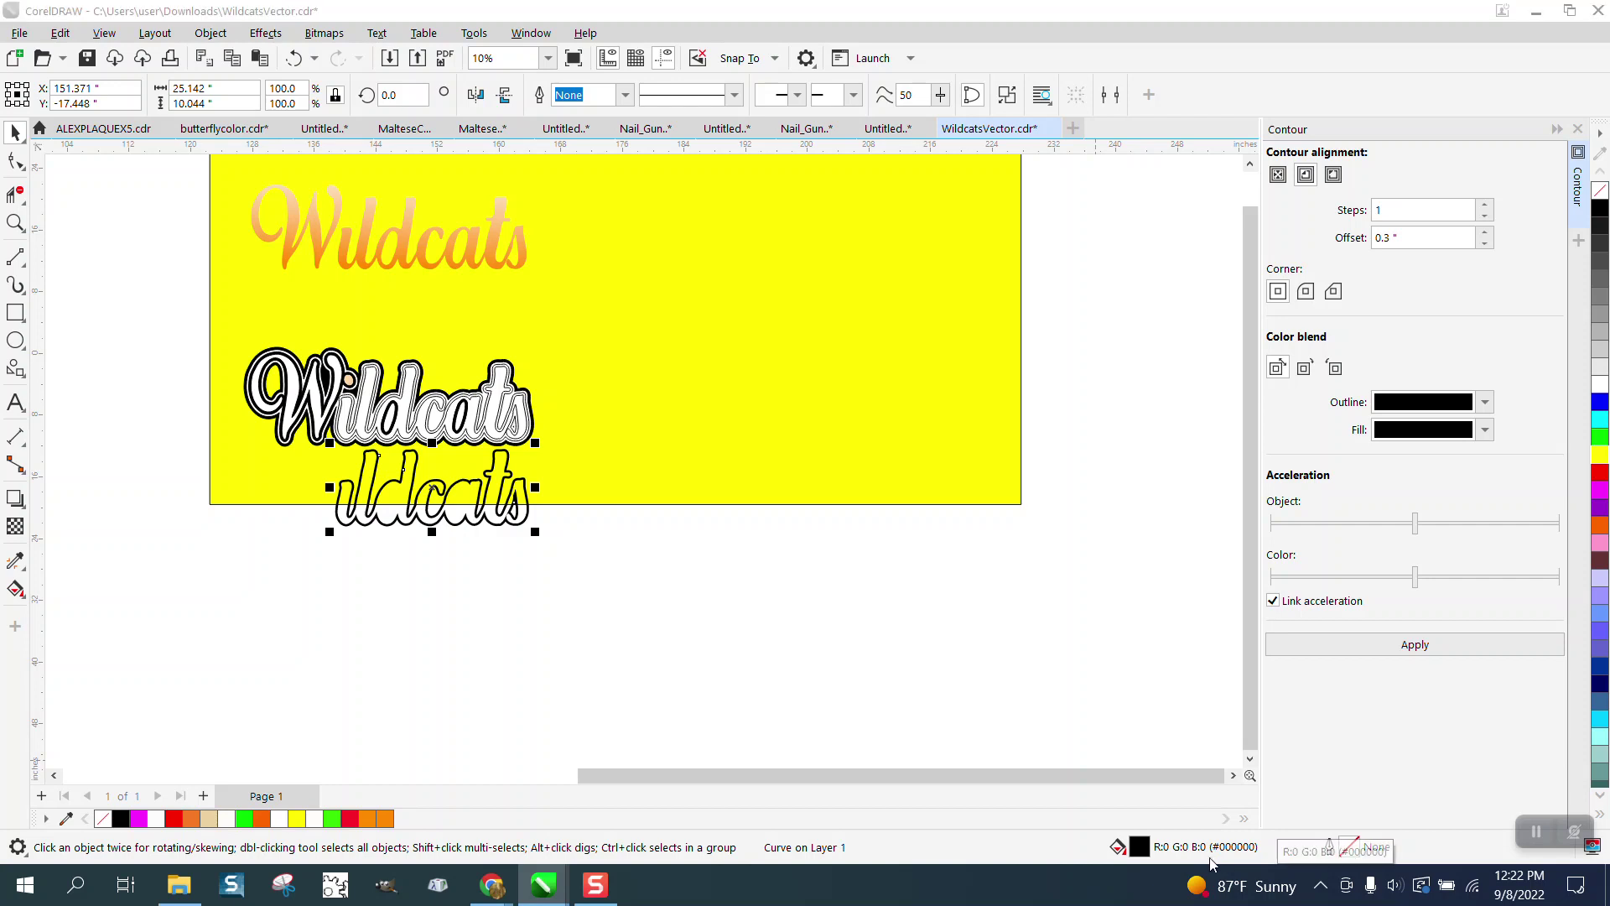
- Move the black W contour band straight down 11 inches to line up with the ildcats band
{"action": "left_click", "coordinate": [317, 450]}
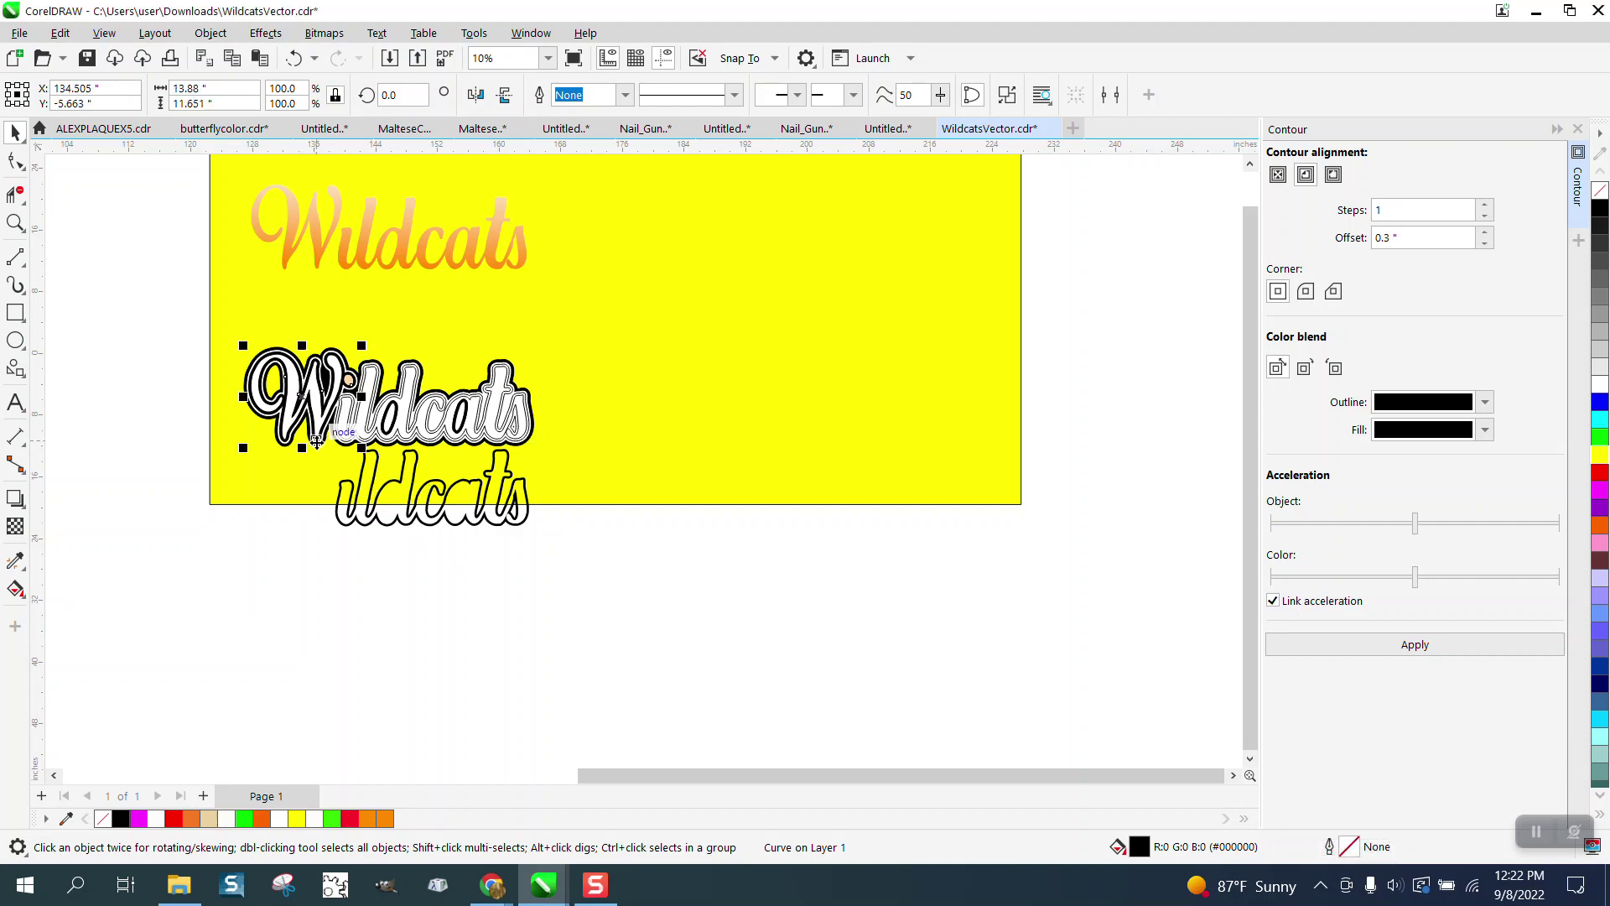
{"action": "key", "text": "Down"}
{"action": "key", "text": "Down"}
{"action": "key", "text": "Down"}
{"action": "key", "text": "Down"}
{"action": "key", "text": "Down"}
{"action": "key", "text": "Down"}
{"action": "key", "text": "Down"}
{"action": "key", "text": "Down"}
{"action": "key", "text": "Down"}
{"action": "key", "text": "Down"}
{"action": "key", "text": "Down"}
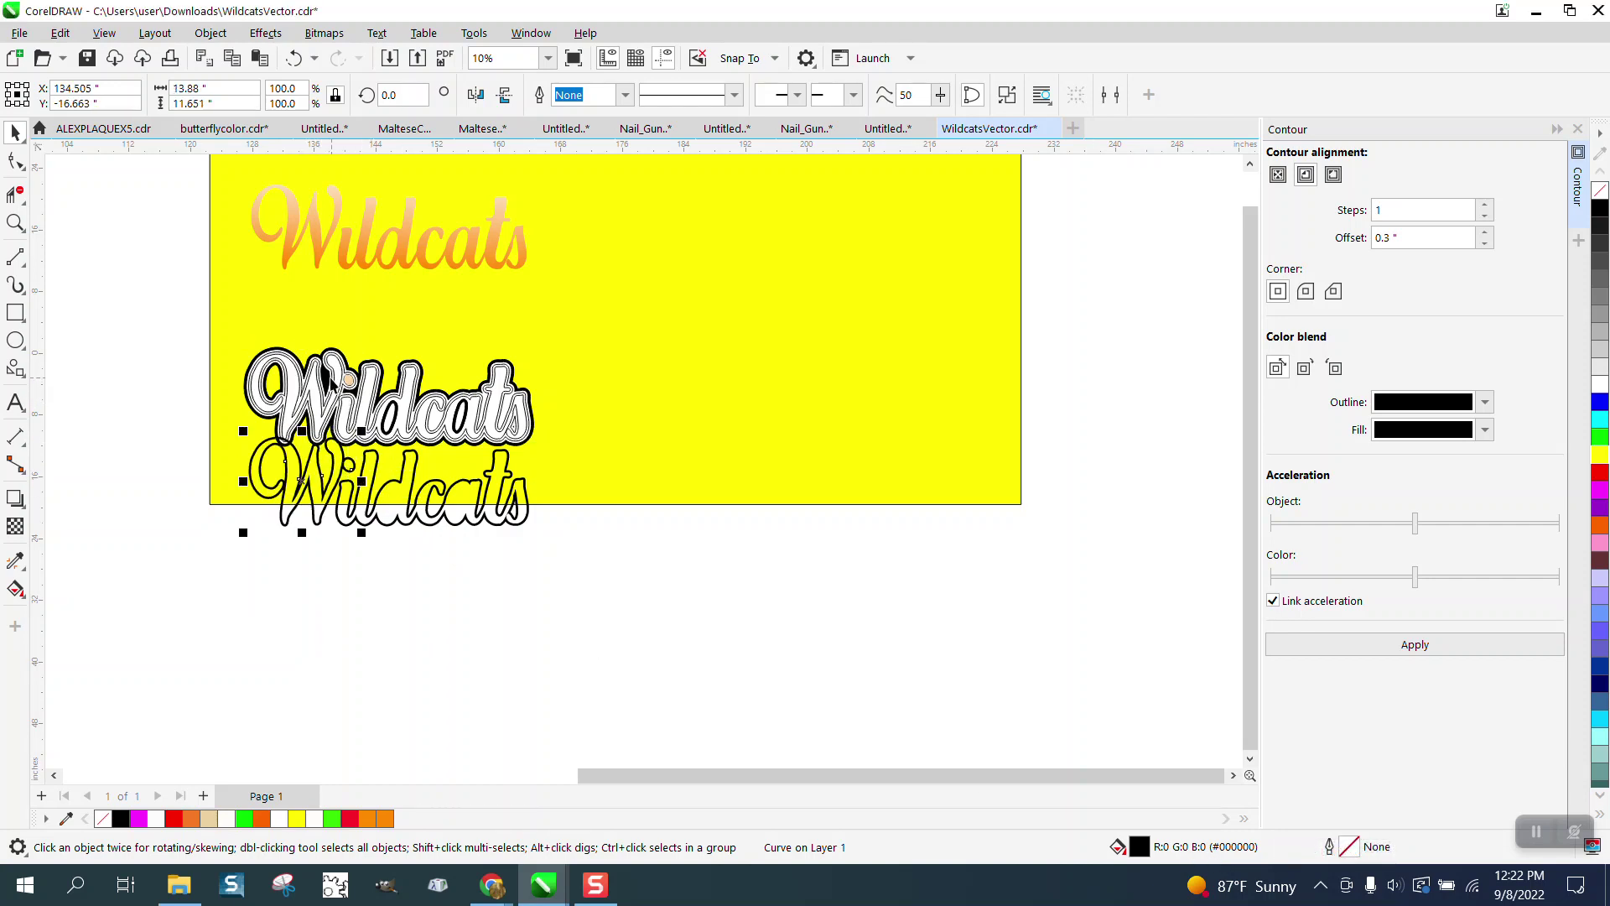
- Move the outer black contour band 55 inches to the right of the stacked outlines
{"action": "left_click", "coordinate": [329, 377]}
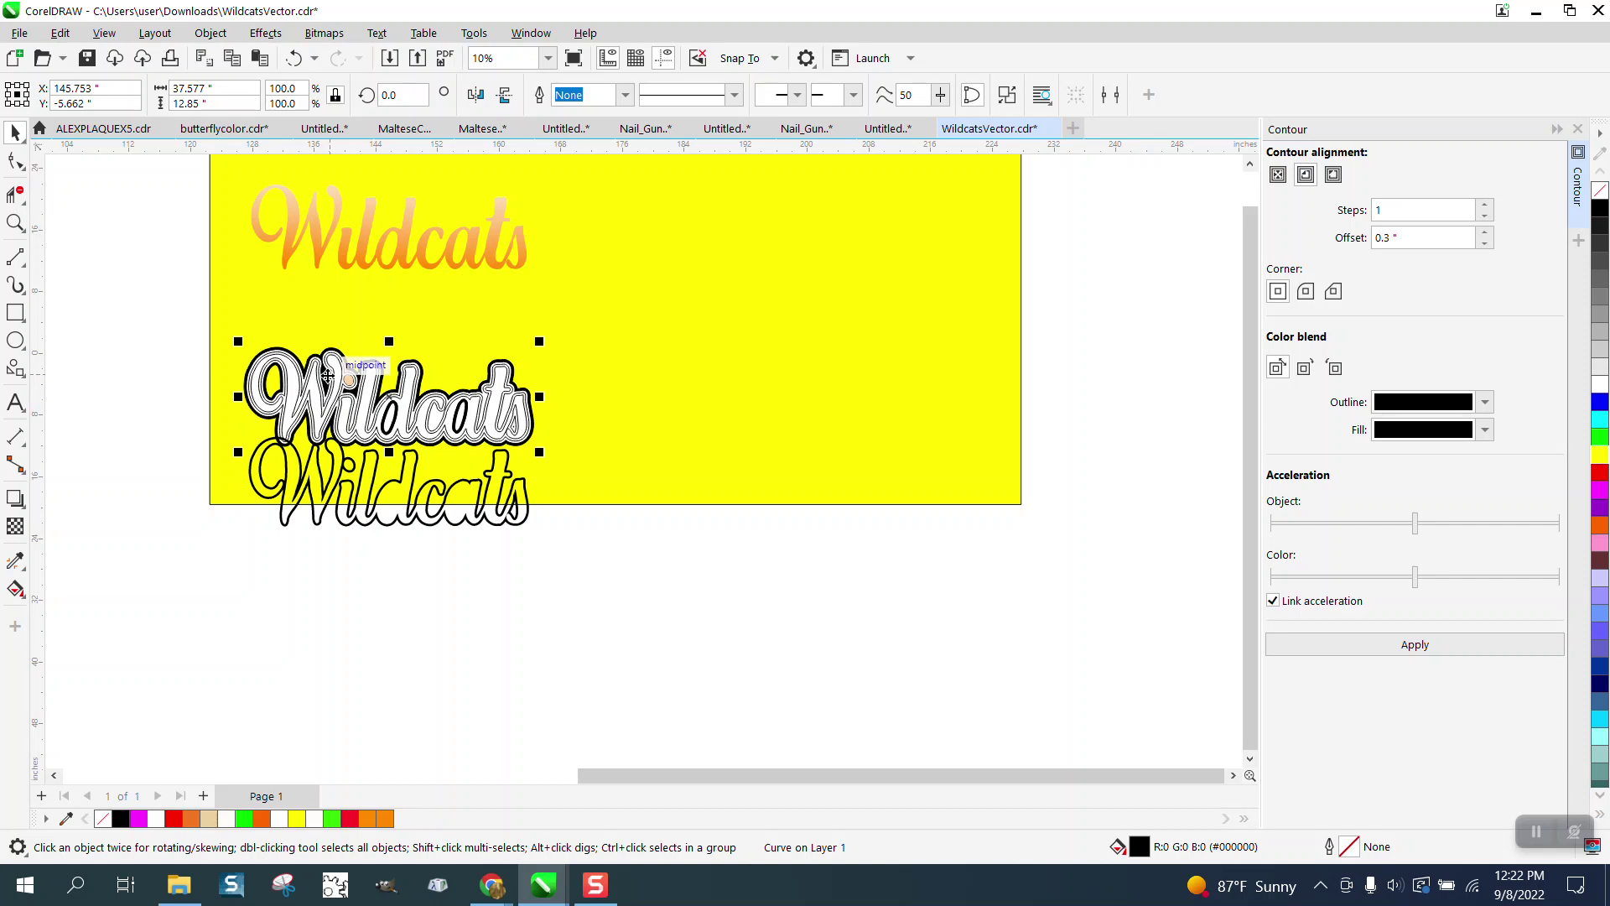
{"action": "key", "text": "Right"}
{"action": "key", "text": "Right"}
{"action": "key", "text": "Right"}
{"action": "key", "text": "Right"}
{"action": "key", "text": "Right"}
{"action": "key", "text": "Right"}
{"action": "key", "text": "Right"}
{"action": "key", "text": "Right"}
{"action": "key", "text": "Right"}
{"action": "key", "text": "Right"}
{"action": "key", "text": "Right"}
{"action": "key", "text": "Right"}
{"action": "key", "text": "Right"}
{"action": "key", "text": "Right"}
{"action": "key", "text": "Right"}
{"action": "key", "text": "Right"}
{"action": "key", "text": "Right"}
{"action": "key", "text": "Right"}
{"action": "key", "text": "Right"}
{"action": "key", "text": "Right"}
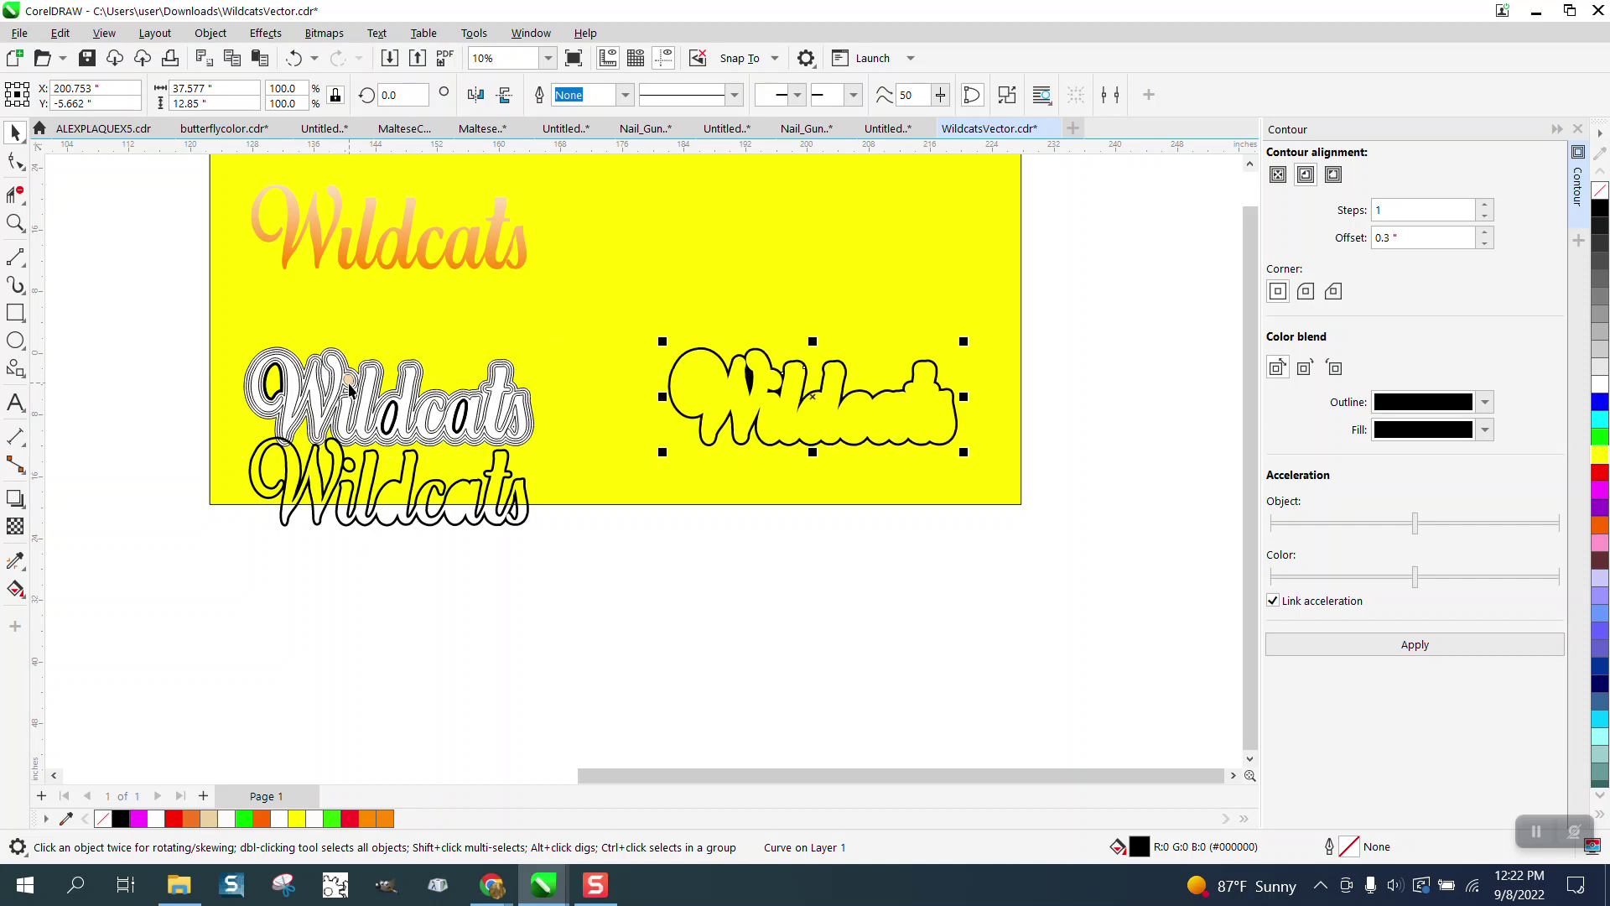
- Move the black ildcats and W bands down another 11 inches, and bring the black W counter piece down into the moved W
{"action": "left_click", "coordinate": [415, 388]}
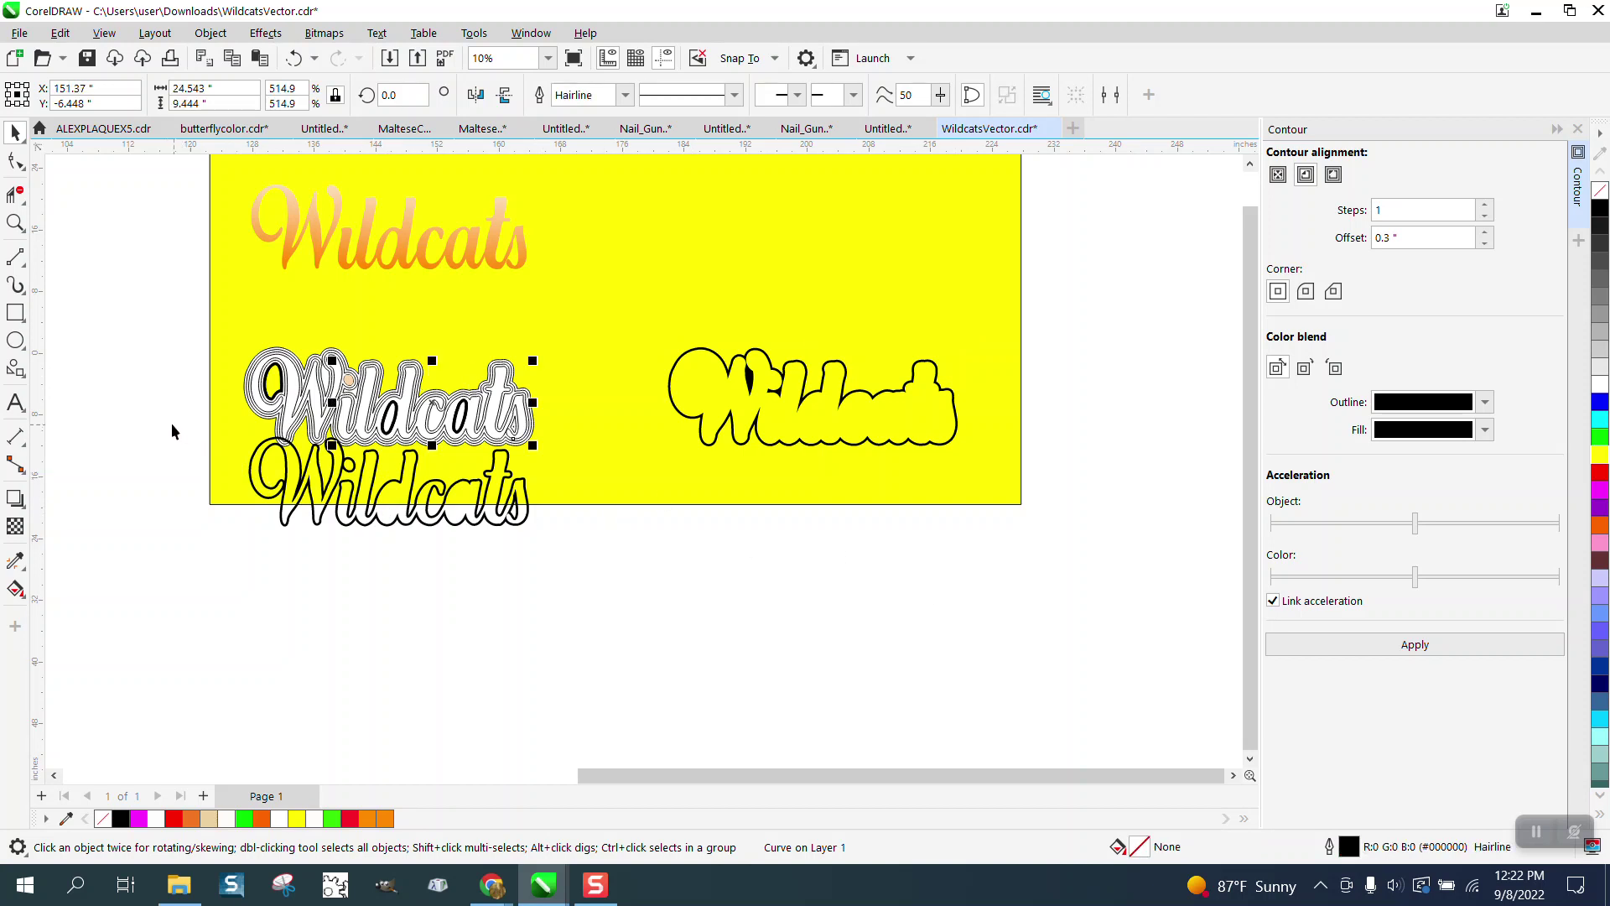
{"action": "left_click", "coordinate": [15, 222]}
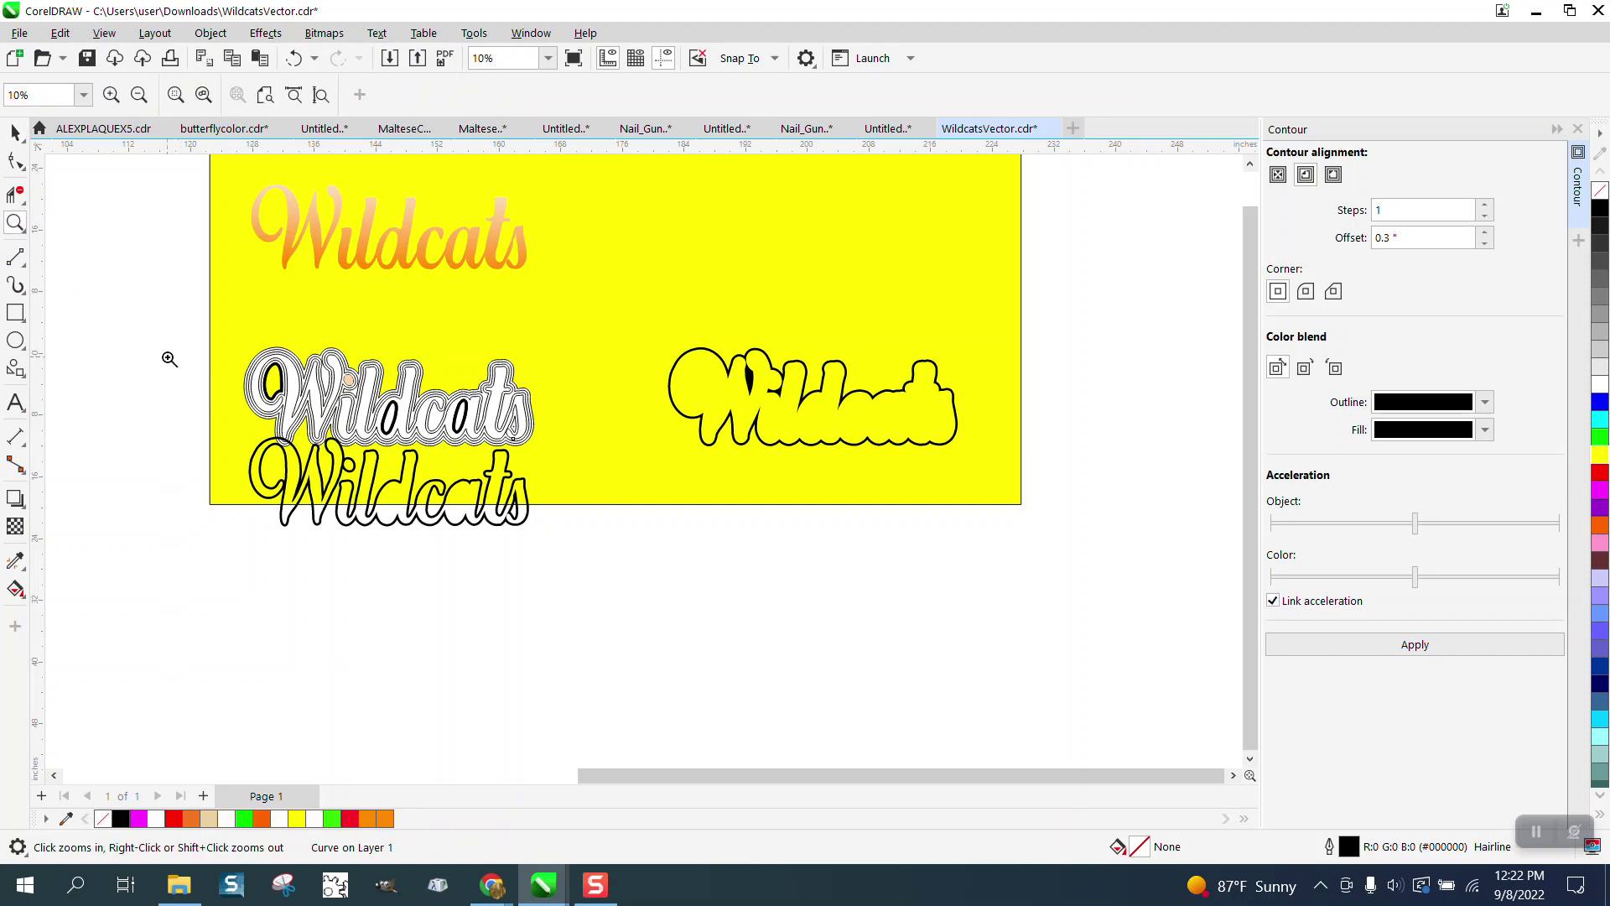
{"action": "left_click_drag", "start_coordinate": [179, 349], "coordinate": [812, 620]}
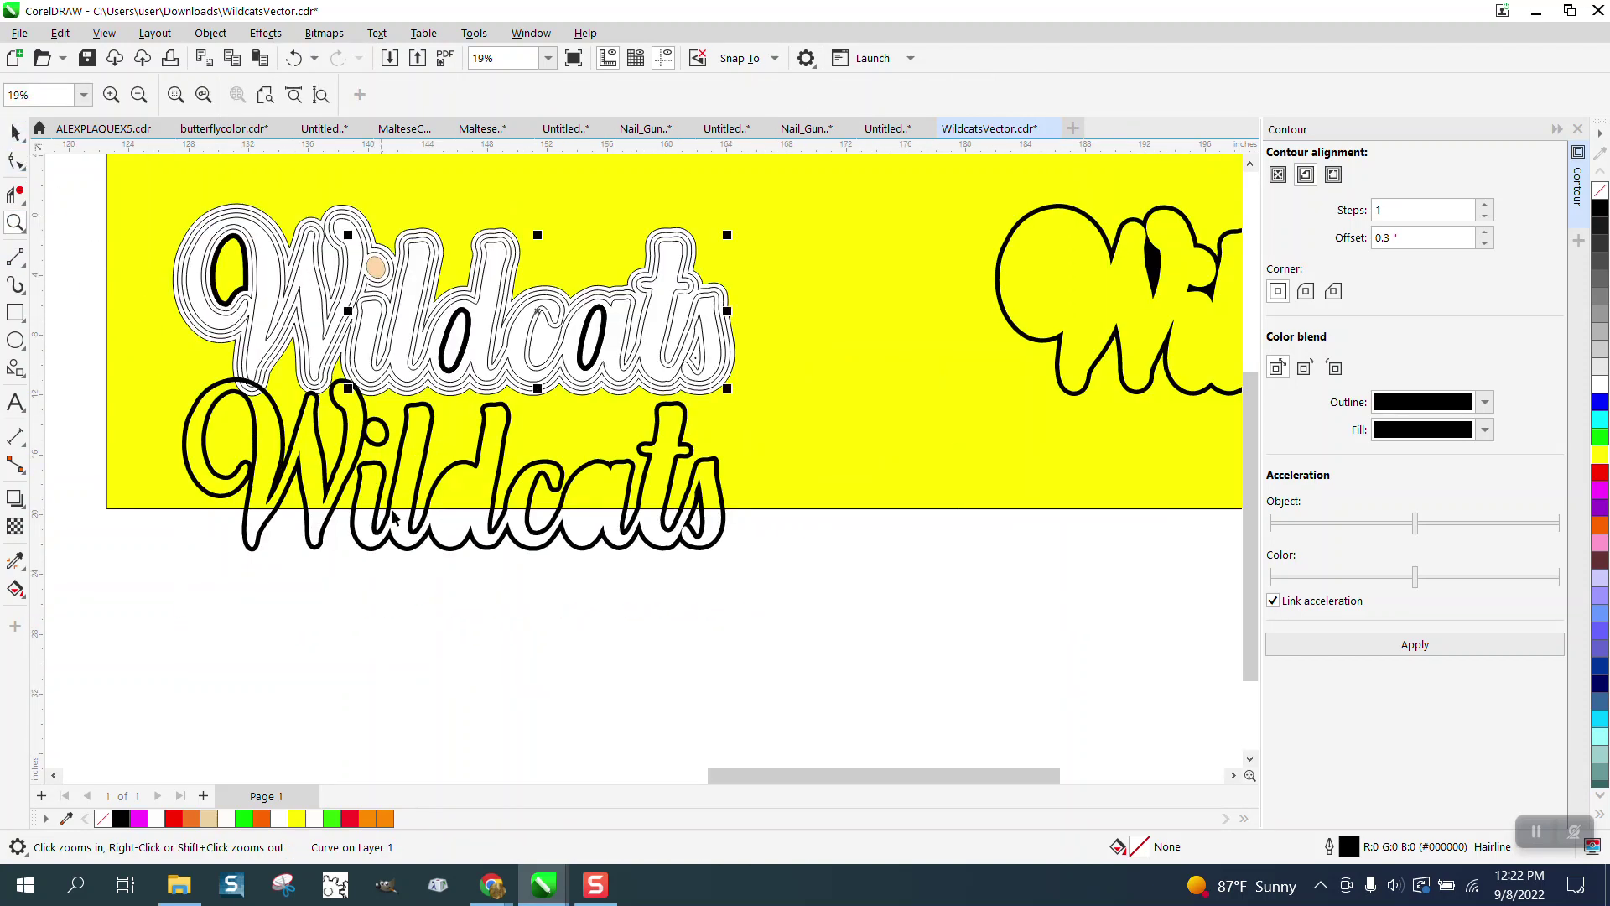
{"action": "left_click", "coordinate": [15, 133]}
{"action": "left_click", "coordinate": [449, 546]}
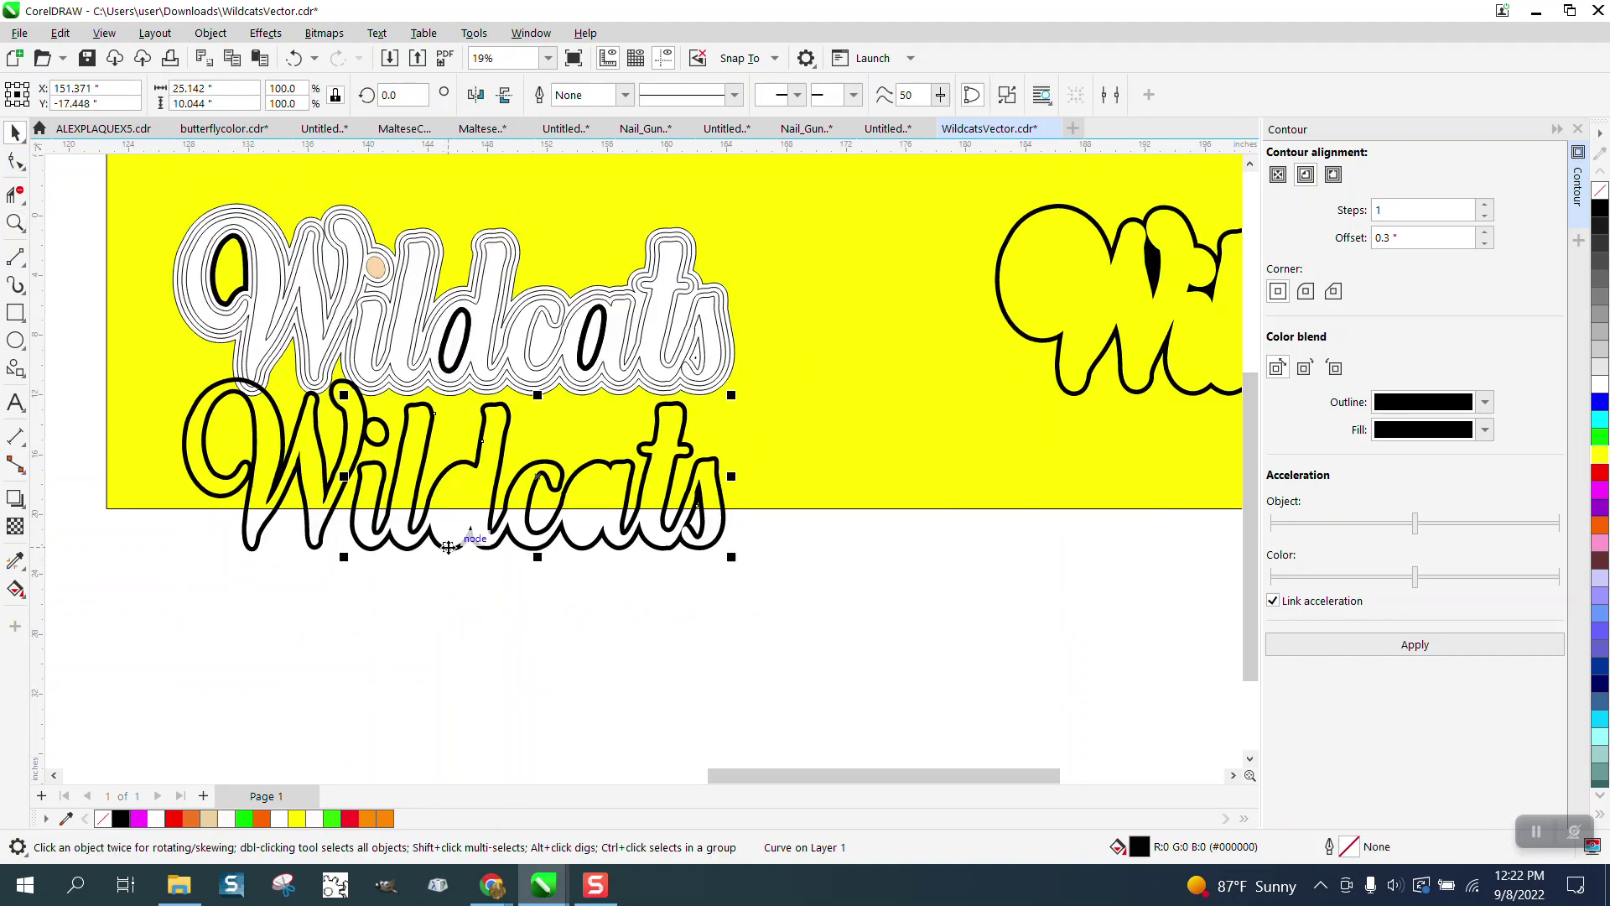
{"action": "left_click_drag", "start_coordinate": [448, 545], "coordinate": [449, 710]}
{"action": "left_click", "coordinate": [308, 541]}
{"action": "left_click_drag", "start_coordinate": [308, 541], "coordinate": [308, 705]}
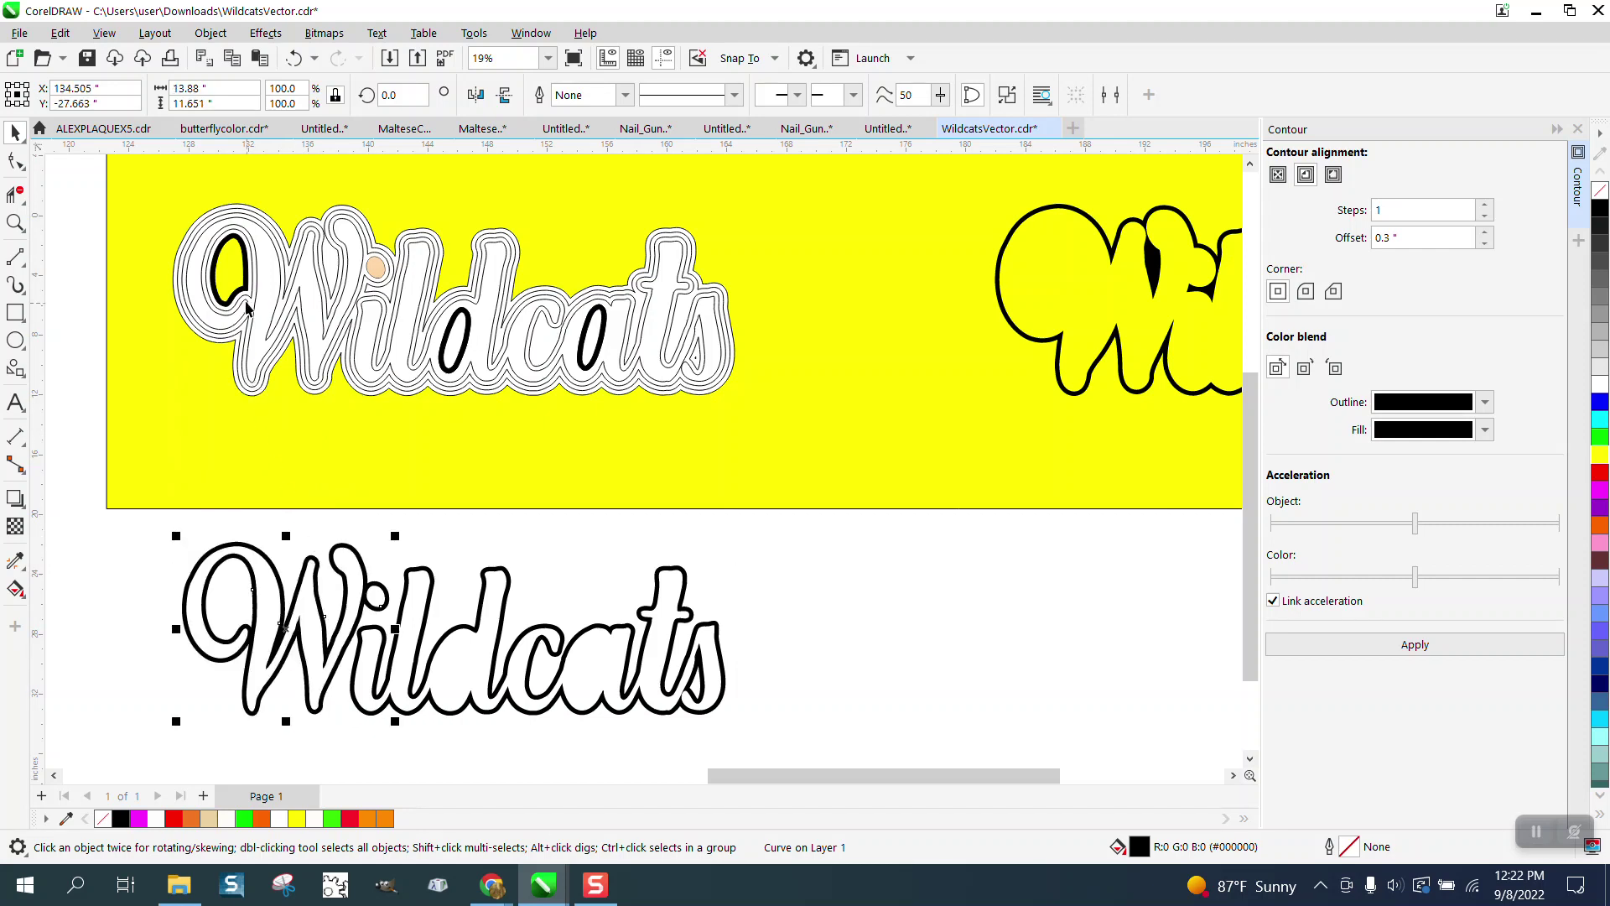
{"action": "left_click", "coordinate": [244, 291]}
{"action": "left_click_drag", "start_coordinate": [244, 292], "coordinate": [244, 621]}
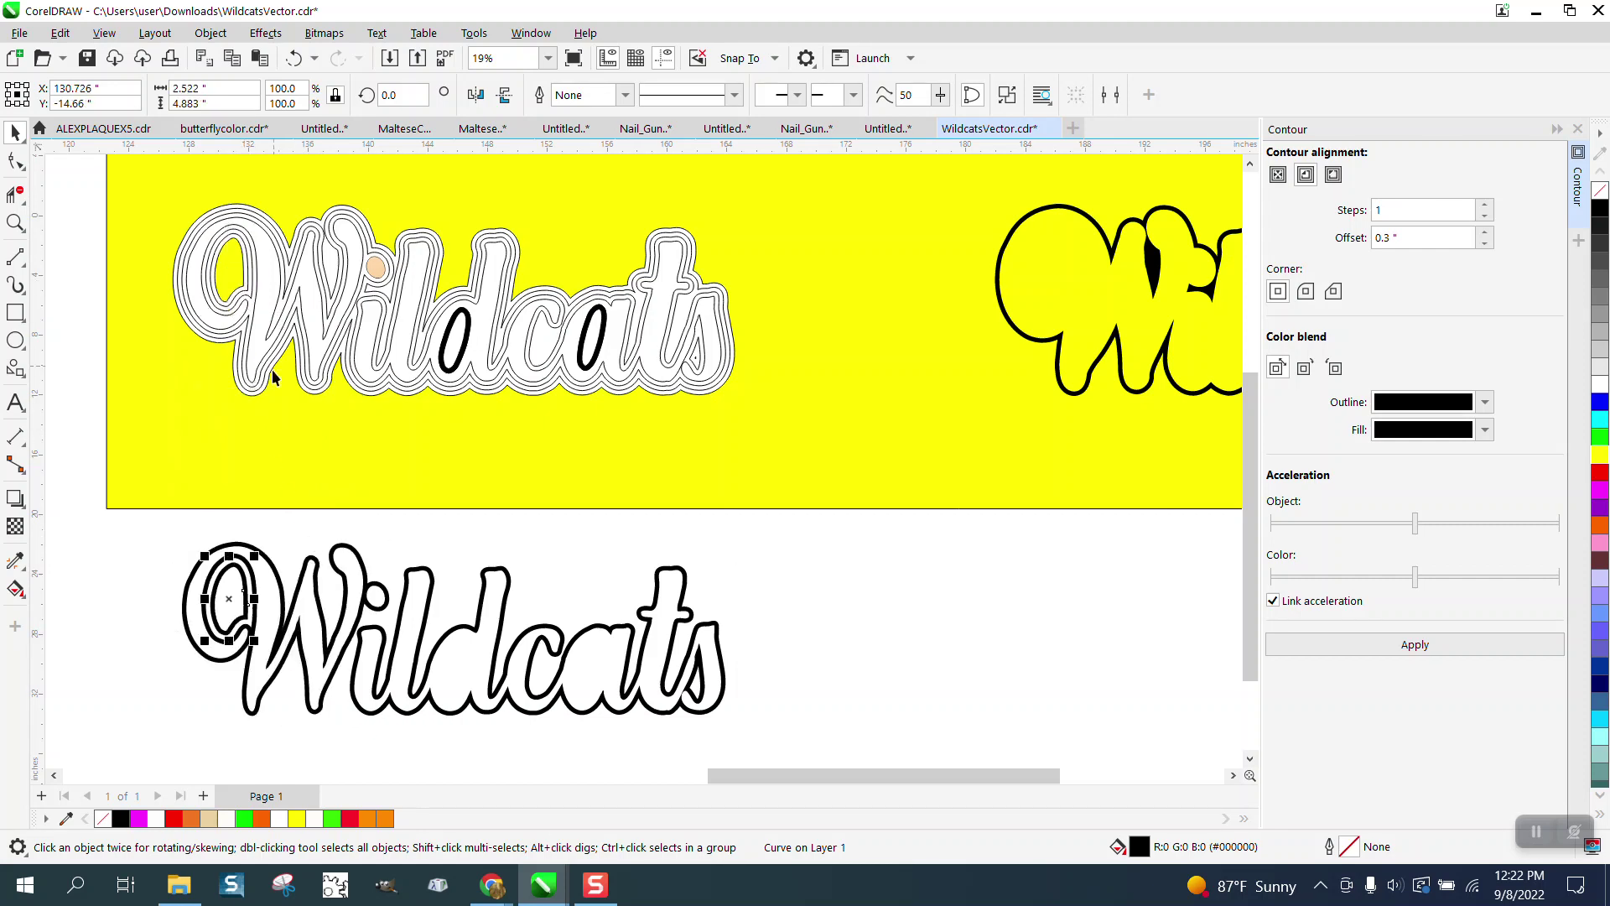
- Move the gradient-filled dot of the i straight up 22 inches onto the orange lettering
{"action": "left_click", "coordinate": [377, 273]}
{"action": "scroll", "coordinate": [505, 469], "scroll_direction": "down", "scroll_amount": 3}
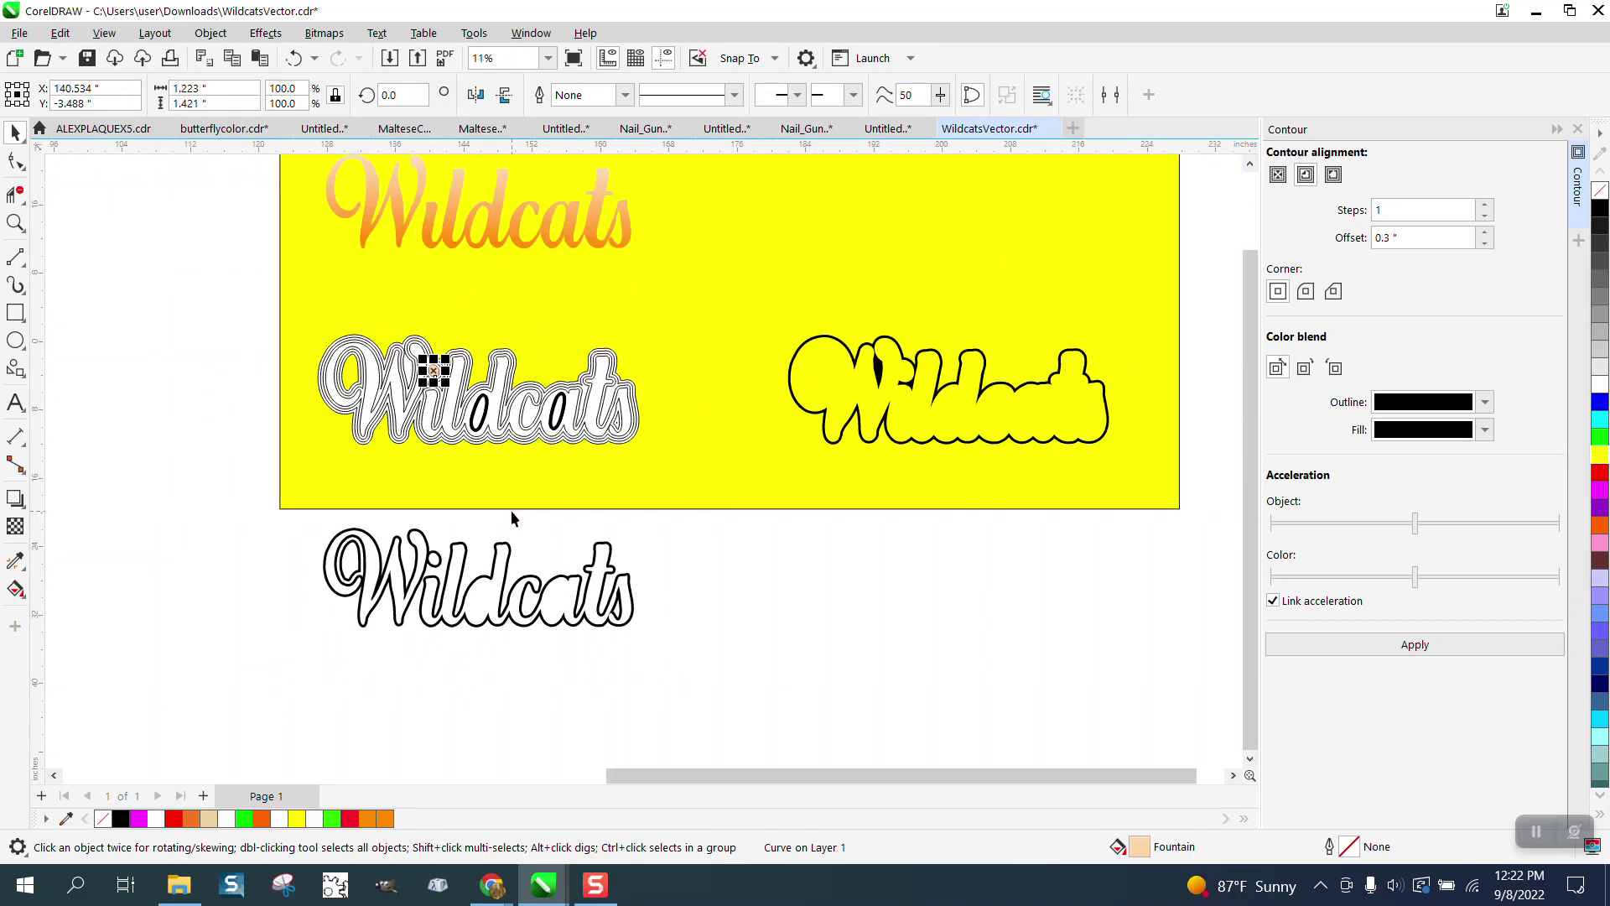
{"action": "key", "text": "Up"}
{"action": "key", "text": "Up"}
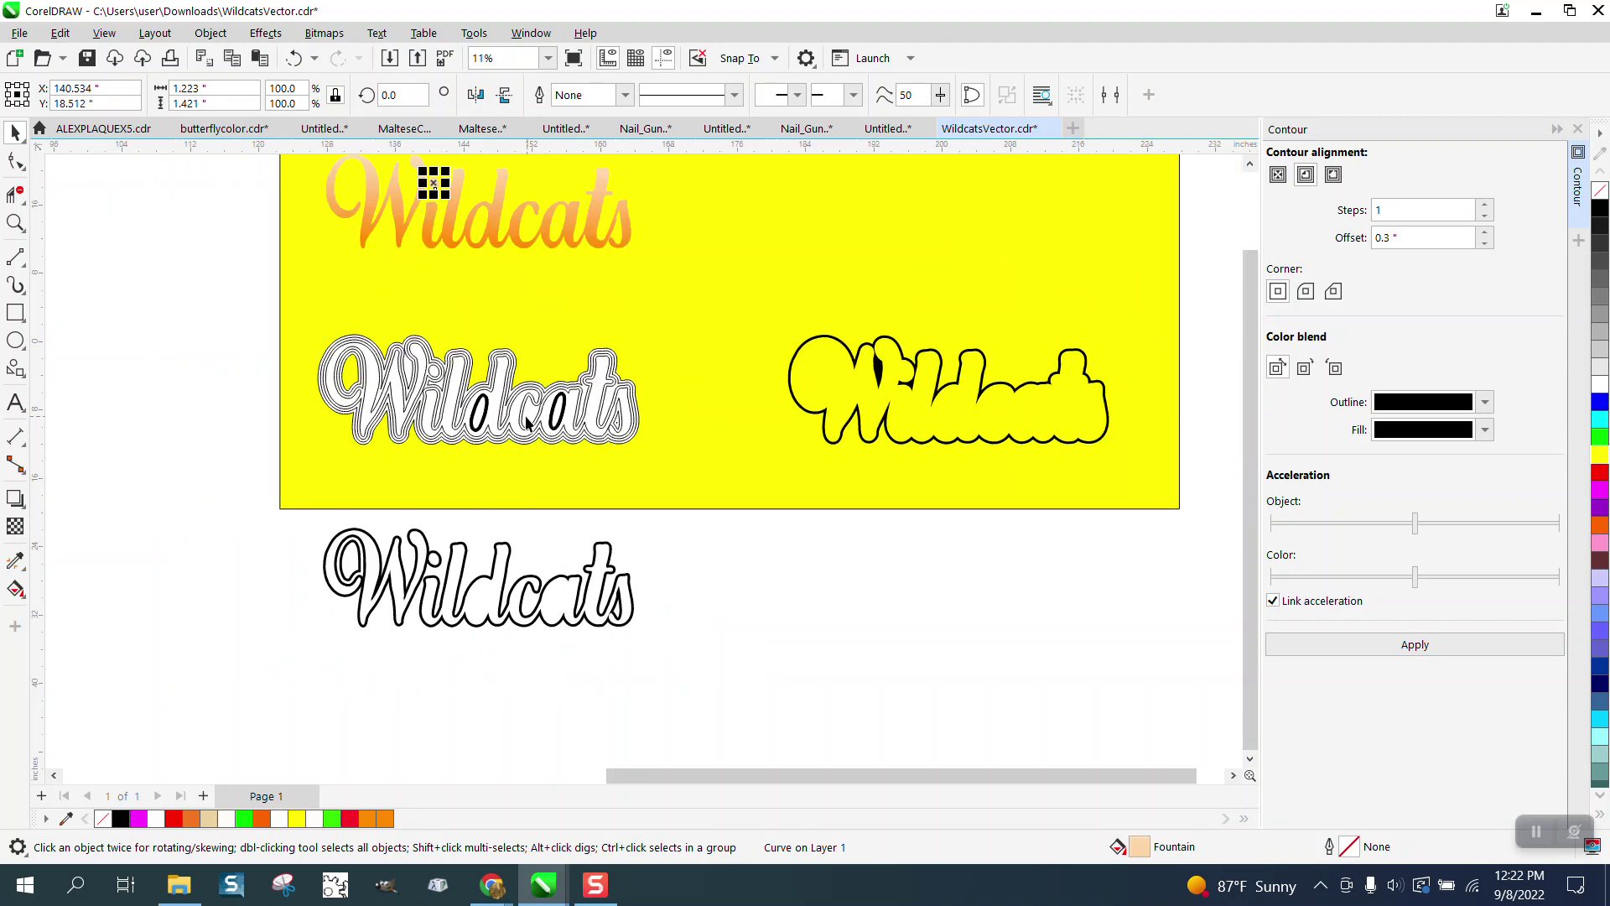
- Move the black counter pieces of the d and a straight down 22 inches into the black Wildcats band
{"action": "left_click", "coordinate": [488, 417]}
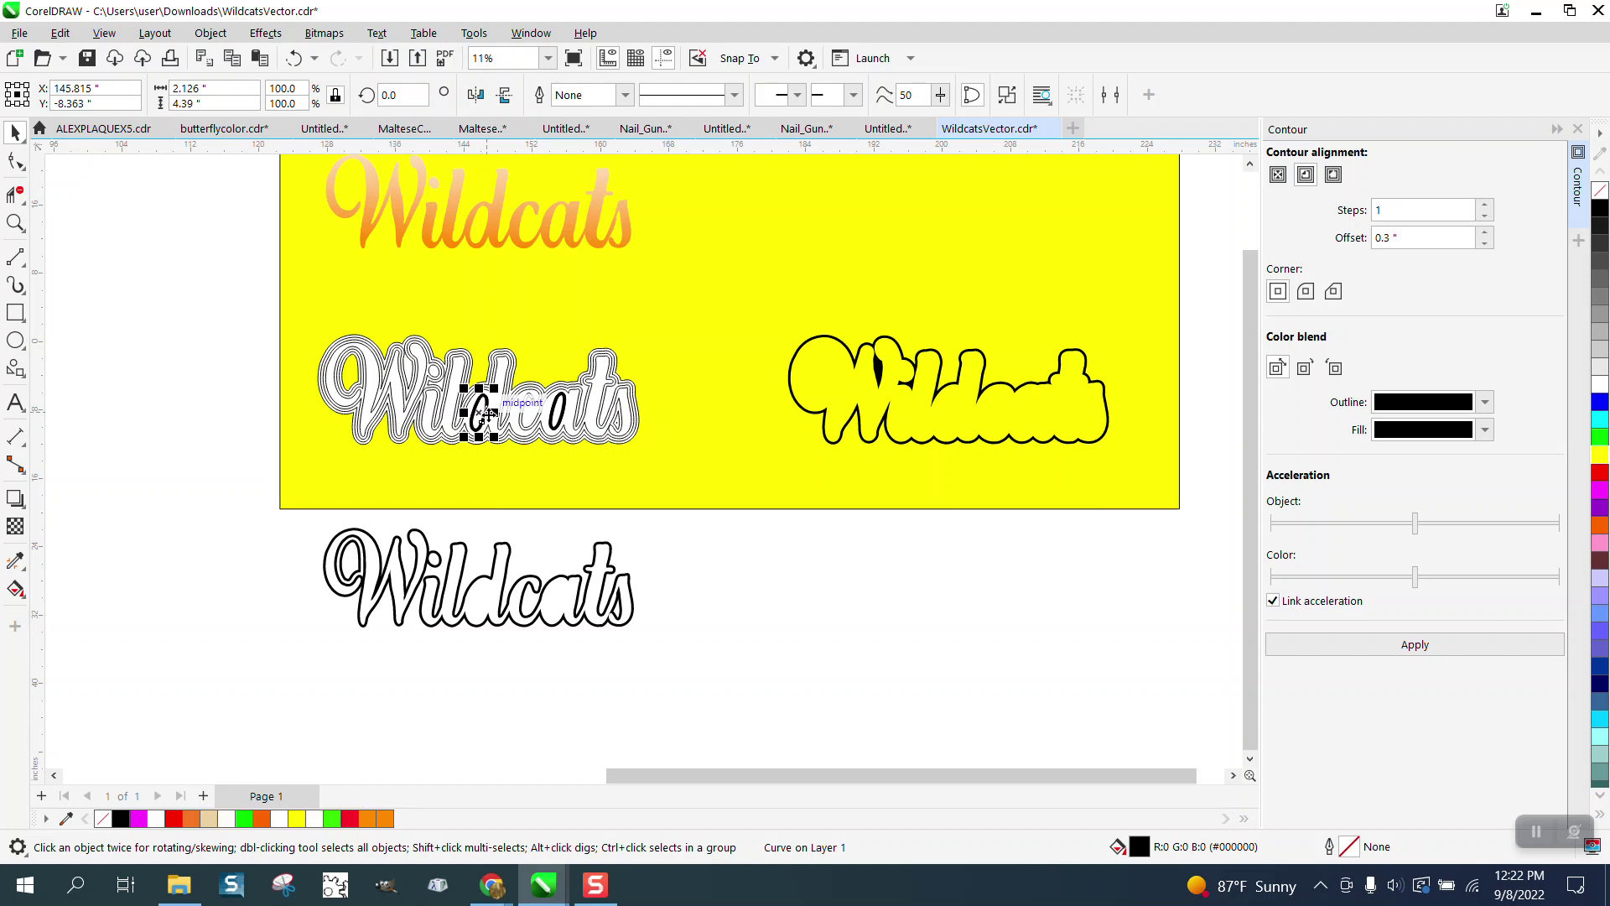
{"action": "key", "text": "Down"}
{"action": "key", "text": "Down"}
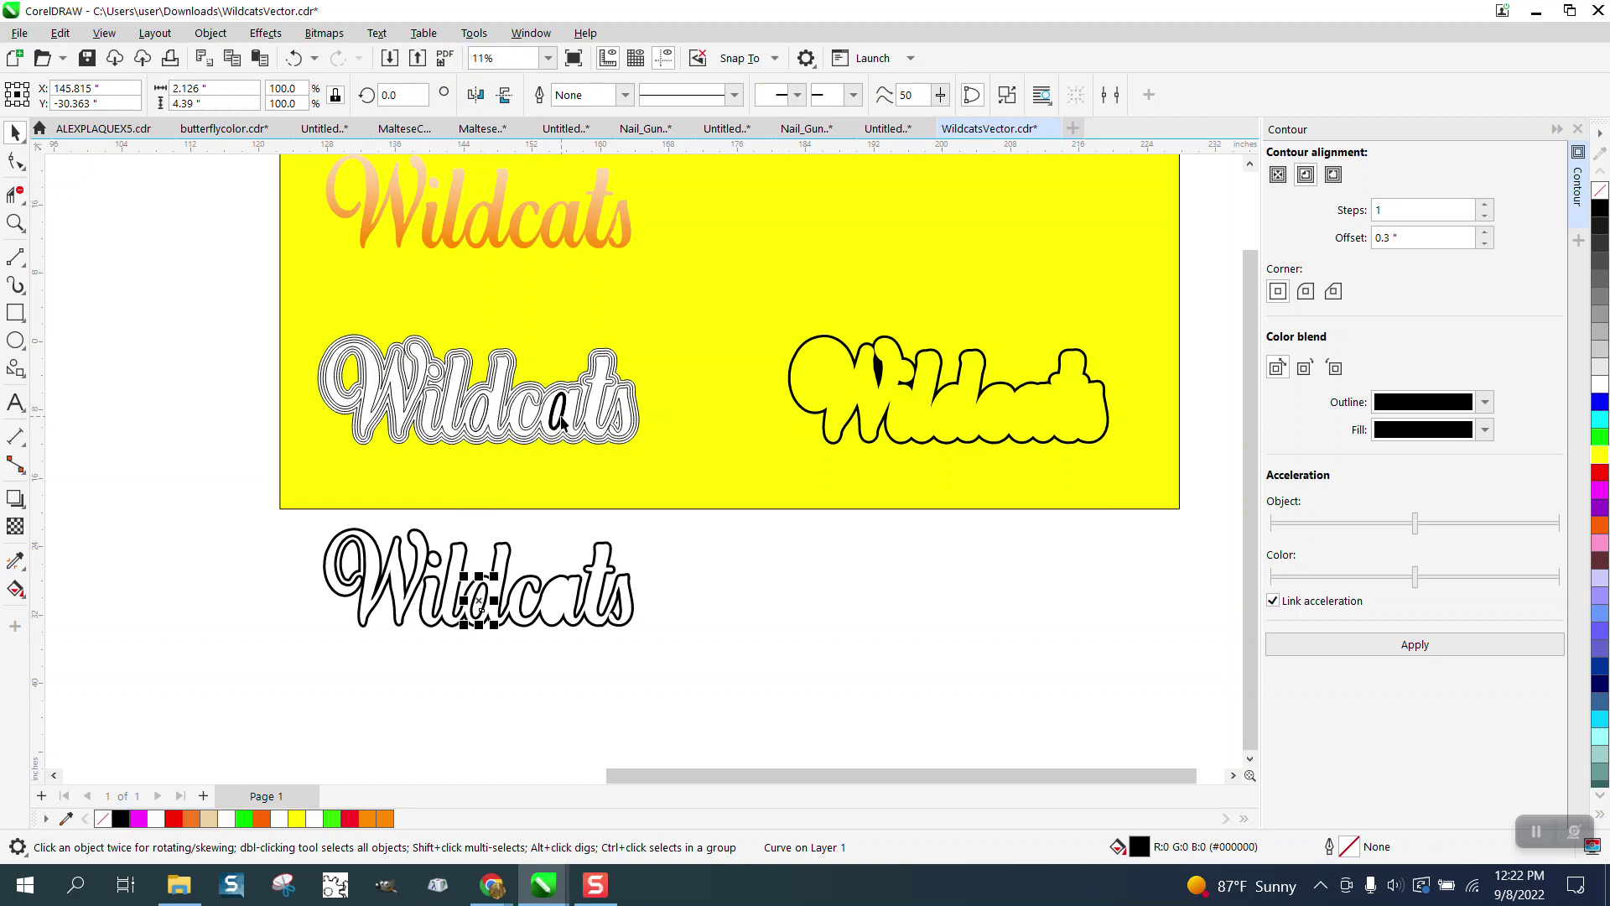
{"action": "left_click", "coordinate": [560, 424]}
{"action": "key", "text": "Down"}
{"action": "key", "text": "Down"}
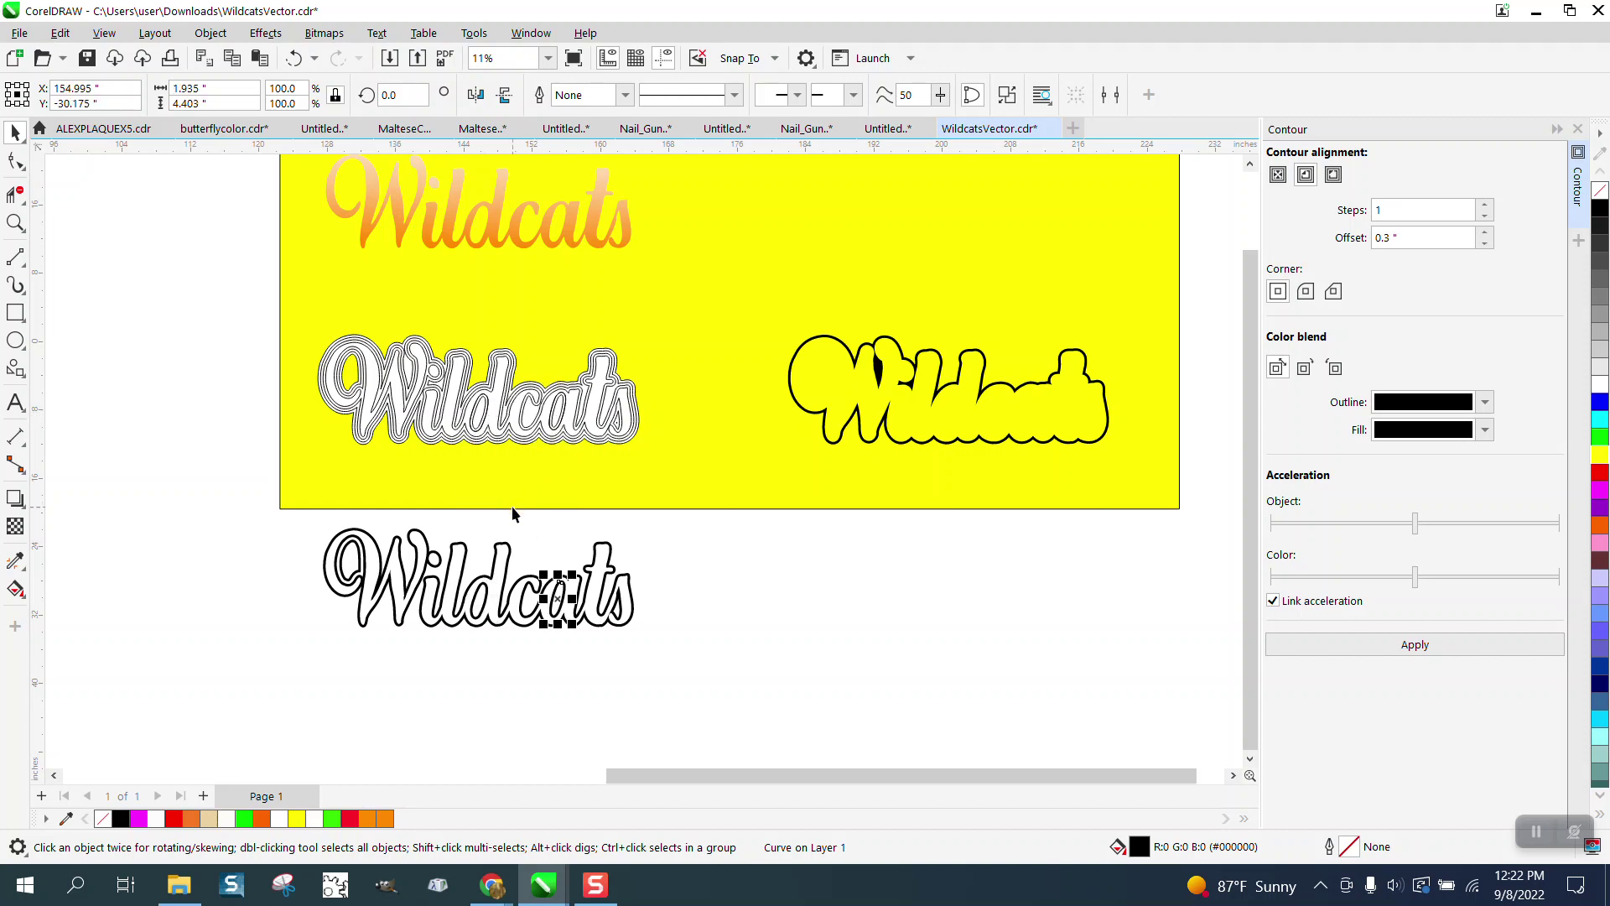
{"action": "key", "text": "Escape"}
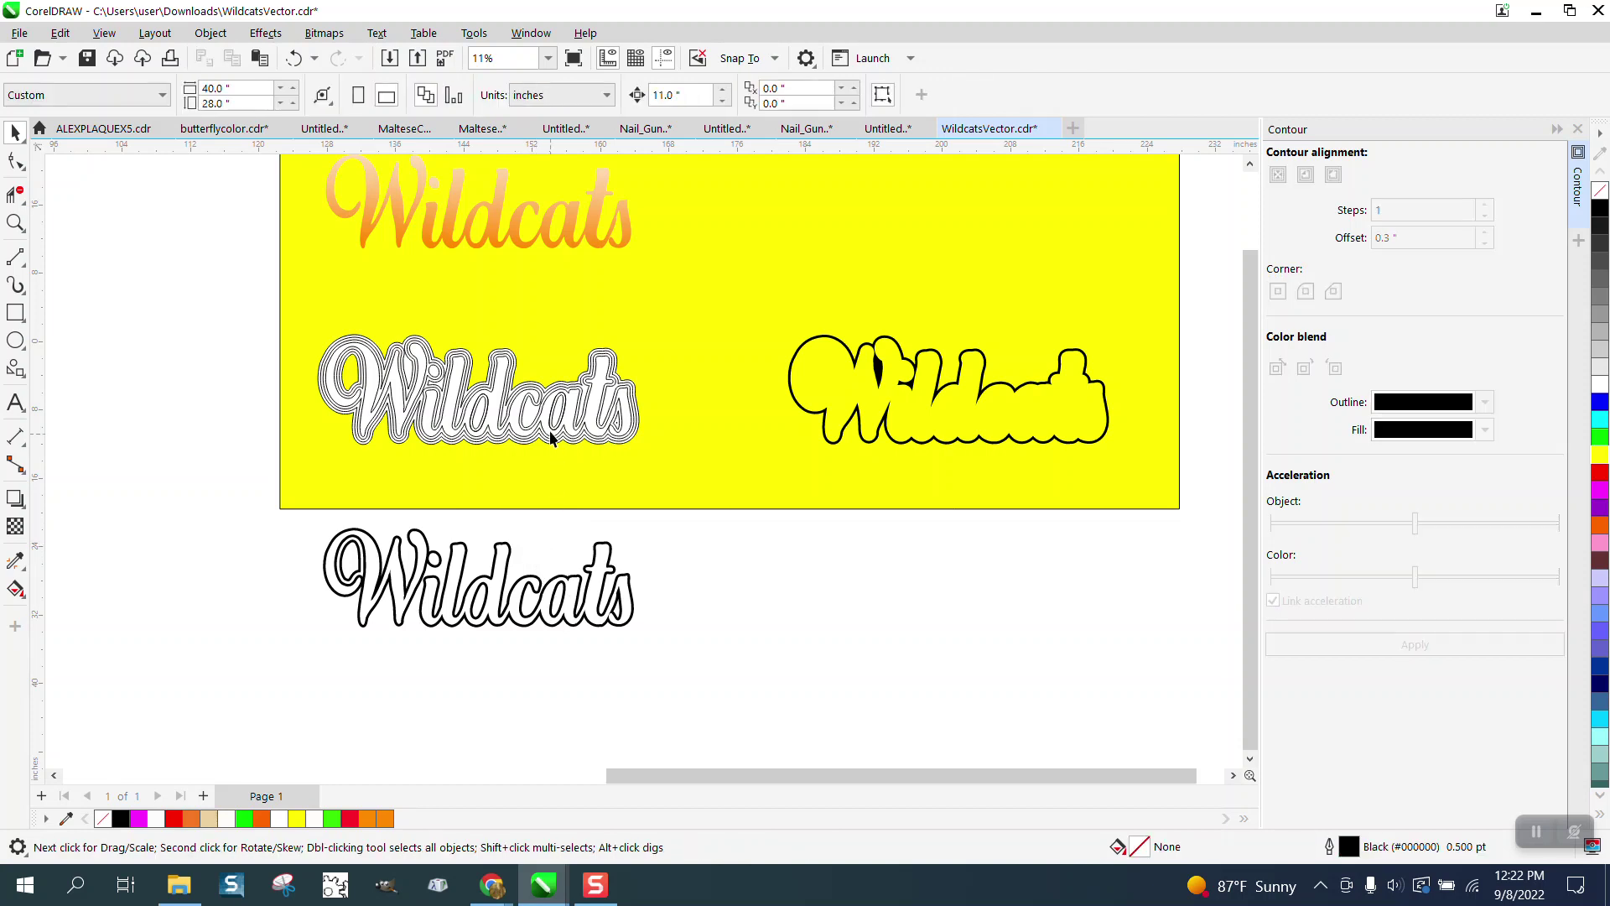
- Move one hairline outer contour up 11 inches and right 11 inches, and the hairline ildcats contour right 22 inches
{"action": "left_click", "coordinate": [532, 419]}
{"action": "key", "text": "Up"}
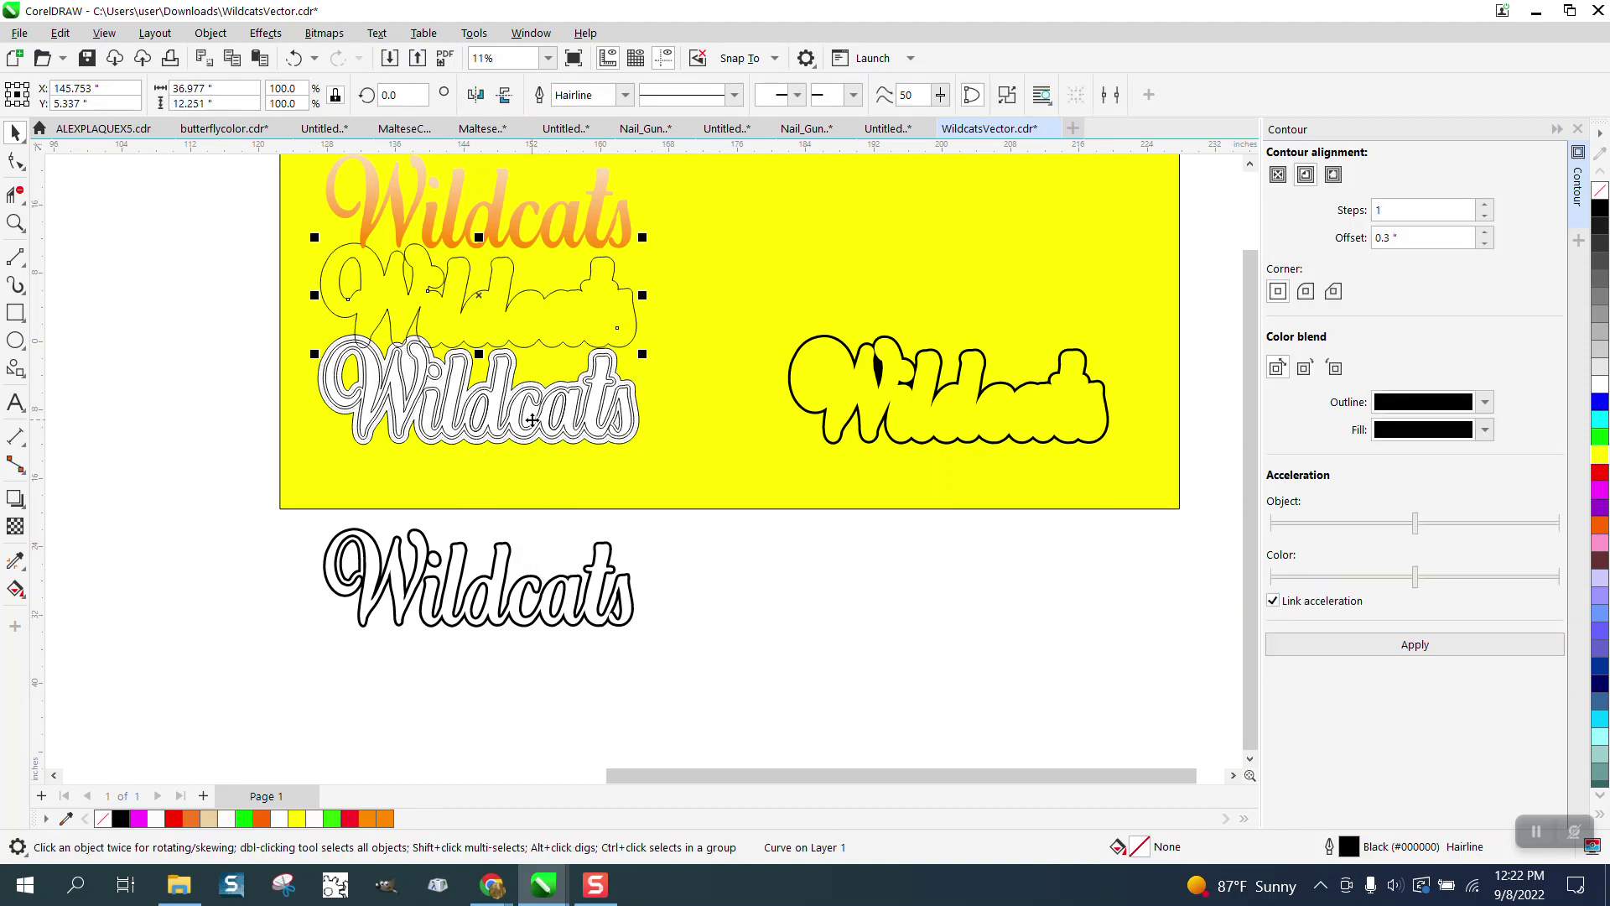
{"action": "key", "text": "Right"}
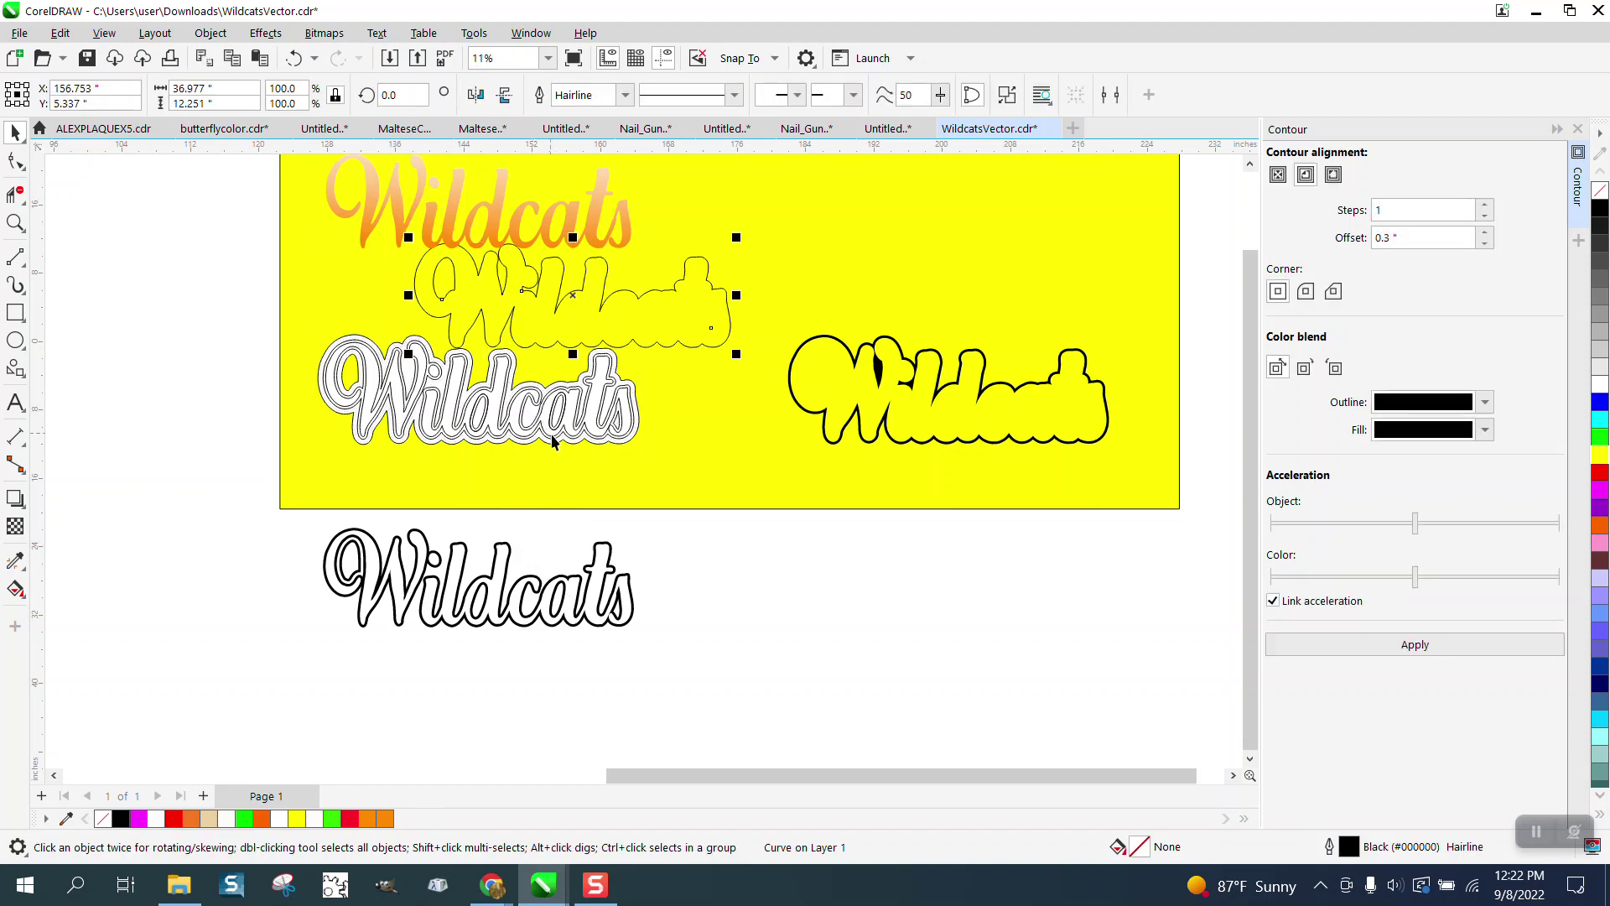
{"action": "left_click", "coordinate": [591, 419]}
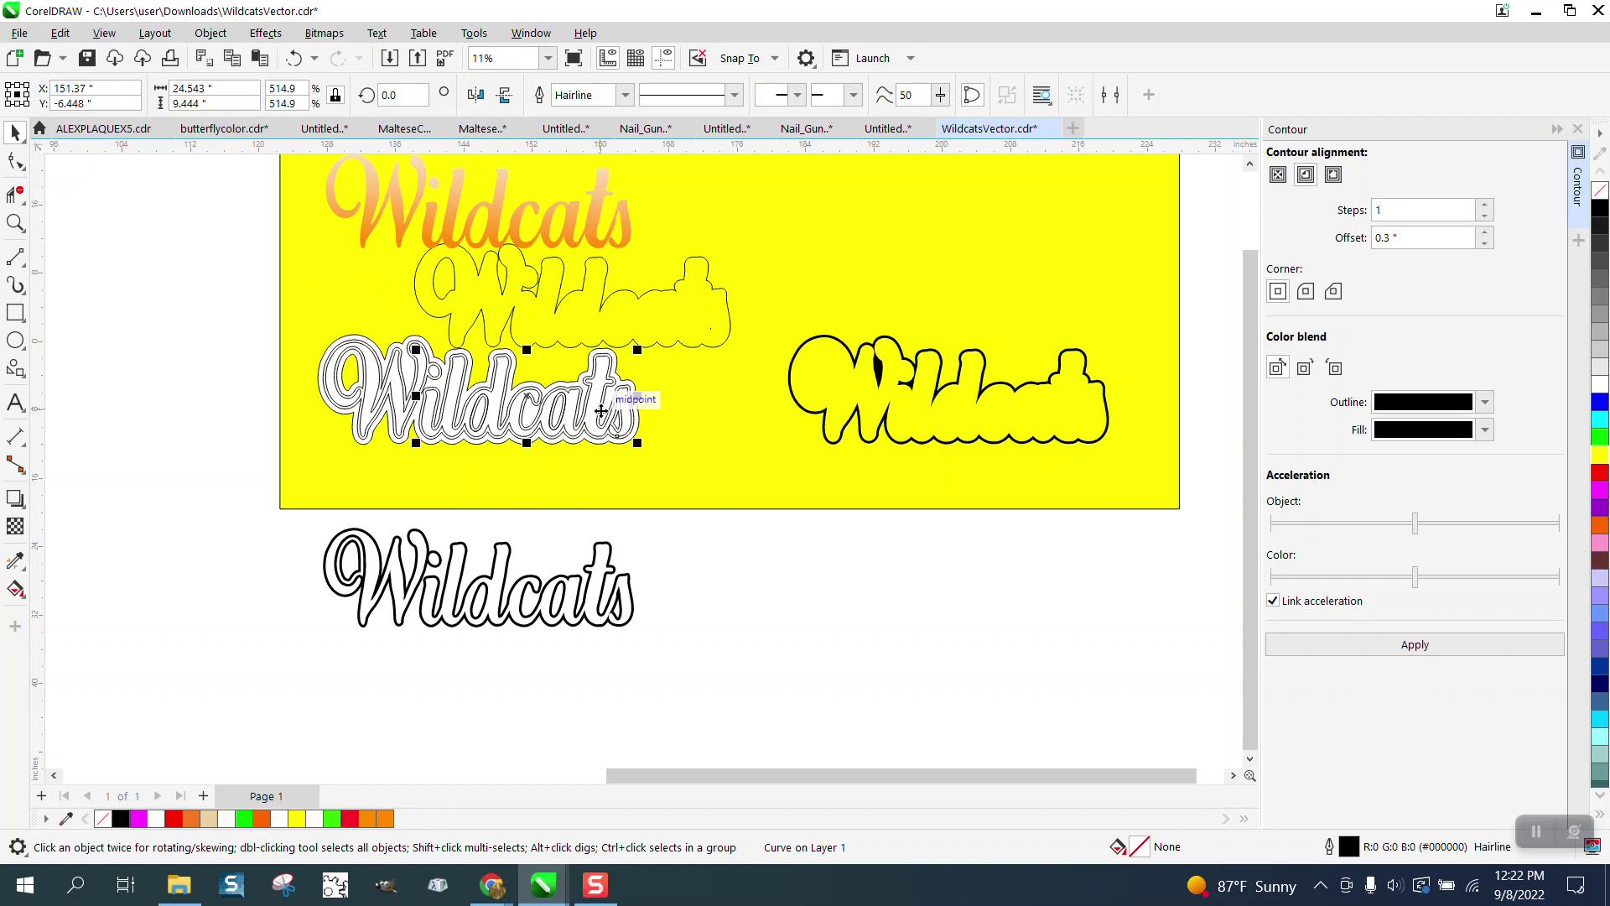
{"action": "key", "text": "Right"}
{"action": "key", "text": "Right"}
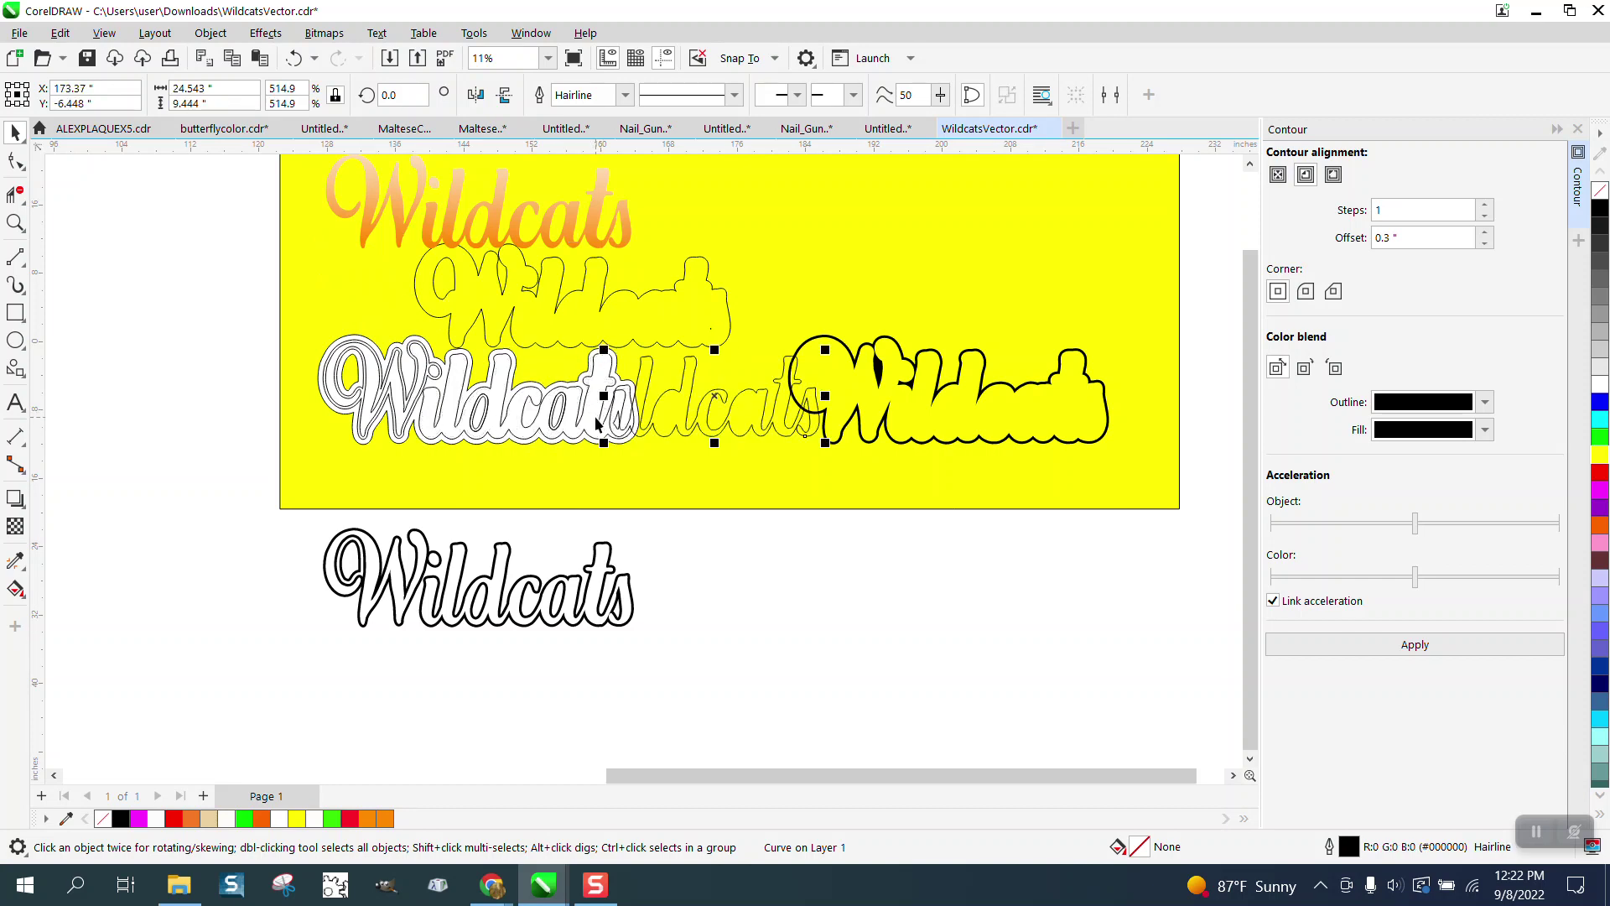
- Move the wide hairline Wildcats contour left until it is clear of the yellow rectangle
{"action": "left_click", "coordinate": [525, 417]}
{"action": "key", "text": "Left"}
{"action": "key", "text": "Left"}
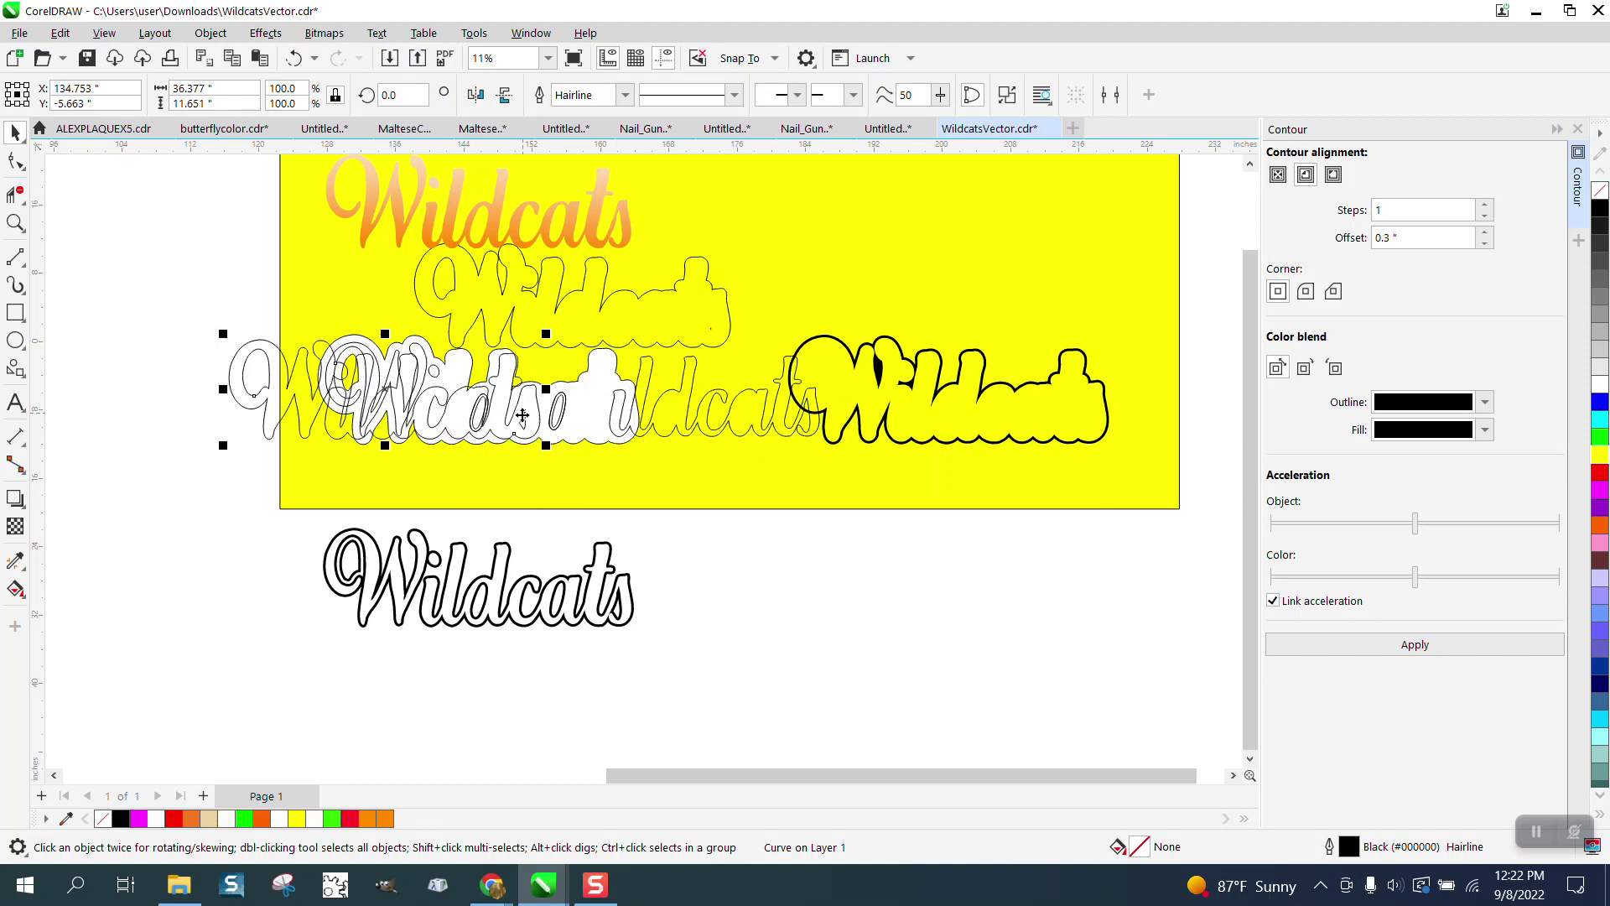
{"action": "key", "text": "Left"}
{"action": "key", "text": "Left"}
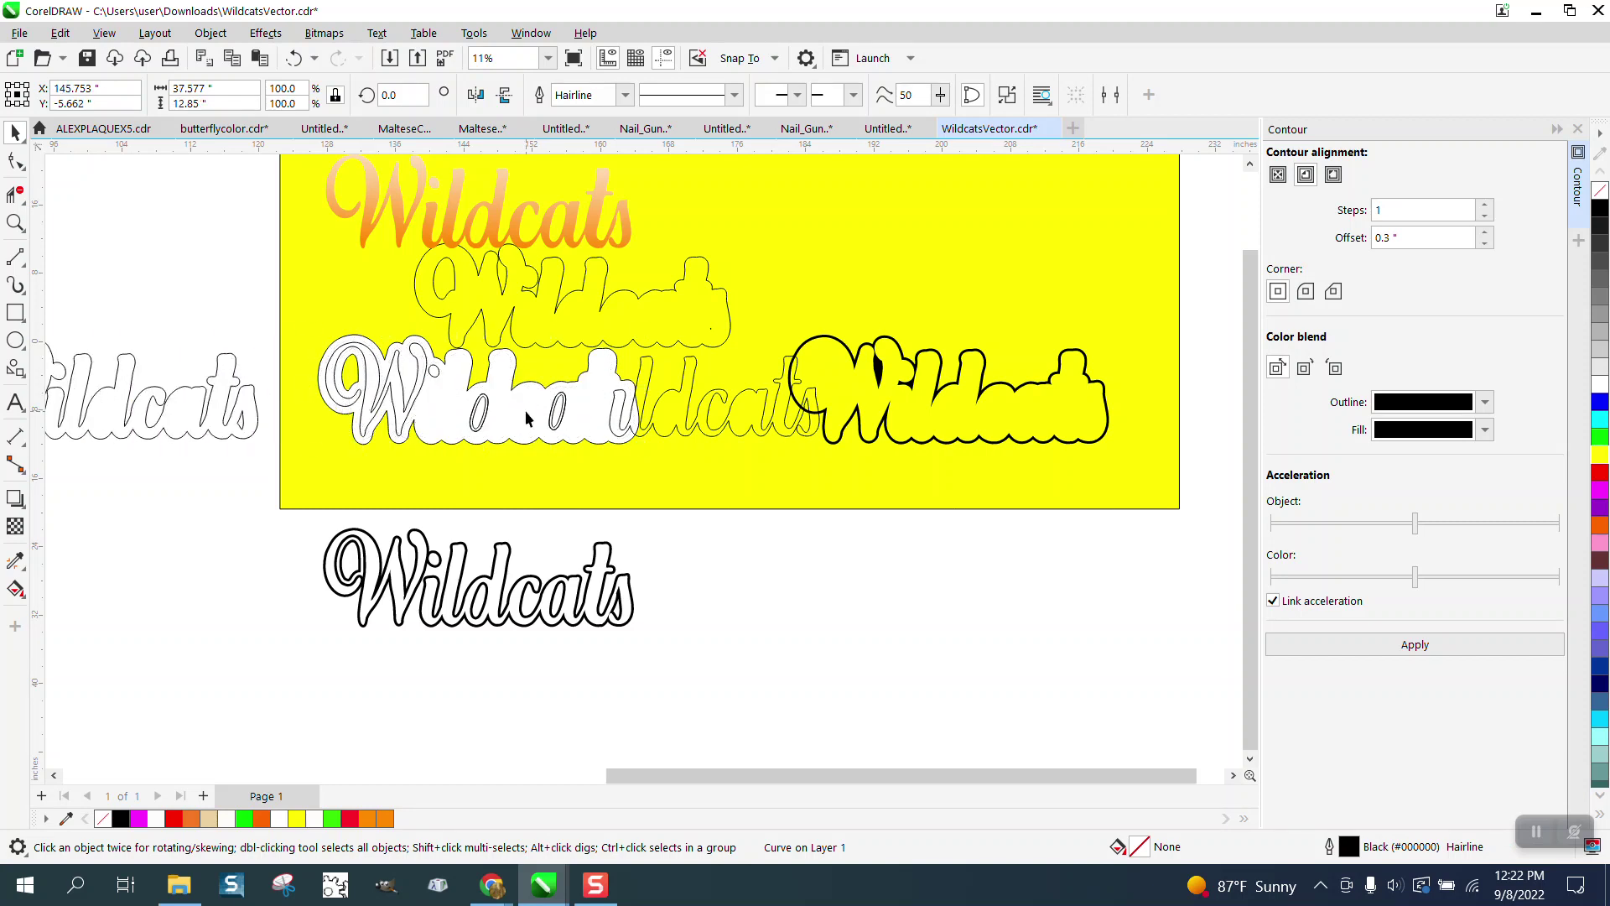
- Move the outermost hairline contour right 66 inches, off the white silhouette, and delete it
{"action": "left_click", "coordinate": [526, 411]}
{"action": "key", "text": "Right"}
{"action": "key", "text": "Right"}
{"action": "key", "text": "Right"}
{"action": "key", "text": "Right"}
{"action": "key", "text": "Right"}
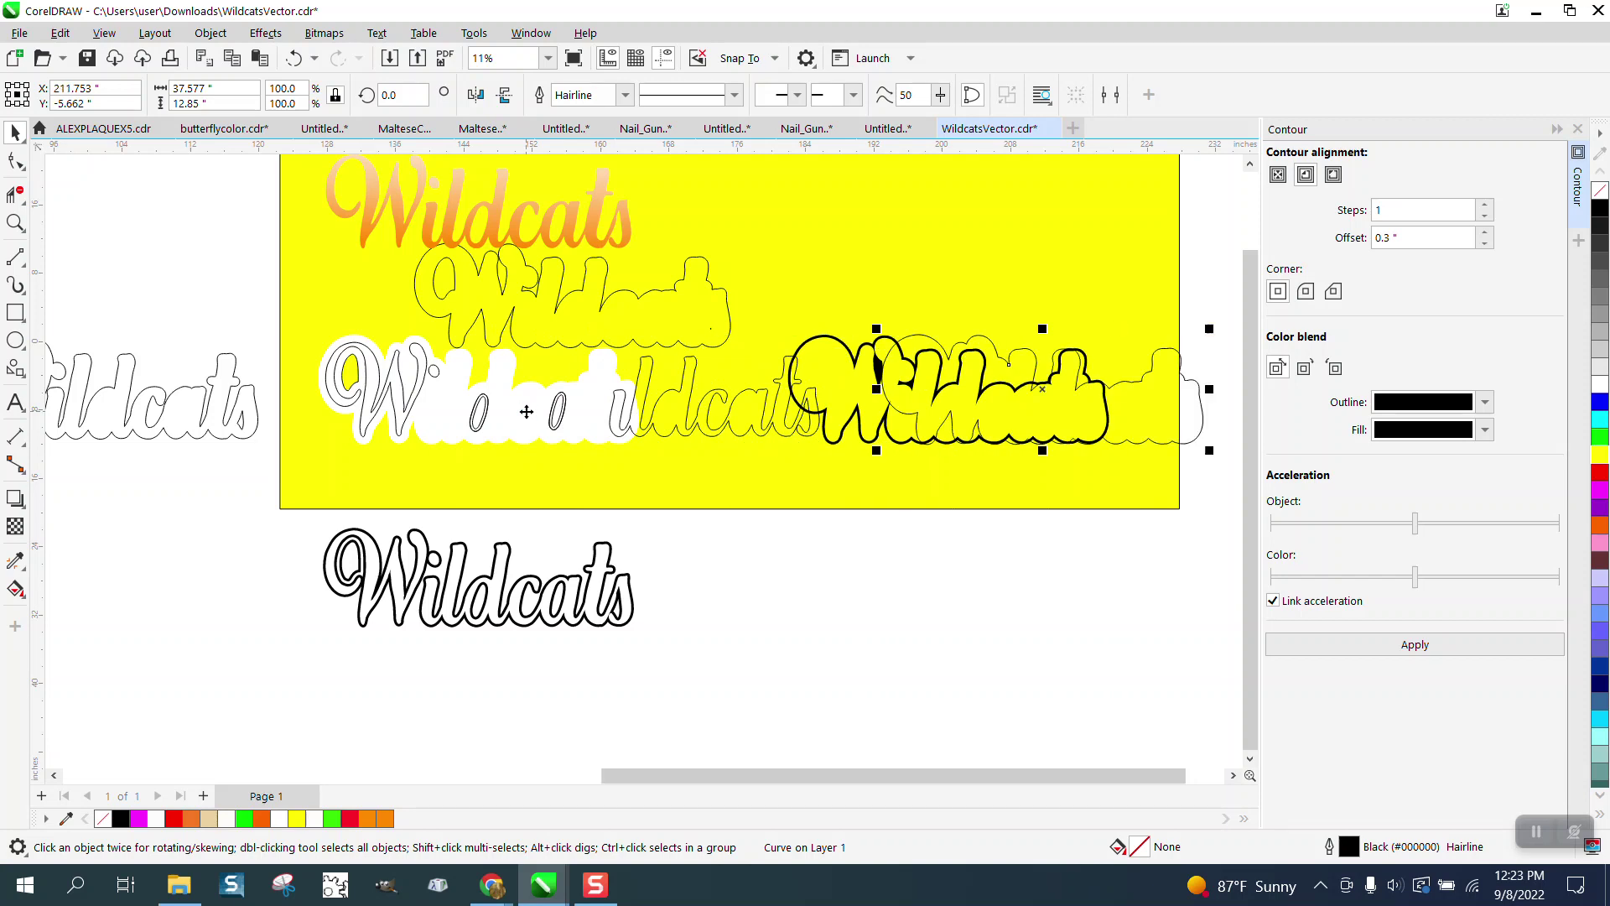
{"action": "key", "text": "Escape"}
- Delete the displaced hairline ildcats contour and the hairline Wildcats contour beside the yellow rectangle
{"action": "left_click", "coordinate": [773, 429]}
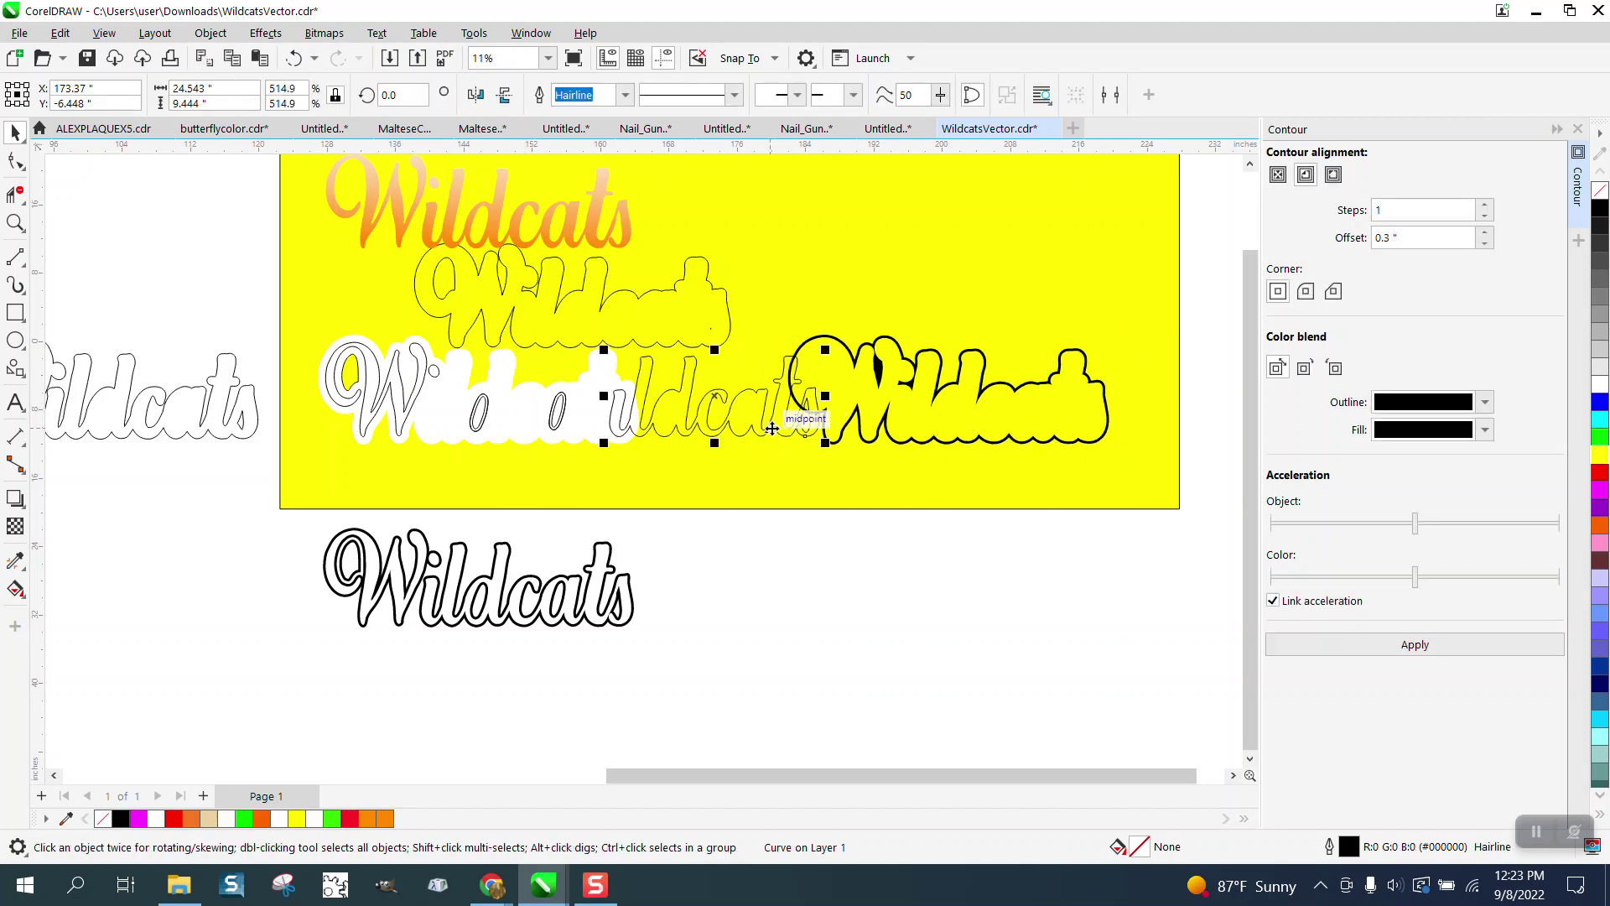
{"action": "key", "text": "Delete"}
{"action": "left_click", "coordinate": [258, 414]}
{"action": "key", "text": "Delete"}
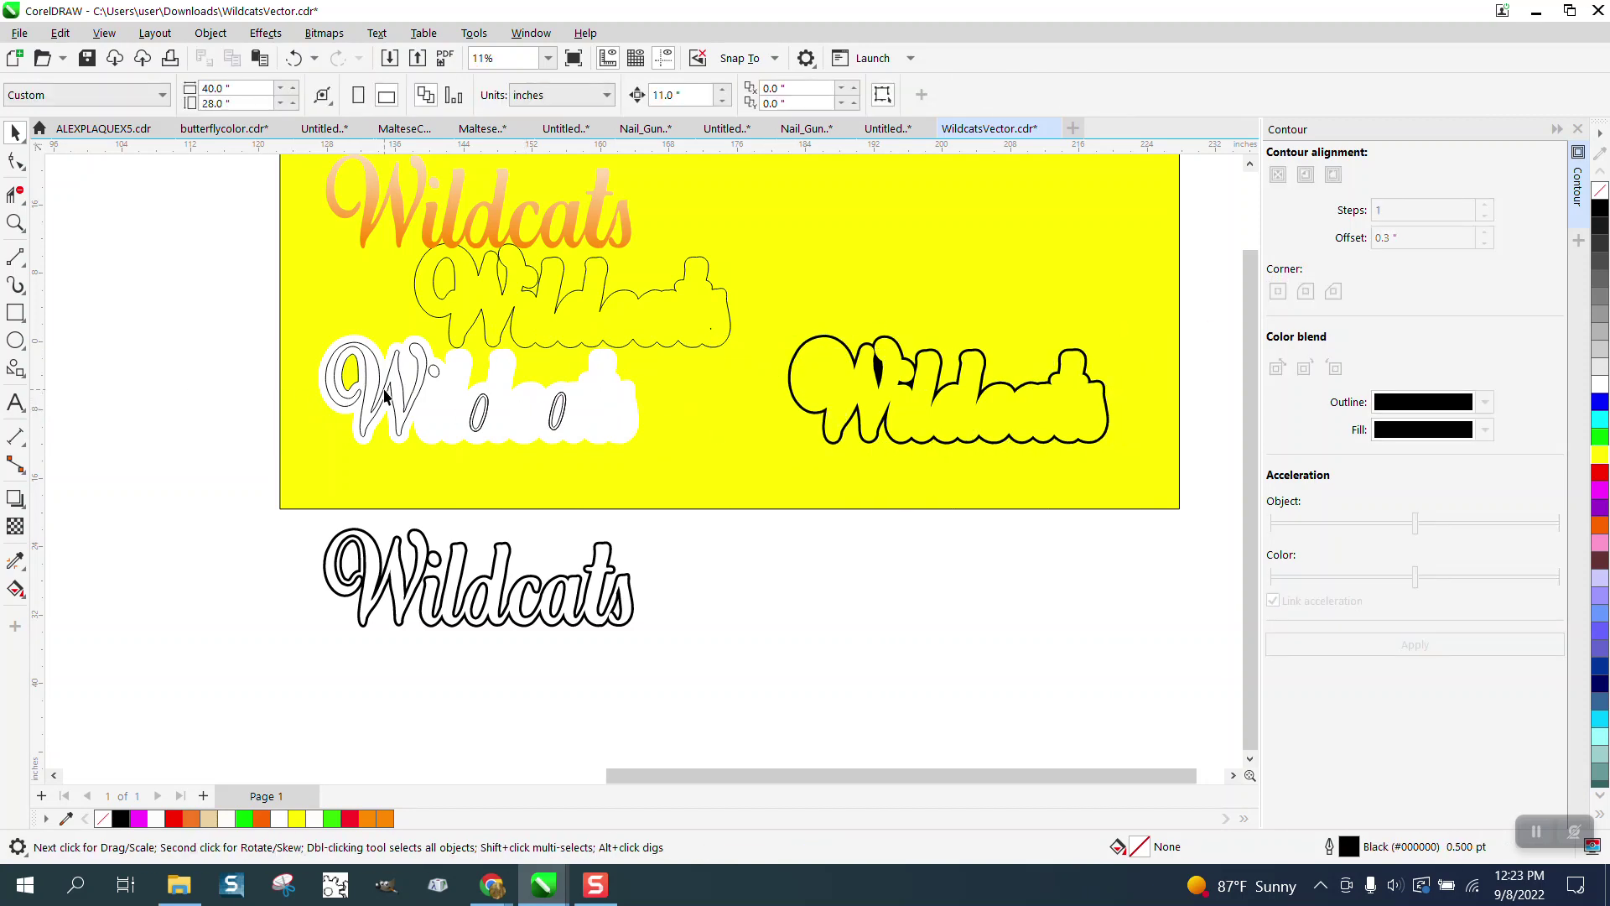
- Delete the hairline contour around the W, the yellow shape inside its loop and the i-dot outline from the white silhouette
{"action": "left_click", "coordinate": [377, 394]}
{"action": "key", "text": "Delete"}
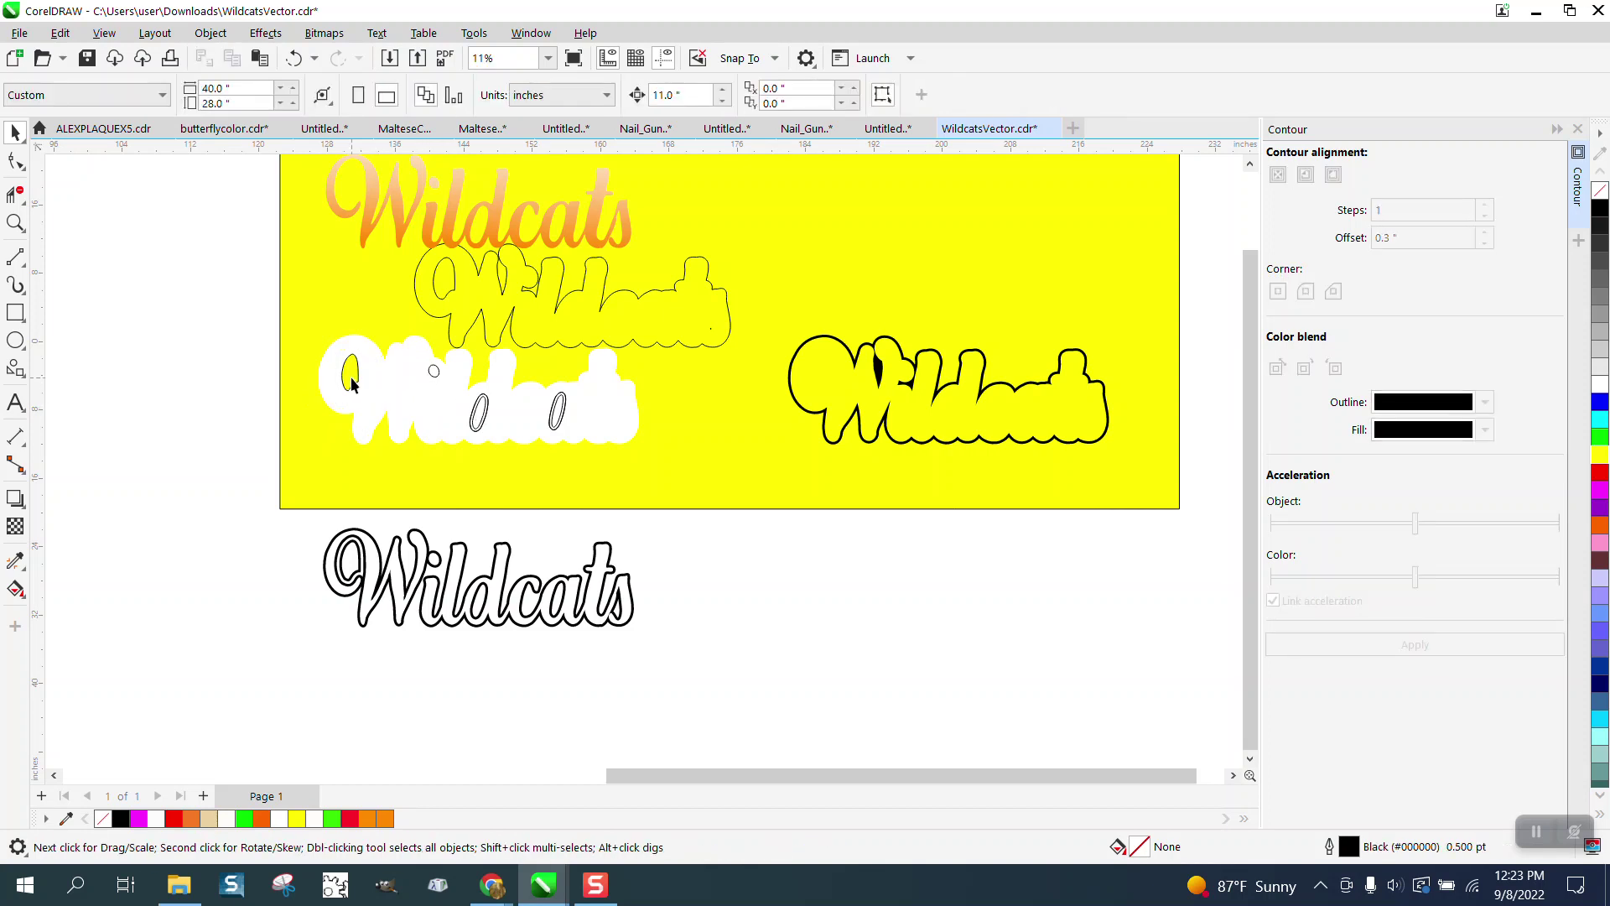
{"action": "left_click", "coordinate": [357, 384]}
{"action": "key", "text": "Delete"}
{"action": "left_click", "coordinate": [433, 375]}
{"action": "key", "text": "Delete"}
- Delete the oval outlines inside the d and the a, leaving the plain white silhouette selected
{"action": "left_click", "coordinate": [485, 413]}
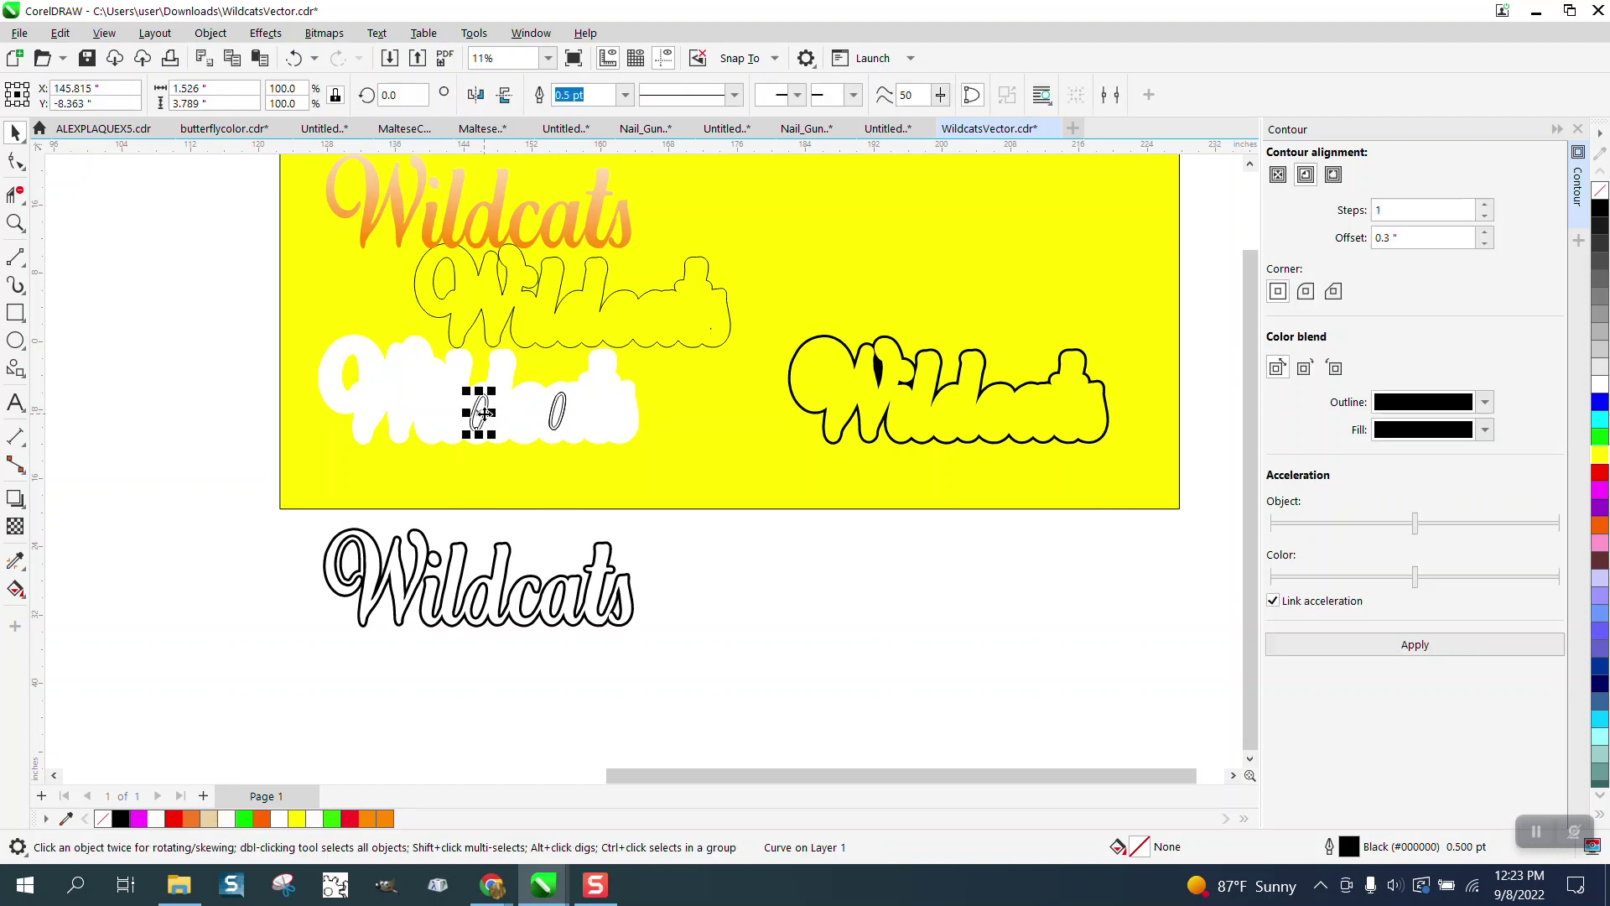
{"action": "key", "text": "Delete"}
{"action": "left_click", "coordinate": [491, 419]}
{"action": "key", "text": "Delete"}
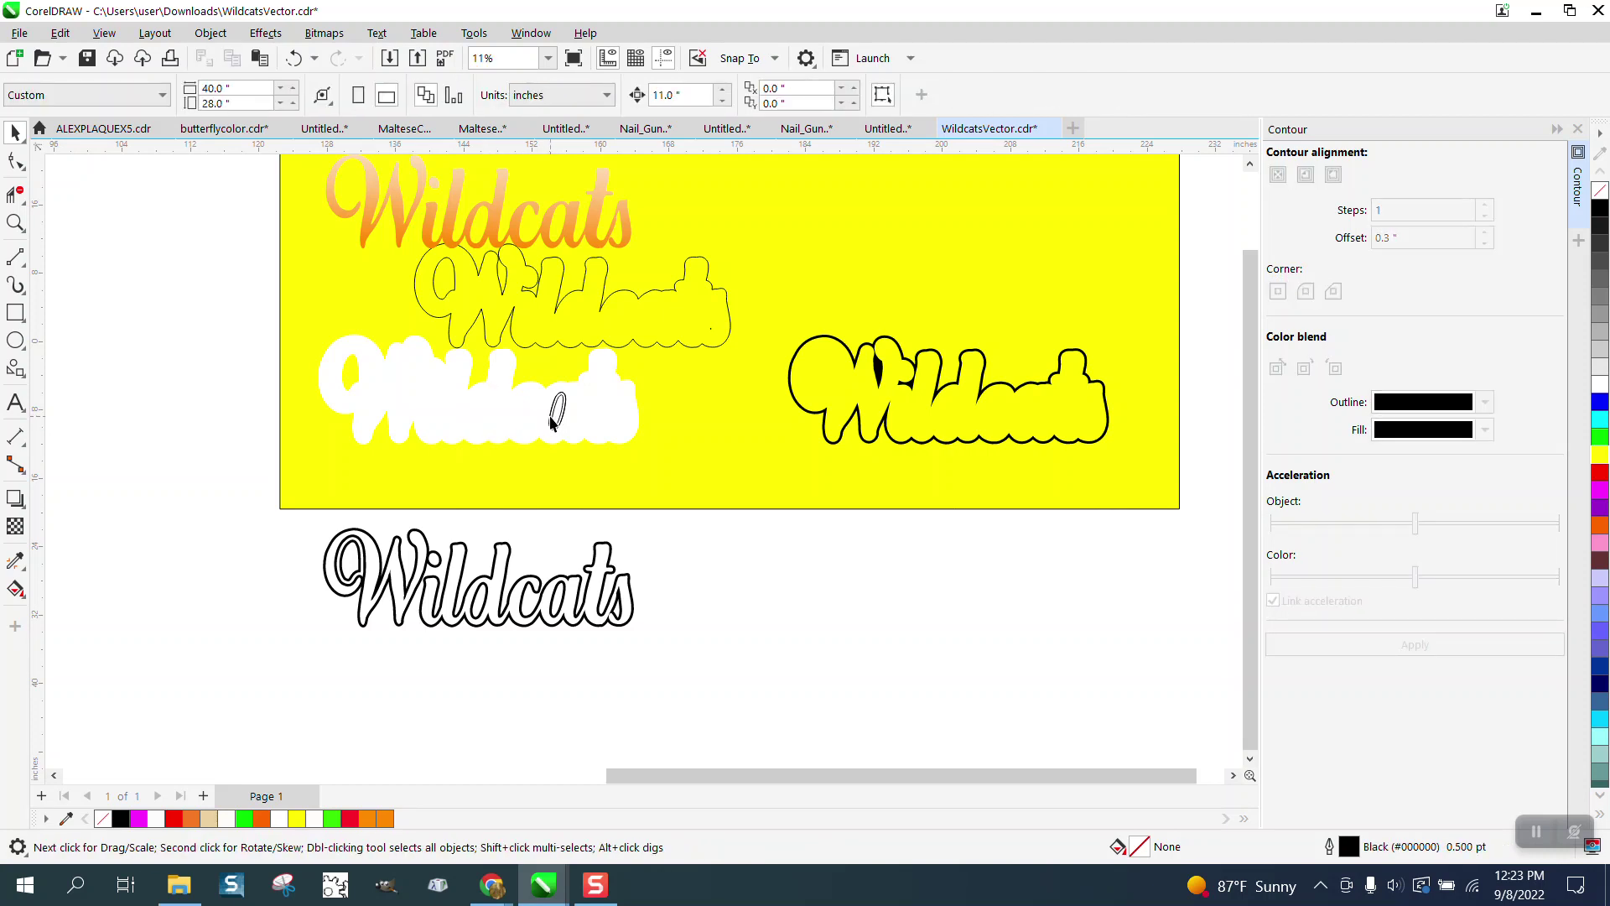
{"action": "left_click", "coordinate": [562, 412]}
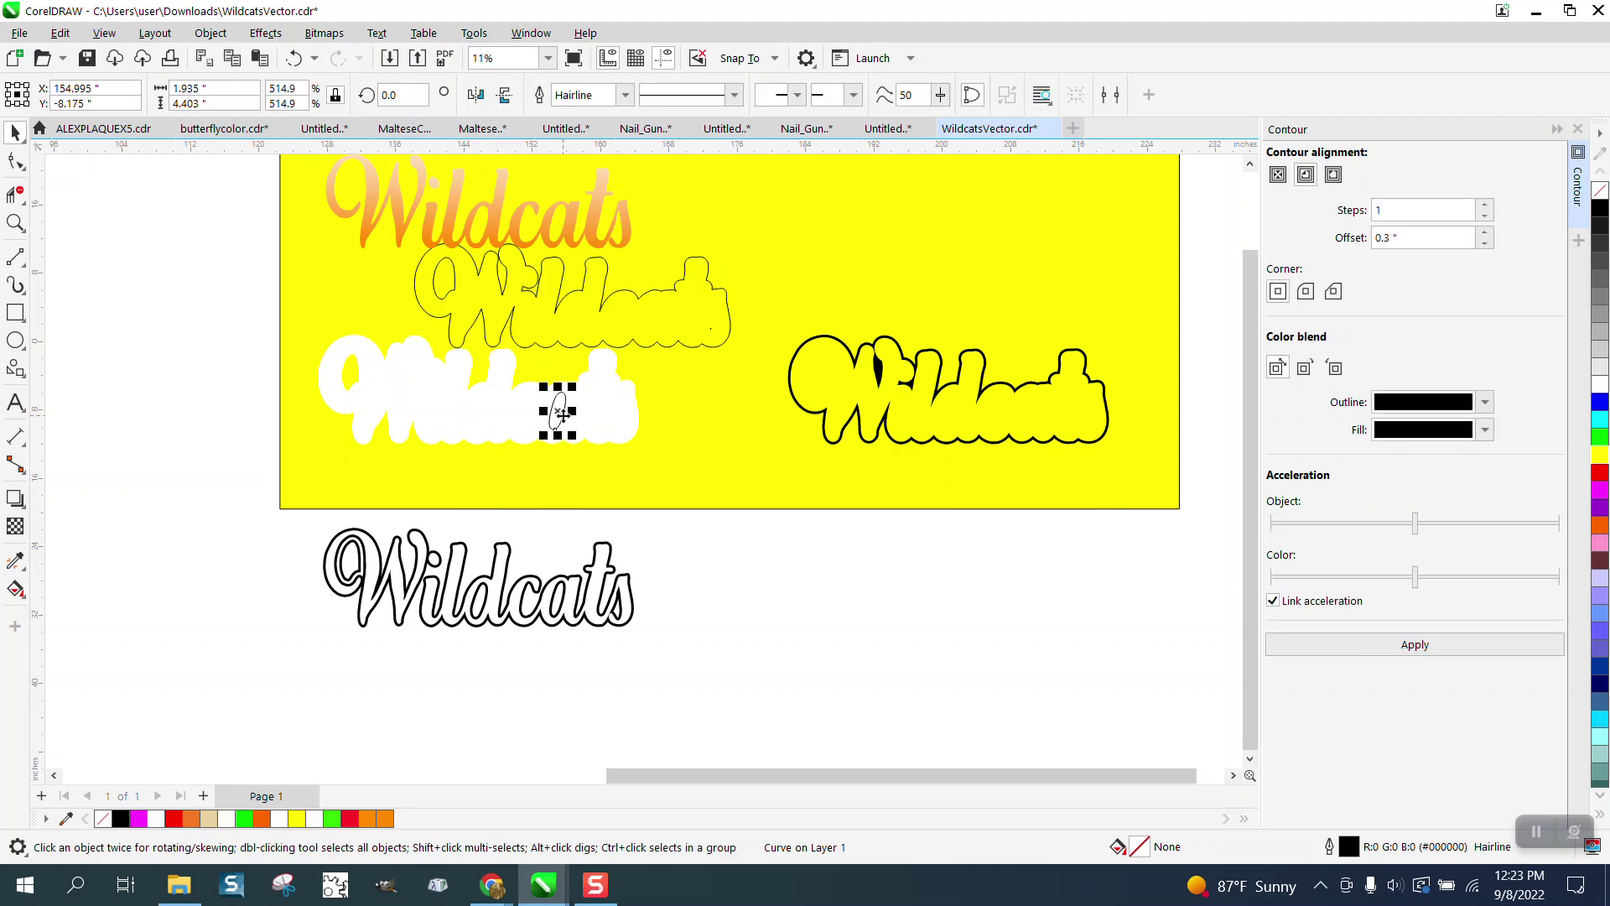
{"action": "key", "text": "Delete"}
{"action": "left_click", "coordinate": [567, 414]}
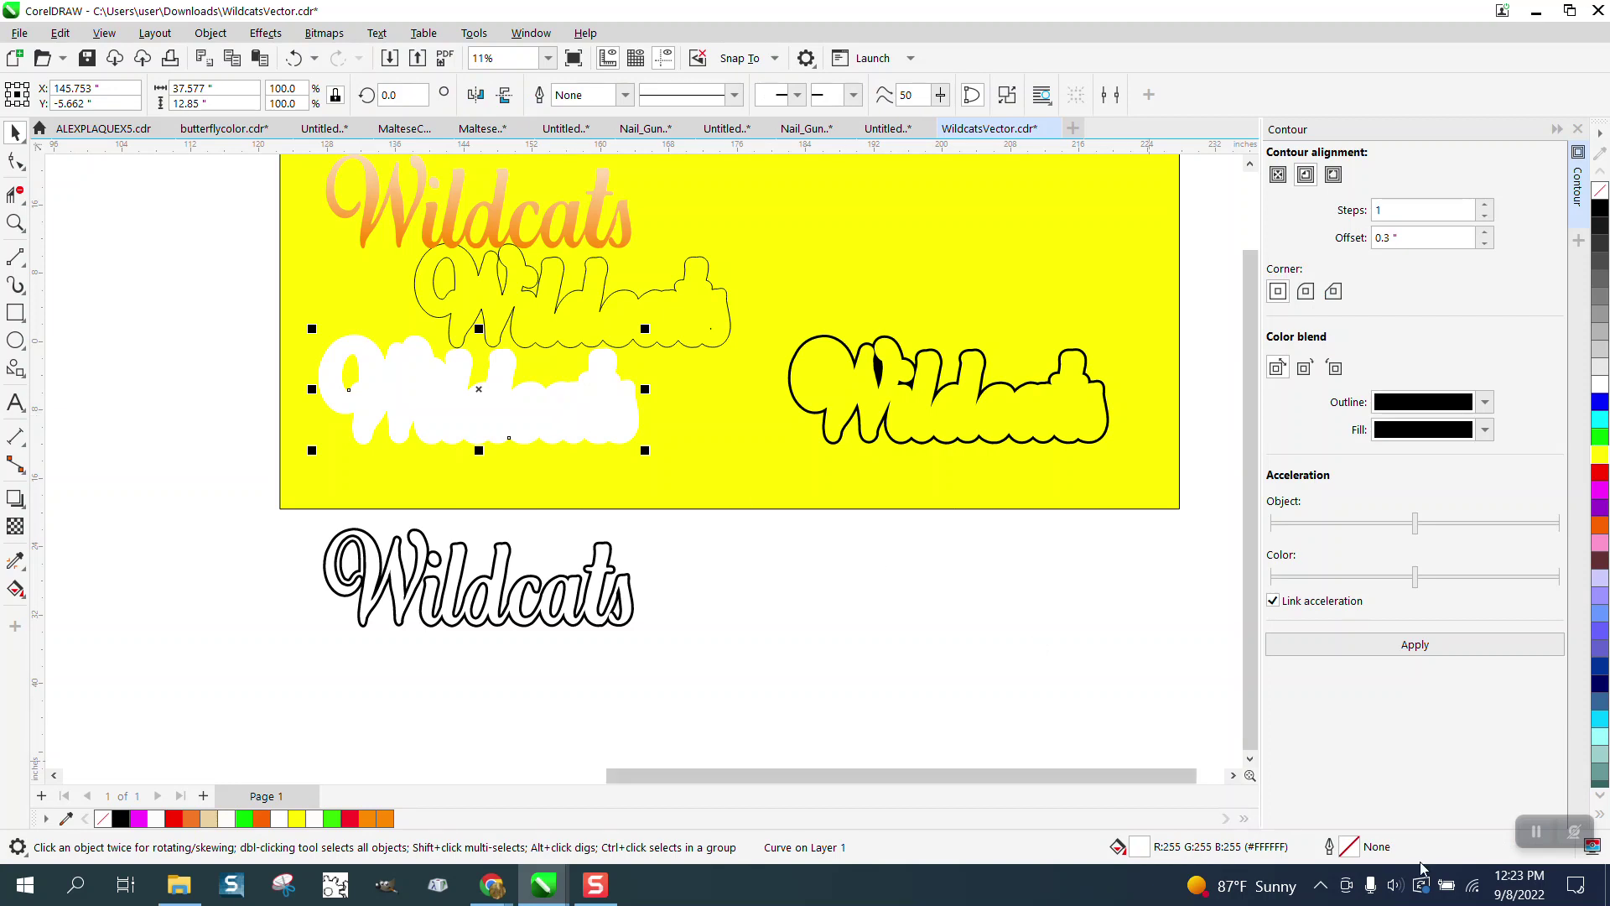
- Move the black Wildcats lettering outline up 11 inches and the outer black band left 55 inches onto the white silhouette
{"action": "left_click_drag", "start_coordinate": [263, 517], "coordinate": [763, 696]}
{"action": "key", "text": "Up"}
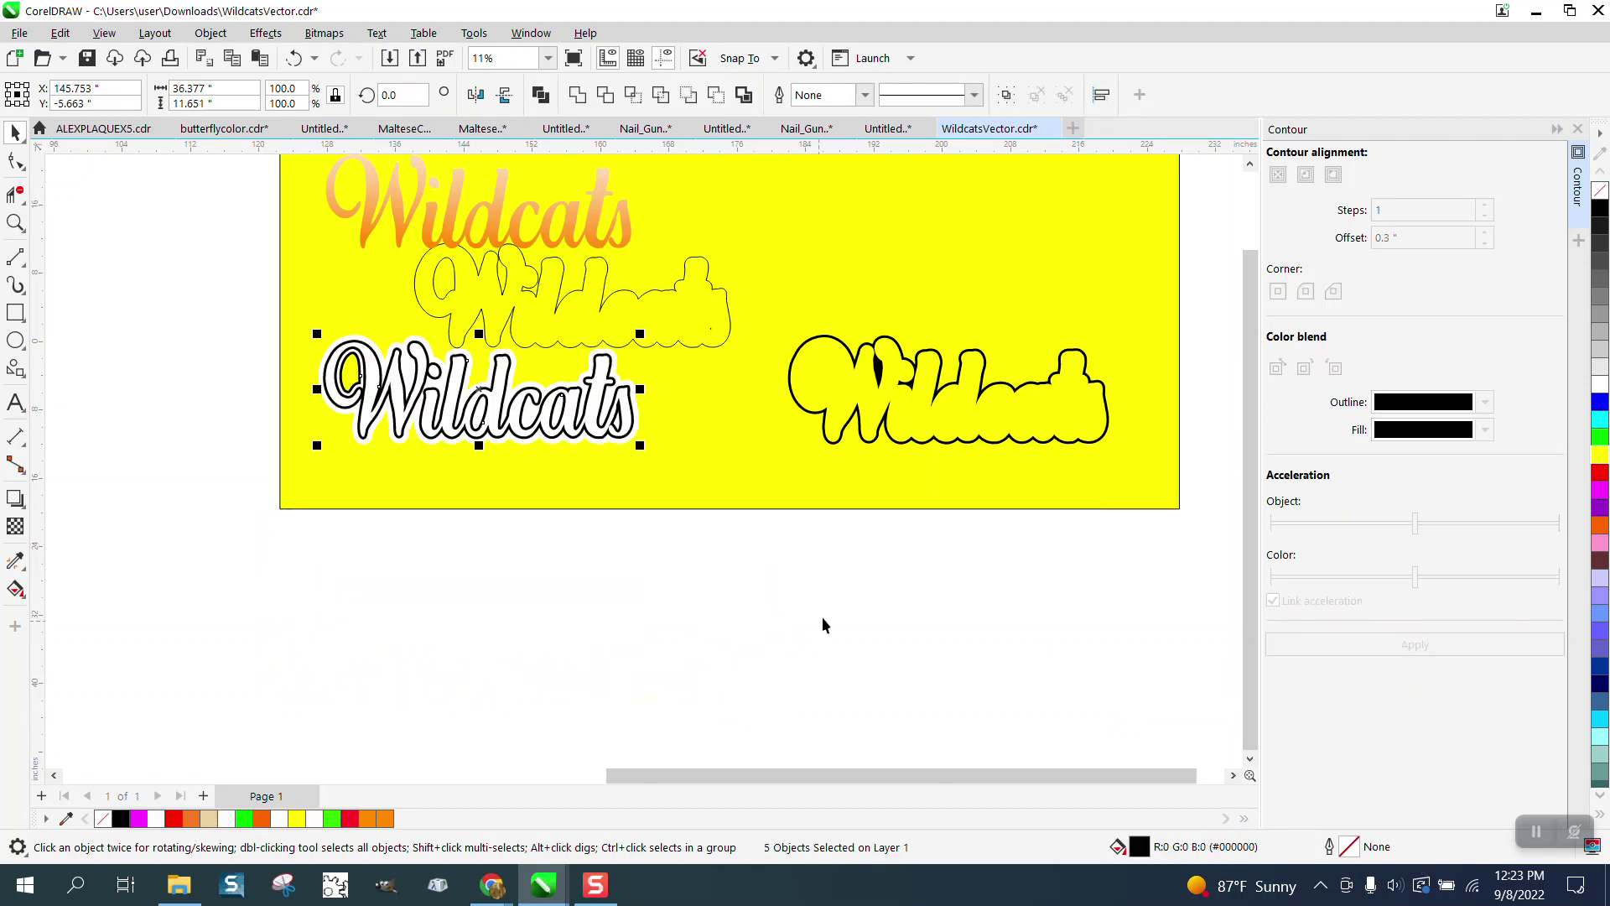
{"action": "left_click", "coordinate": [948, 442]}
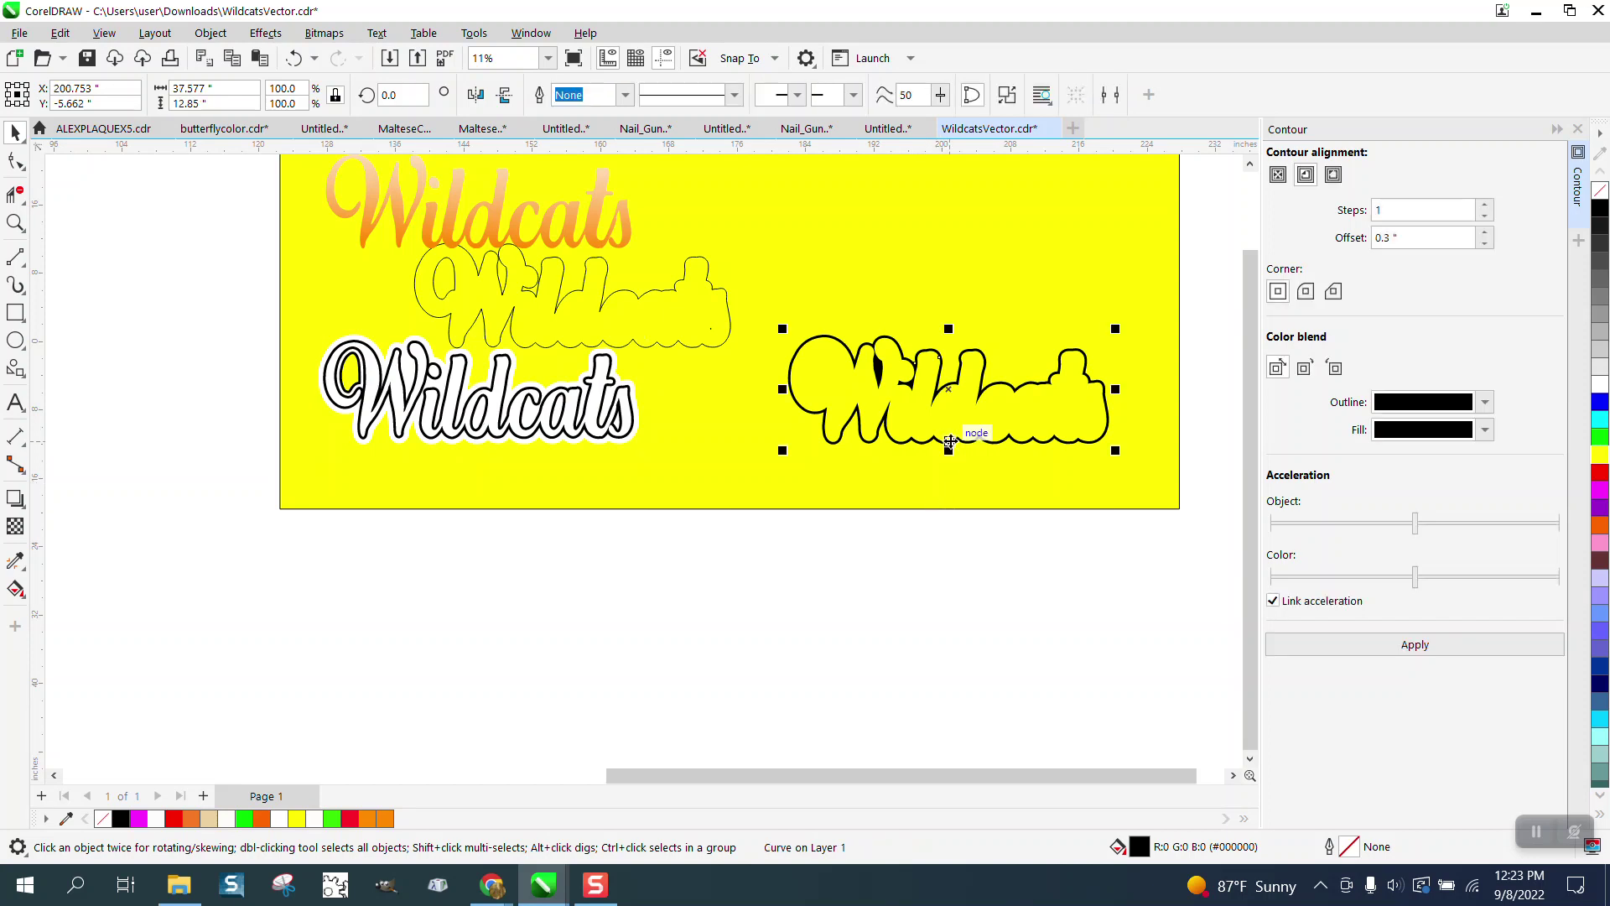
{"action": "key", "text": "Left"}
{"action": "key", "text": "Left"}
{"action": "key", "text": "Left"}
{"action": "key", "text": "Left"}
{"action": "key", "text": "Left"}
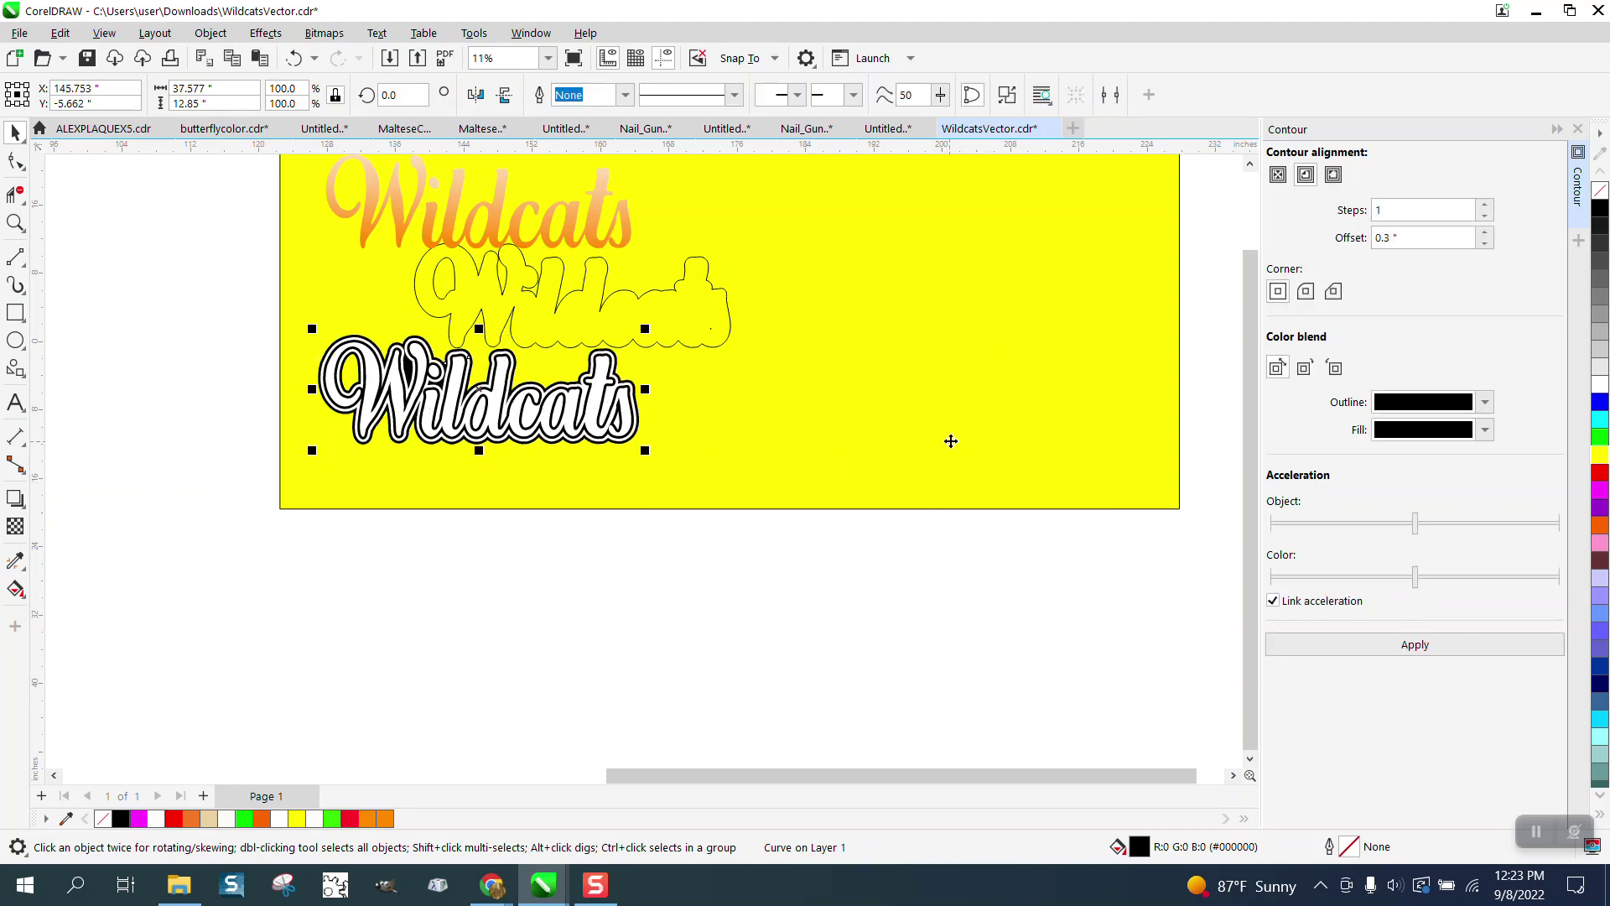
- Move the orange gradient lettering group down 22 inches onto the black and white Wildcats artwork
{"action": "left_click", "coordinate": [541, 251]}
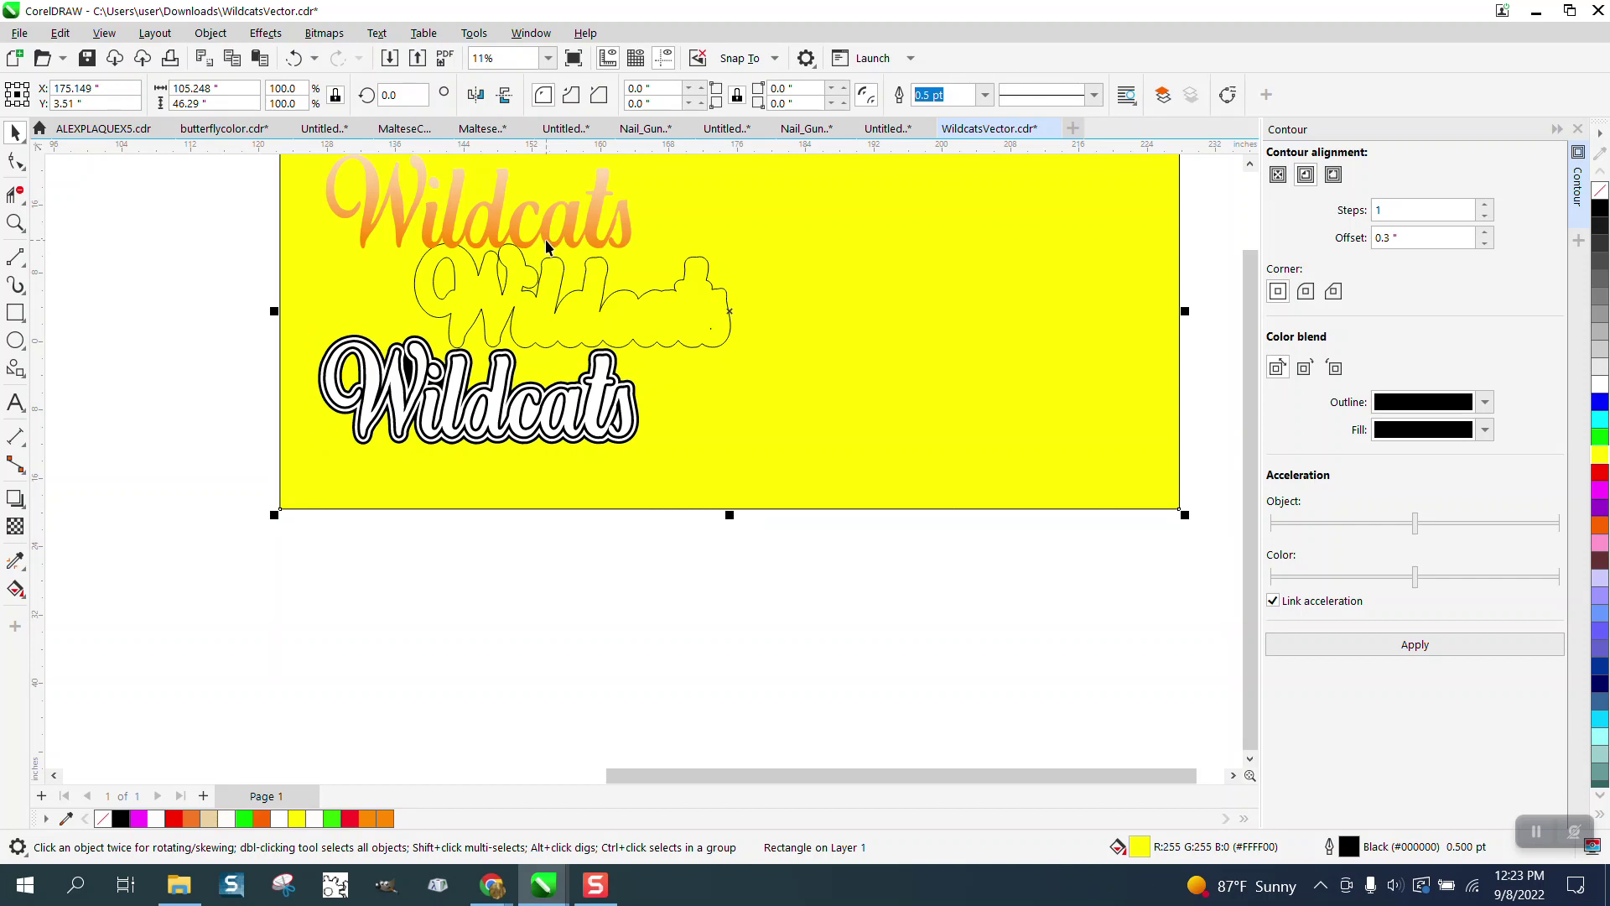
{"action": "left_click", "coordinate": [545, 244]}
{"action": "key", "text": "Down"}
{"action": "key", "text": "Down"}
{"action": "key", "text": "Down"}
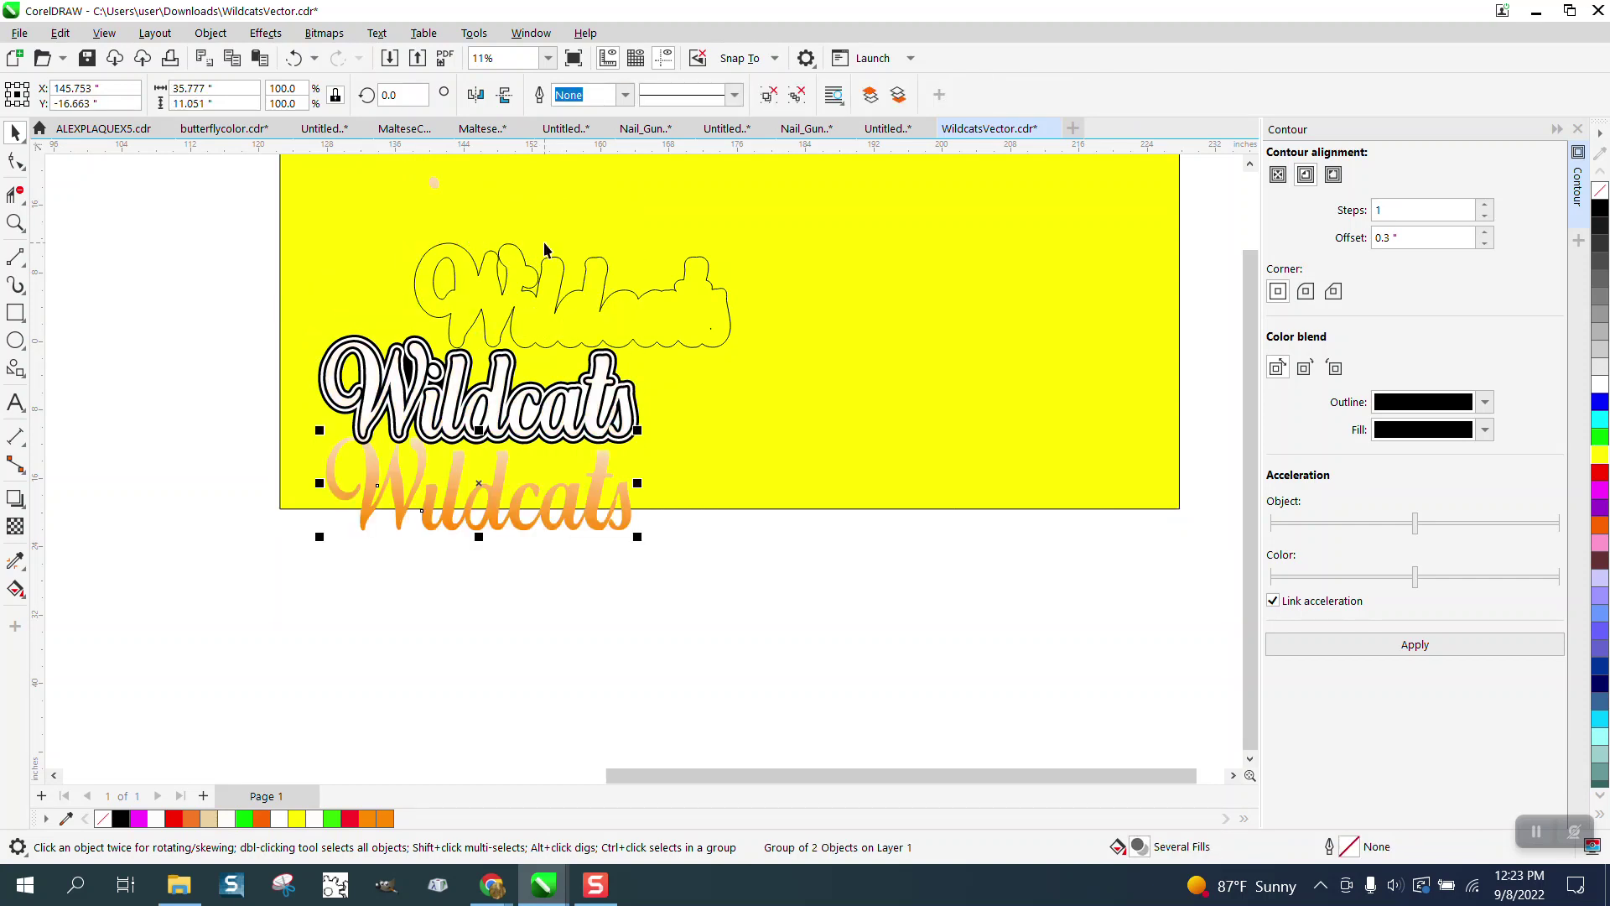
{"action": "key", "text": "Up"}
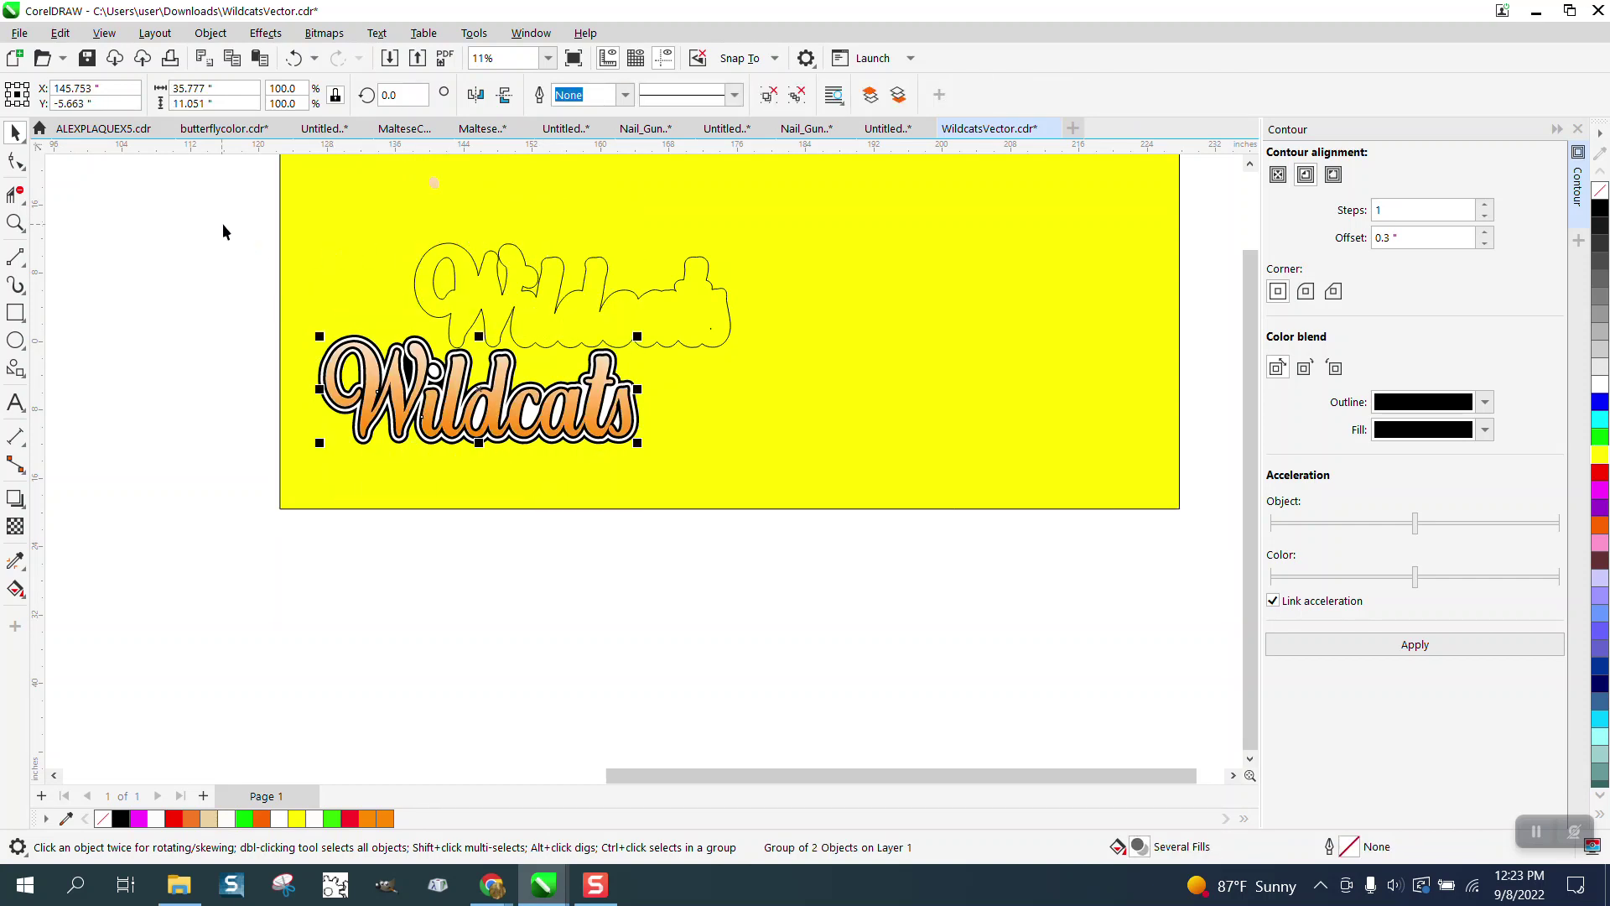
- Delete the leftover hairline Wildcats contour above the assembled logo
{"action": "left_click_drag", "start_coordinate": [223, 223], "coordinate": [560, 359]}
{"action": "left_click_drag", "start_coordinate": [798, 385], "coordinate": [798, 389]}
{"action": "key", "text": "Delete"}
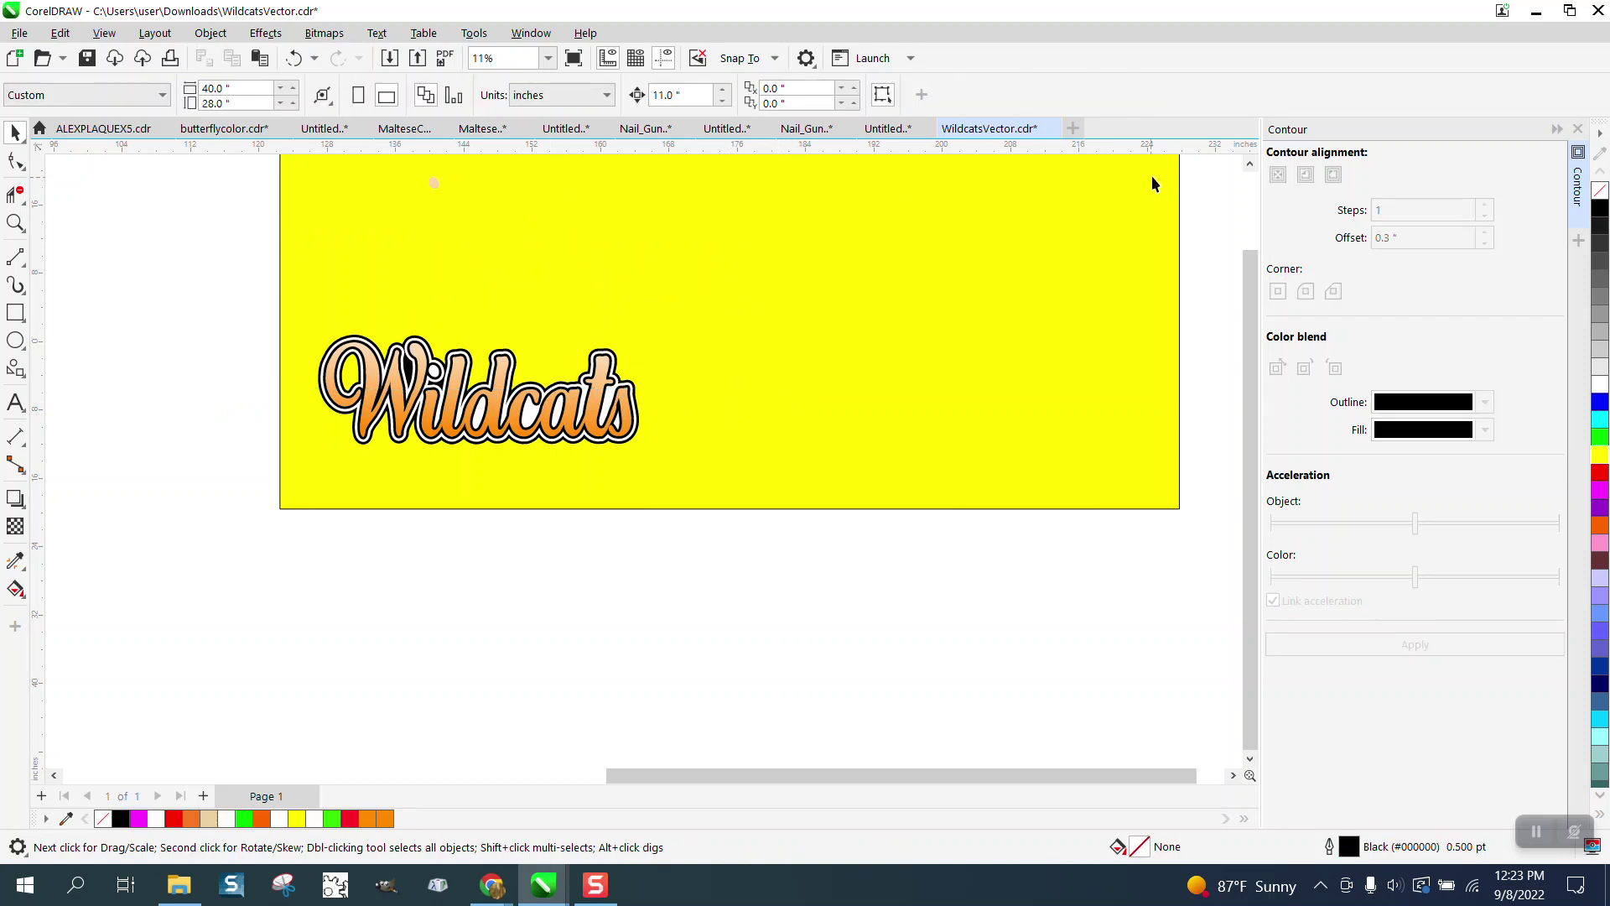
- Replace the Contour docker with the Objects docker and expand Layer 1 to list its objects
{"action": "left_click", "coordinate": [1577, 129]}
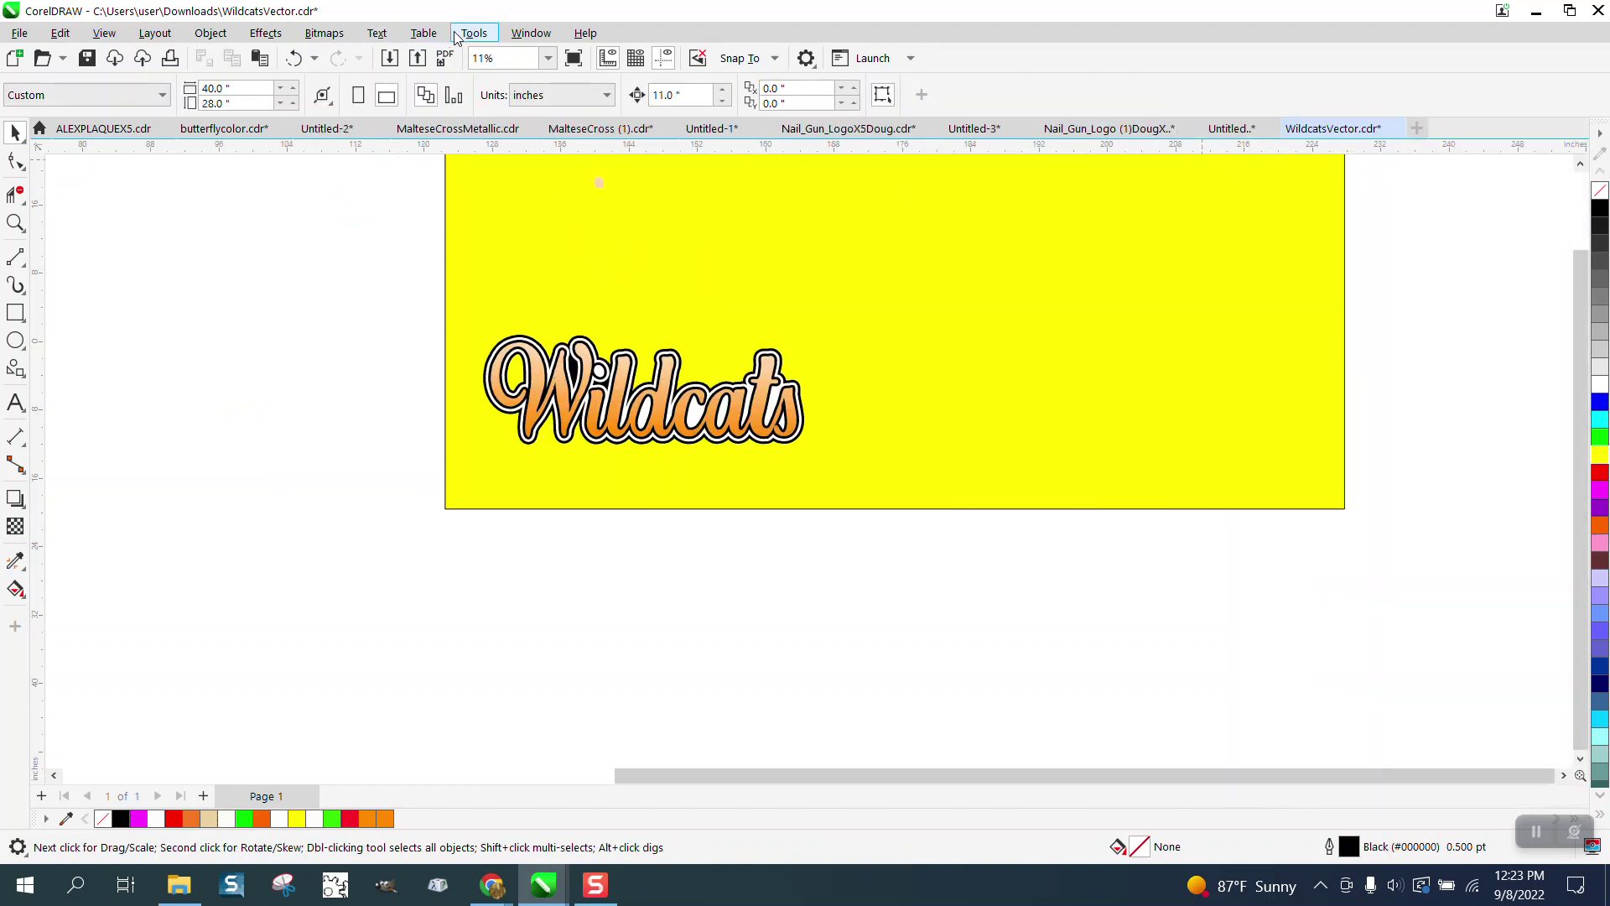
{"action": "left_click", "coordinate": [474, 33]}
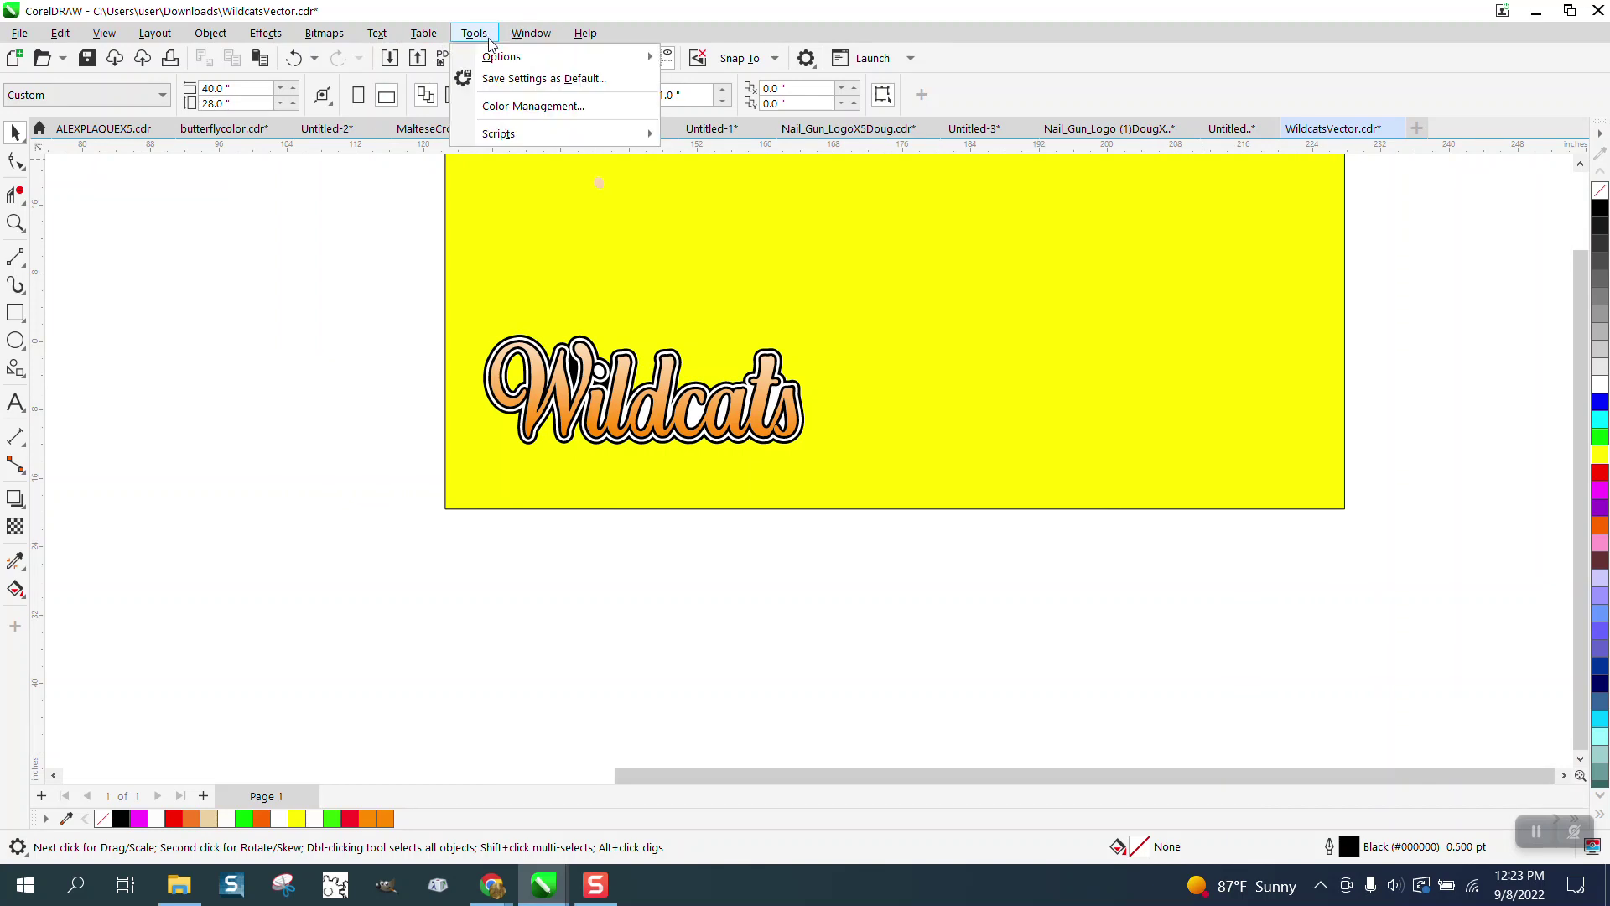
{"action": "mouse_move", "coordinate": [531, 42]}
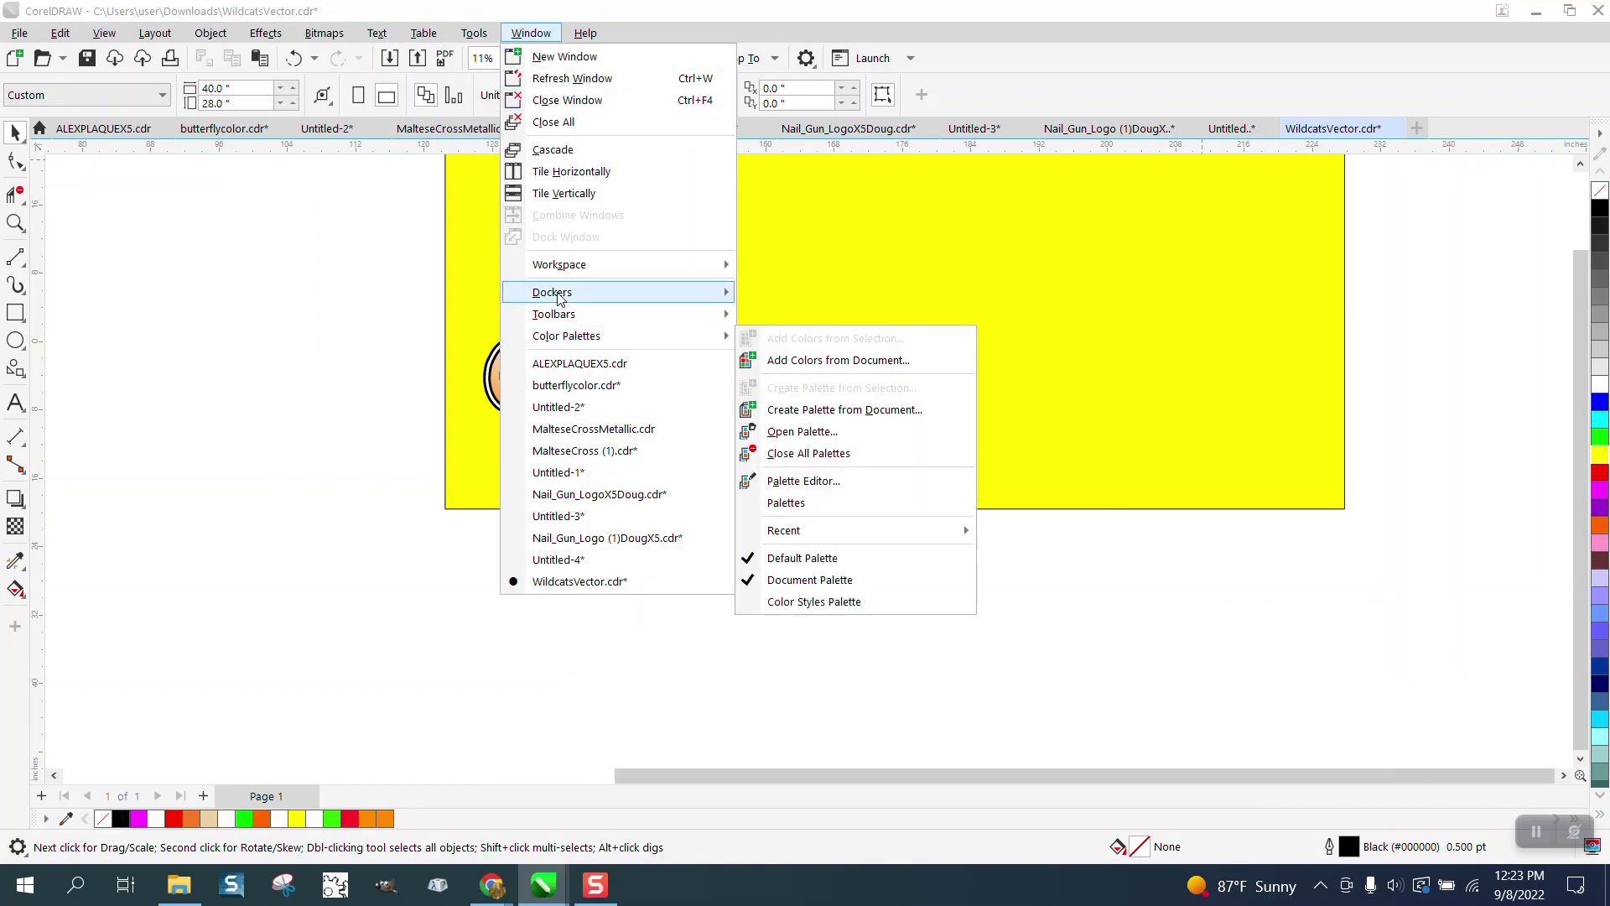
{"action": "mouse_move", "coordinate": [559, 298]}
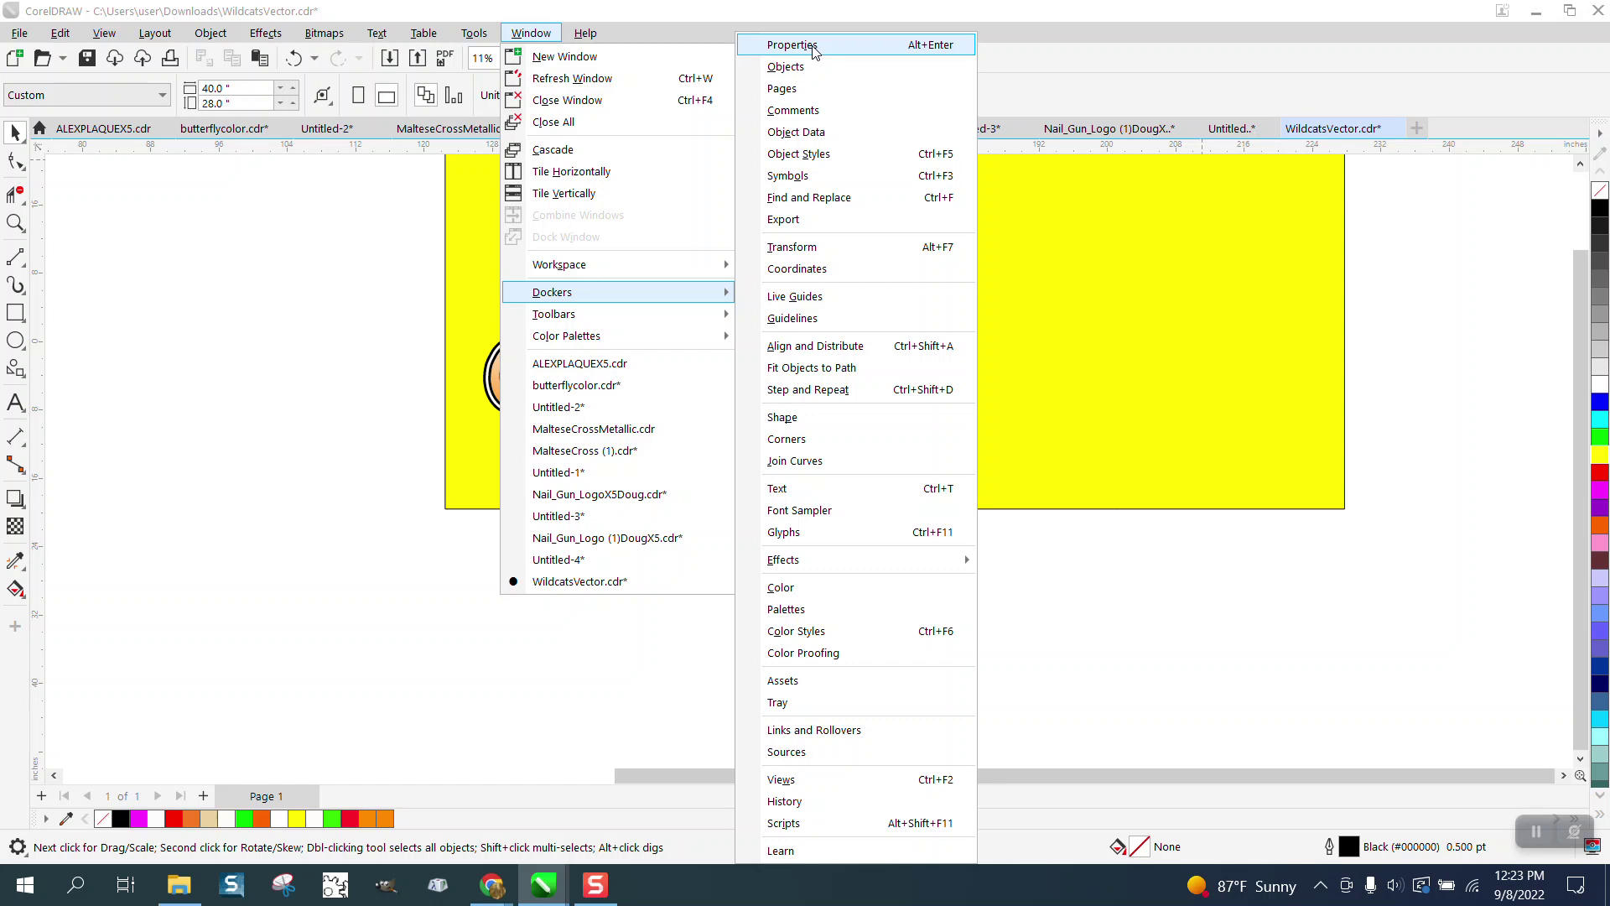
{"action": "left_click", "coordinate": [785, 66]}
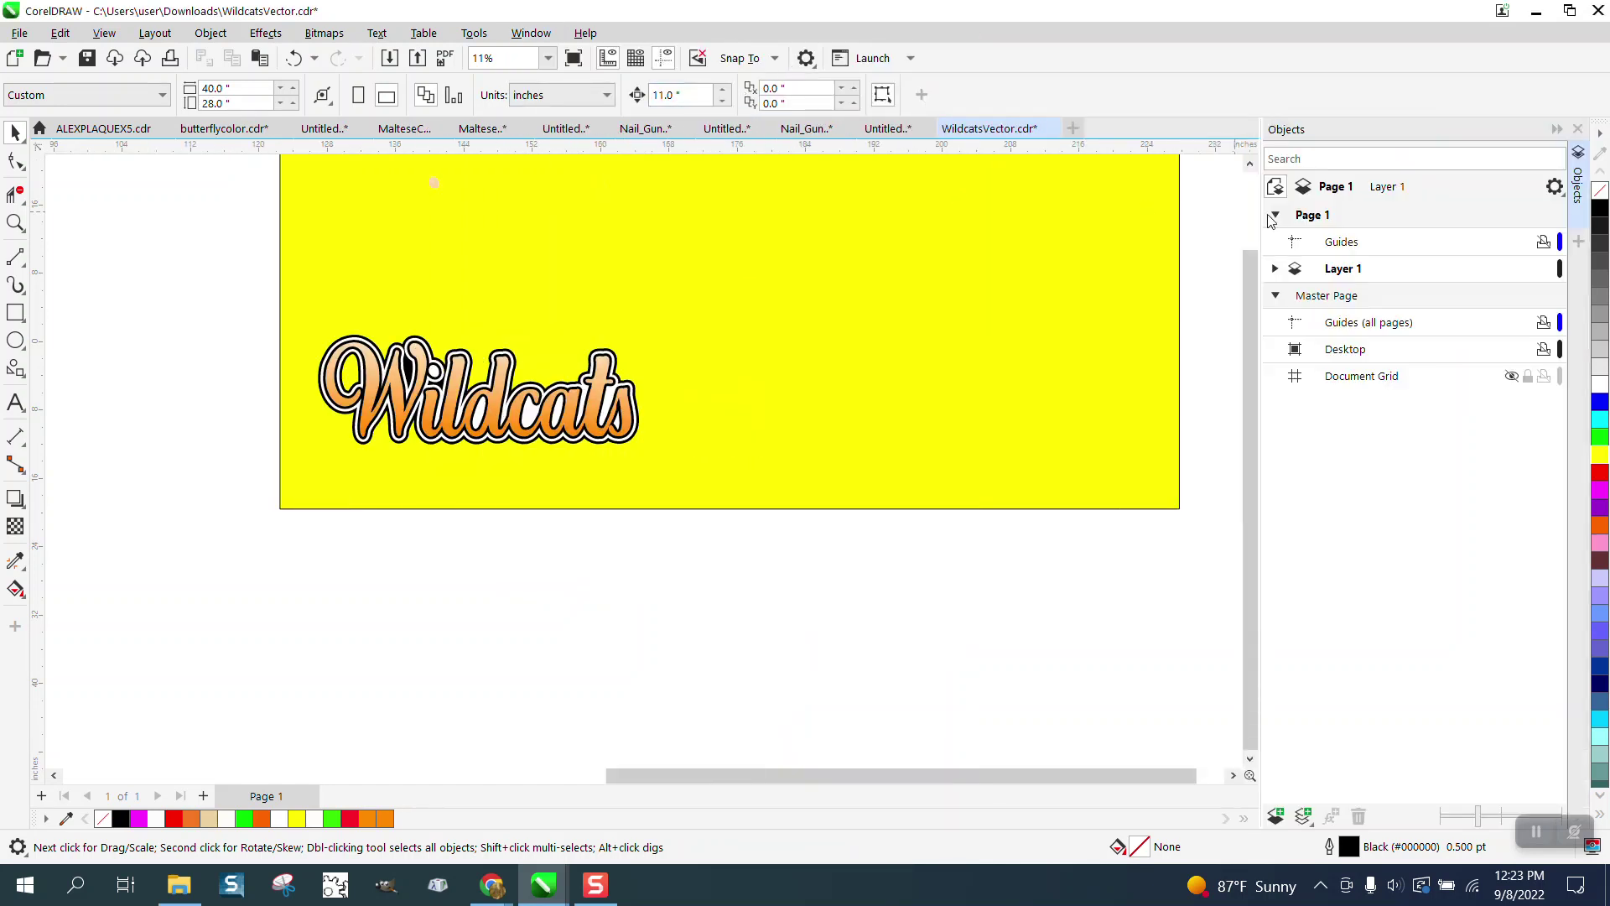
{"action": "left_click", "coordinate": [1275, 296]}
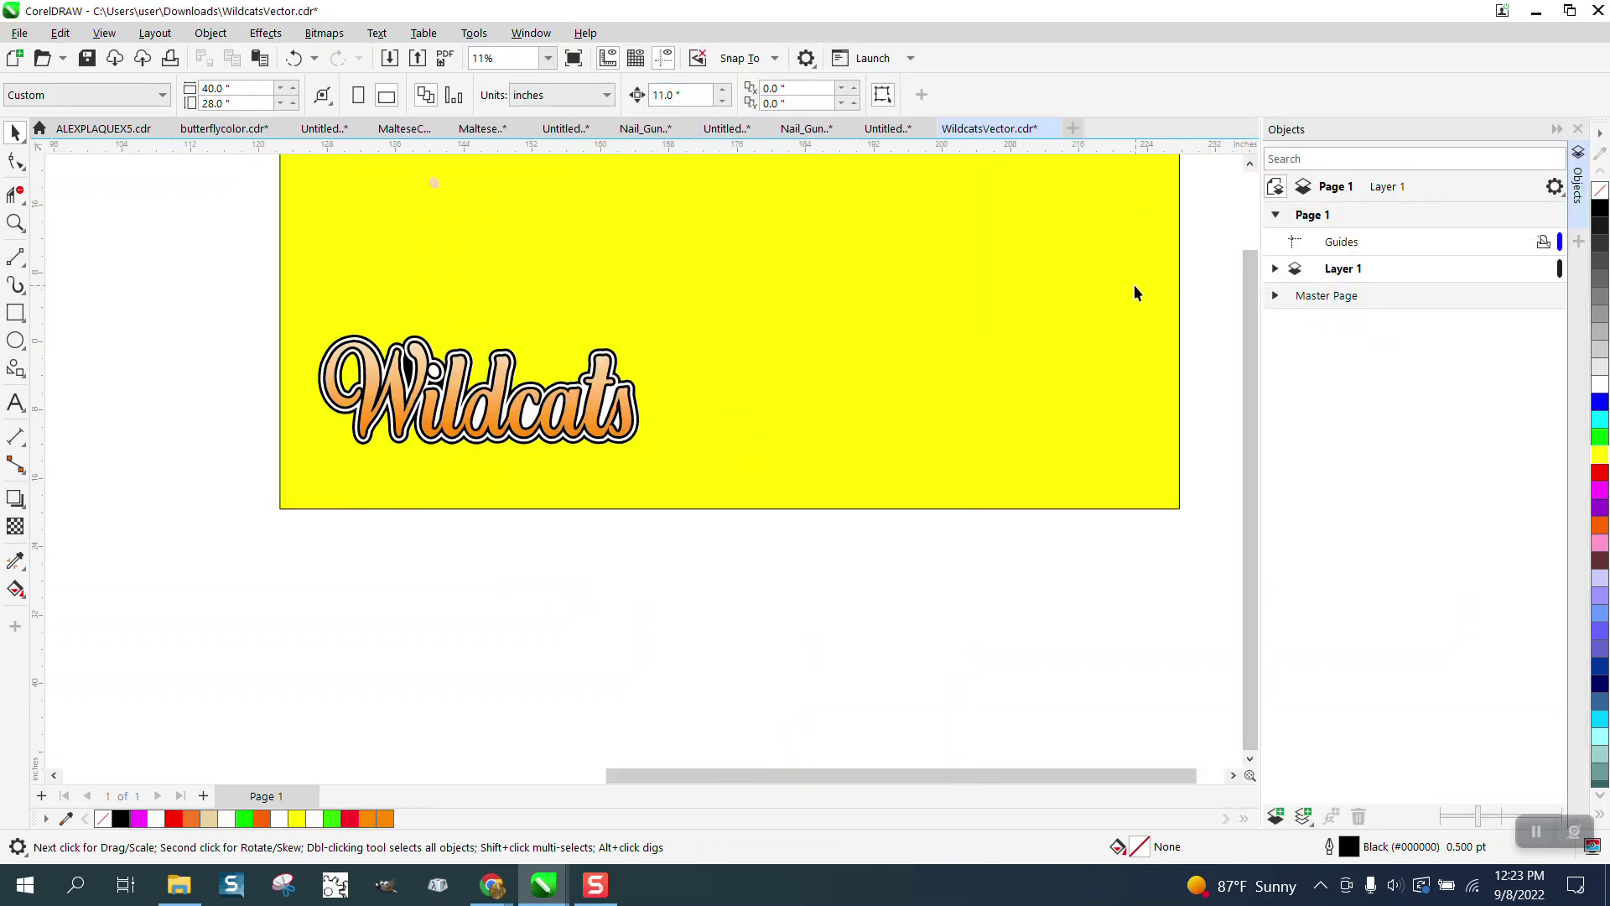
{"action": "left_click", "coordinate": [1275, 295]}
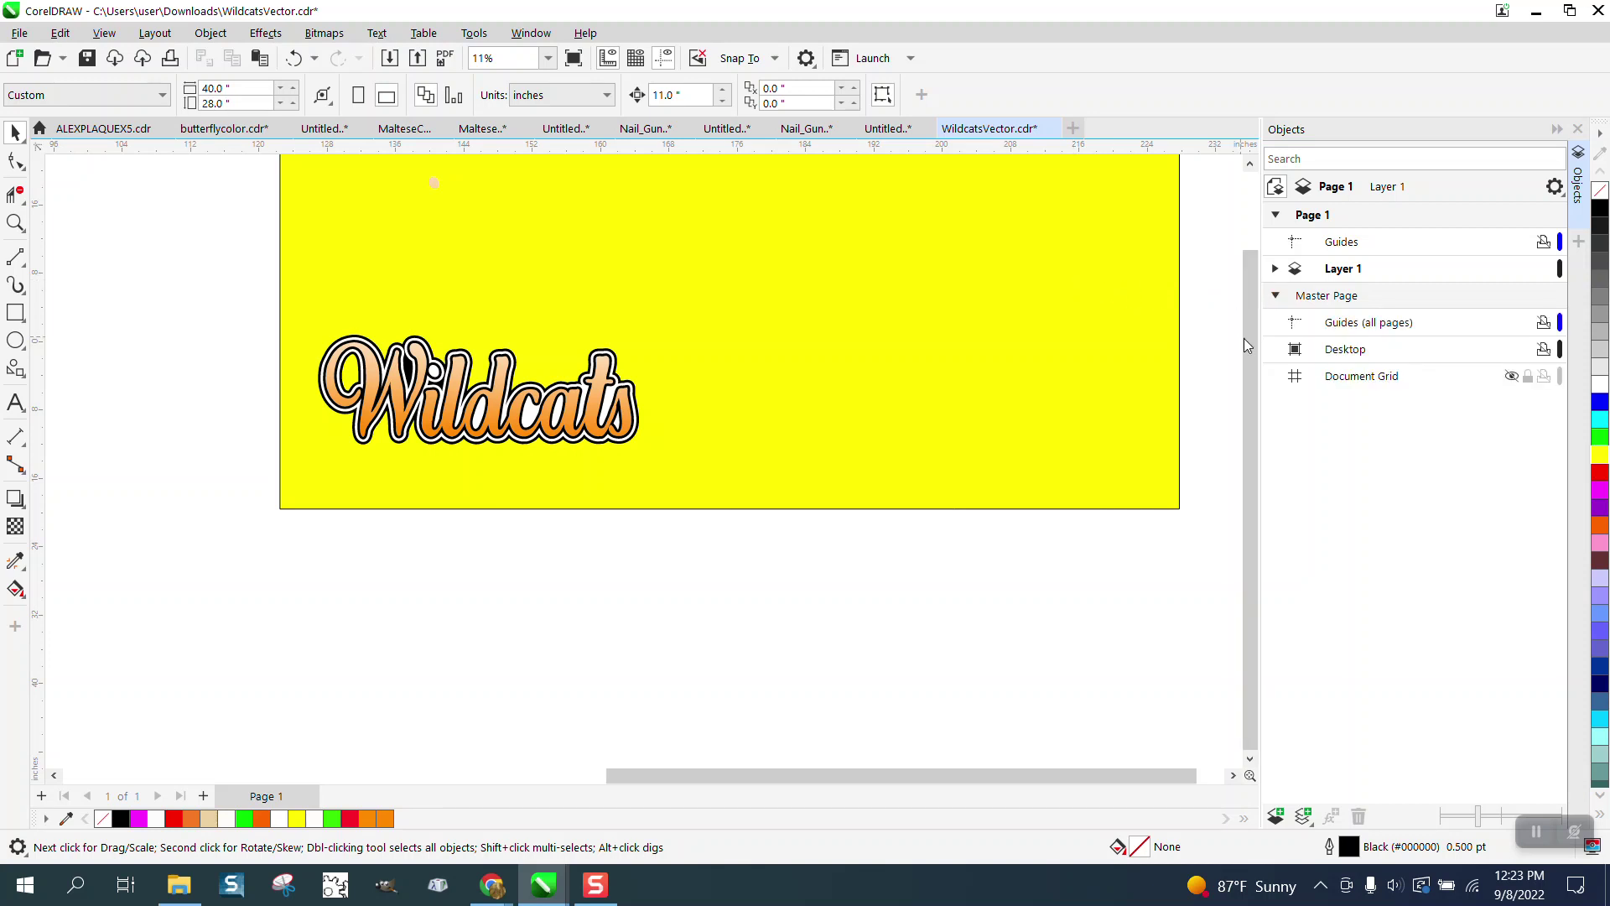
{"action": "left_click", "coordinate": [1274, 269]}
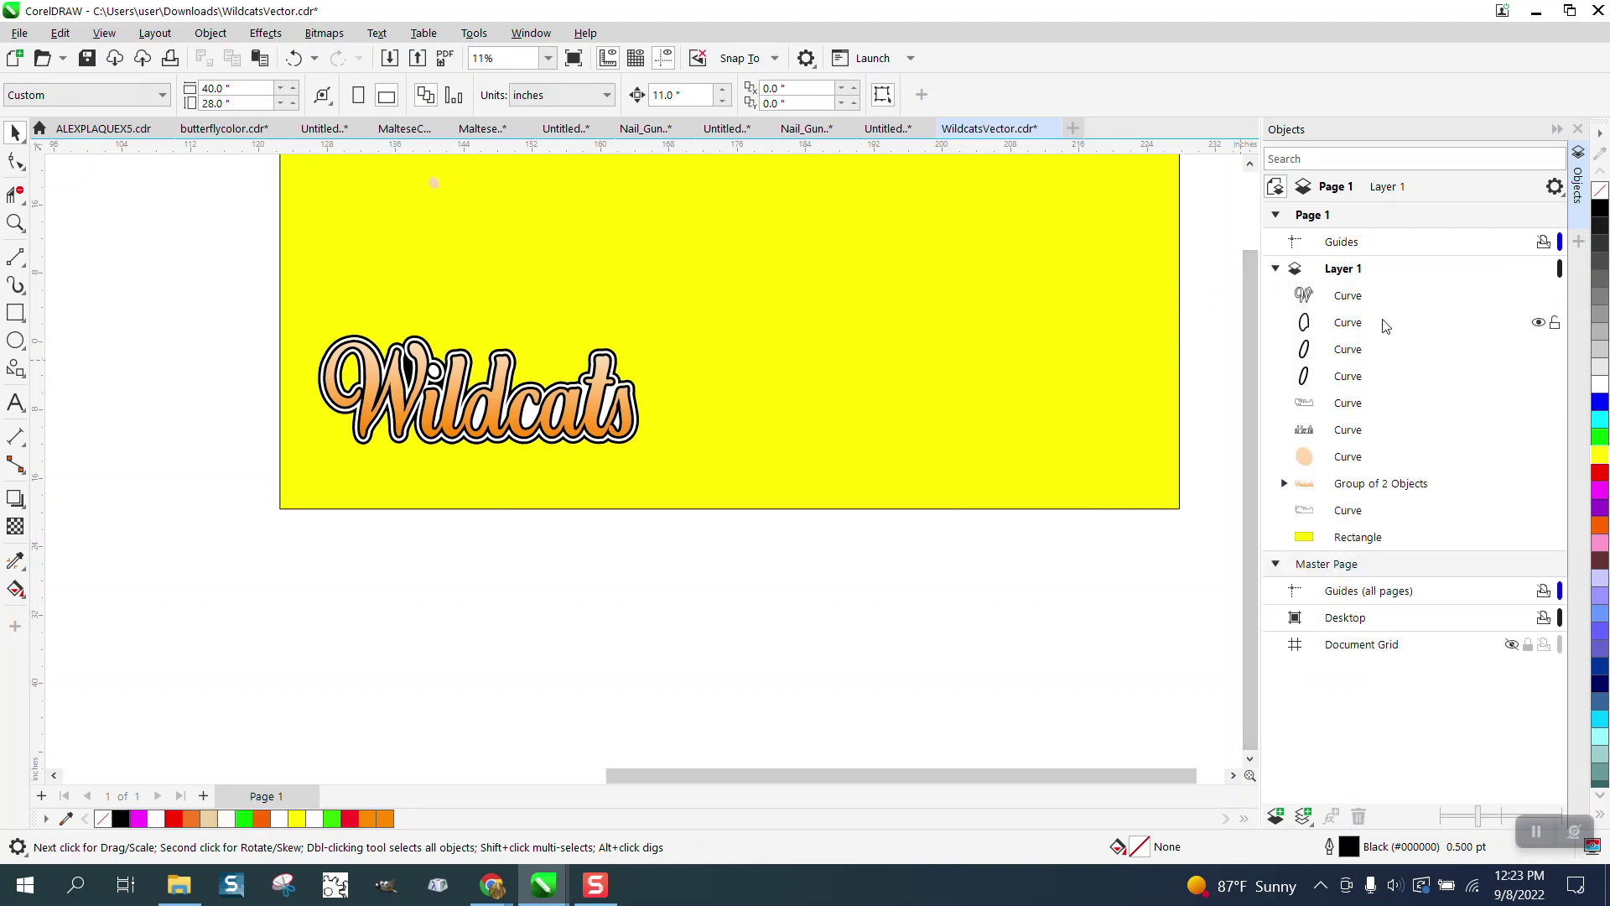
- Try deleting the orange lettering group from Layer 1, and undo the deletion
{"action": "left_click", "coordinate": [1356, 488]}
{"action": "key", "text": "Delete"}
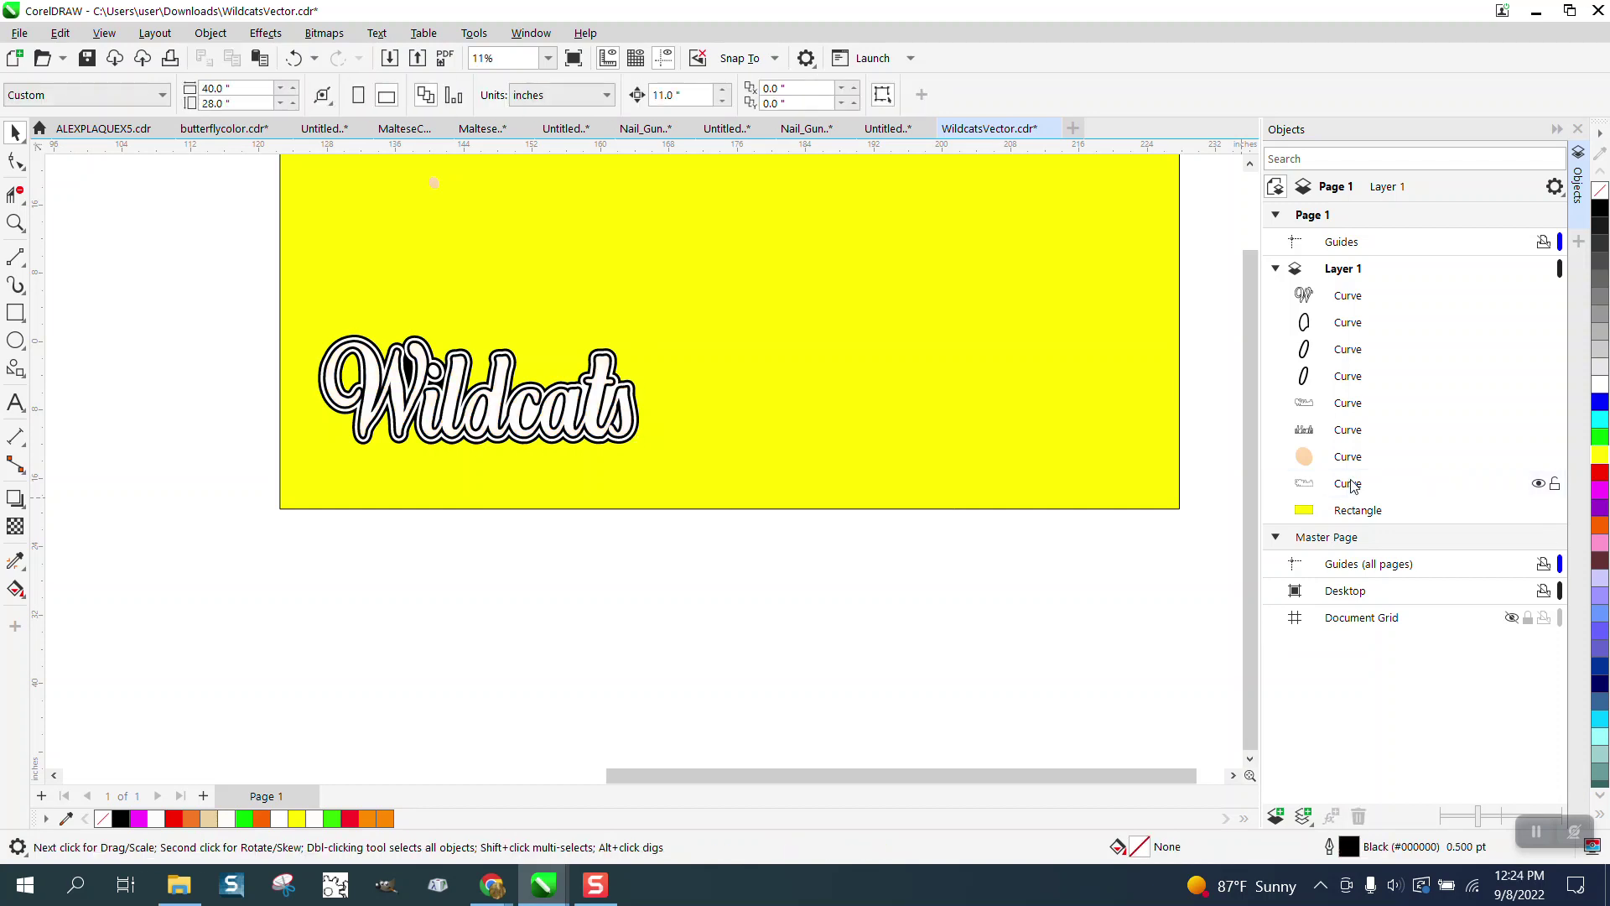
{"action": "left_click", "coordinate": [294, 59]}
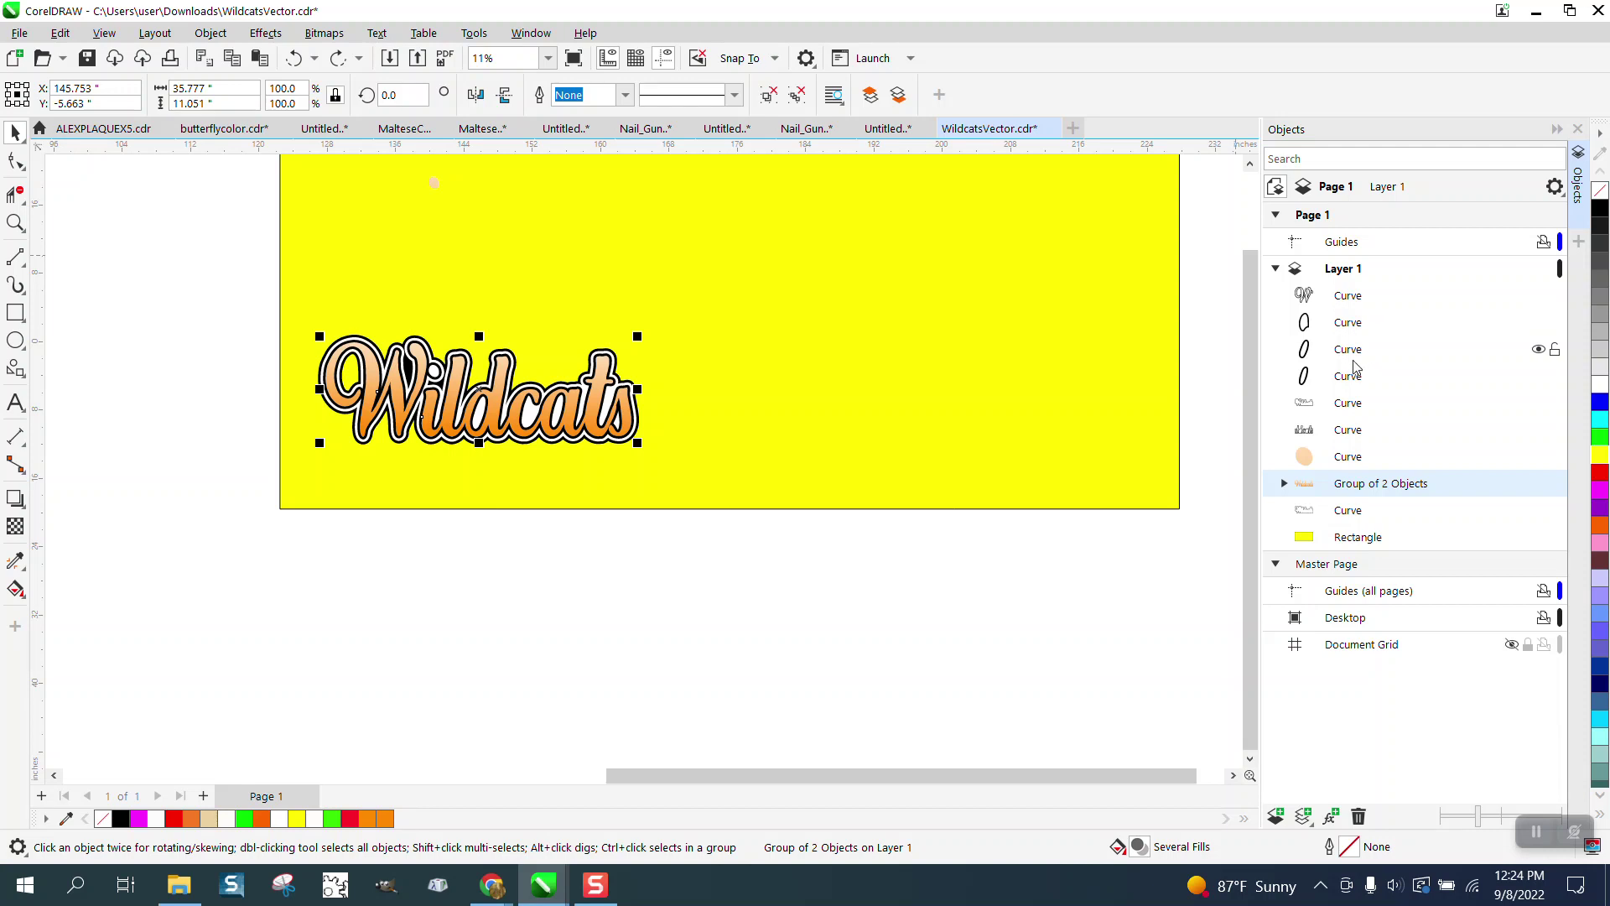
- Examine which part of the logo each curve, group and rectangle listed under Layer 1 corresponds to
{"action": "left_click", "coordinate": [1348, 404]}
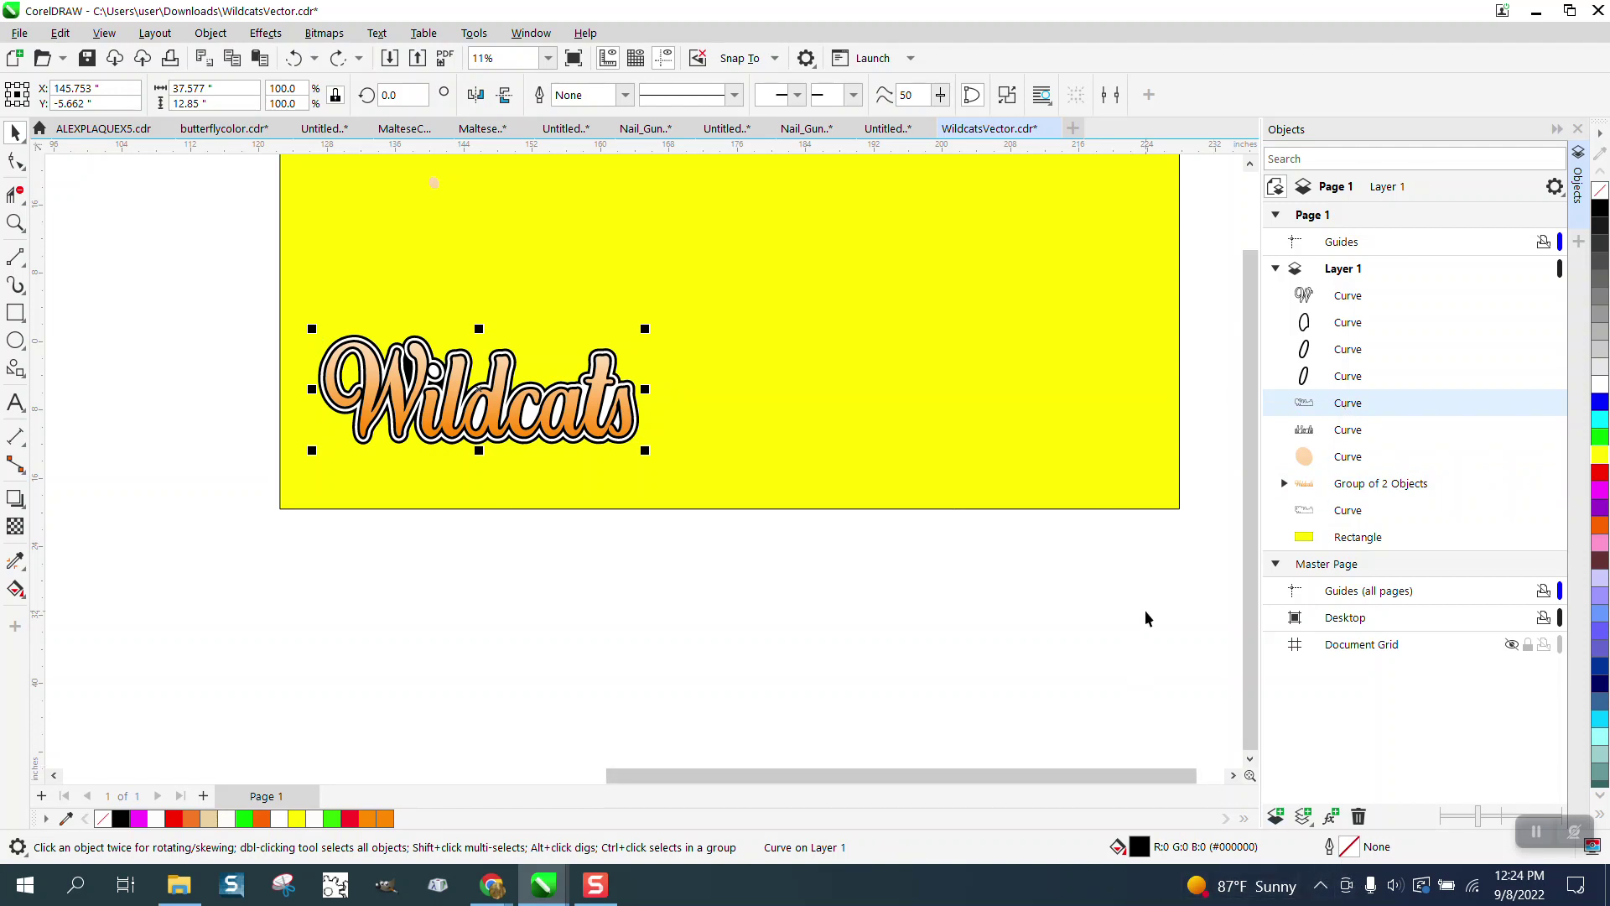
{"action": "left_click", "coordinate": [1145, 618]}
{"action": "left_click", "coordinate": [1358, 299]}
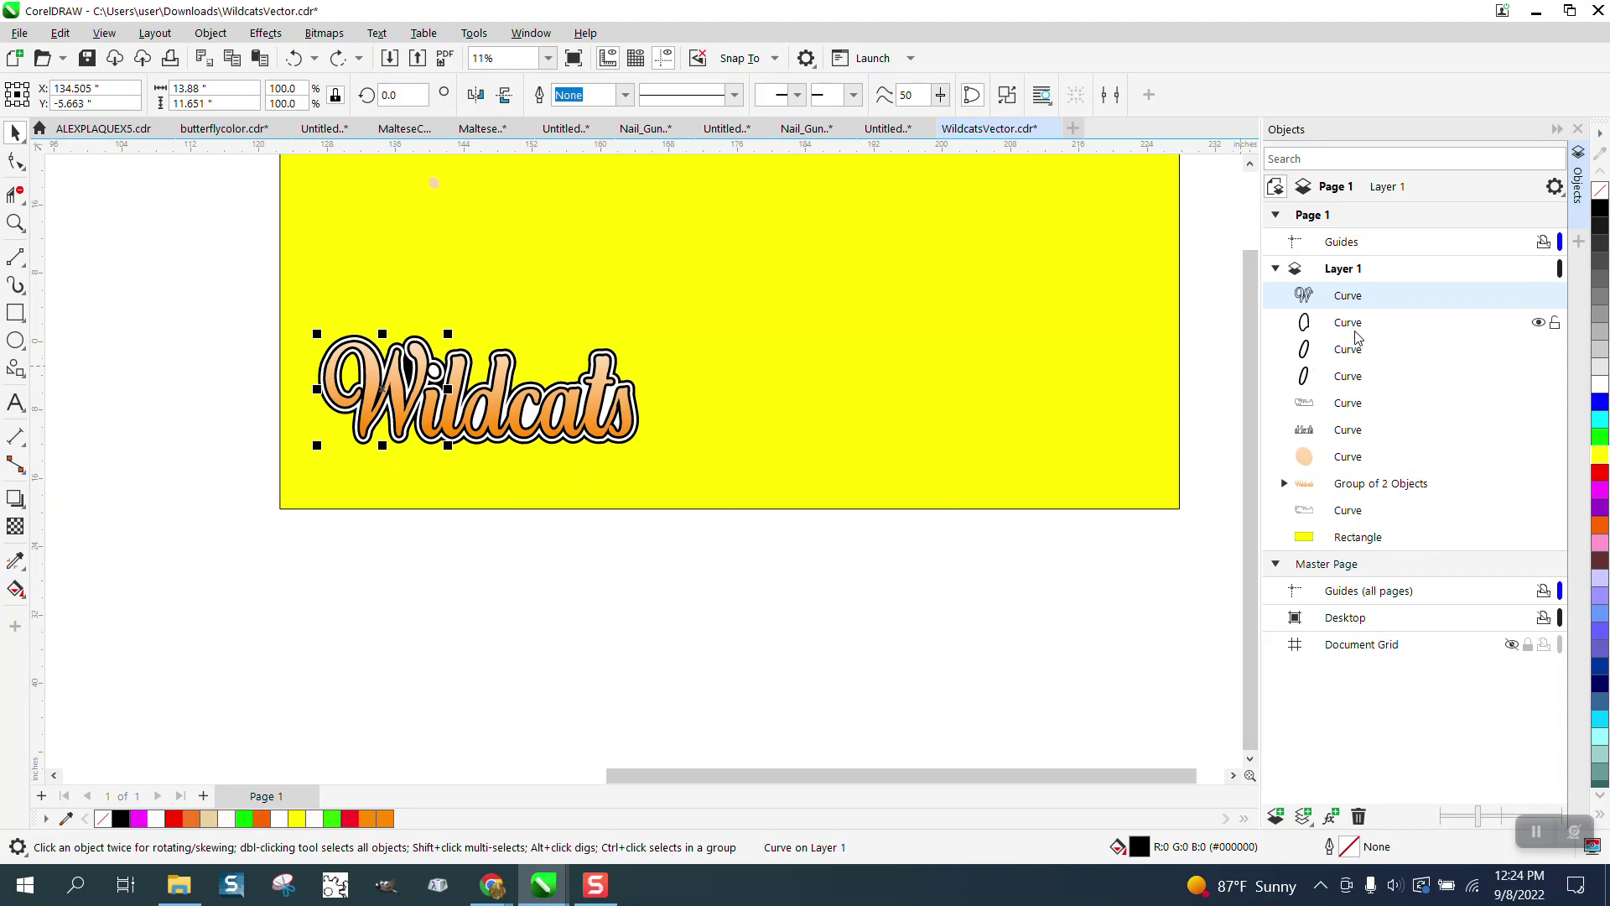
{"action": "left_click", "coordinate": [1355, 540]}
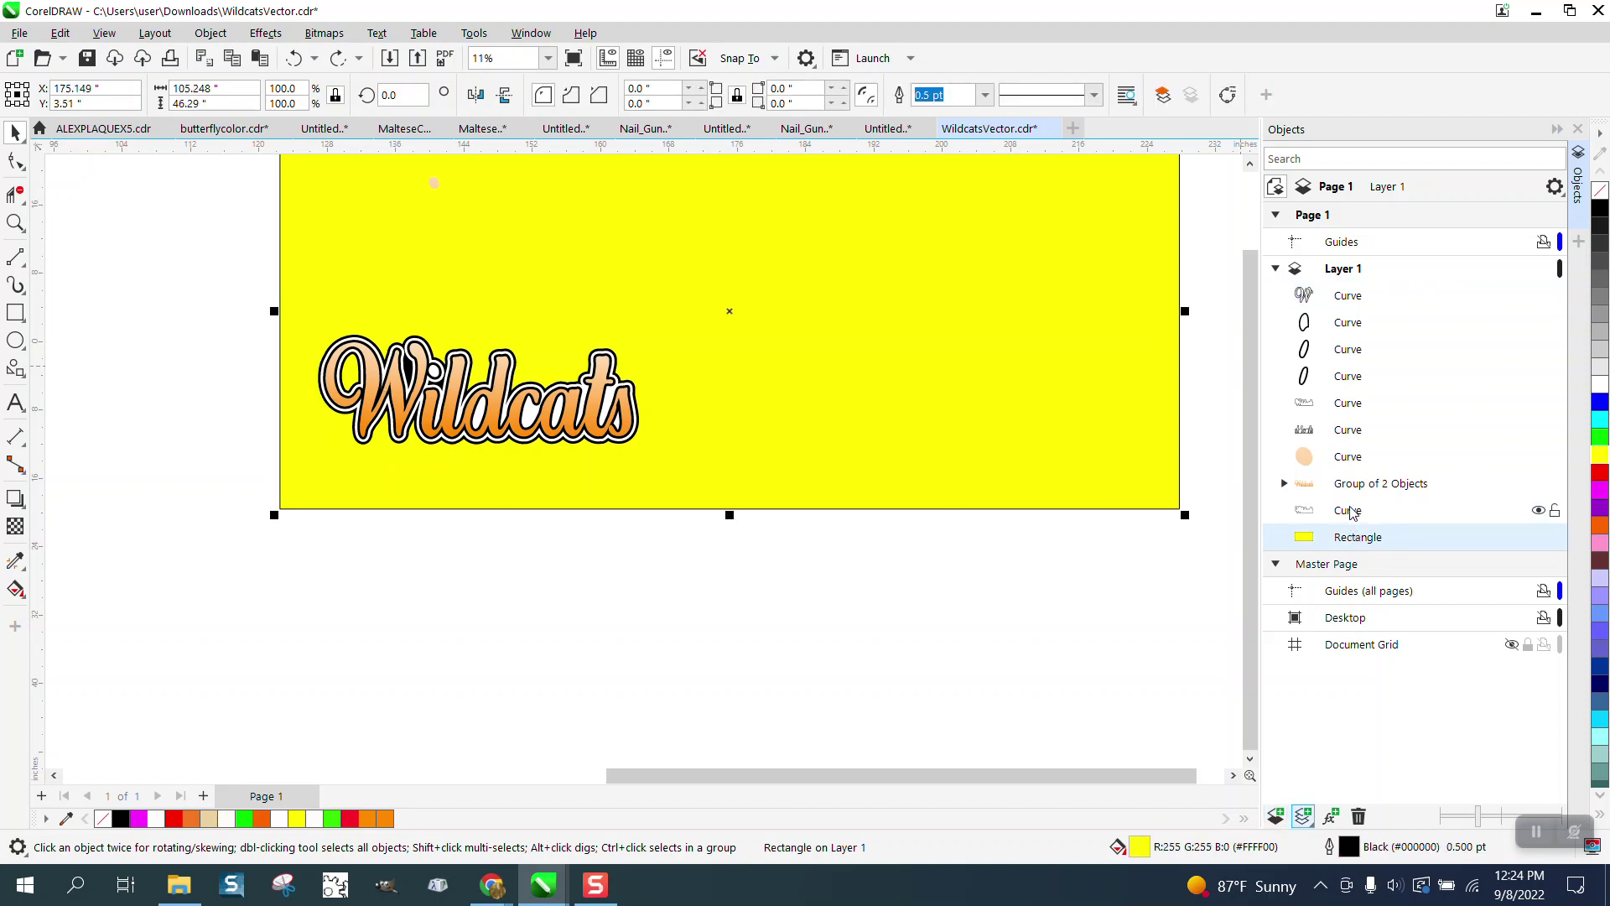
{"action": "left_click", "coordinate": [1350, 511]}
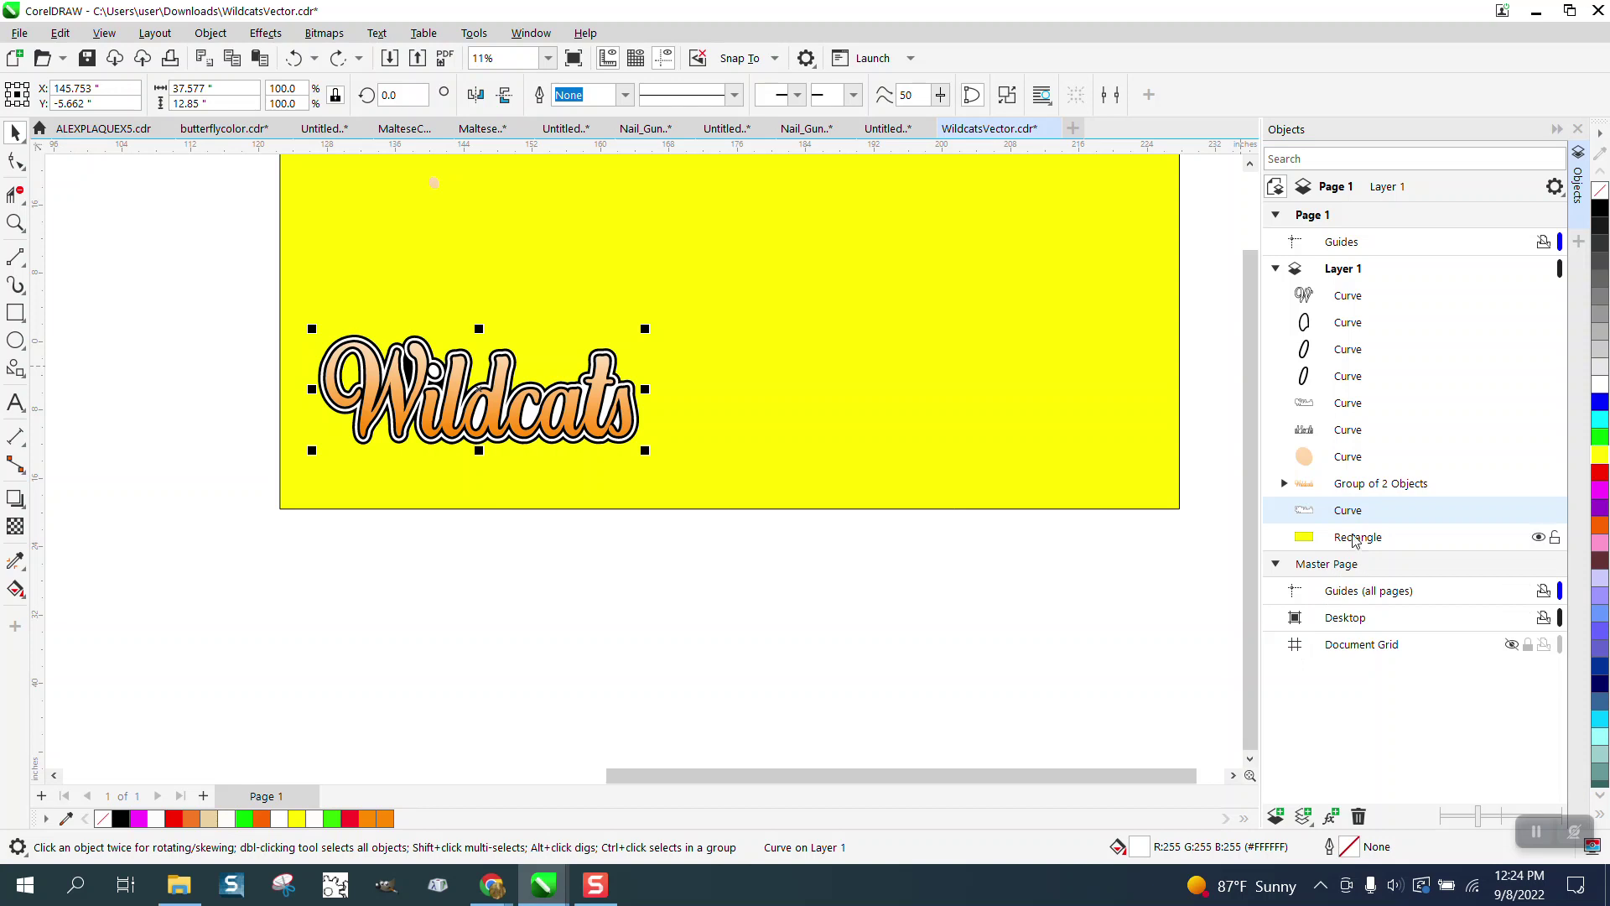
{"action": "left_click", "coordinate": [1358, 485]}
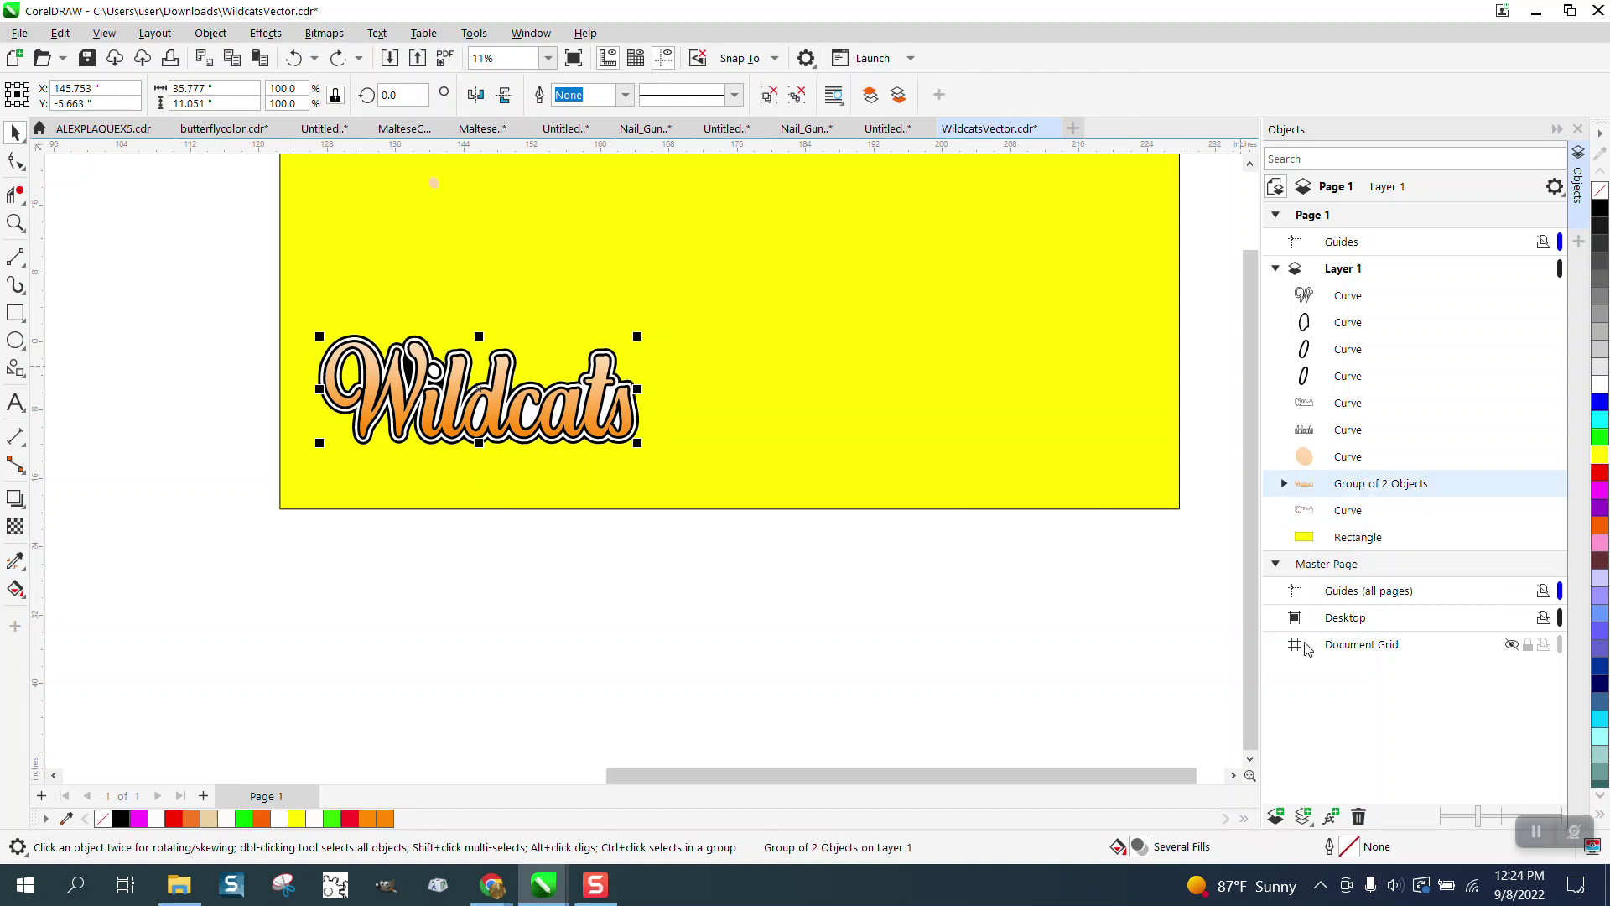
{"action": "left_click", "coordinate": [1345, 458]}
{"action": "left_click", "coordinate": [1356, 429]}
{"action": "left_click", "coordinate": [1356, 404]}
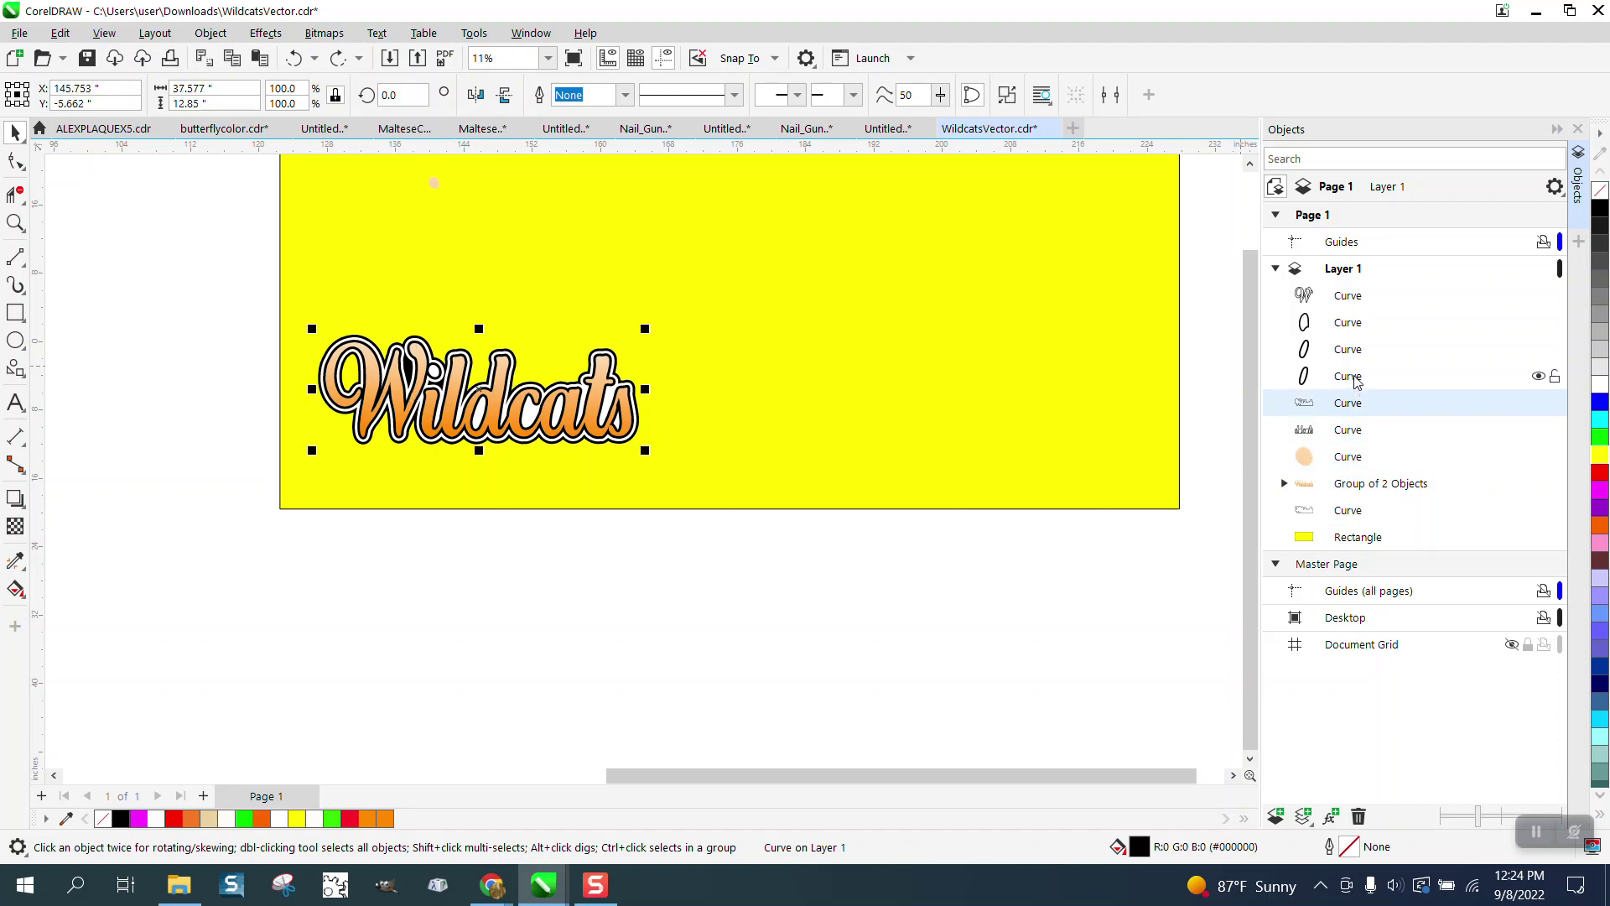
{"action": "left_click", "coordinate": [1358, 376]}
{"action": "left_click", "coordinate": [1357, 349]}
{"action": "left_click", "coordinate": [1357, 324]}
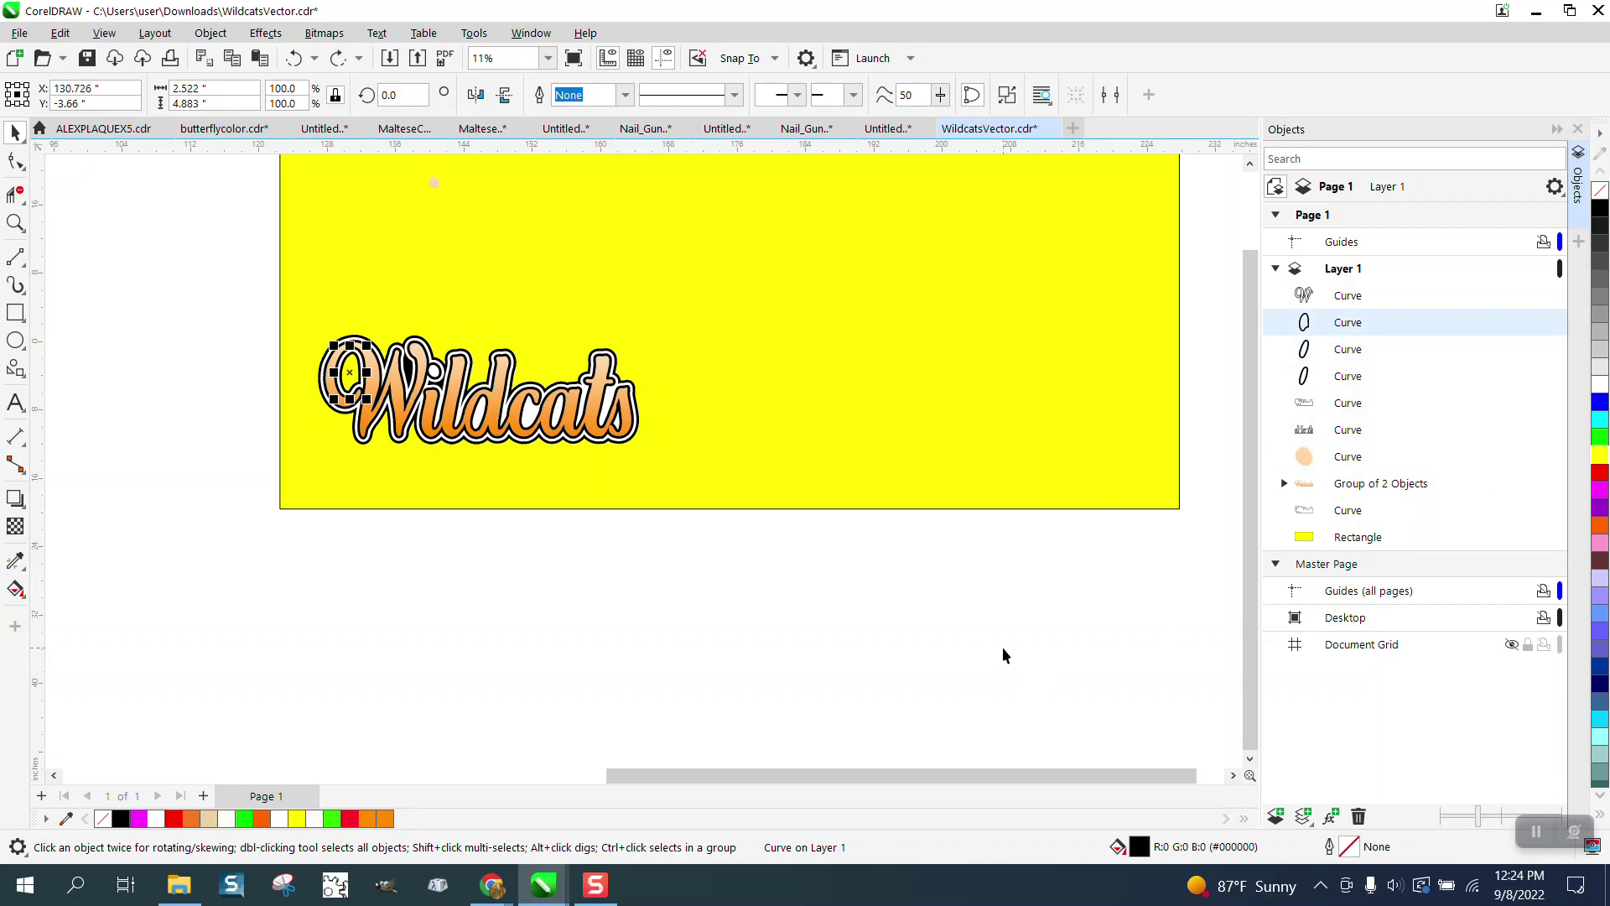
{"action": "left_click", "coordinate": [973, 662]}
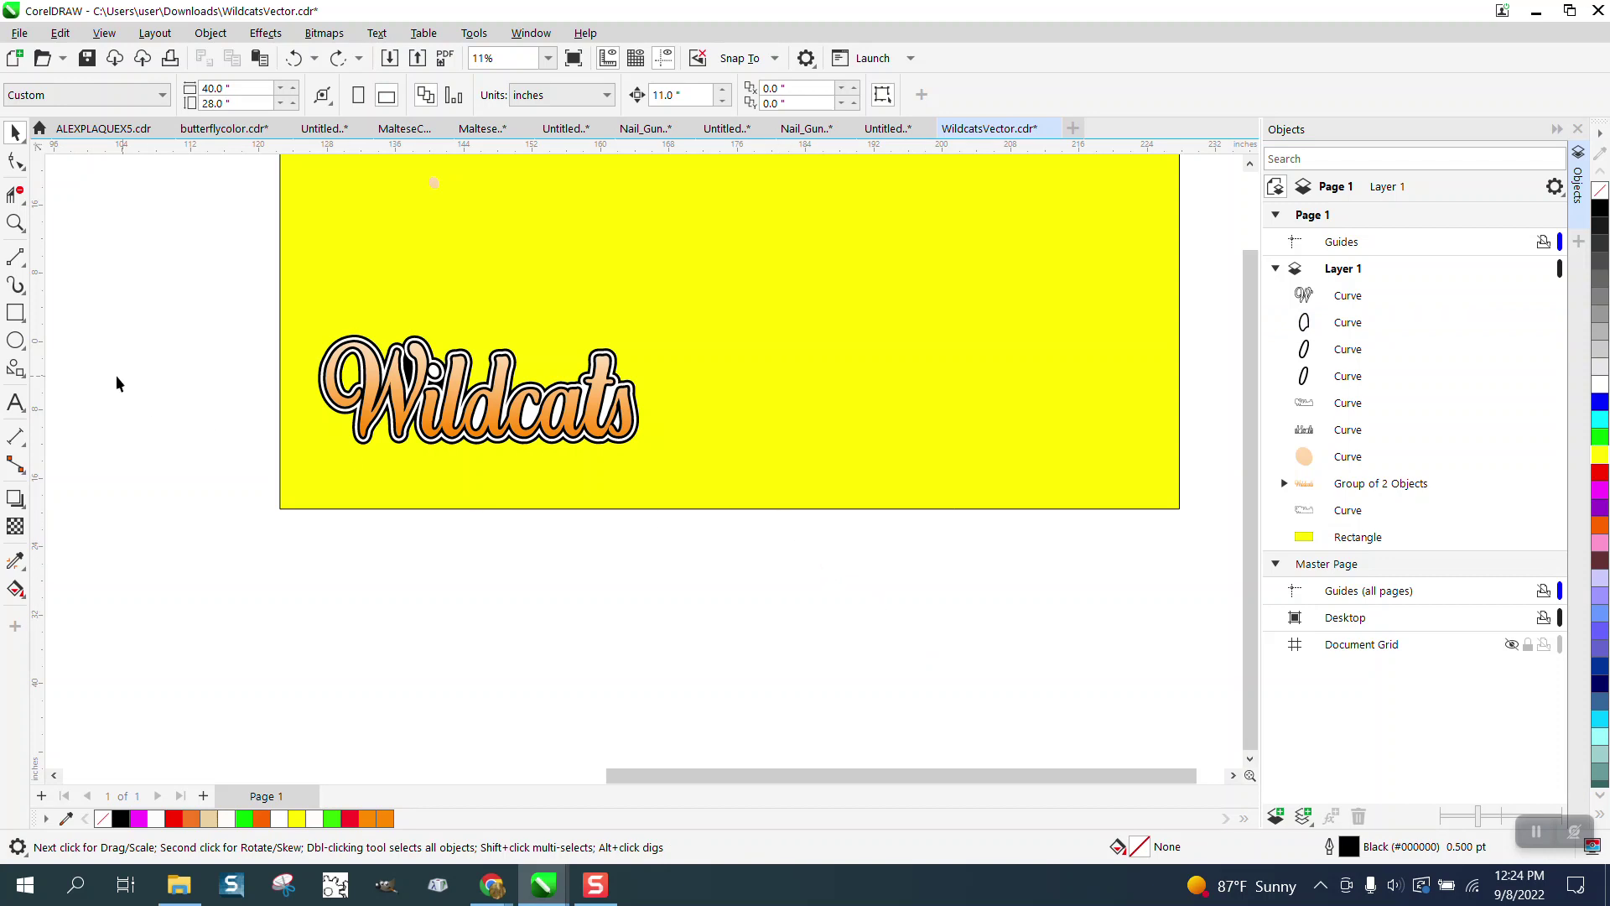
- Draw a rectangle about 43.6 by 17.5 inches around the Wildcats logo on the yellow background
{"action": "left_click", "coordinate": [15, 222]}
{"action": "left_click", "coordinate": [540, 476]}
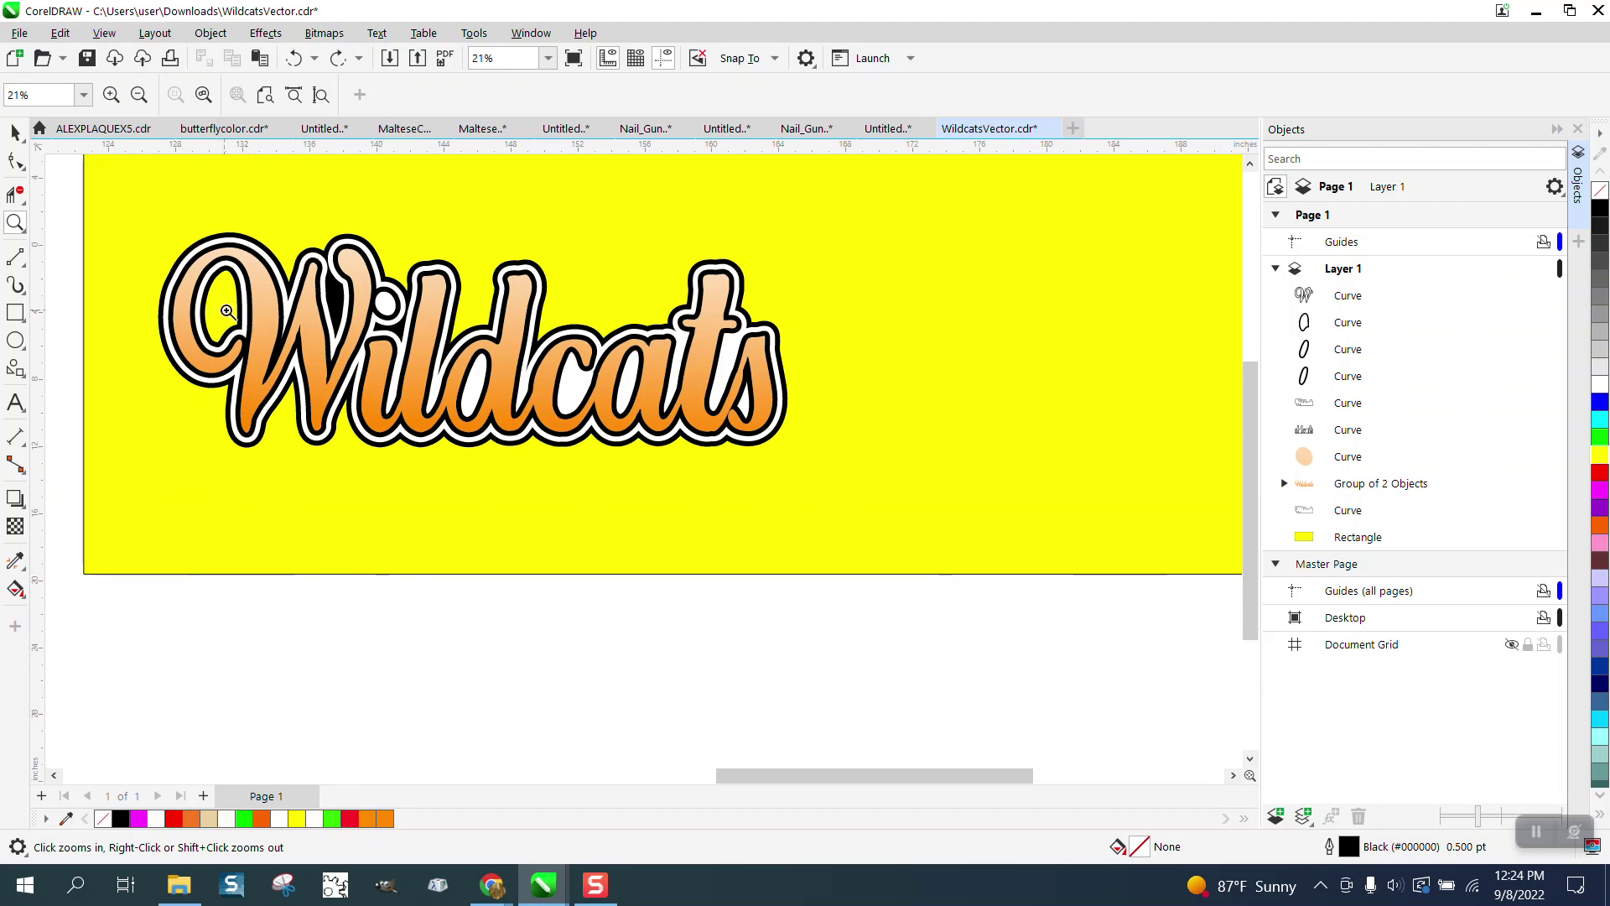
{"action": "right_click", "coordinate": [782, 429]}
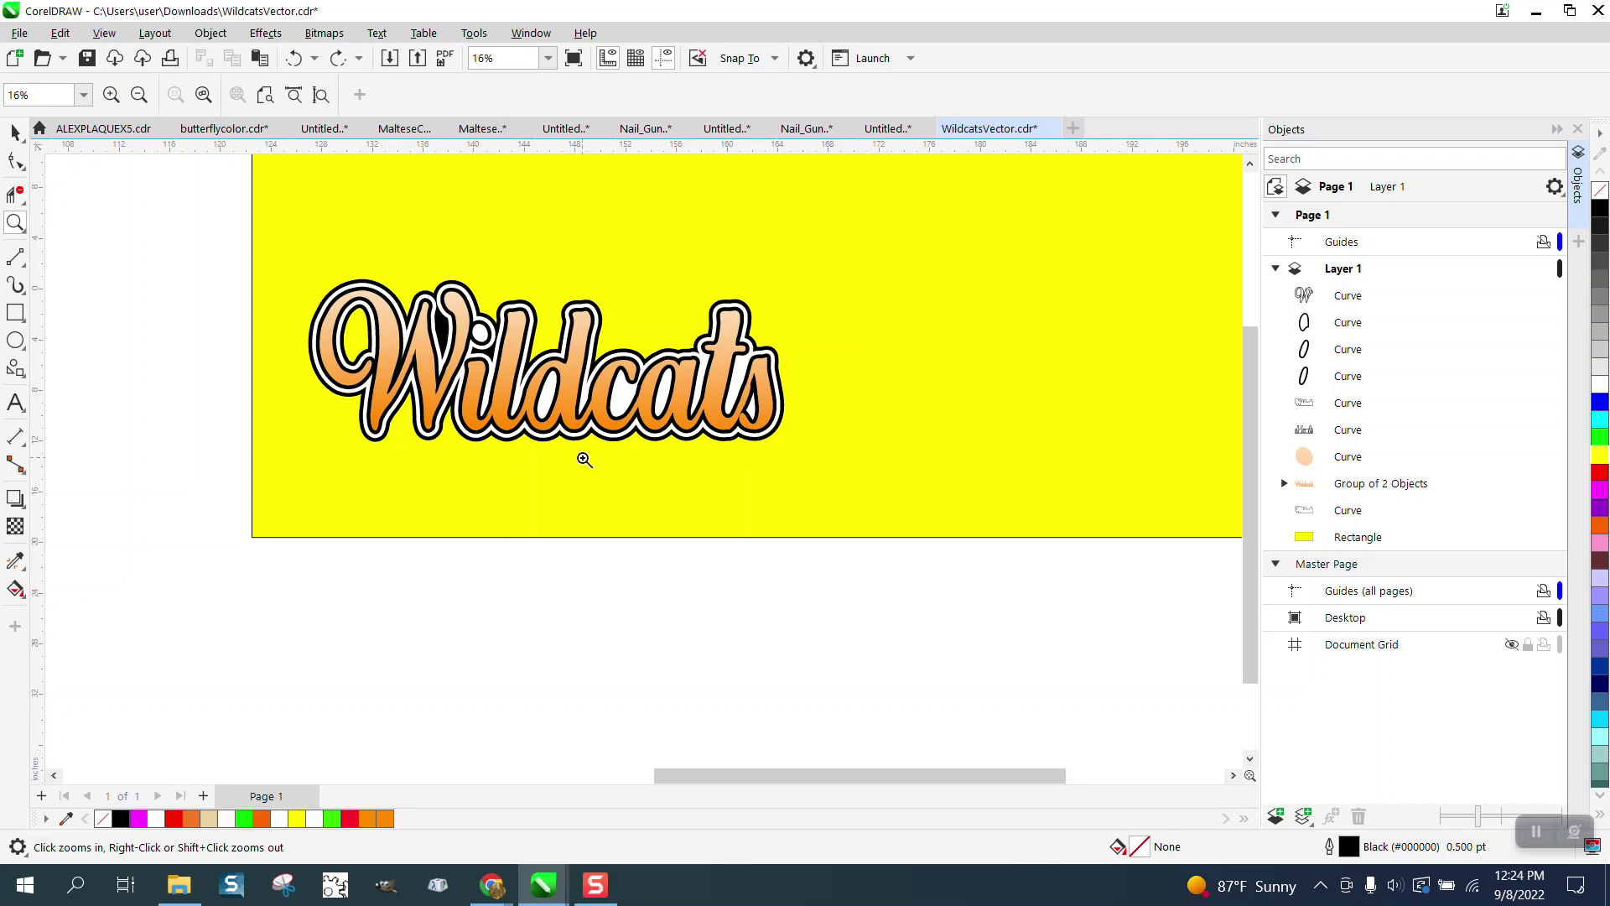
{"action": "left_click", "coordinate": [15, 310]}
{"action": "left_click_drag", "start_coordinate": [280, 260], "coordinate": [831, 481]}
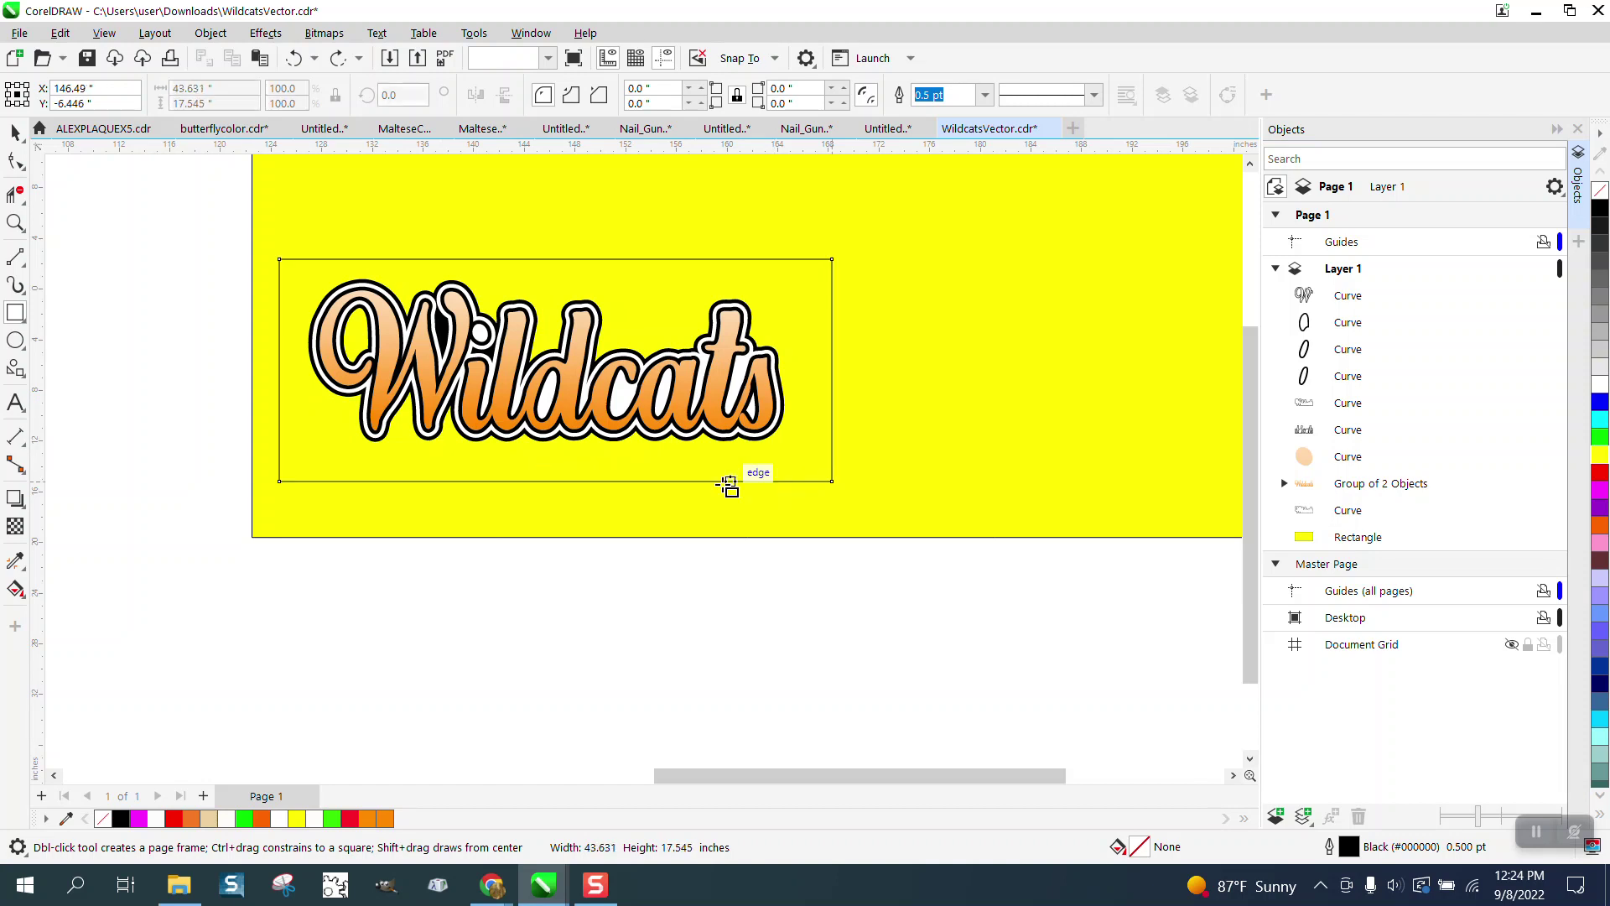
- Smart Fill the area between the rectangle and the Wildcats logo with blue and no outline
{"action": "left_click", "coordinate": [25, 596]}
{"action": "left_click", "coordinate": [82, 611]}
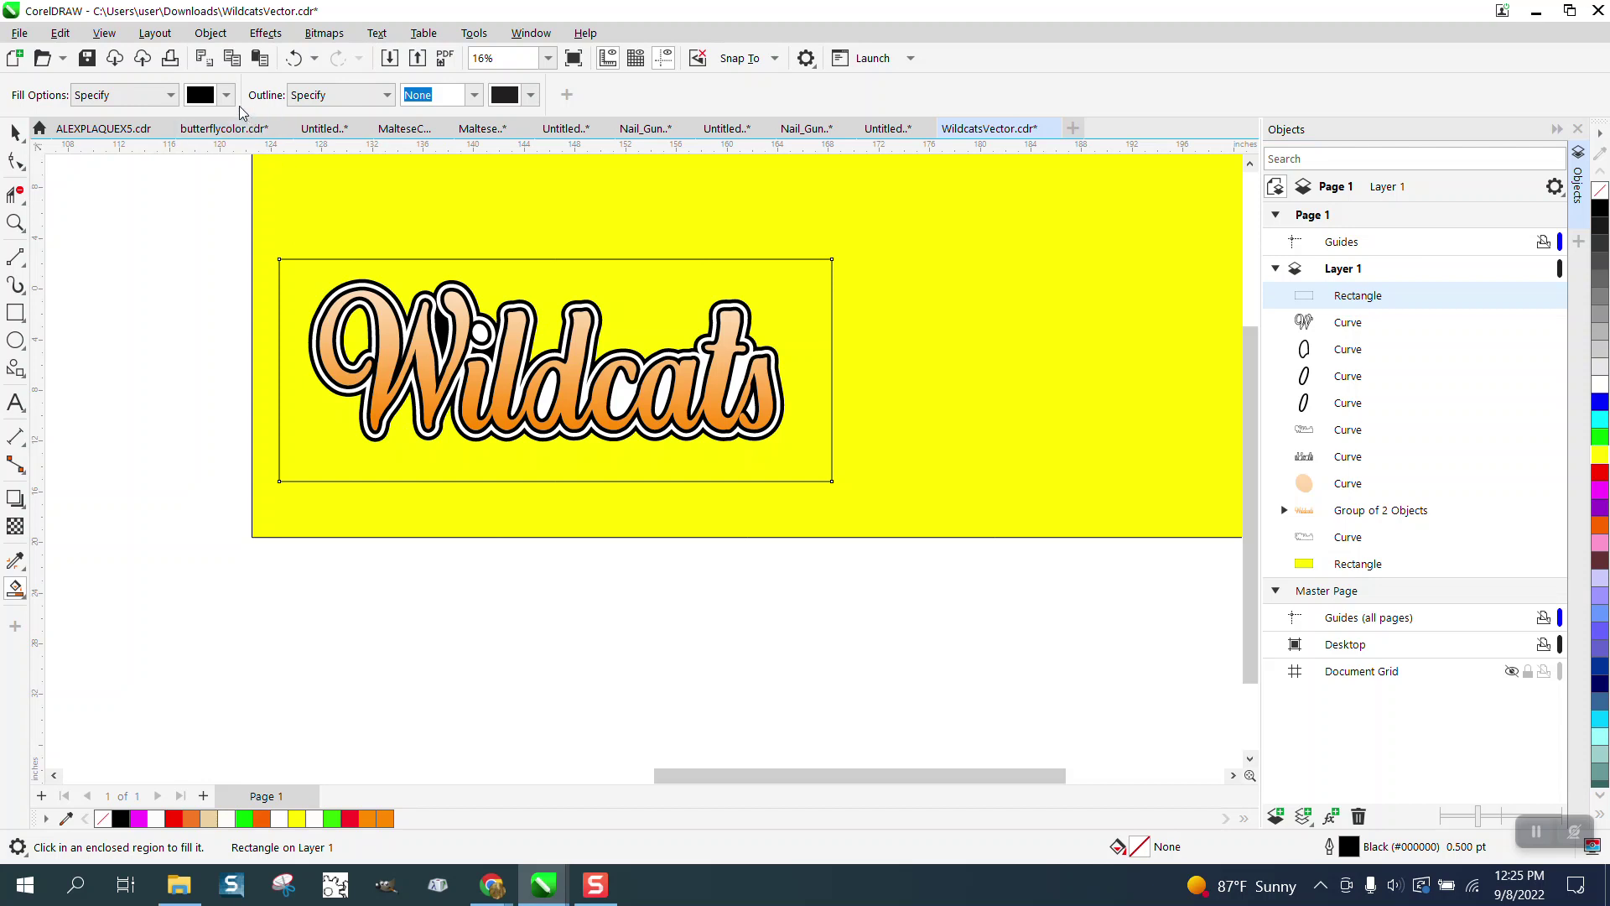
{"action": "left_click", "coordinate": [226, 94]}
{"action": "left_click", "coordinate": [286, 218]}
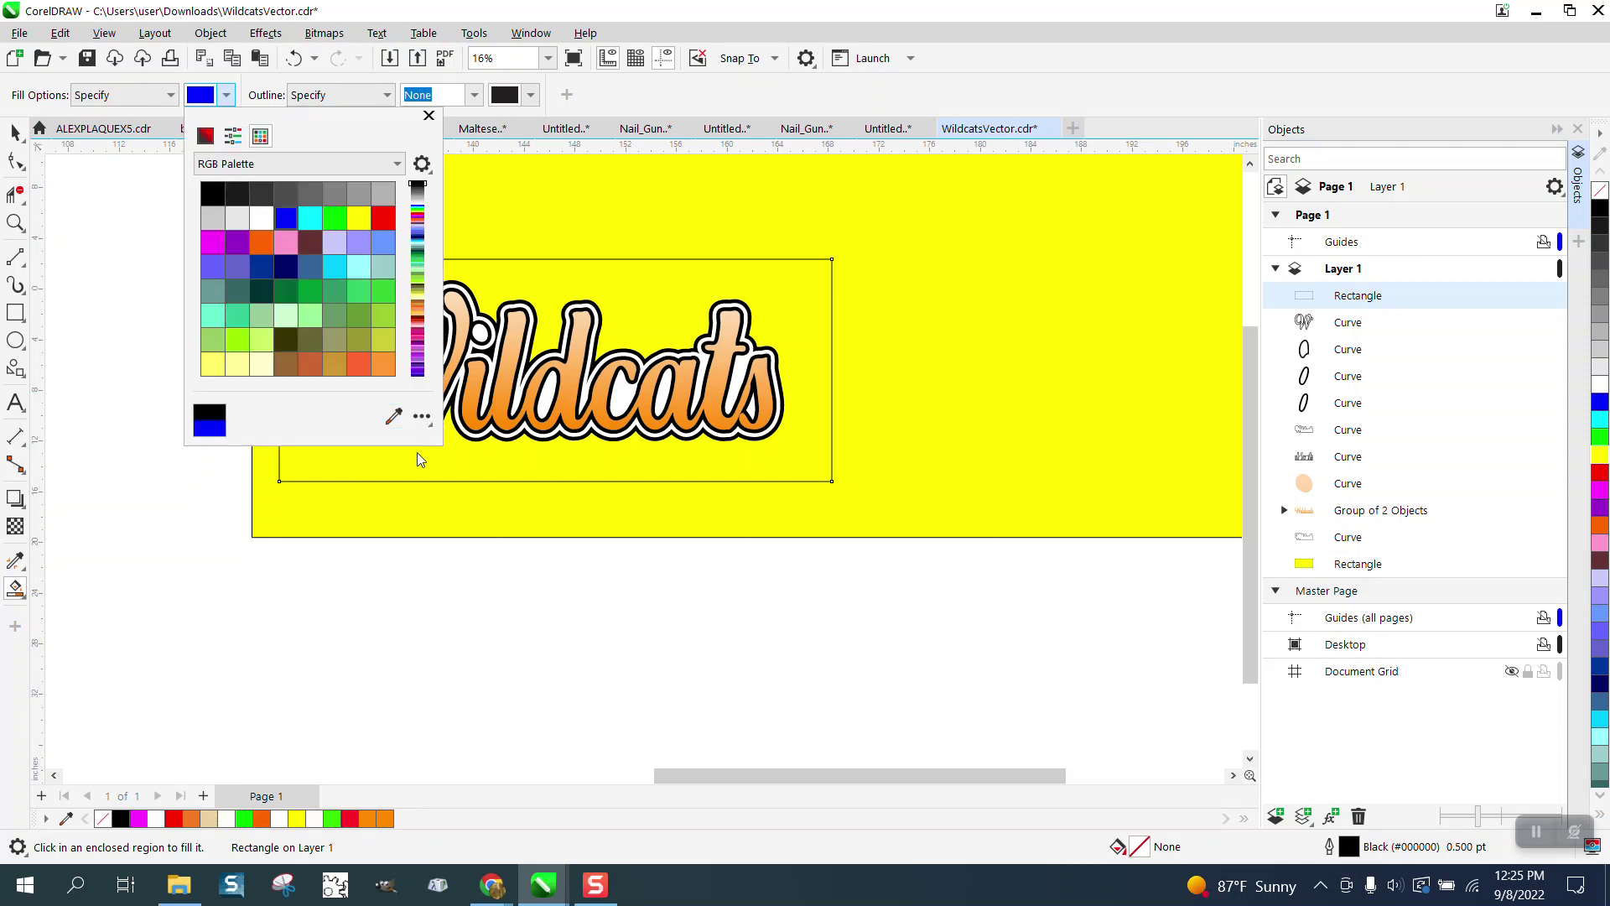
{"action": "left_click", "coordinate": [446, 457]}
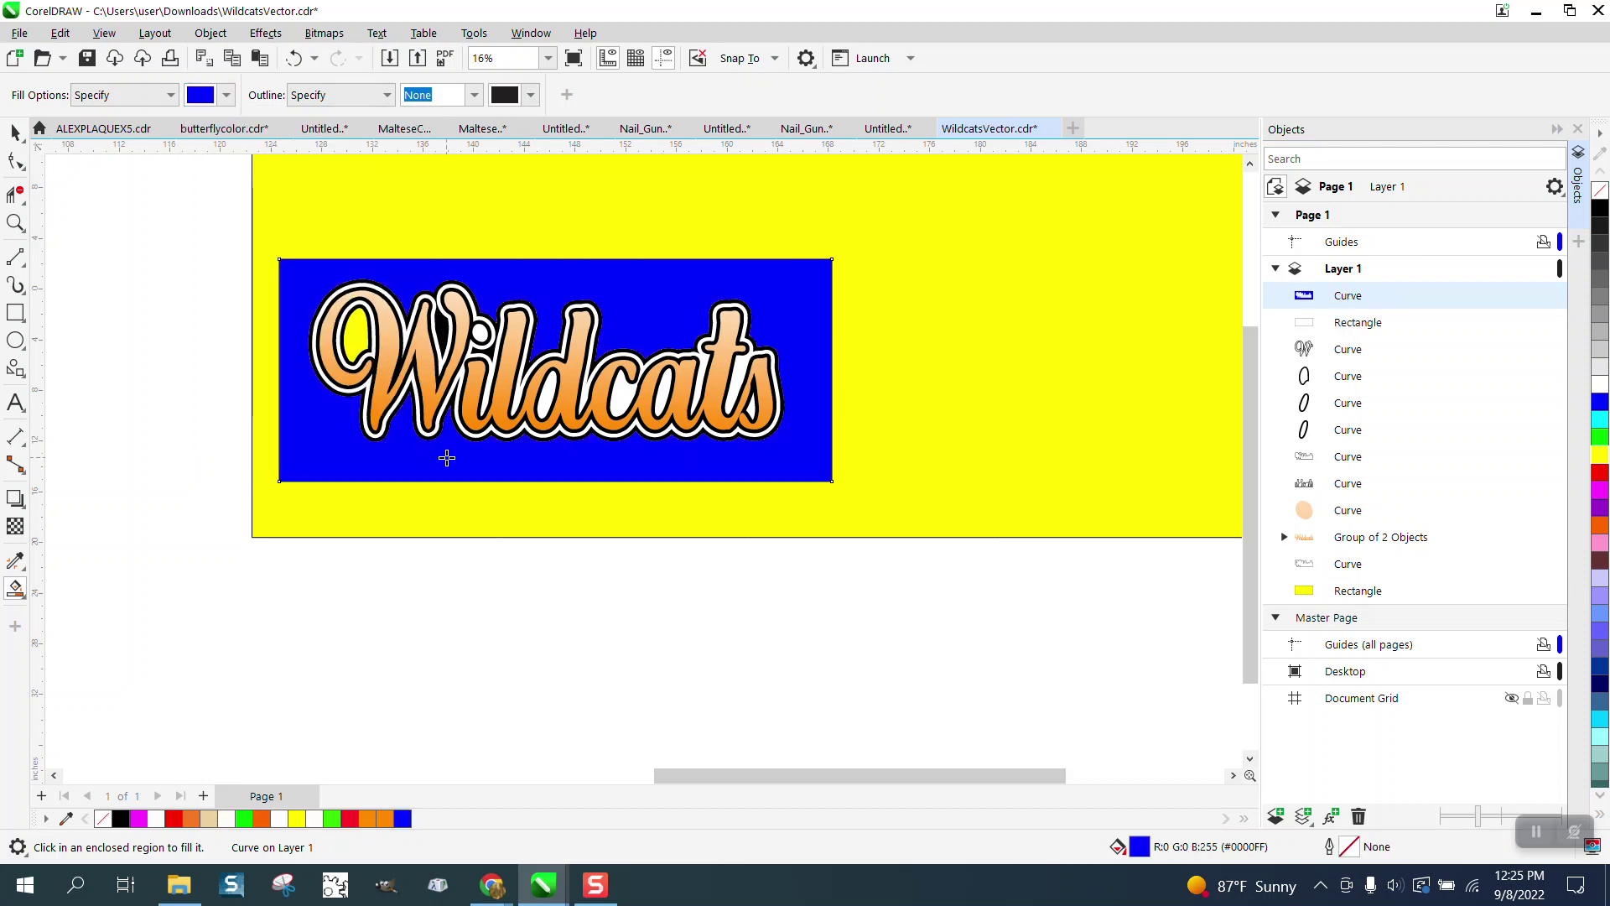
- Move the blue filled shape 44 inches to the right, clear of the logo
{"action": "key", "text": "Right"}
{"action": "key", "text": "Right"}
{"action": "key", "text": "Right"}
{"action": "key", "text": "Right"}
{"action": "key", "text": "Right"}
{"action": "key", "text": "Right"}
{"action": "key", "text": "Right"}
{"action": "key", "text": "Right"}
{"action": "key", "text": "Right"}
{"action": "key", "text": "Right"}
{"action": "key", "text": "Right"}
{"action": "key", "text": "Right"}
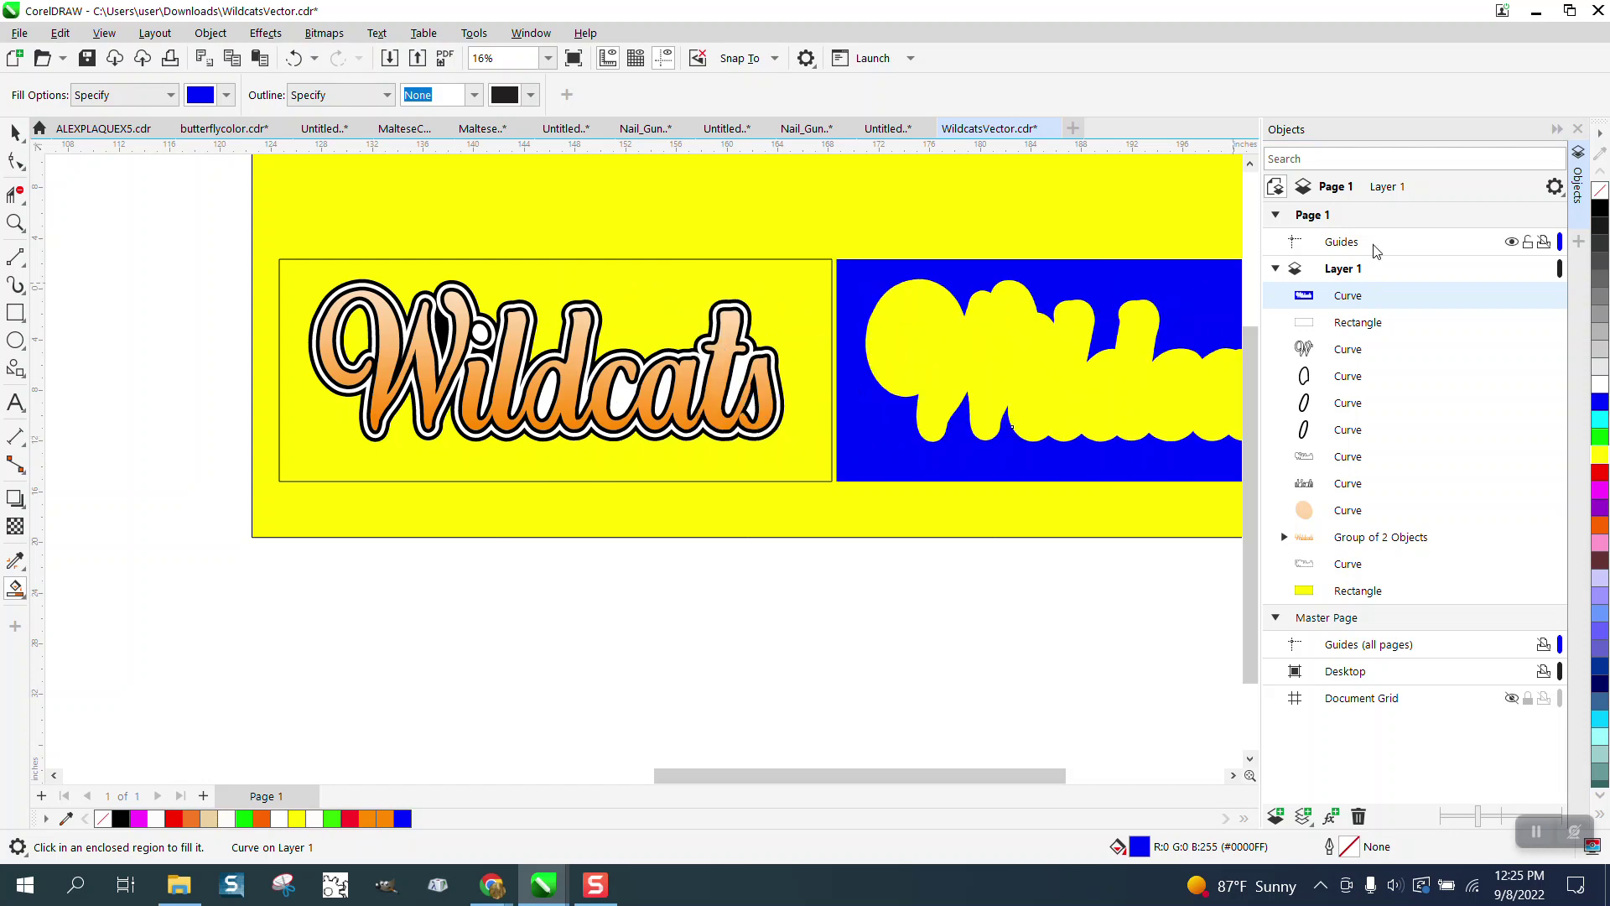
- Close the Objects docker, remove the blue shape's fill and give it a red outline
{"action": "left_click", "coordinate": [1578, 181]}
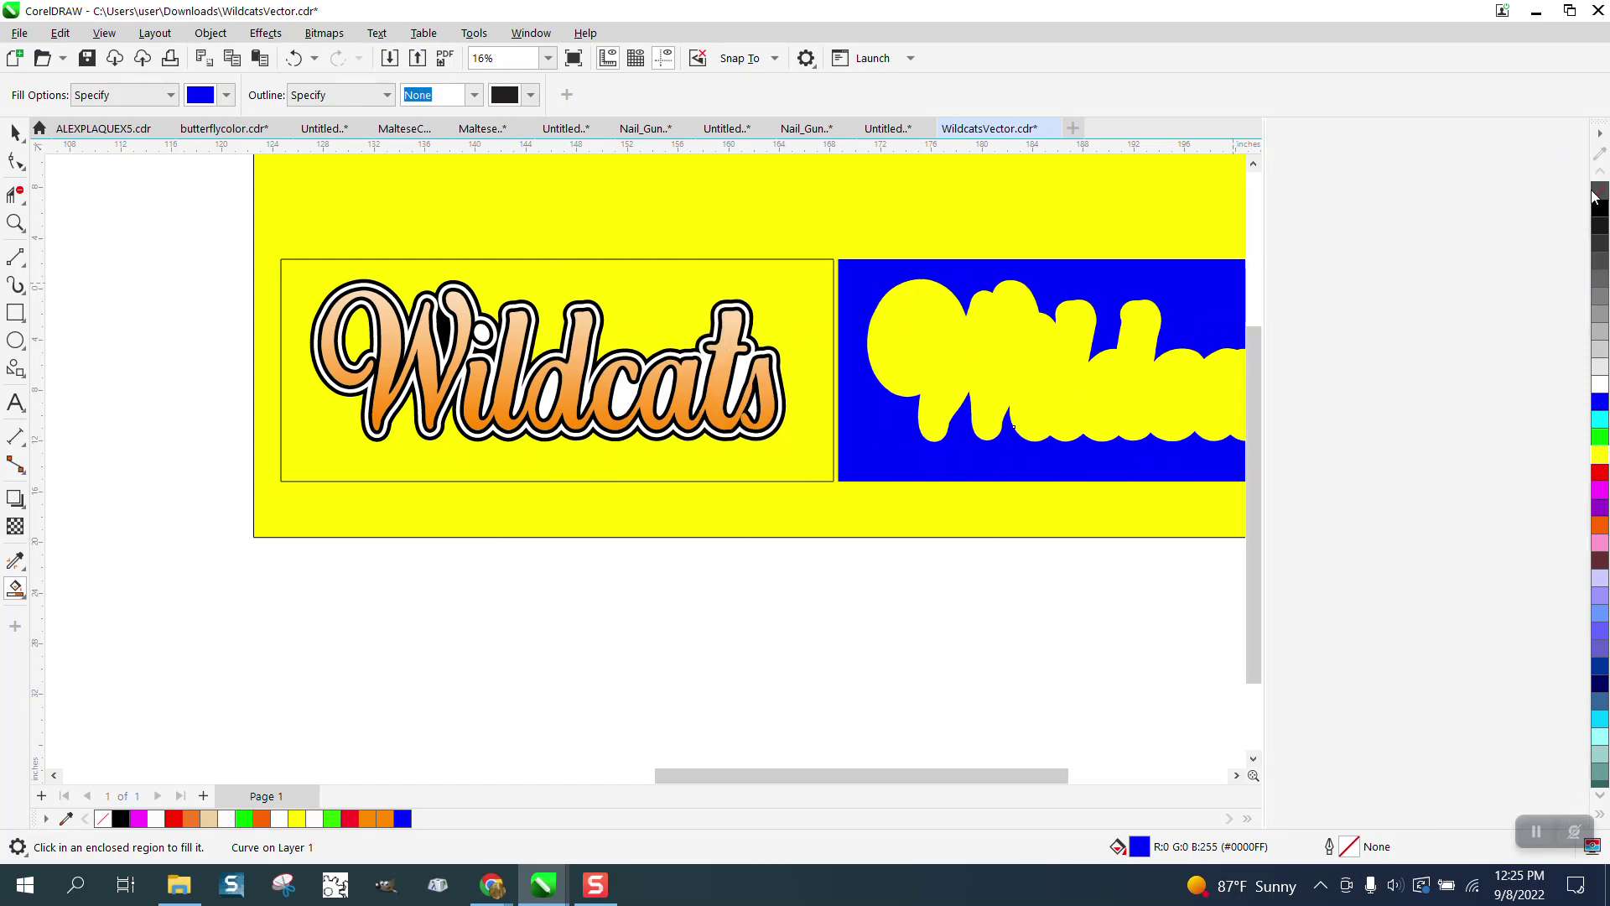
{"action": "left_click", "coordinate": [1597, 191]}
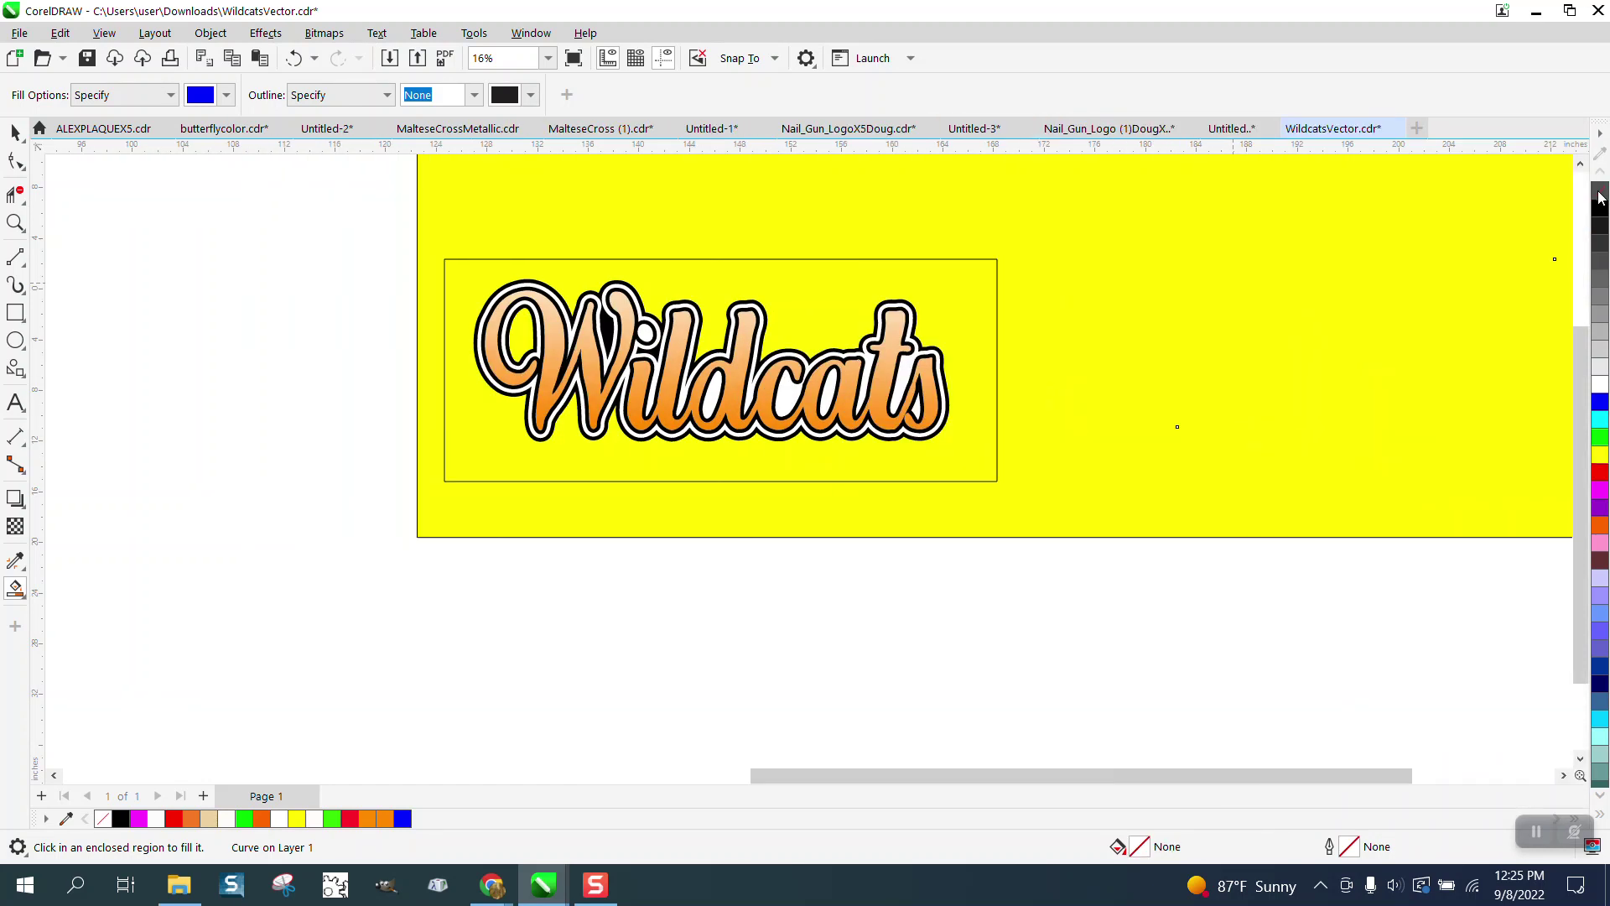
{"action": "right_click", "coordinate": [1600, 473]}
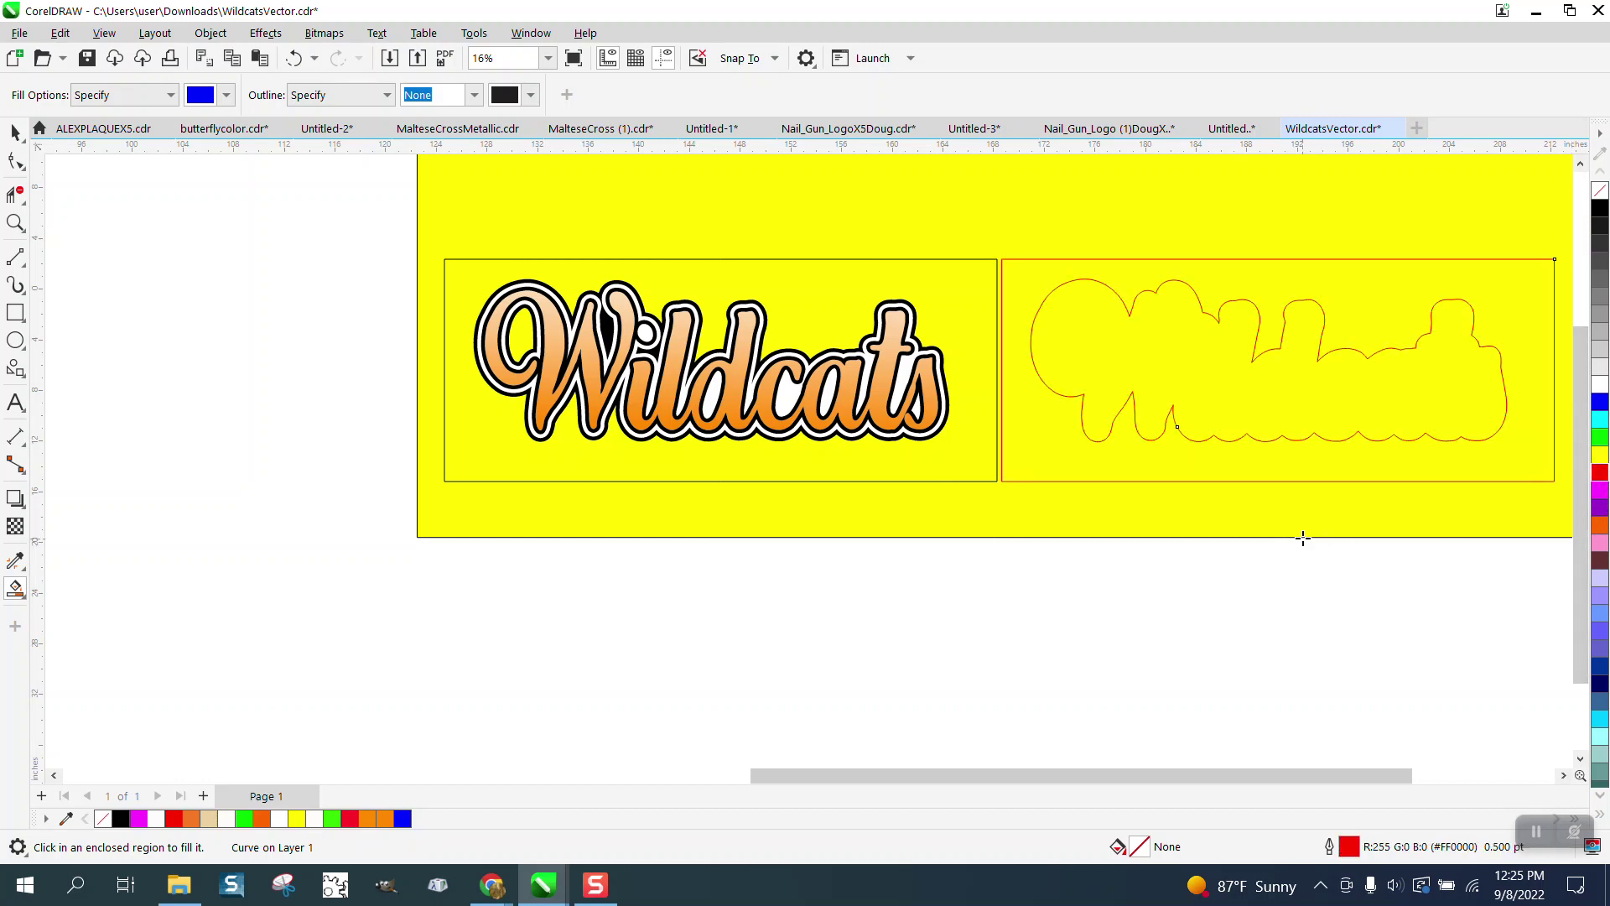
- Break the red-outlined curve apart and delete its outer rectangle, keeping the logo silhouette
{"action": "left_click", "coordinate": [210, 32]}
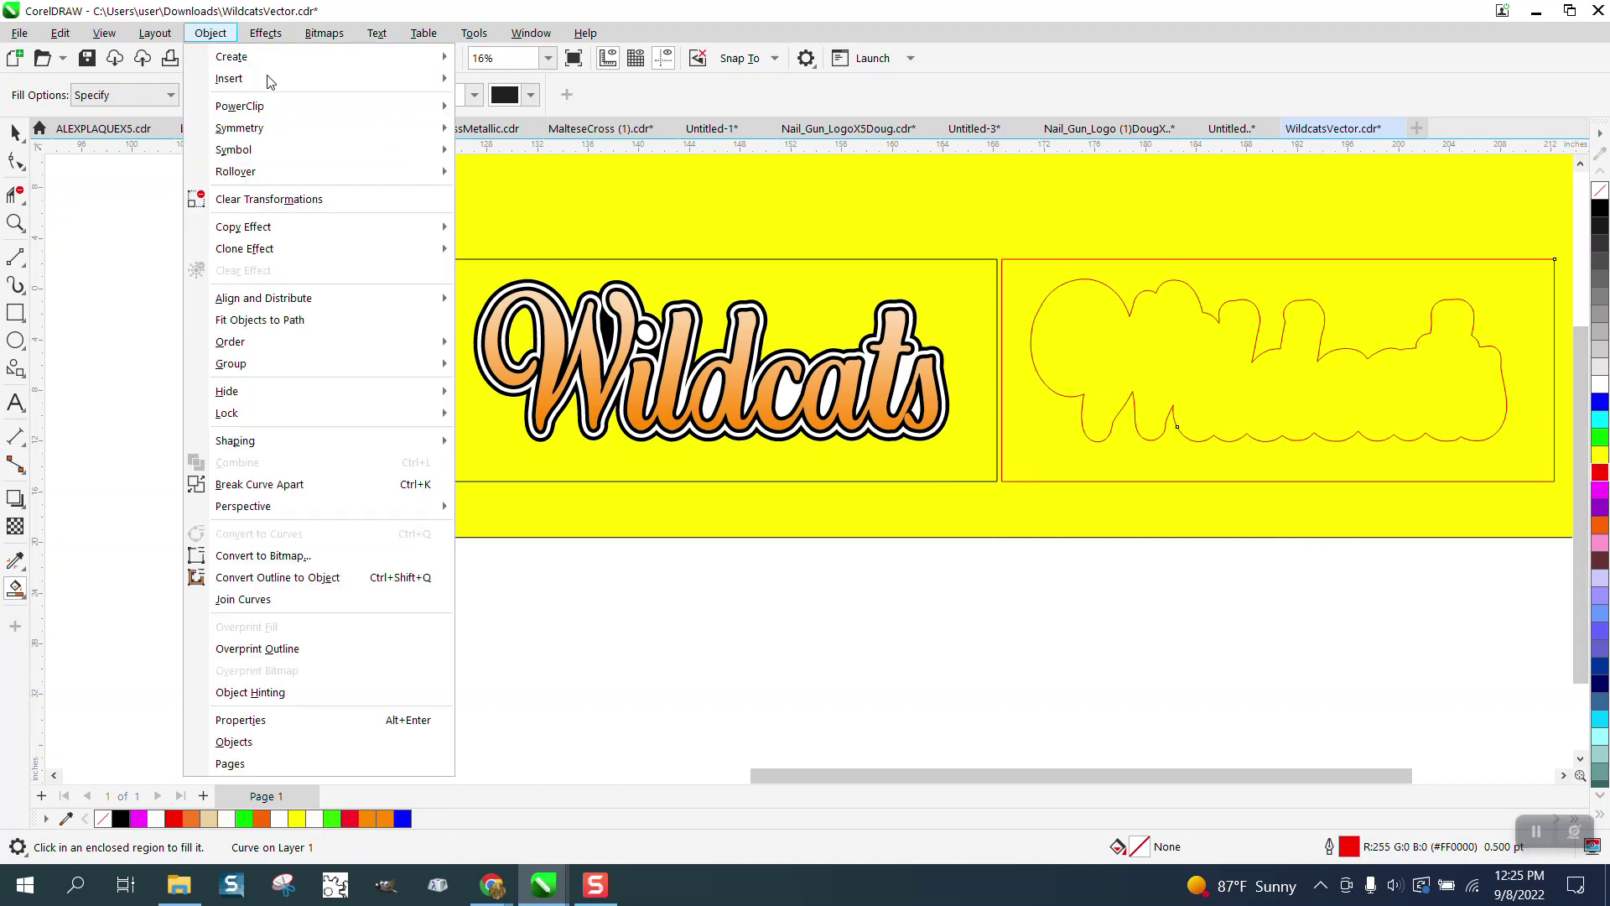
{"action": "left_click", "coordinate": [332, 484]}
{"action": "key", "text": "space"}
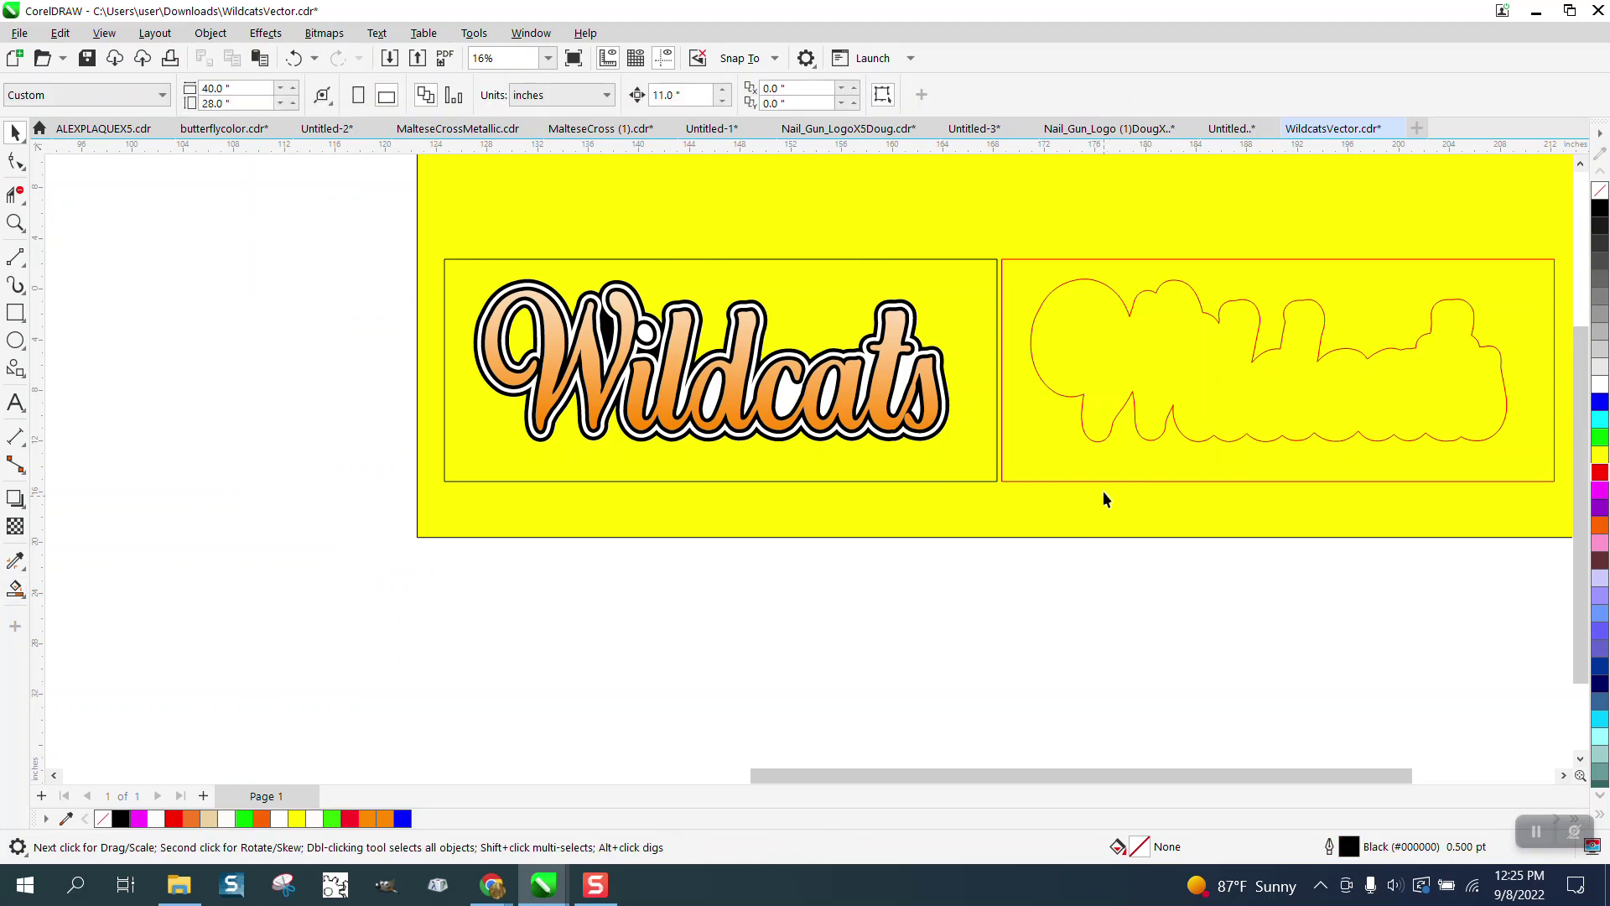
{"action": "left_click", "coordinate": [1105, 482]}
{"action": "key", "text": "Delete"}
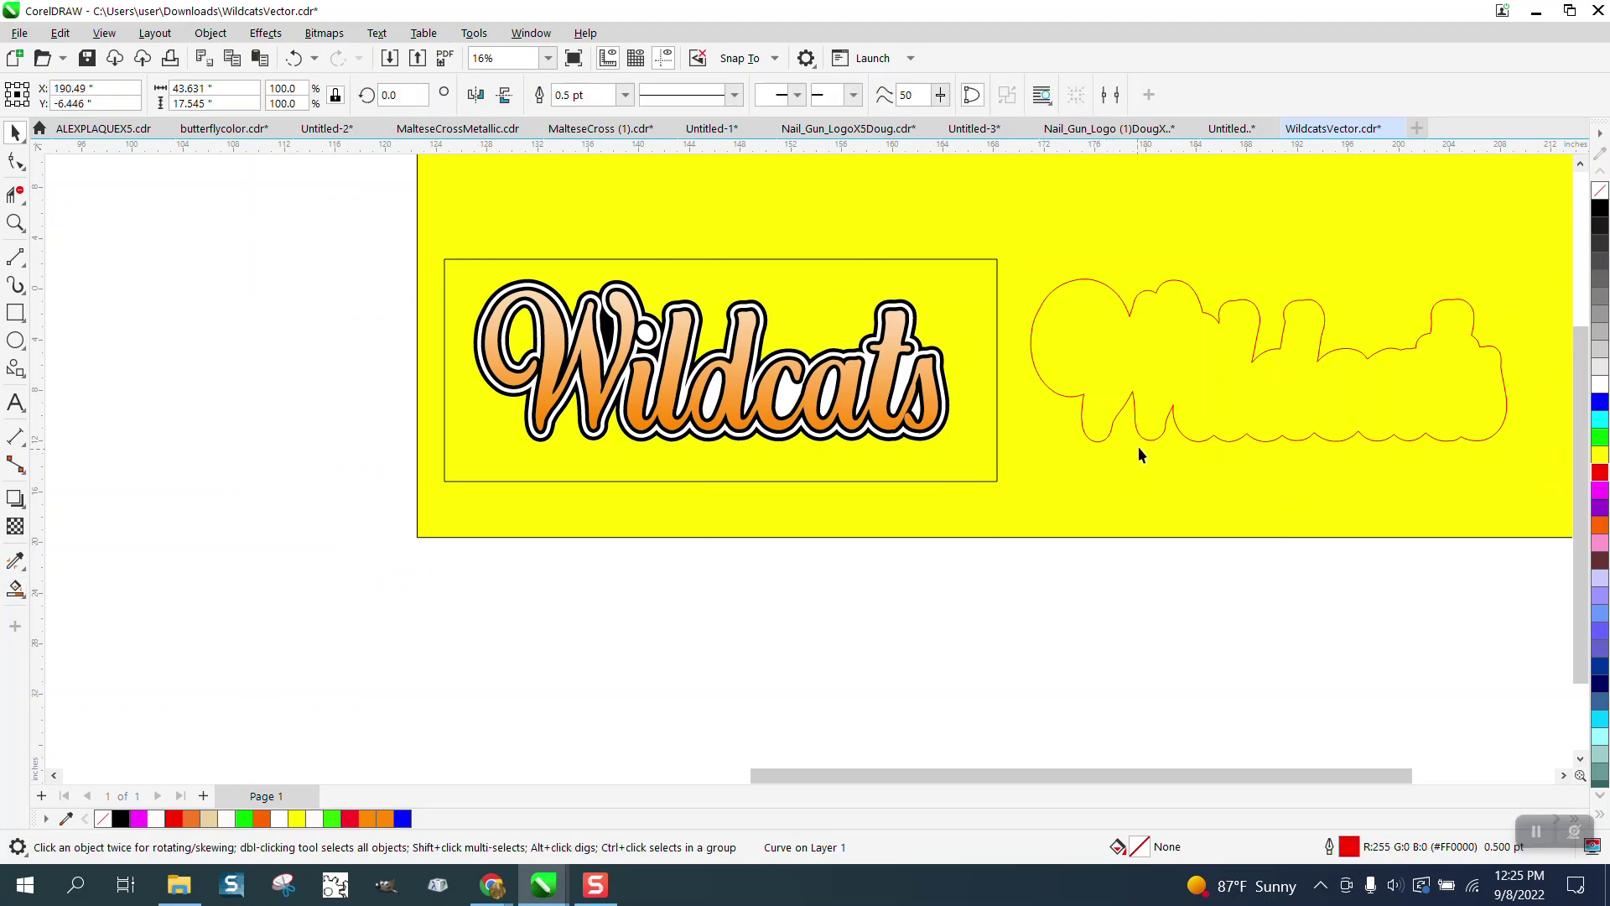
- Test the red silhouette's fit by moving it 44 inches left over the logo, and return it to the logo's right
{"action": "left_click", "coordinate": [1161, 429]}
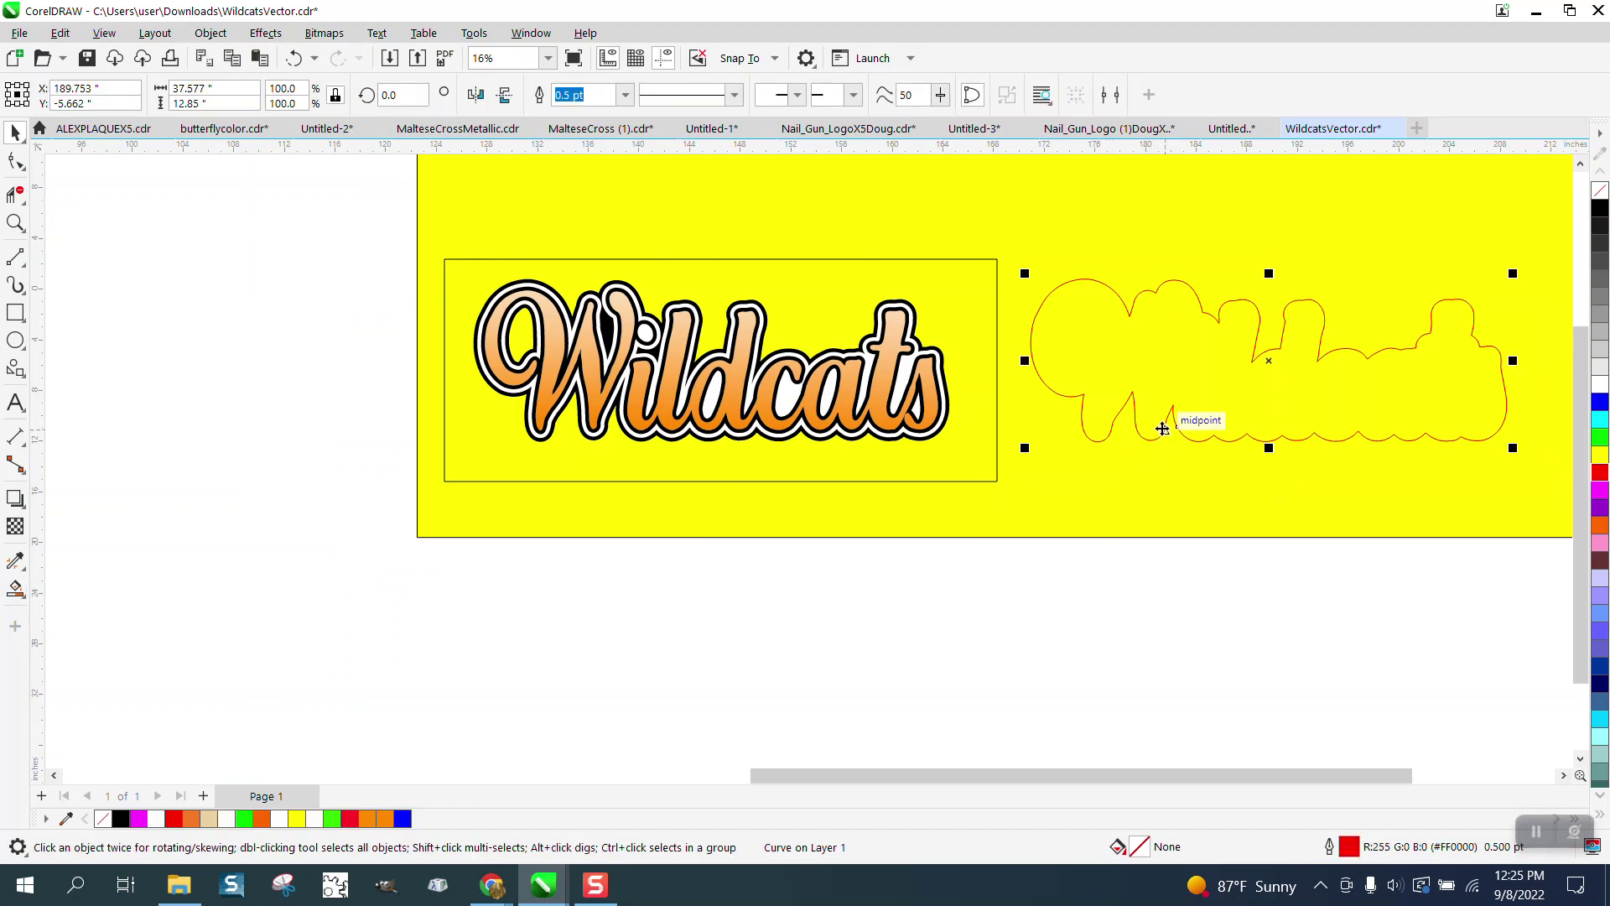
{"action": "key", "text": "Left"}
{"action": "key", "text": "Left"}
{"action": "key", "text": "Left"}
{"action": "key", "text": "Left"}
{"action": "key", "text": "Left"}
{"action": "key", "text": "Left"}
{"action": "key", "text": "Left"}
{"action": "key", "text": "Left"}
{"action": "key", "text": "Left"}
{"action": "key", "text": "Left"}
{"action": "key", "text": "Left"}
{"action": "key", "text": "Left"}
{"action": "key", "text": "Left"}
{"action": "key", "text": "Left"}
{"action": "key", "text": "Left"}
{"action": "key", "text": "Left"}
{"action": "key", "text": "Left"}
{"action": "key", "text": "Left"}
{"action": "key", "text": "Left"}
{"action": "key", "text": "Left"}
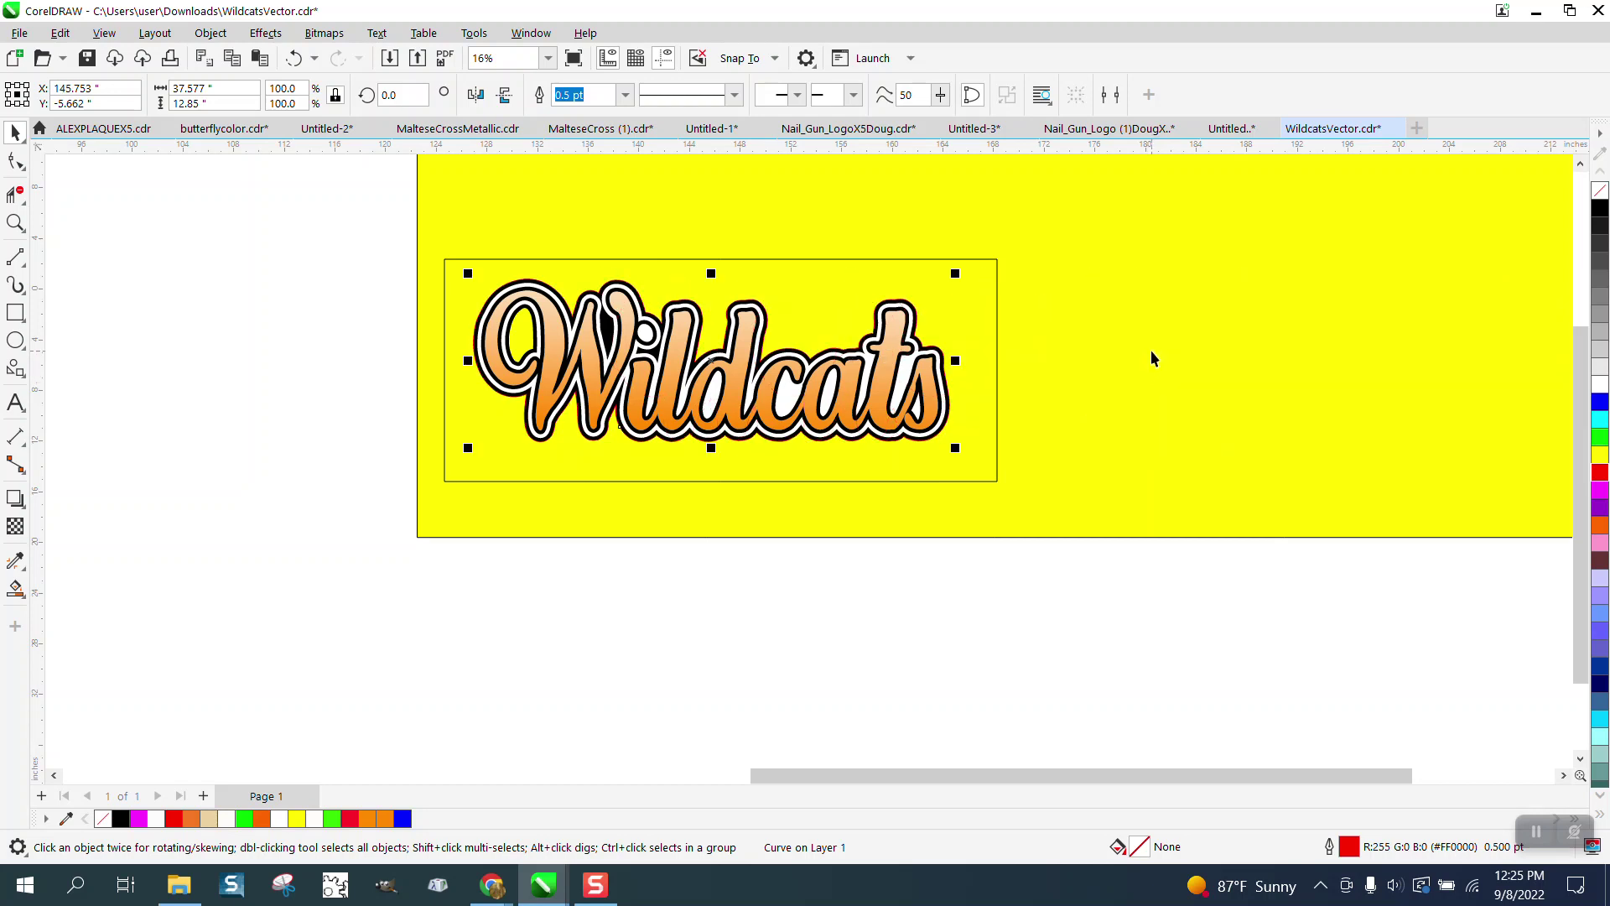
{"action": "key", "text": "Right"}
{"action": "key", "text": "Right"}
{"action": "key", "text": "Right"}
{"action": "key", "text": "Right"}
{"action": "key", "text": "Right"}
{"action": "key", "text": "Right"}
{"action": "key", "text": "Right"}
{"action": "key", "text": "Right"}
{"action": "key", "text": "Right"}
{"action": "key", "text": "Right"}
{"action": "key", "text": "Right"}
{"action": "key", "text": "Right"}
{"action": "key", "text": "Right"}
{"action": "key", "text": "Right"}
{"action": "key", "text": "Right"}
{"action": "key", "text": "Right"}
{"action": "key", "text": "Right"}
{"action": "key", "text": "Right"}
{"action": "key", "text": "Right"}
{"action": "key", "text": "Right"}
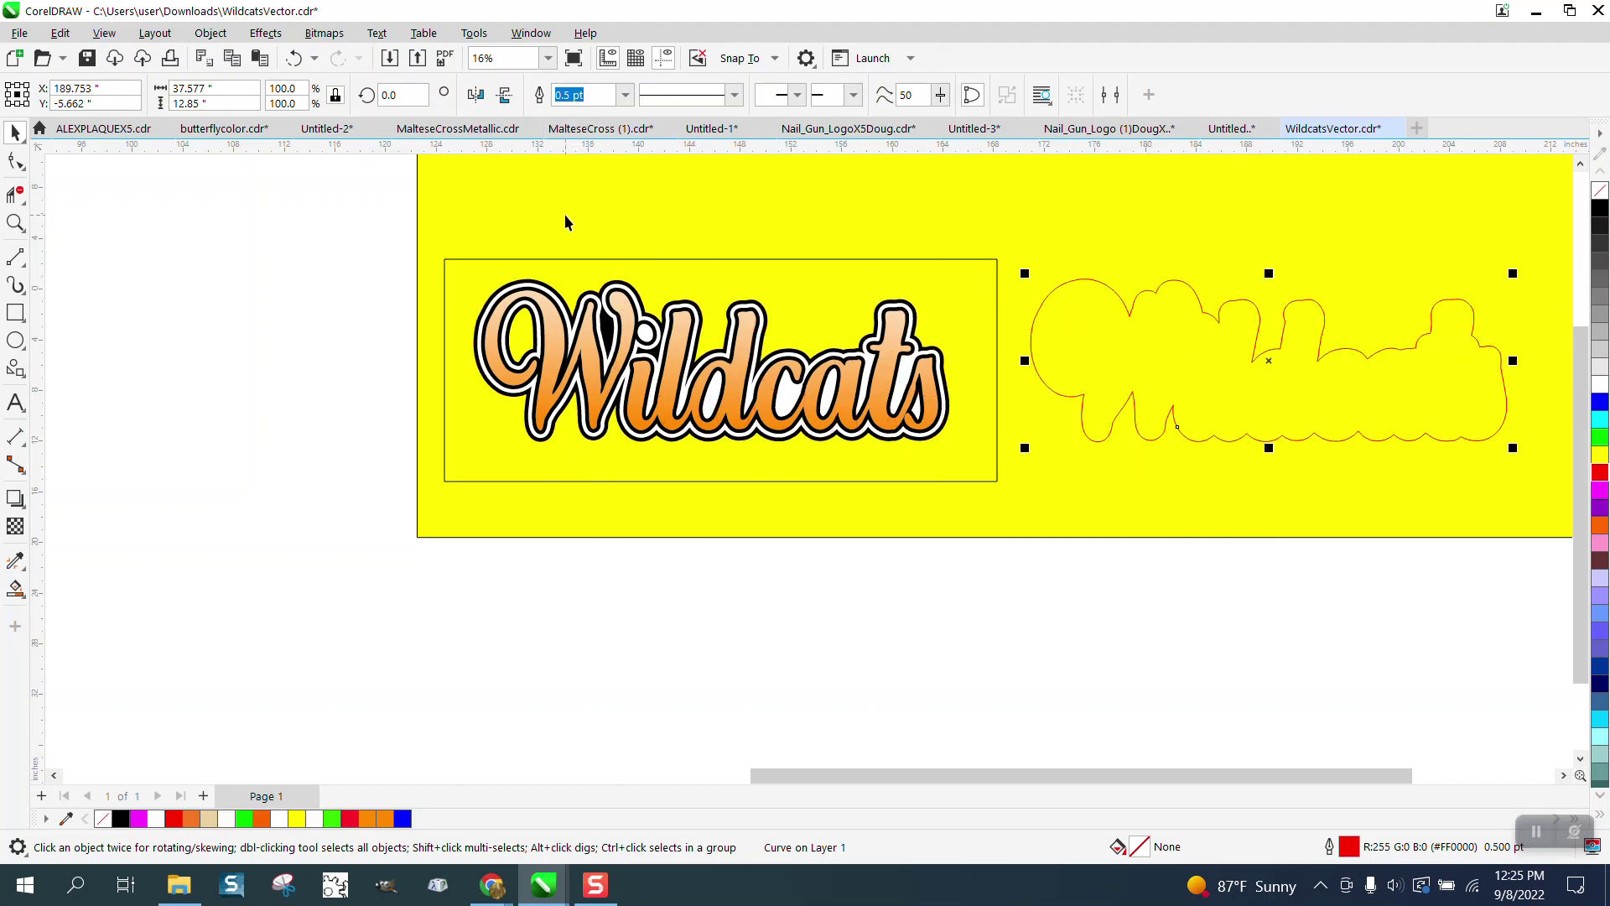
- Apply a one-step outside contour with a 0.3 inch offset to the red silhouette
{"action": "left_click", "coordinate": [266, 33]}
{"action": "left_click", "coordinate": [298, 482]}
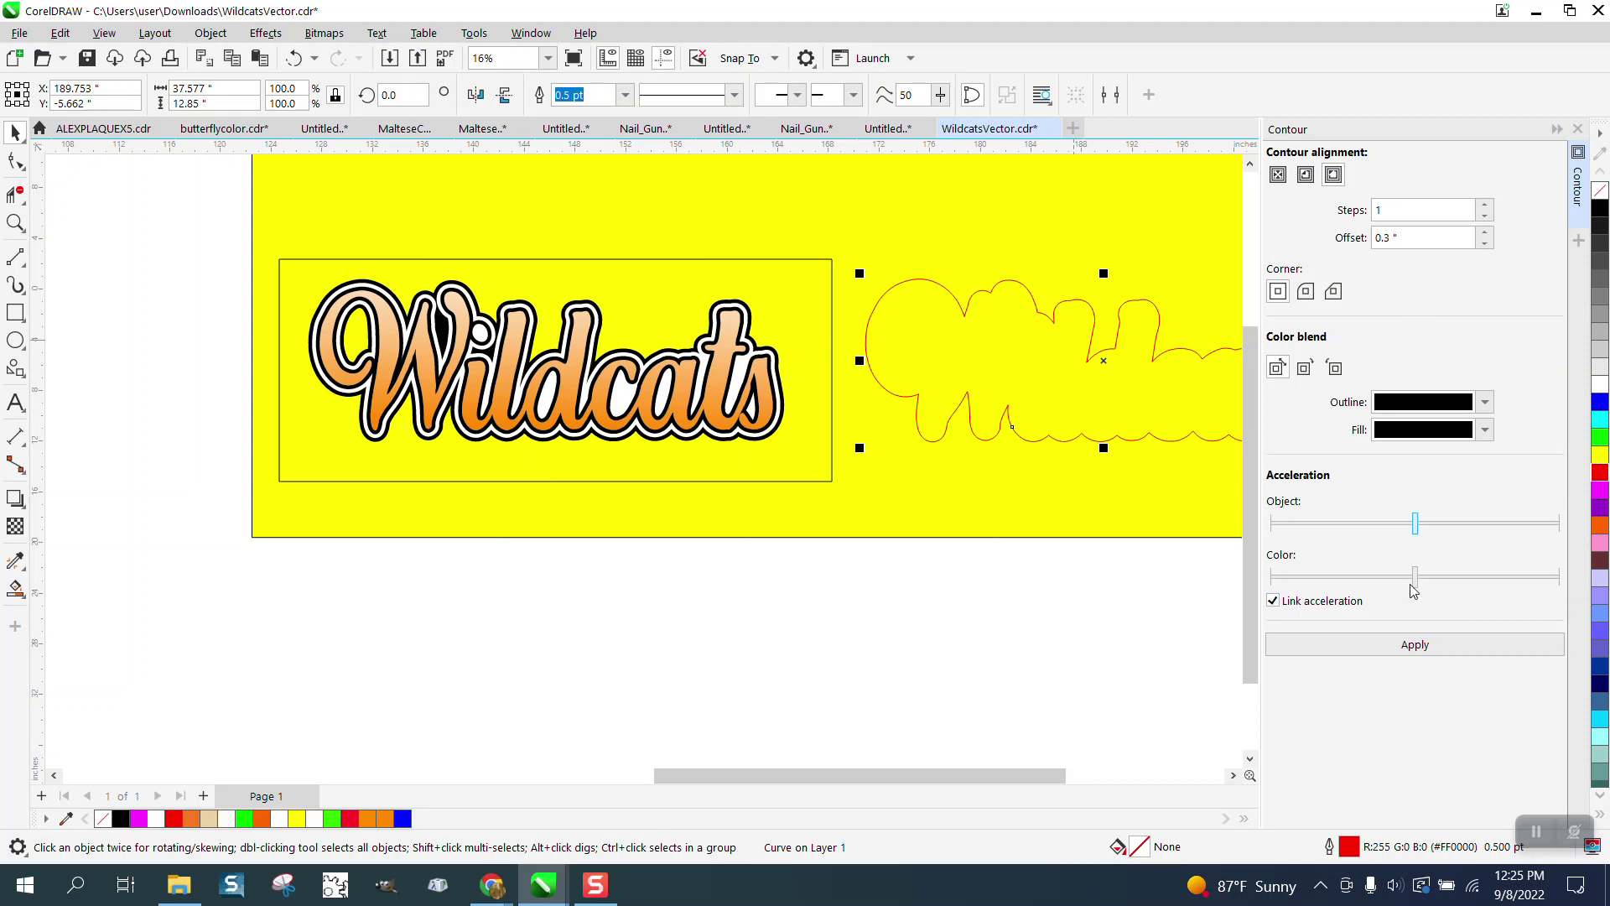
{"action": "left_click", "coordinate": [1413, 648]}
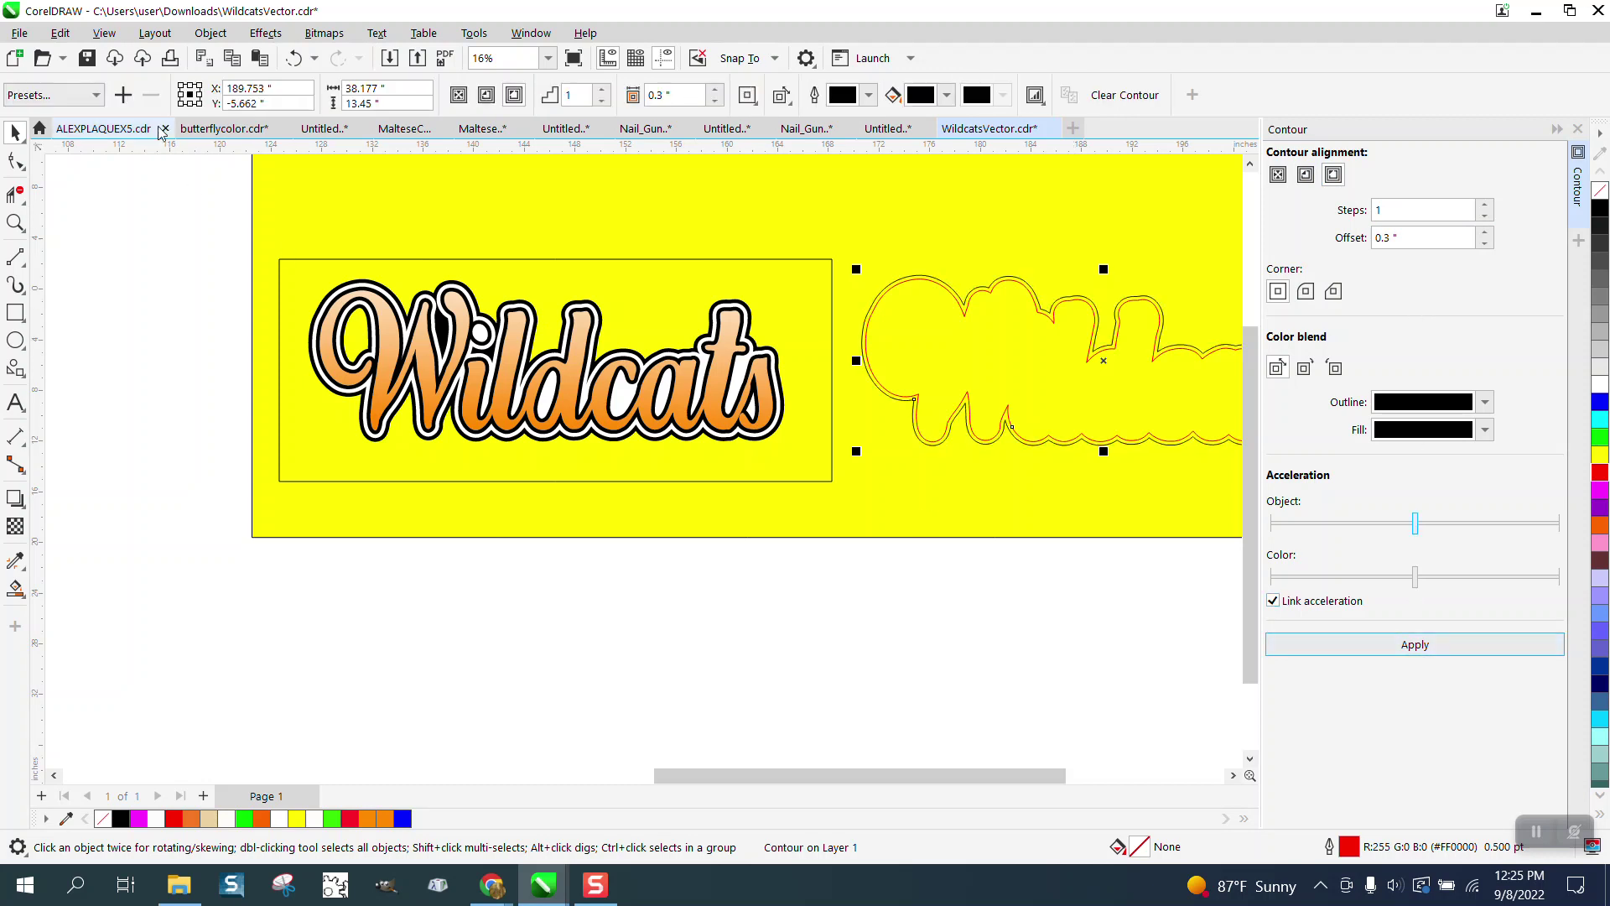
- Break the contour apart from the silhouette and give the larger curve a red outline
{"action": "left_click", "coordinate": [210, 32]}
{"action": "left_click", "coordinate": [329, 517]}
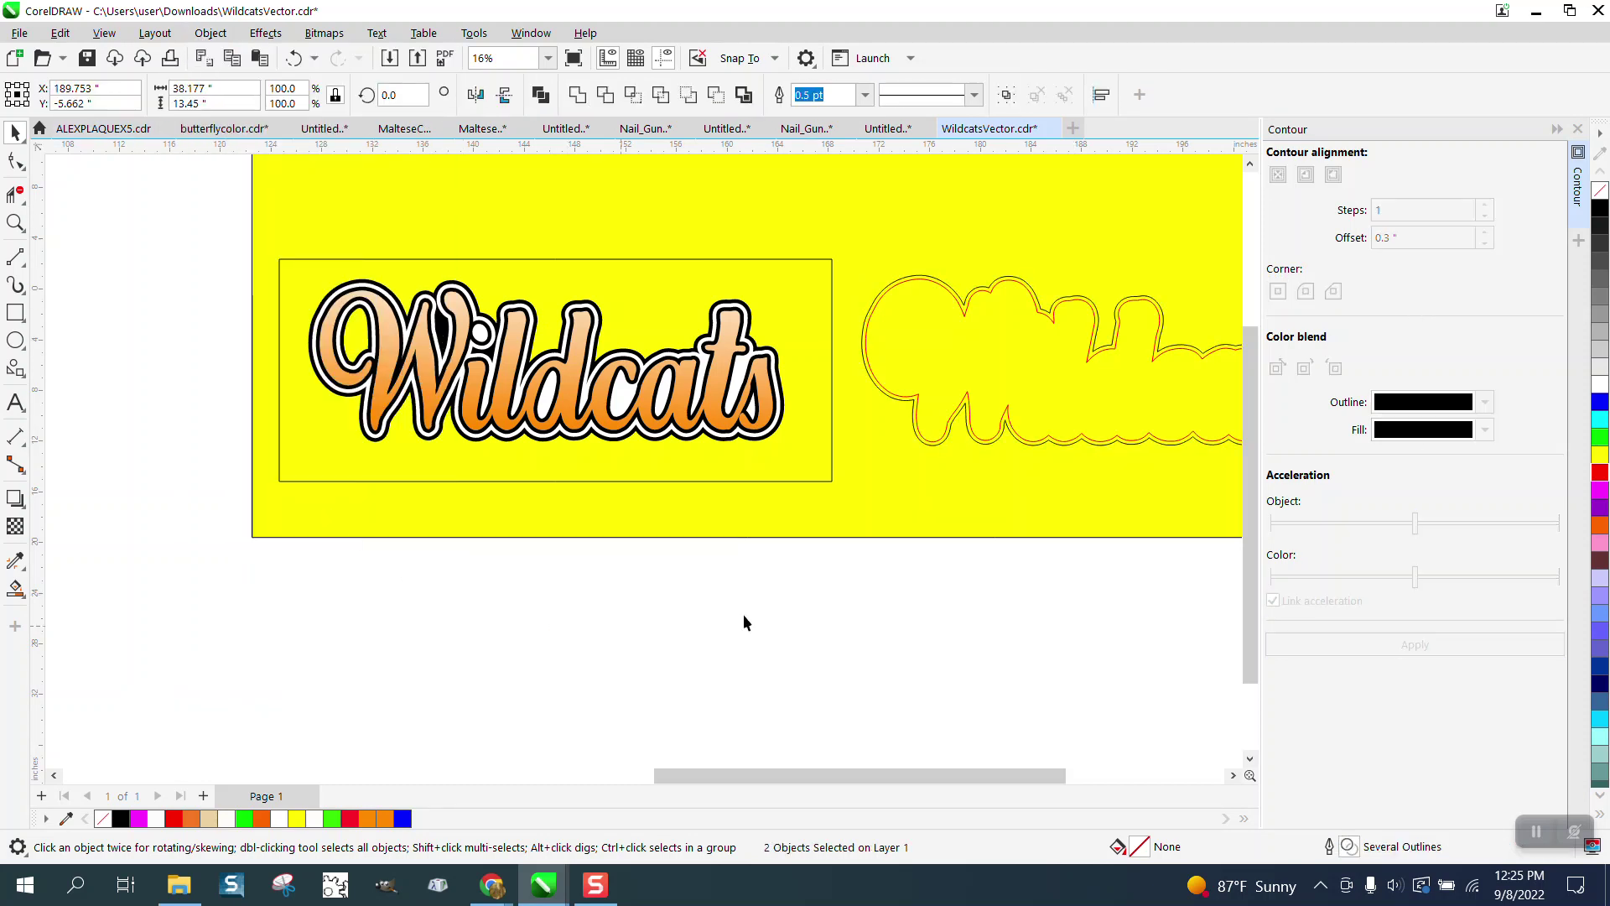
{"action": "left_click", "coordinate": [942, 444]}
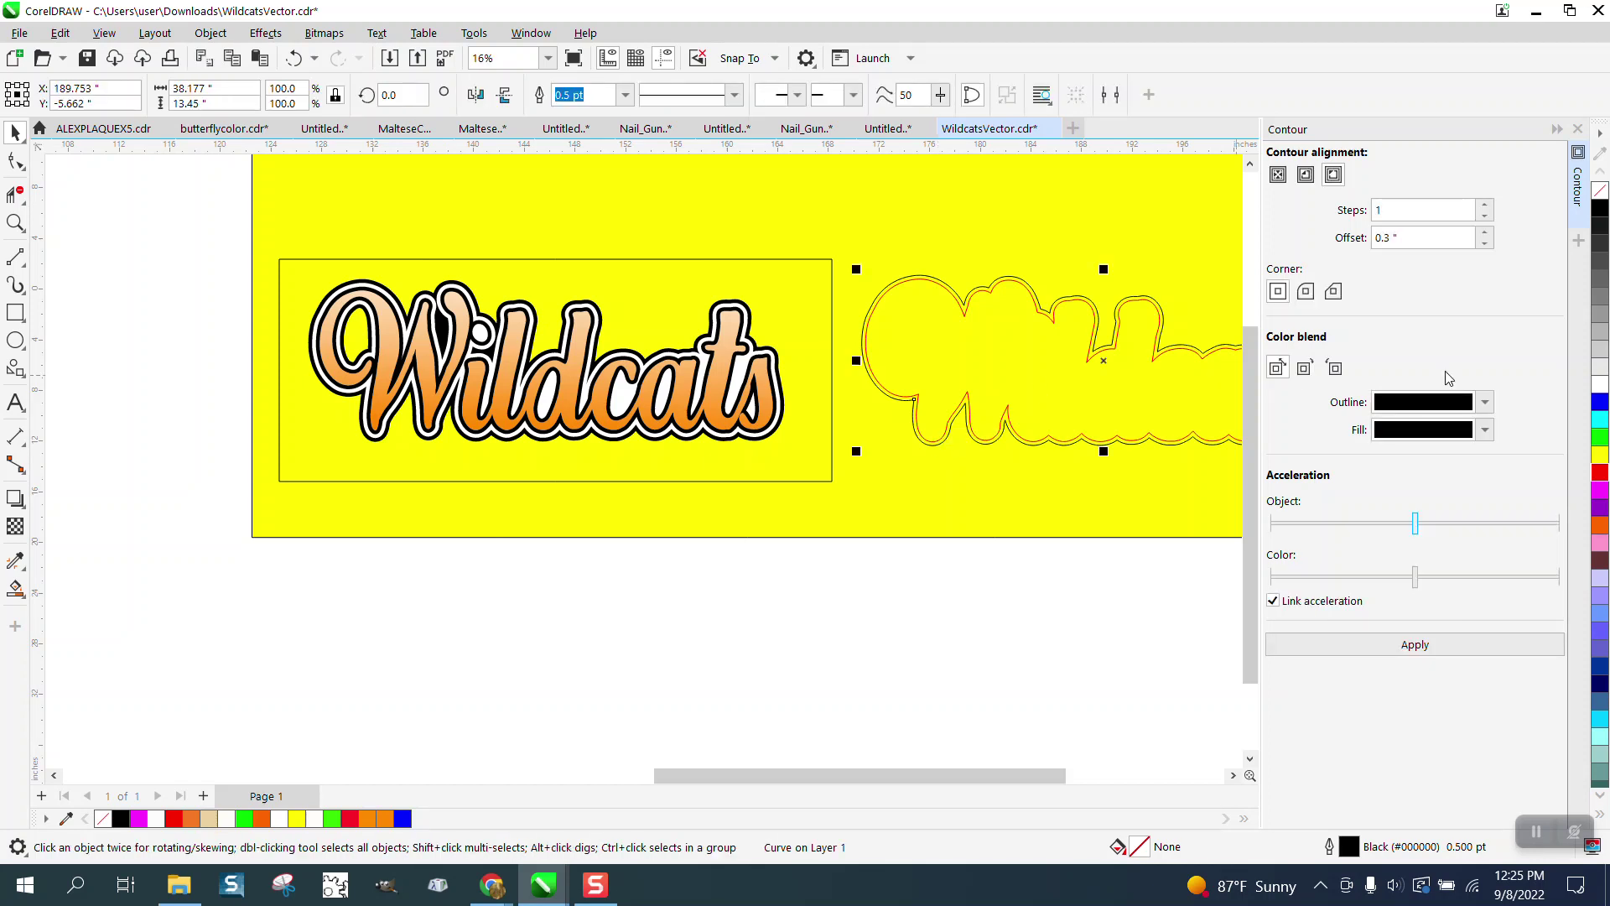
{"action": "right_click", "coordinate": [1602, 476]}
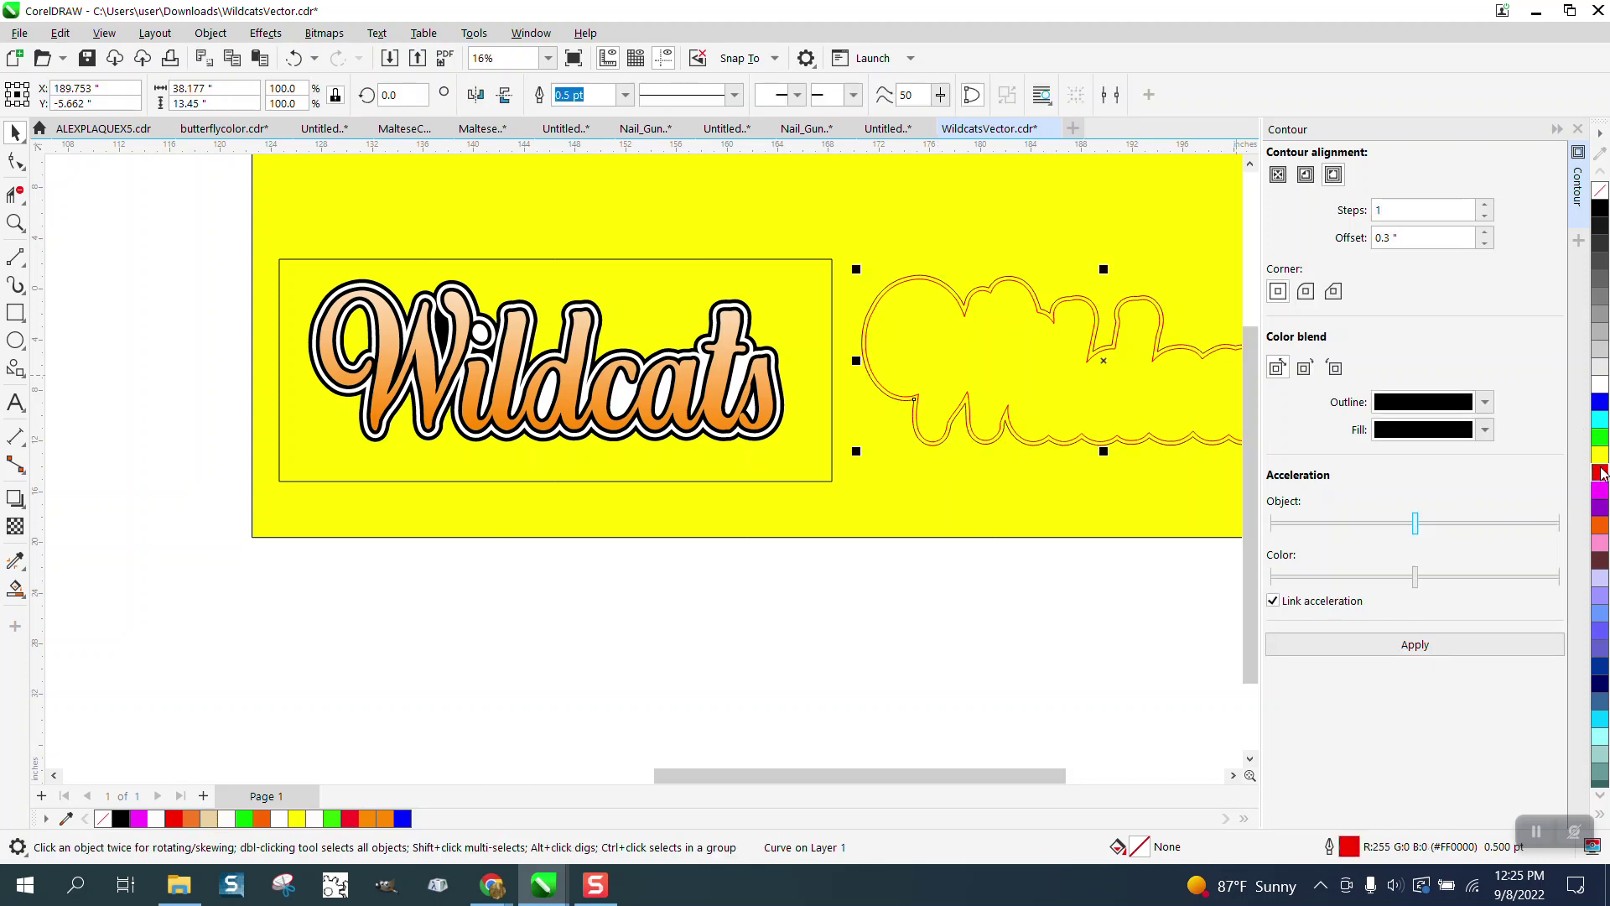
- Move the larger red outline 44 inches left so it surrounds the logo, and check its margin around the lettering
{"action": "key", "text": "Left"}
{"action": "key", "text": "Left"}
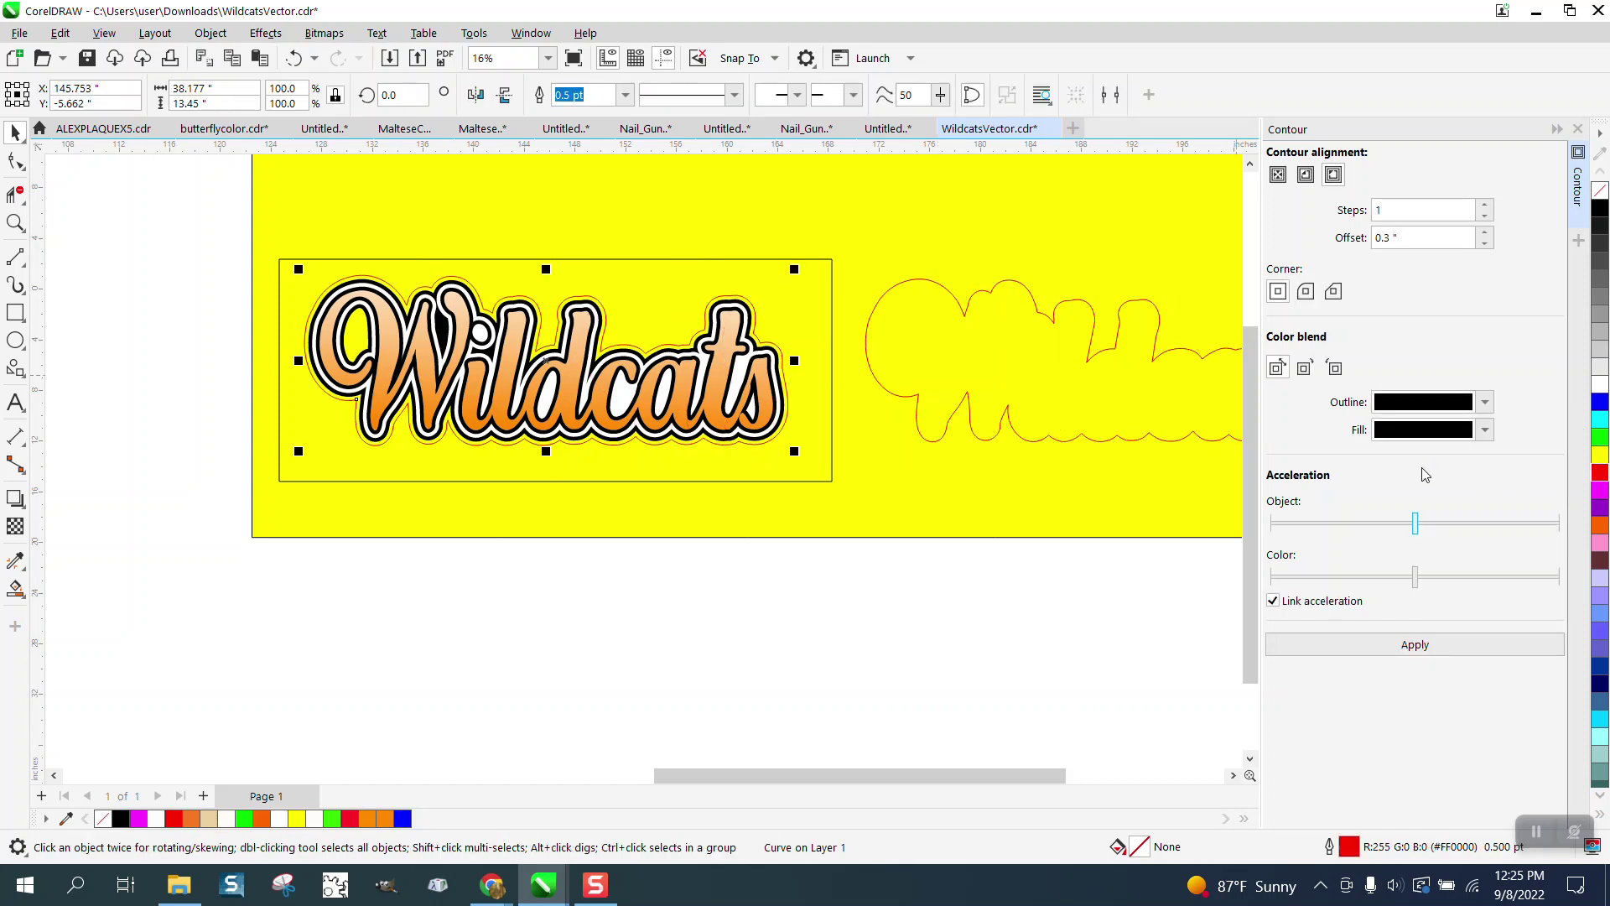
{"action": "left_click", "coordinate": [15, 220]}
{"action": "left_click_drag", "start_coordinate": [293, 245], "coordinate": [513, 382]}
{"action": "scroll", "coordinate": [470, 267], "scroll_direction": "down", "scroll_amount": 1}
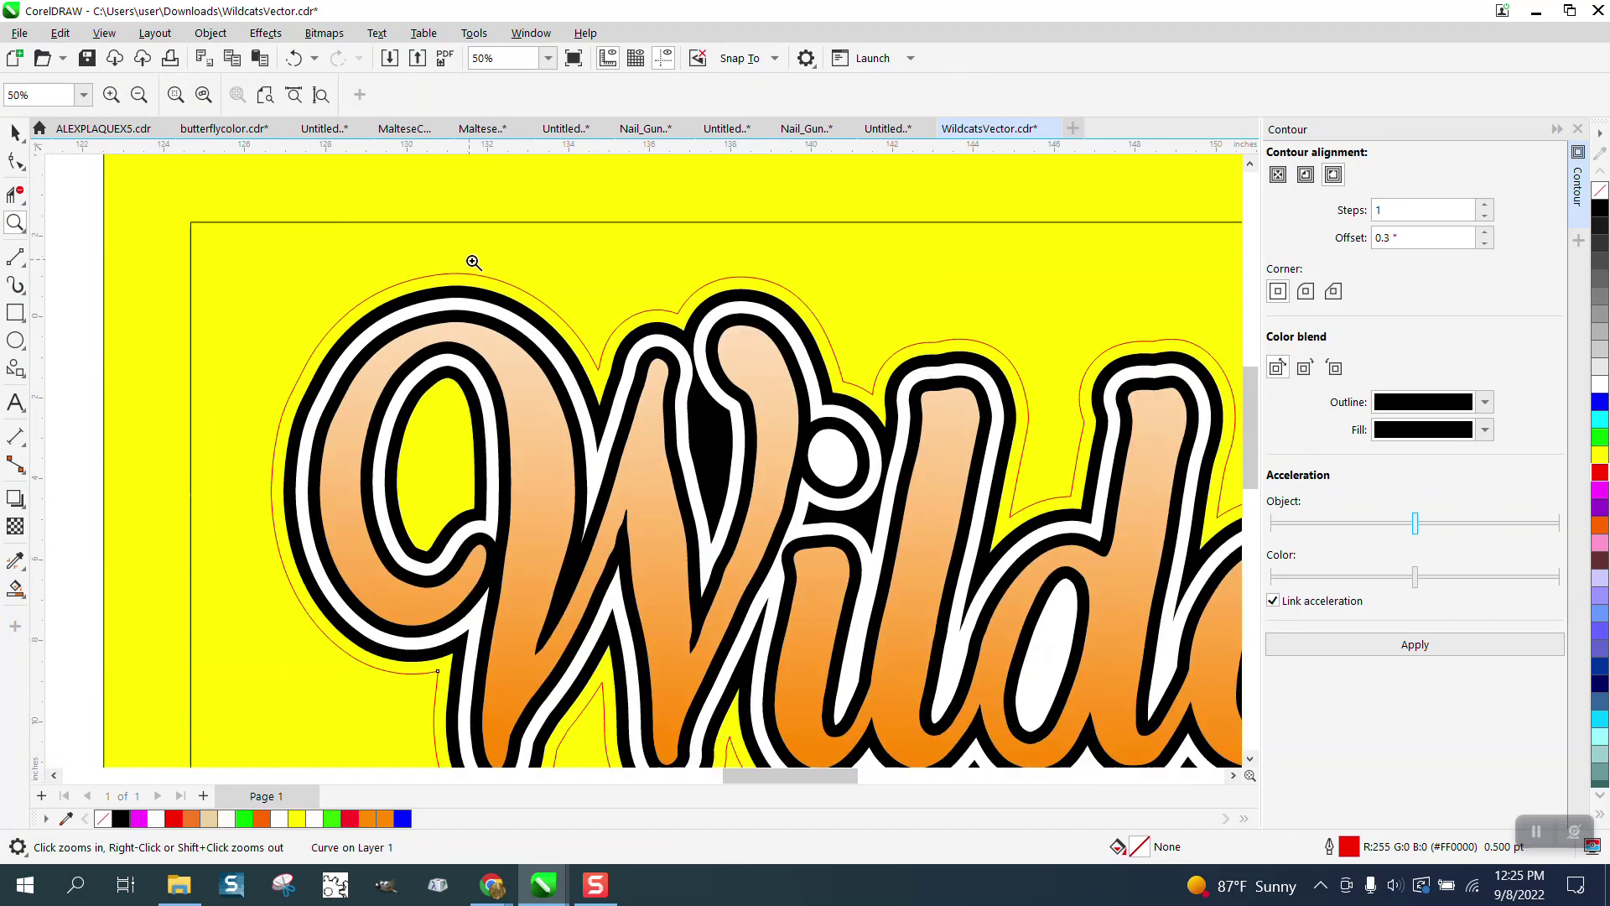
{"action": "scroll", "coordinate": [436, 438], "scroll_direction": "down", "scroll_amount": 1}
{"action": "scroll", "coordinate": [424, 393], "scroll_direction": "down", "scroll_amount": 2}
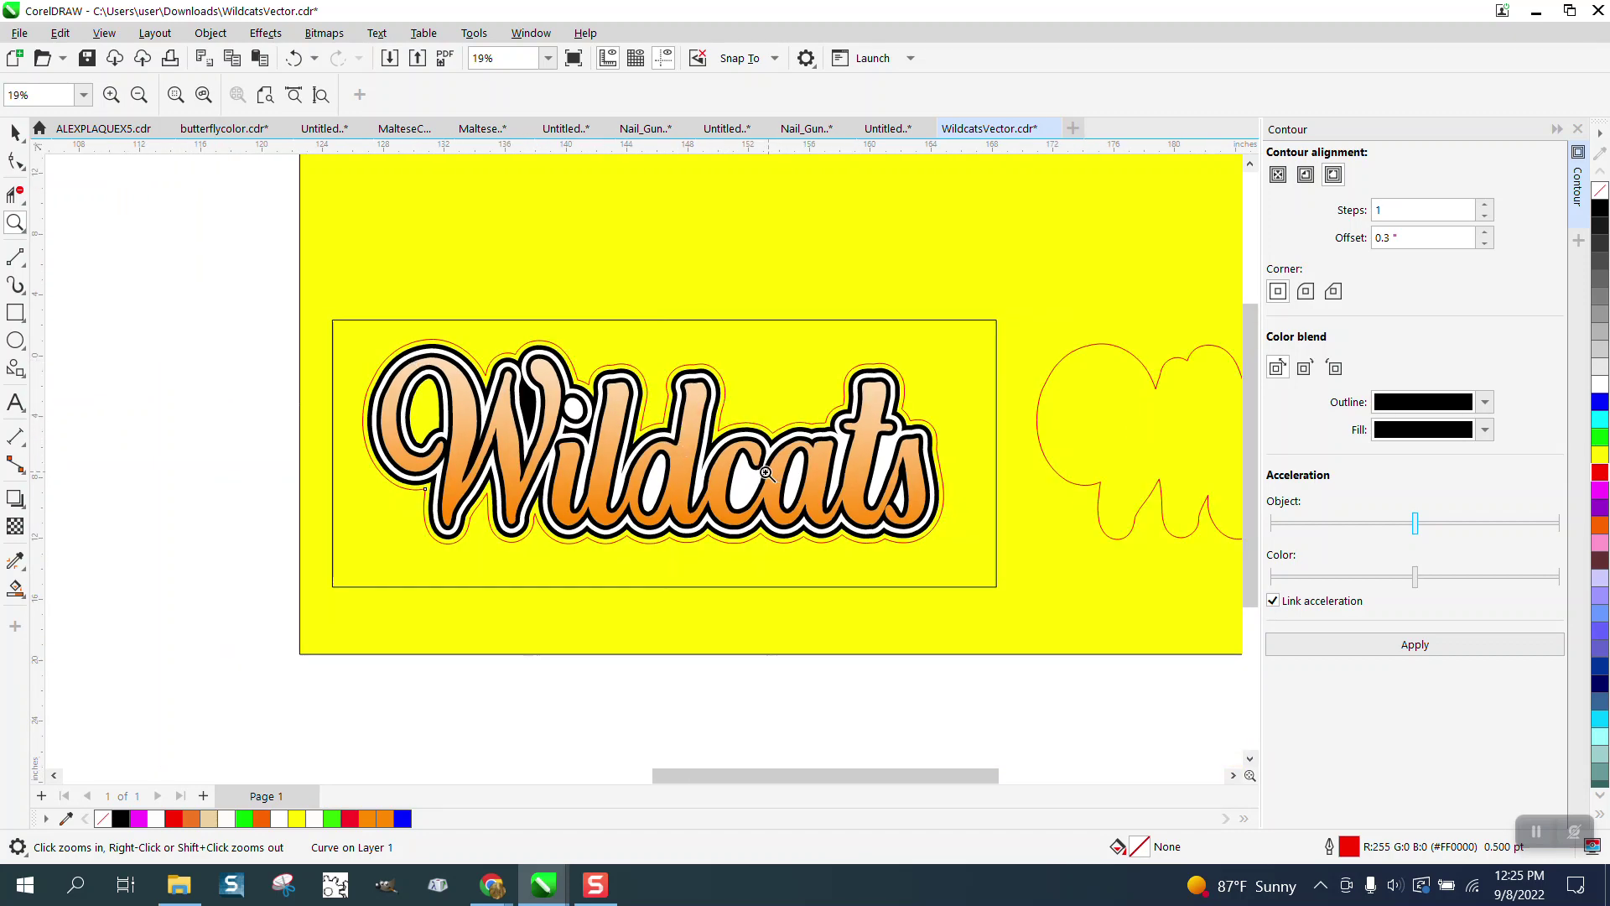
- Delete the leftover red silhouette beside the logo and frame the outlined logo in the view
{"action": "left_click", "coordinate": [15, 131]}
{"action": "scroll", "coordinate": [343, 253], "scroll_direction": "down", "scroll_amount": 1}
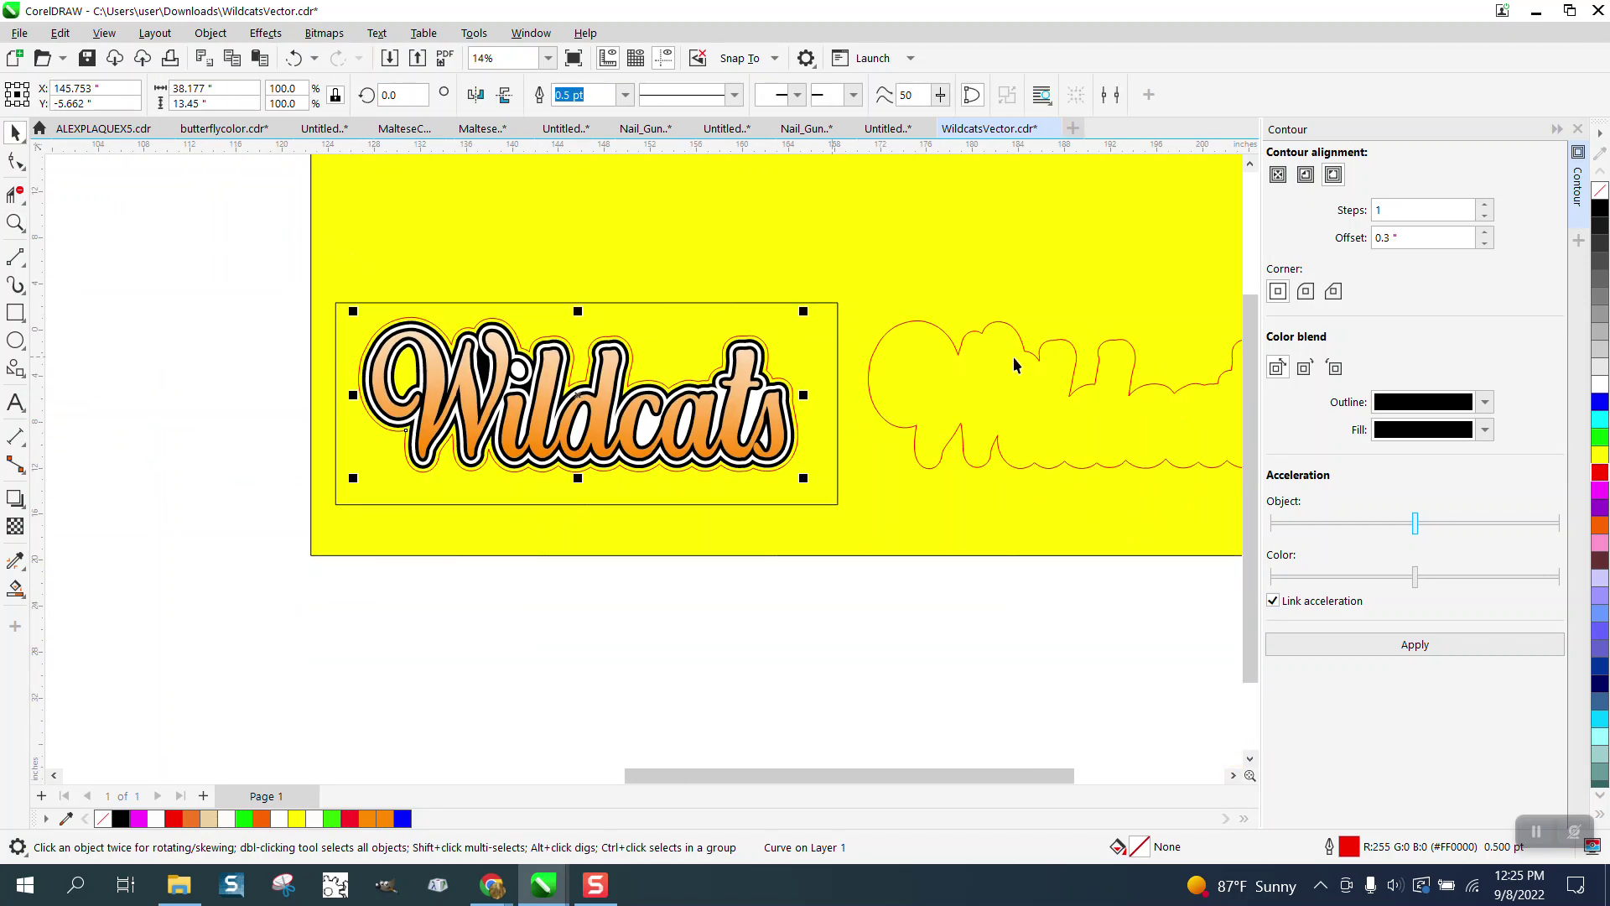
{"action": "left_click", "coordinate": [1030, 357]}
{"action": "key", "text": "Delete"}
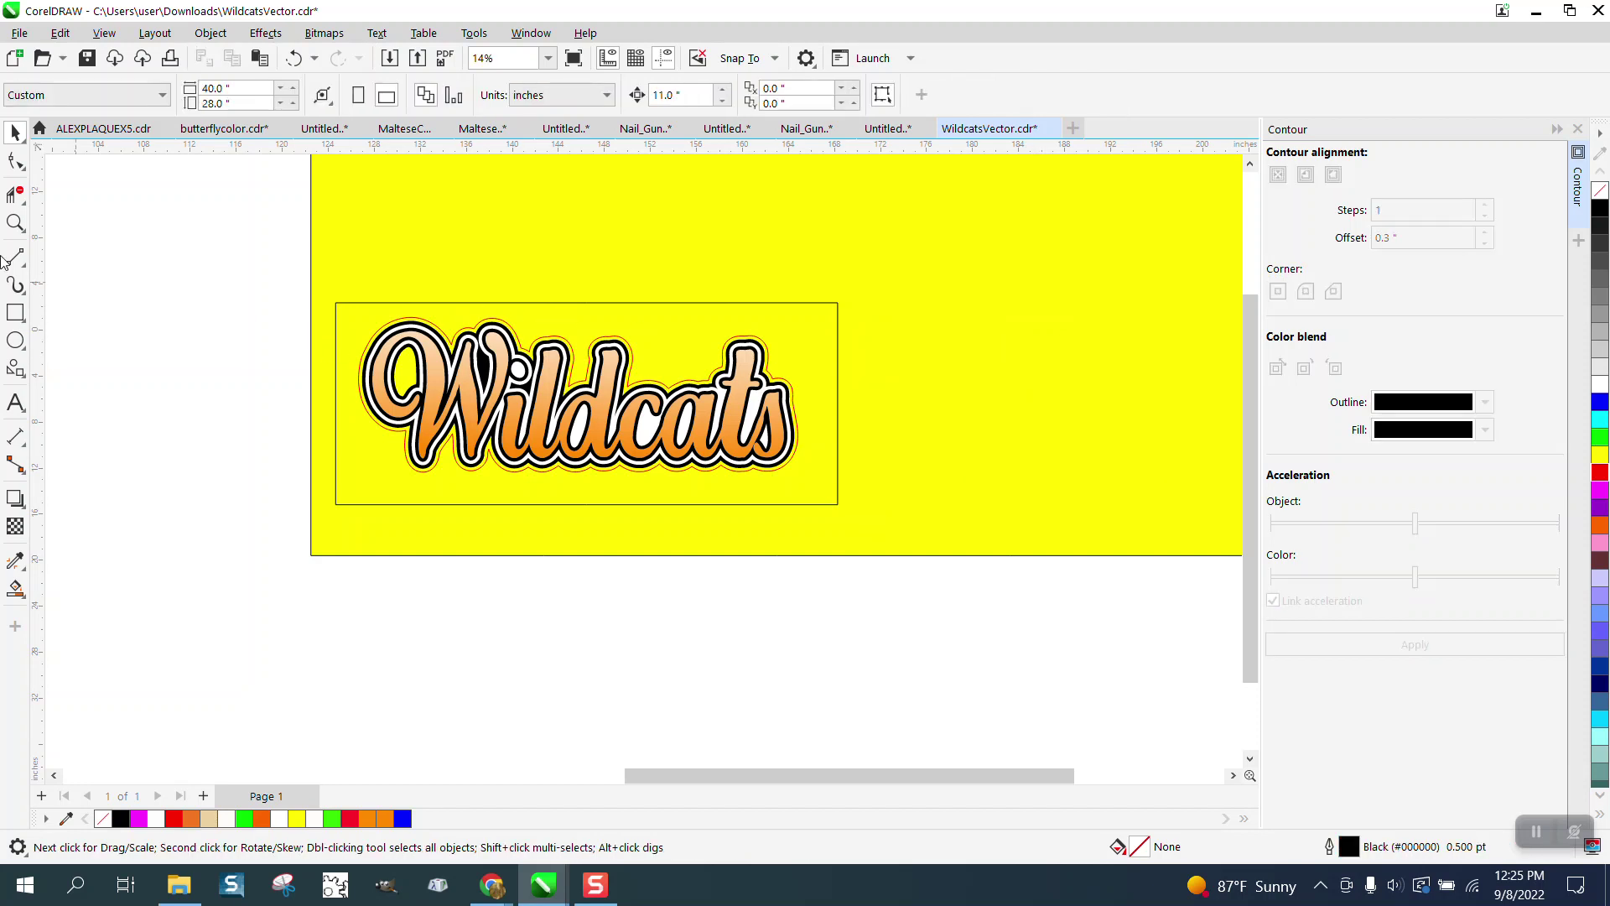
{"action": "left_click", "coordinate": [15, 222]}
{"action": "left_click_drag", "start_coordinate": [270, 301], "coordinate": [1138, 630]}
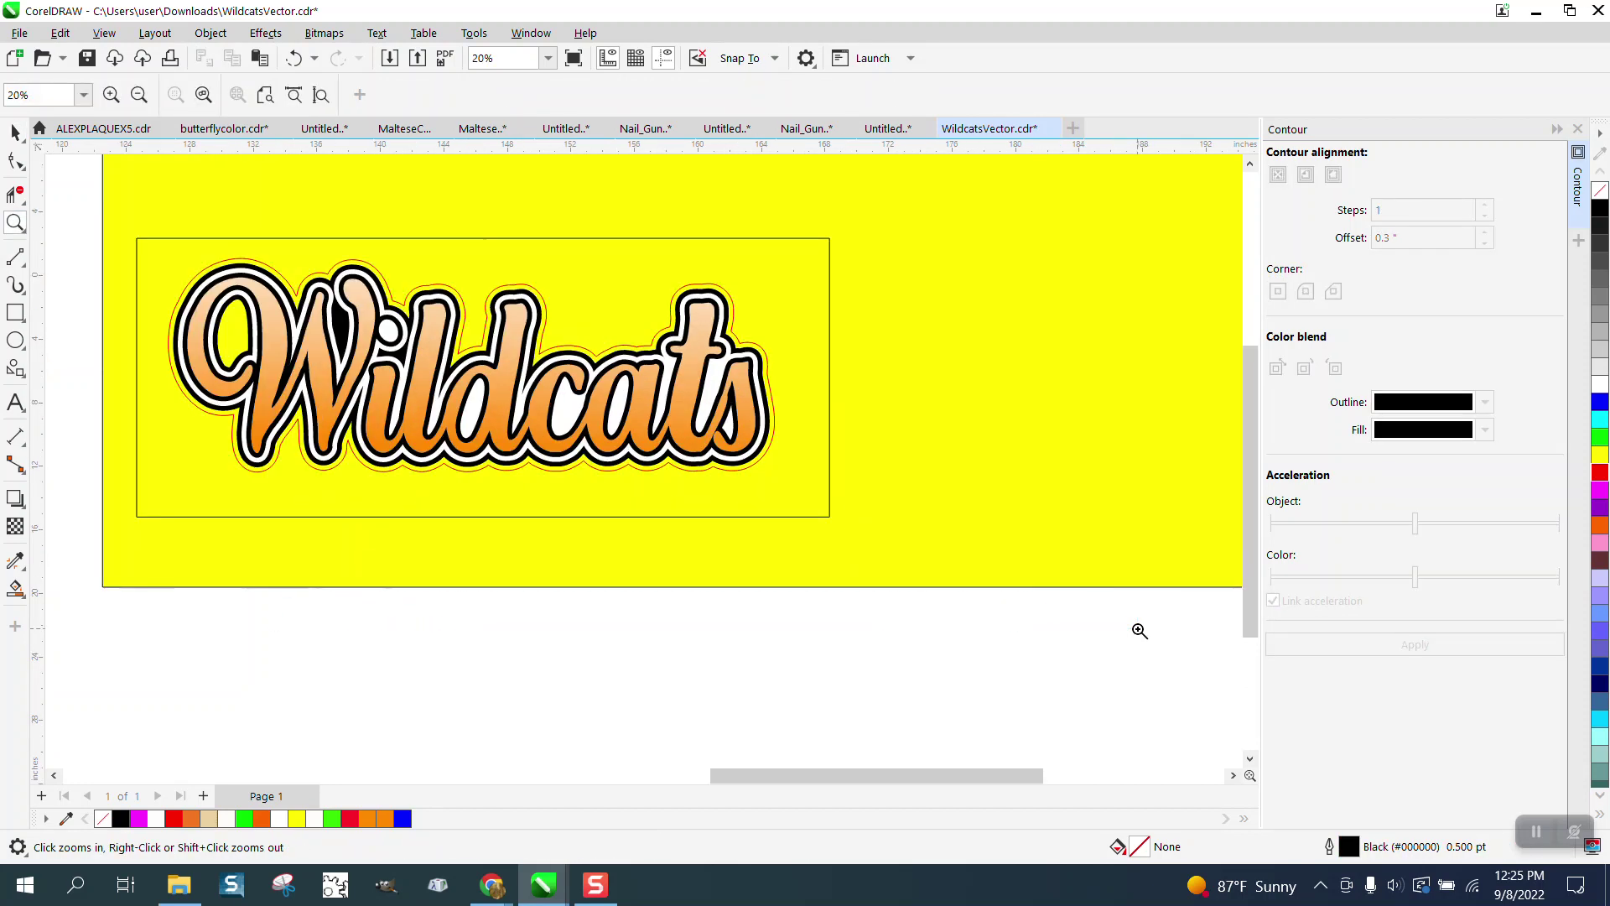